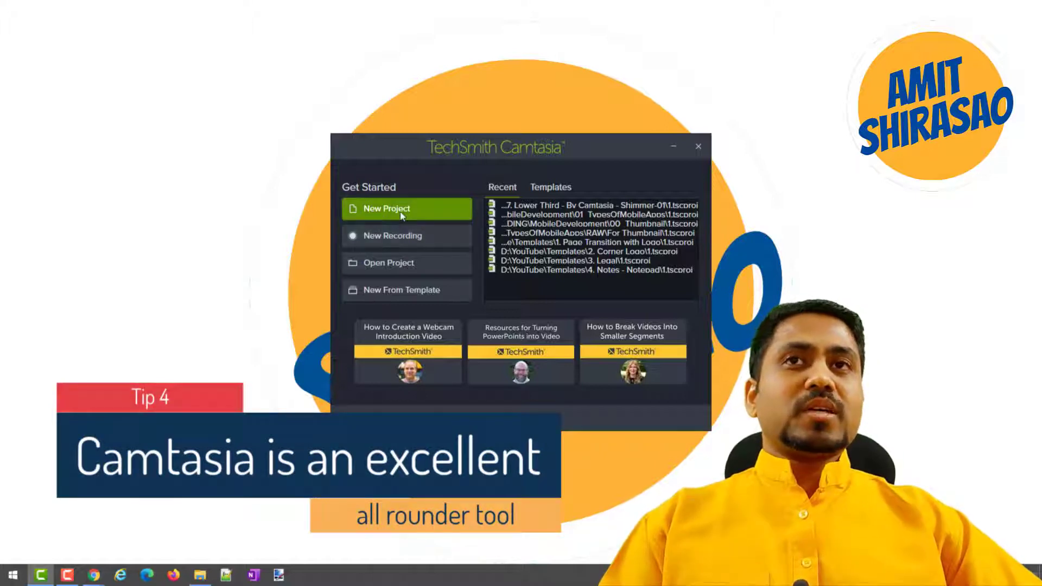
Create a new project and show the assets of the Camtasia 2020 library.
left_click(401, 216)
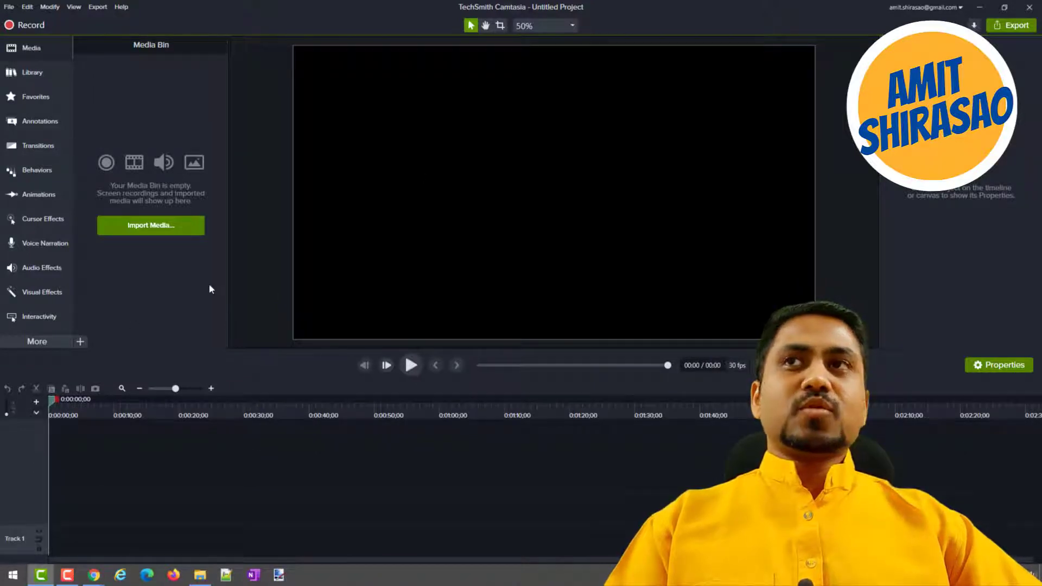
left_click(30, 74)
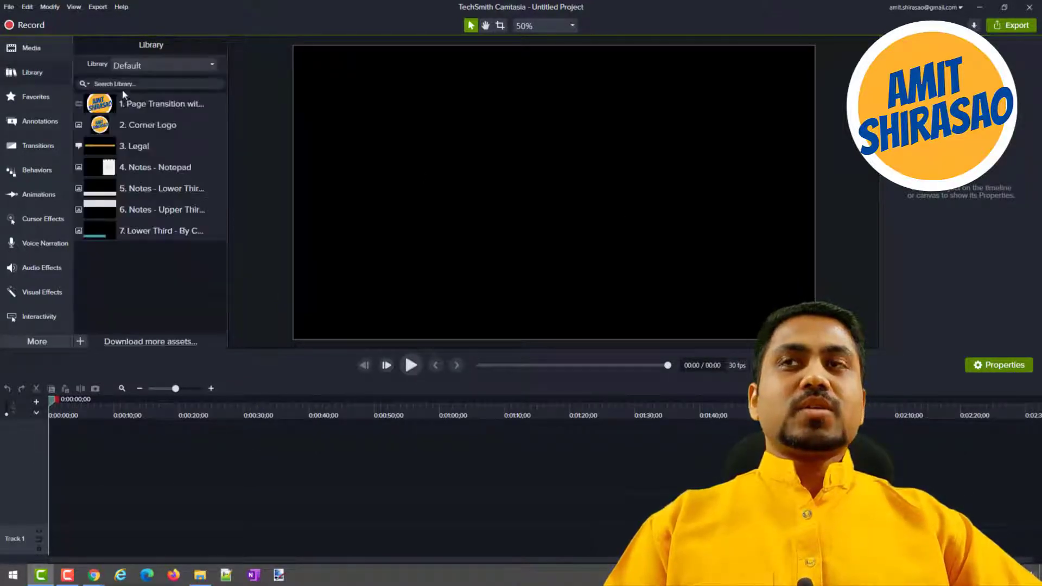
left_click(141, 69)
left_click(156, 98)
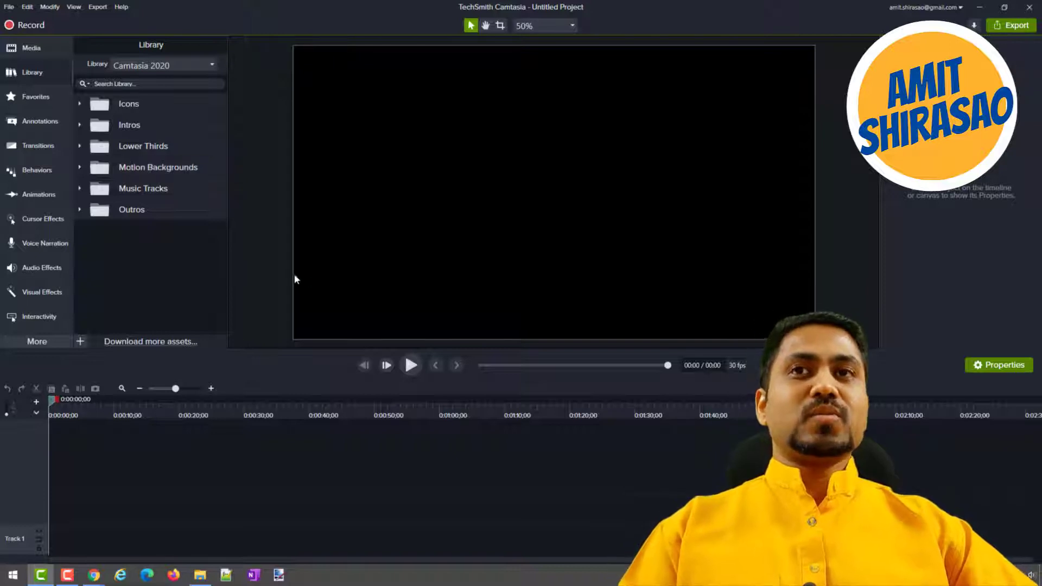
Preview the Assist, shimmer-01 and slidingboxes-01 assets in the Lower Thirds folder.
left_click(80, 147)
double_click(140, 170)
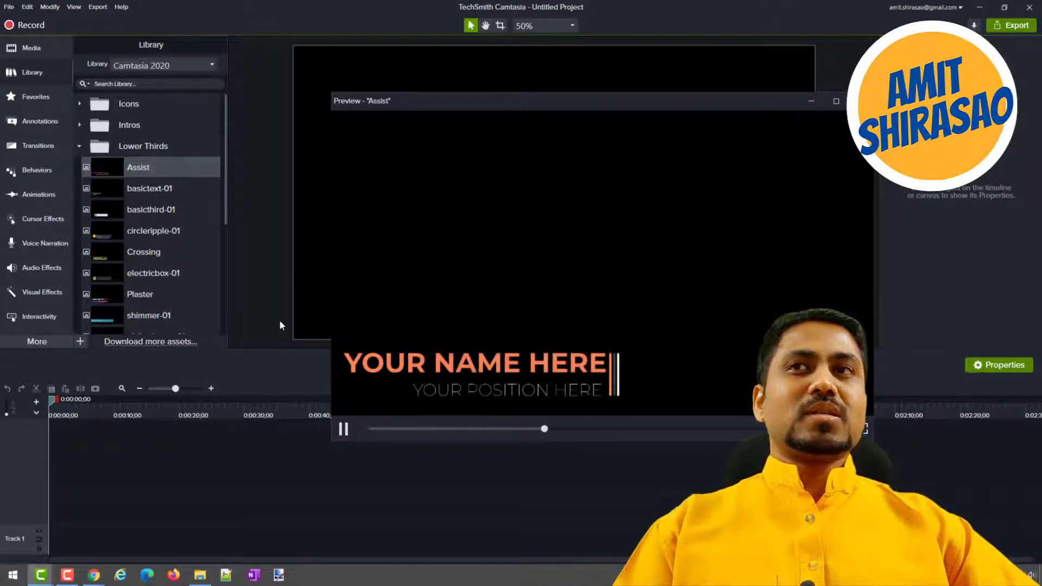
scroll(137, 280, "down", 3)
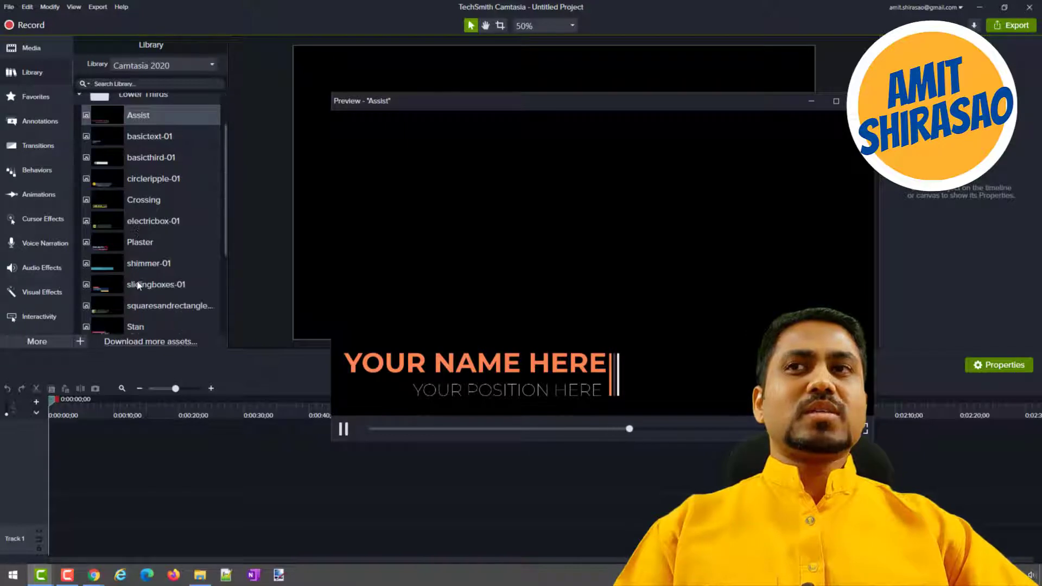
left_click(140, 239)
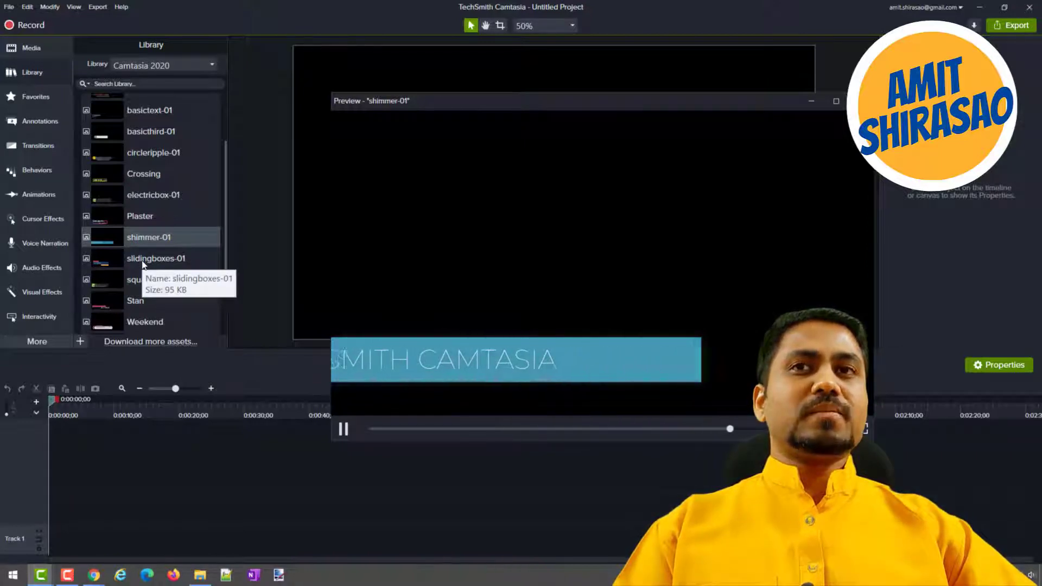
left_click(143, 264)
double_click(143, 264)
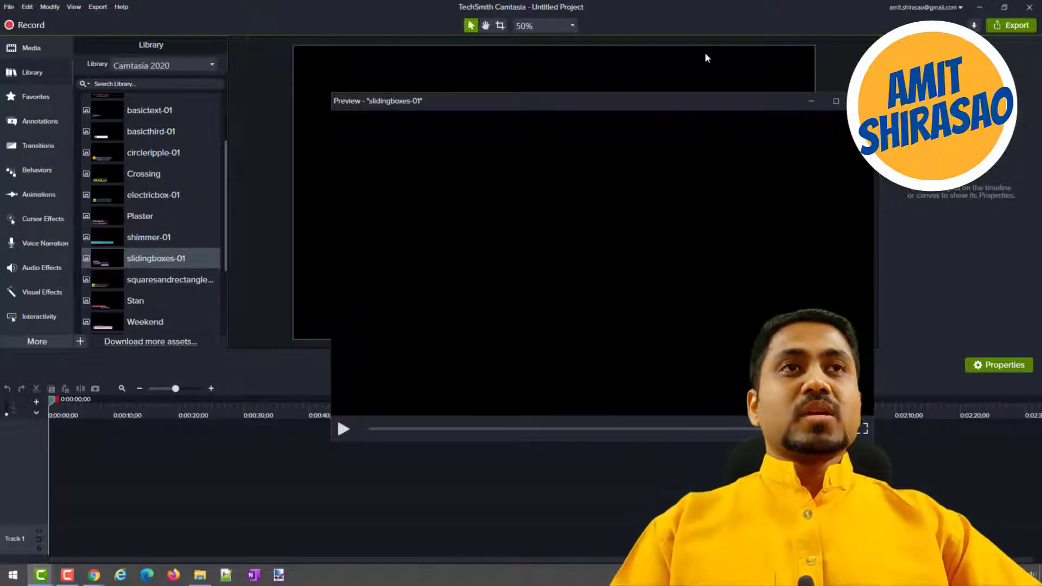
left_click(861, 101)
scroll(157, 156, "up", 3)
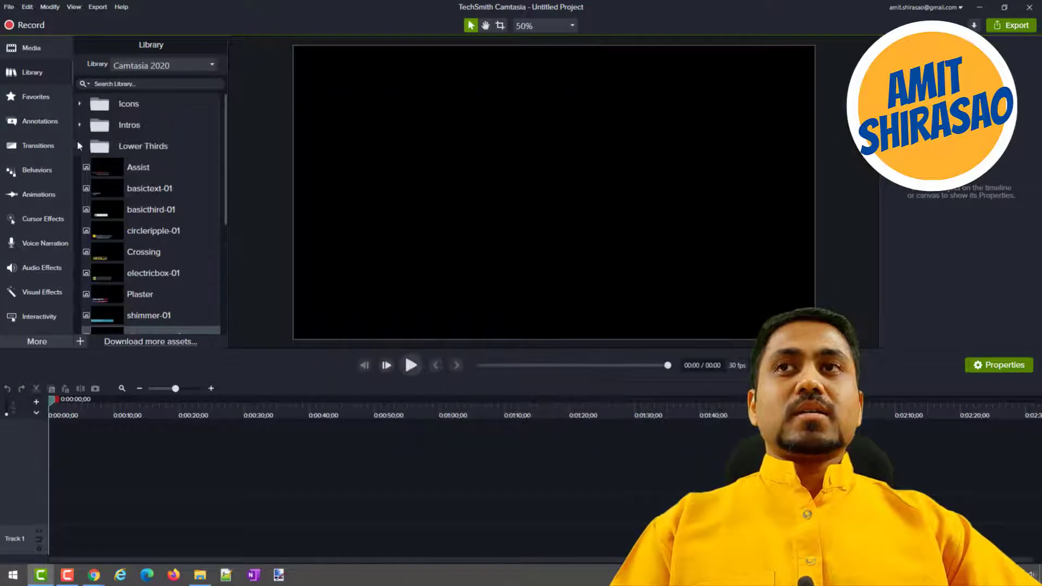
left_click(79, 146)
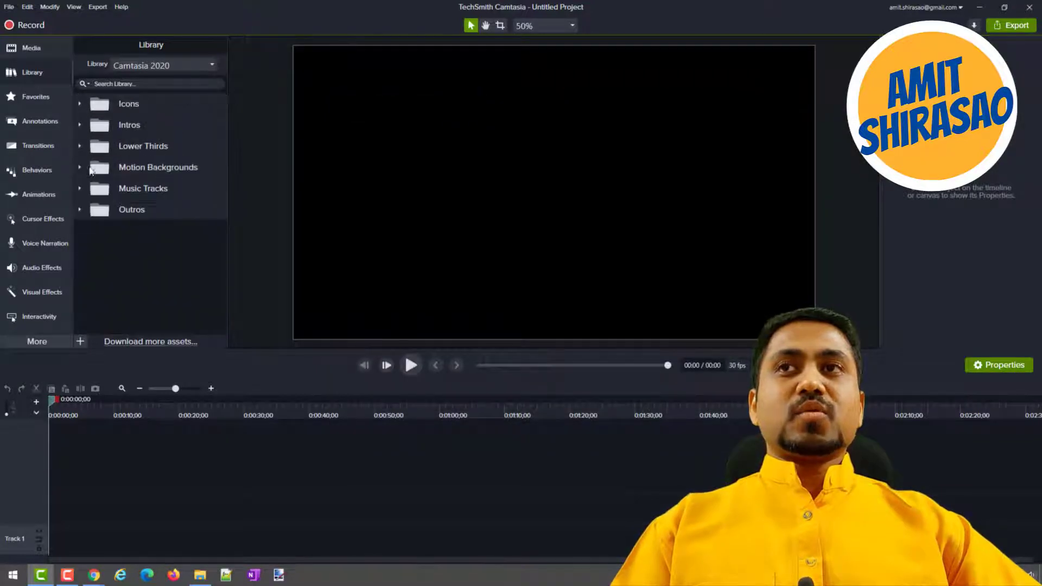
Preview the bokehdots, classroomzoom and floatingboxes assets in the Motion Backgrounds folder.
double_click(161, 168)
double_click(146, 189)
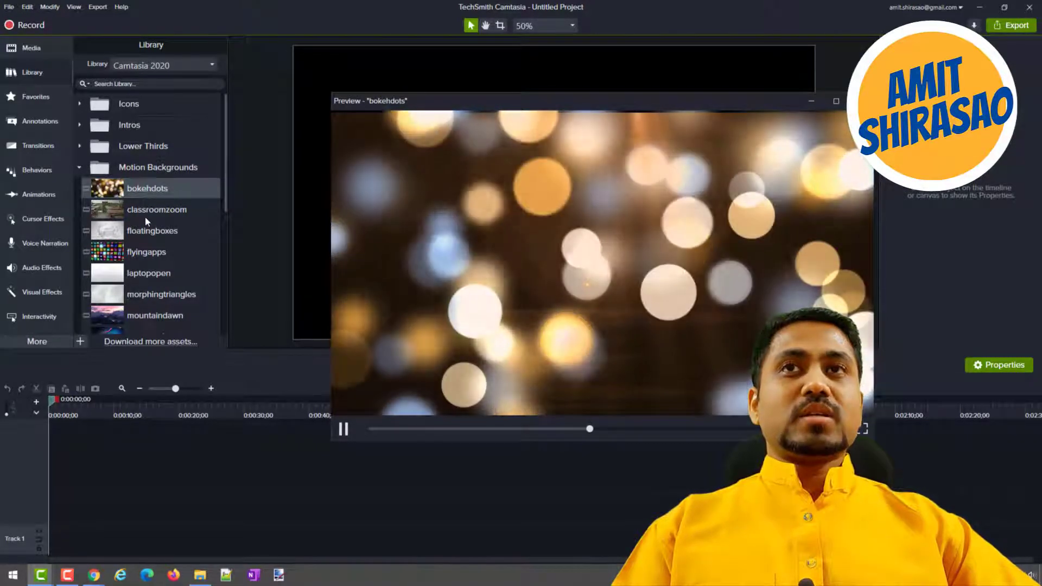
left_click(145, 216)
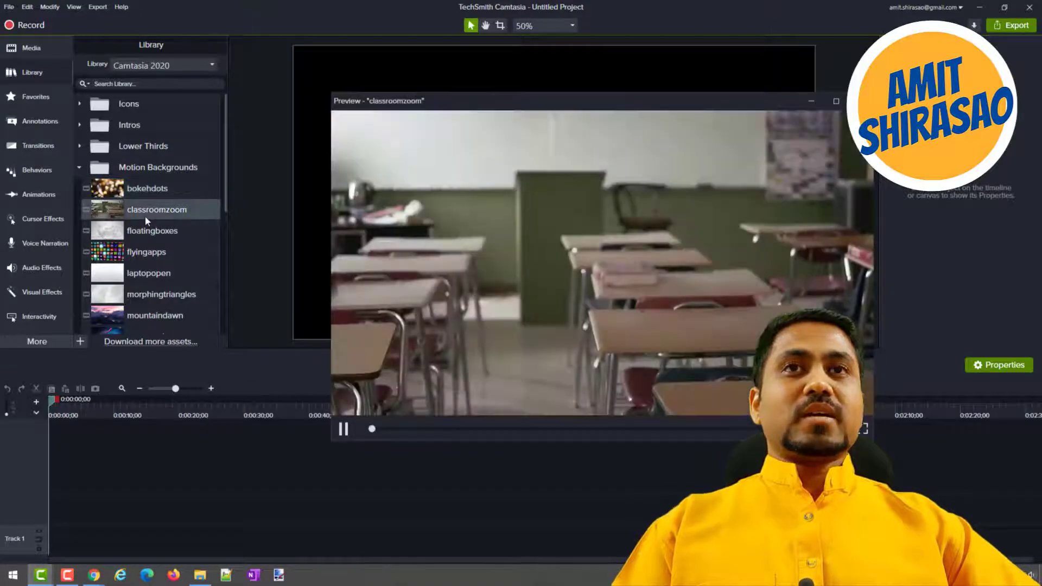
left_click(144, 237)
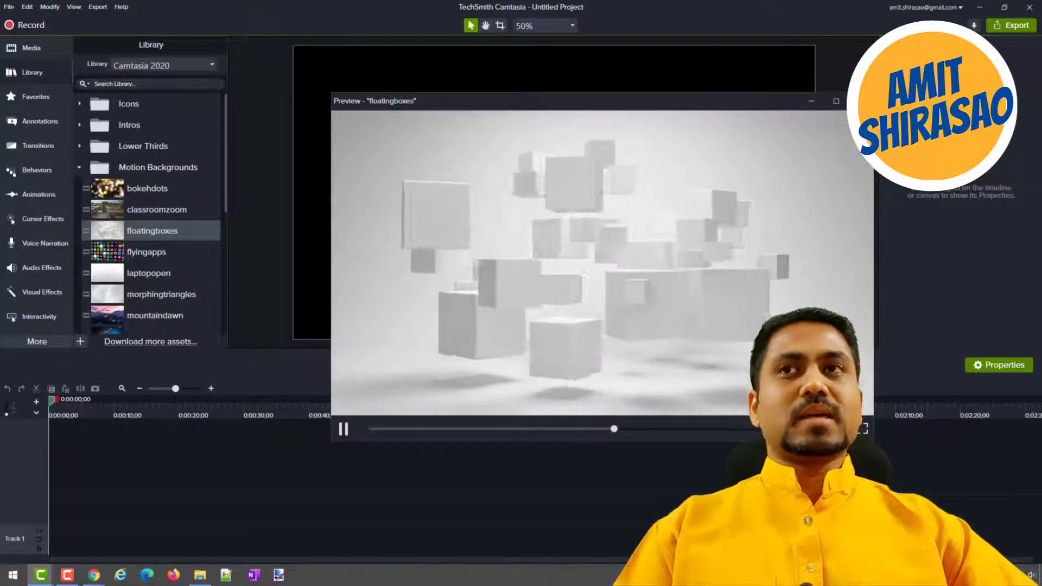
left_click(861, 101)
left_click(81, 167)
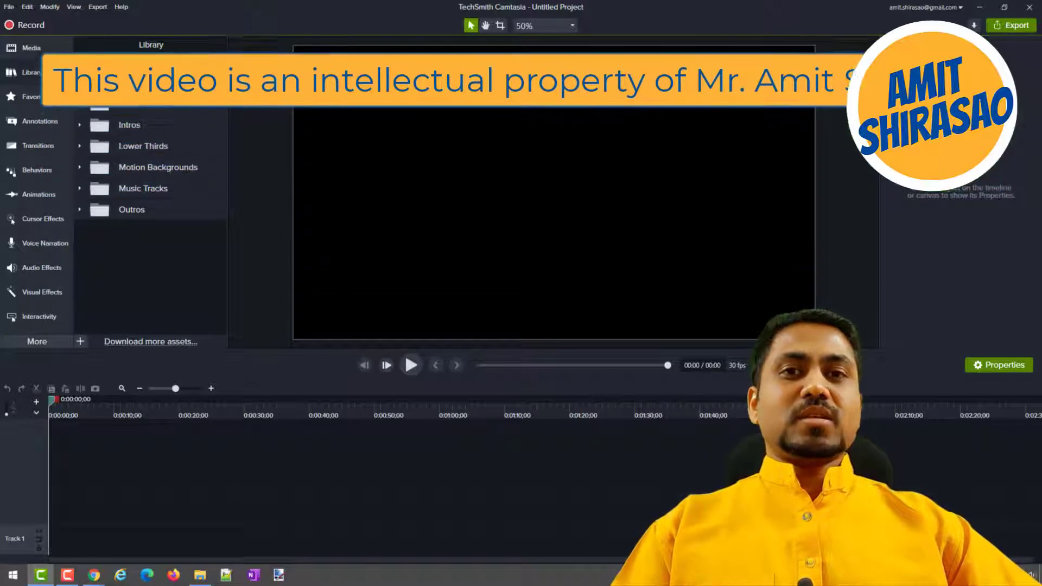
Switch to the Default library and play a preview of the "1. Page Transition with Logo" asset.
left_click(136, 66)
left_click(161, 112)
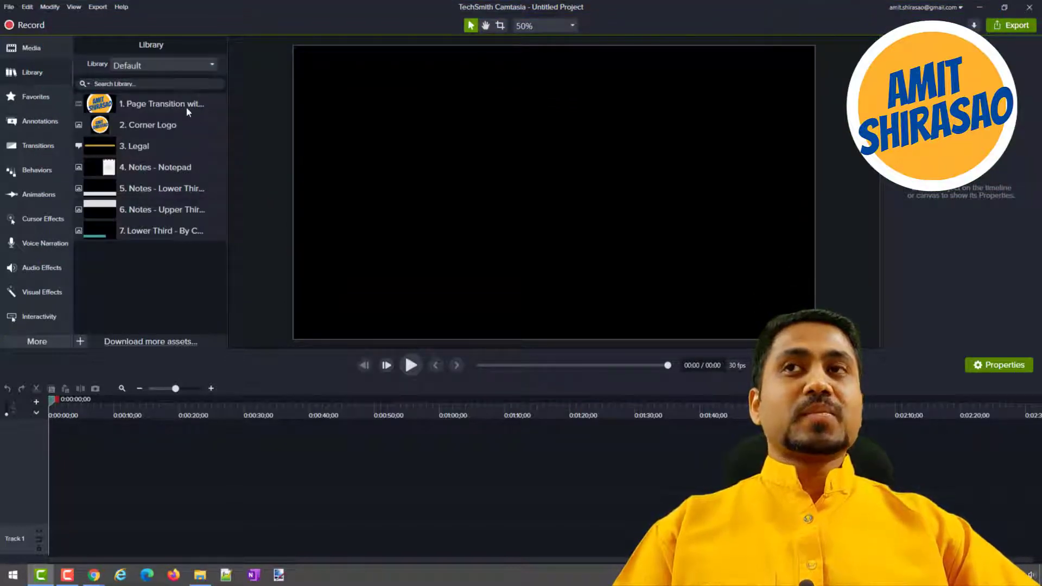
double_click(188, 111)
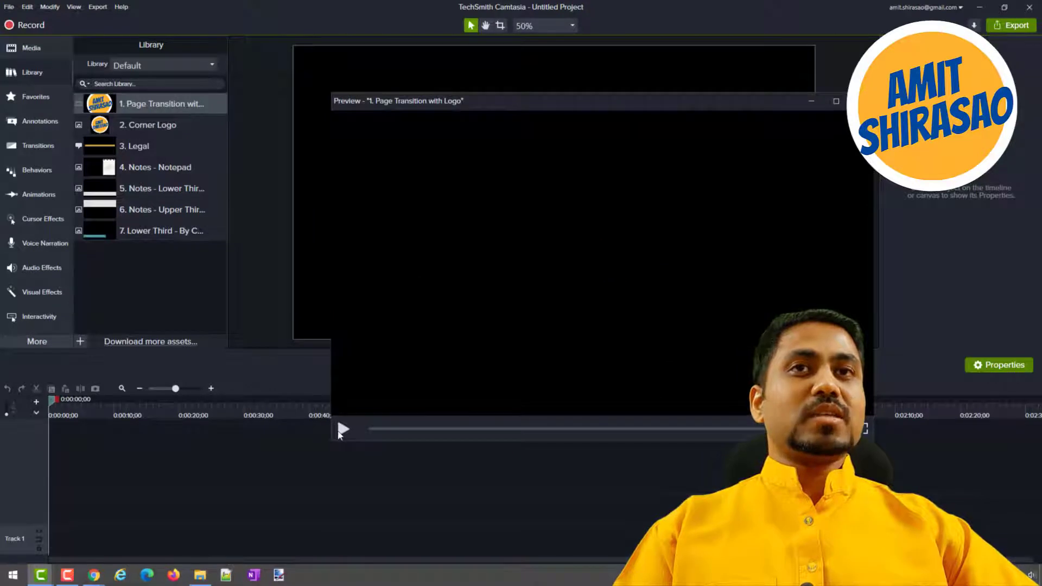
left_click(342, 430)
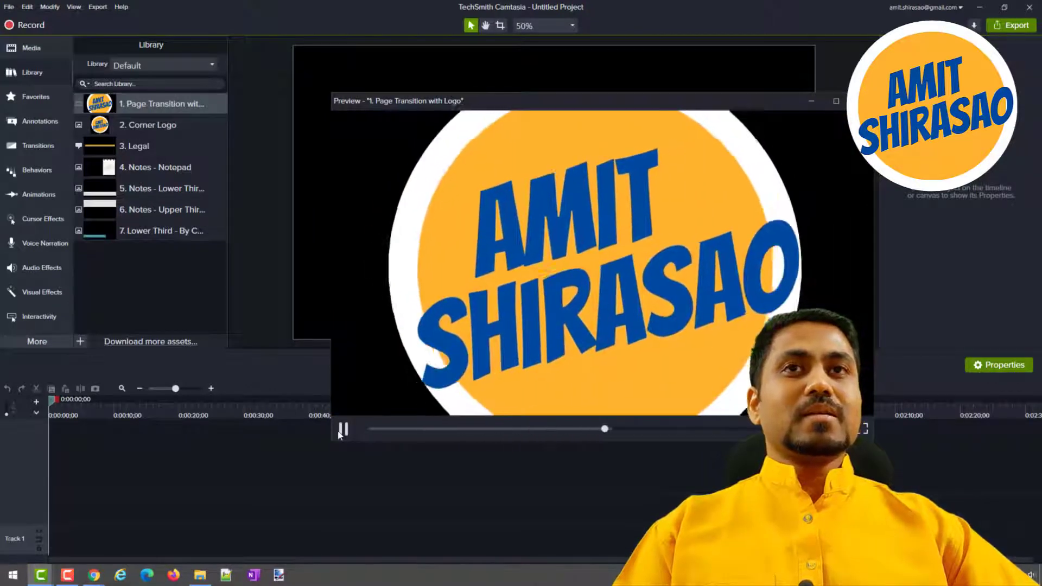
left_click(860, 101)
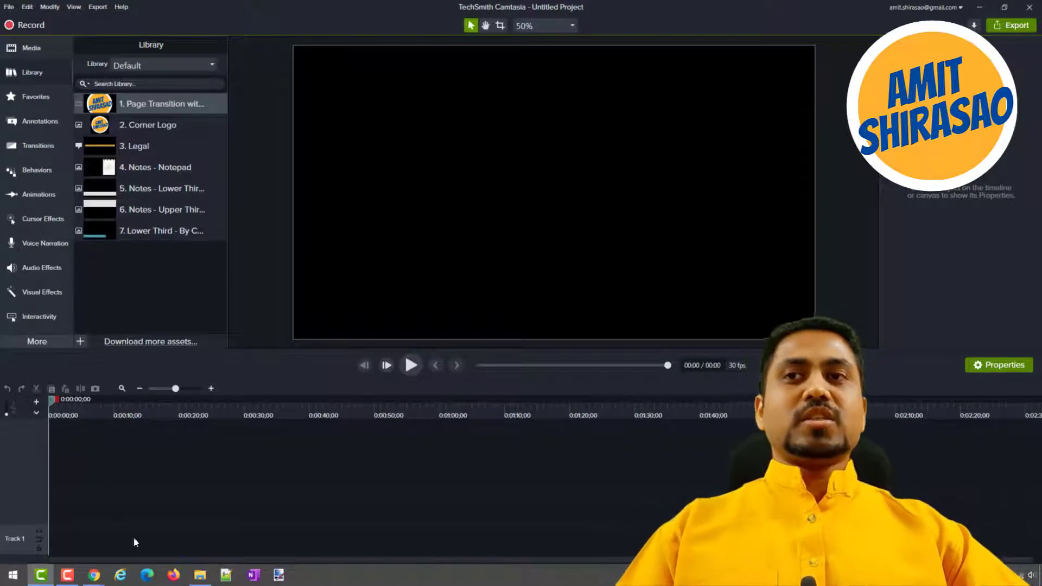
Compare the template folders in File Explorer's D:\YouTube\Templates with the assets of the Default library in Camtasia.
left_click(201, 577)
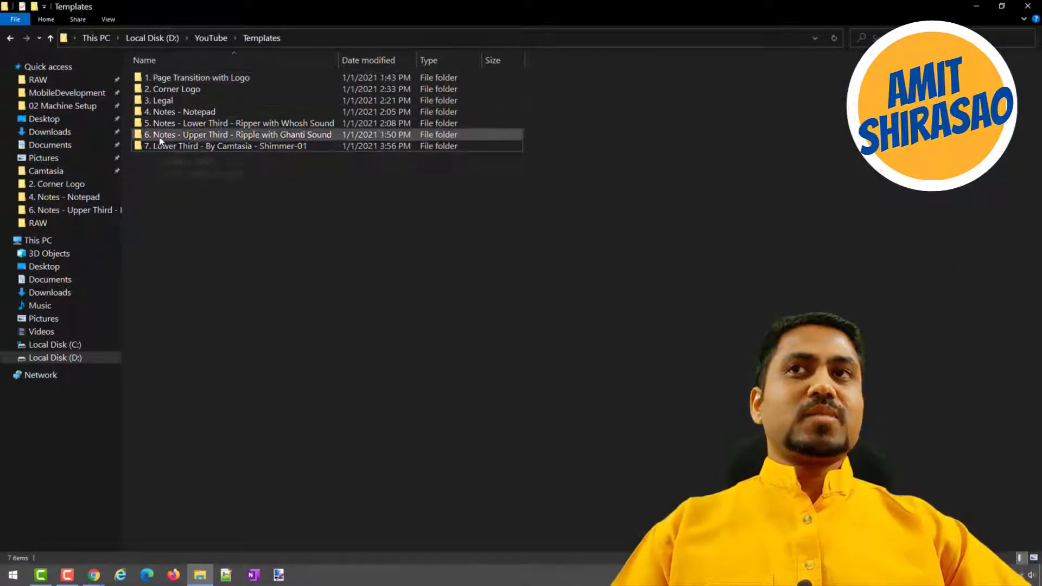
key("alt+Tab")
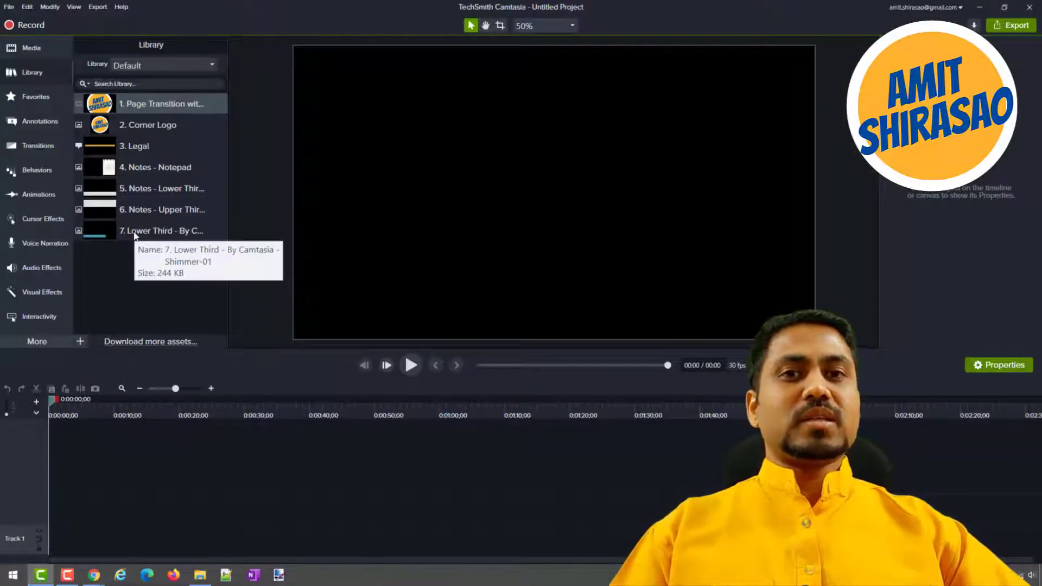
key("alt+Tab")
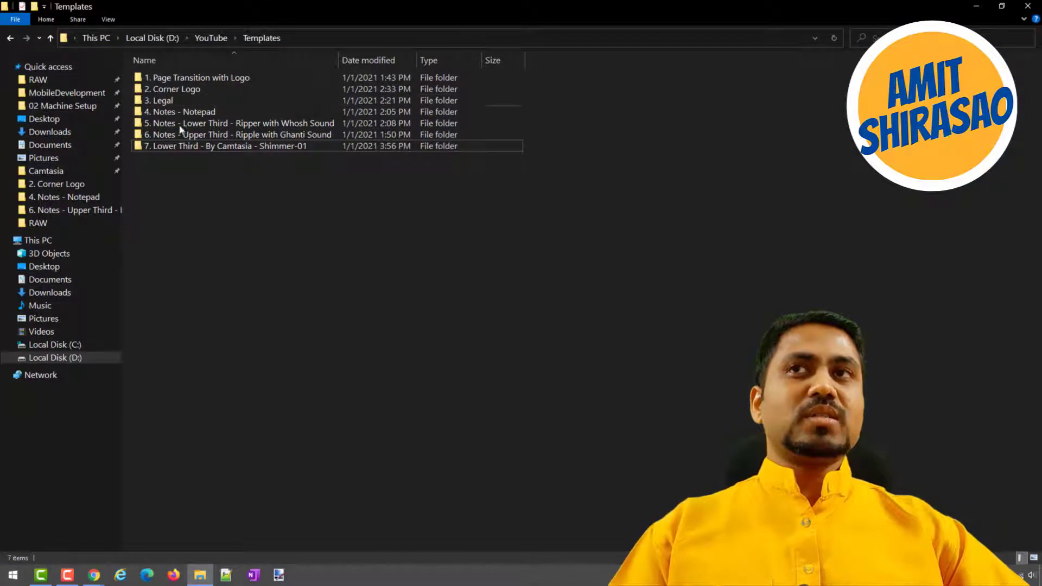
key("alt+Tab")
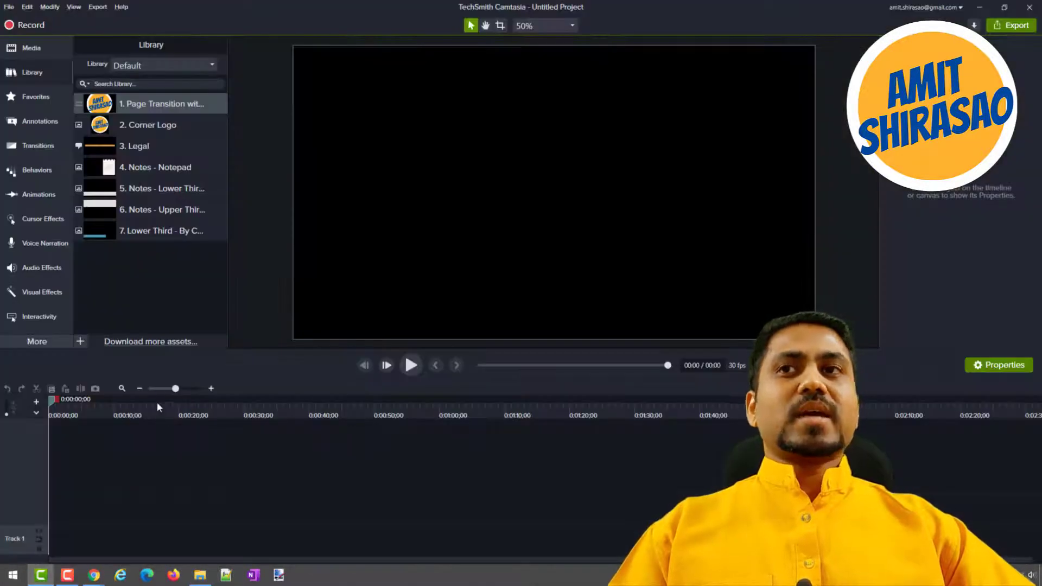
Look over the media files available for import and bring up the screen recorder's controls.
left_click(27, 52)
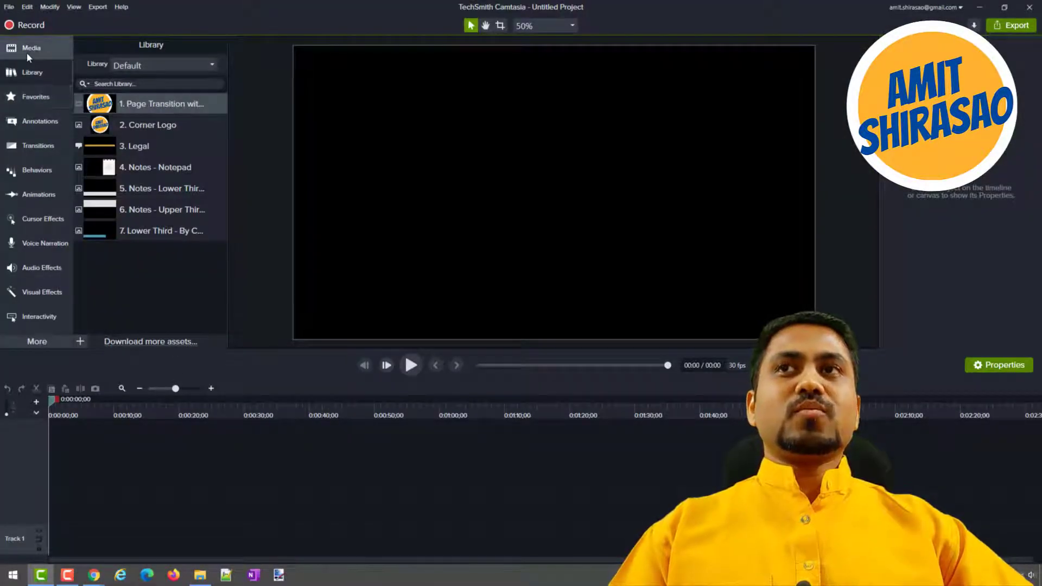
left_click(133, 229)
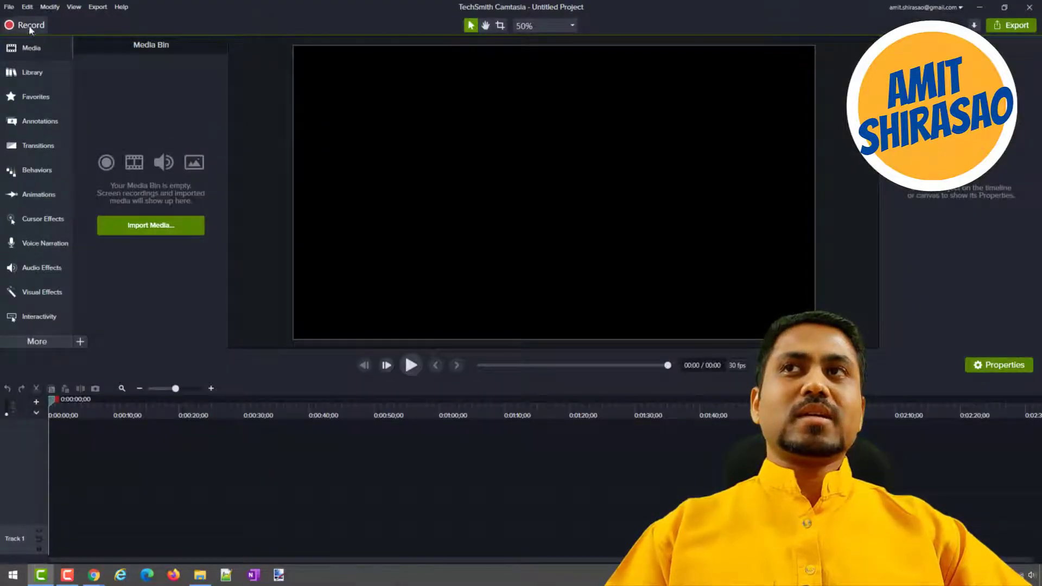
left_click(29, 25)
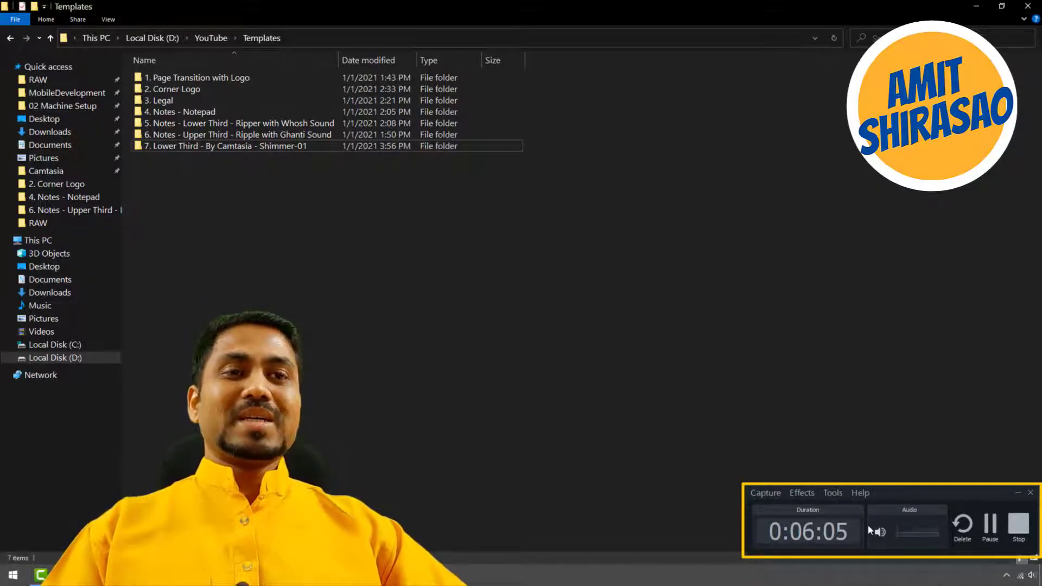
key("alt+Tab")
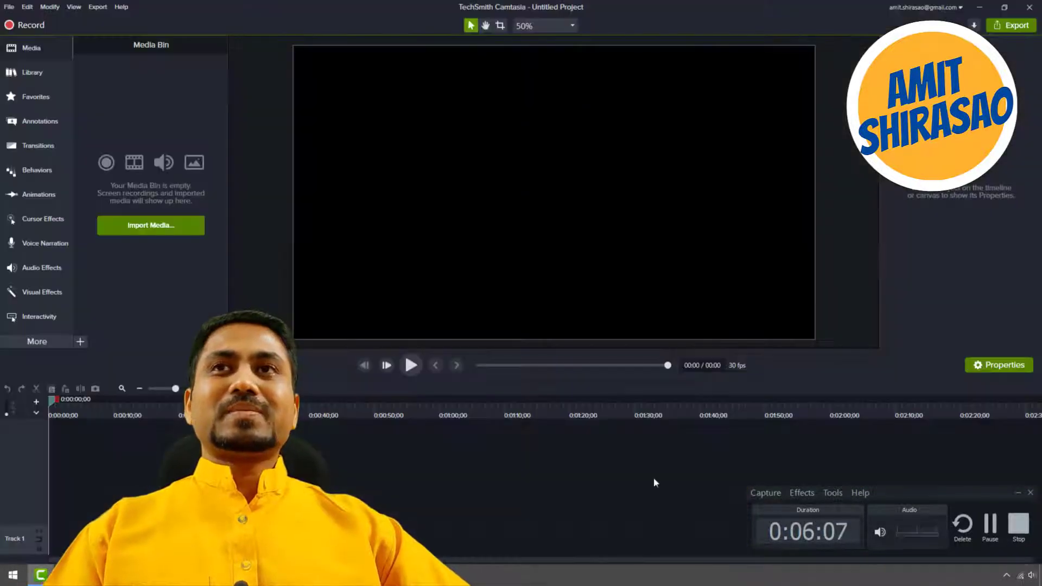
Import the screen recording Rec 01-01-21.trec and the video 20210101_115949.mp4 from the RAW folder into the Media Bin.
left_click(190, 225)
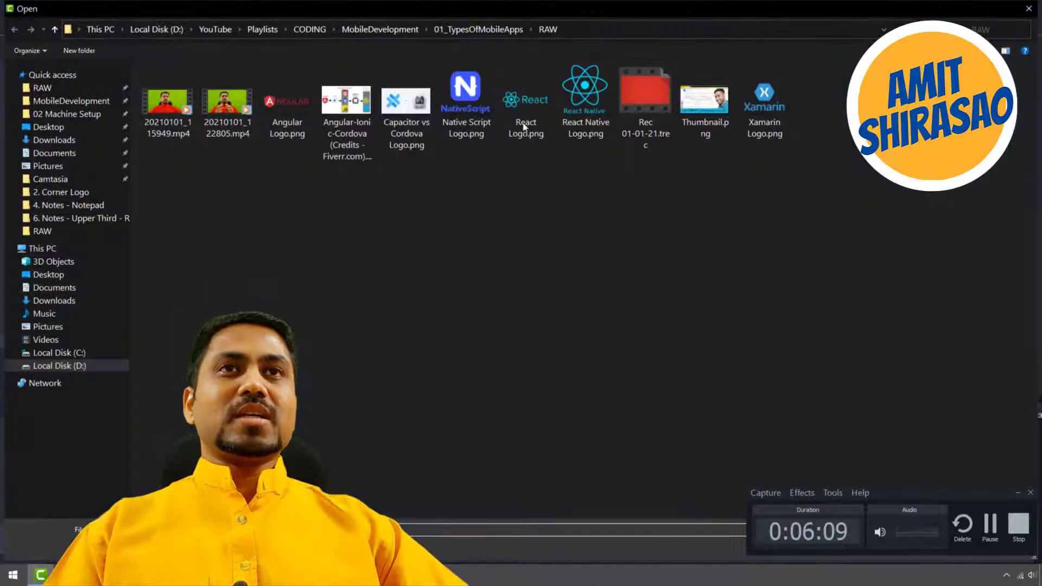
left_click(655, 101)
left_click(173, 117, "ctrl")
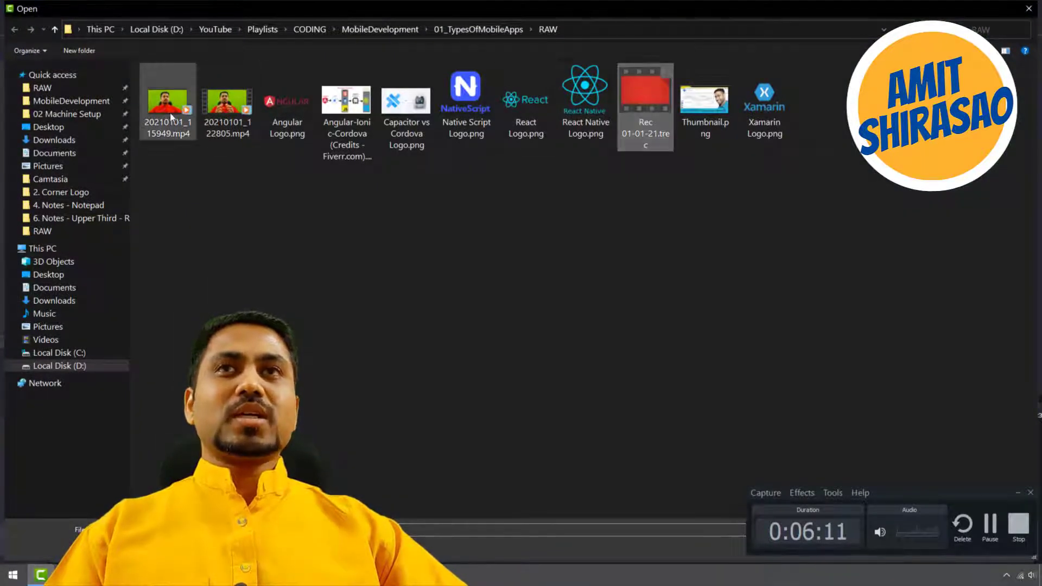
key("Return")
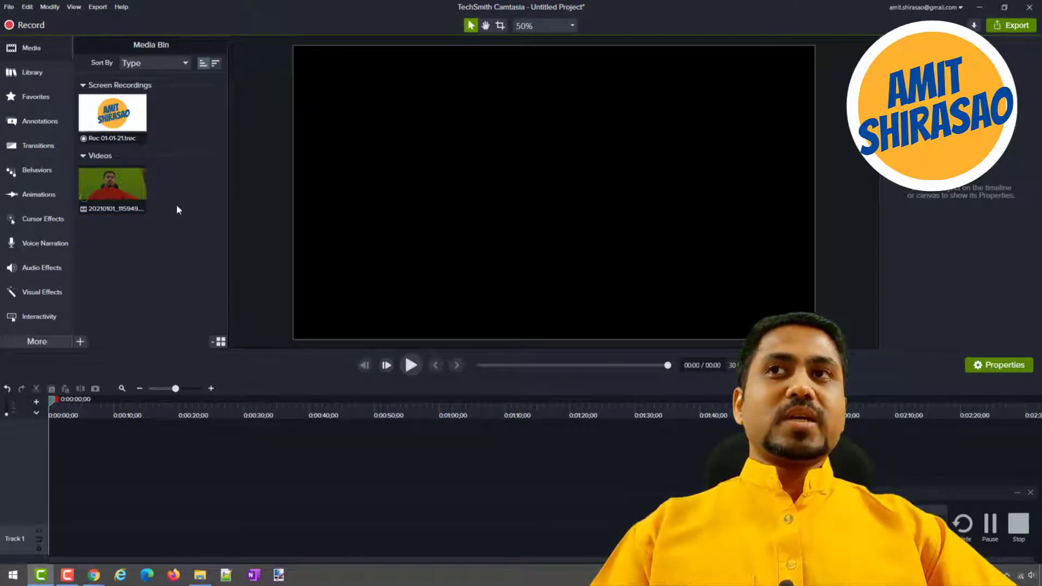
Place the Rec 01-01-21.trec screen recording at the start of Track 1 and split the clip at 0:04:49;12.
left_click_drag(126, 121, 60, 549)
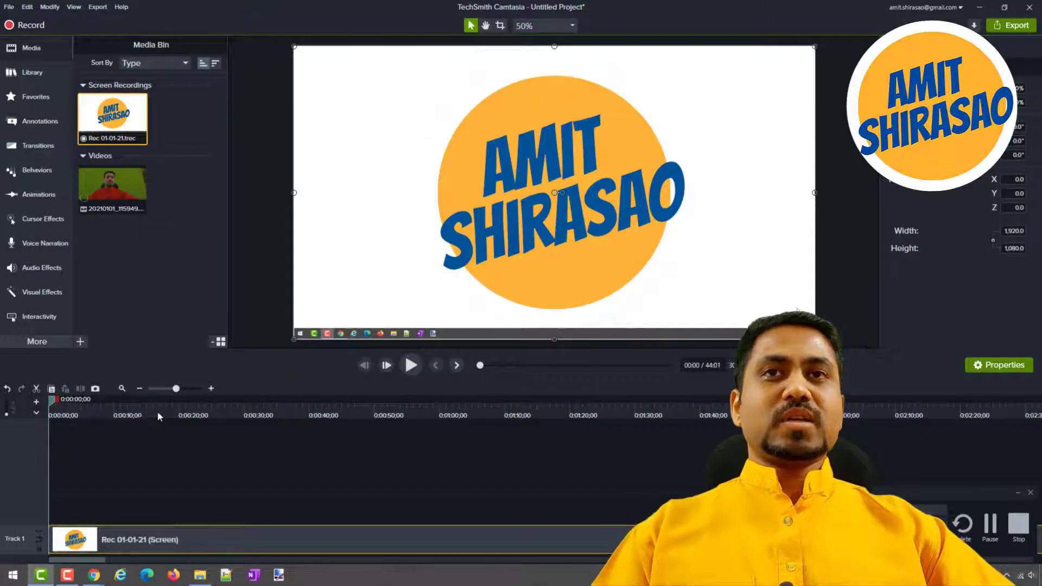
left_click_drag(158, 413, 282, 426)
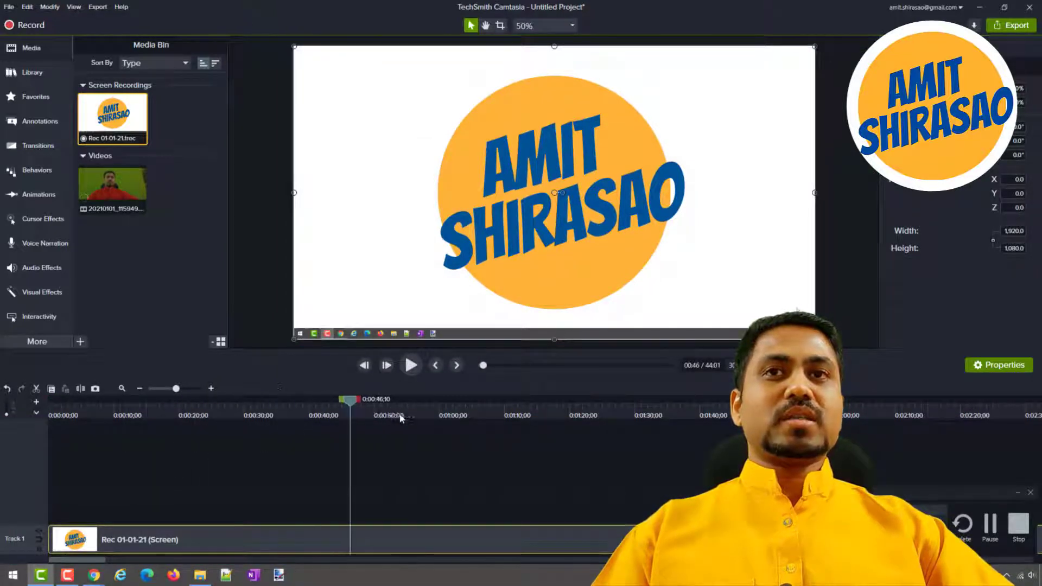
left_click_drag(400, 418, 530, 417)
scroll(581, 429, "down", 2)
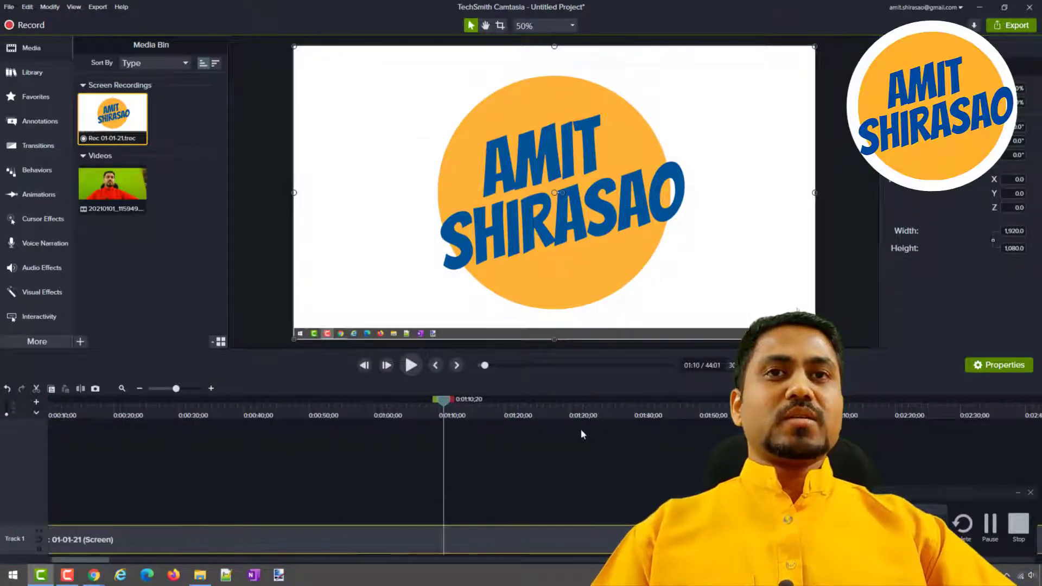
left_click(665, 406)
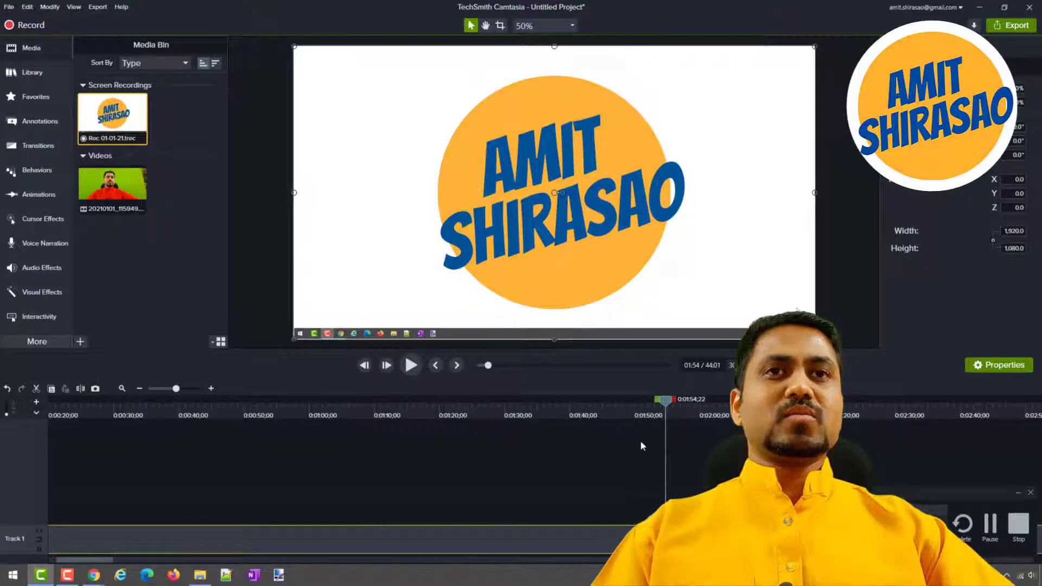
scroll(645, 441, "down", 4)
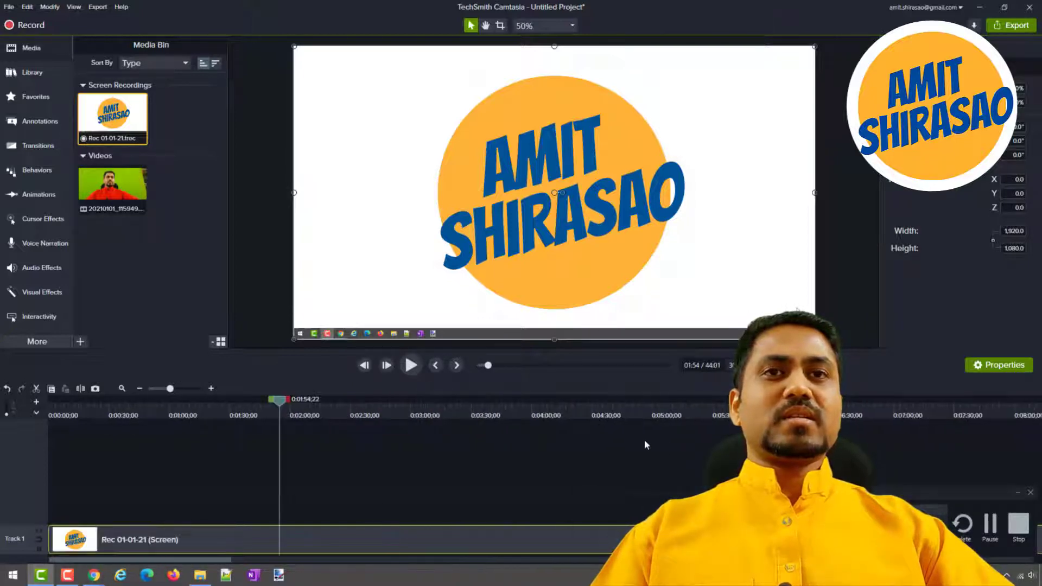
left_click(631, 415)
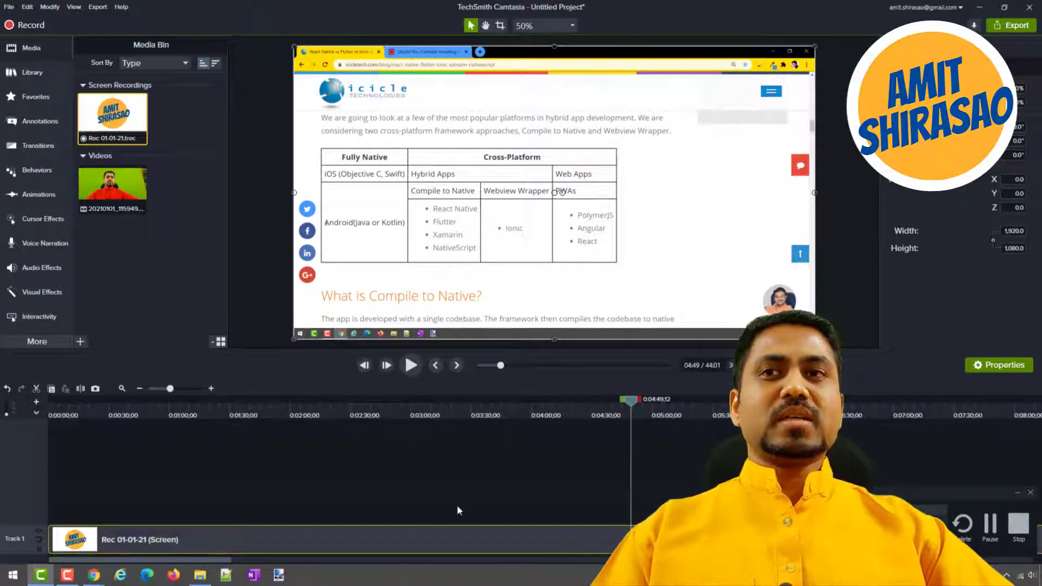
left_click(81, 390)
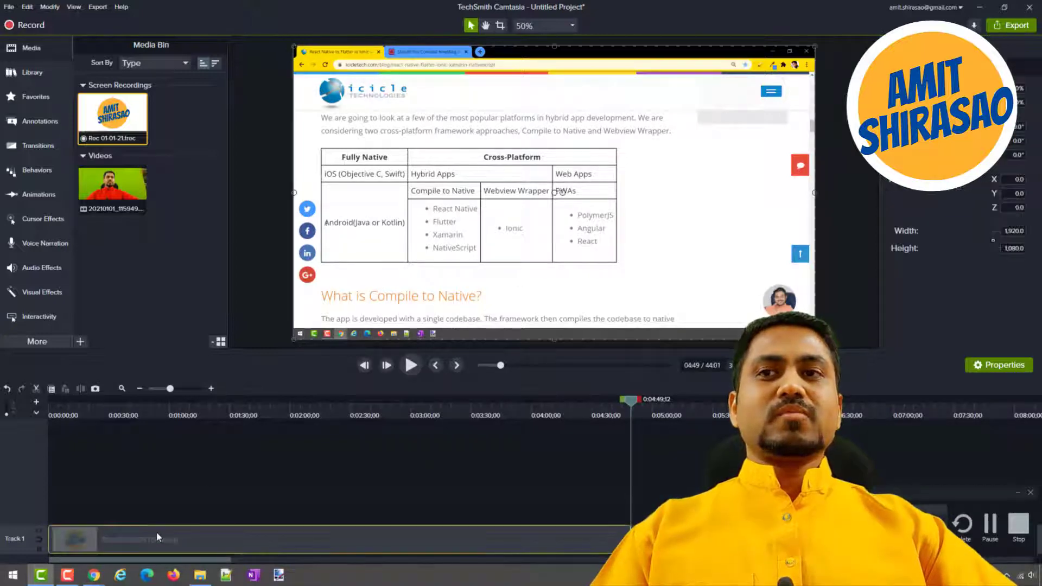
Remove the part of the screen recording before the split, closing the gap on Track 1, and return the playhead to the start.
left_click(316, 515)
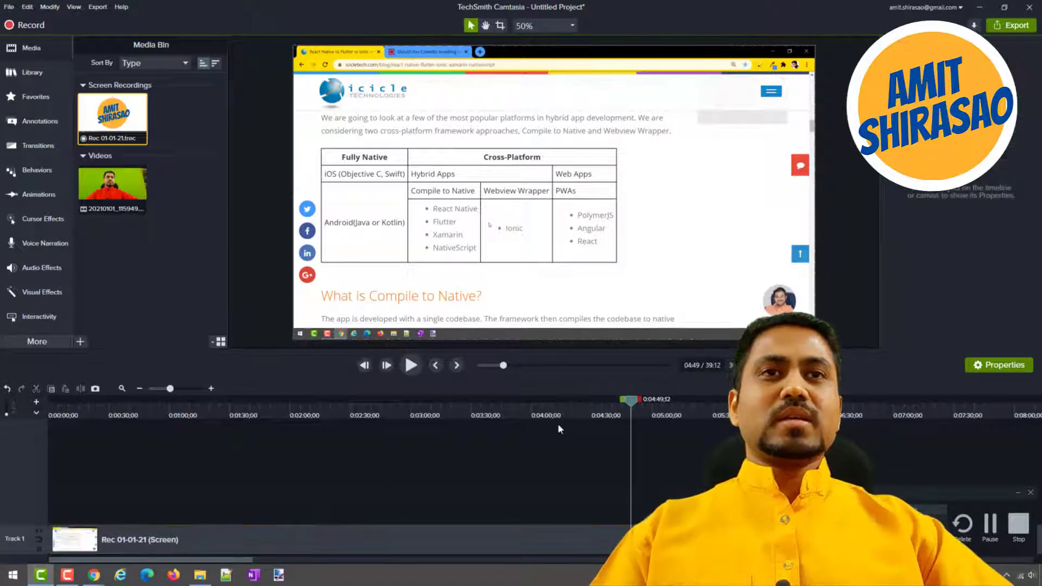
left_click_drag(634, 408, 5, 411)
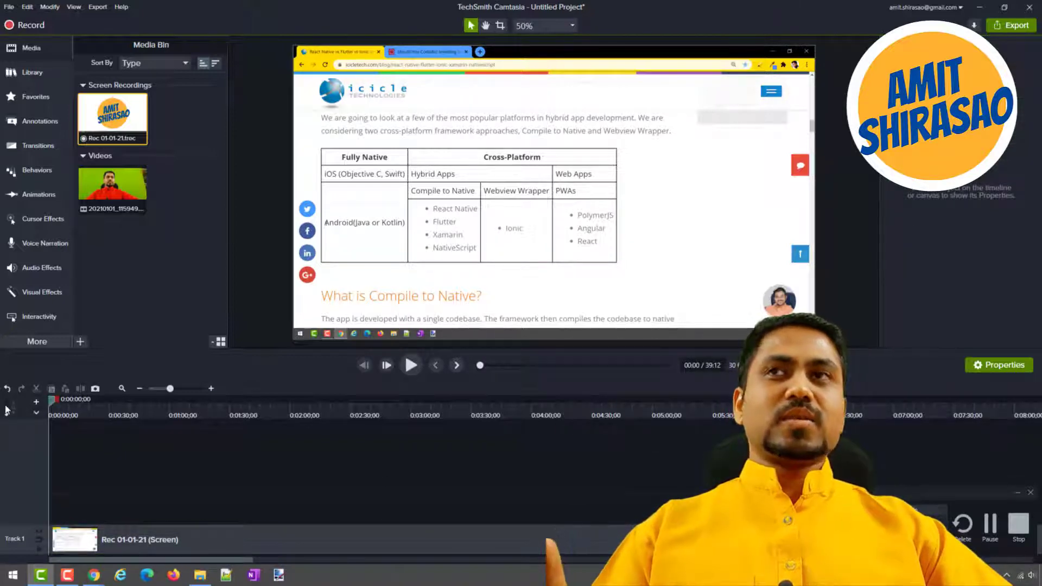
Add the 20210101_115949 video at the start of Track 2 and enlarge it to 2,336 × 1,080 so it fills the canvas height.
left_click_drag(112, 187, 29, 519)
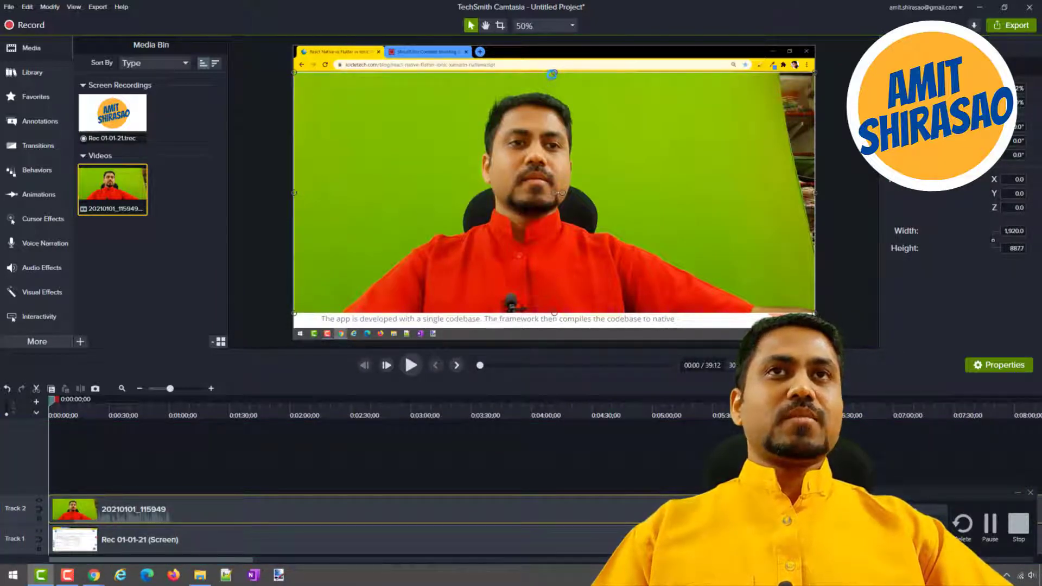
left_click_drag(555, 72, 554, 47)
left_click_drag(554, 313, 554, 342)
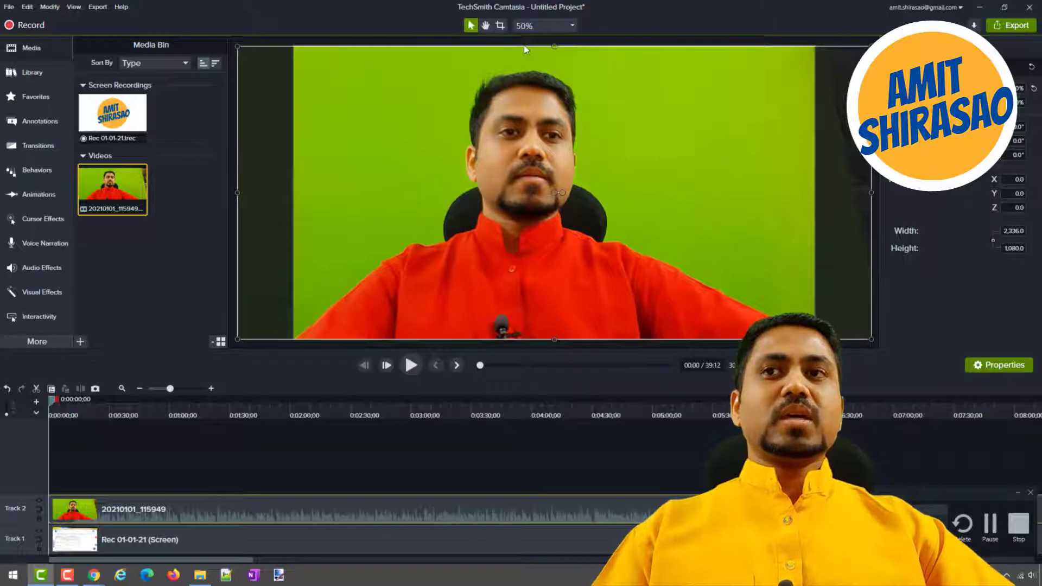
Apply the Remove a Color effect to the 20210101_115949 clip and sample the green backdrop beside the presenter's head as the color.
left_click(38, 292)
left_click_drag(186, 292, 106, 506)
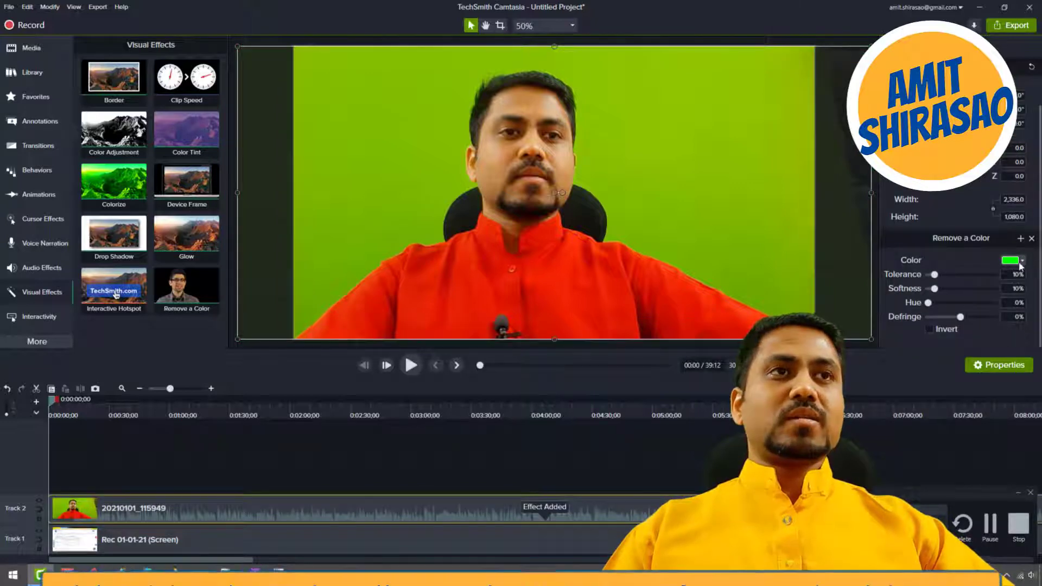
left_click(1012, 261)
left_click(1020, 288)
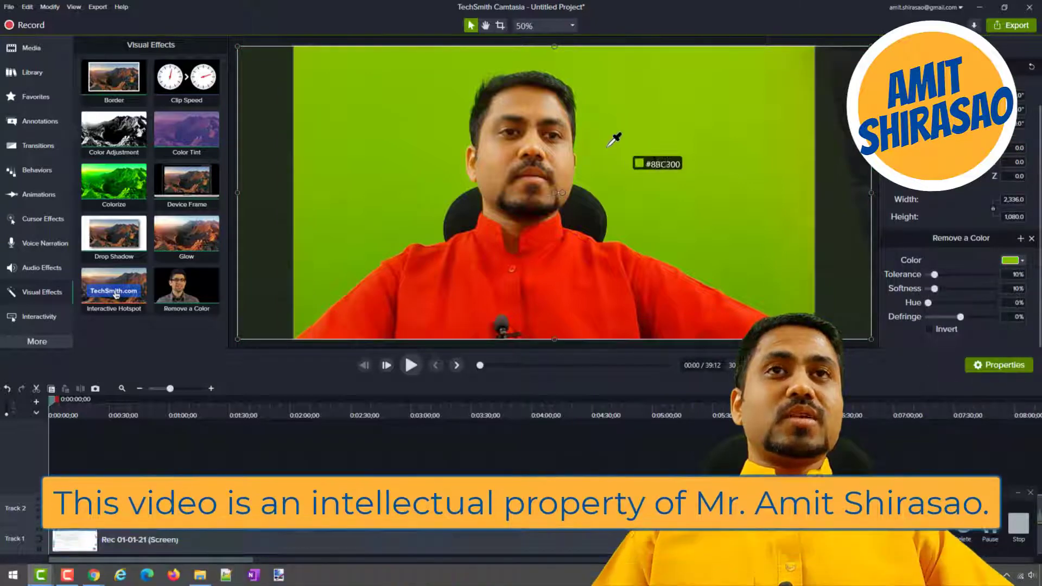
left_click(607, 137)
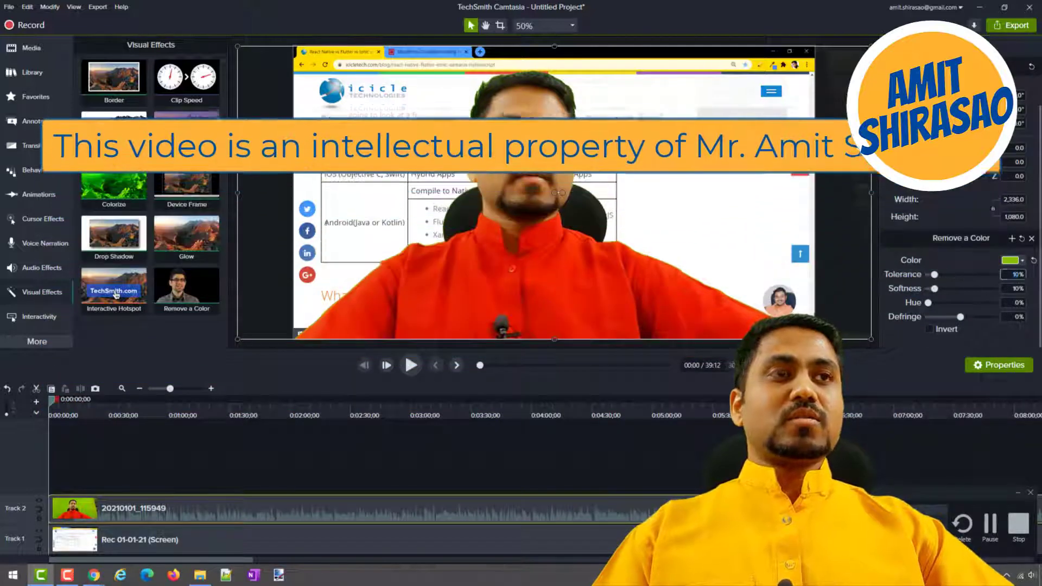
Set the Tolerance of the Remove a Color effect to 15%.
left_click(1014, 274)
type("15")
key("Return")
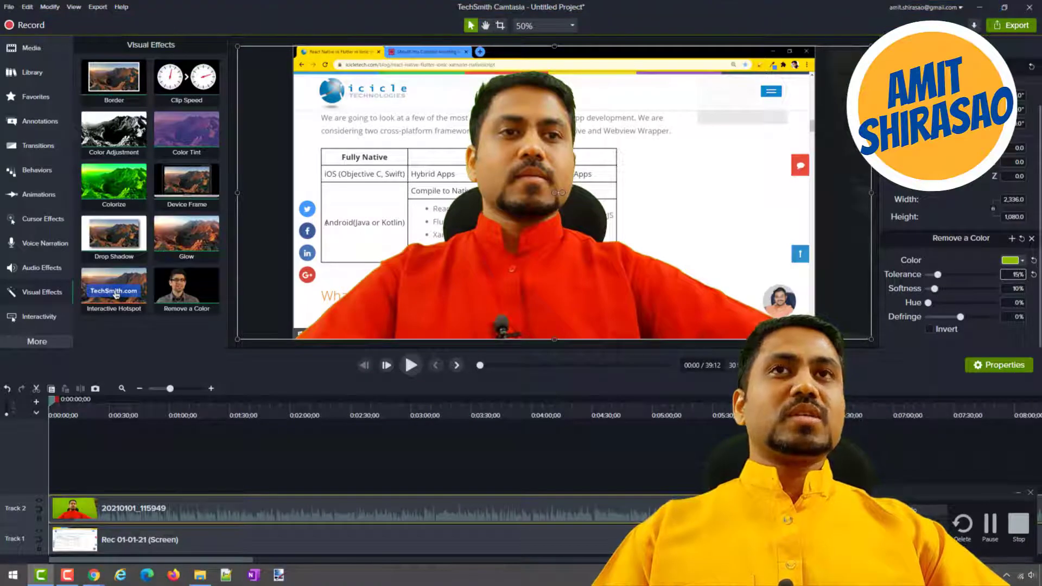
key("Tab")
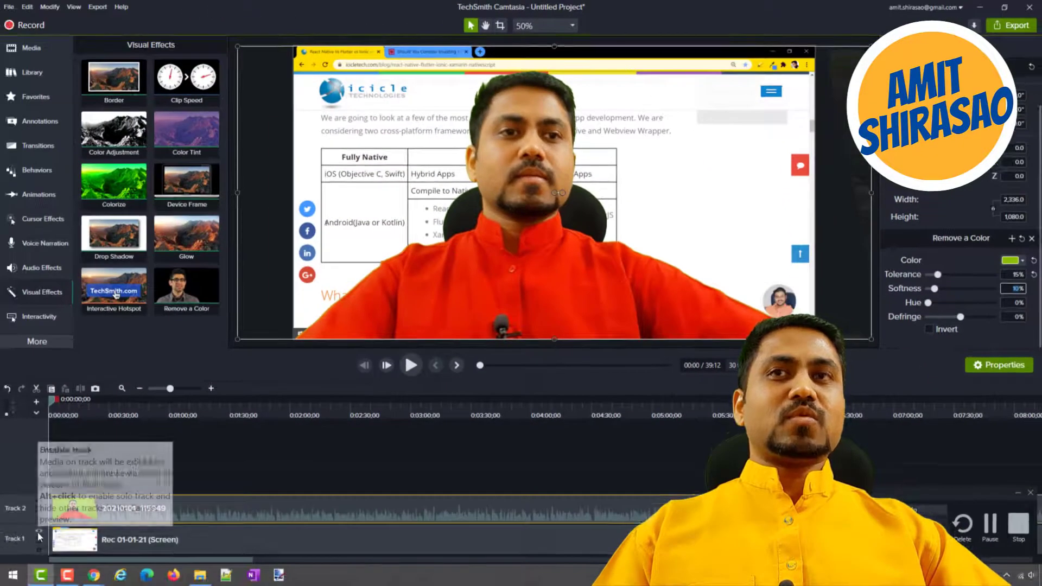
Try a Softness of 64% for the removed color, comparing the presenter with Track 1 hidden and shown.
left_click(38, 531)
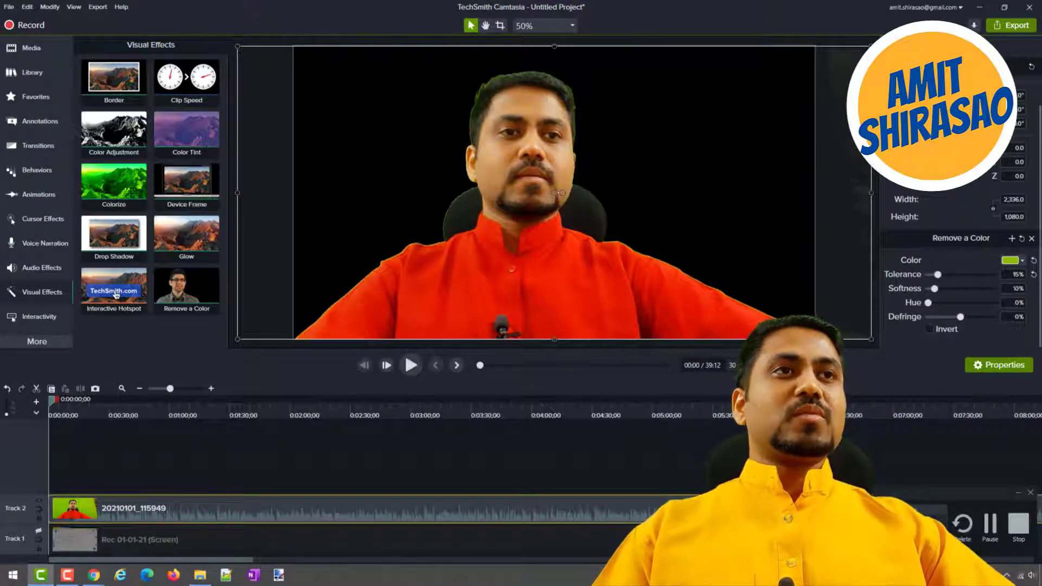
left_click_drag(936, 290, 966, 292)
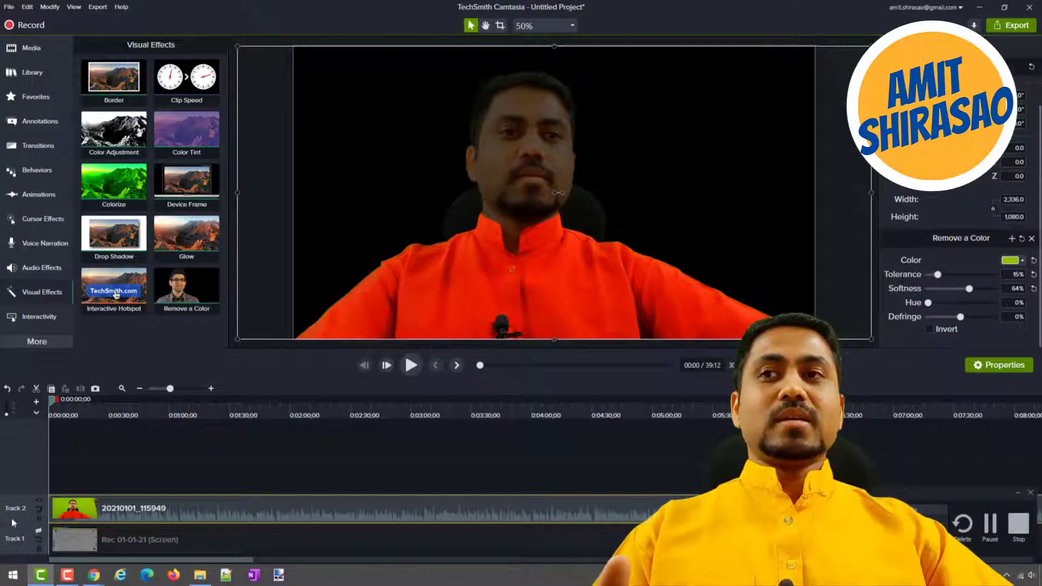
left_click(39, 532)
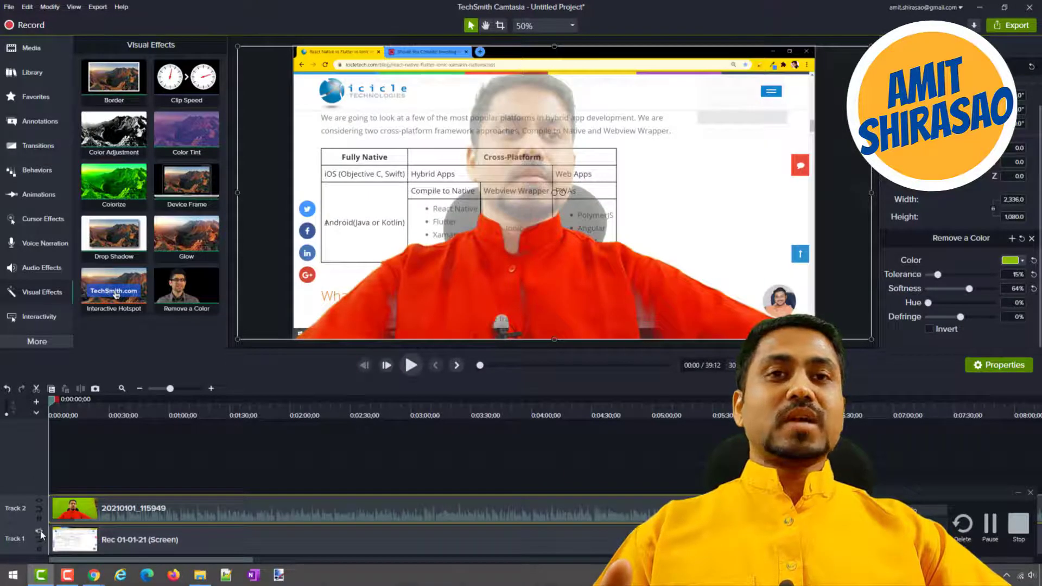
left_click(40, 533)
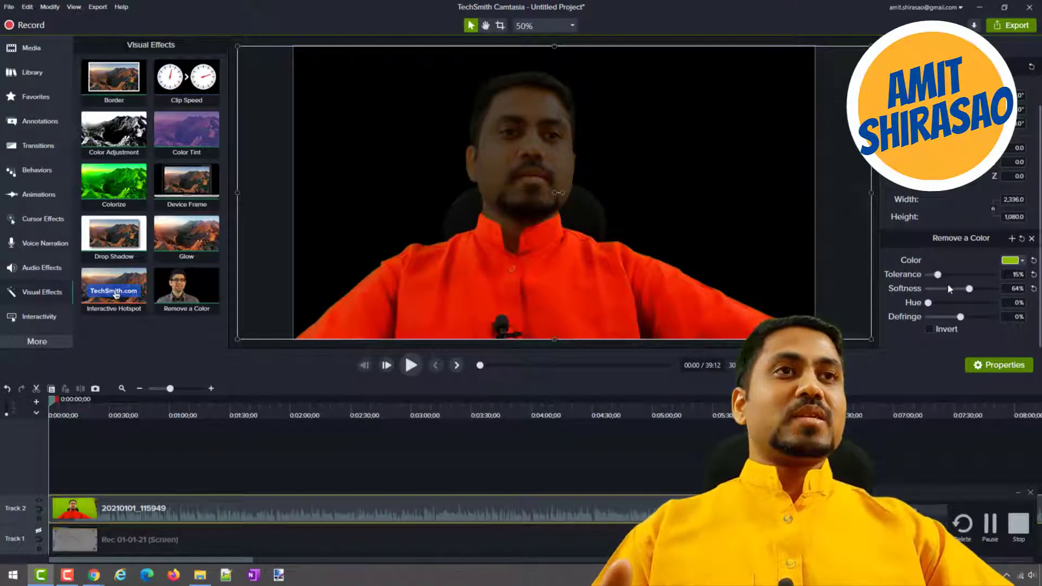
Set the Softness of the Remove a Color effect to 25%.
double_click(1013, 288)
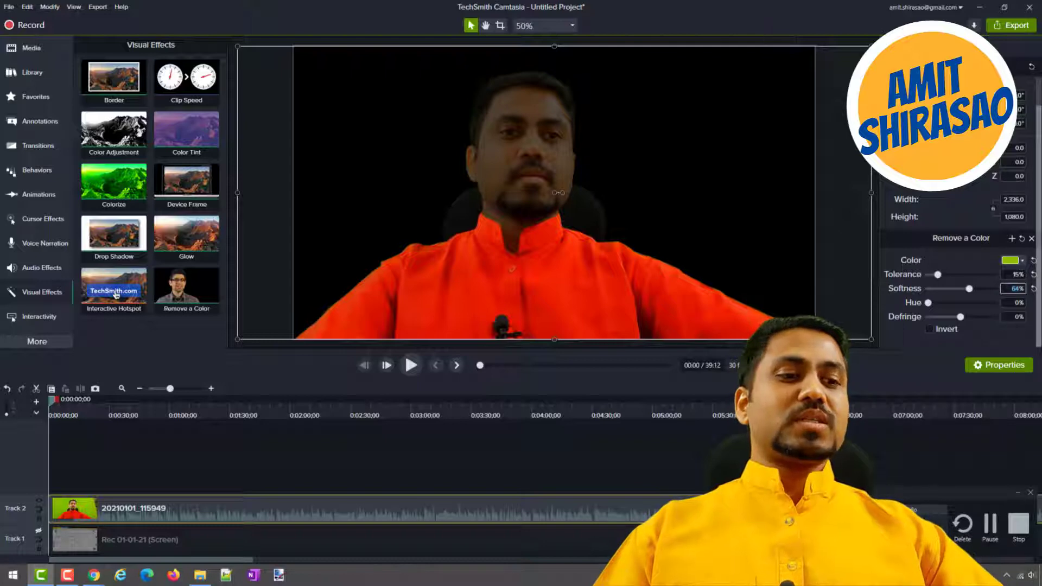
type("25")
key("Return")
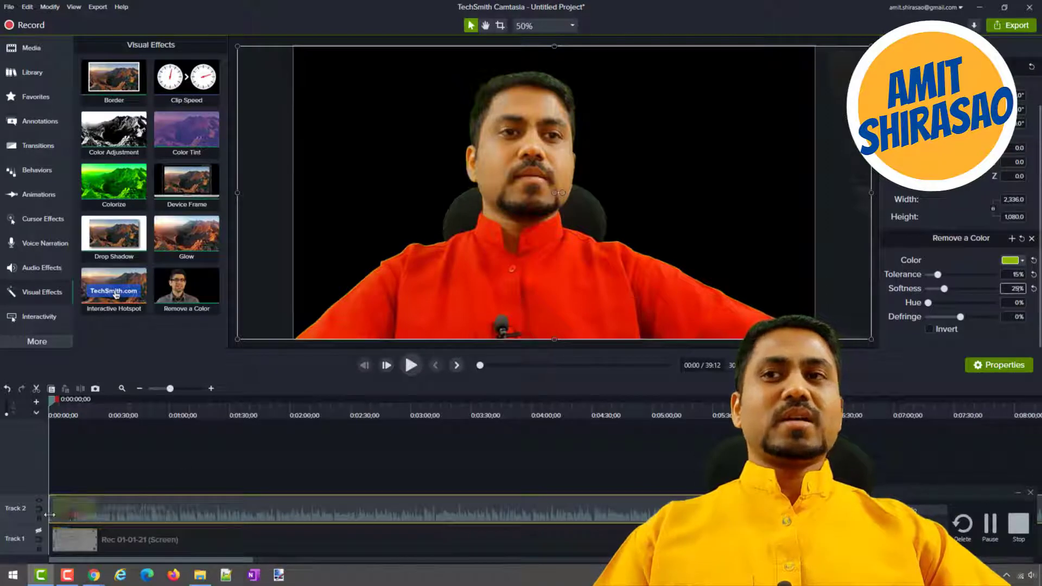
Show Track 1 again and move the presenter video on the canvas to about X 144, Y -58.
left_click(38, 532)
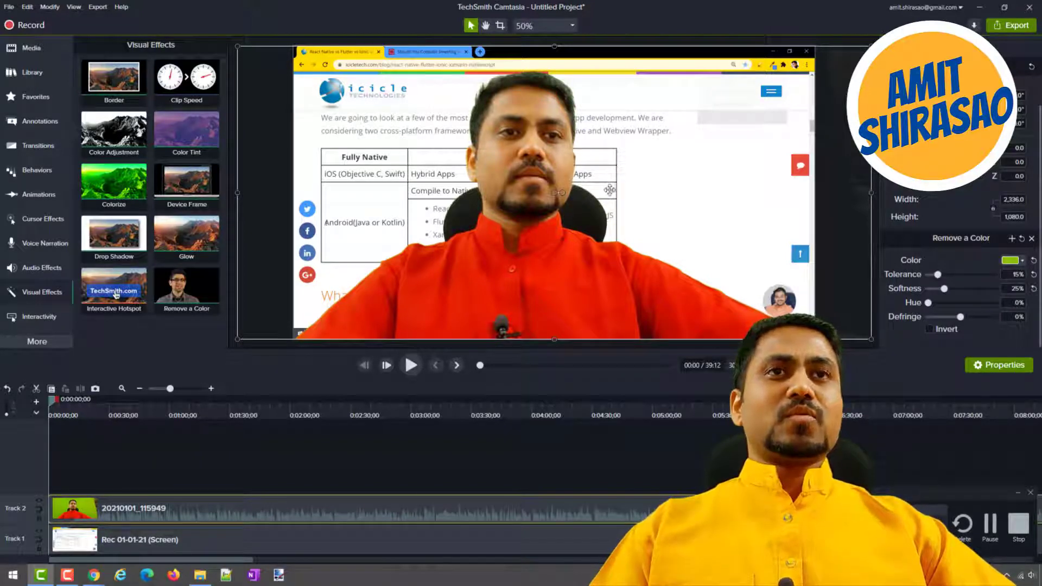
left_click_drag(658, 232, 626, 288)
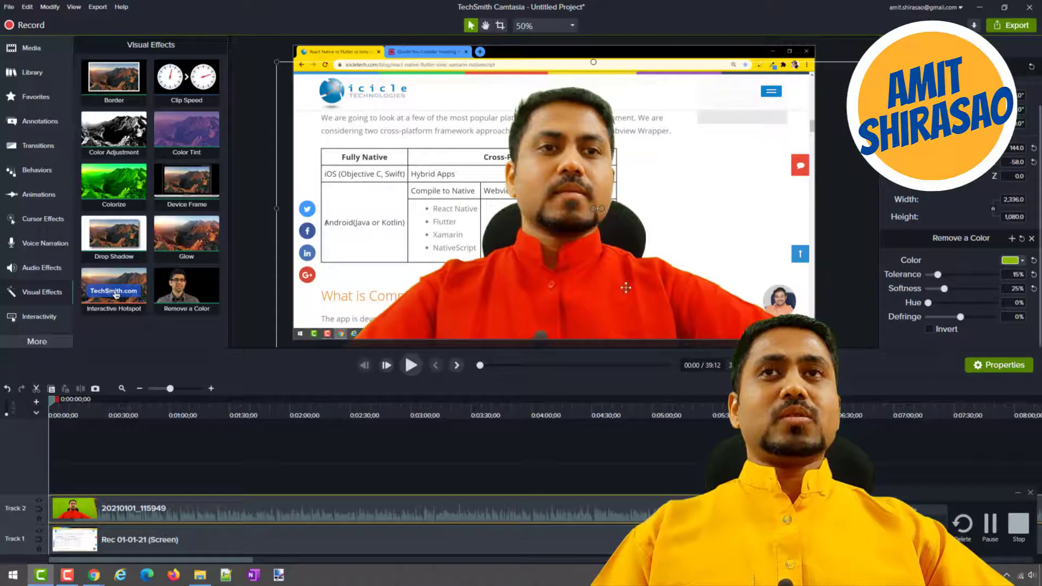
Try shrinking the presenter video to about 962 × 445 in the lower-right corner of the canvas, and undo the resize and move.
left_click_drag(275, 61, 651, 252)
left_click_drag(689, 289, 624, 274)
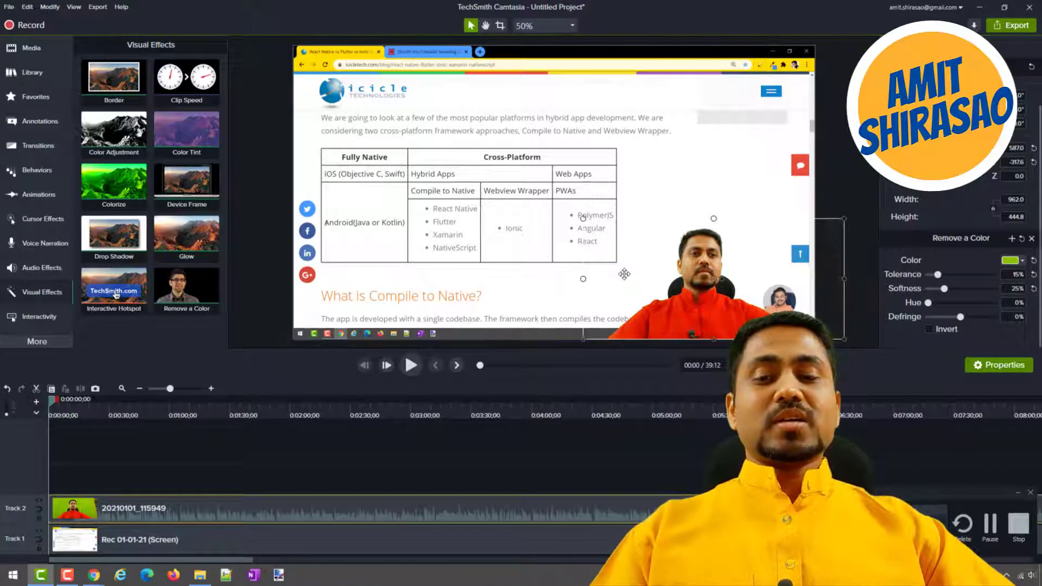
key("ctrl+z")
key("ctrl+z")
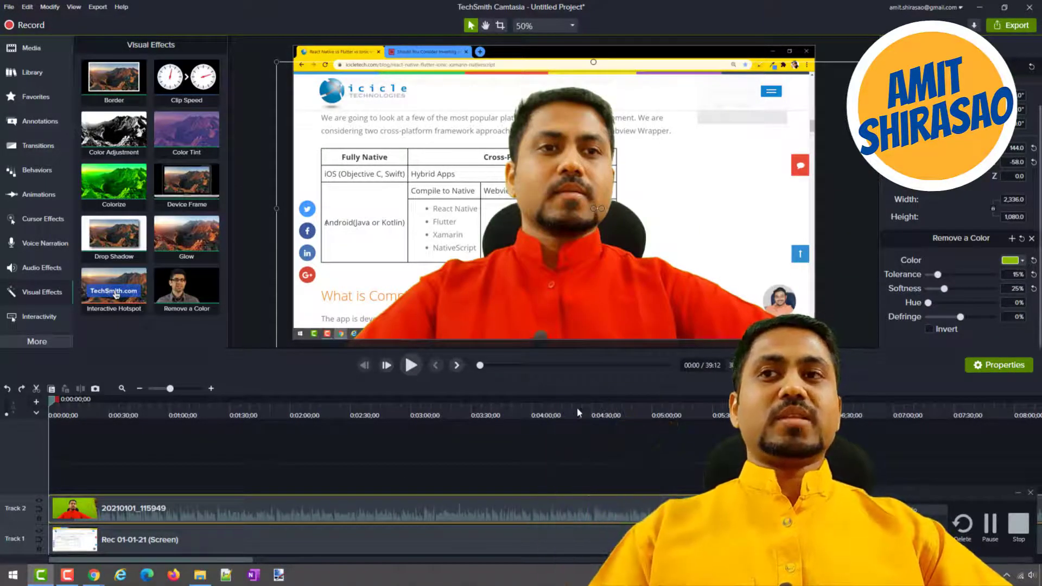
Shift the Rec 01-01-21 clip about 2:27 along Track 1 and extend its beginning back to the start of the timeline.
left_click_drag(286, 541, 579, 538)
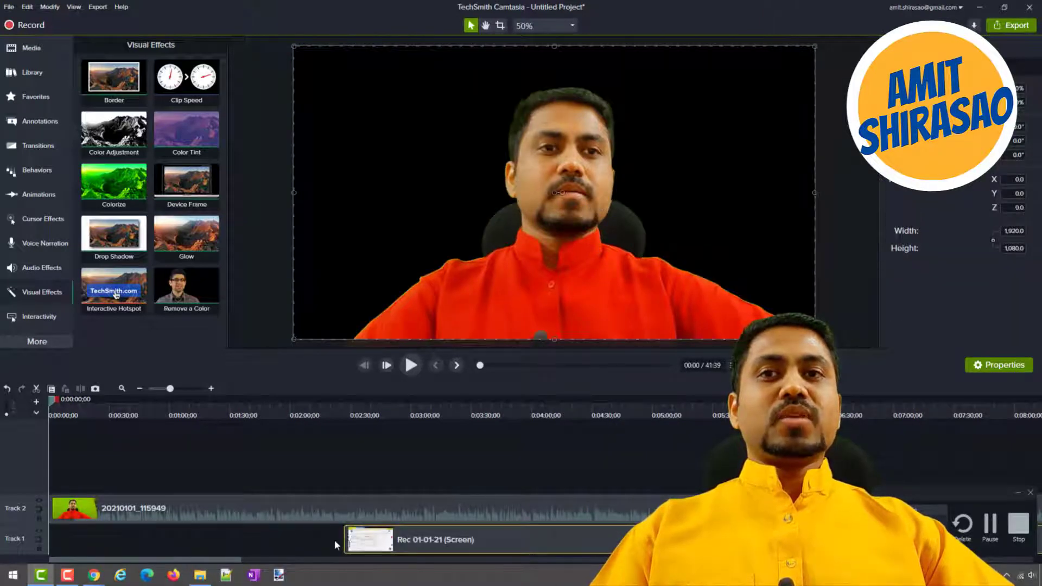
left_click_drag(369, 539, 109, 539)
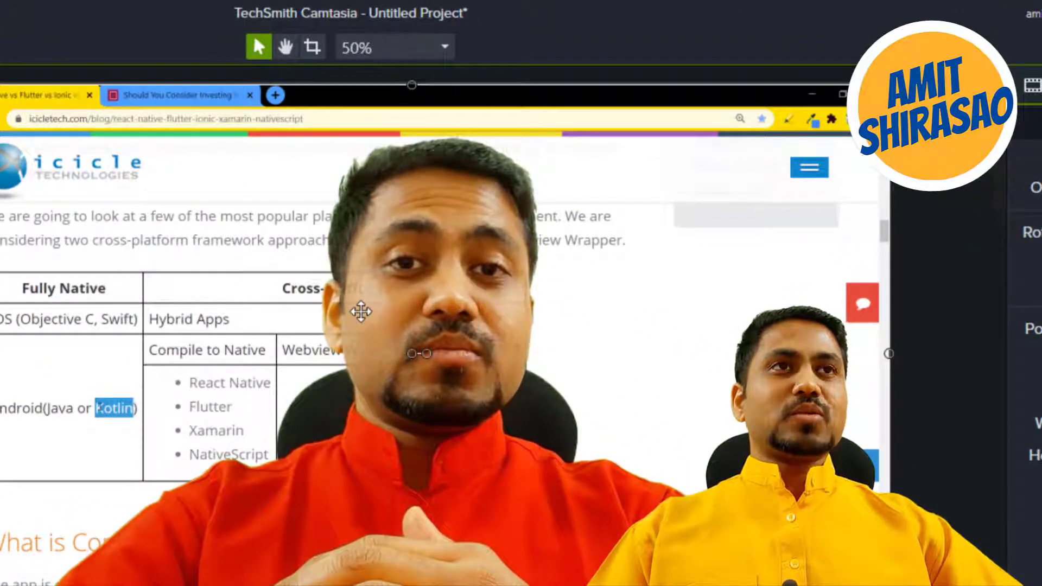
Set the Remove a Color Softness to 20% and play the combined footage from about 0:02:35 and 0:00:30.
left_click(361, 311)
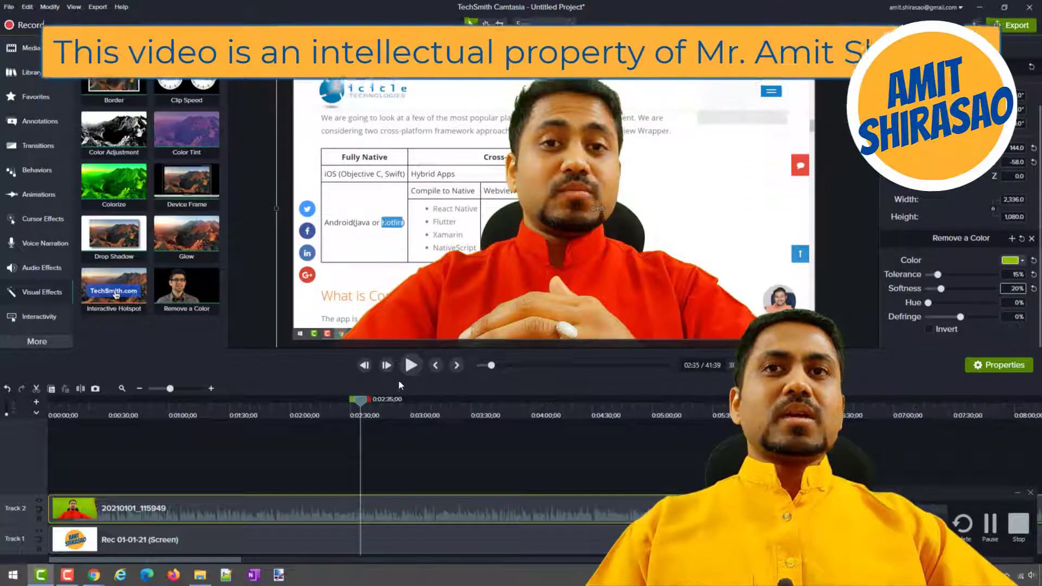
left_click(411, 366)
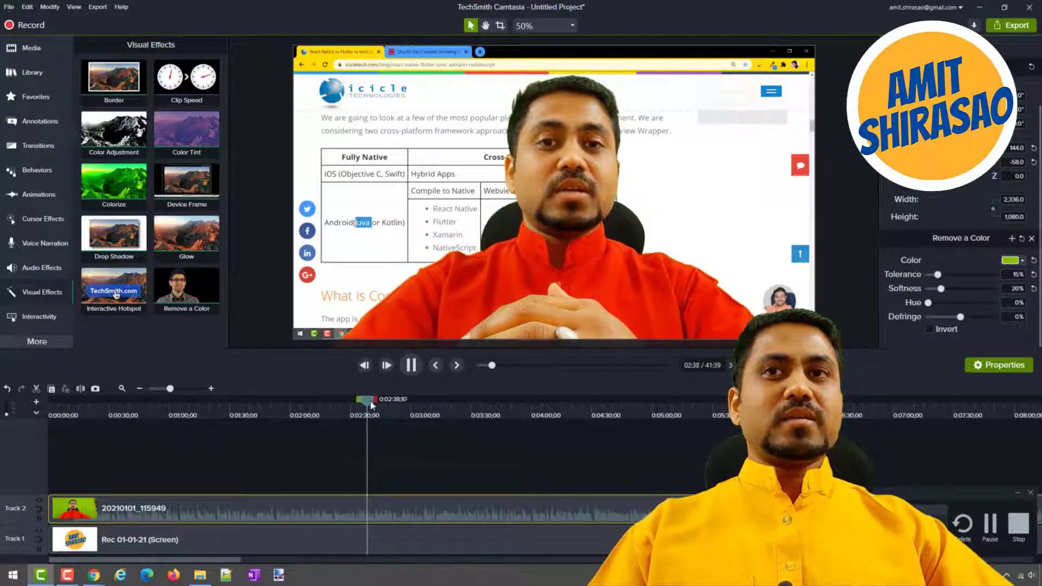
left_click(111, 419)
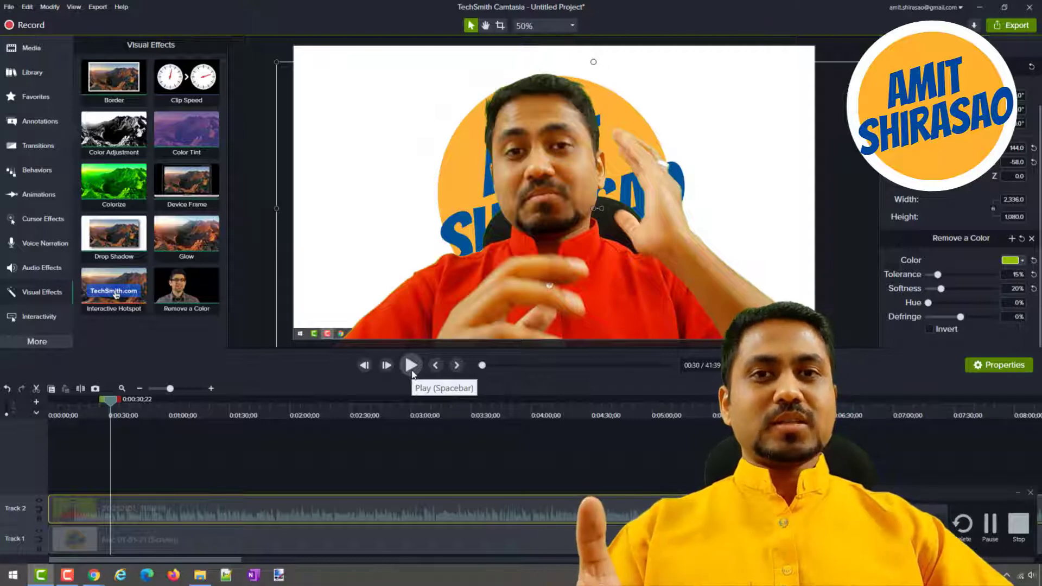
left_click(412, 372)
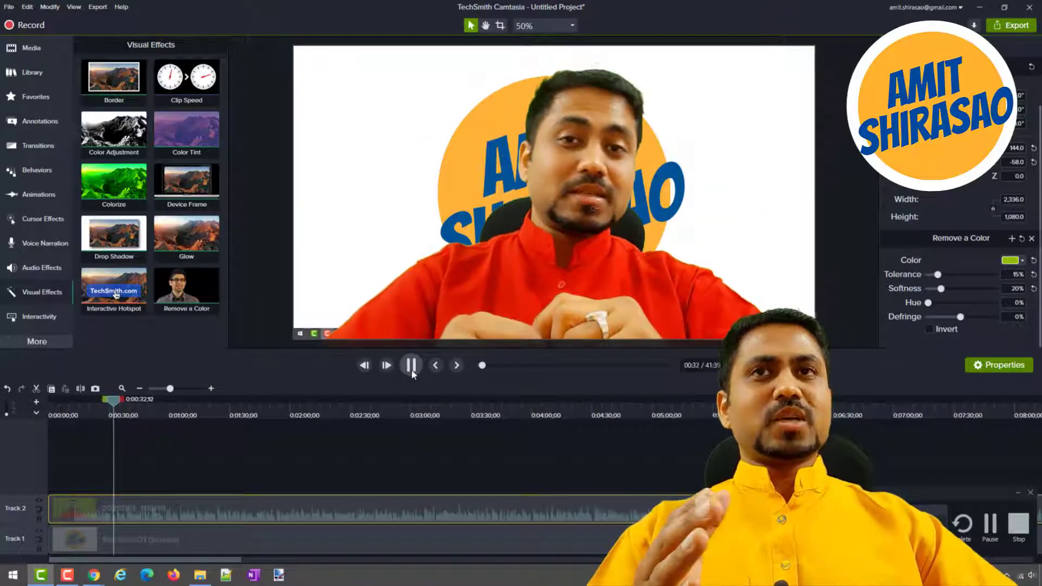
left_click(412, 370)
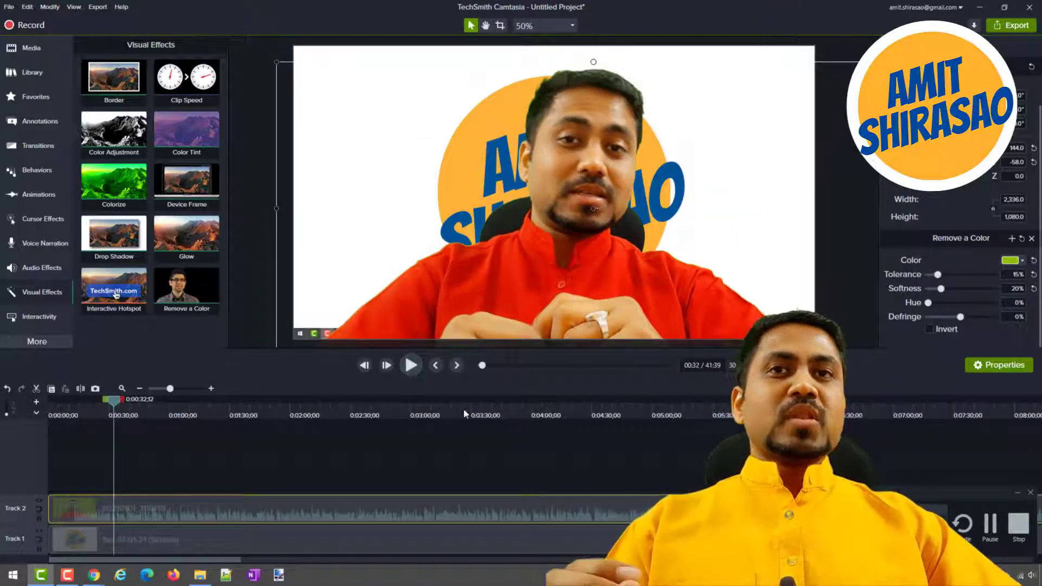
Add a Custom animation to the presenter clip on Track 2, ending at 0:00:56;28.
left_click(572, 414)
left_click_drag(564, 414, 161, 415)
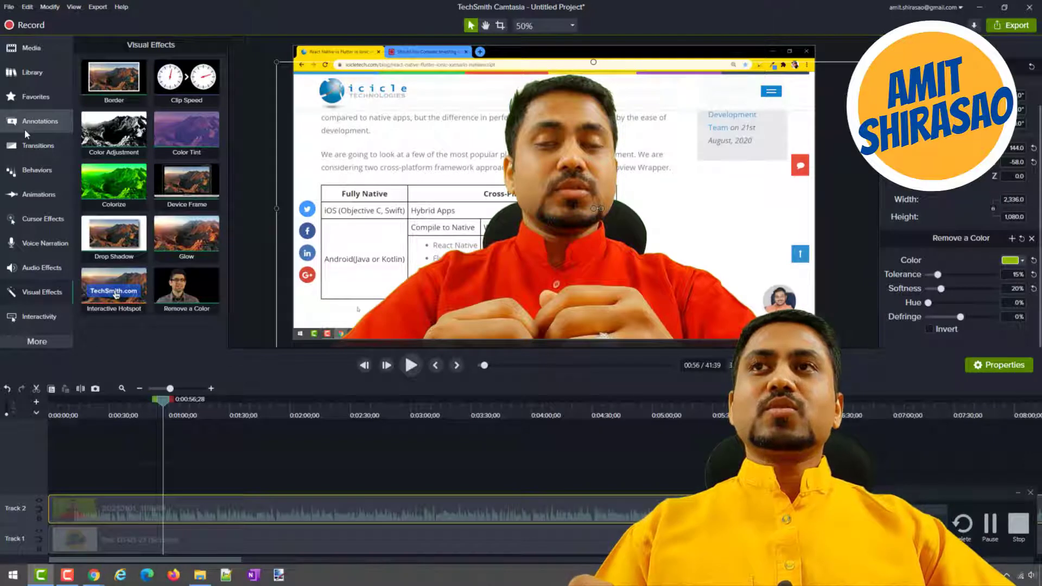
left_click(45, 191)
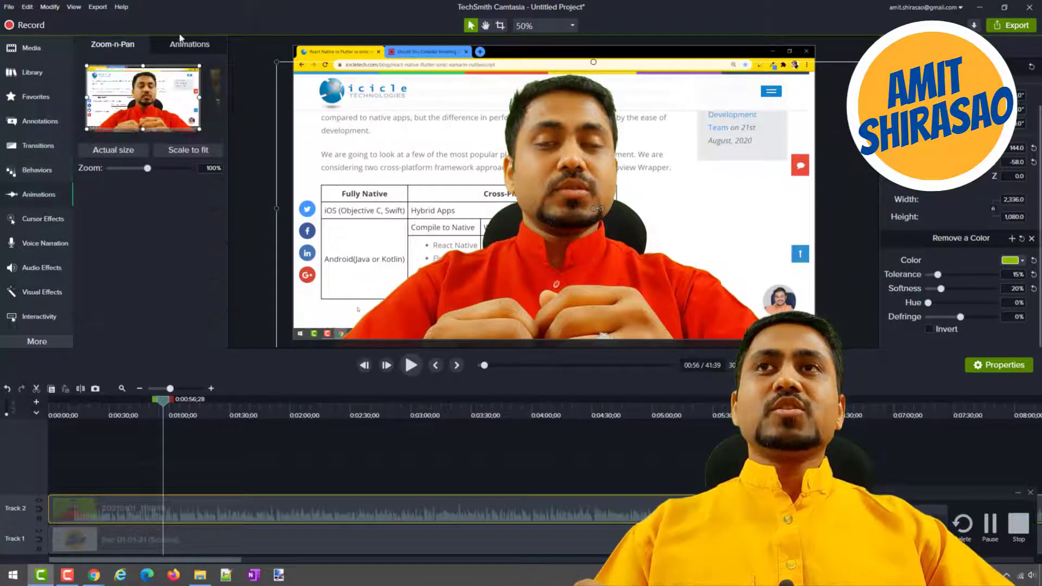
left_click(190, 46)
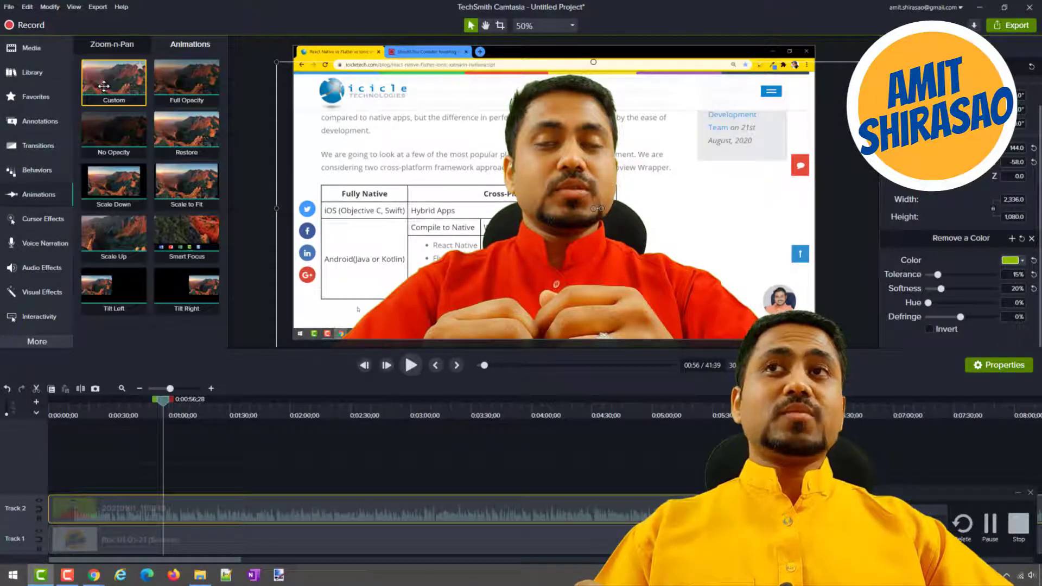
left_click_drag(103, 86, 130, 502)
left_click_drag(168, 399, 258, 411)
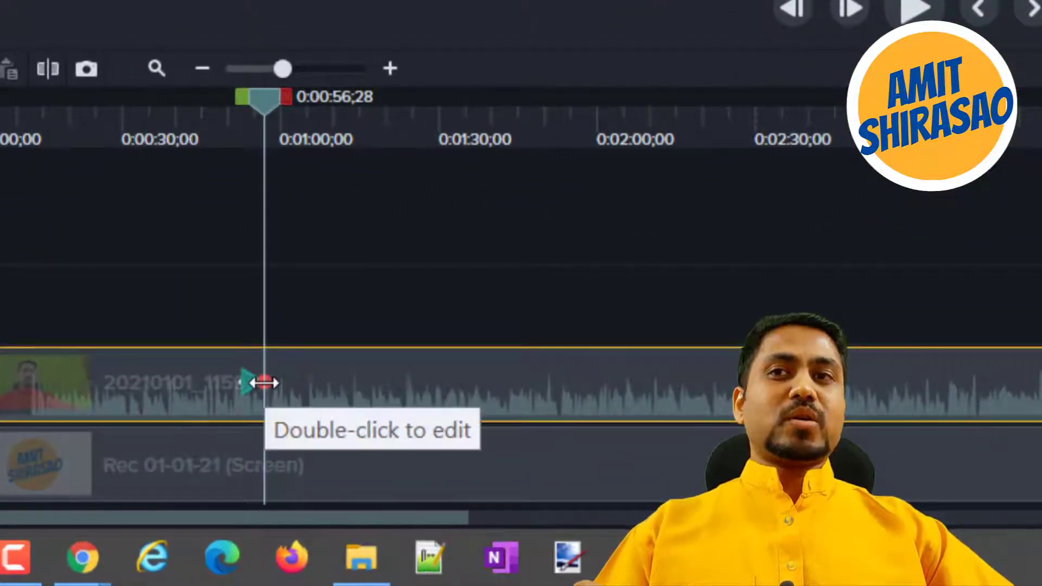
At the animation's end point, shrink the presenter video to about 757 × 350 and place it in the canvas's lower-right corner.
scroll(264, 383, "up", 6)
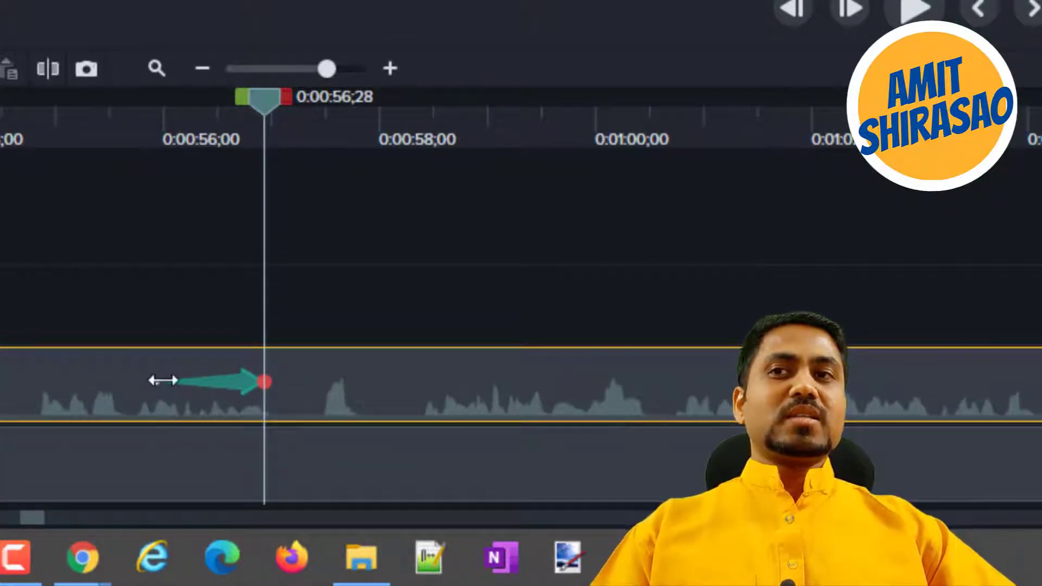
left_click(264, 386)
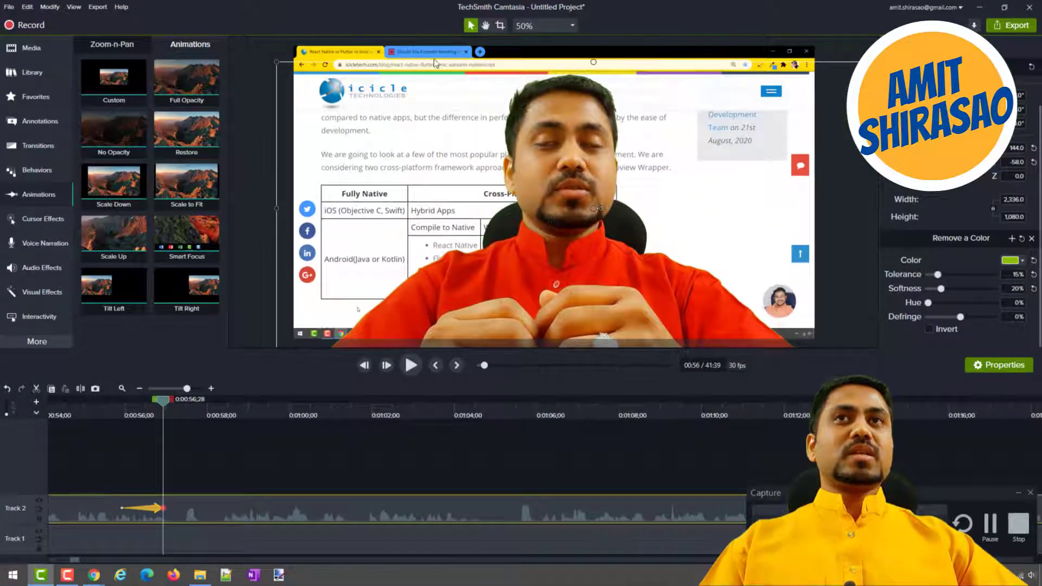
left_click_drag(276, 61, 724, 260)
left_click_drag(743, 294, 681, 277)
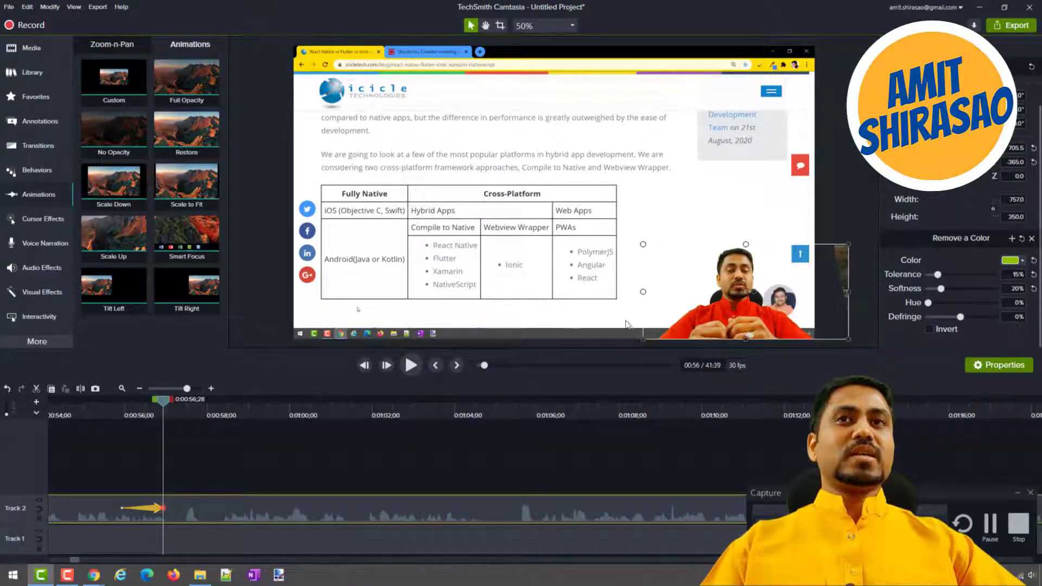
Play back the presenter's shrinking animation from about 0:00:49 to 0:00:57.
scroll(109, 421, "left", 5)
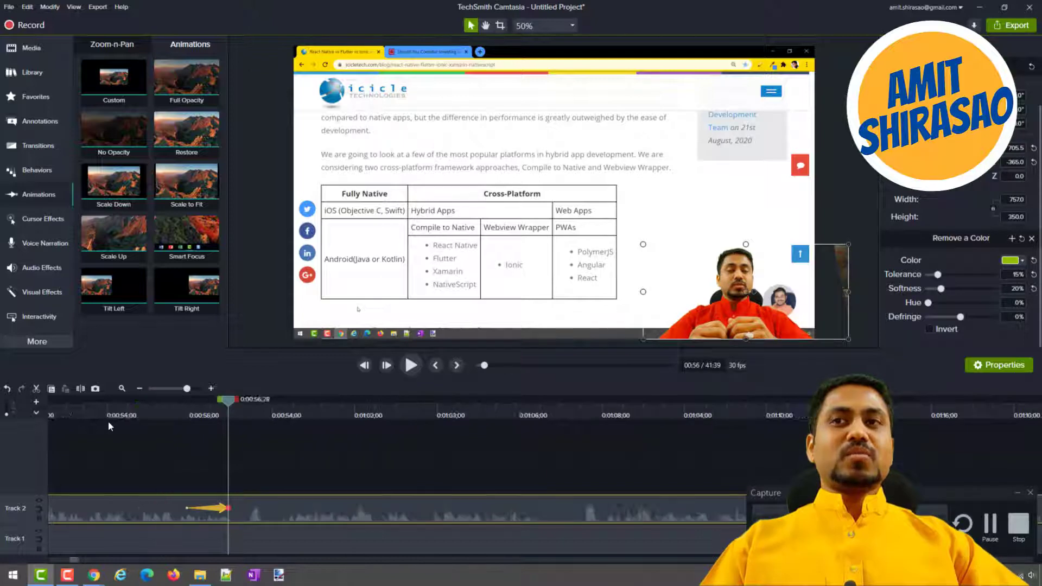
left_click(109, 415)
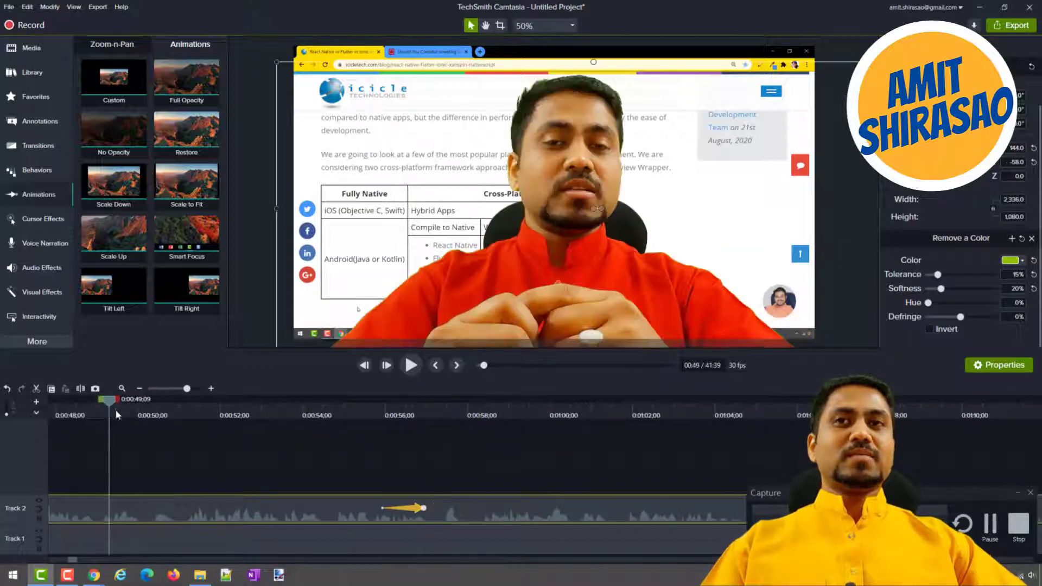
left_click(411, 365)
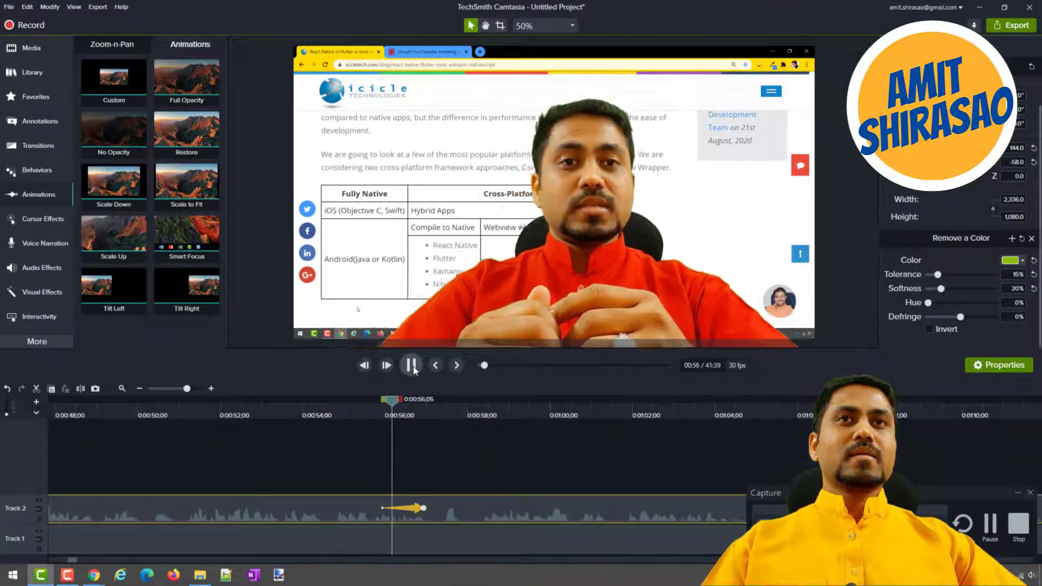
left_click(412, 367)
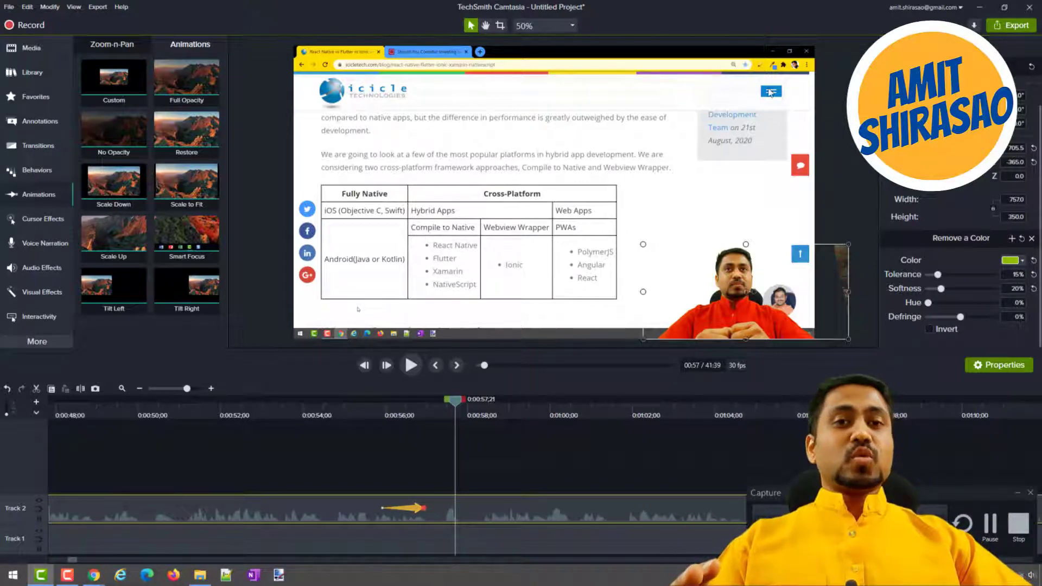
Add the Corner Logo library asset to Track 3 above the presenter clip at about 0:00:27.
left_click(37, 76)
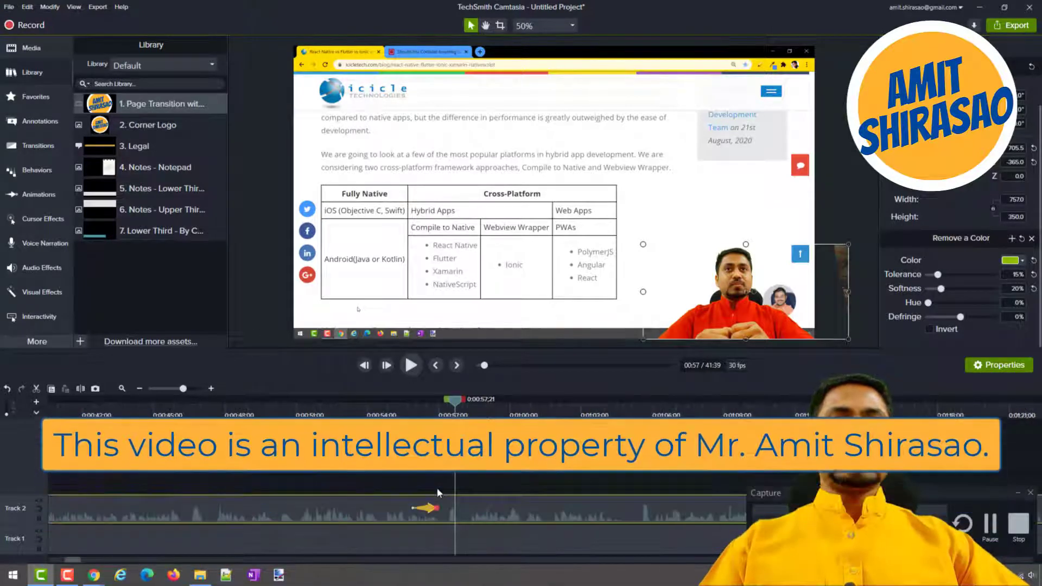
scroll(438, 489, "down", 3)
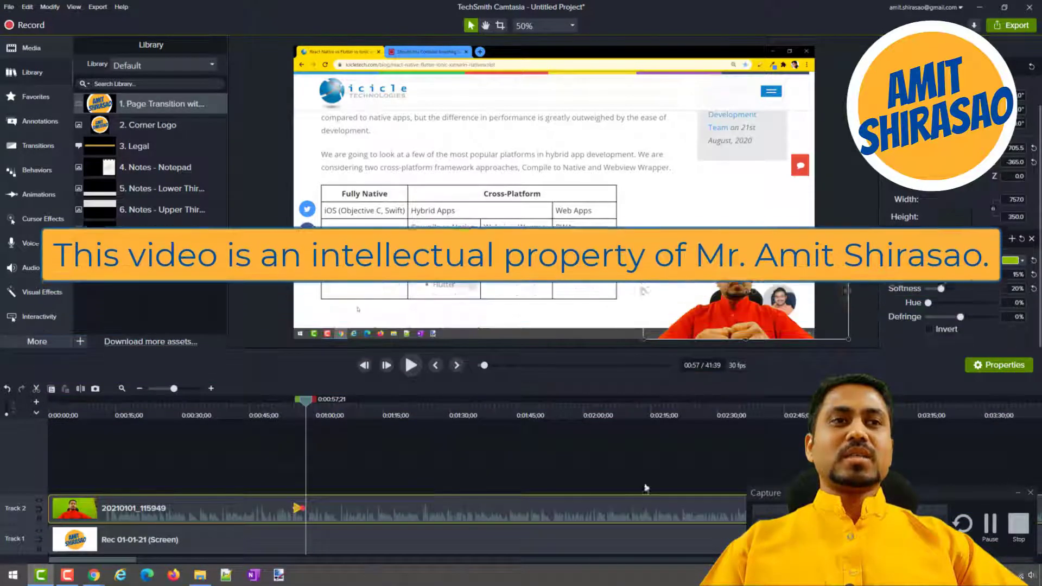
left_click(1015, 492)
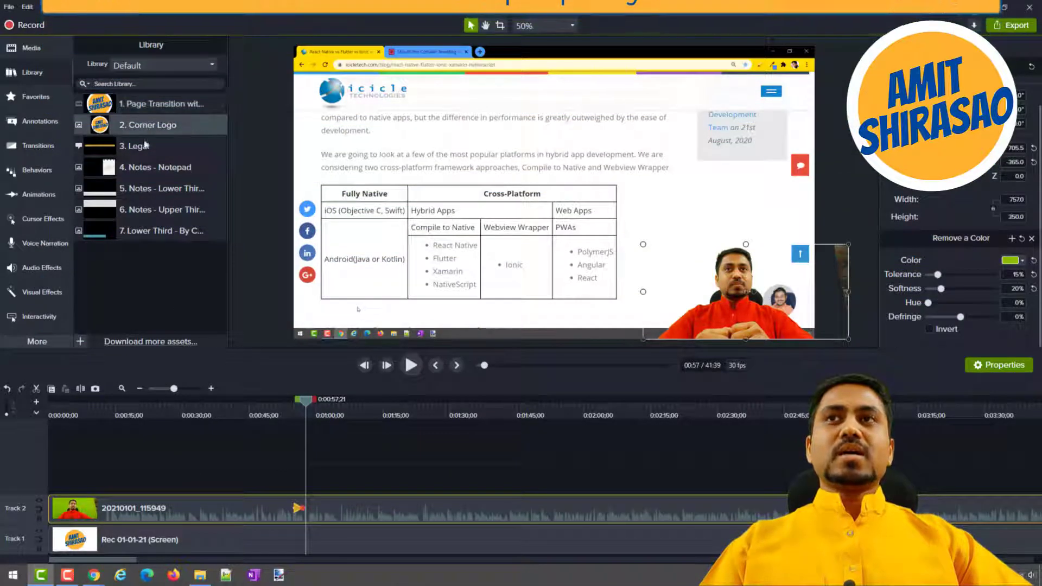
left_click_drag(152, 125, 179, 481)
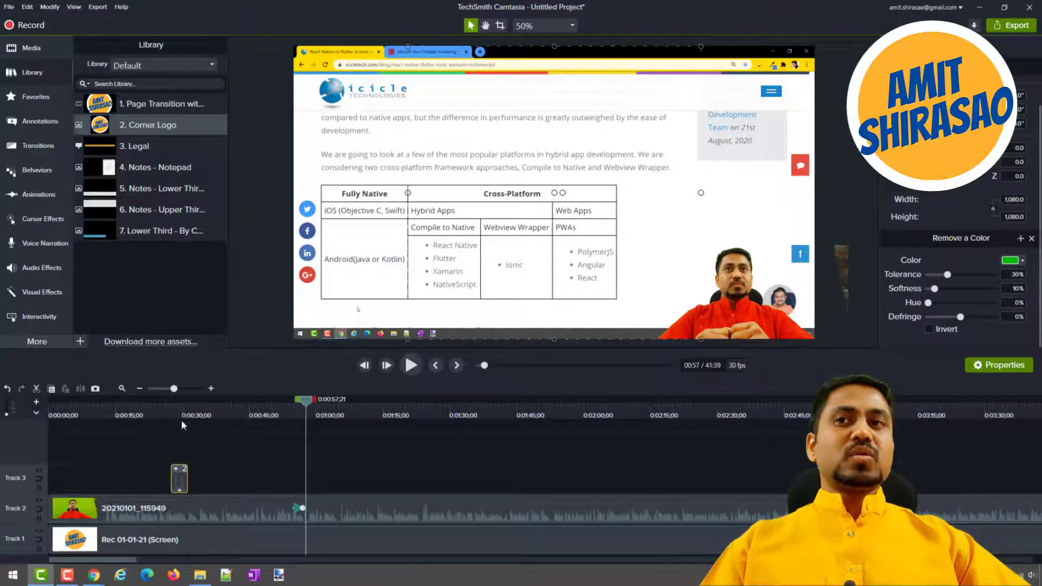
Play the Corner Logo animation from about 0:00:26 and move its clip to about 0:00:35 on Track 3.
left_click_drag(182, 405, 169, 408)
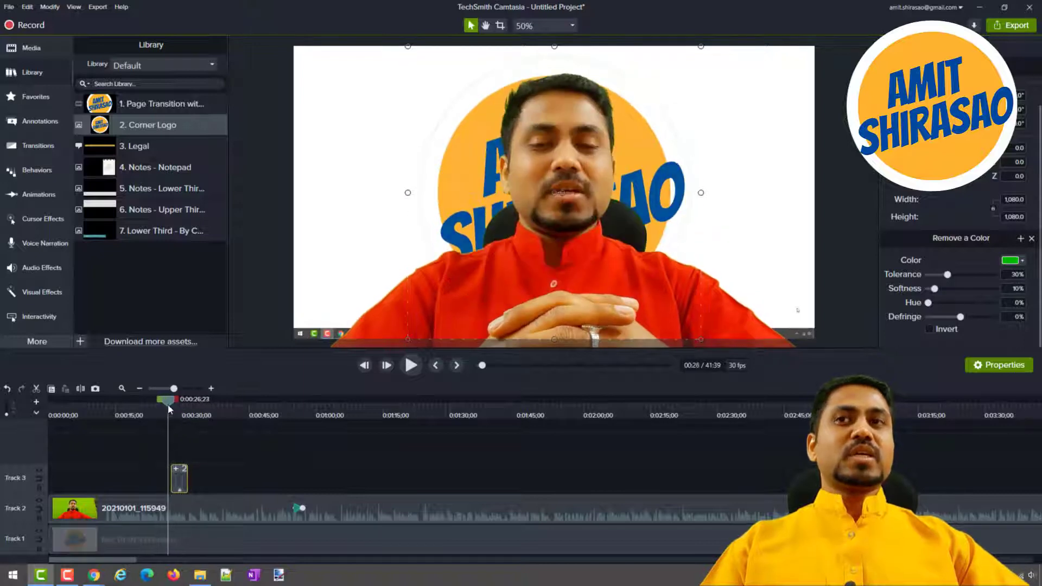
left_click(406, 372)
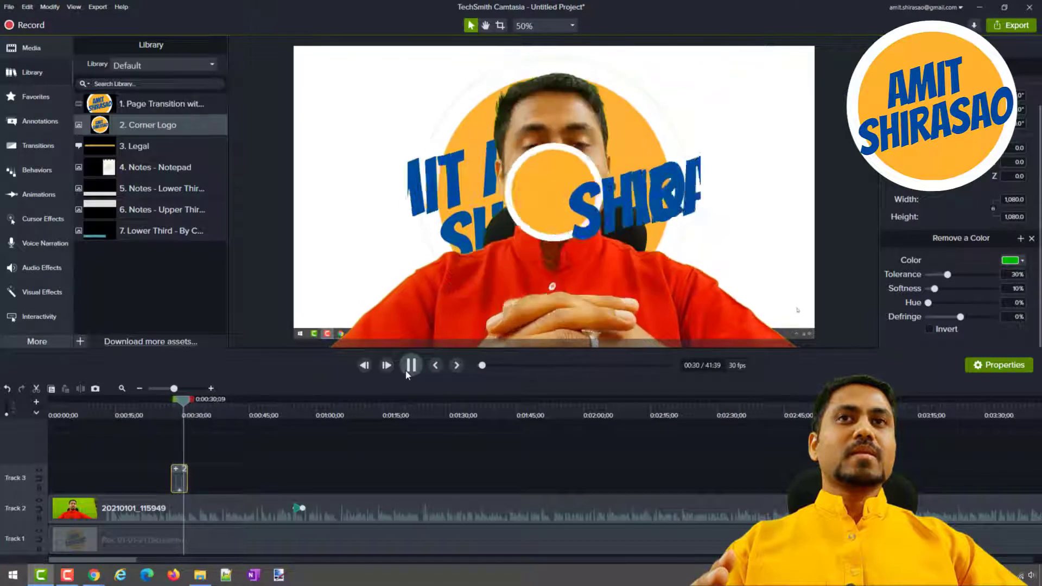
left_click(406, 373)
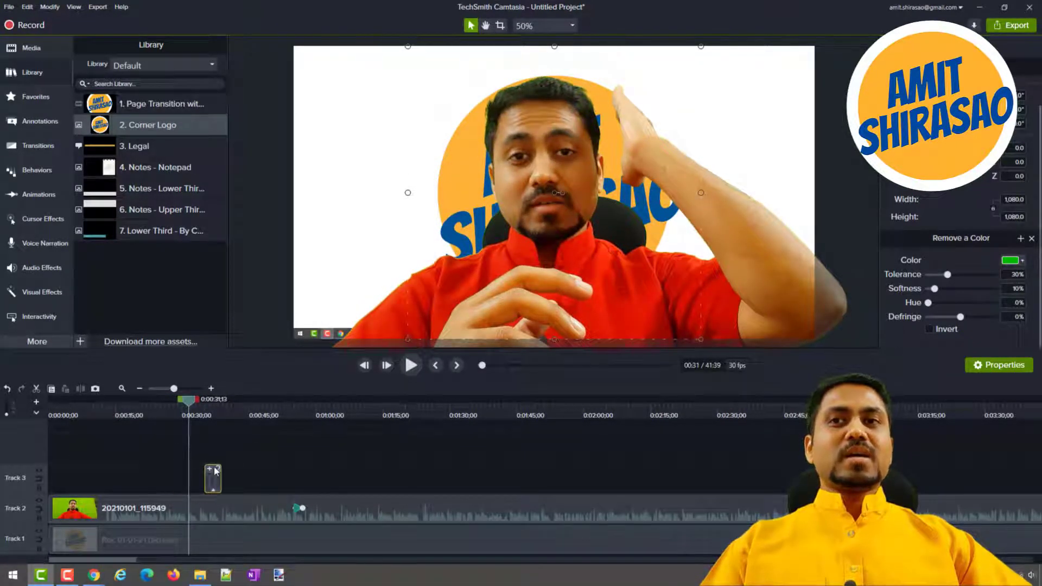
Ungroup the Corner Logo clip on Track 3 into its In, During and Out parts.
scroll(215, 471, "up", 8)
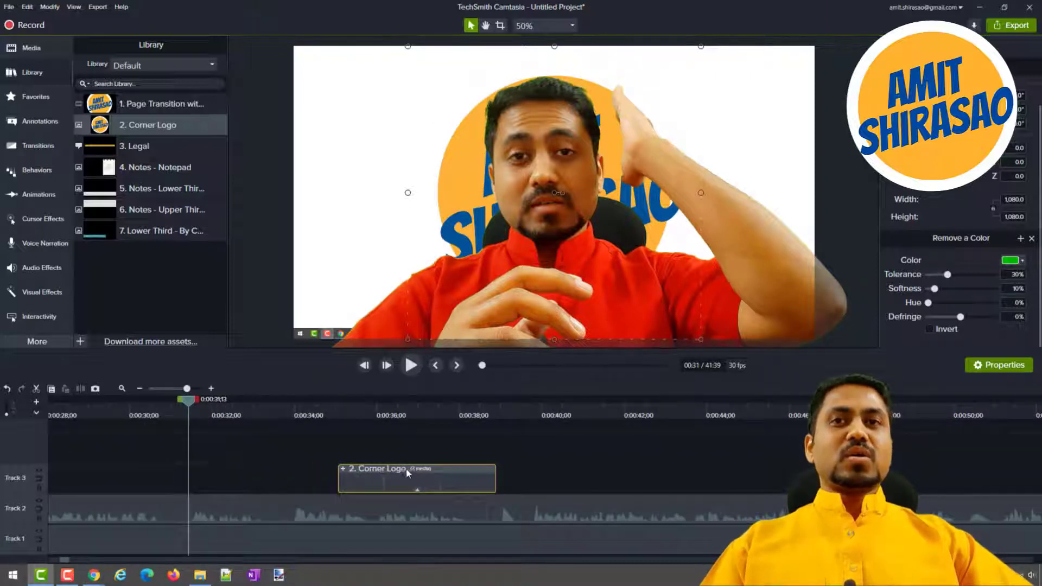
right_click(409, 468)
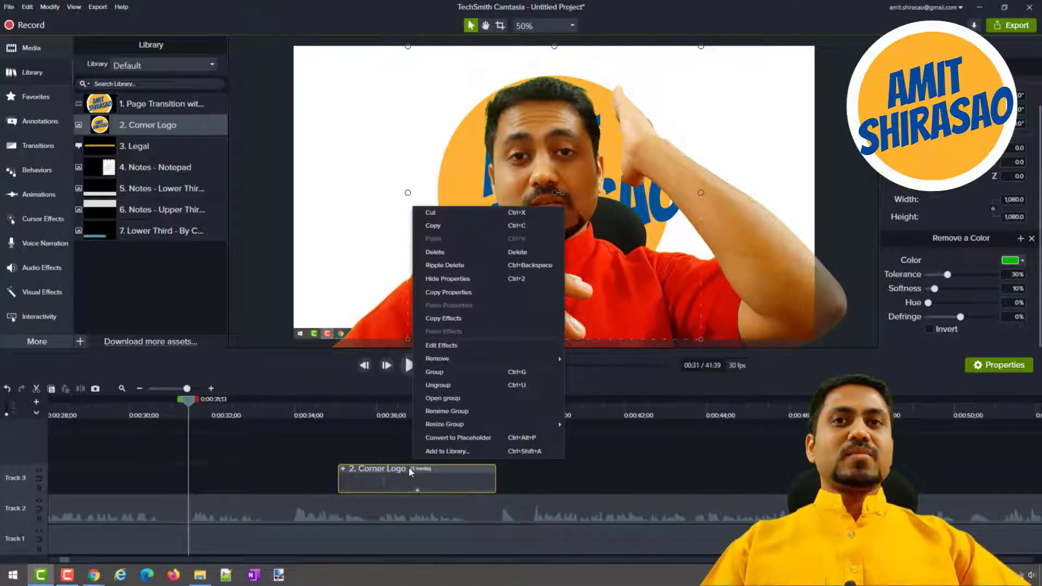
left_click(437, 398)
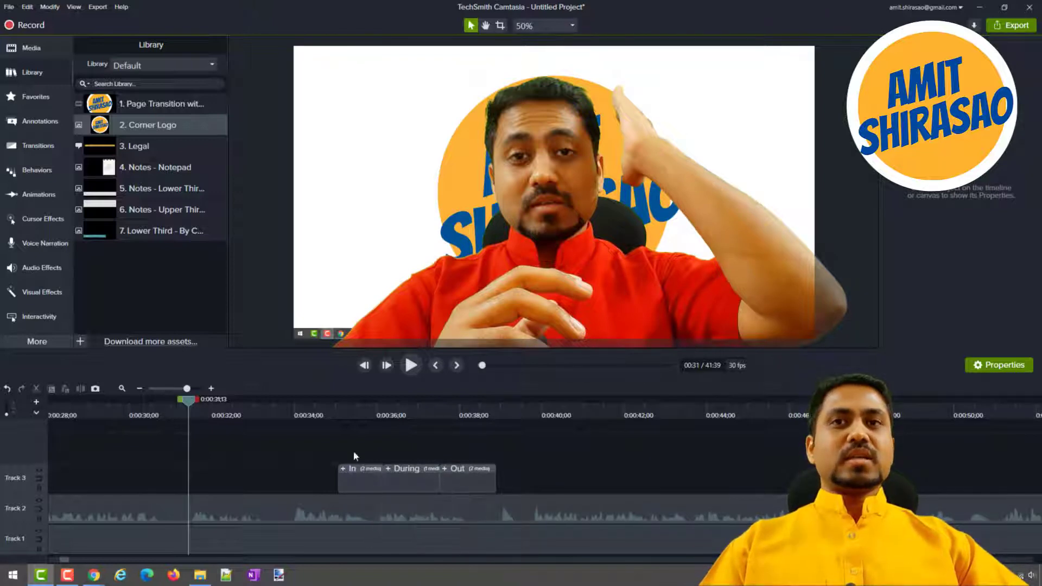
Move the Out part to about 0:00:44 and extend the During part until it meets it.
mouse_move(337, 411)
left_mouse_down()
mouse_move(498, 426)
mouse_move(333, 424)
left_mouse_up()
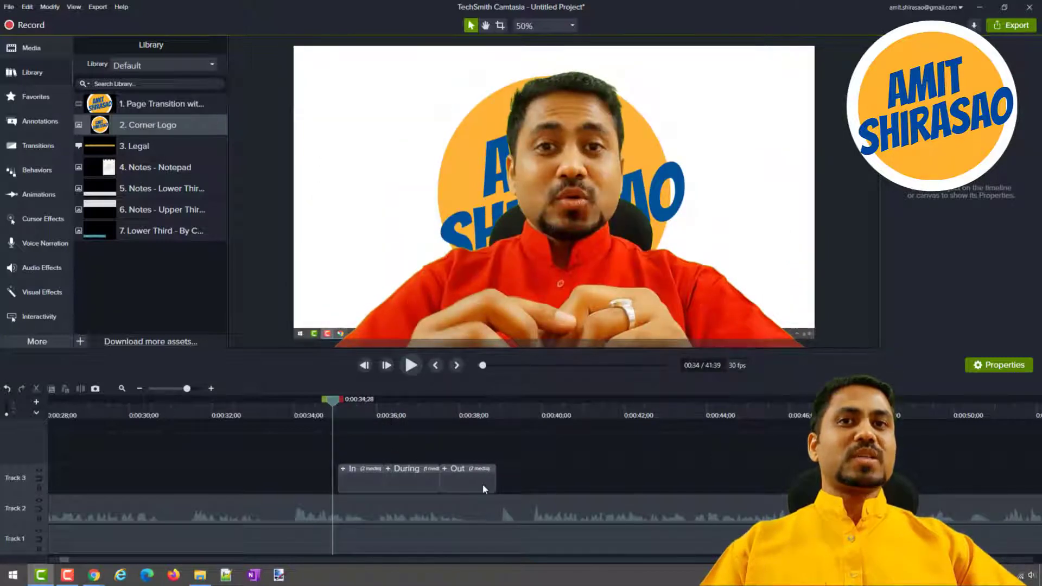
left_click(484, 486)
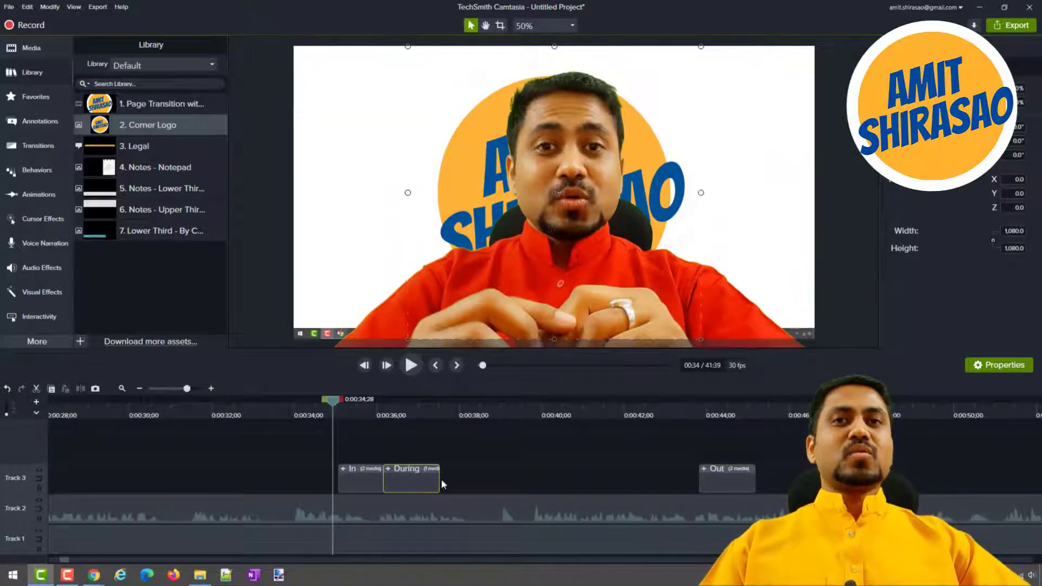
left_click_drag(437, 479, 701, 484)
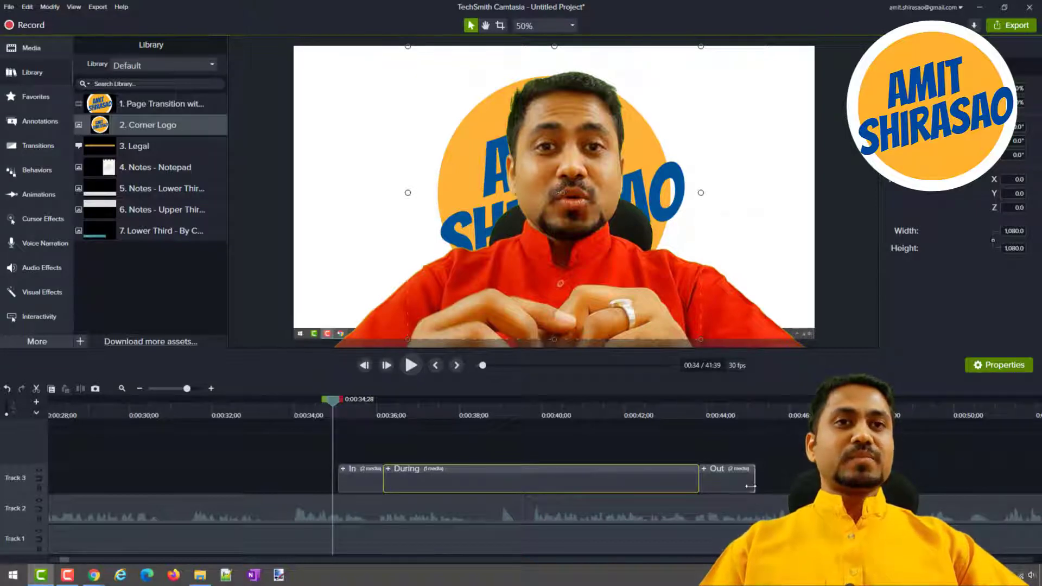
Group the In, During and Out parts on Track 3 and name the group Logo.
right_click(363, 486)
left_click(396, 392)
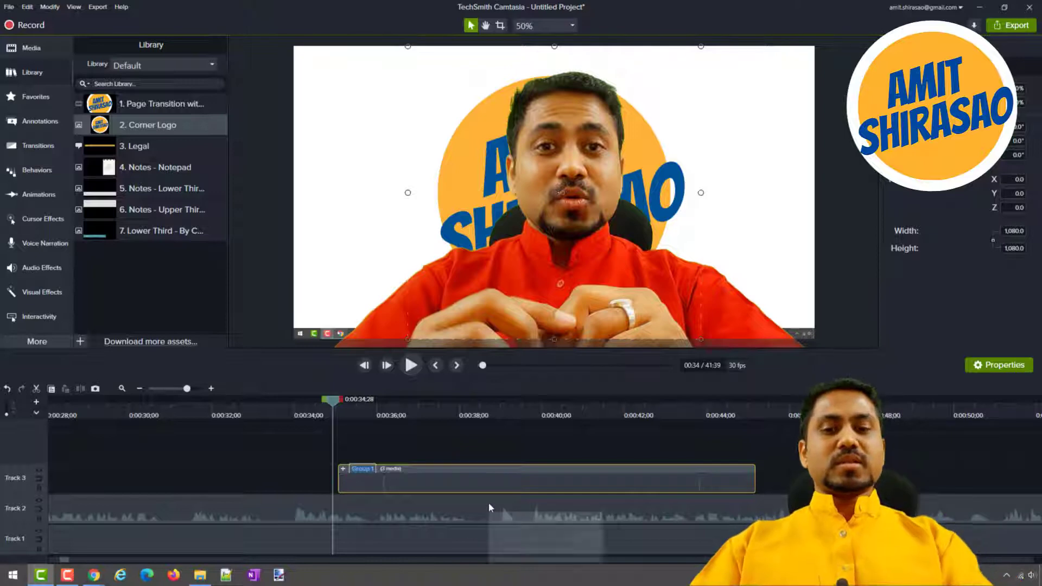
type("Logo")
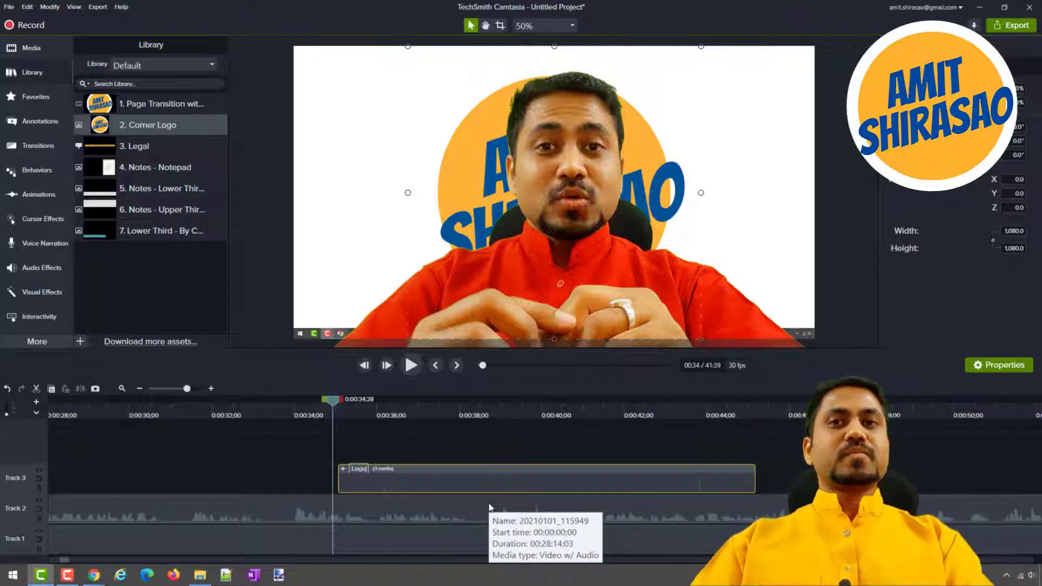
key("Return")
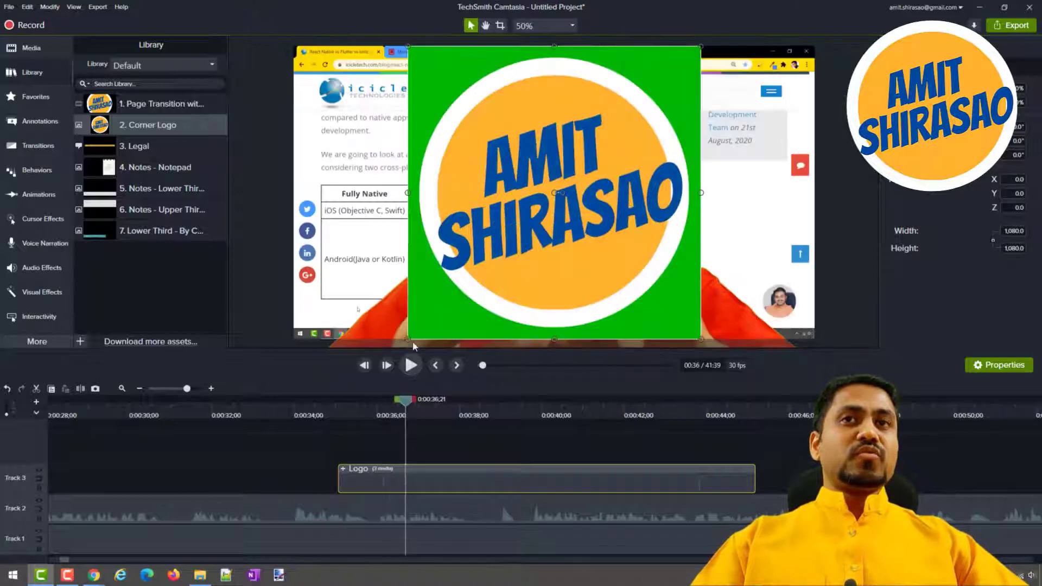
Shrink the Logo group to about 362 × 362 in the canvas's upper-right corner and play it from about 0:00:35.
left_click_drag(408, 339, 752, 126)
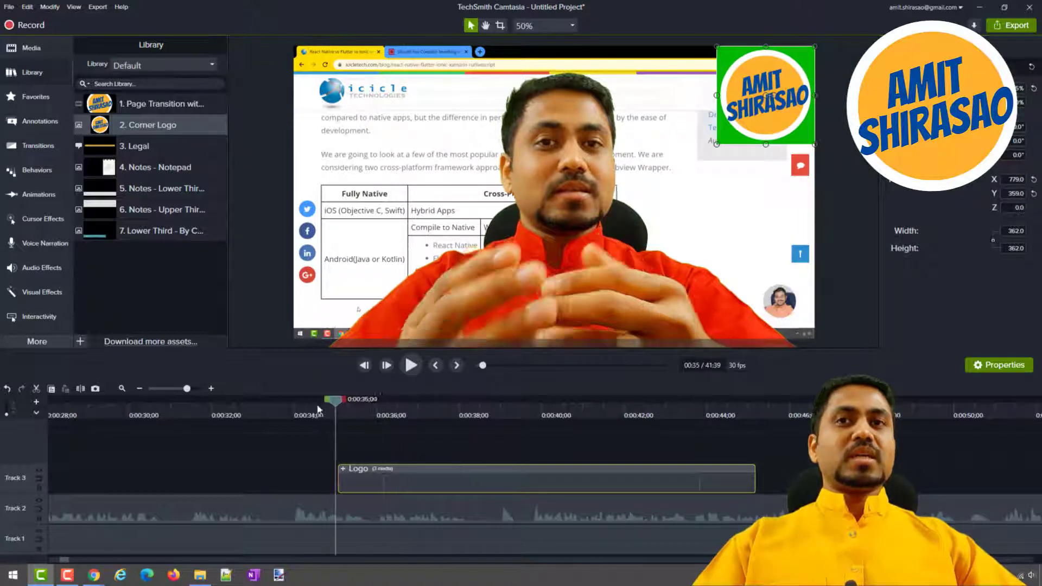
left_click_drag(405, 404, 314, 405)
key("space")
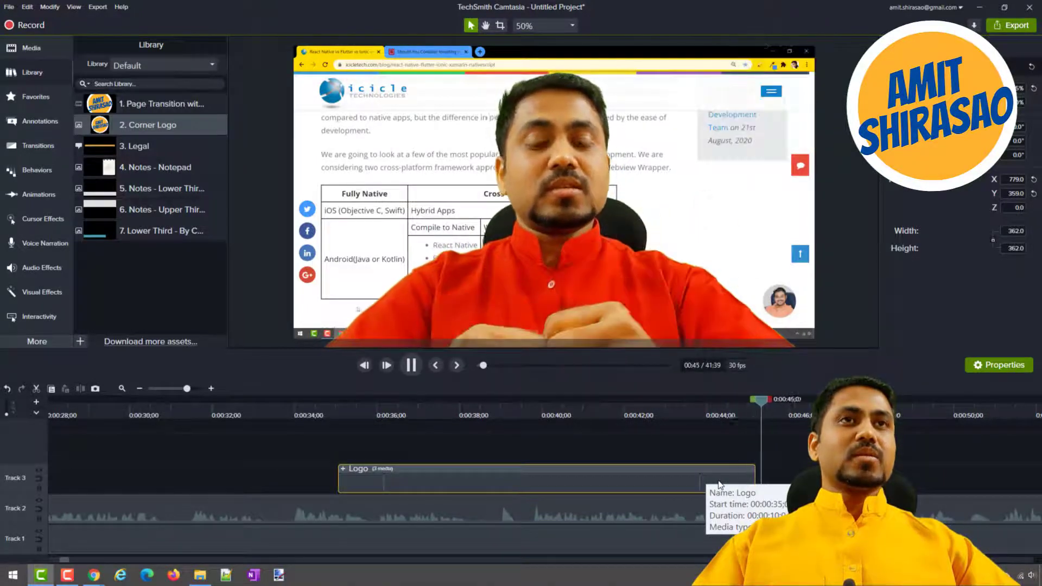
key("space")
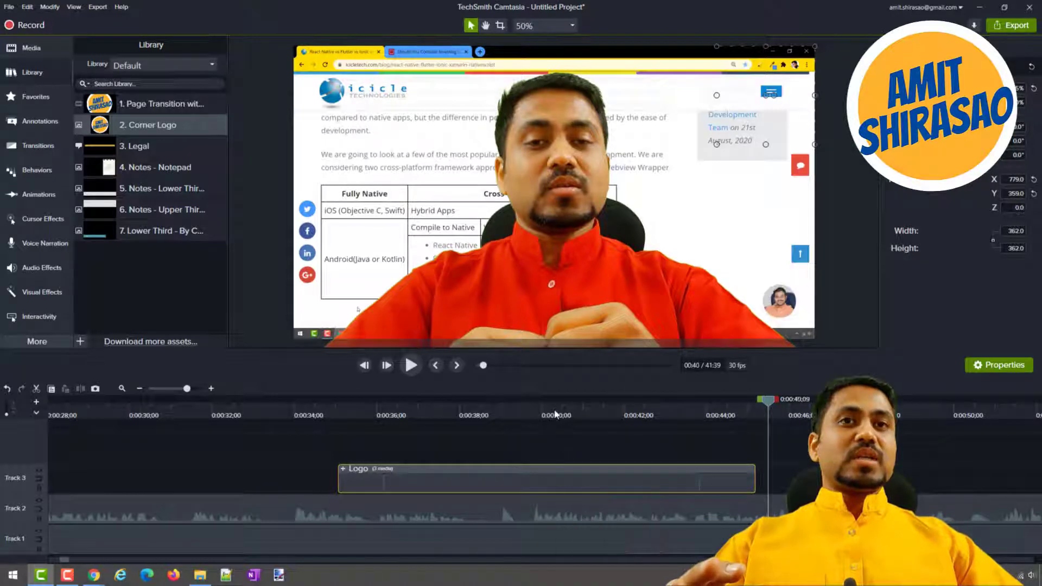
Apply the Remove a Color visual effect to the Logo group and expand the group's effects on the timeline.
left_click(554, 412)
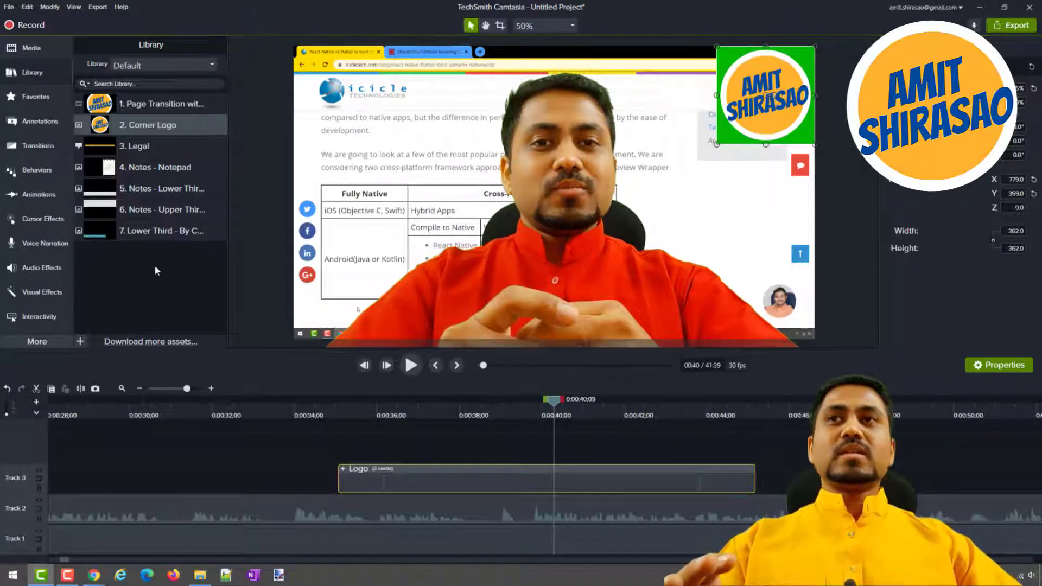
left_click(21, 292)
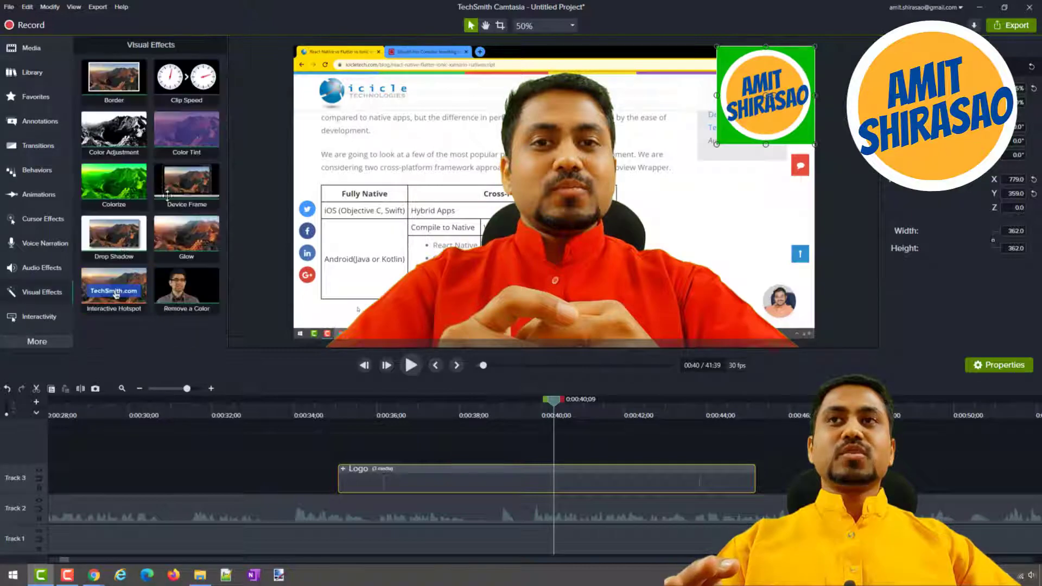
left_click_drag(184, 293, 405, 468)
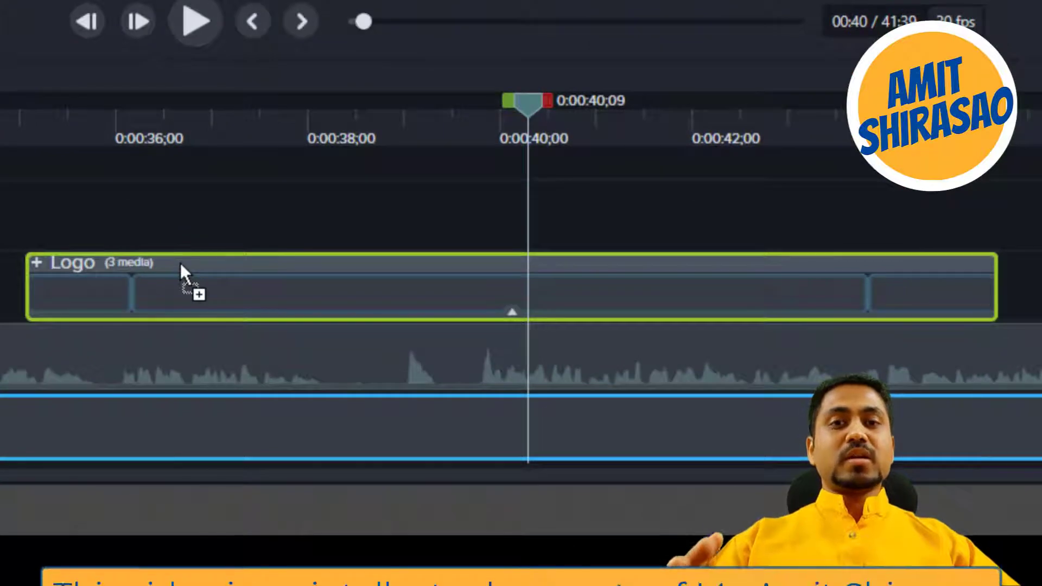
left_click_drag(180, 262, 180, 263)
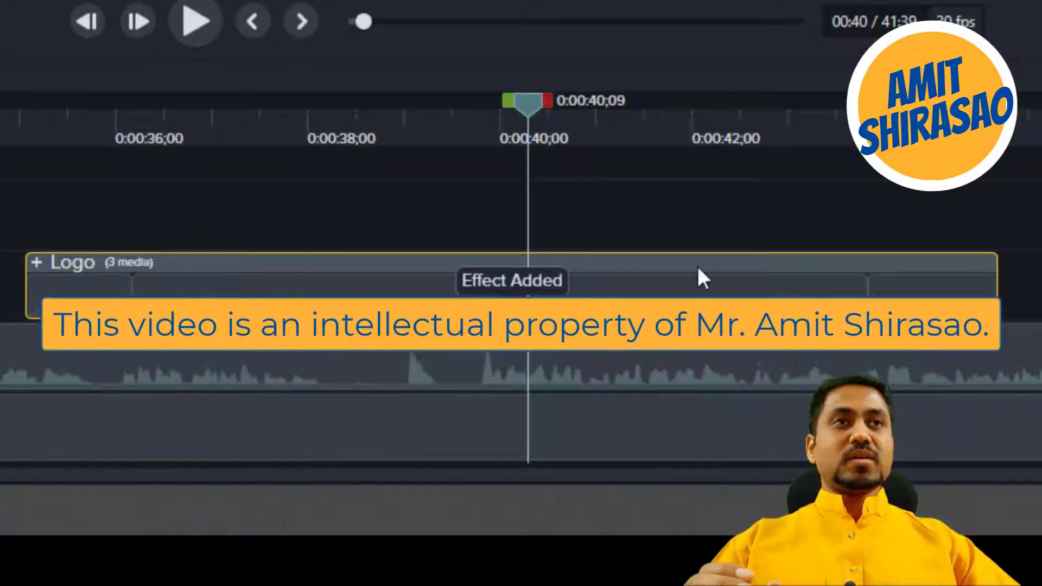
left_click(512, 312)
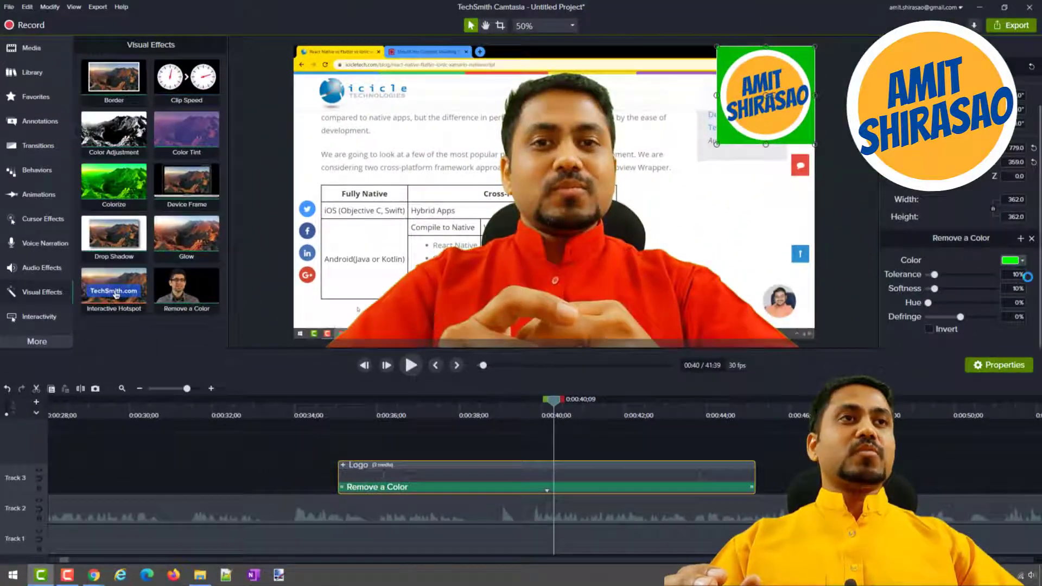
Remove the logo's sampled green background with 15% tolerance and 25% softness, and play the result from about 0:00:34.
left_click(1023, 261)
left_click(1021, 288)
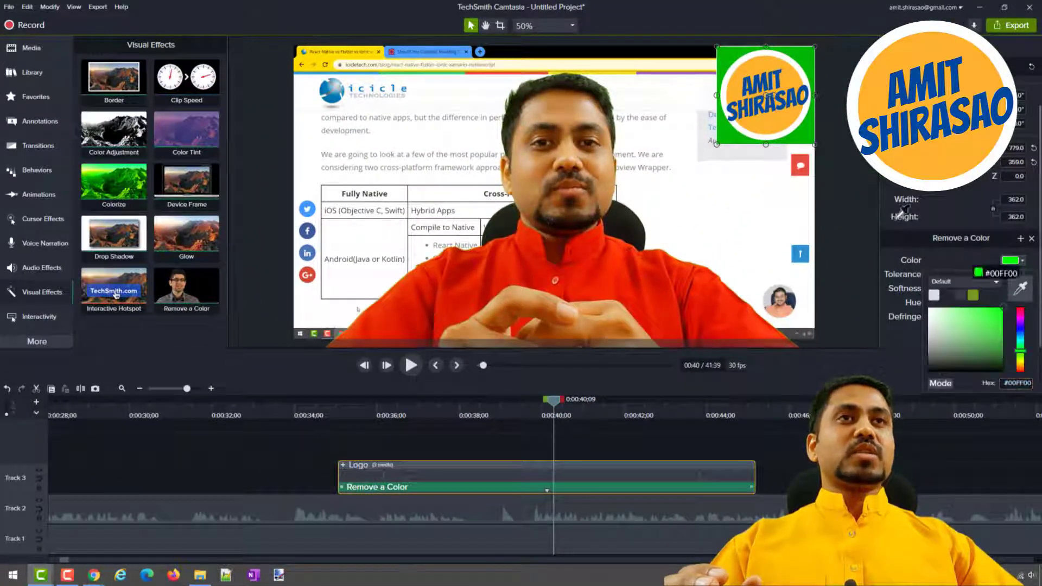
left_click(806, 129)
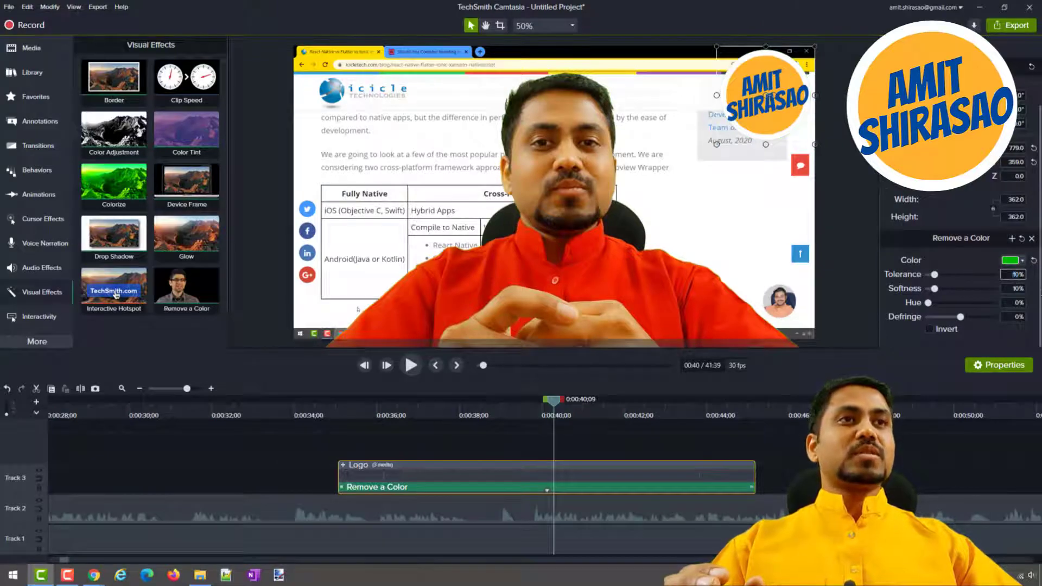
double_click(1017, 275)
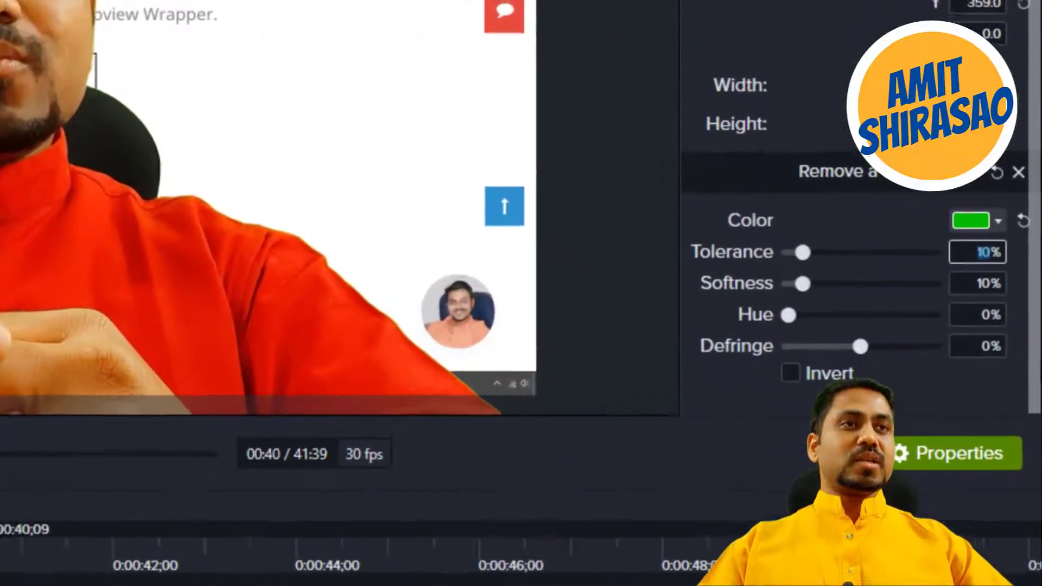
type("15")
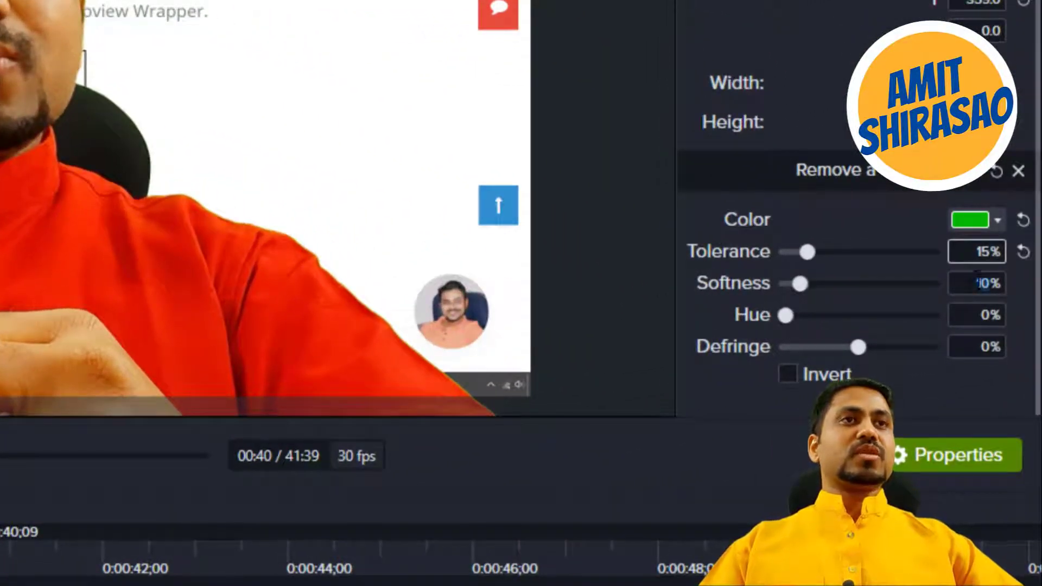
left_click(979, 283)
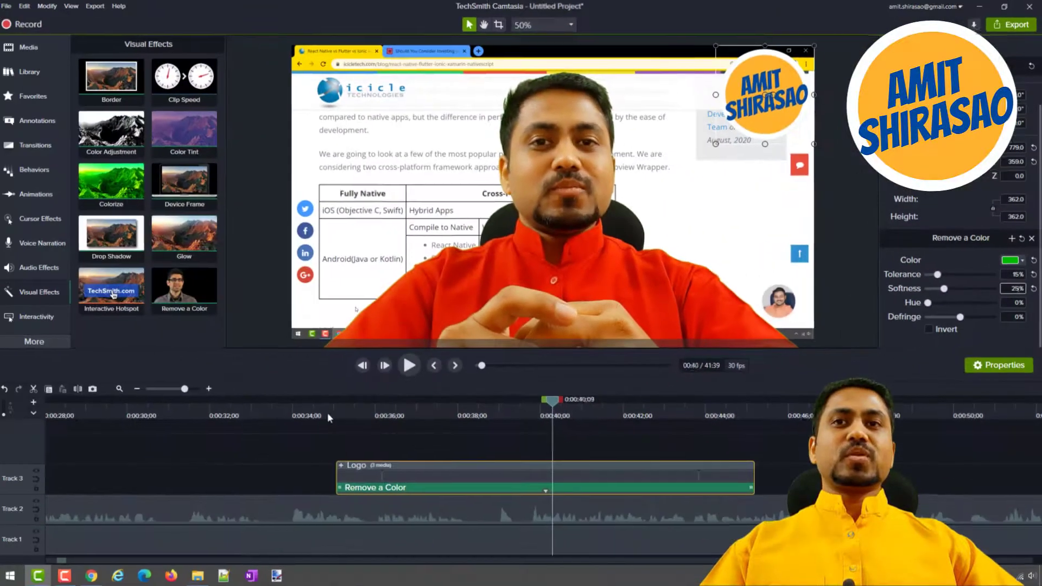
left_click(330, 412)
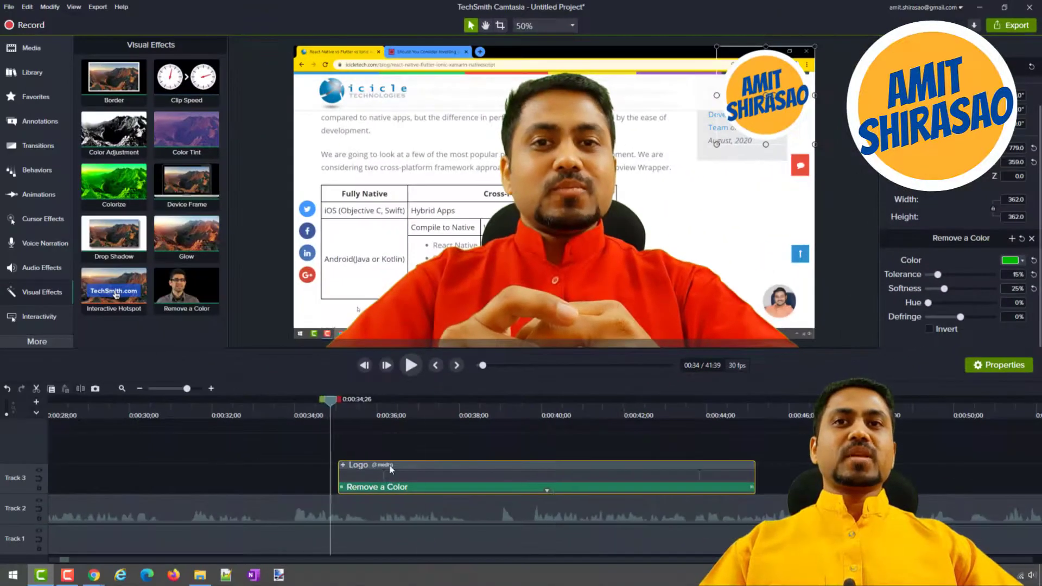
key("space")
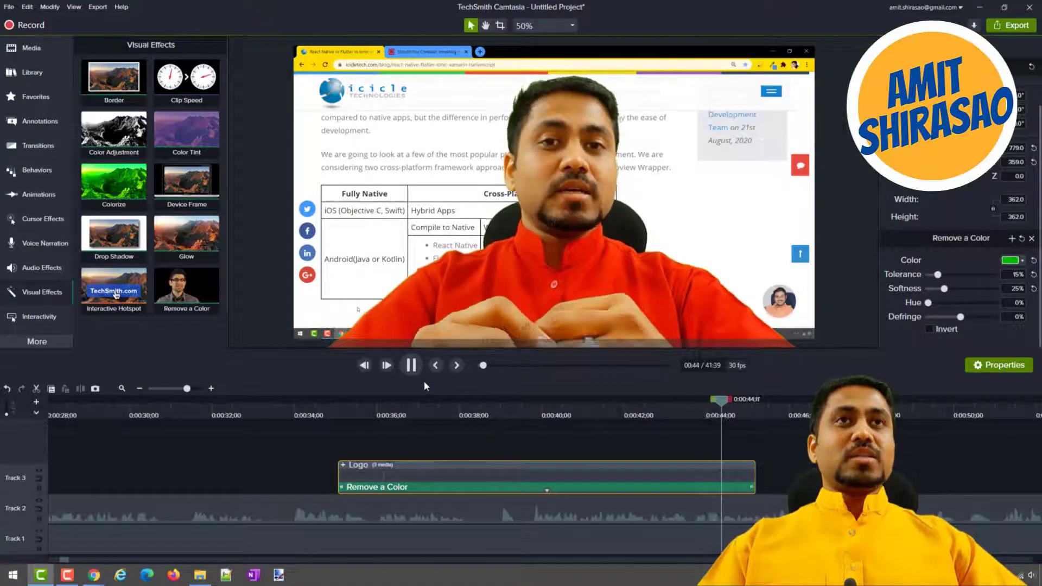
Stop playback and shift the presenter and screen-recording clips on Tracks 1 and 2 about 2.5 seconds along the timeline, leaving the start empty.
left_click(411, 365)
scroll(392, 444, "left", 5)
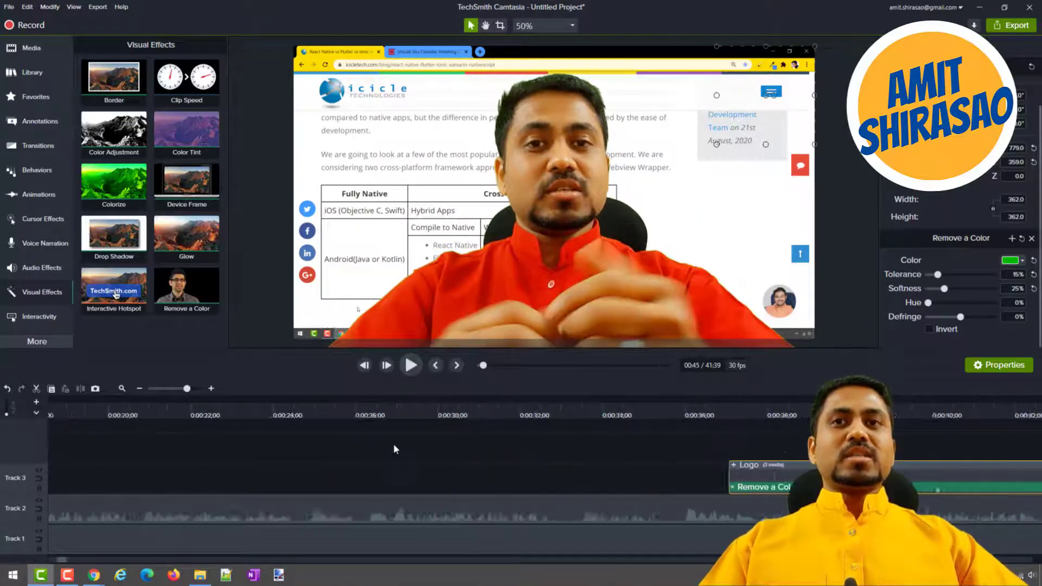
scroll(393, 444, "left", 5)
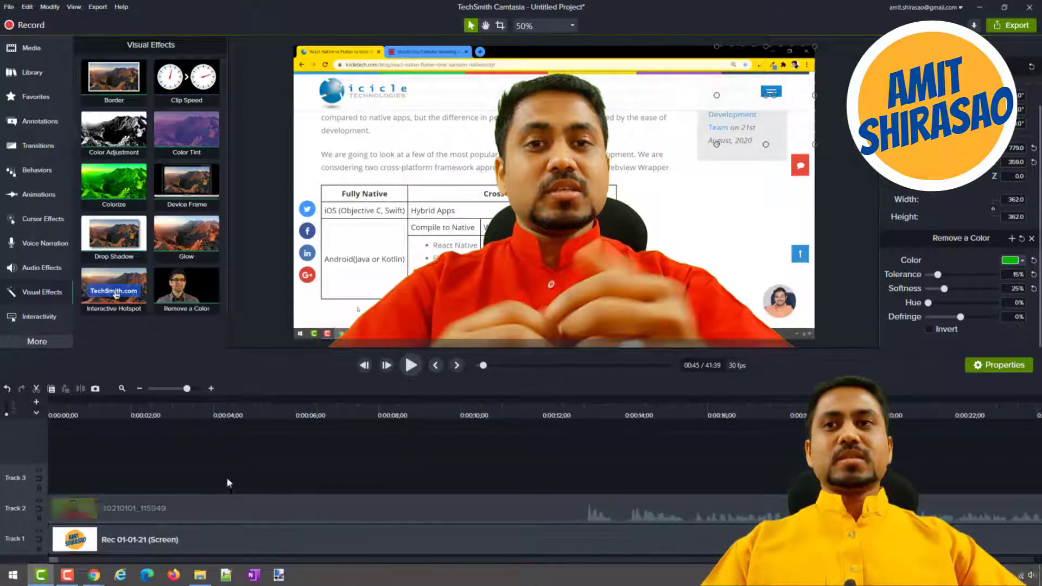
left_click_drag(218, 471, 240, 543)
left_click_drag(241, 534, 347, 536)
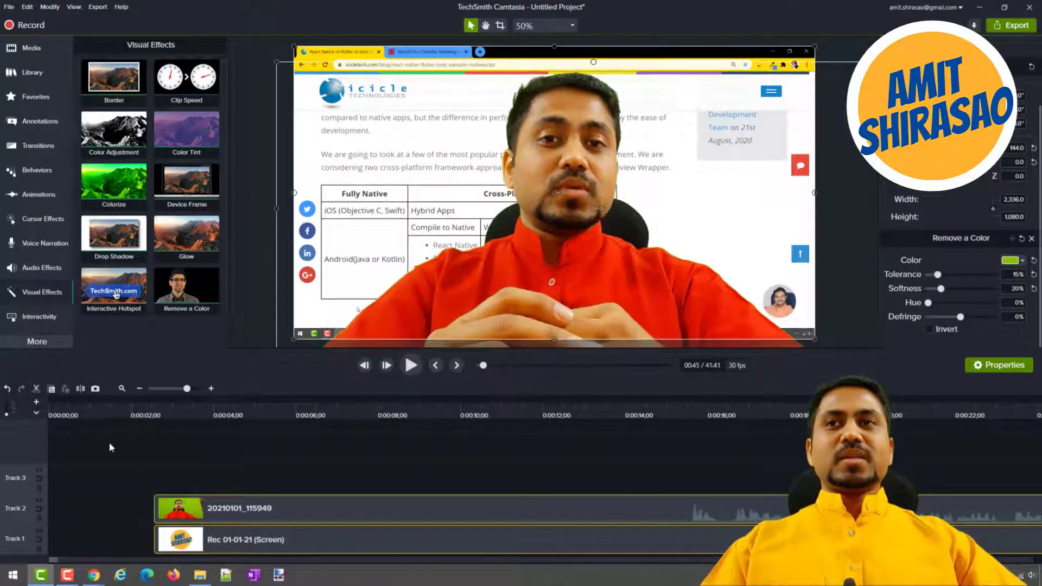
Import Thumbnail.png from the RAW folder into the project's media bin.
left_click(32, 50)
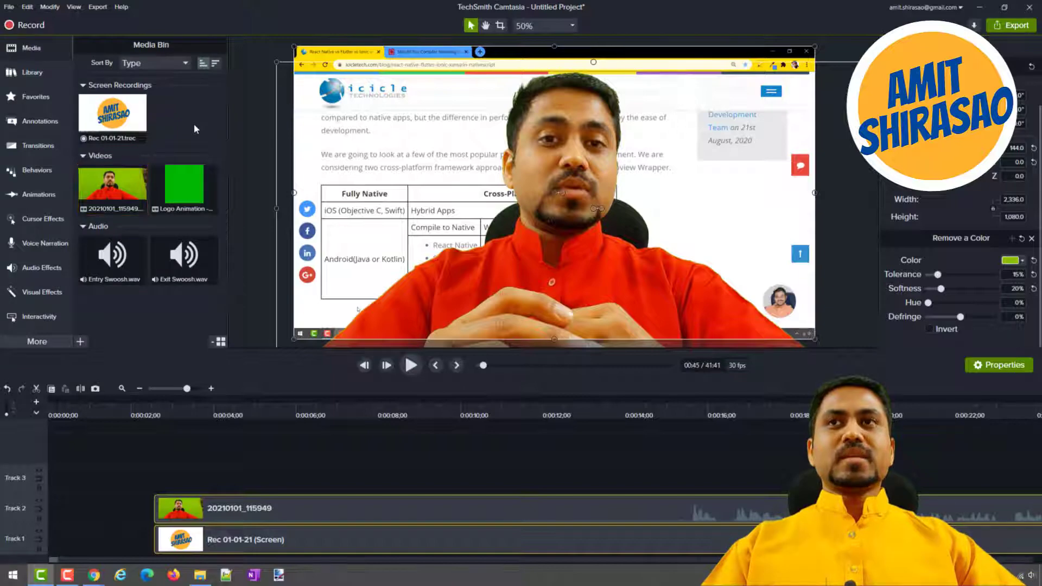
right_click(194, 122)
left_click(207, 135)
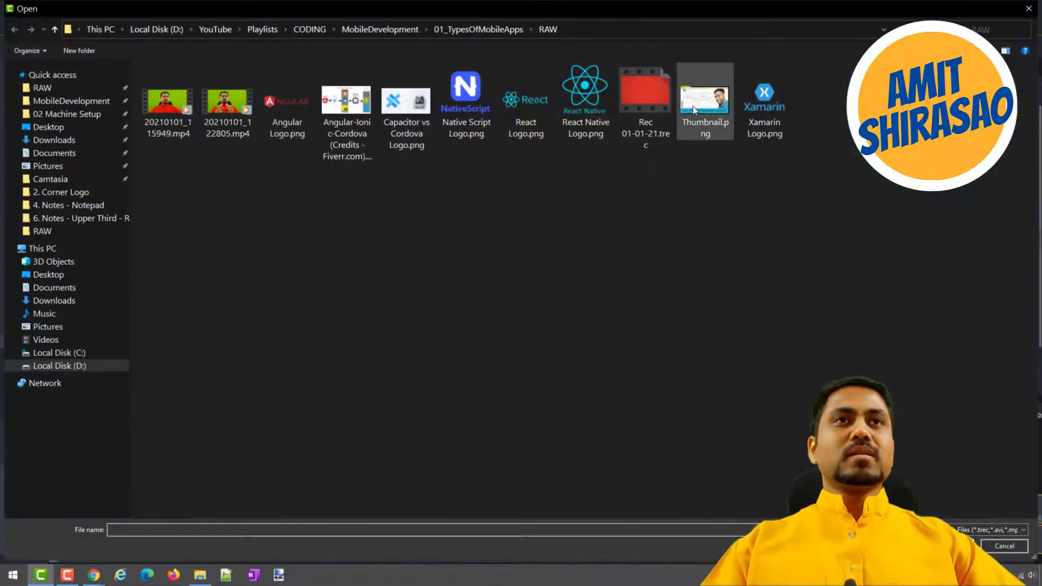
double_click(699, 107)
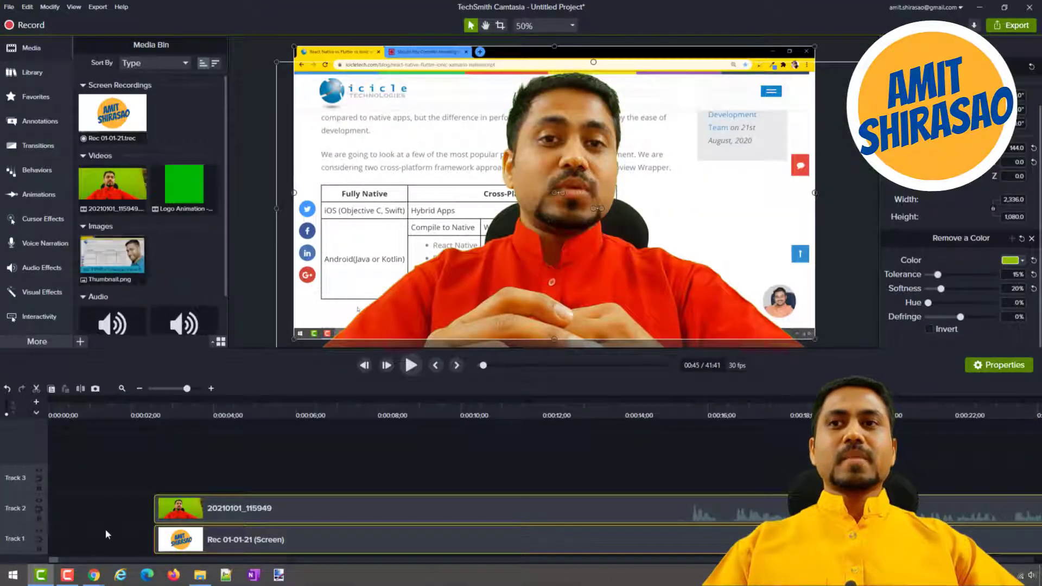
Place the thumbnail image at the start of Track 1 and align the presenter and recording clips directly against its end.
left_click_drag(113, 263, 38, 537)
left_click_drag(132, 493, 377, 491)
left_click_drag(188, 448, 173, 557)
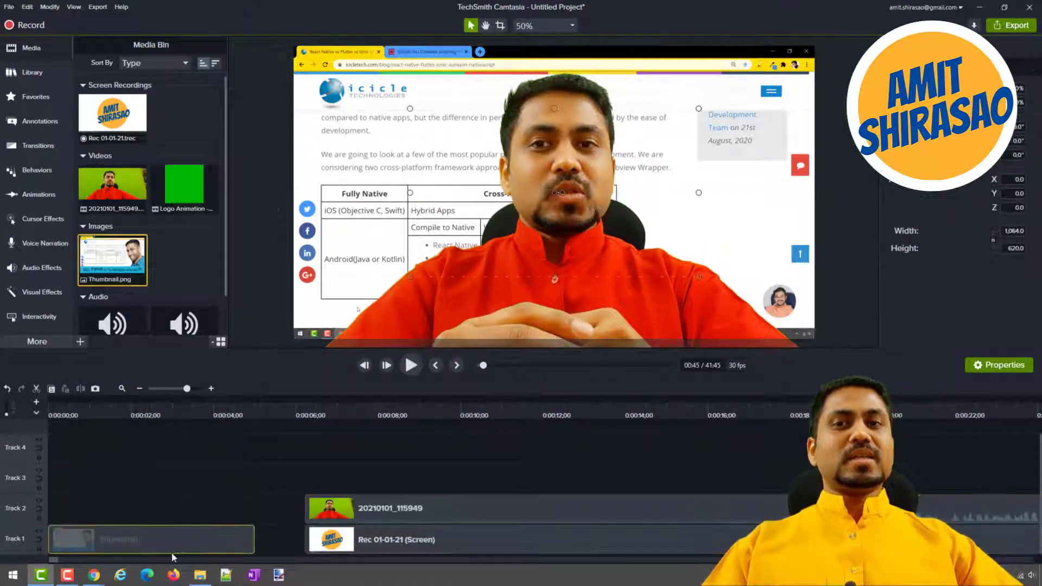
left_click_drag(272, 495, 320, 526)
Move the playhead onto the thumbnail and stretch the image to fill the whole canvas at 1920 × 1080.
left_click(209, 415)
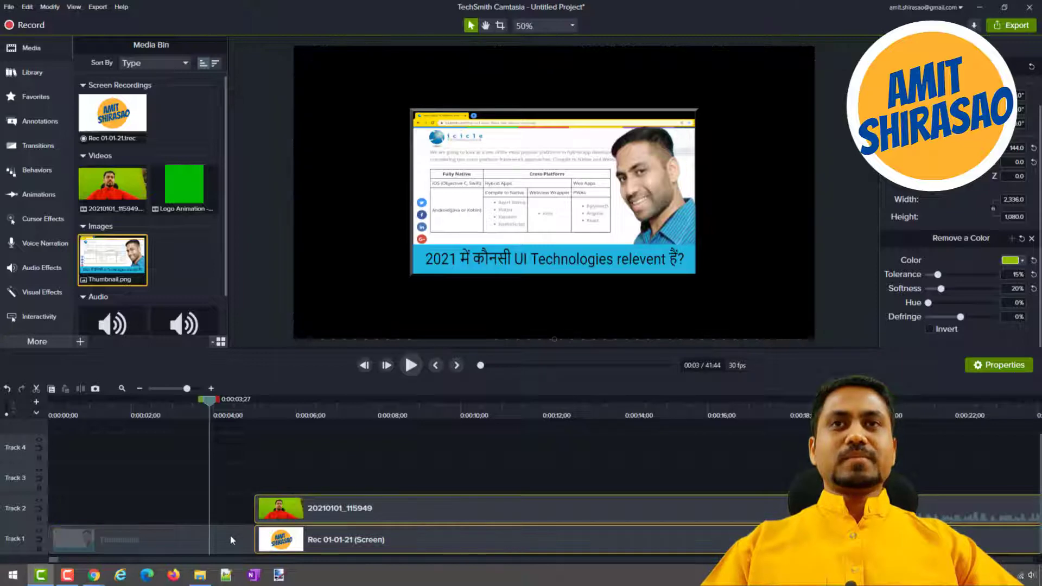
left_click(430, 260)
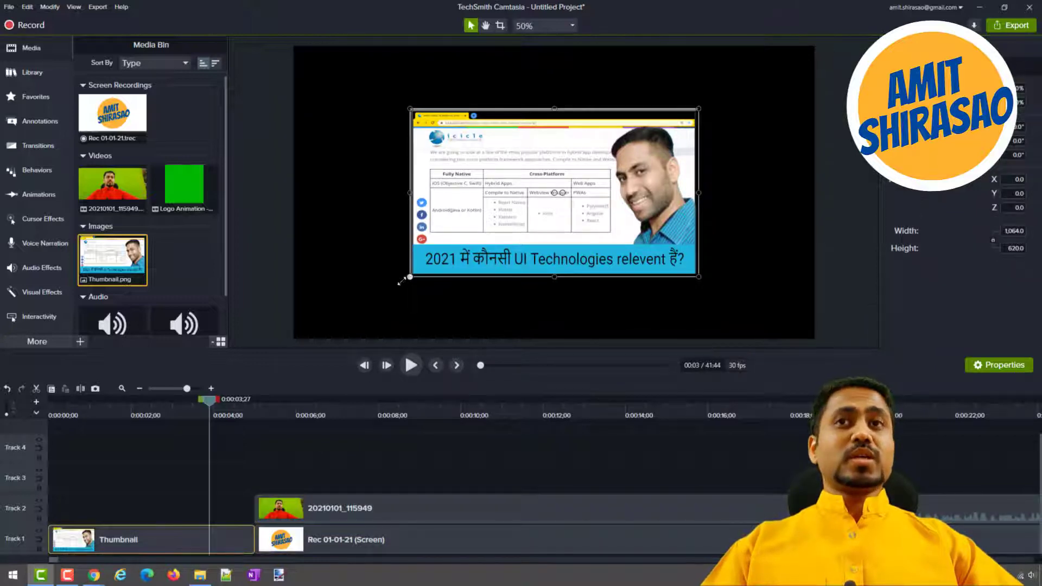
left_click_drag(402, 280, 324, 305)
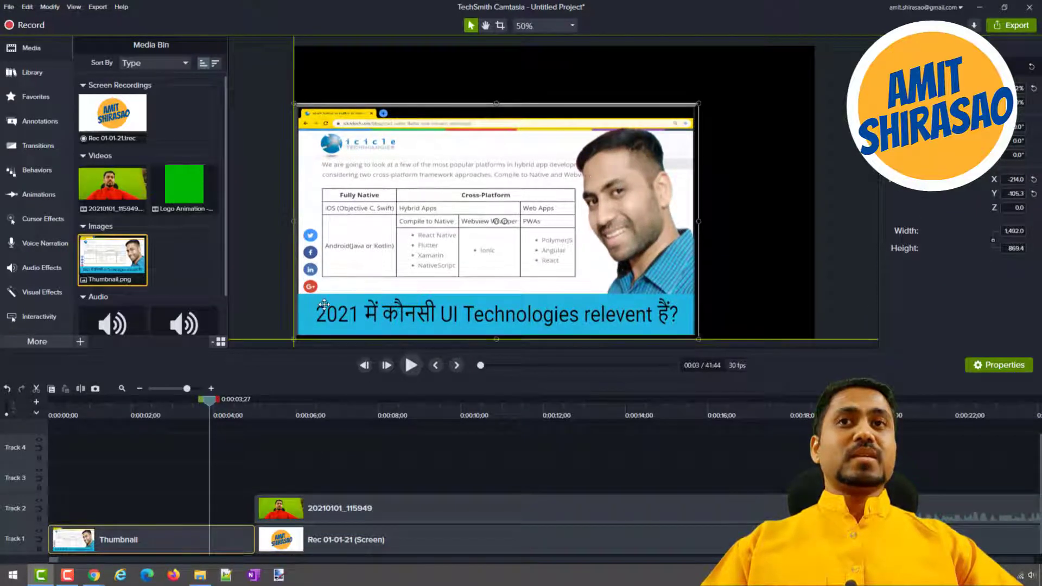
left_click_drag(698, 103, 798, 59)
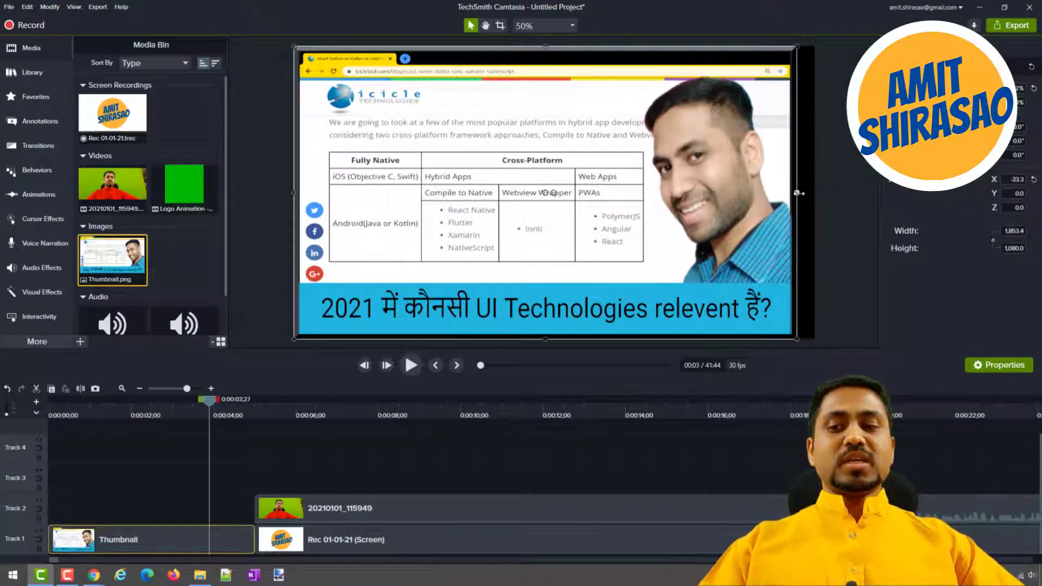
left_click_drag(796, 192, 815, 192)
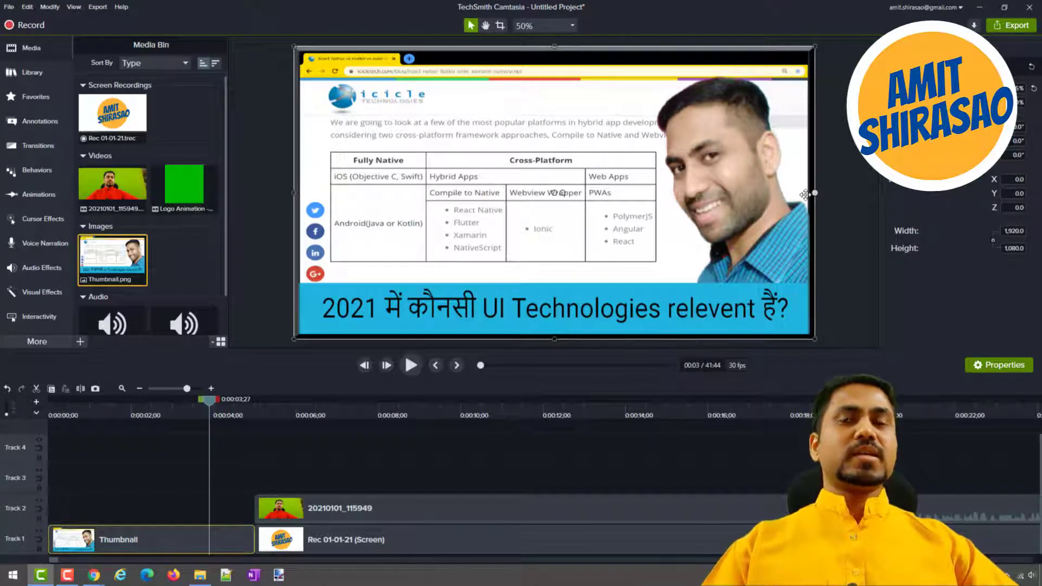
Play and scrub across the cut from the thumbnail to the presenter footage.
left_click(408, 376)
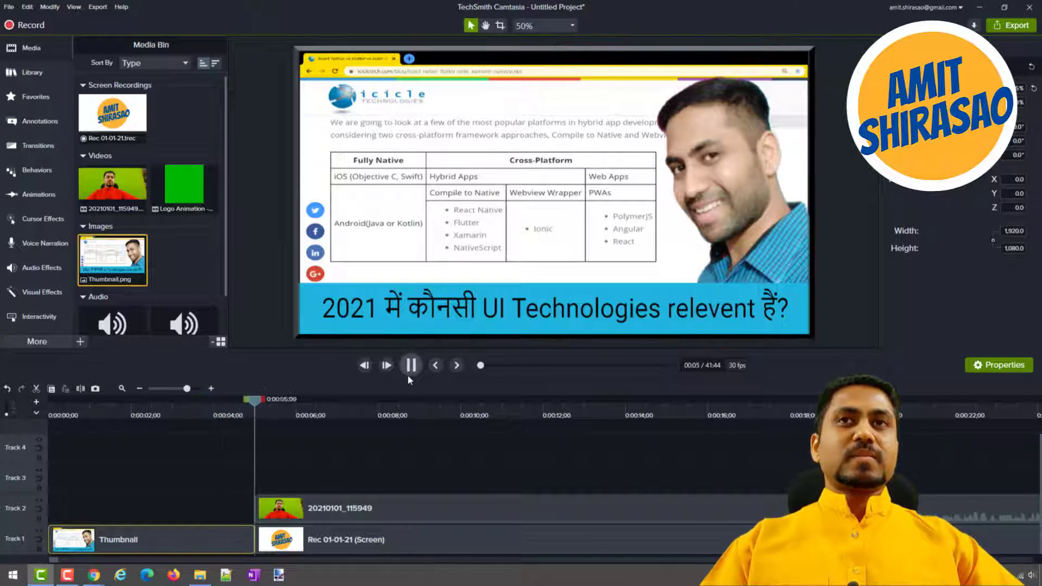
left_click(410, 365)
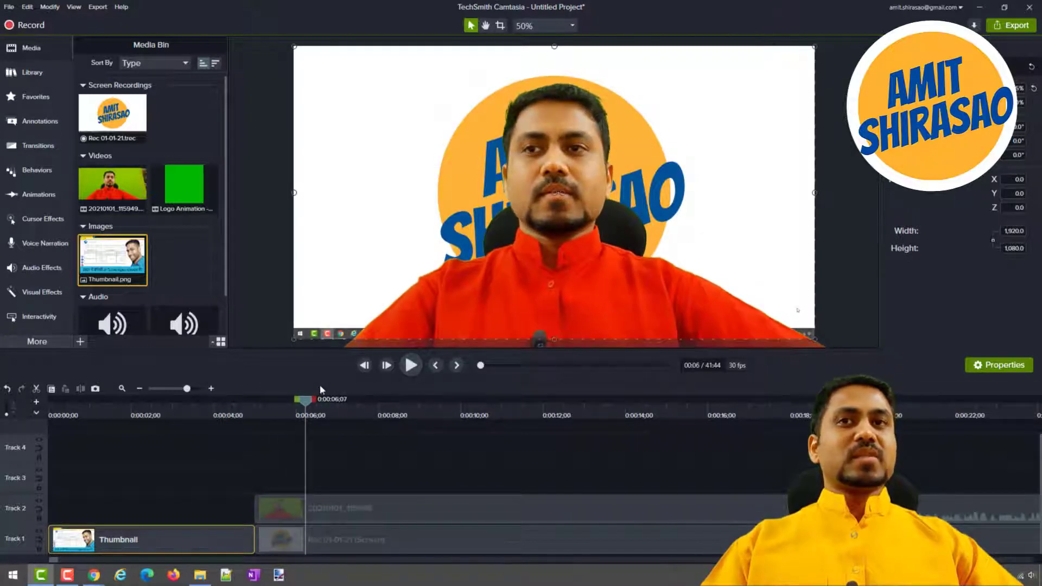
left_click(207, 414)
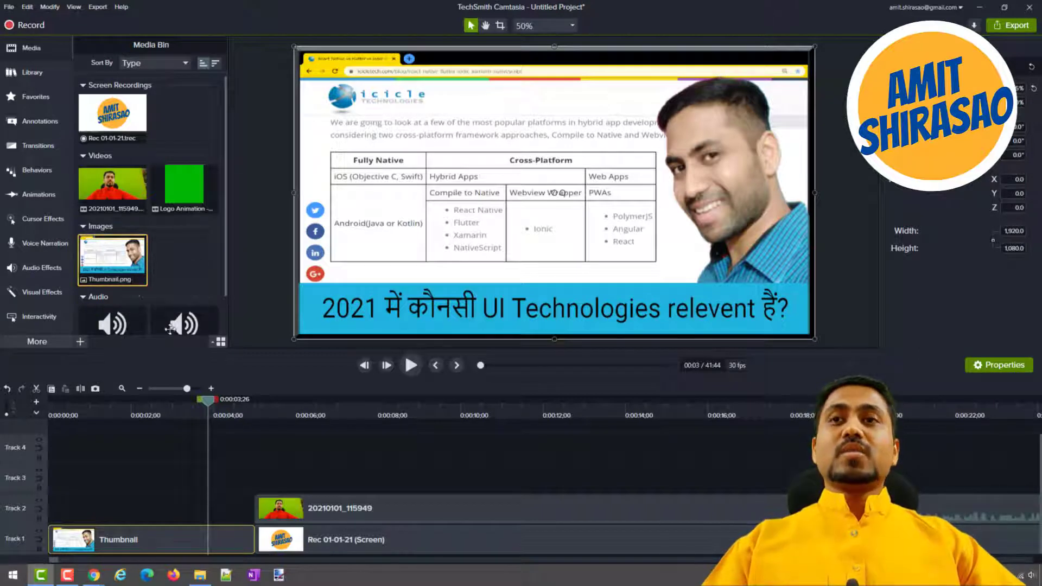
left_click(315, 415)
left_click(245, 413)
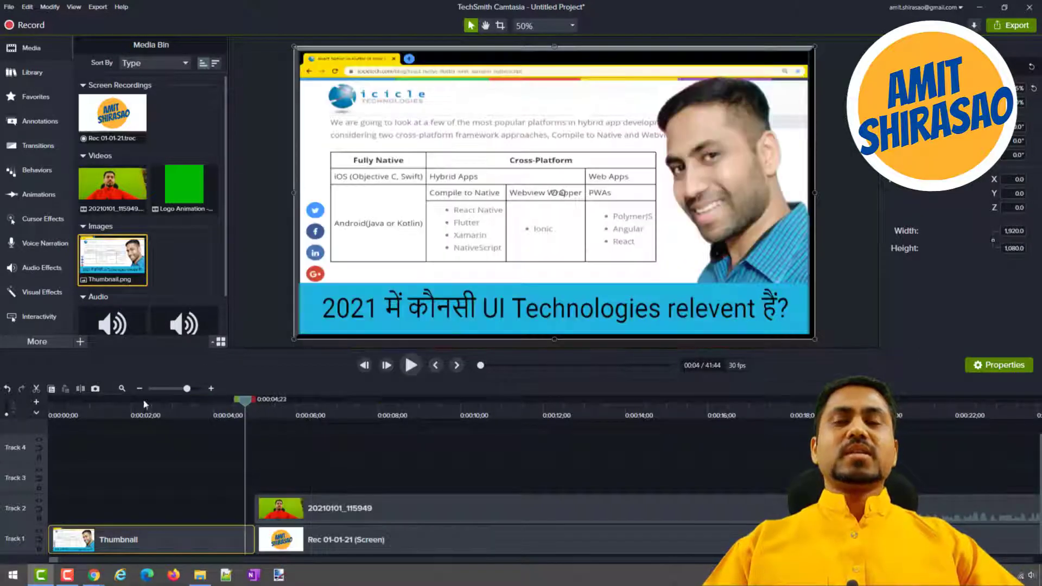
Show the available transitions, then combine the presenter and screen-recording clips into one group.
left_click(21, 147)
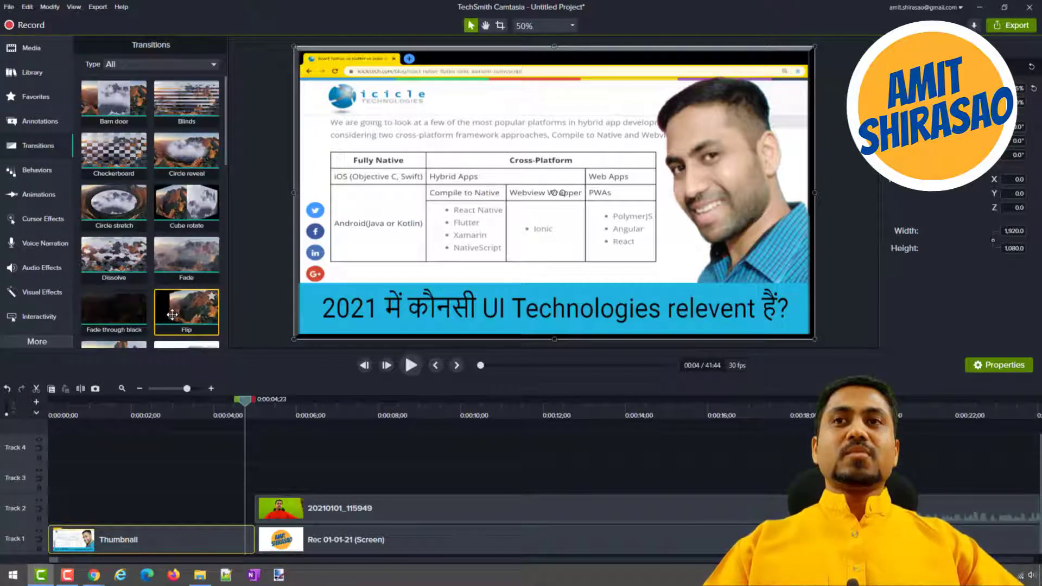
left_click_drag(264, 477, 385, 542)
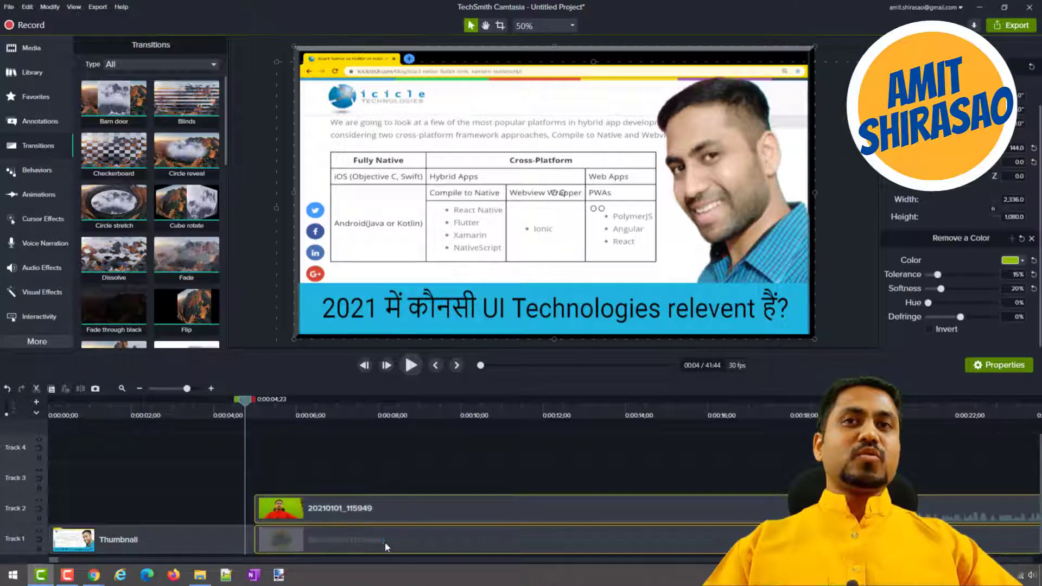
right_click(385, 542)
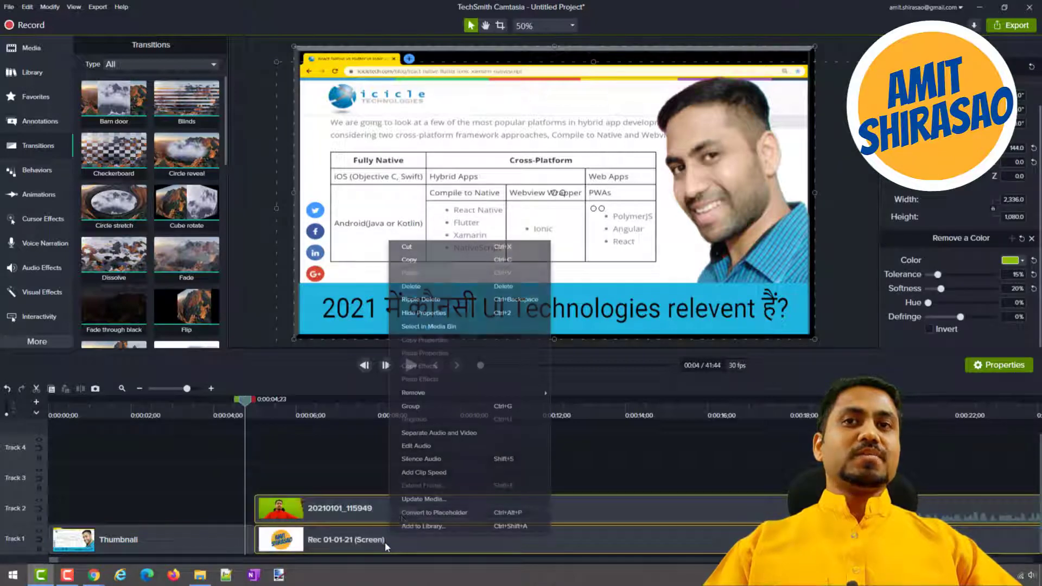
left_click(288, 410)
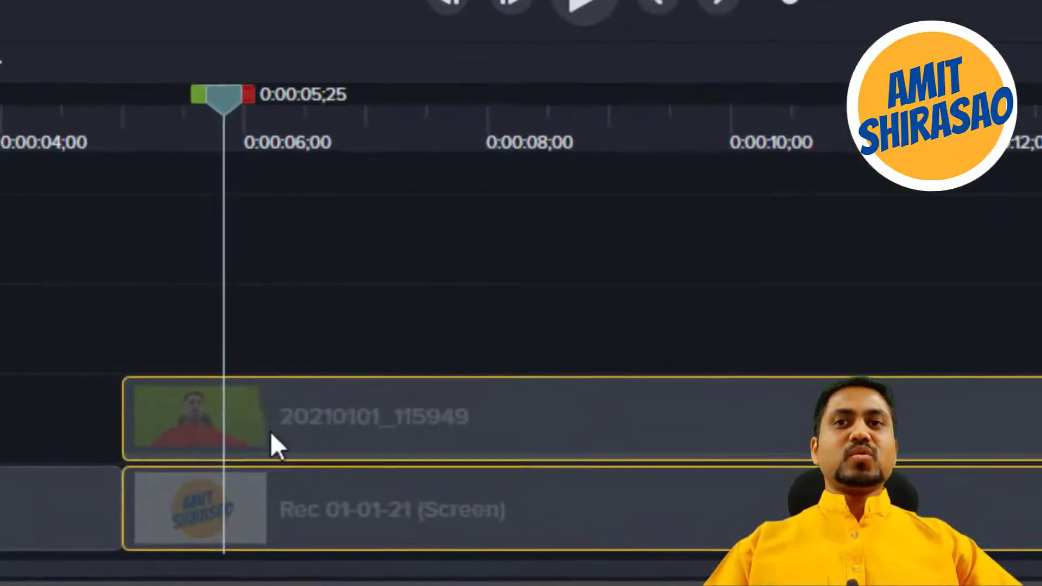
right_click(276, 425)
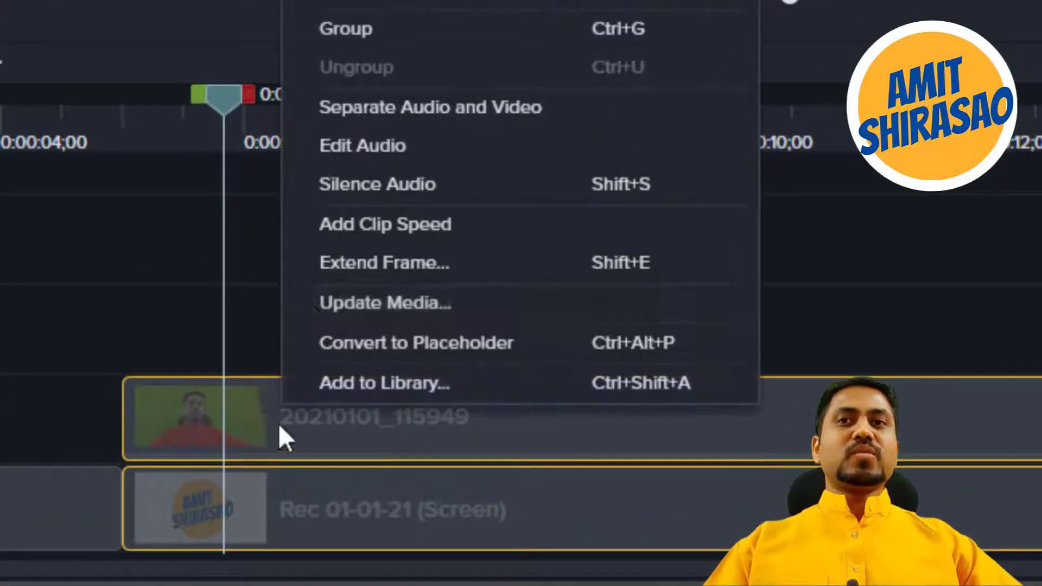
left_click(383, 31)
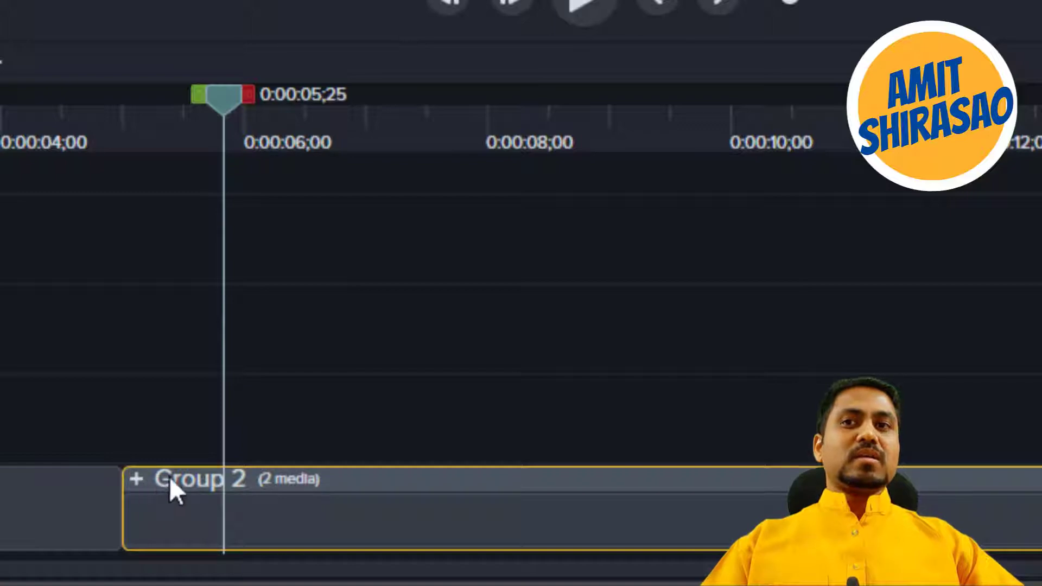
Apply the Fade transition between the thumbnail and the grouped footage on Track 1, and play it from about 0:00:04.
left_click(2, 497)
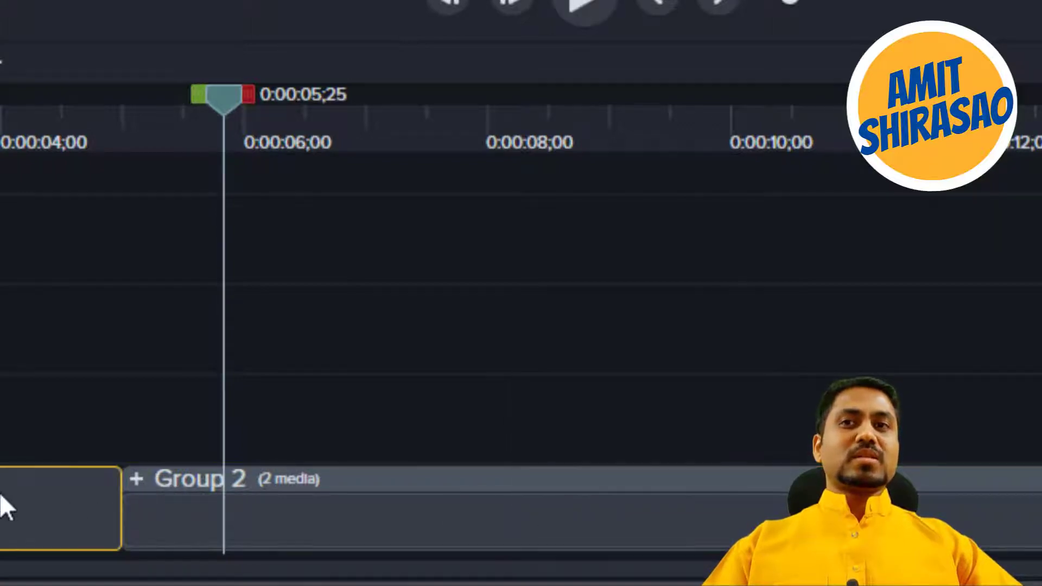
left_click(62, 90)
left_click(184, 119)
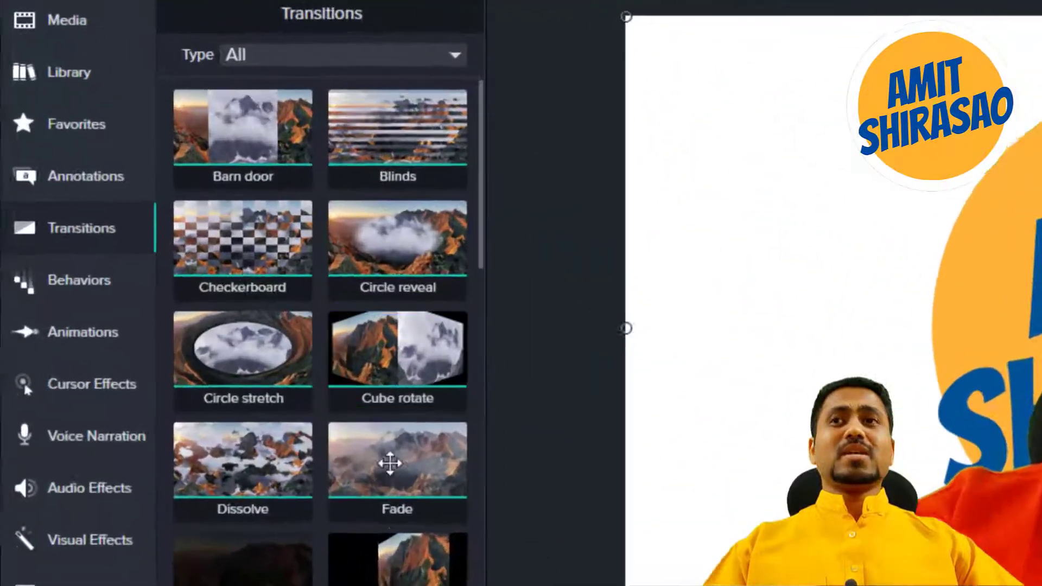
scroll(390, 463, "down", 4)
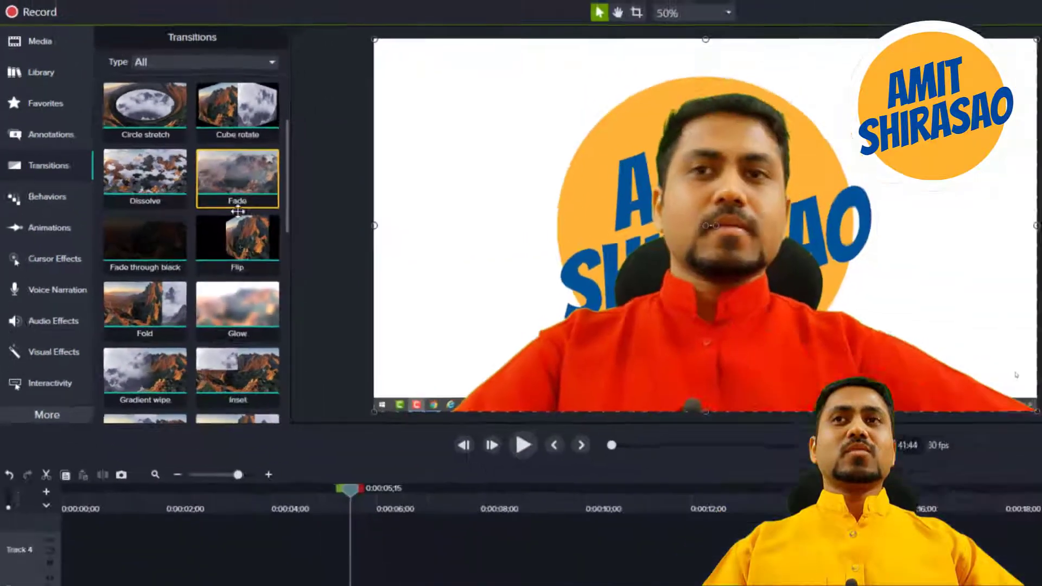
left_click_drag(402, 293, 267, 544)
left_click(211, 408)
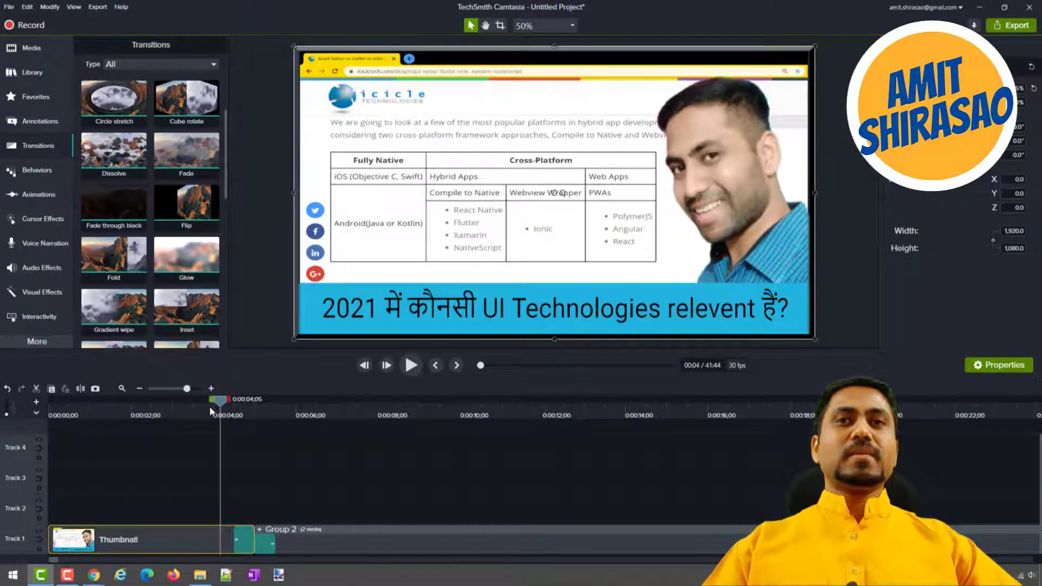
key("space")
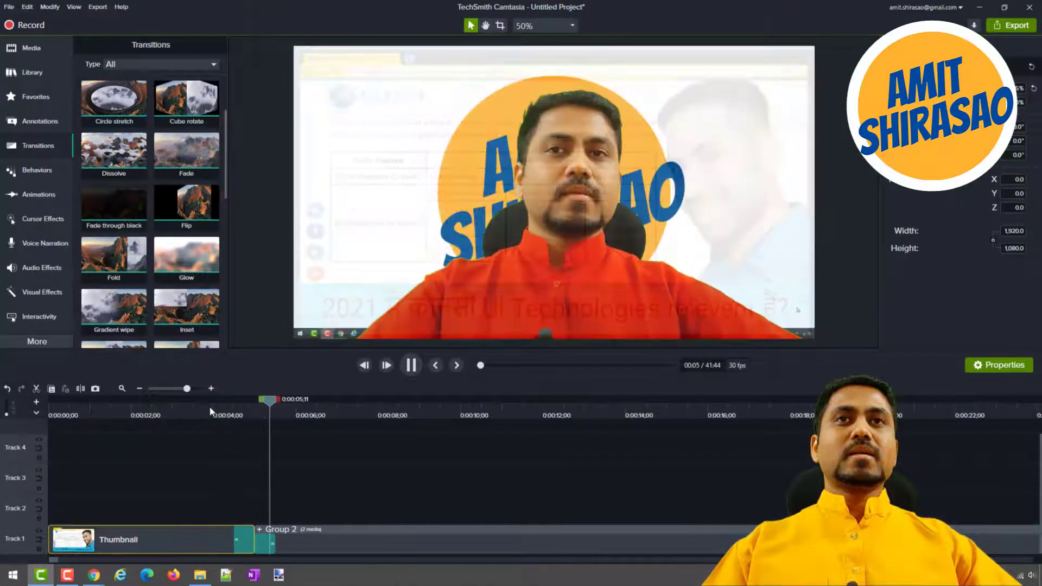
left_click(210, 408)
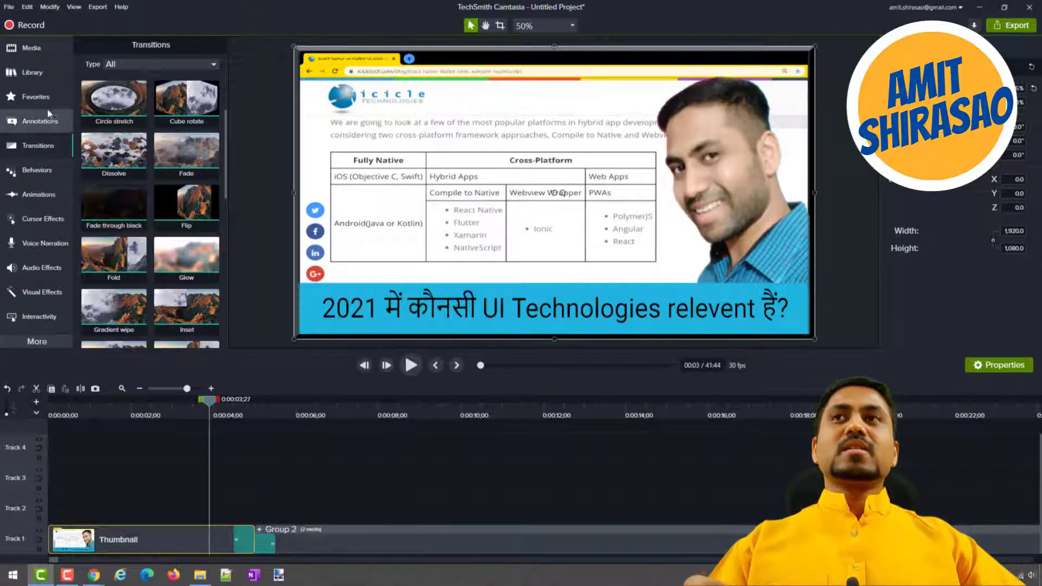
Place the library's Page Transition with Logo asset on Track 2 across the joint between thumbnail and group, with Track 1 hidden.
left_click(37, 78)
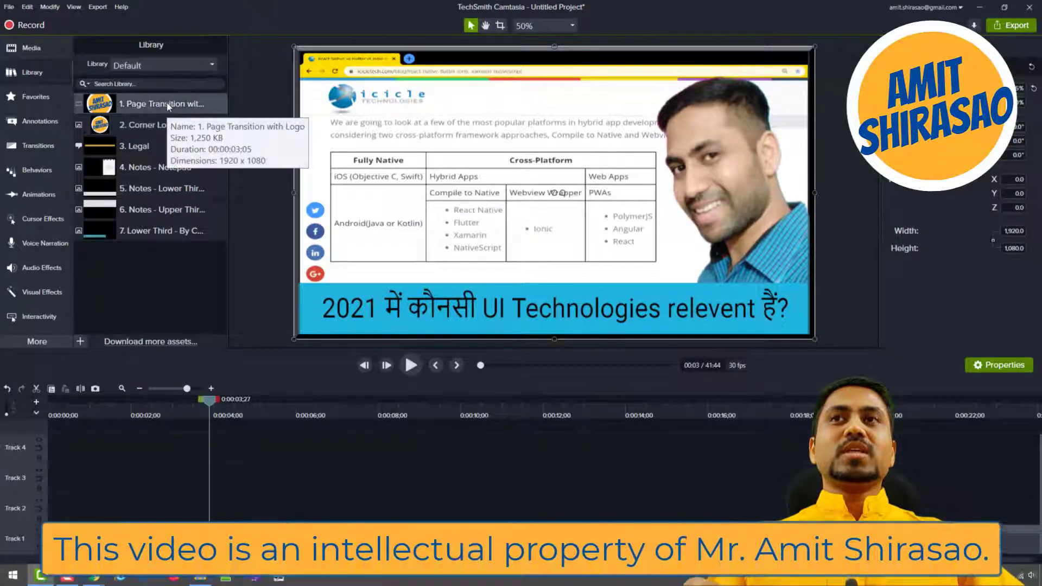
left_click_drag(167, 102, 285, 507)
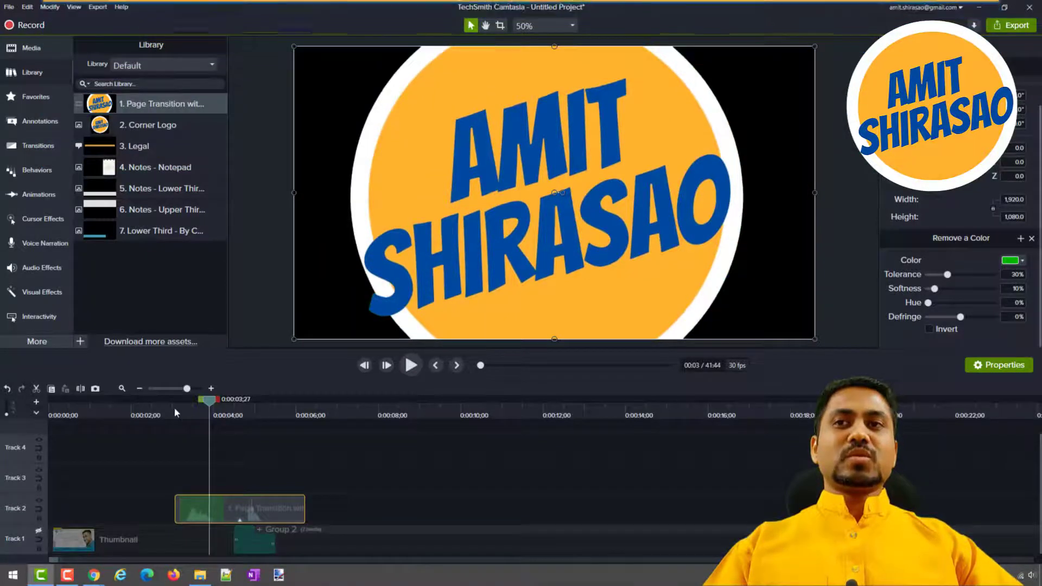
Play the logo page transition from about 0:00:03 to 0:00:05 and nudge its clip slightly forward on Track 2.
left_click(172, 410)
key("space")
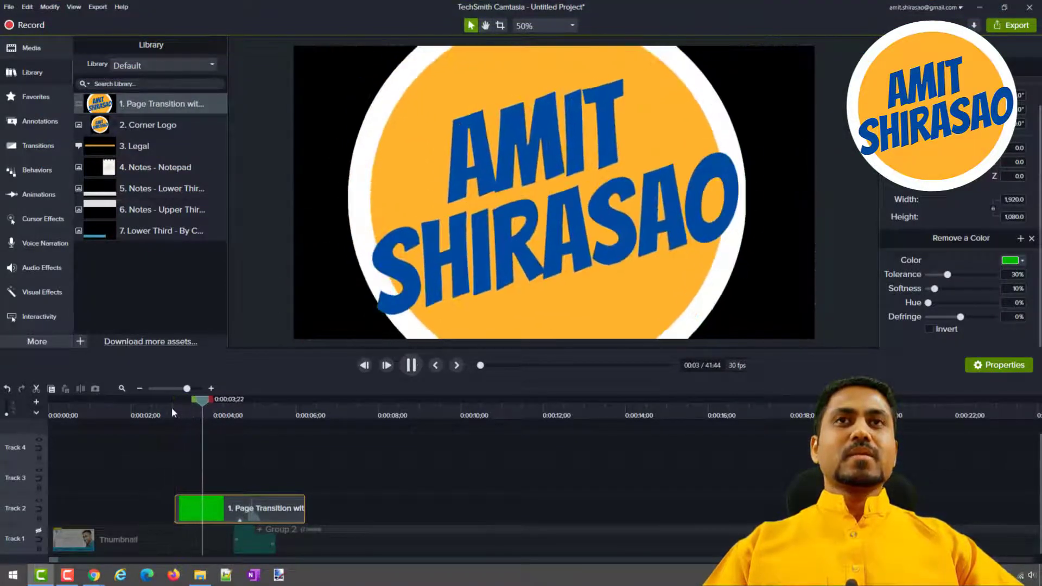
key("space")
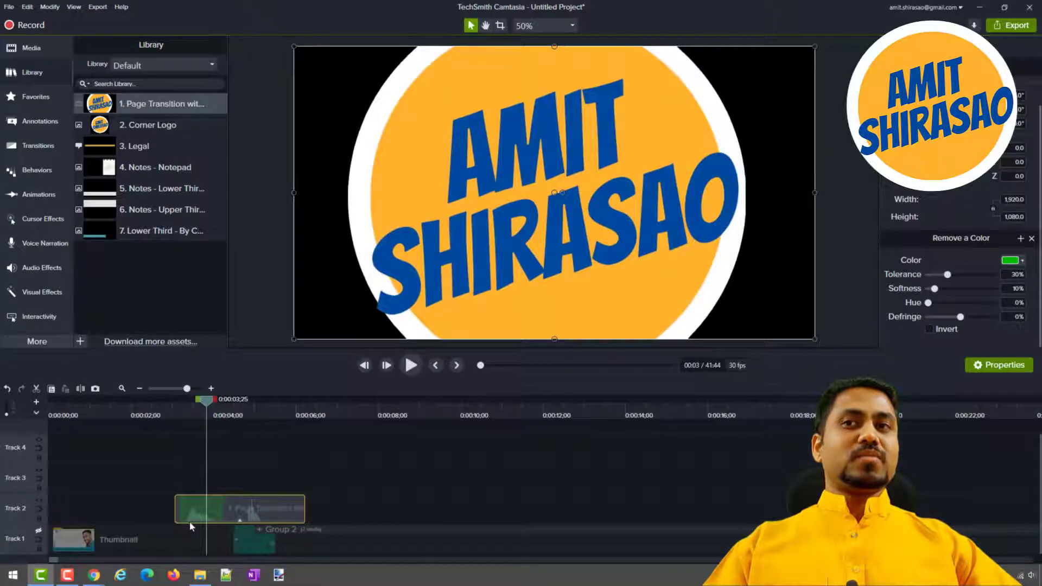
key("space")
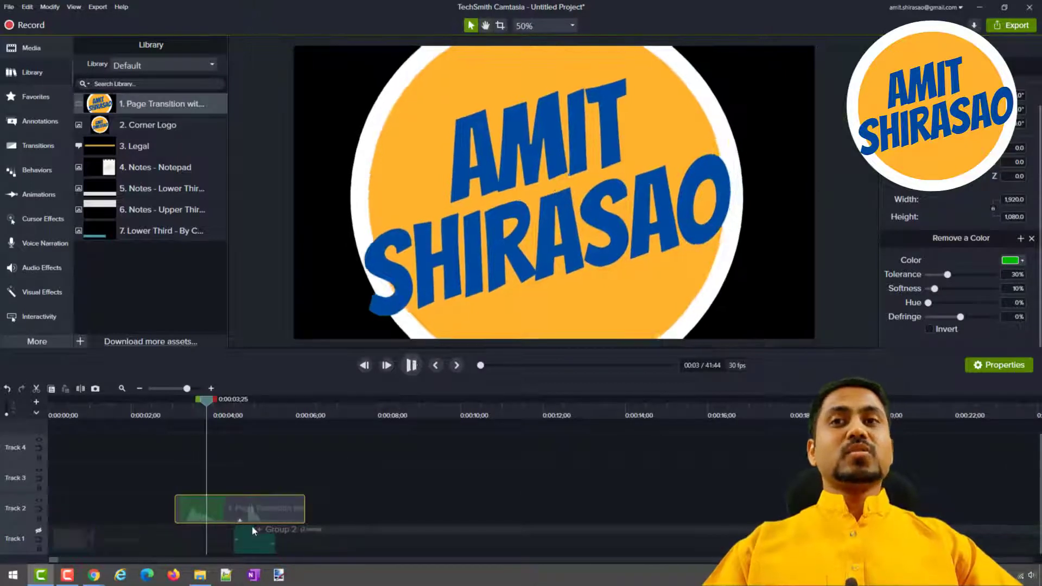
key("space")
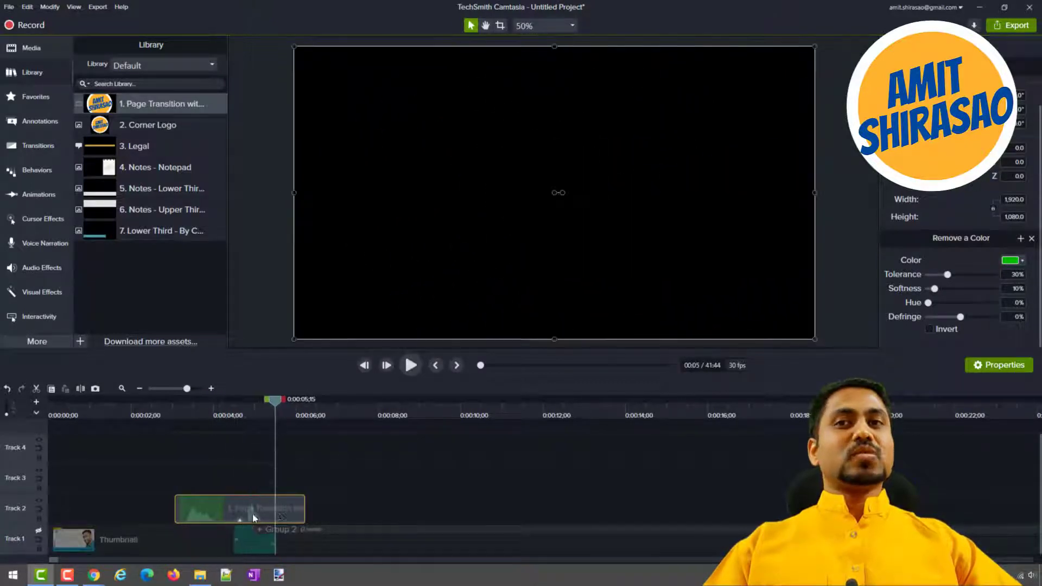
left_click_drag(282, 508, 285, 508)
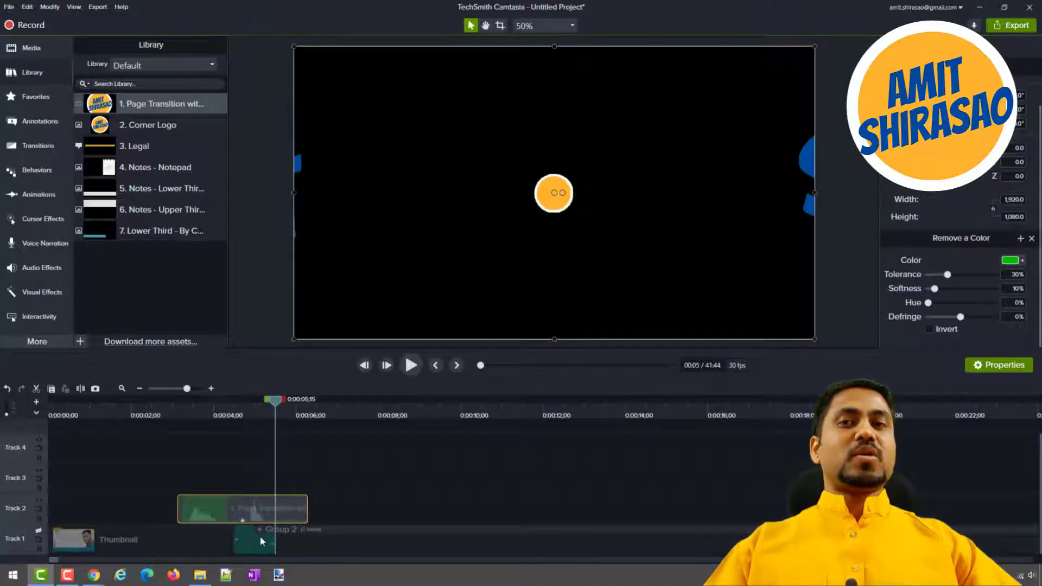
Make Track 1 visible again and play the logo page transition over the thumbnail and group from about 0:00:02.
left_click_drag(274, 405, 253, 408)
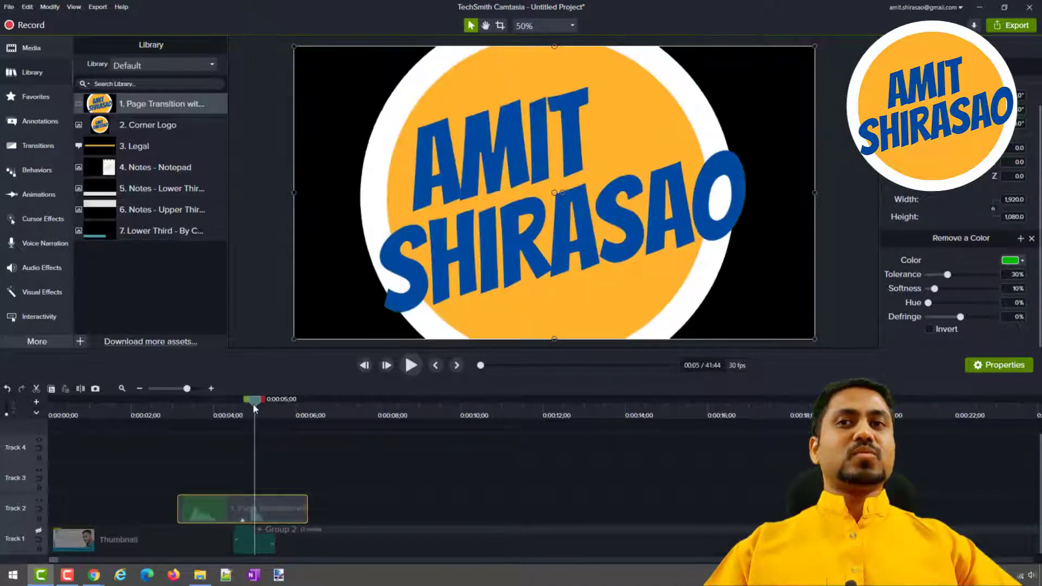
left_click(141, 413)
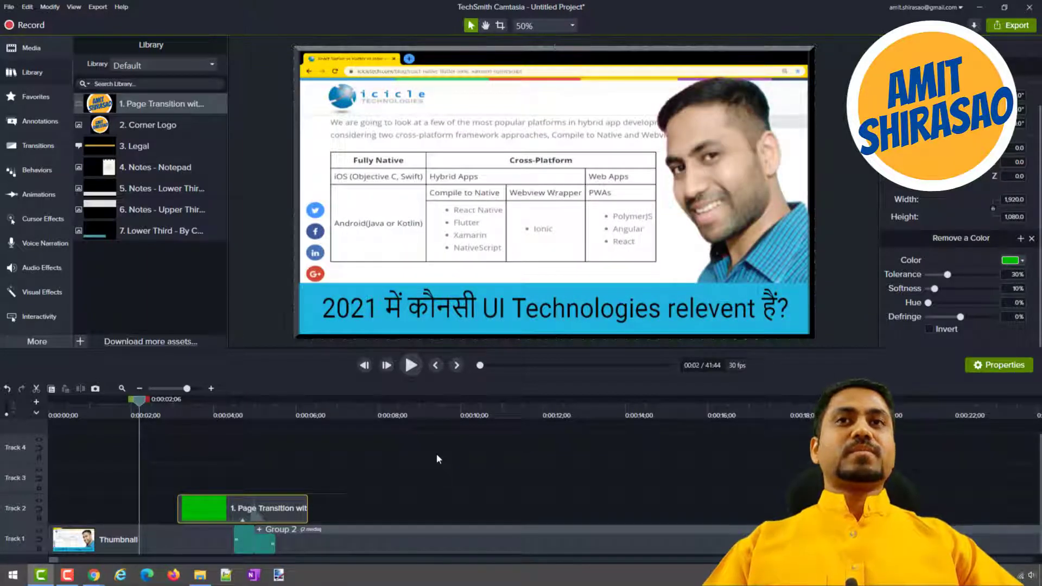
key("space")
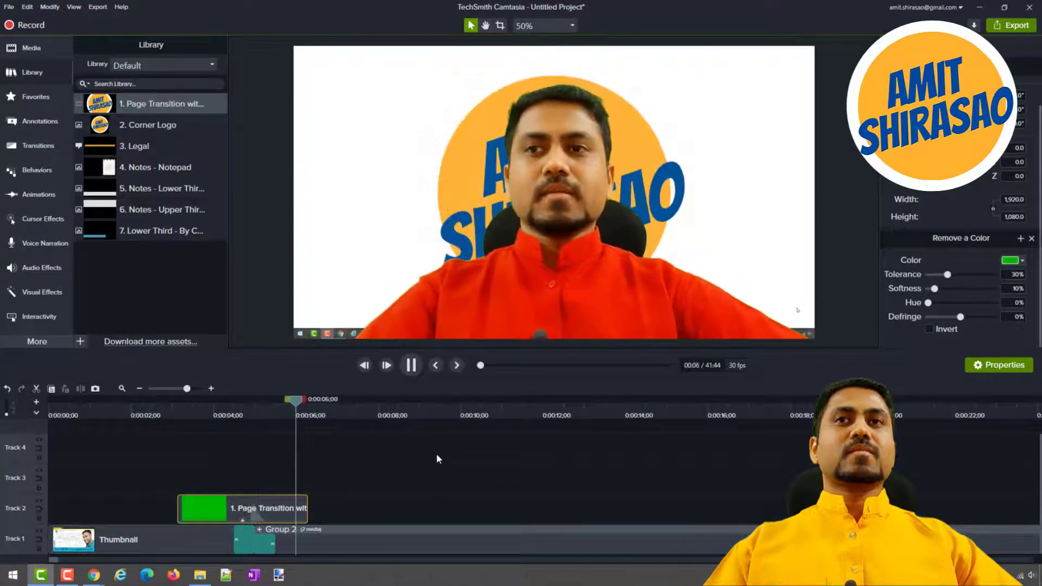
key("space")
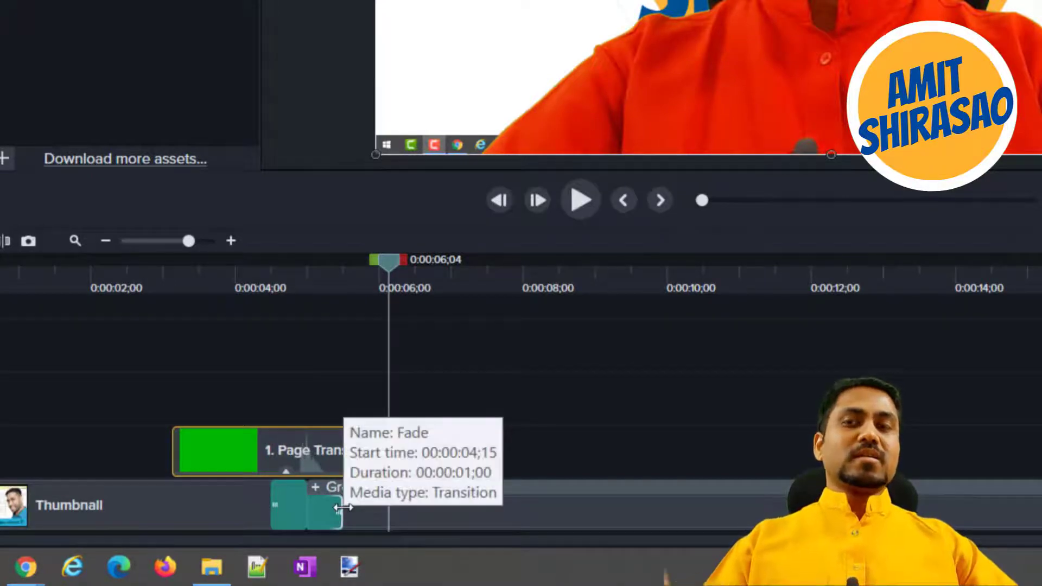
Shorten the Fade between thumbnail and group, try moving the logo transition clip onto Track 1, and undo that move.
left_click(271, 516)
left_click_drag(271, 515, 290, 515)
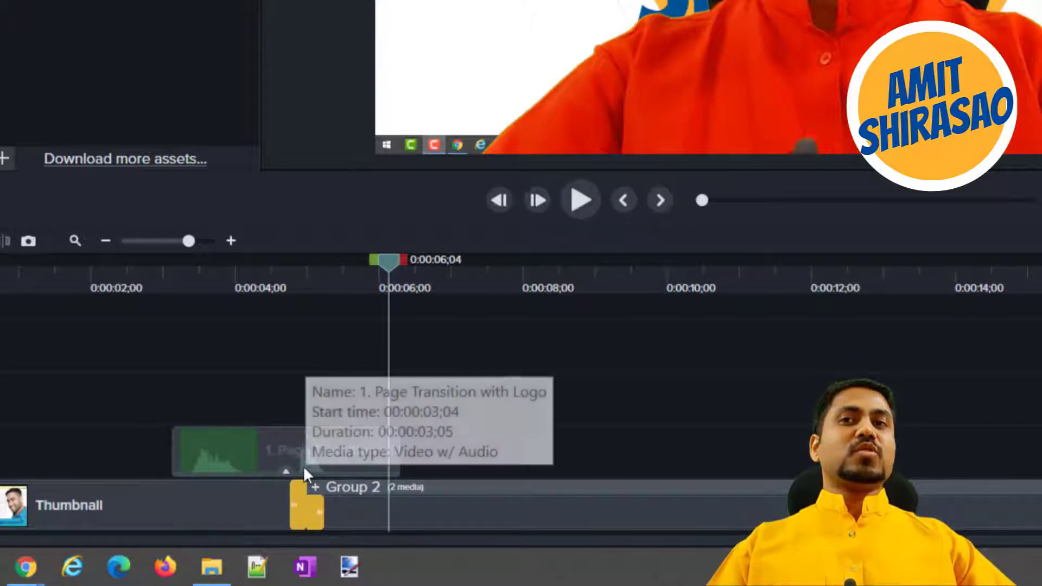
left_click(323, 472)
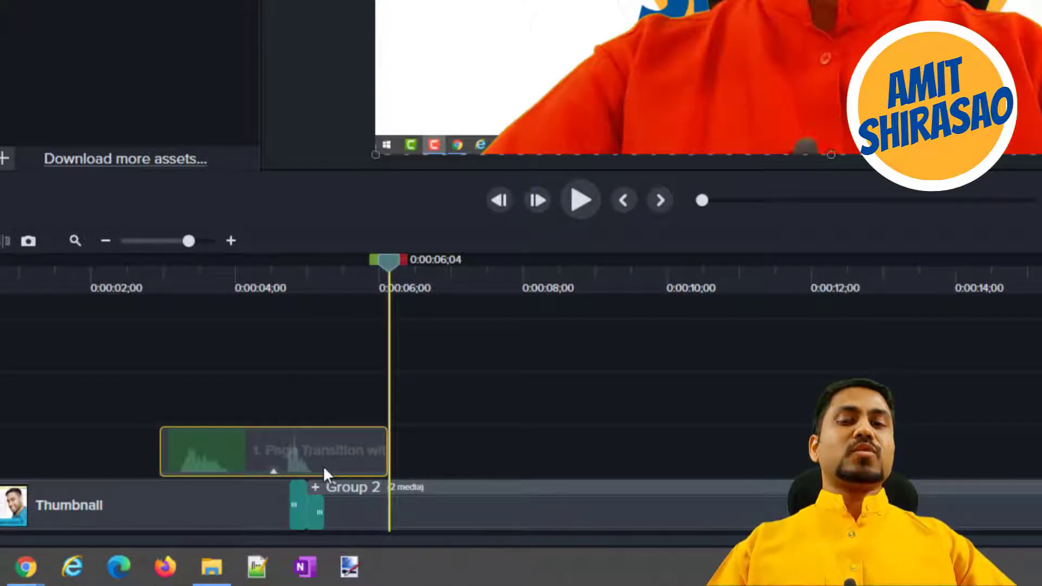
left_click_drag(324, 466, 324, 518)
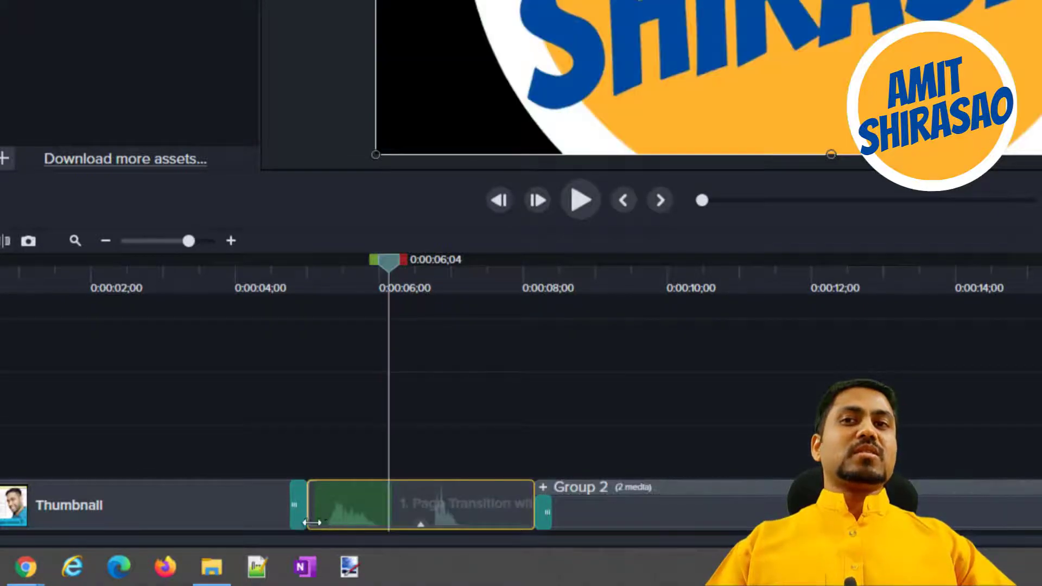
key("ctrl+z")
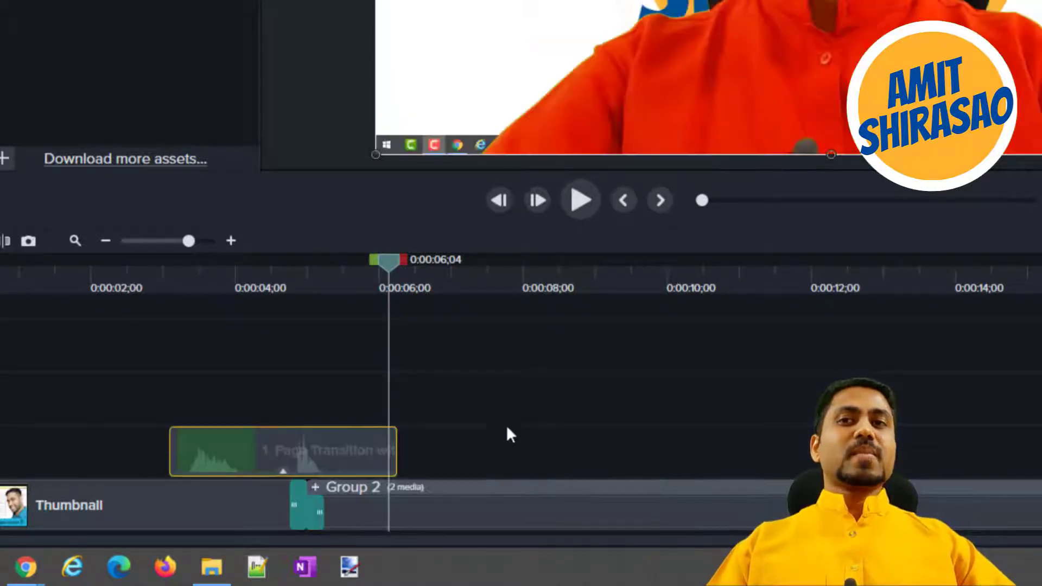
Play the logo page transition with the shortened Fade from just before 0:00:03 to about 0:00:06.
left_click(148, 276)
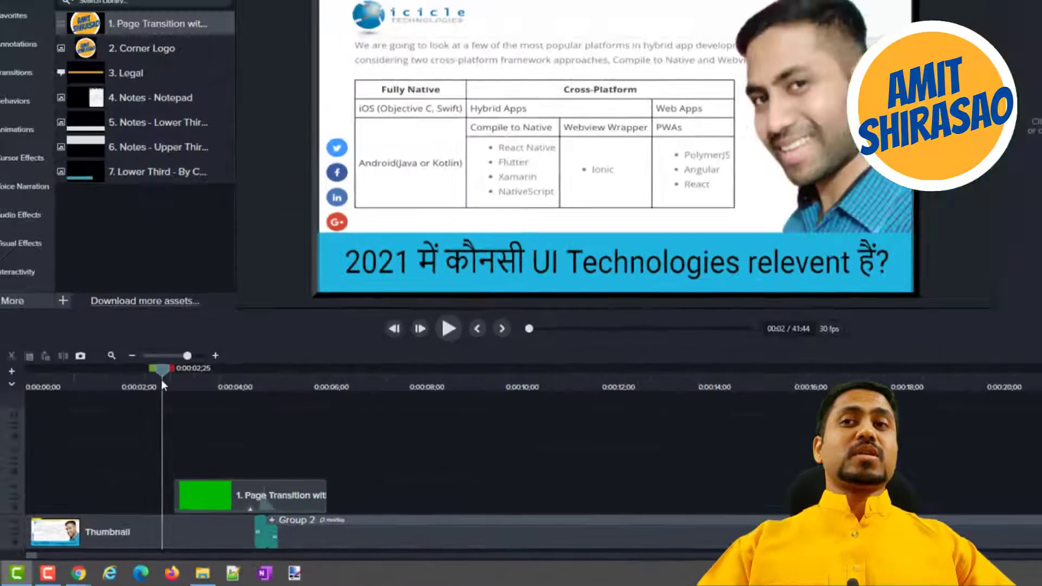
key("space")
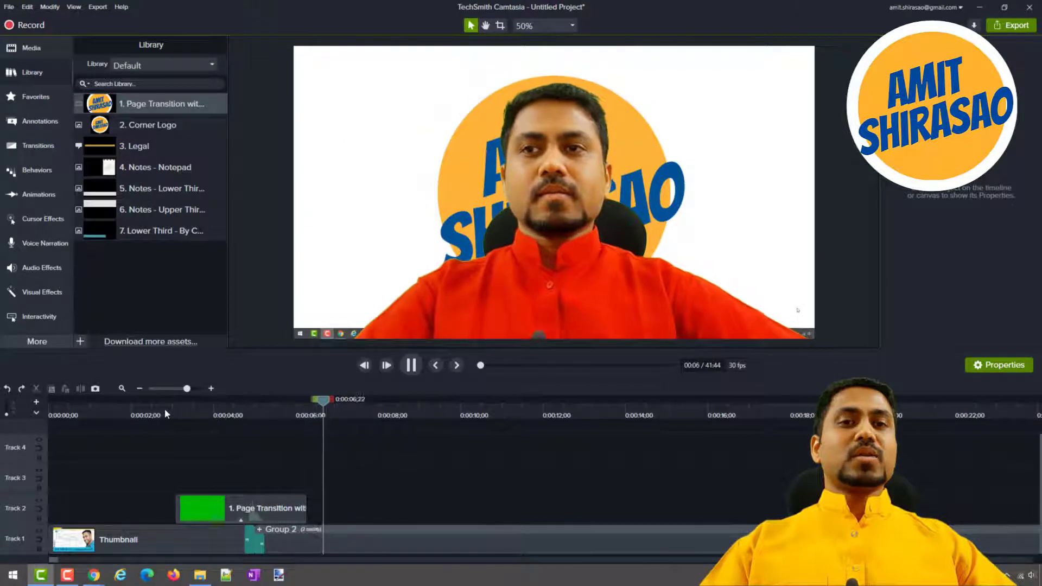
key("space")
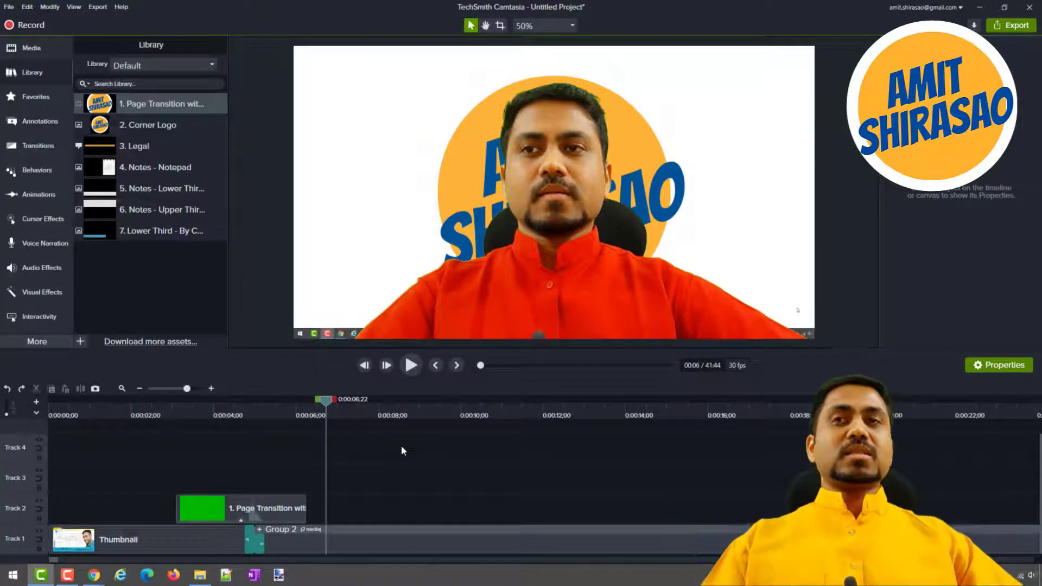
Add a plain text callout on Track 2 after the logo transition and move its text onto the presenter's chest.
left_click(34, 171)
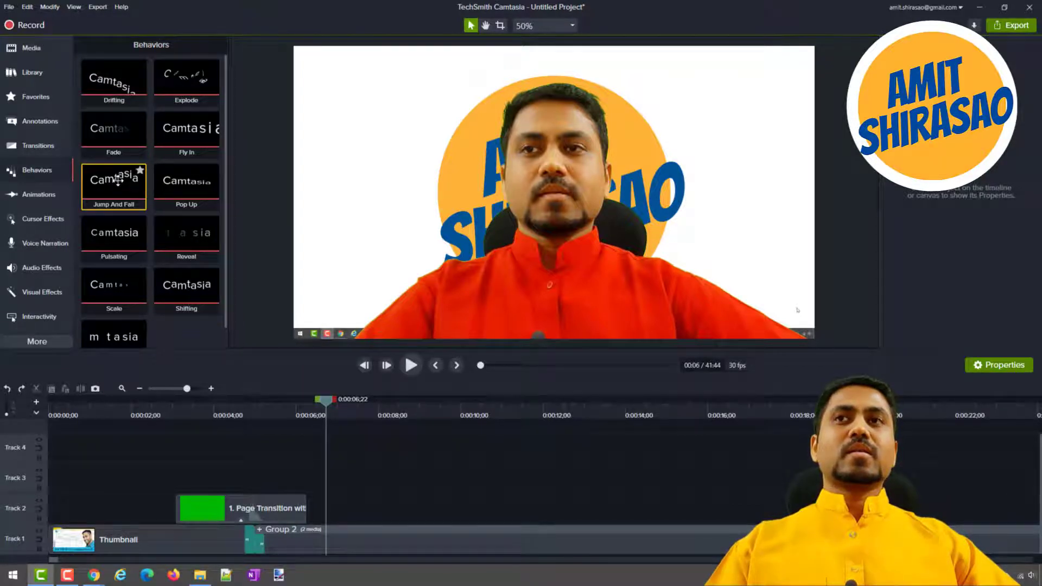
key("alt+Tab")
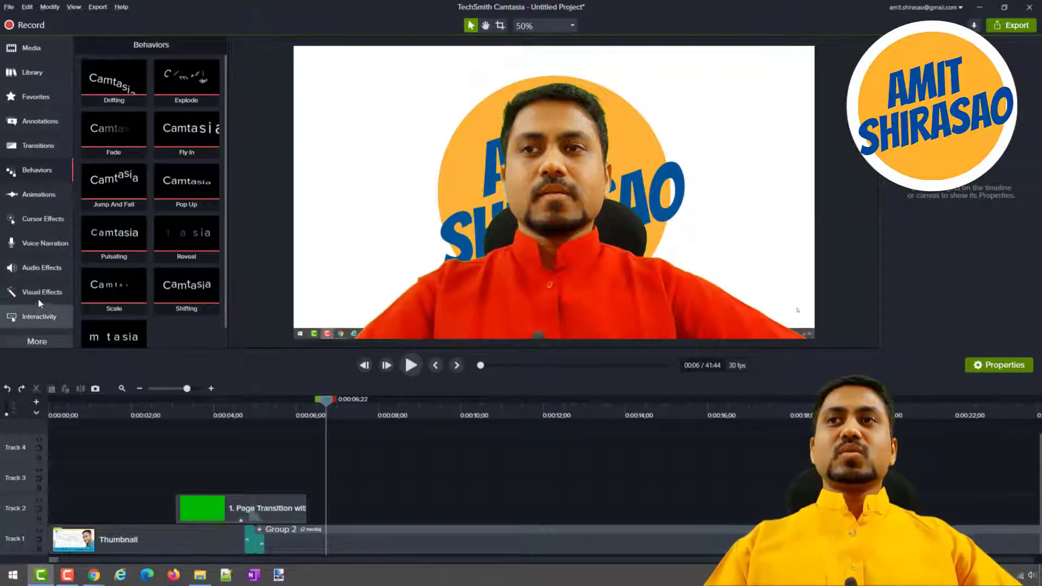
left_click(41, 123)
left_click_drag(93, 218, 367, 505)
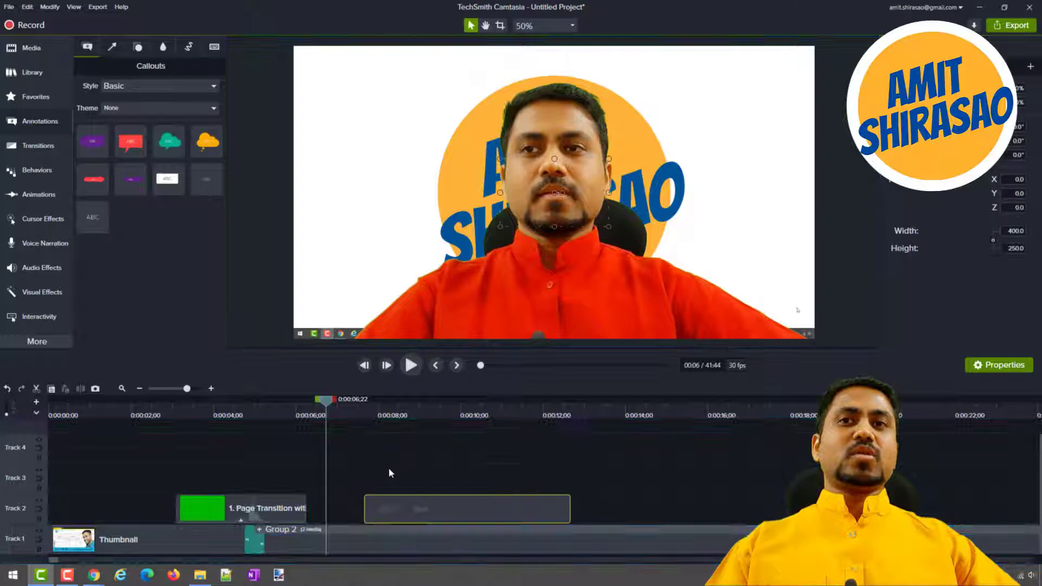
left_click(420, 410)
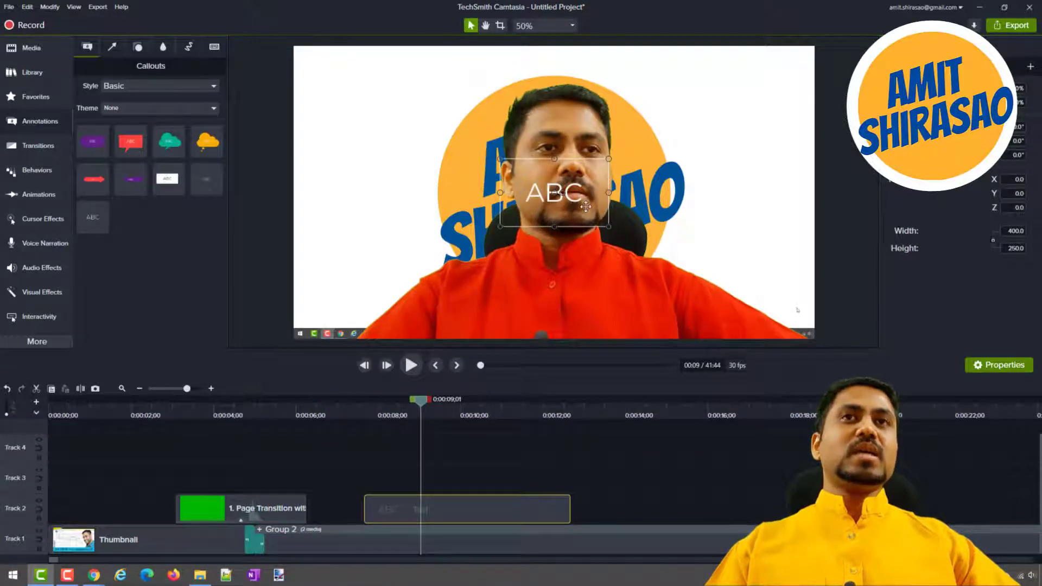
left_click_drag(582, 209, 576, 317)
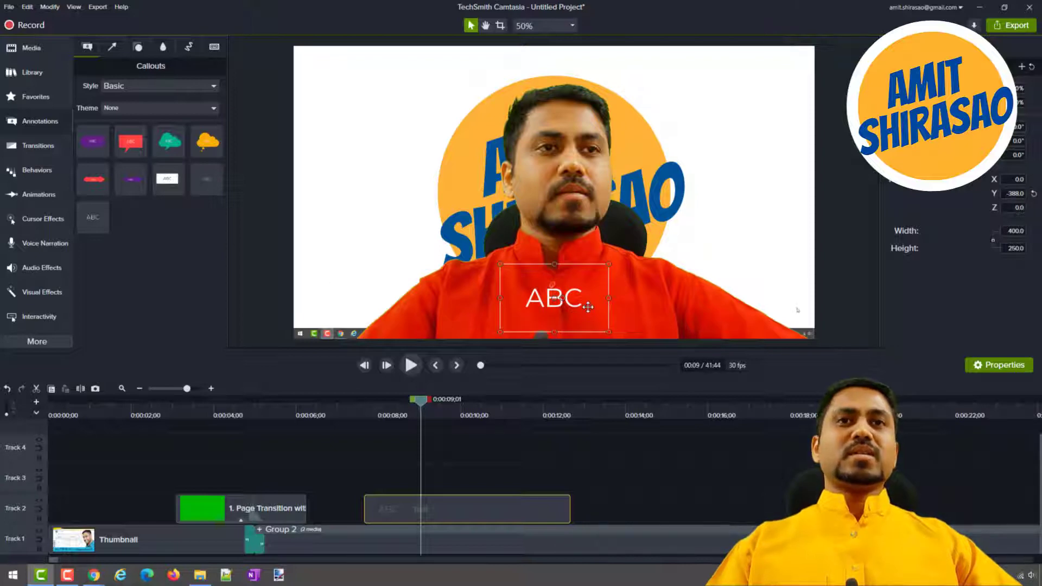
Change the callout text to "This is demo text.", widen its box to fit one line and centre it low in the frame.
double_click(587, 307)
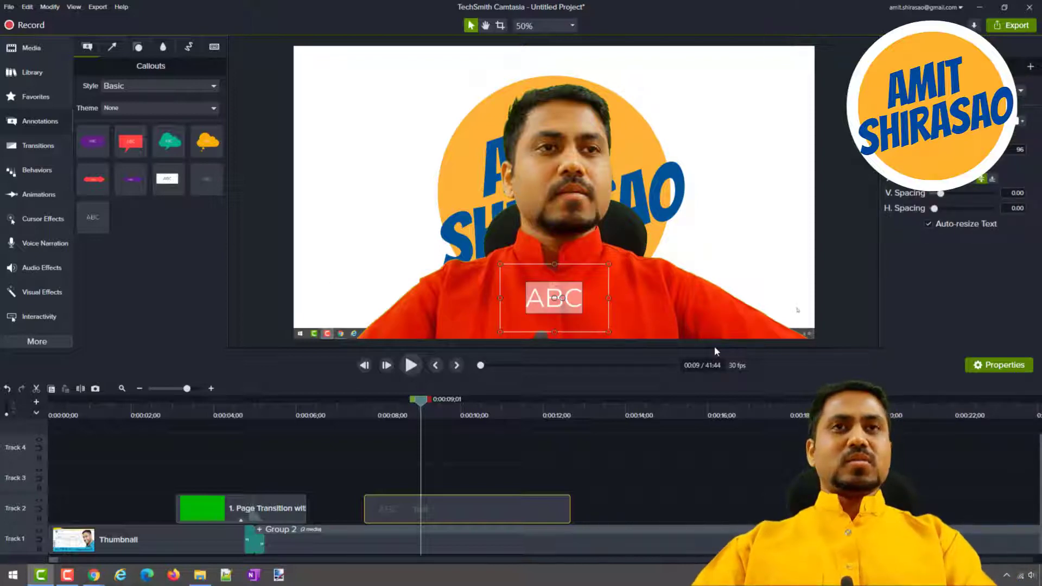
type("This is demo")
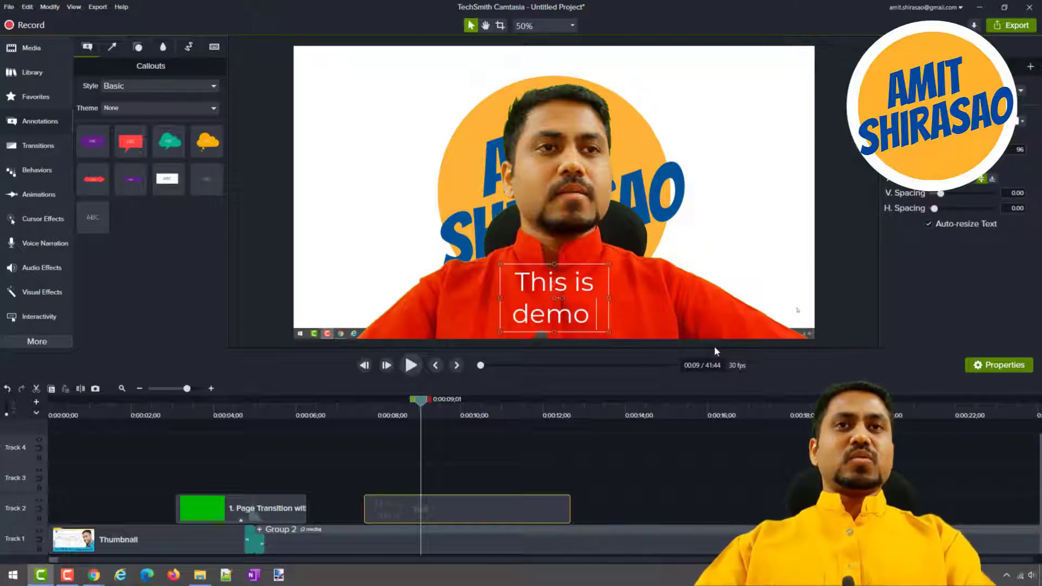
type(" text")
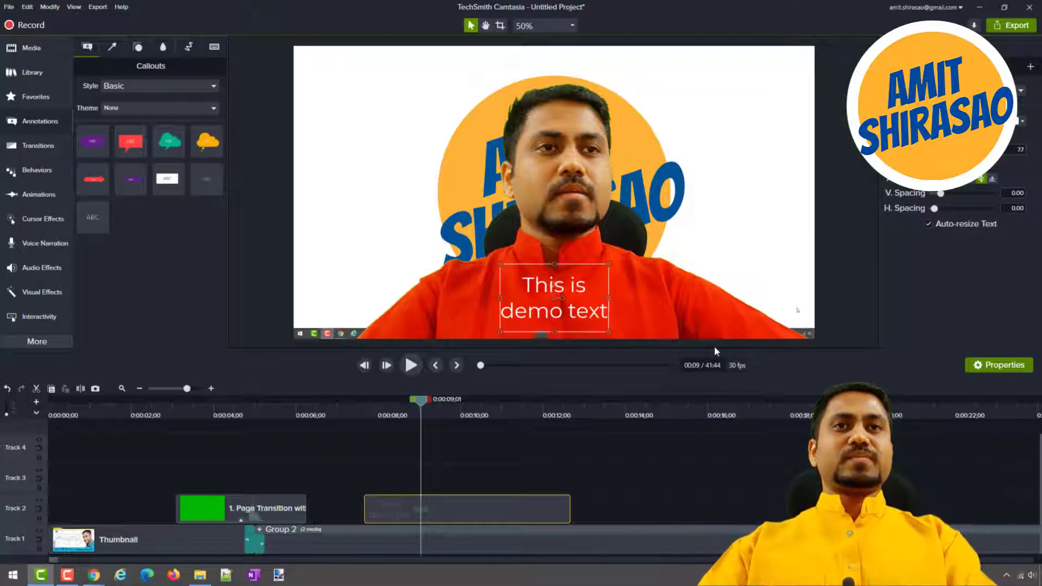
type(".")
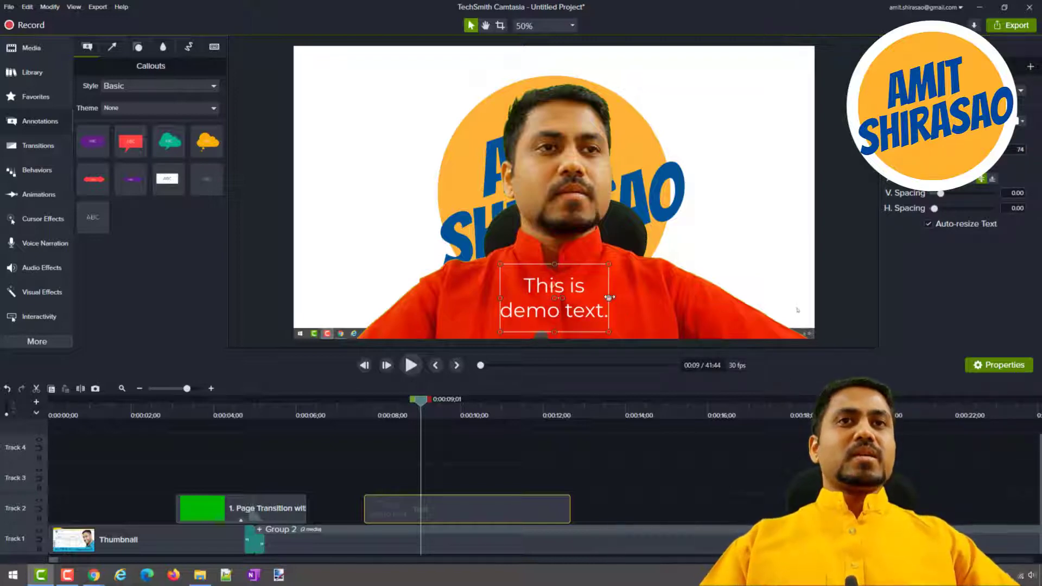
left_click_drag(608, 298, 755, 299)
left_click_drag(529, 329, 455, 338)
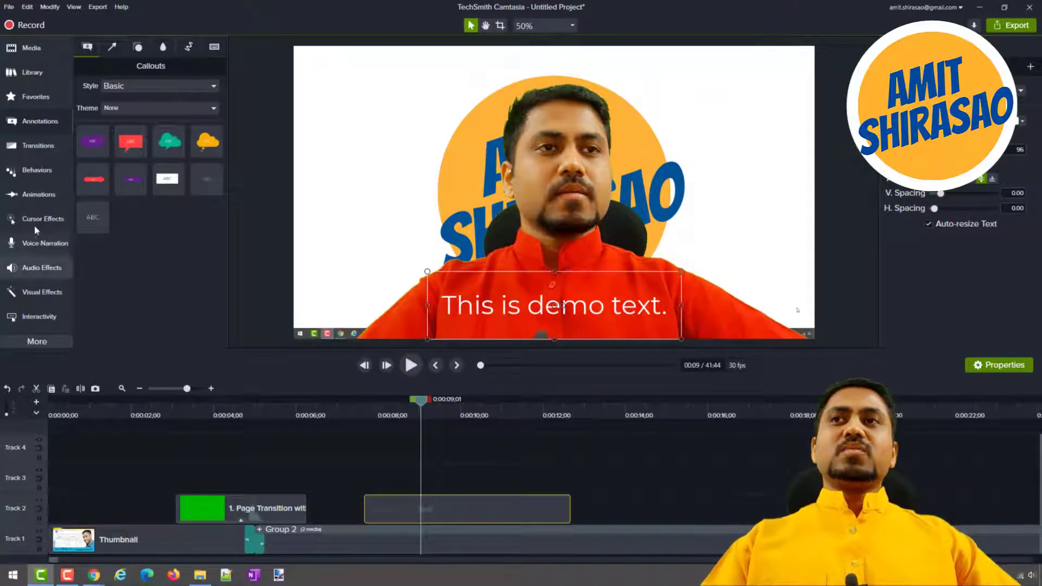
Apply the Jump And Fall behavior to the demo text clip and play it from just before the clip starts.
left_click(33, 172)
left_click_drag(92, 179, 452, 510)
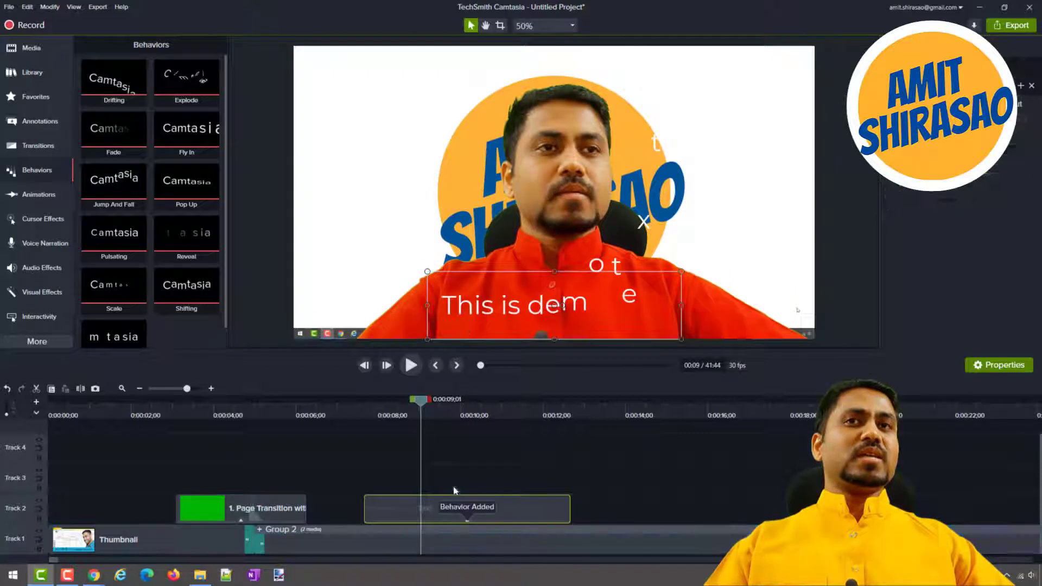
left_click(353, 412)
key("space")
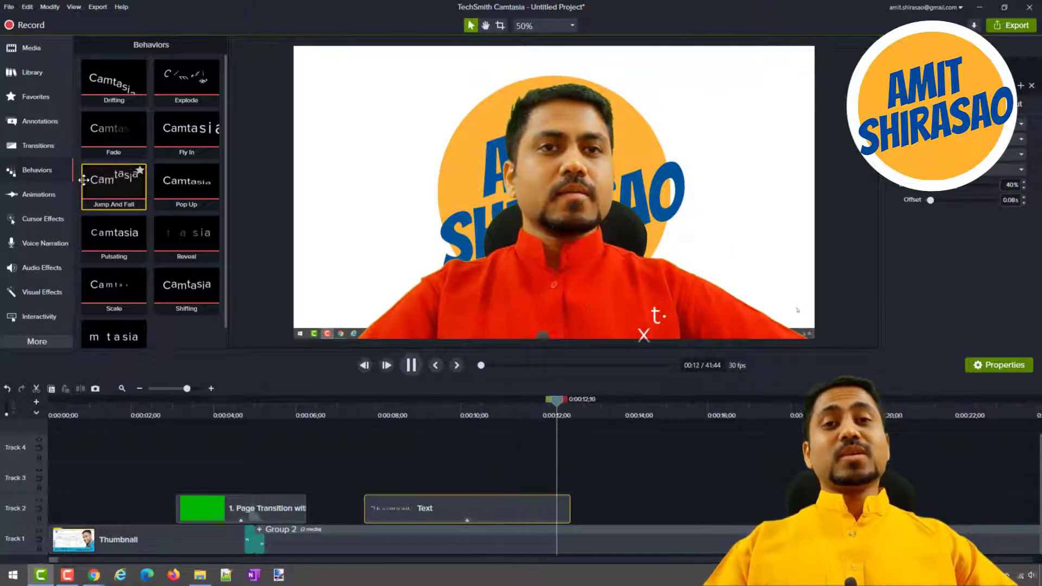
key("space")
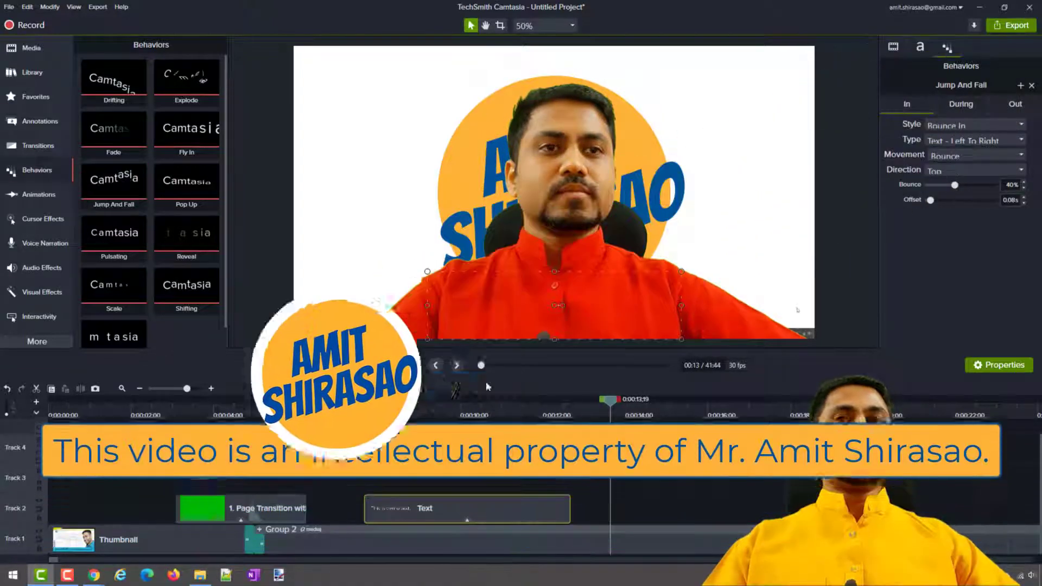
Review the Jump And Fall phases, set the In style to Fly In, and preview the text animation.
left_click(444, 411)
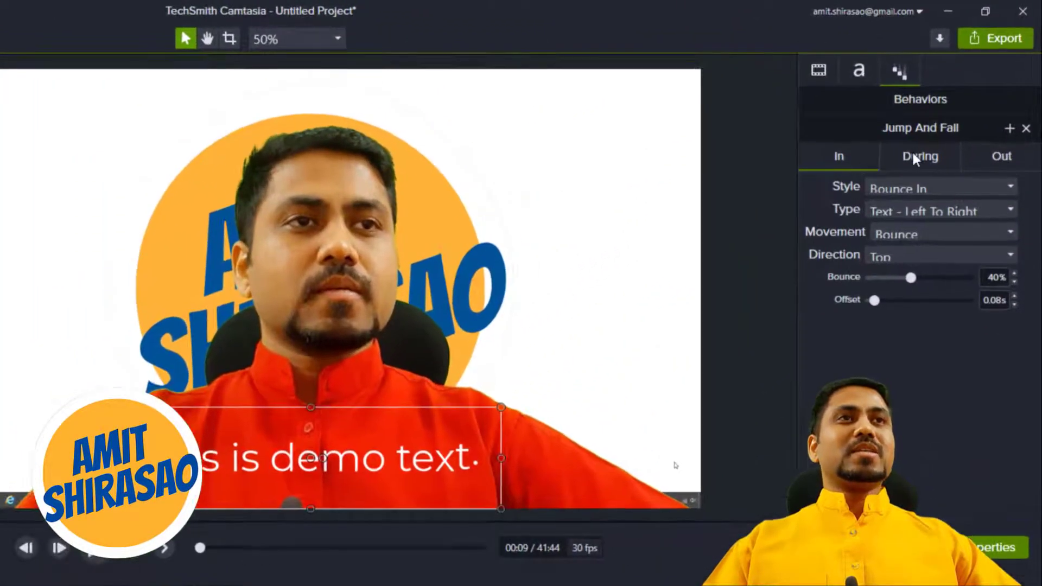
left_click(917, 149)
left_click(1014, 149)
left_click(855, 147)
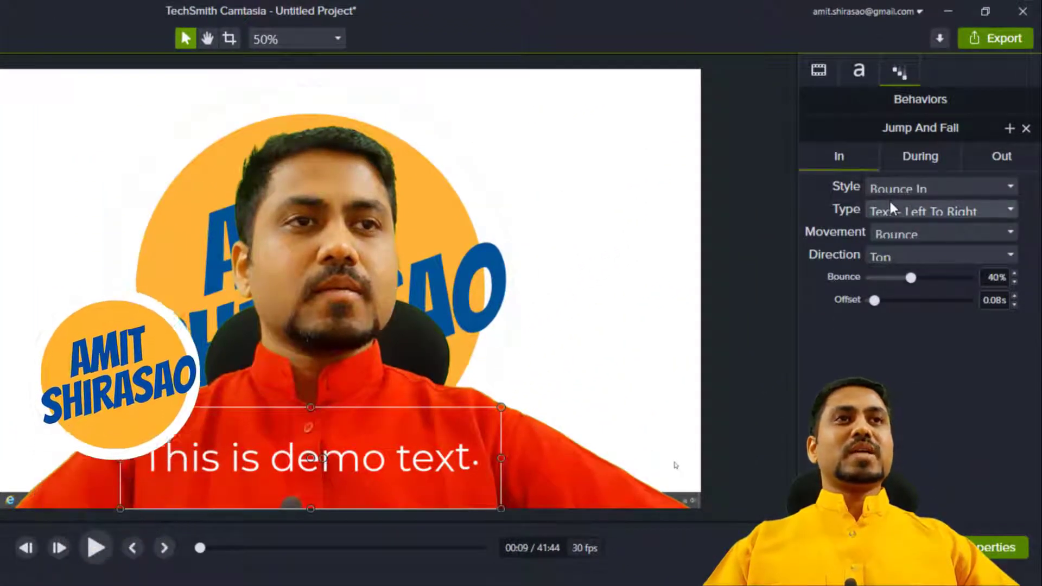
left_click(900, 188)
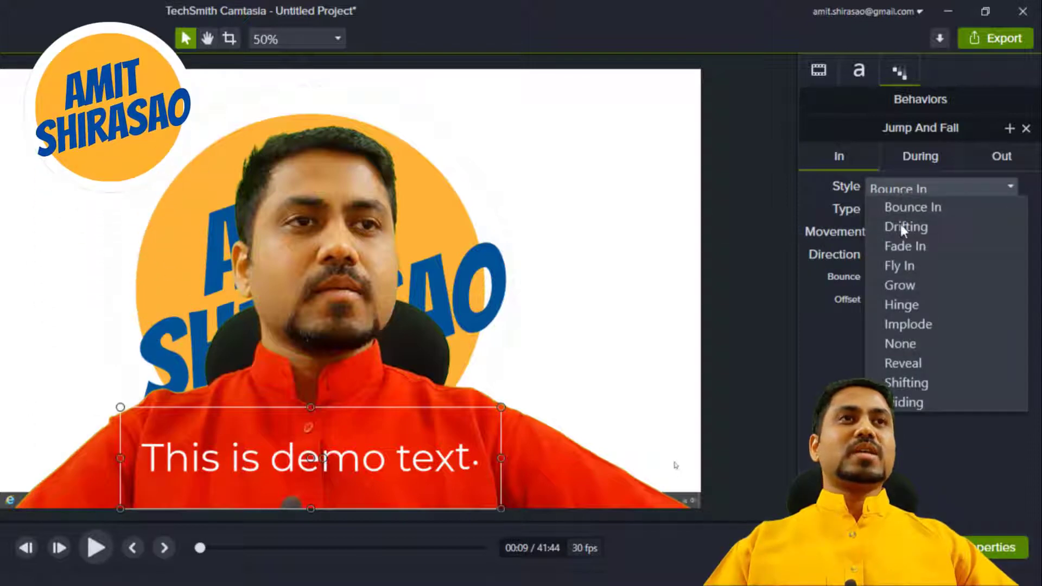
left_click(900, 264)
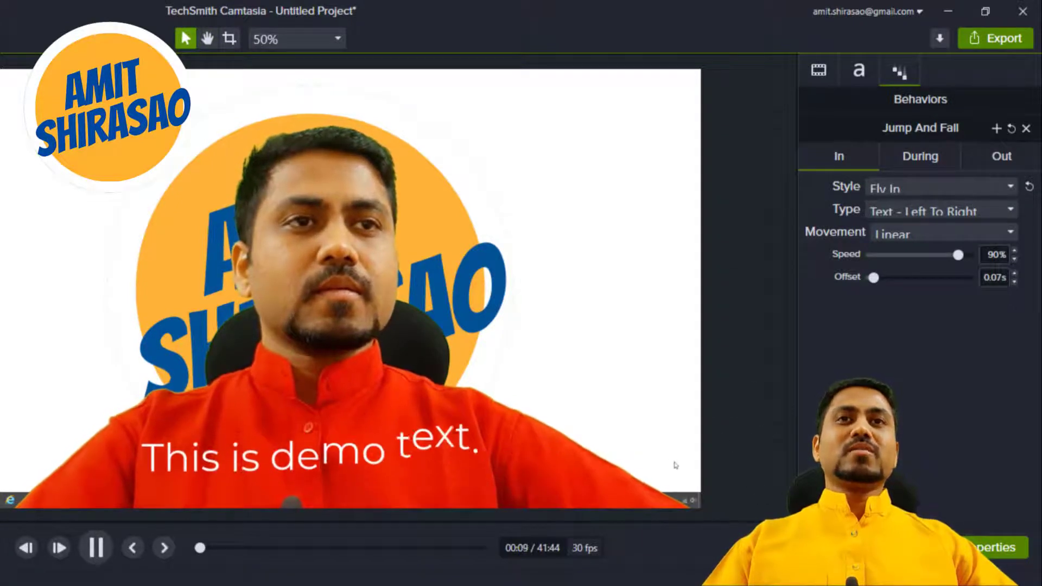
key("space")
Examine the behavior's During and Out settings and play the animated text through its end.
left_click(917, 155)
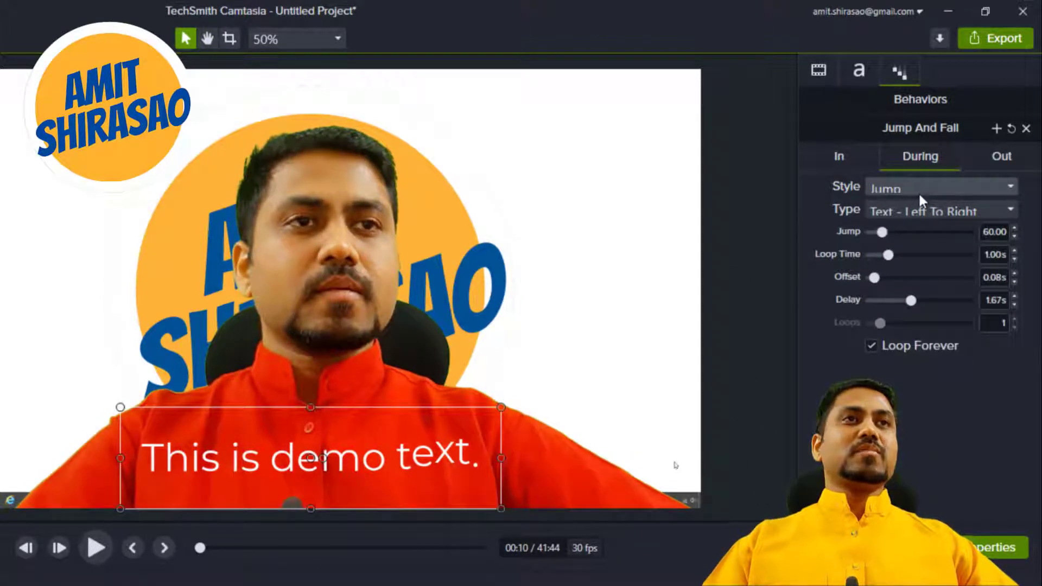
left_click(919, 190)
left_click(918, 188)
left_click(1008, 156)
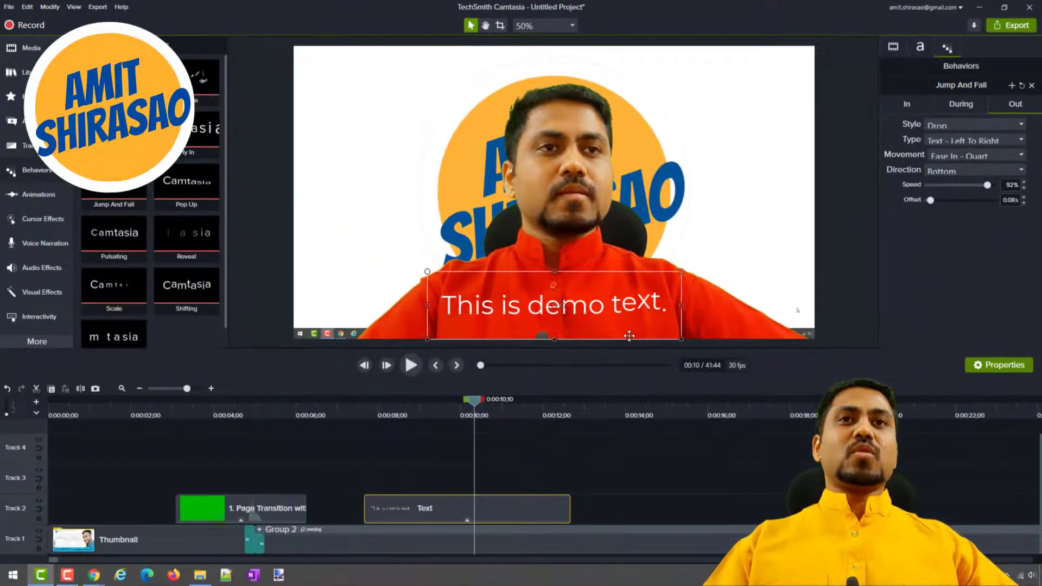
key("space")
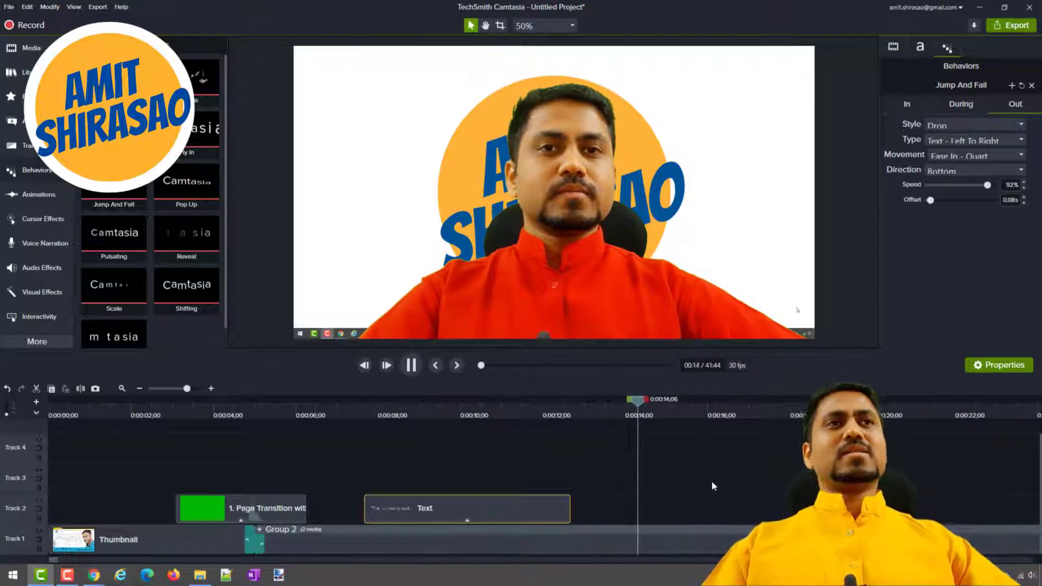
key("space")
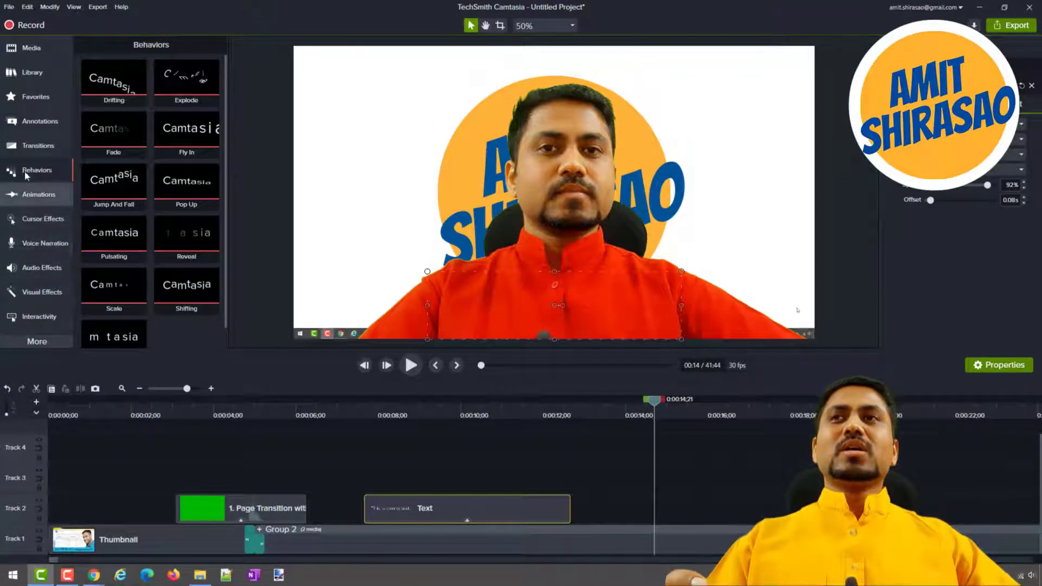
Add a red speech bubble callout pointing at the recorder's taskbar icon and set its text to "Recording Icon".
left_click(28, 122)
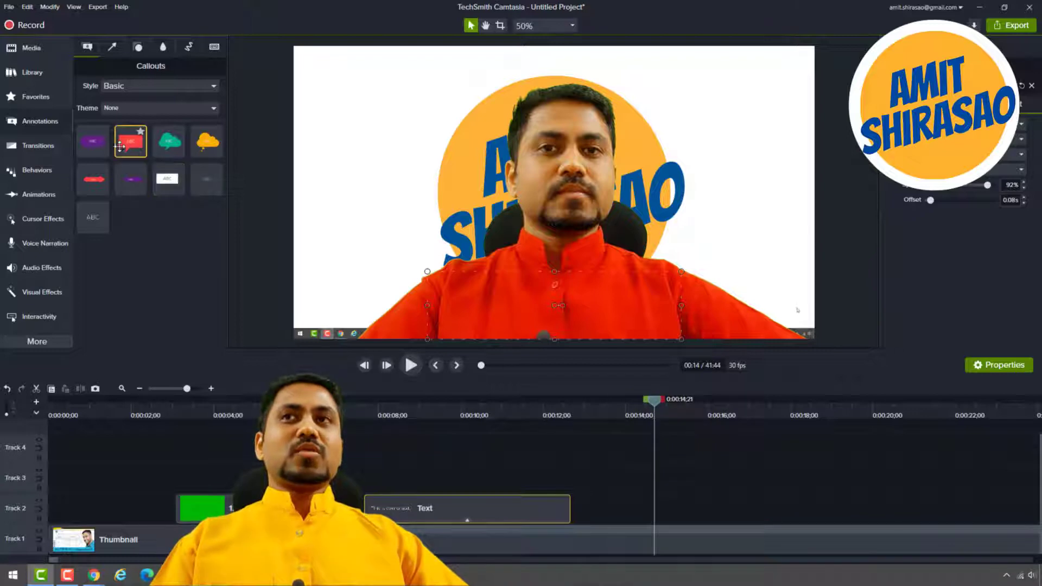
left_click_drag(186, 185, 353, 276)
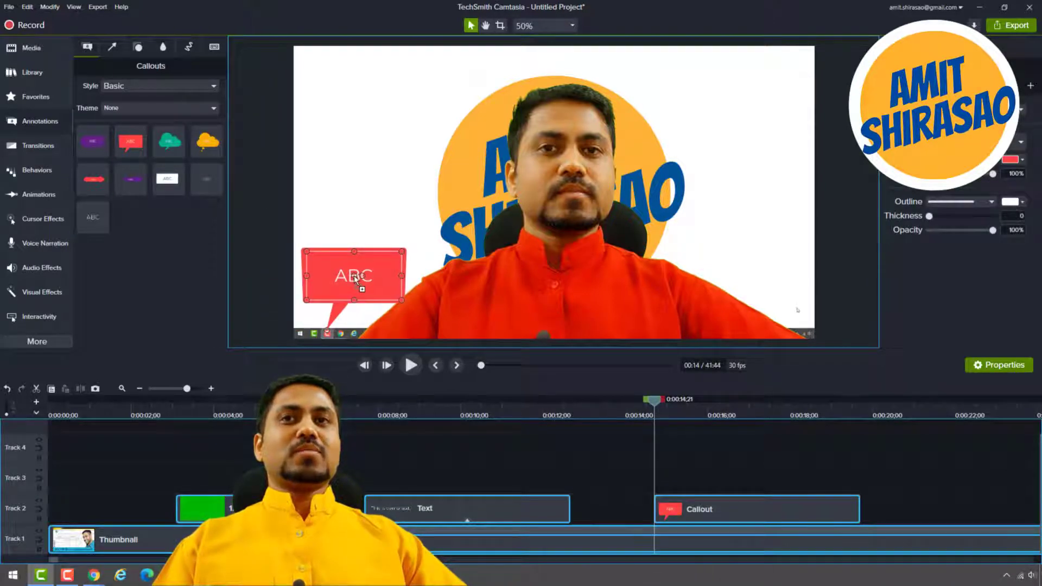
double_click(354, 275)
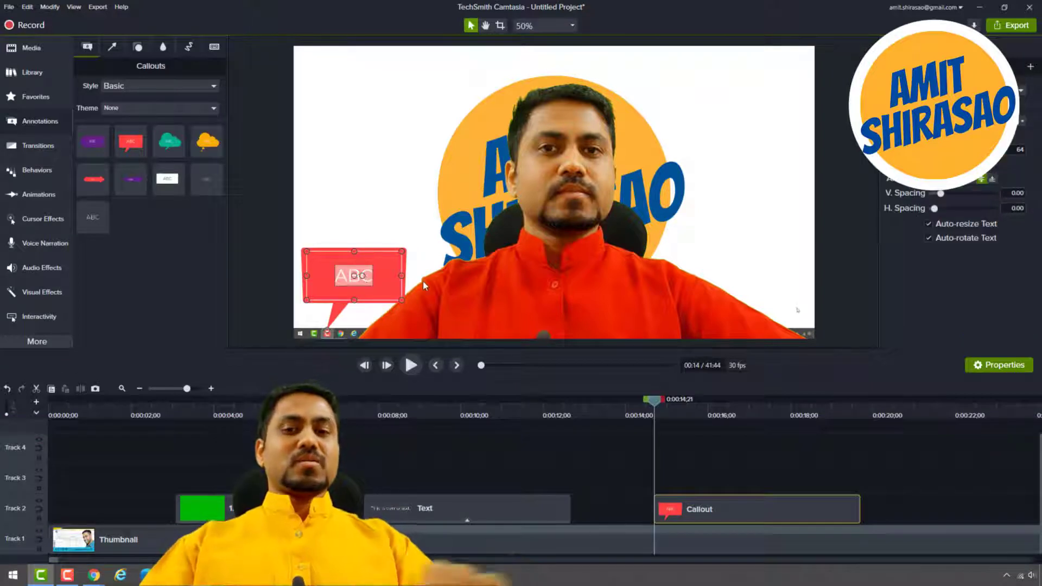
type("Recording Icon")
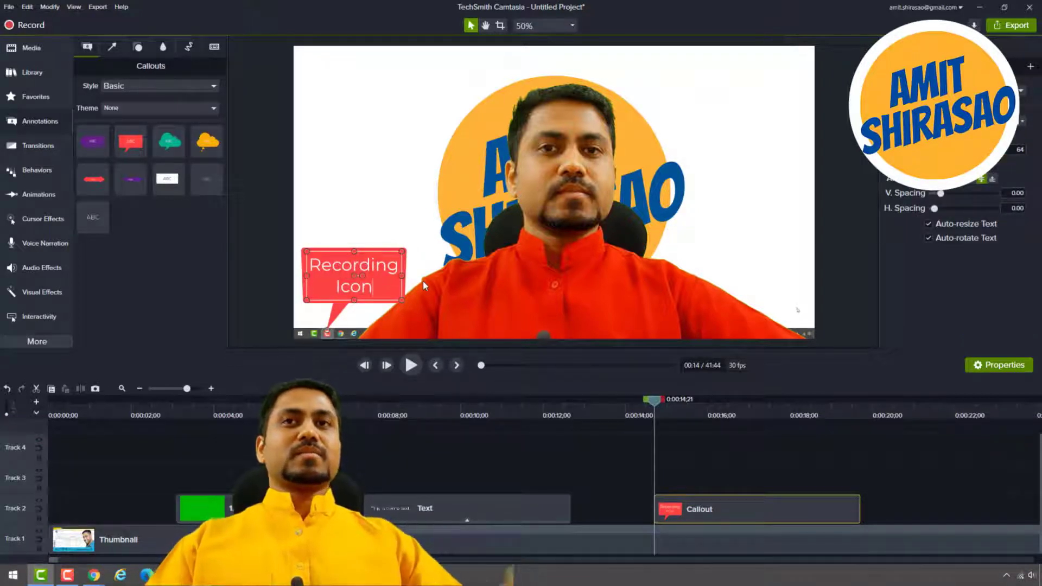
left_click(754, 446)
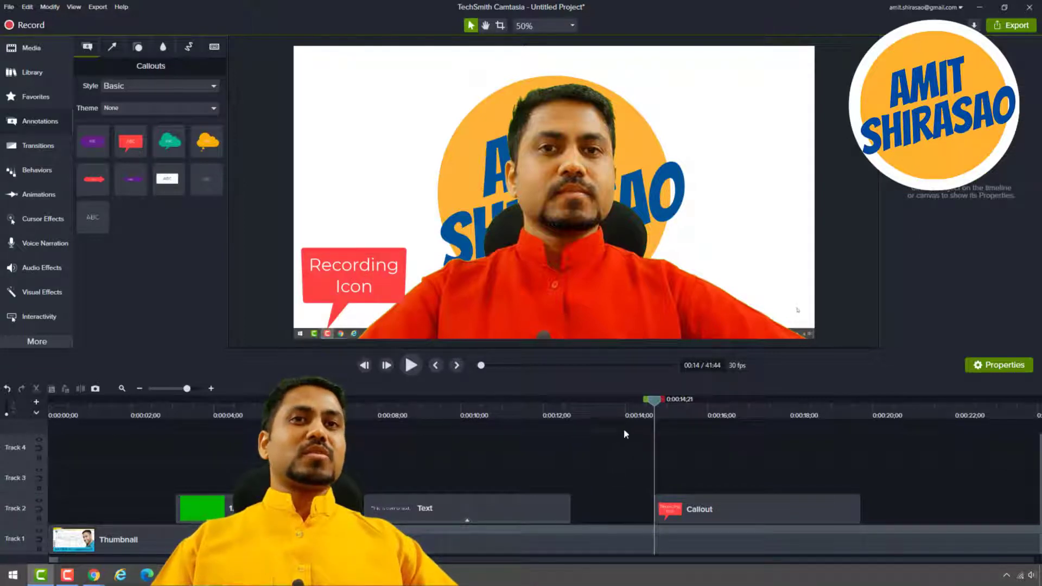
Play the timeline from just before the Recording Icon callout until past its end.
left_click(639, 418)
key("space")
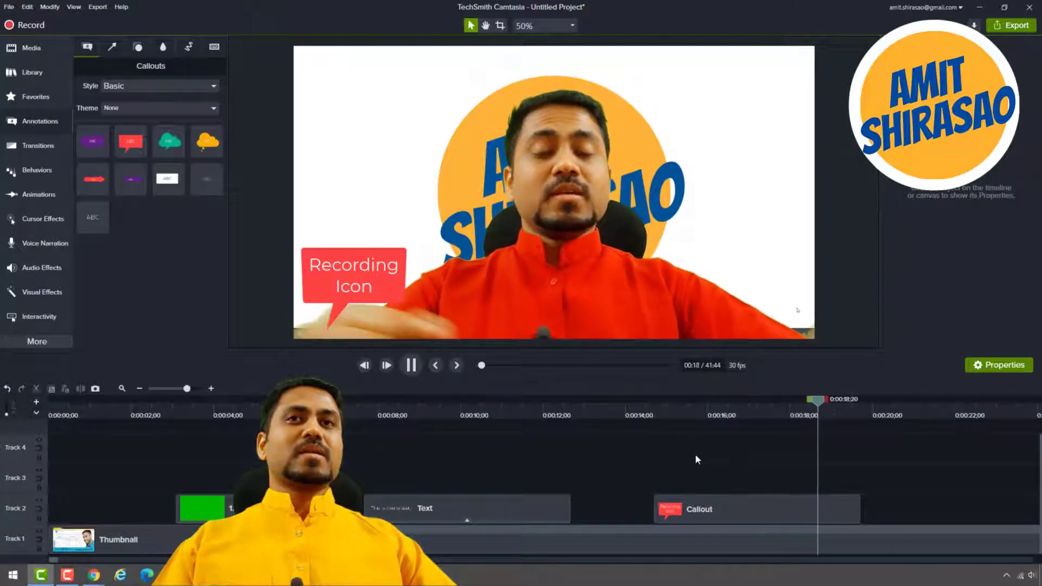
key("space")
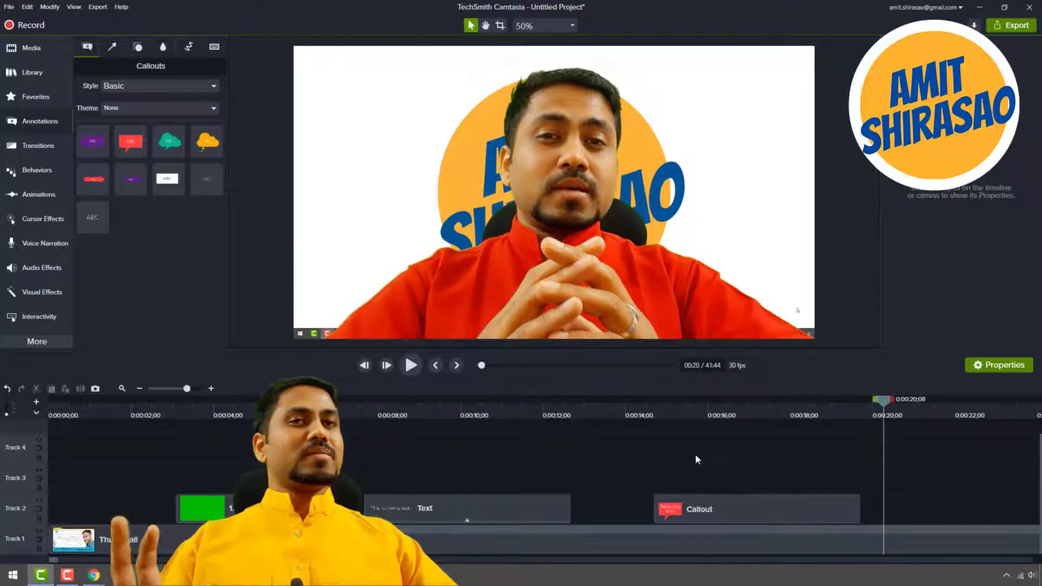
Shorten the Recording Icon callout clip to end just after the 15-second mark and preview it from about 14 seconds.
left_click_drag(861, 506, 686, 508)
left_click(631, 415)
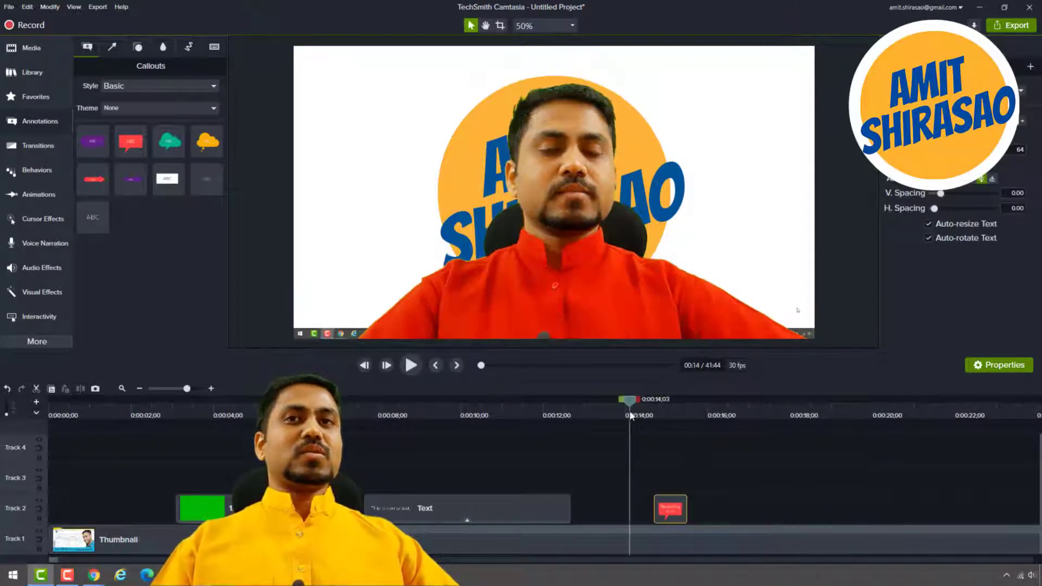
key("space")
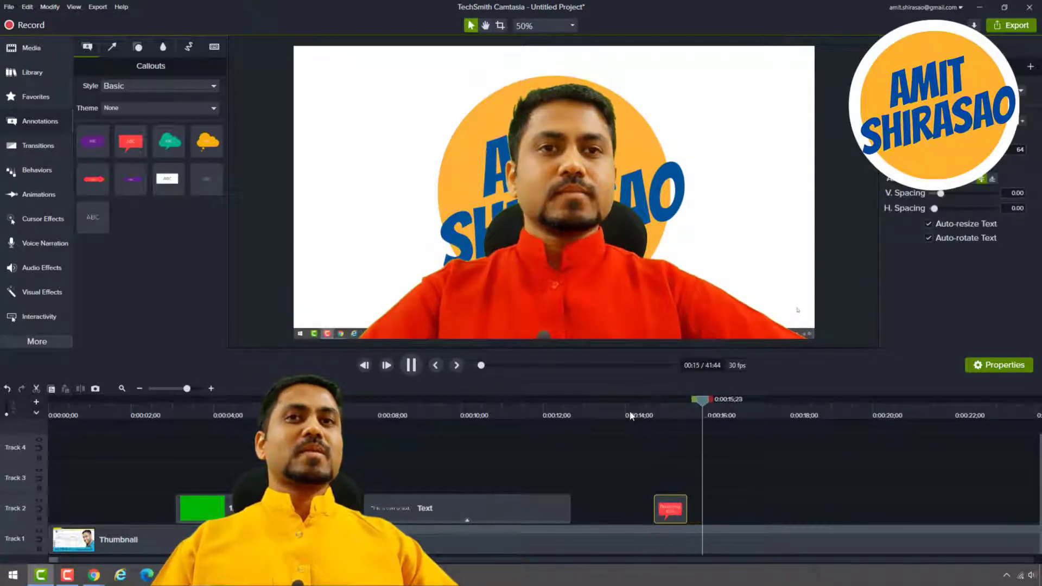
key("space")
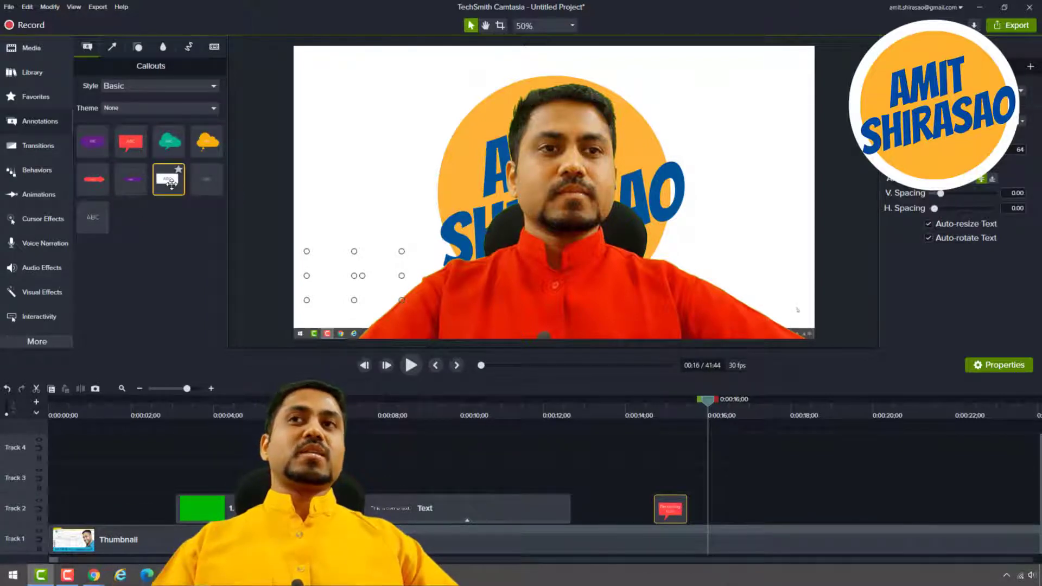
Try a white text rectangle callout beside the presenter's head with outline thickness 0, and delete it.
left_click_drag(171, 182, 451, 191)
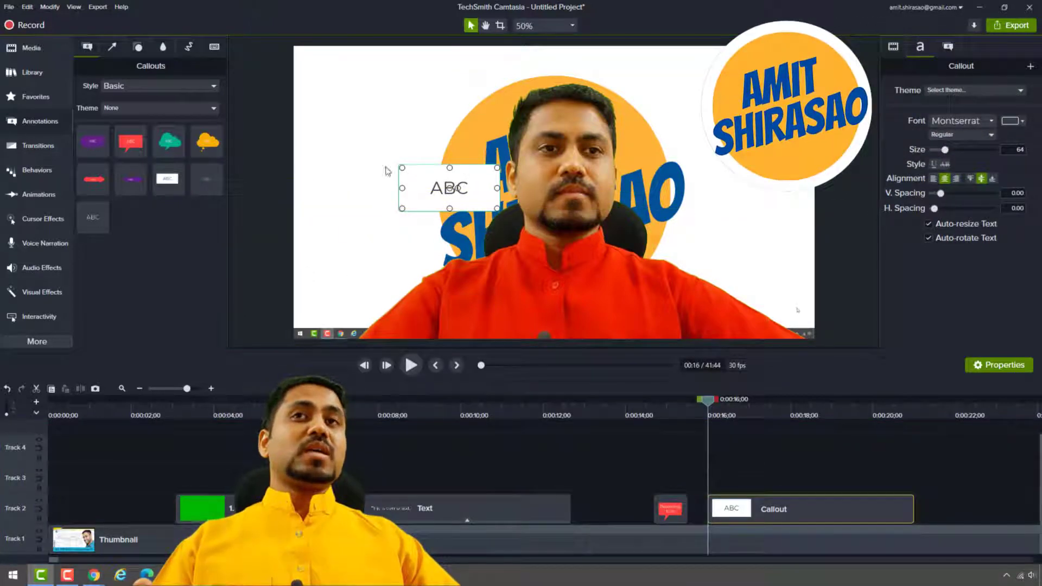
left_click(948, 46)
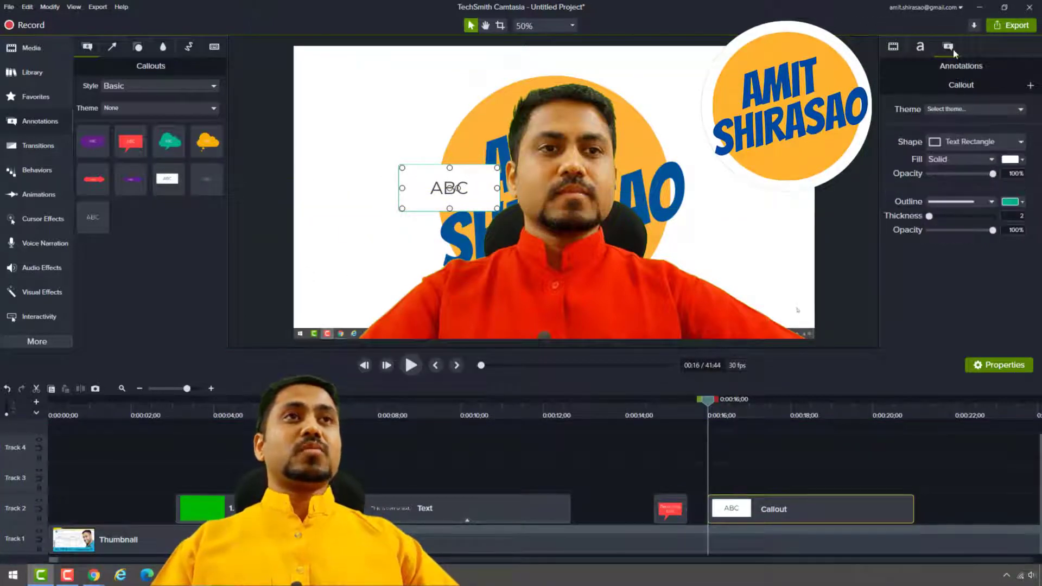
left_click_drag(931, 217, 916, 221)
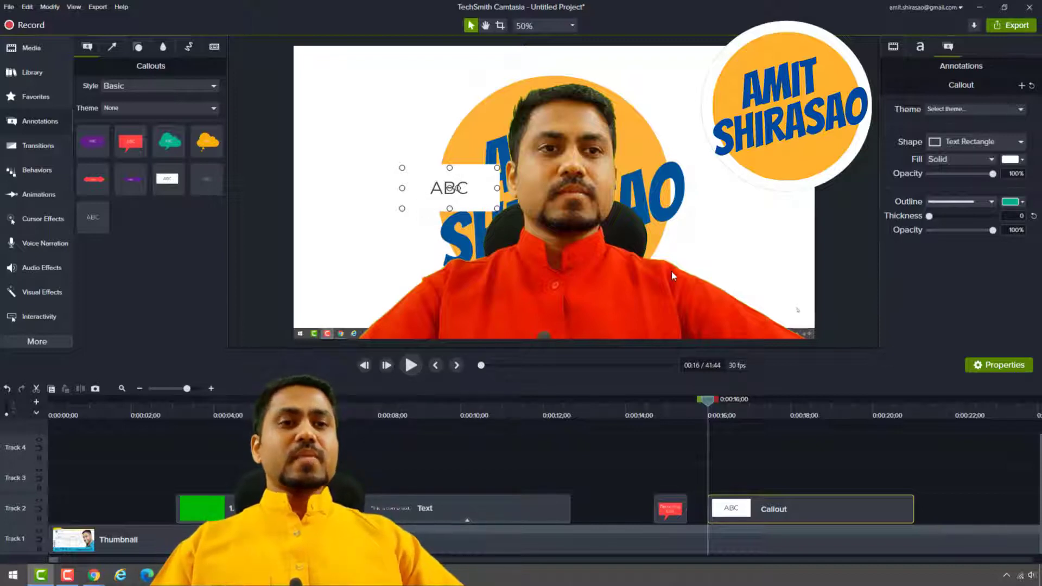
key("Delete")
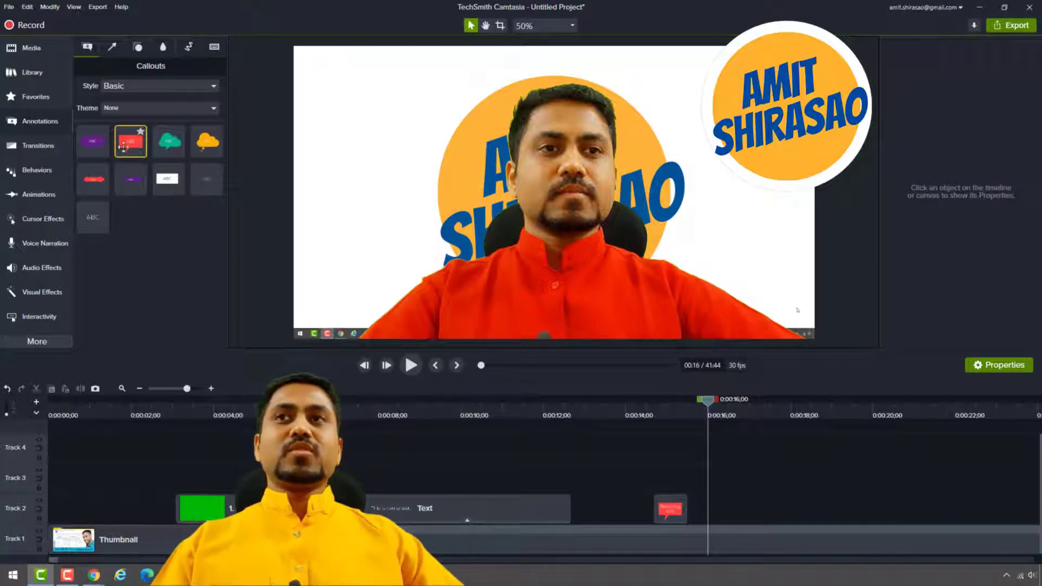
Add a red speech bubble callout at 16 seconds and sample the logo's orange as its fill colour.
left_click_drag(123, 147, 475, 171)
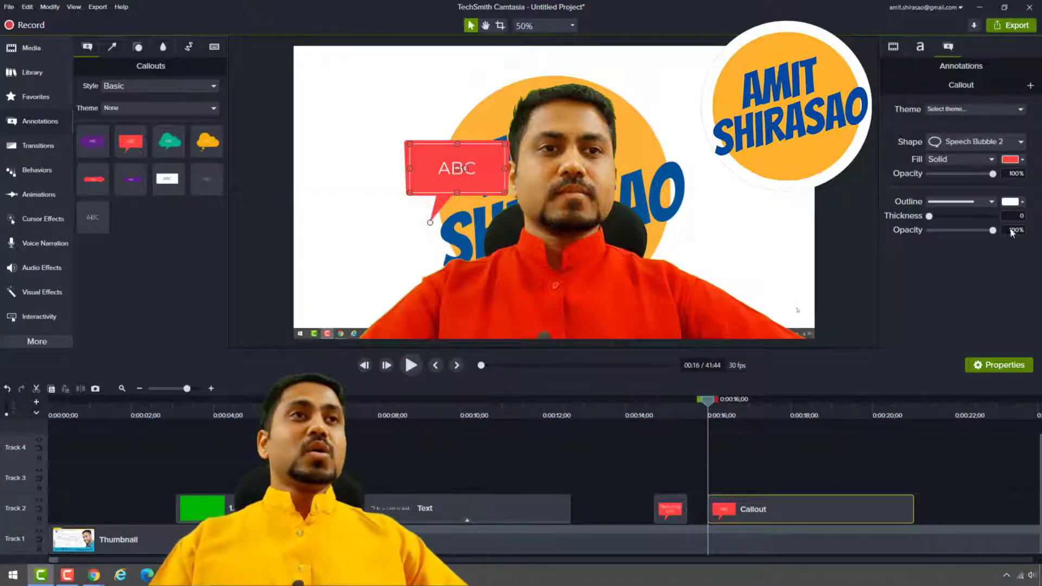
left_click(1022, 159)
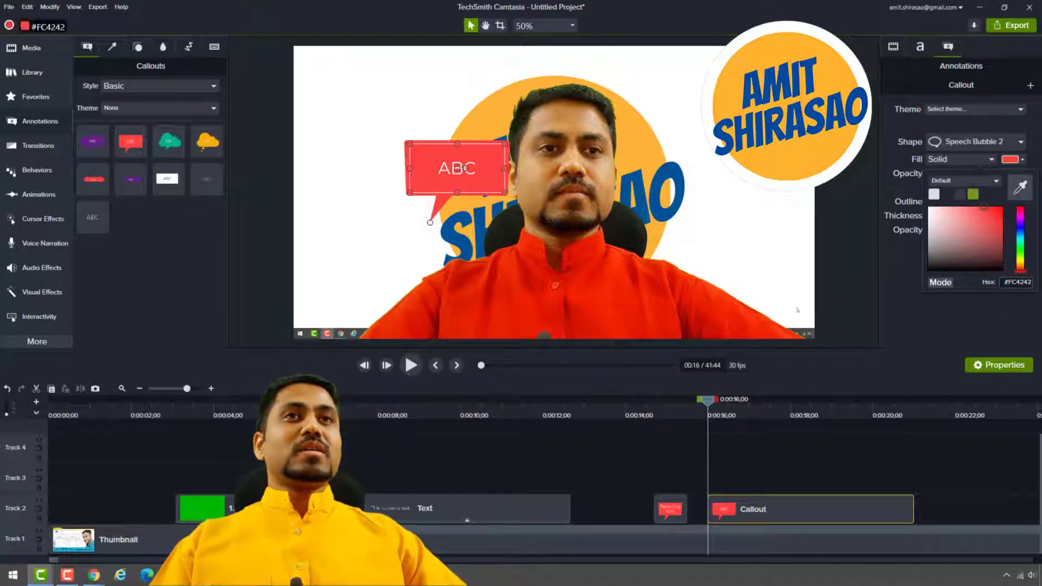
left_click(1024, 181)
left_click(645, 145)
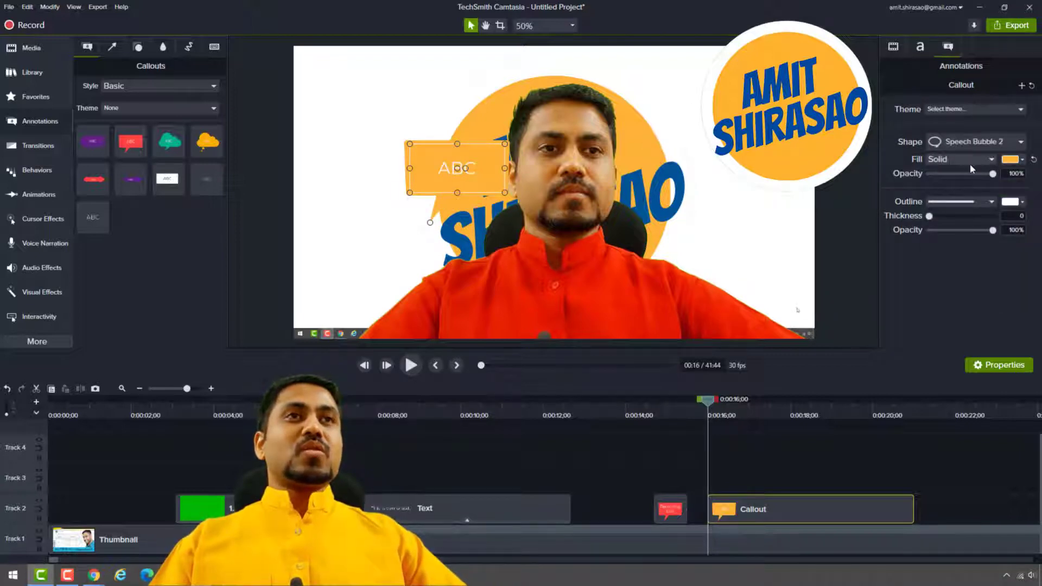
Set the speech bubble's font colour to the logo's blue, #015196, by sampling it from the canvas.
left_click(919, 46)
left_click(1013, 122)
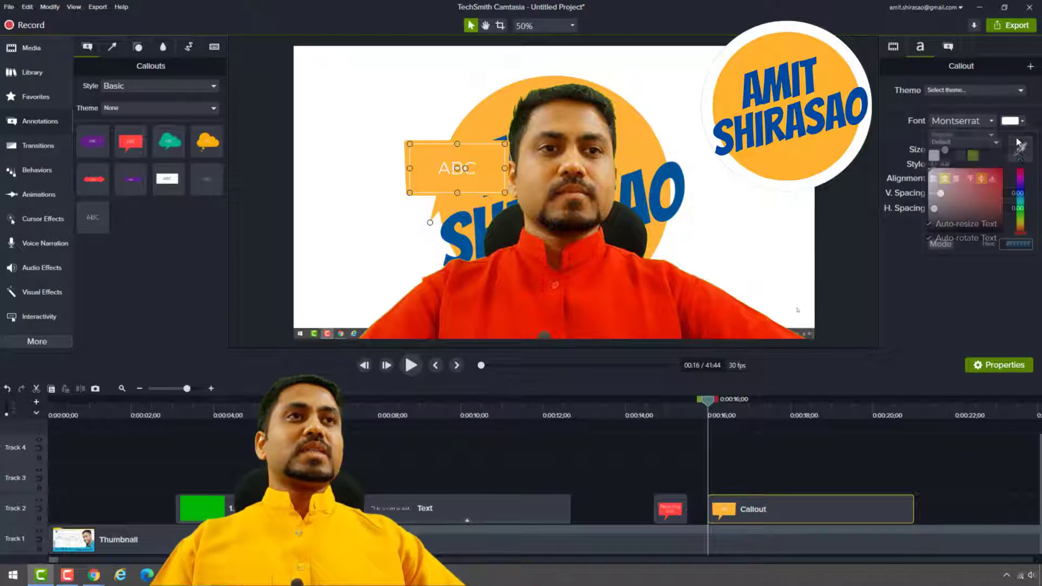
left_click(1023, 142)
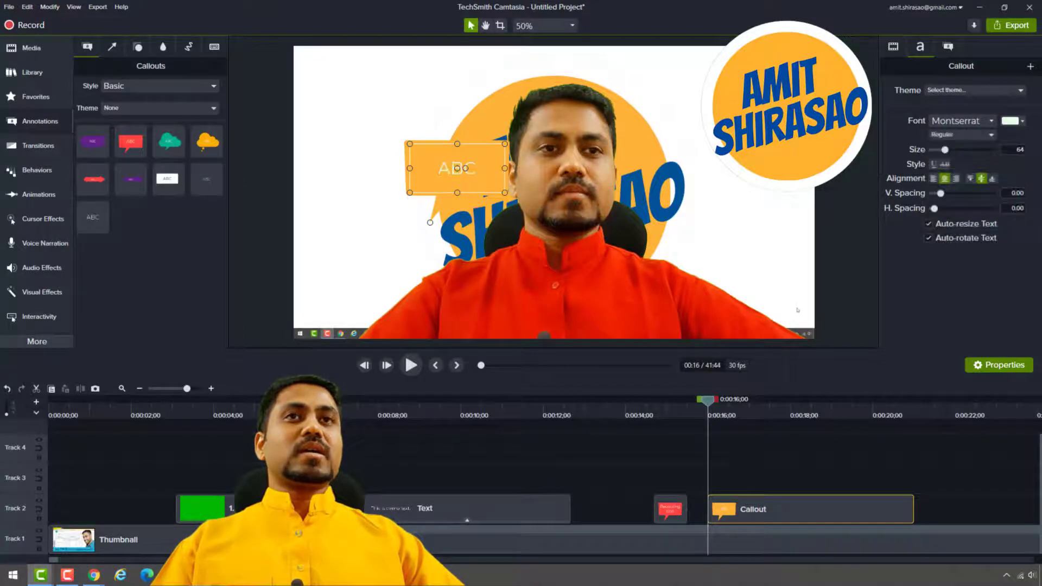
left_click(680, 168)
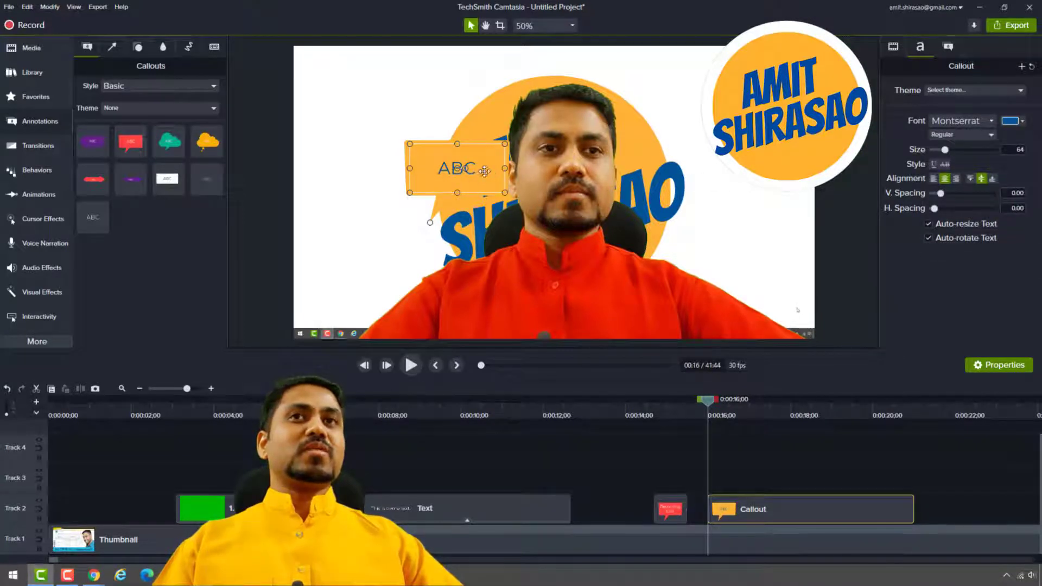
Move the orange speech bubble so it points at the recorder's taskbar icon, and delete it.
left_click_drag(475, 188, 383, 278)
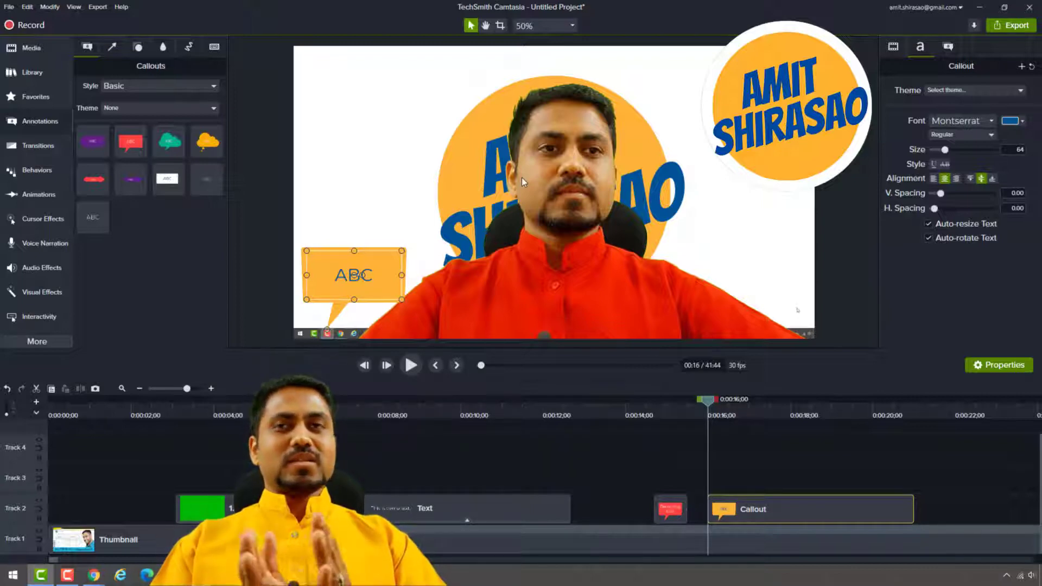
left_click_drag(388, 255, 386, 256)
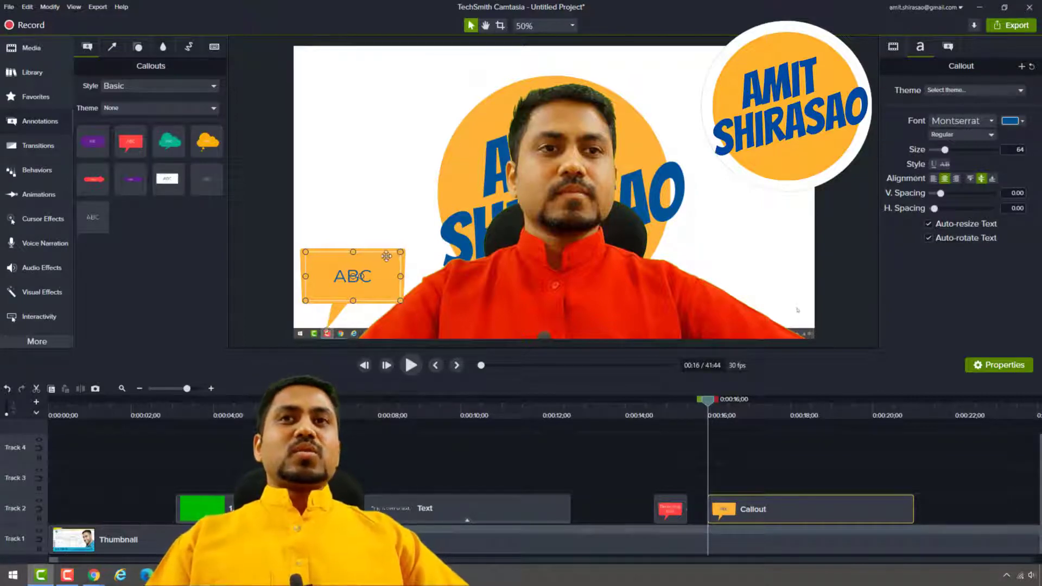
key("Delete")
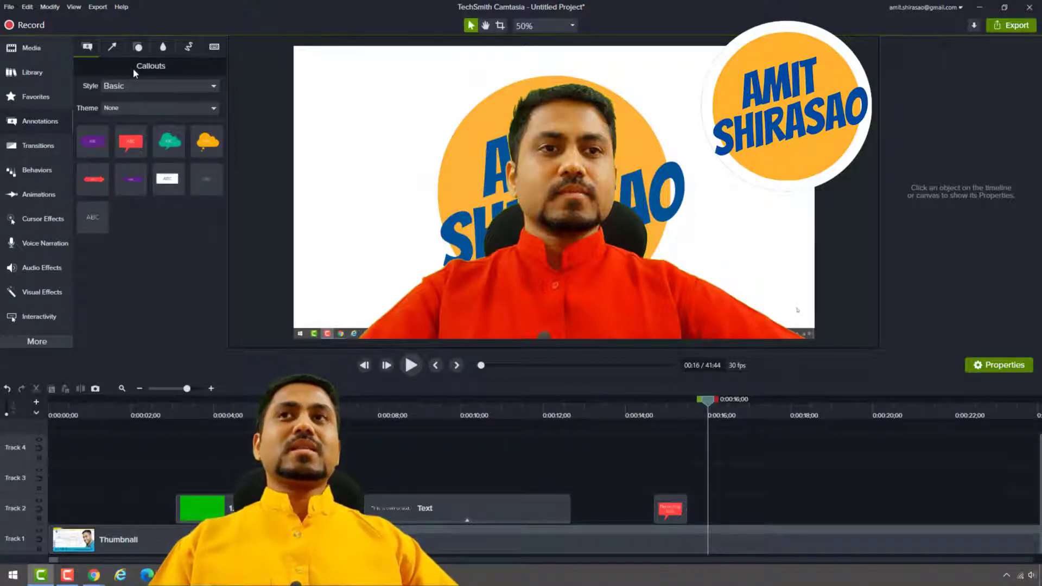
Add a green arrow beside the presenter at 16 seconds and play the timeline from just before it.
left_click(110, 49)
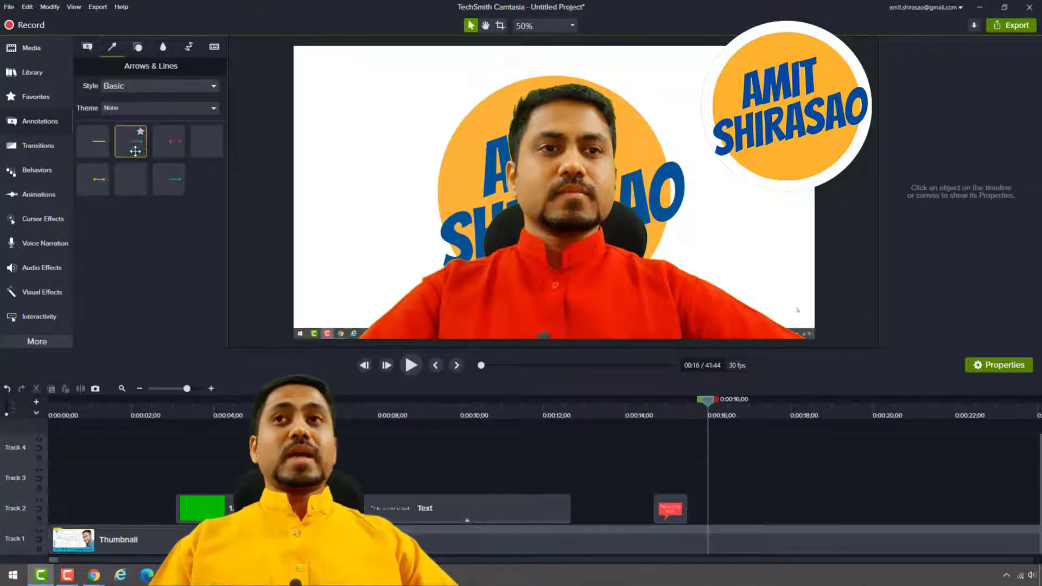
left_click_drag(128, 150, 384, 172)
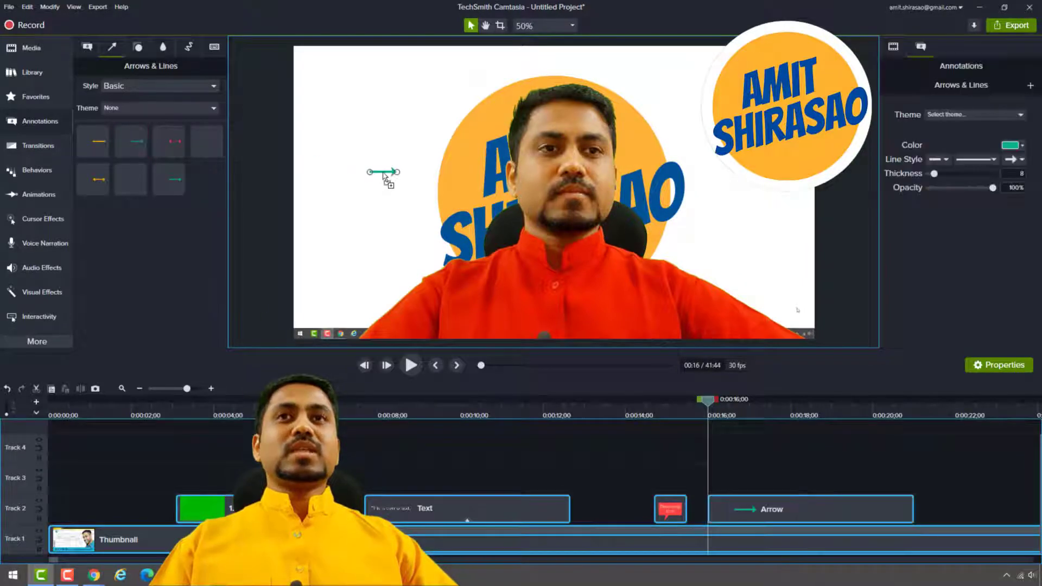
left_click(697, 406)
key("space")
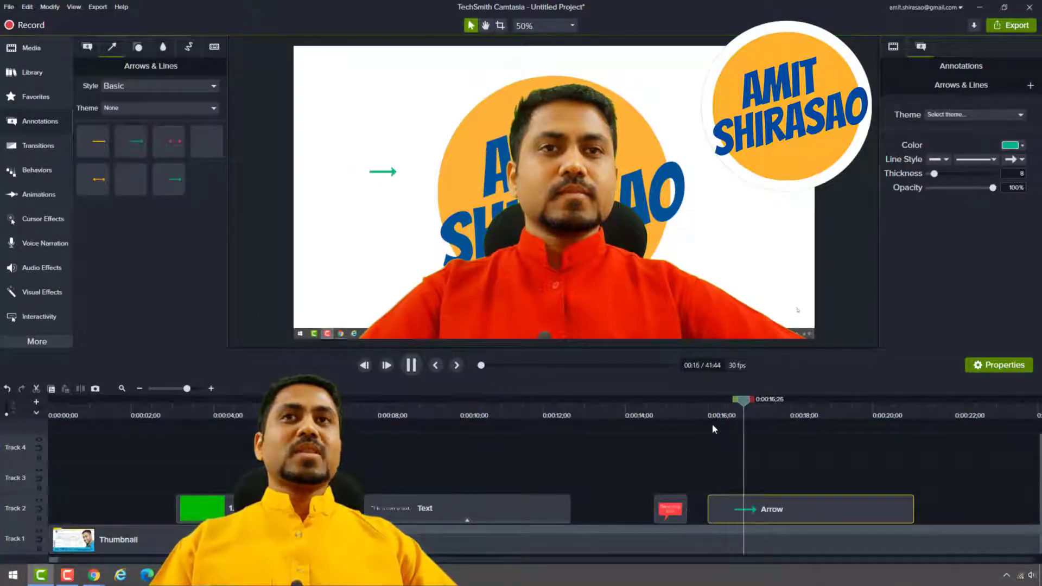
key("space")
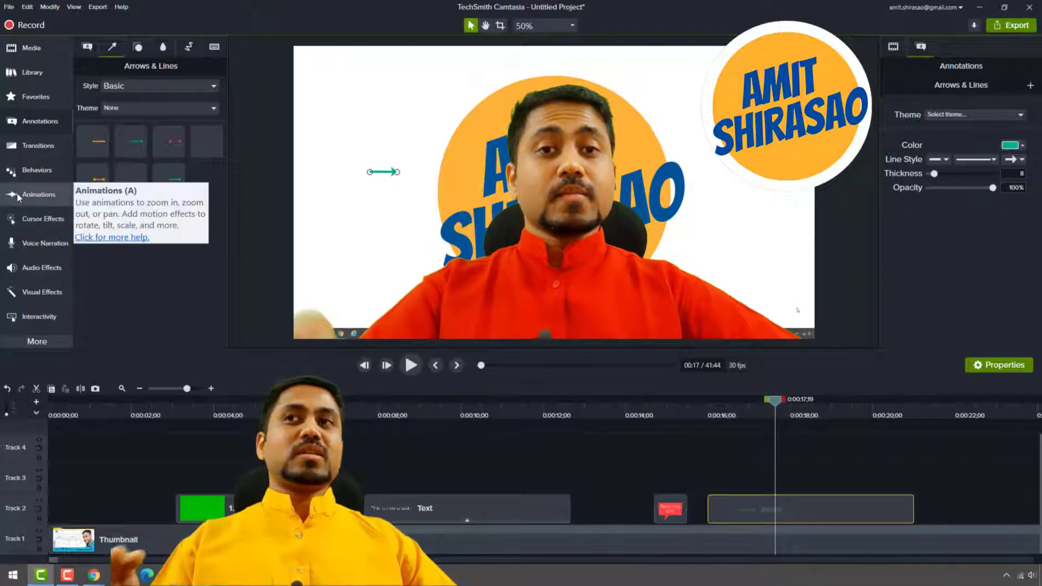
Add a red star above the arrow and a plain ABC text callout over it, shrinking the text box to font size 50.
left_click(138, 46)
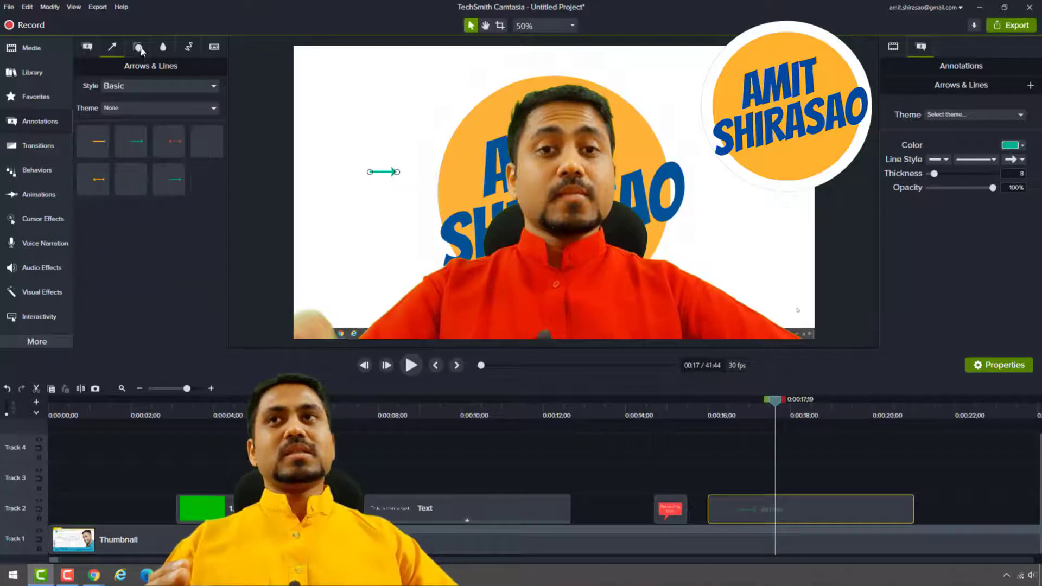
left_click_drag(128, 142, 397, 121)
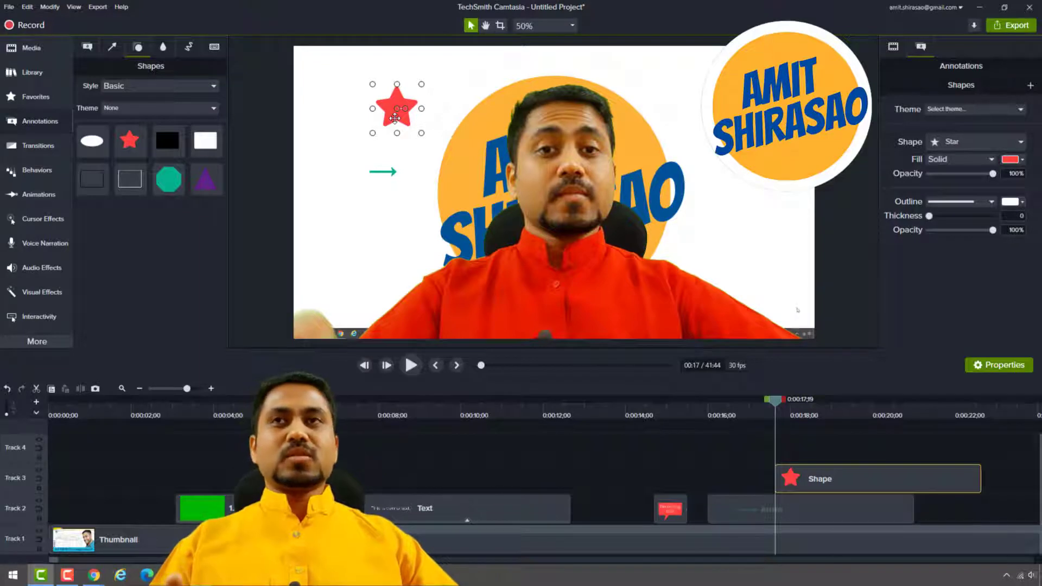
left_click(87, 47)
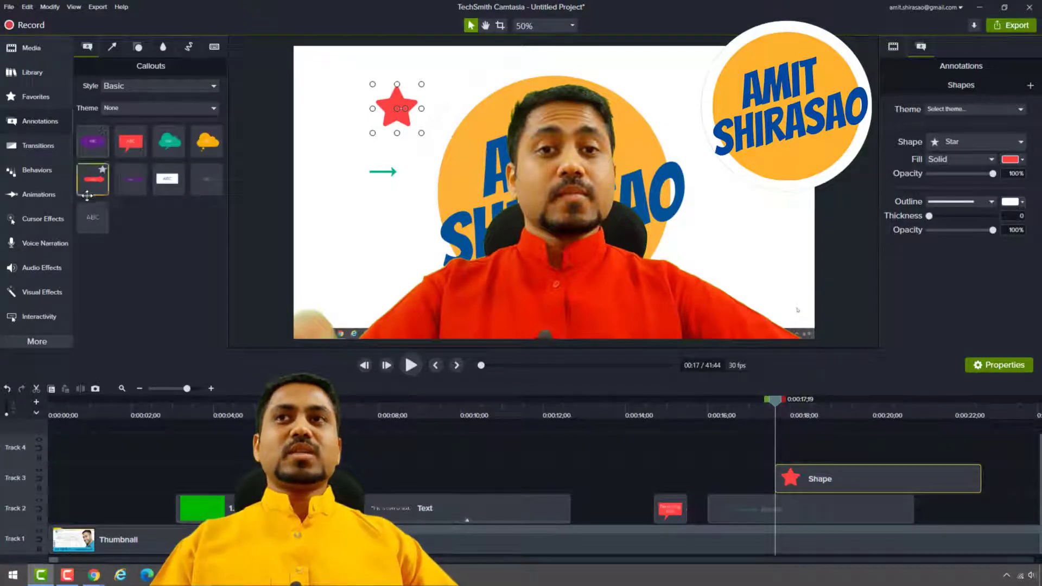
left_click_drag(87, 196, 397, 108)
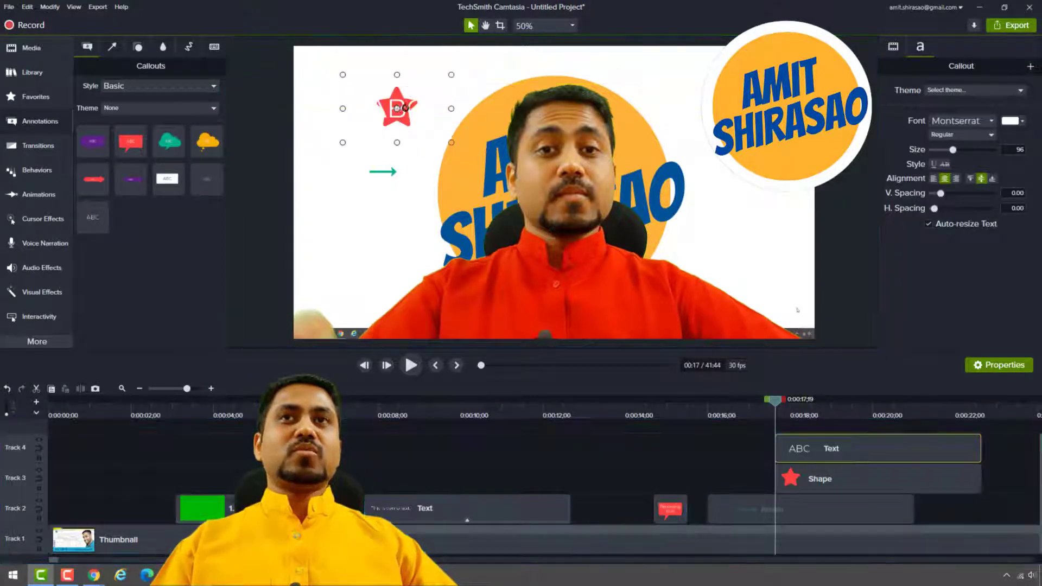
left_click_drag(451, 144, 372, 97)
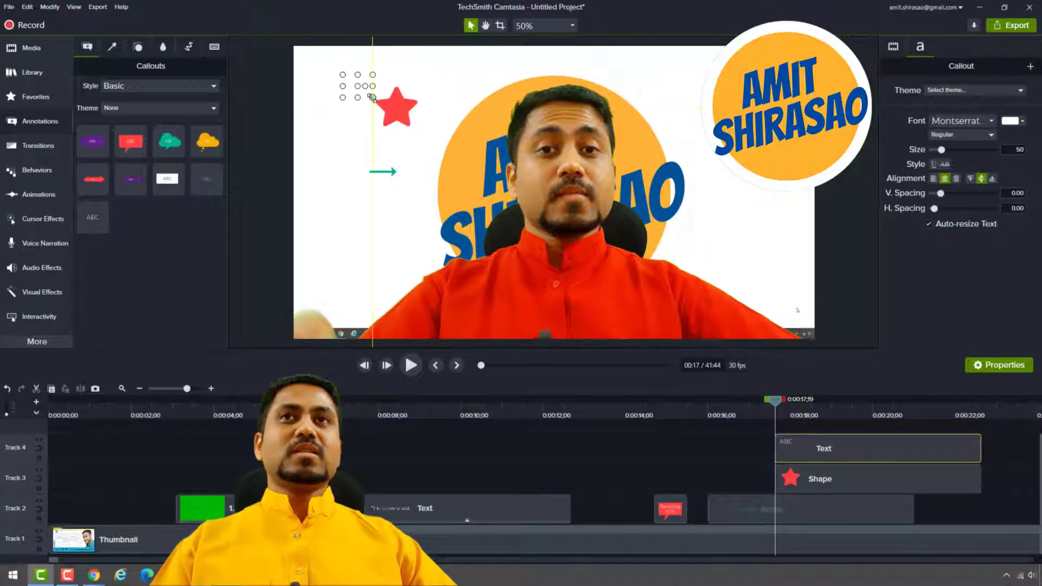
Enlarge the star, place it at the arrow's tip, and centre the ABC text on the star.
left_click(386, 124)
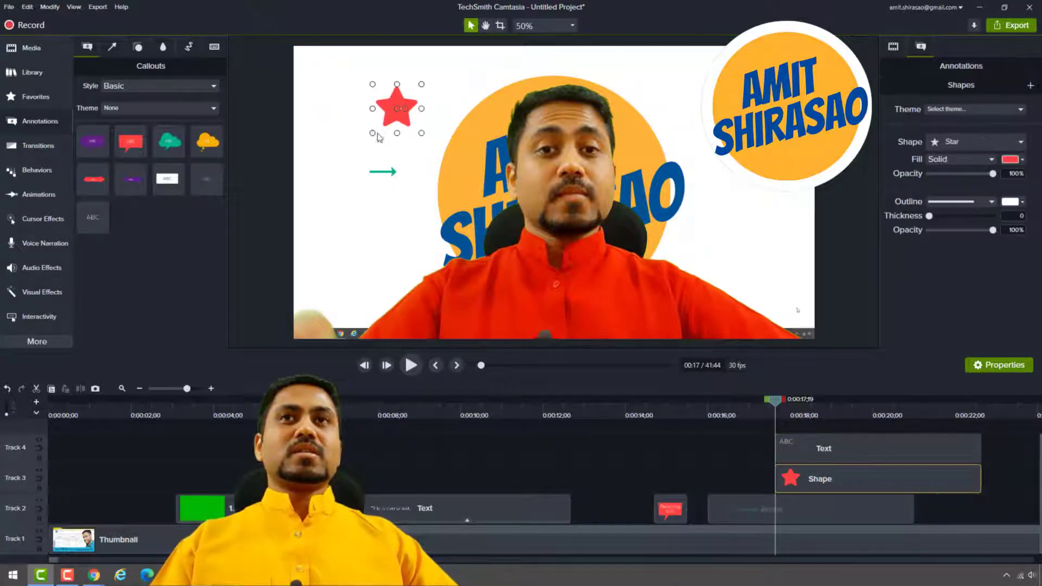
left_click_drag(369, 136, 322, 156)
left_click_drag(364, 118, 439, 158)
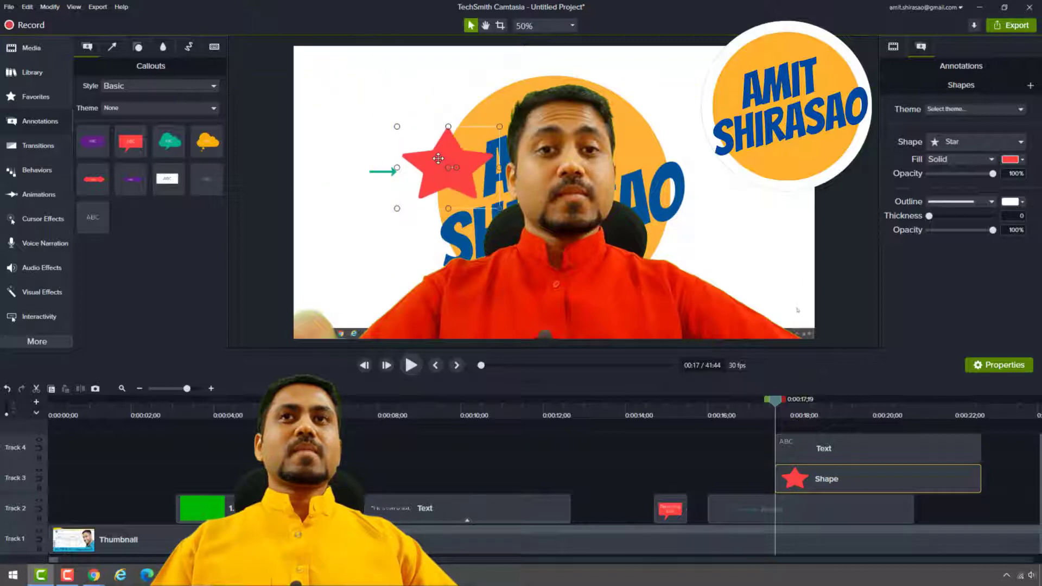
left_click(367, 87)
left_click_drag(356, 90, 446, 172)
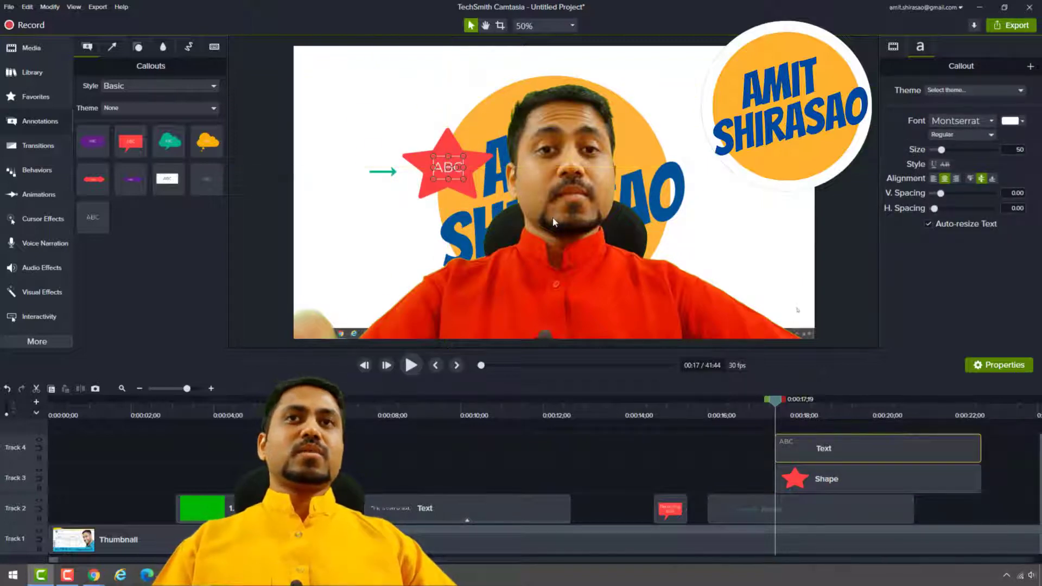
Add a blur annotation over the presenter's face starting at about 14 seconds and play the timeline from there.
left_click(711, 147)
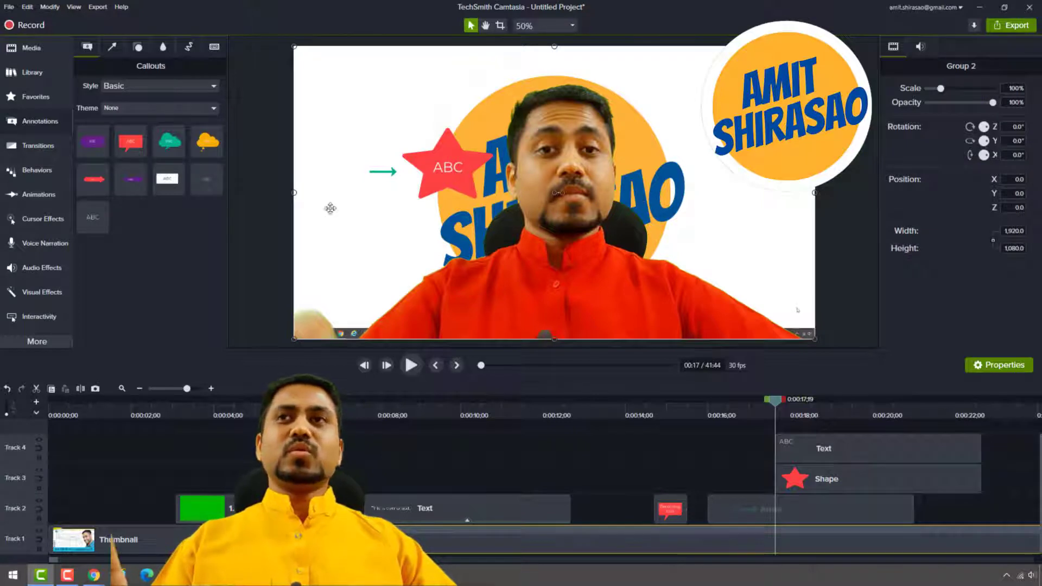
left_click(162, 47)
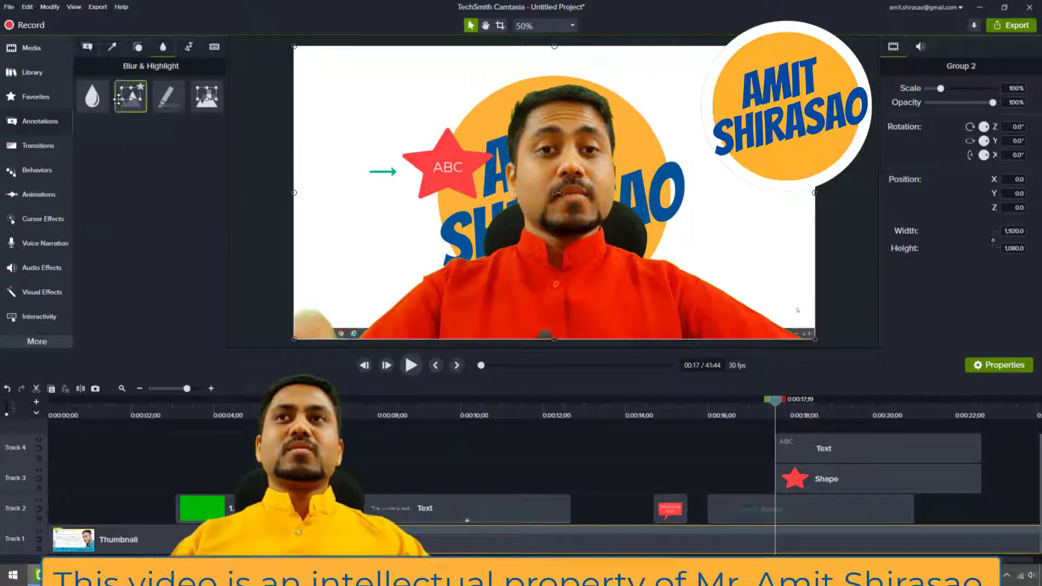
left_click_drag(92, 96, 629, 442)
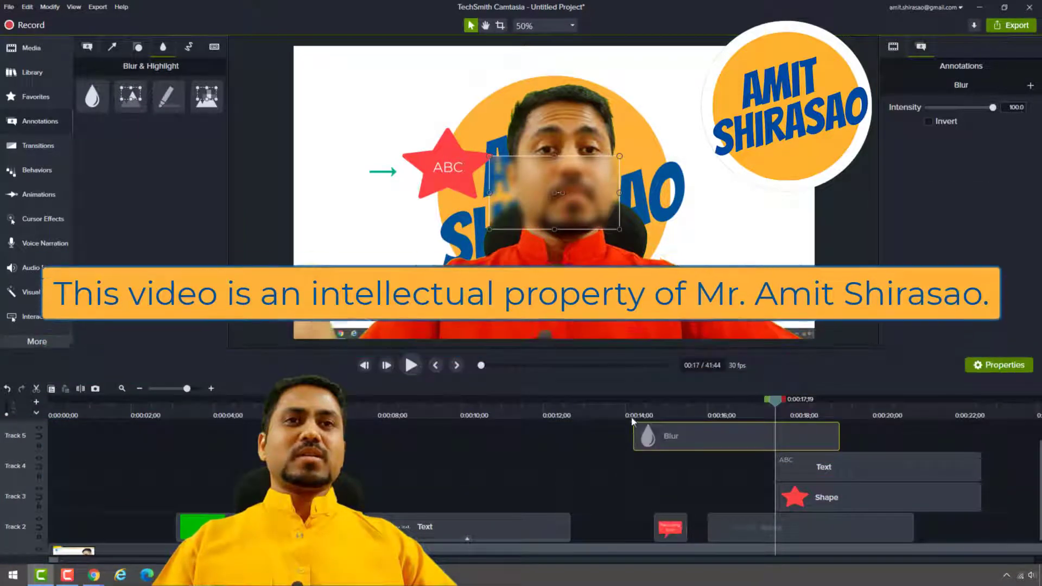
left_click(628, 416)
key("space")
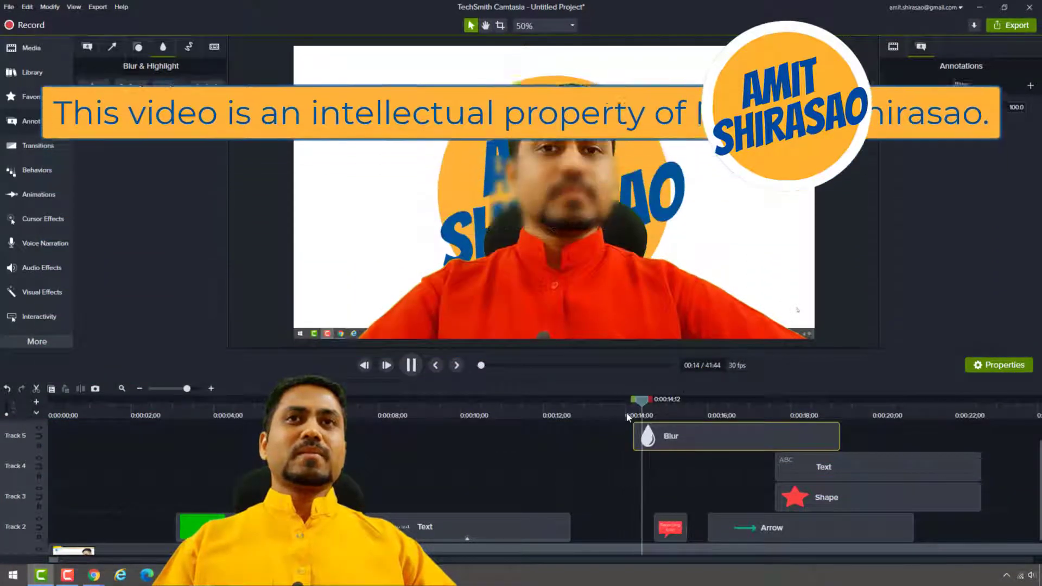
key("space")
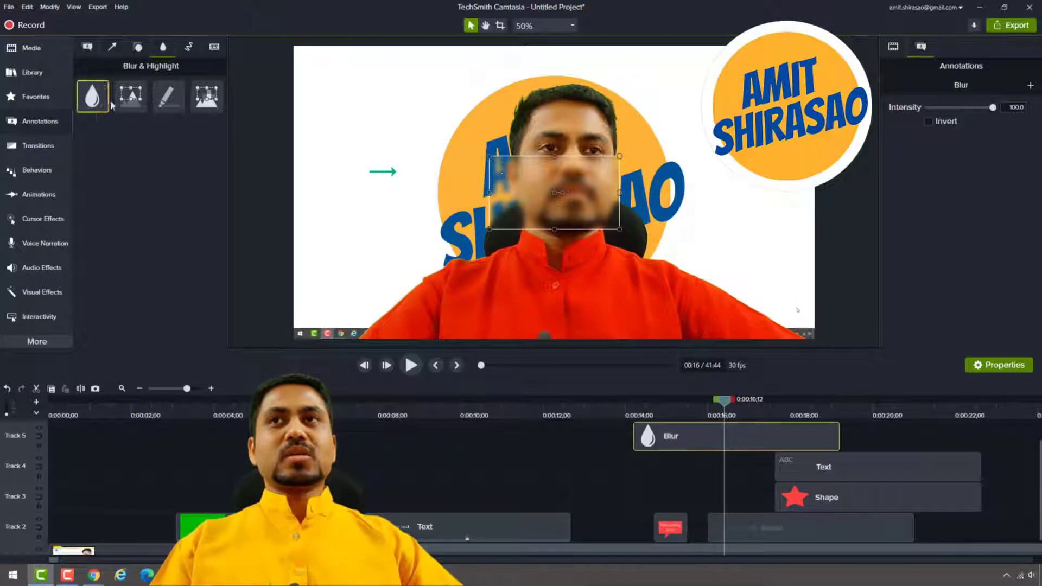
Add a spotlight on the presenter's shirt at 16 seconds, delete the blur, text, star, arrow and bubble clips, and move the spotlight clip to Track 3.
left_click_drag(131, 96, 529, 293)
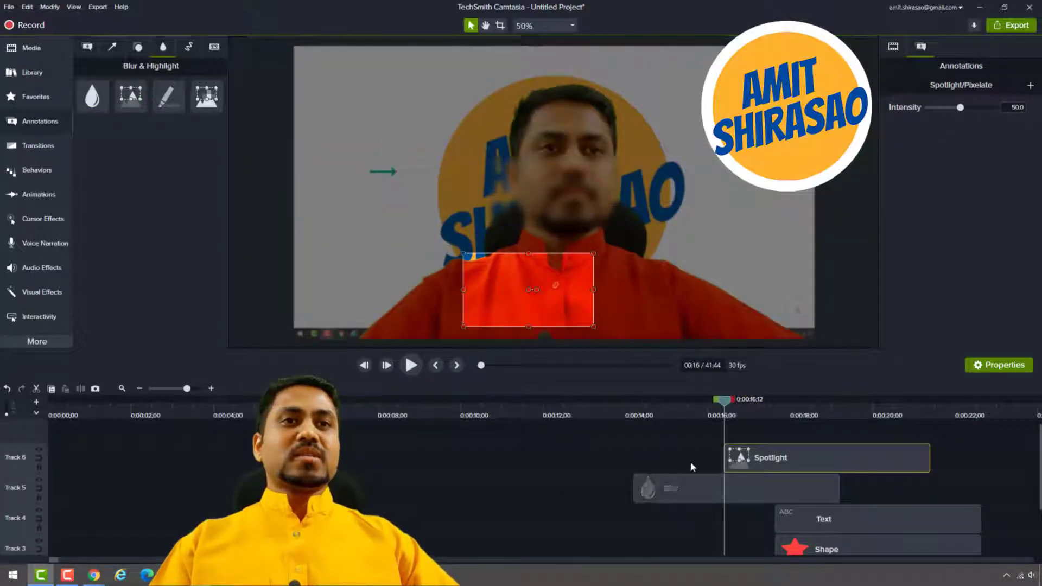
left_click_drag(624, 486, 933, 562)
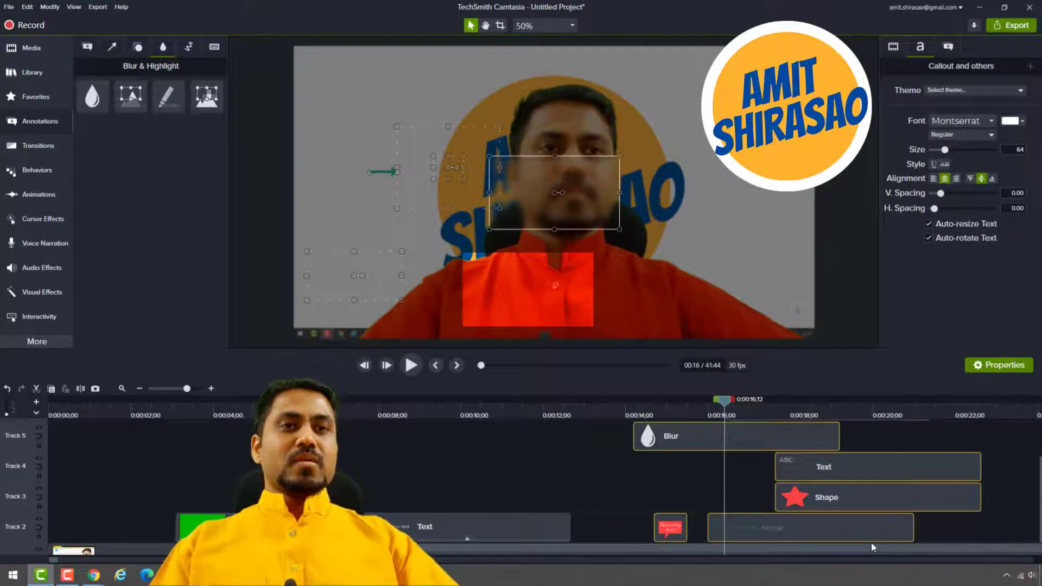
key("Delete")
scroll(836, 526, "up", 2)
left_click_drag(796, 464, 754, 561)
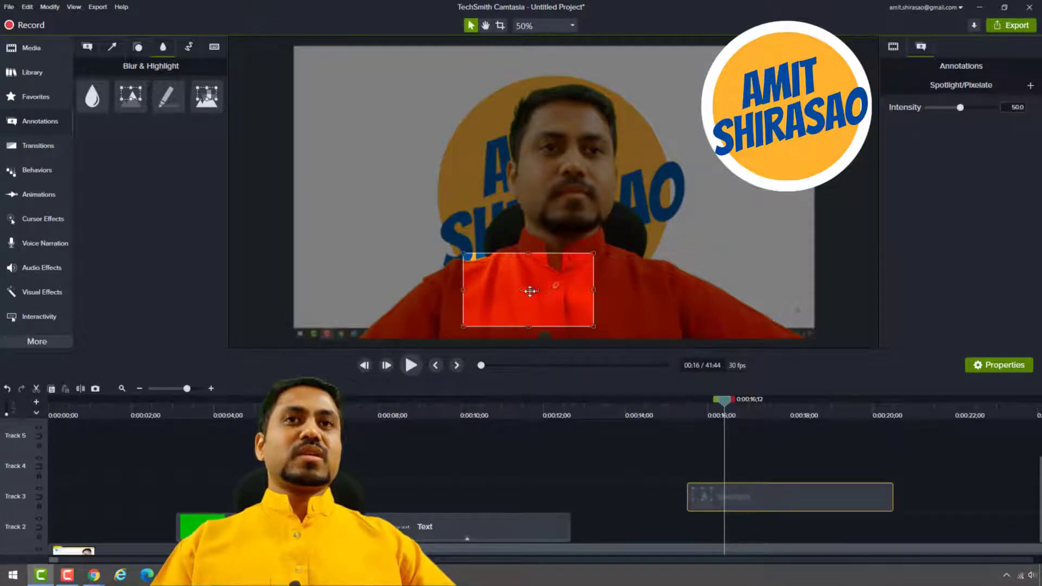
Move the spotlight over the presenter's face, shrink it to an eye-level strip, try intensities of 75.8 and 55.8, and delete it.
left_click_drag(529, 291, 566, 142)
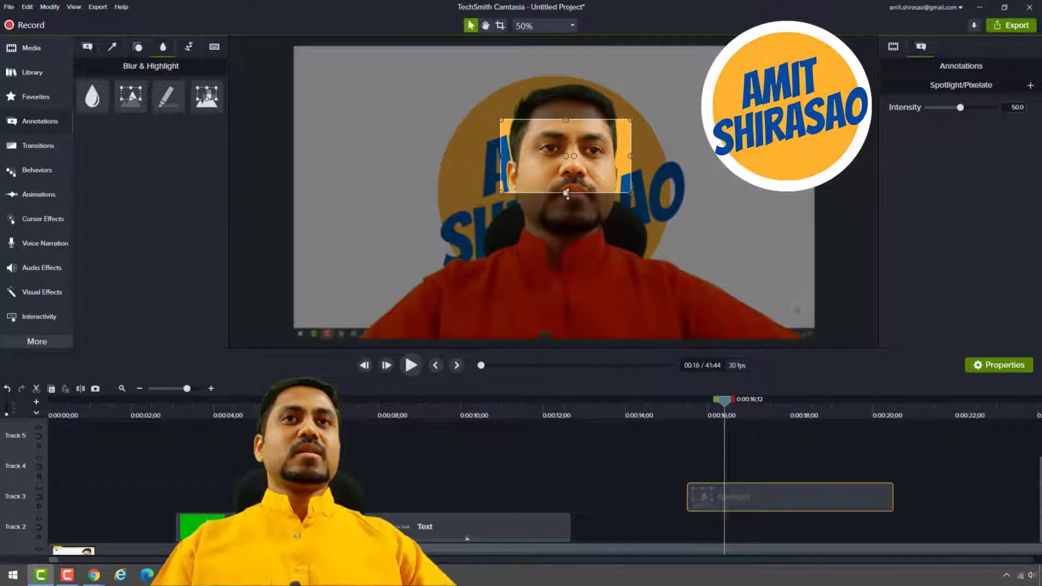
left_click_drag(566, 193, 568, 160)
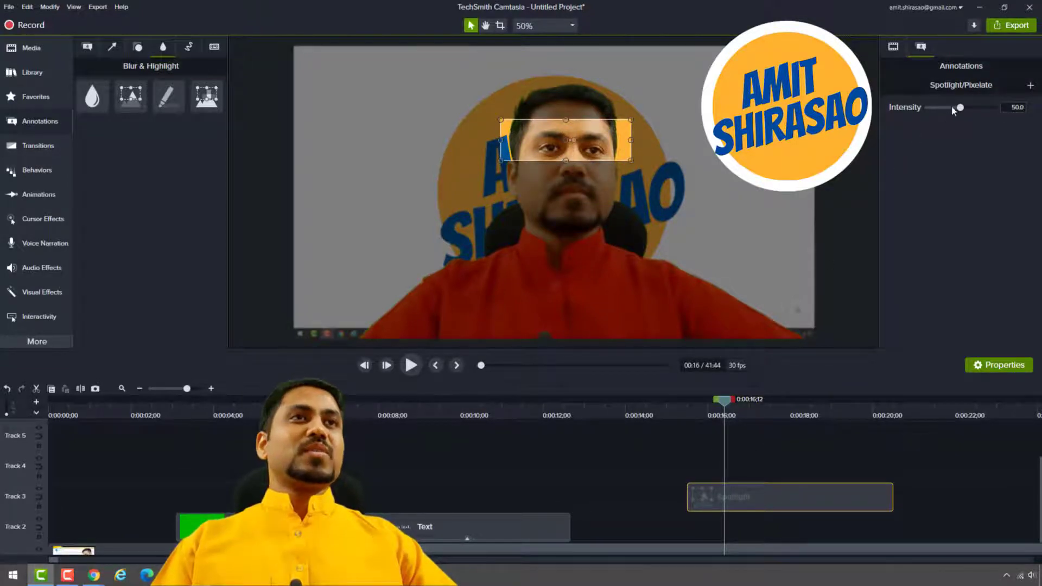
left_click_drag(963, 109, 978, 112)
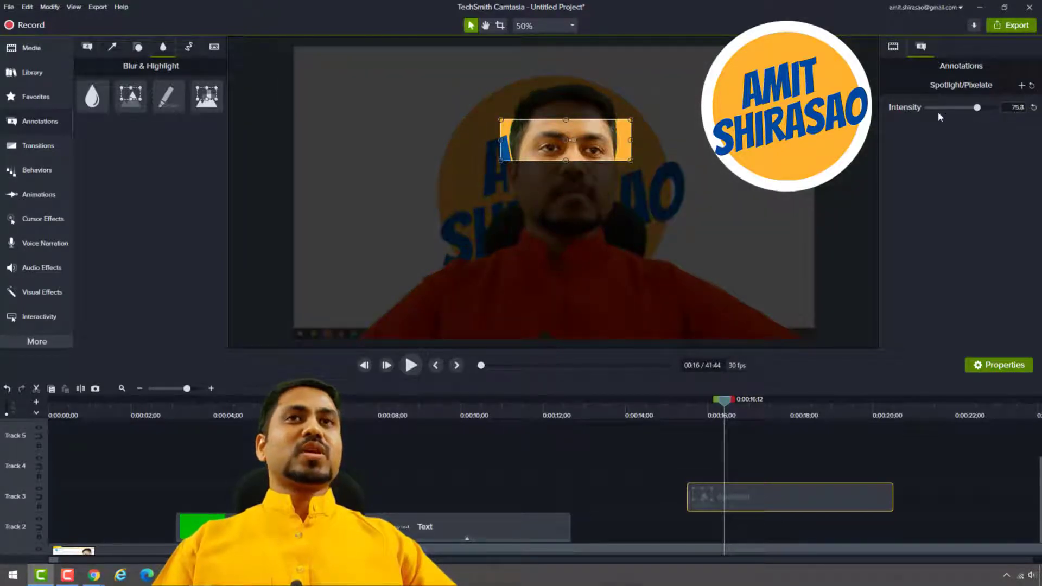
left_click_drag(939, 113, 965, 114)
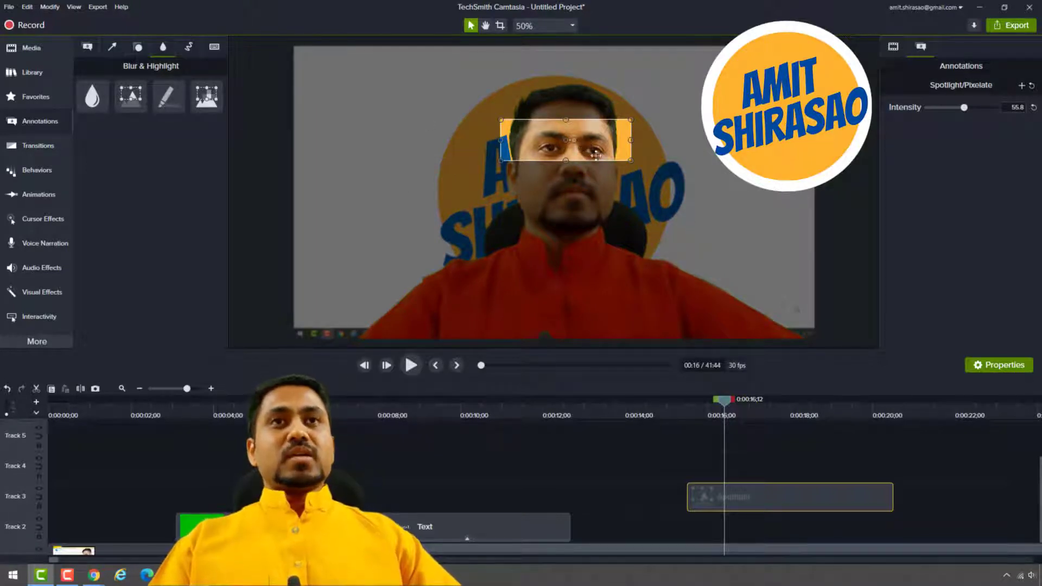
key("Delete")
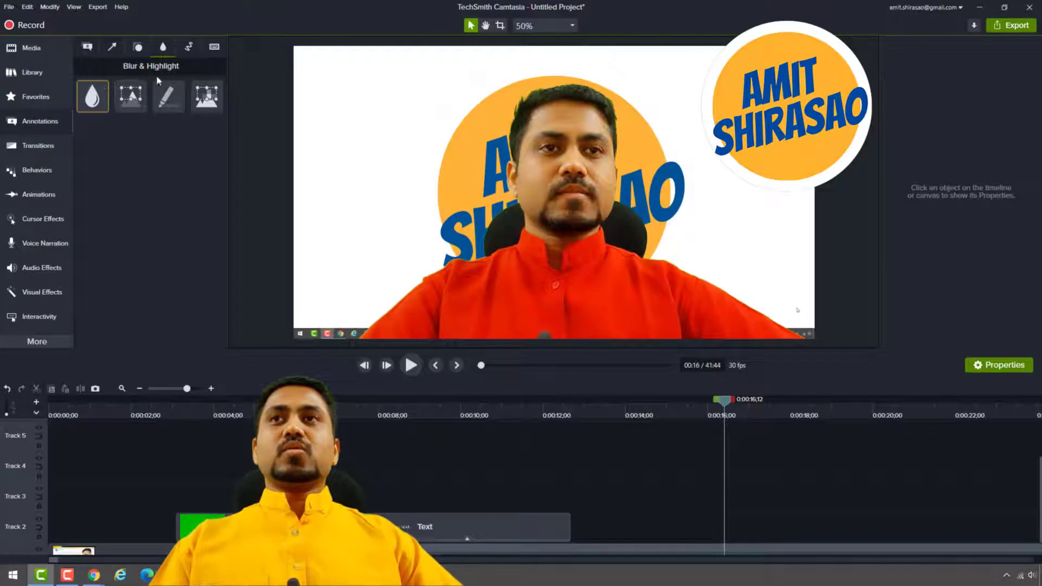
Try a yellow highlighter beside the presenter and a pixelate area over the background logo, deleting each one.
mouse_move(168, 96)
left_mouse_down()
mouse_move(260, 167)
mouse_move(601, 288)
mouse_move(734, 167)
mouse_move(730, 109)
left_mouse_up()
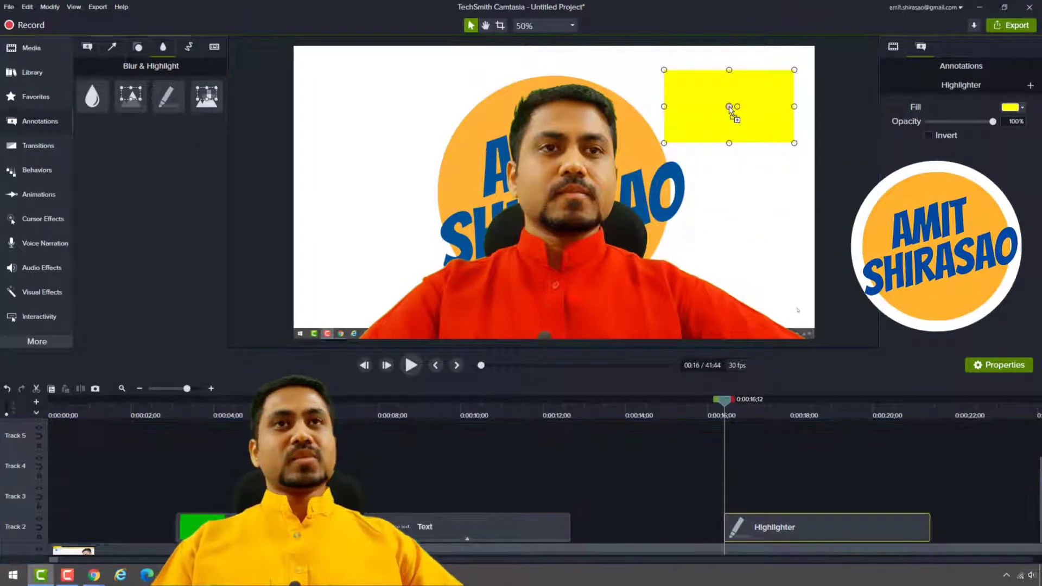
key("Delete")
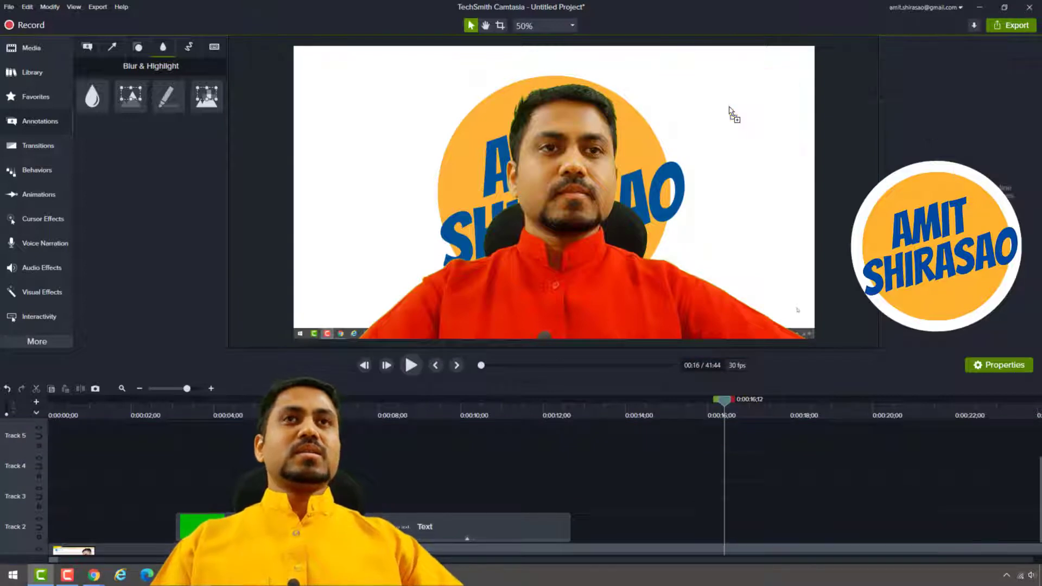
left_click_drag(207, 96, 696, 194)
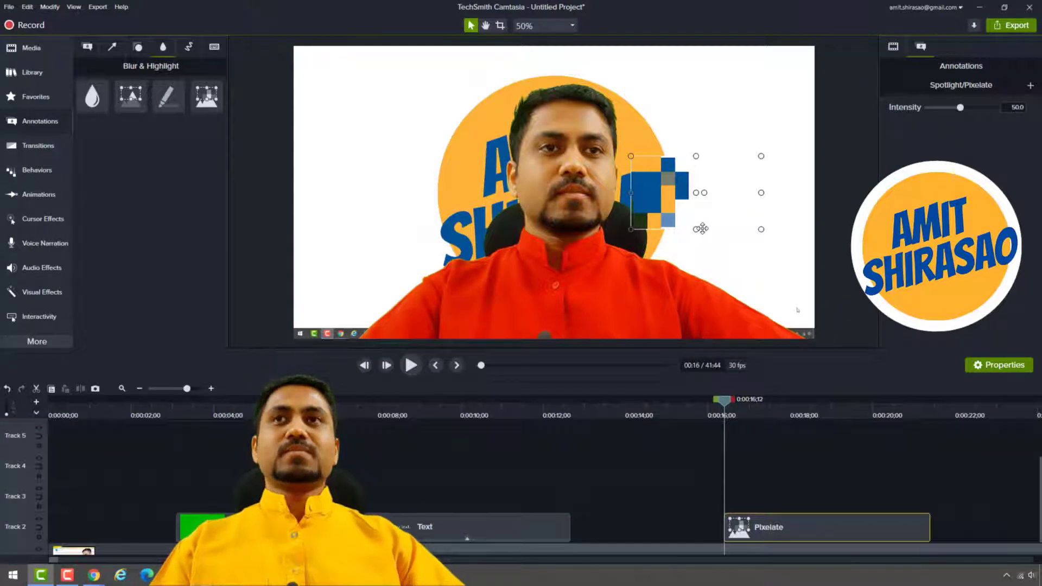
key("Delete")
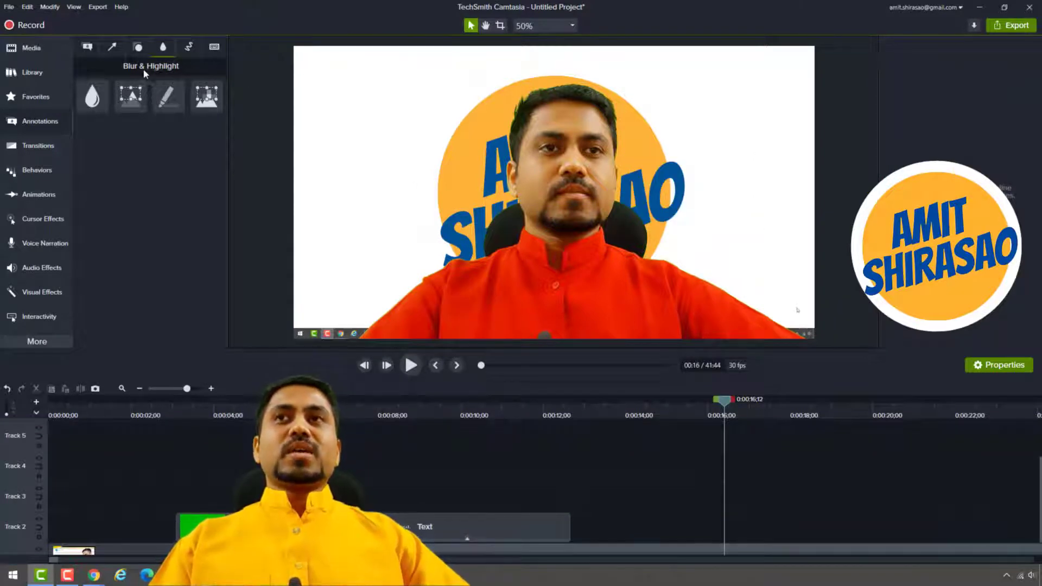
Add a red circle sketch motion annotation at 16 seconds and place it above the presenter's shoulder, beside the head.
left_click(189, 50)
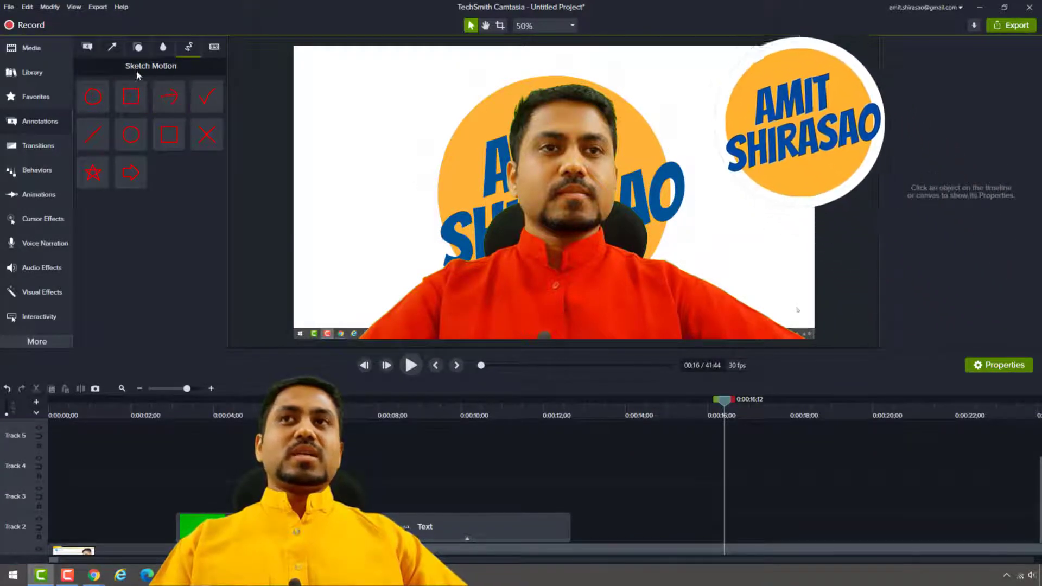
mouse_move(93, 96)
left_mouse_down()
mouse_move(430, 135)
mouse_move(423, 152)
mouse_move(397, 152)
left_mouse_up()
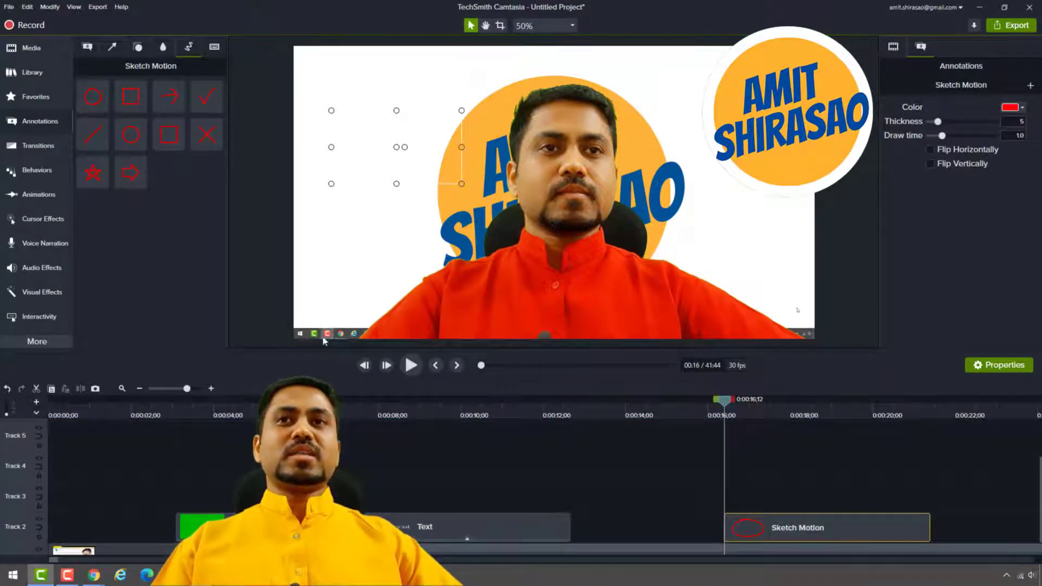
mouse_move(360, 168)
left_mouse_down()
mouse_move(338, 313)
mouse_move(321, 326)
mouse_move(375, 217)
mouse_move(406, 117)
left_mouse_up()
Open Group 2 and add a custom animation to the screen recording clip ending at the 16-second playhead.
scroll(720, 466, "down", 1)
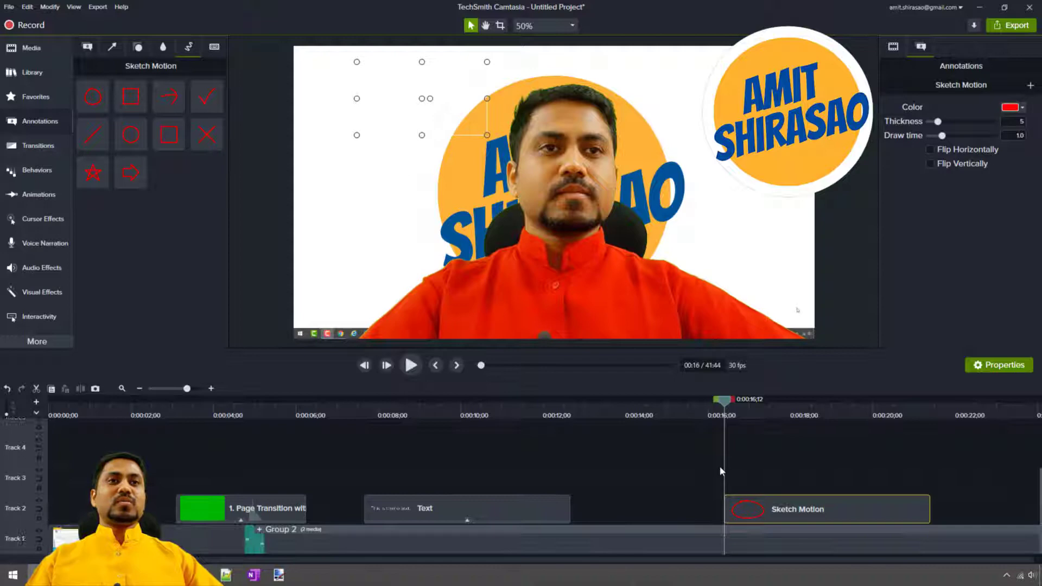
double_click(716, 529)
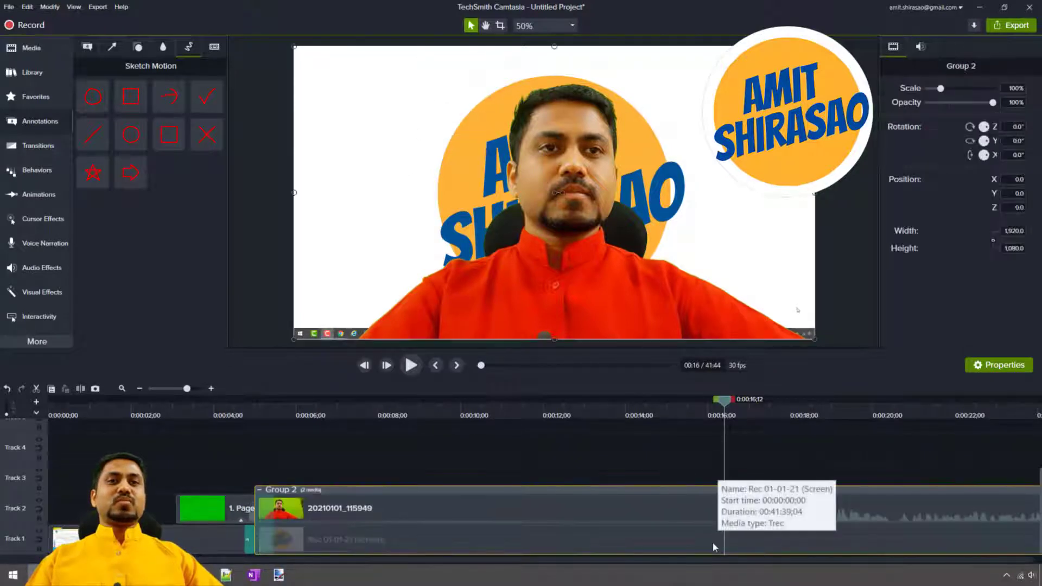
left_click(713, 544)
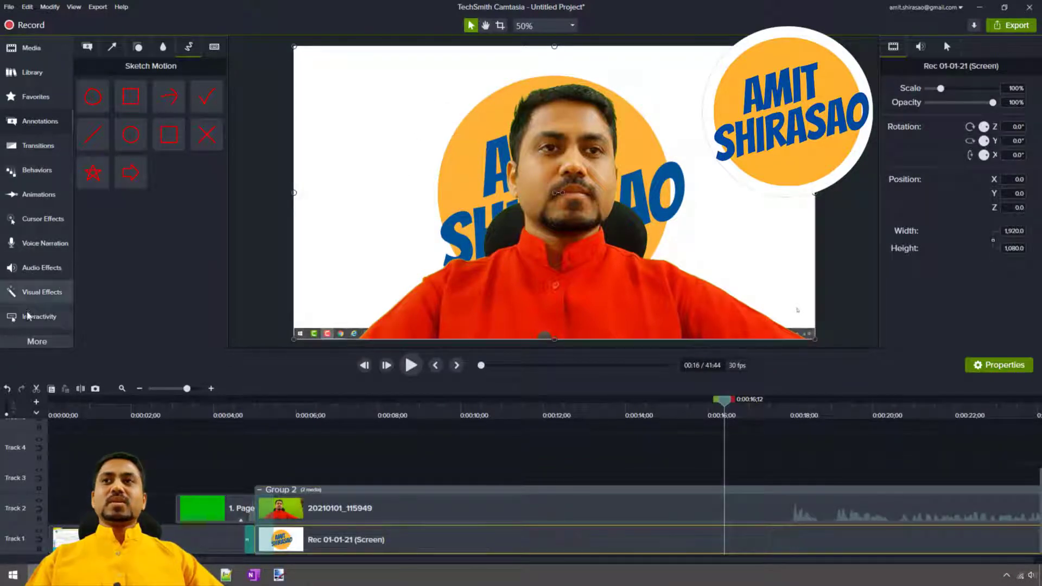
left_click(41, 268)
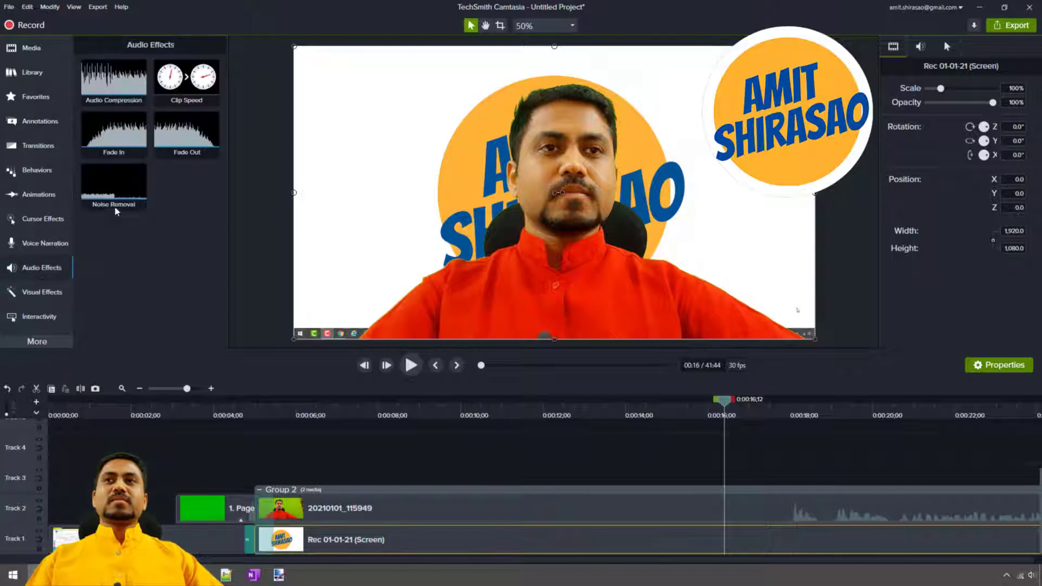
left_click(41, 292)
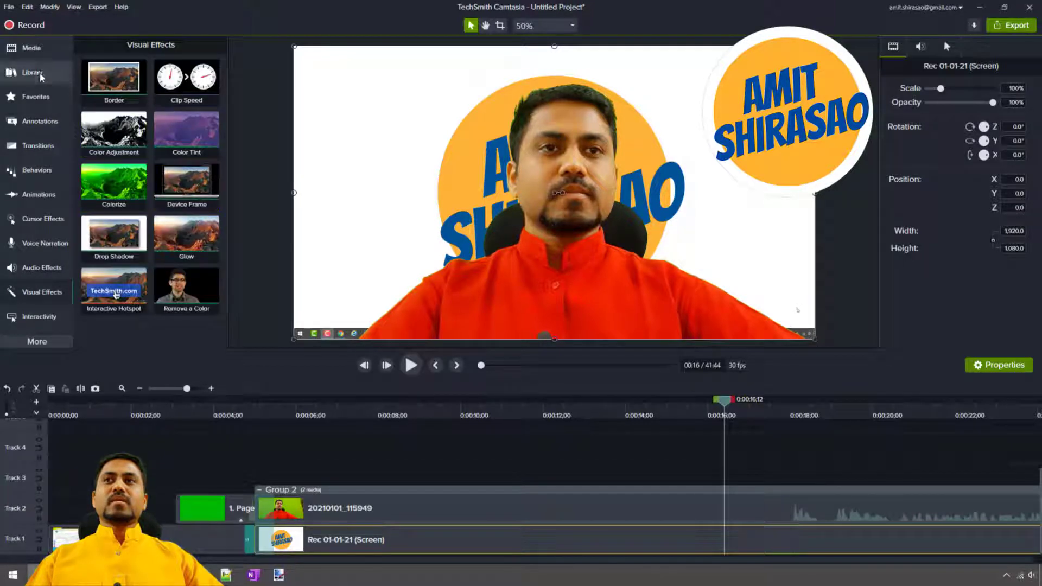
left_click(37, 194)
left_click_drag(122, 116, 721, 541)
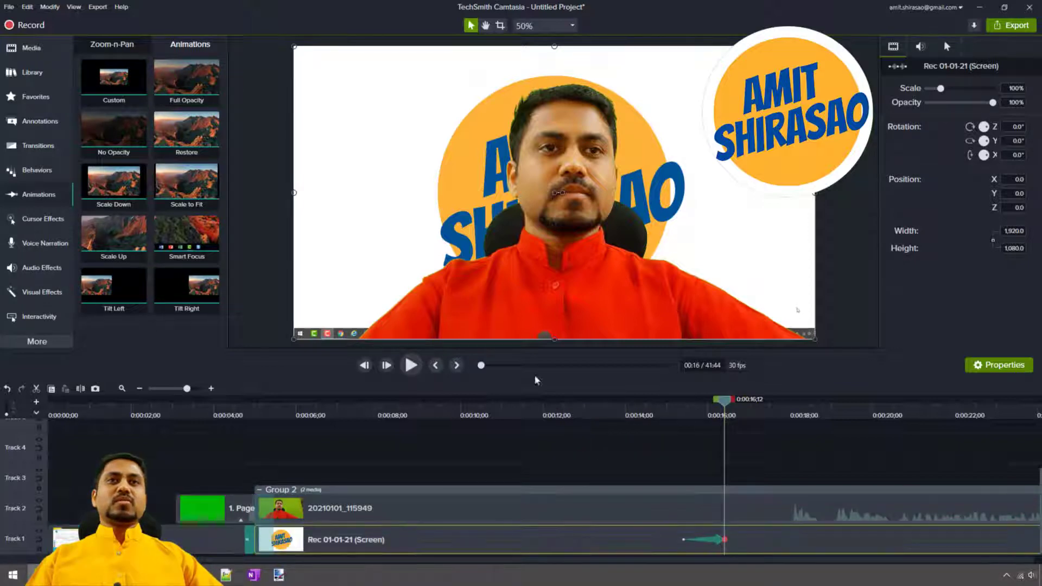
Scale the screen recording up to 346.1% and reposition it so the enlarged taskbar icons sit along the frame's lower edge.
left_click_drag(815, 46, 1040, 16)
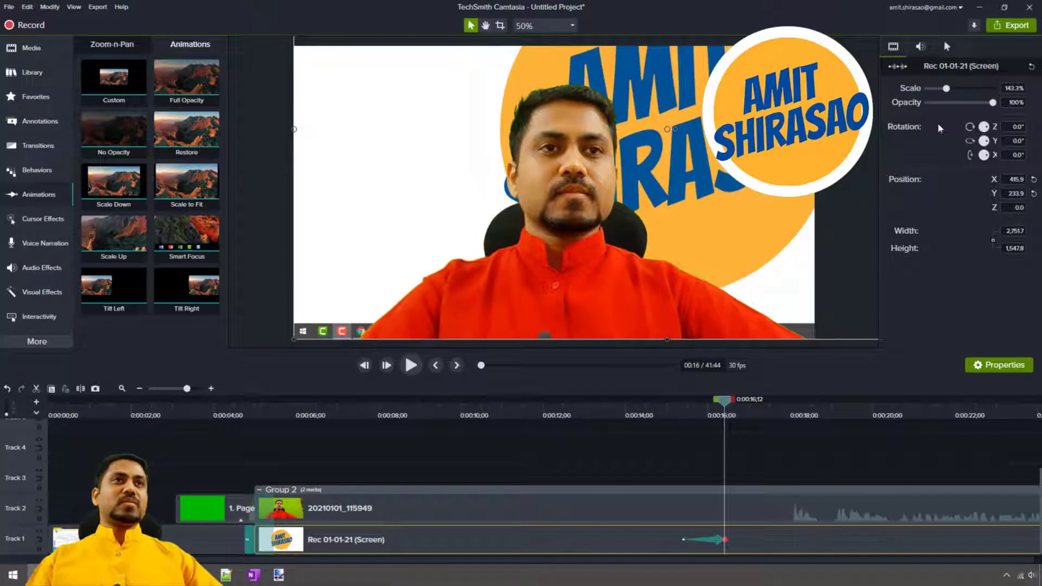
left_click_drag(947, 88, 972, 88)
left_click_drag(378, 240, 485, 147)
left_click_drag(327, 248, 467, 142)
left_click_drag(340, 288, 567, 73)
left_click_drag(351, 242, 392, 271)
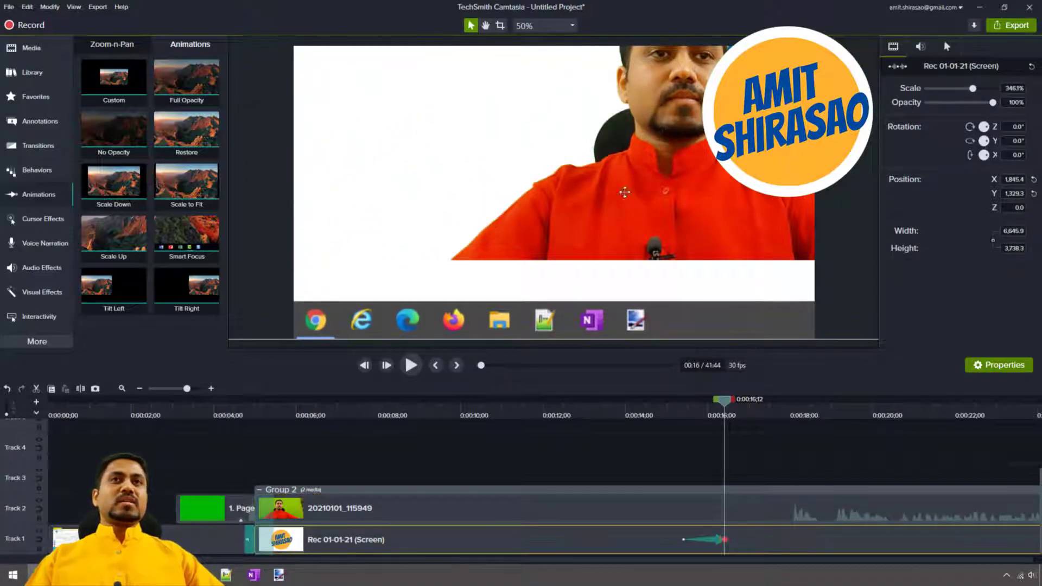
Shrink the presenter clip to 75.7% in the frame's lower-right corner and shift the screen recording to reveal the recorder's taskbar icon.
left_click(651, 153)
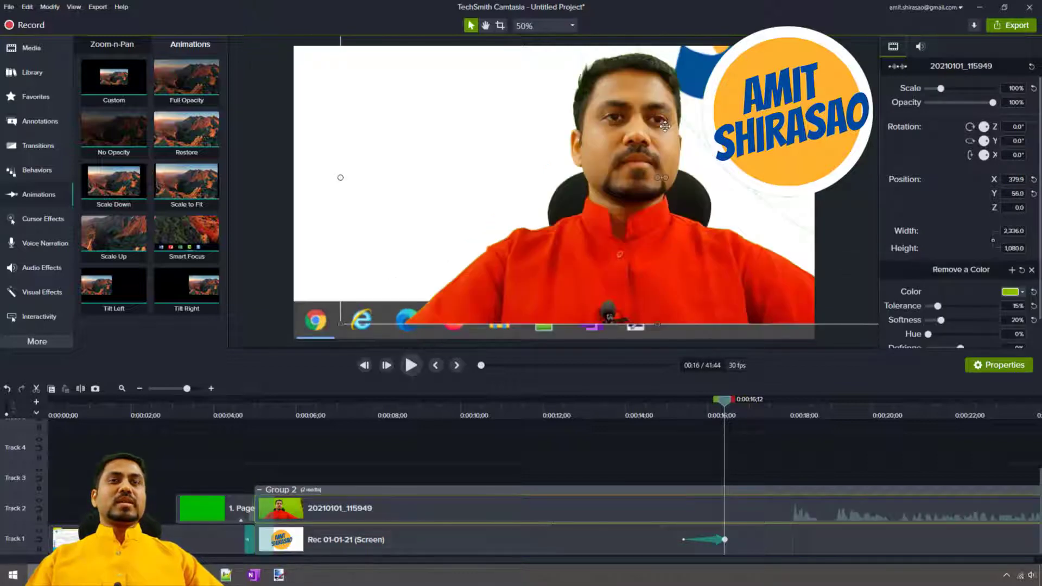
left_click_drag(639, 146, 602, 188)
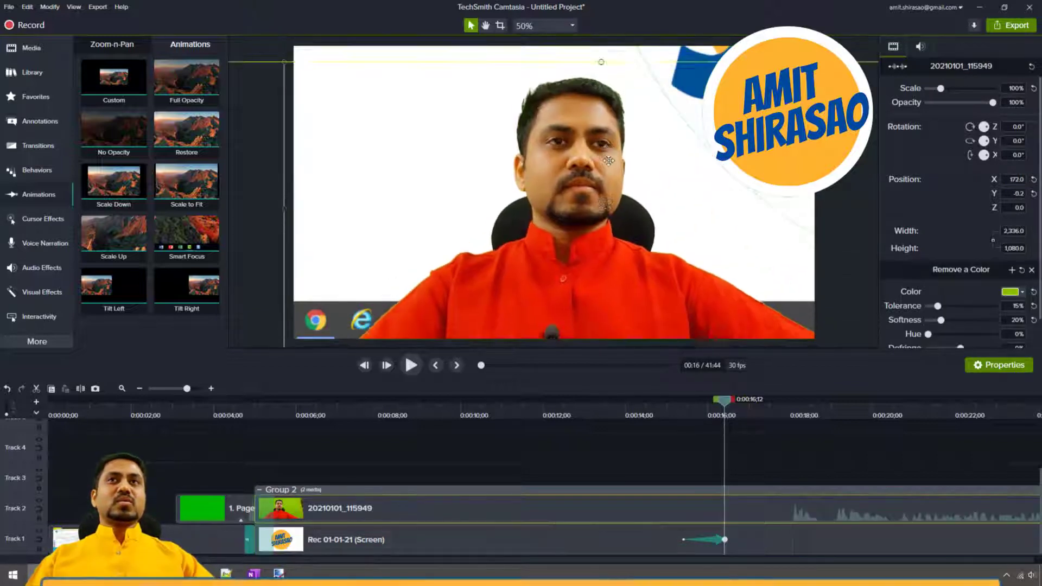
left_click_drag(303, 104, 568, 193)
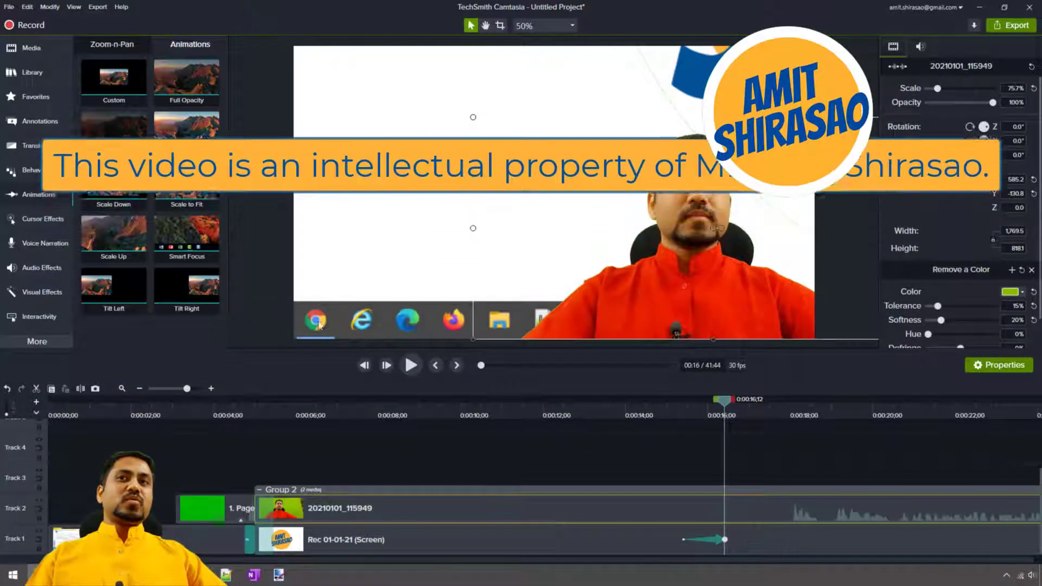
left_click_drag(364, 263, 413, 261)
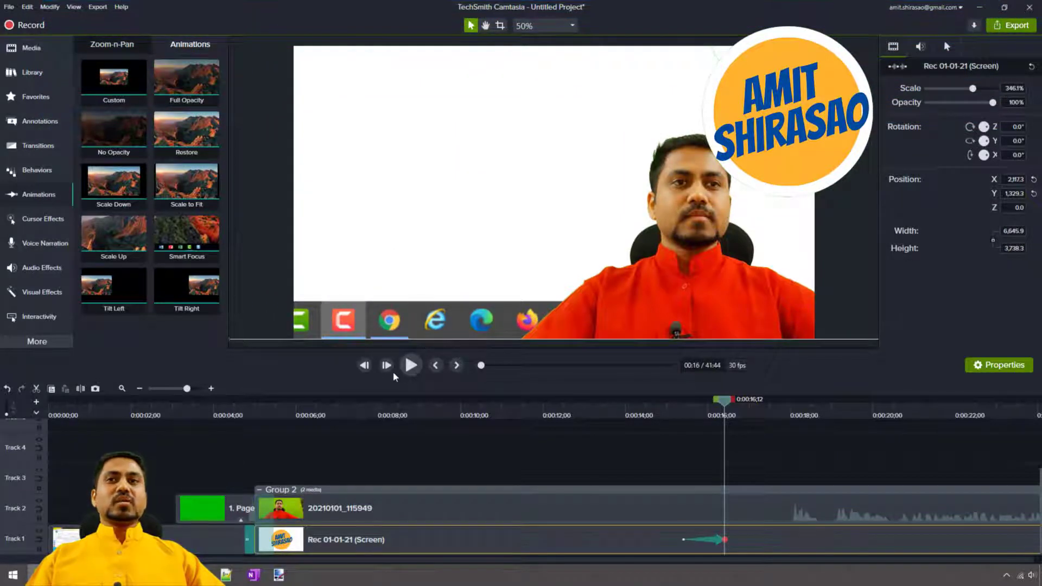
Add a red circle sketch motion annotation at 16 seconds over the recorder's enlarged taskbar icon.
scroll(620, 472, "up", 3)
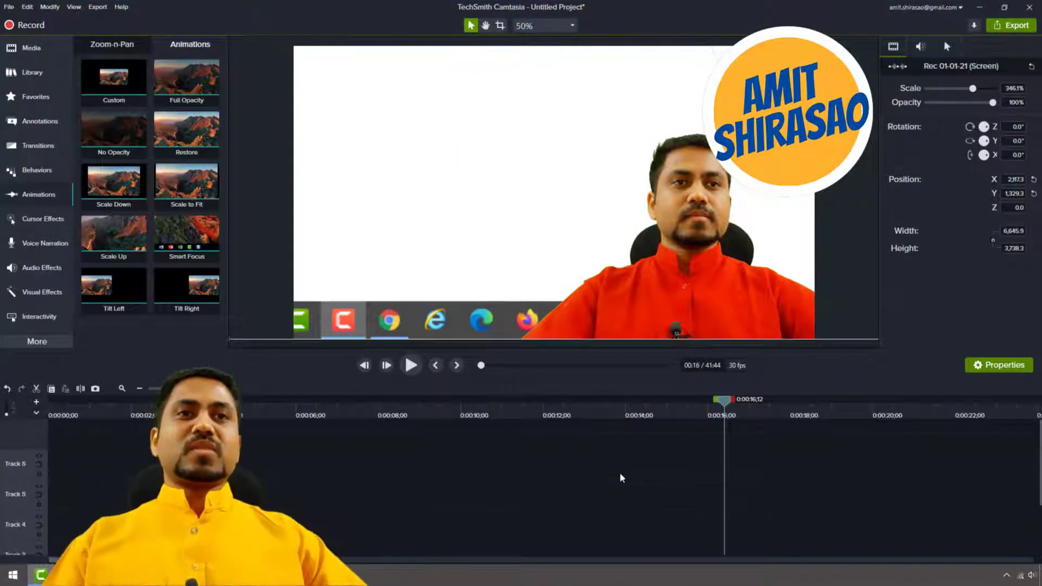
left_click(620, 472)
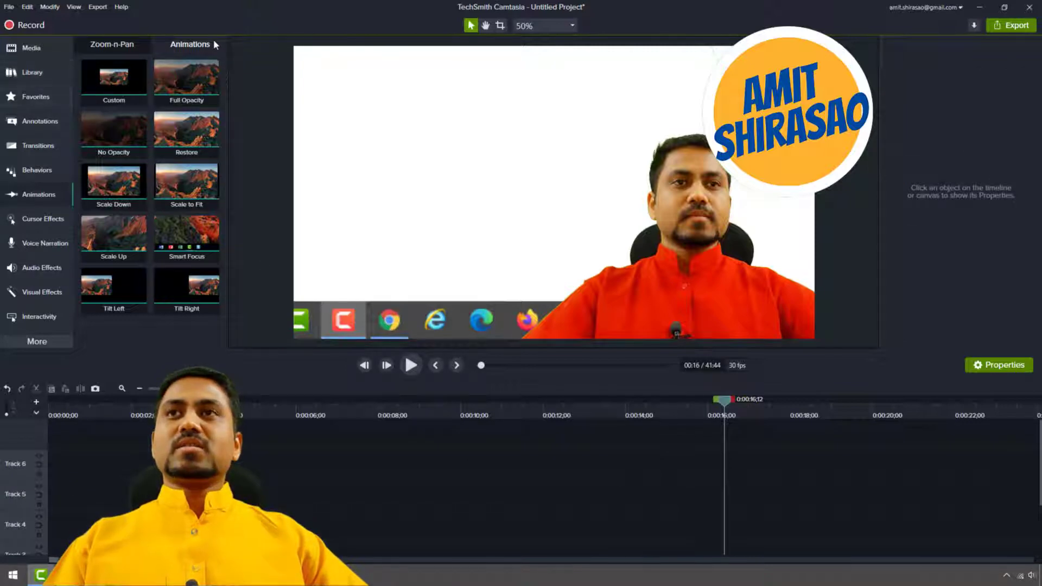
left_click(26, 121)
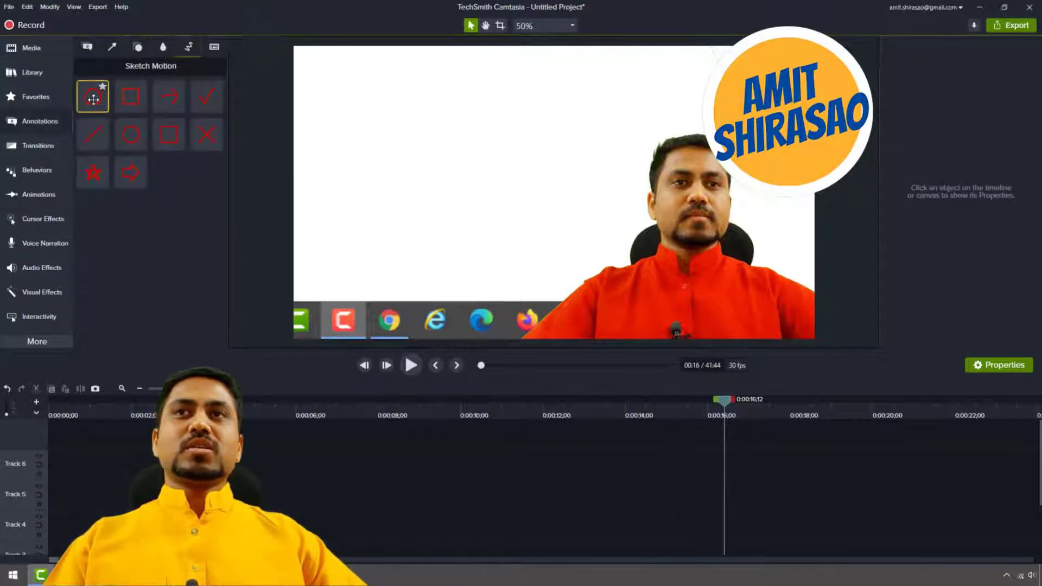
mouse_move(93, 96)
left_mouse_down()
mouse_move(282, 216)
mouse_move(325, 282)
left_mouse_up()
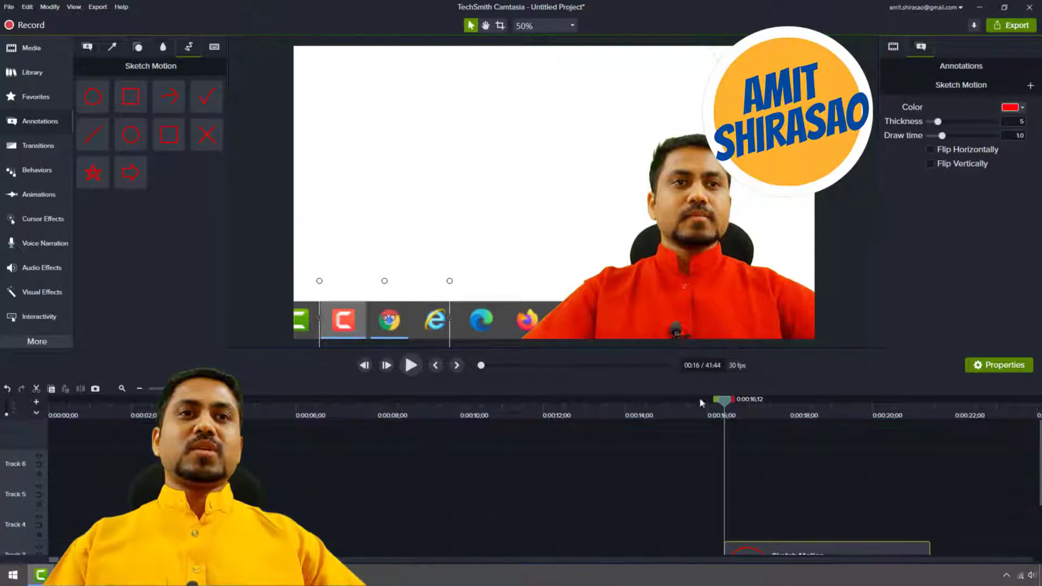
Delete the extra circle in the frame's blank upper area and shrink the remaining sketch circle to fit around the Chrome icon.
left_click(800, 417)
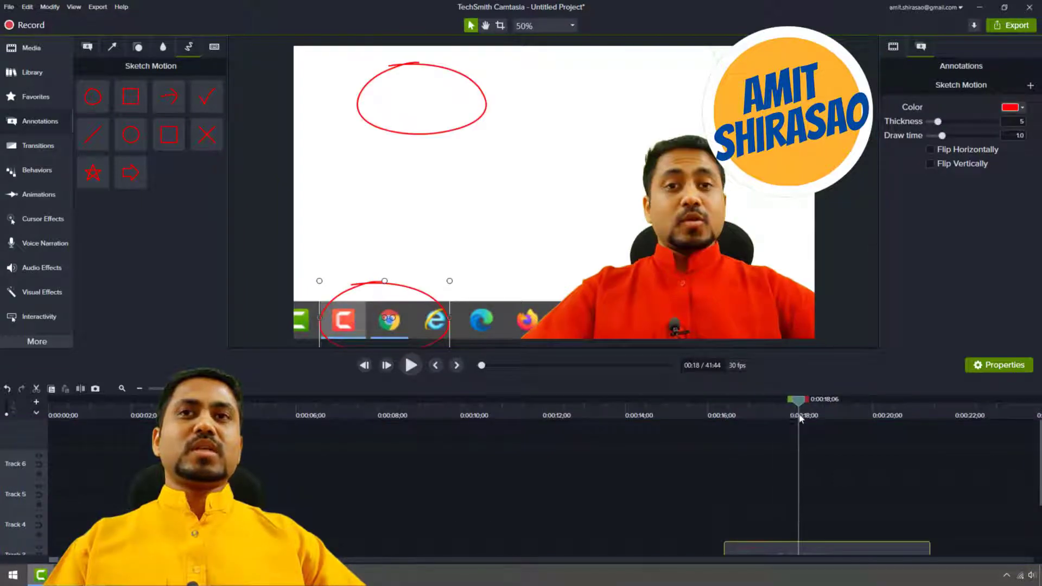
left_click(424, 113)
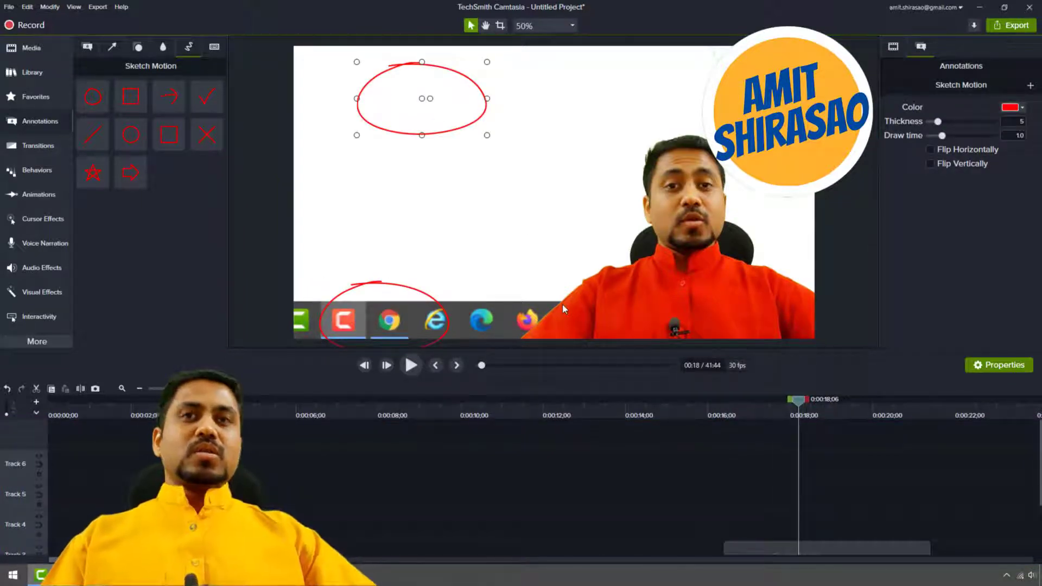
key("Delete")
left_click(389, 290)
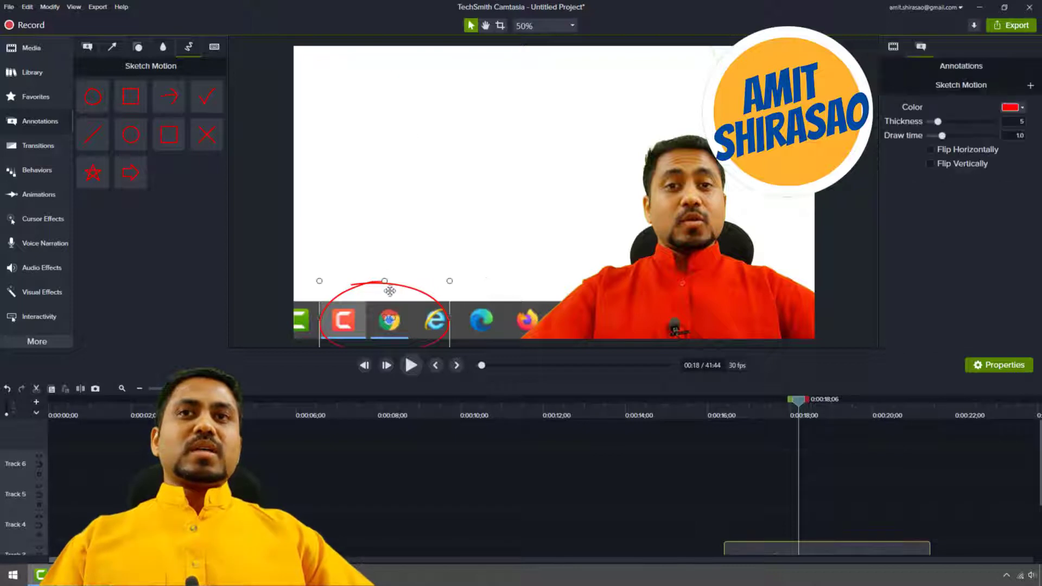
mouse_move(449, 313)
left_mouse_down()
mouse_move(381, 314)
mouse_move(370, 298)
mouse_move(403, 306)
mouse_move(392, 293)
mouse_move(371, 320)
left_mouse_up()
Play back the circle's drawing animation from just before the 16-second mark until the circle clip ends.
left_click(695, 412)
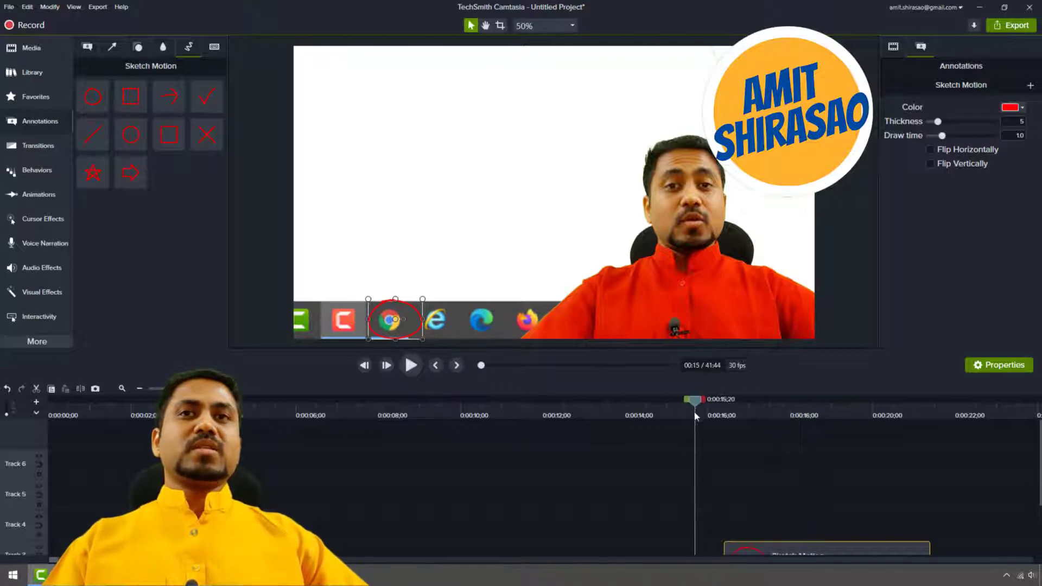
key("space")
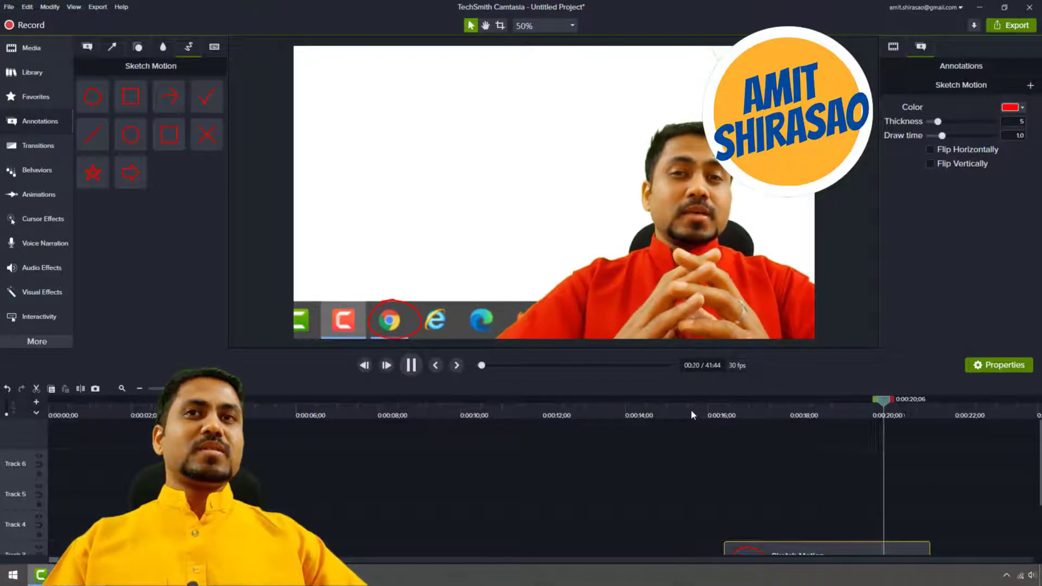
key("space")
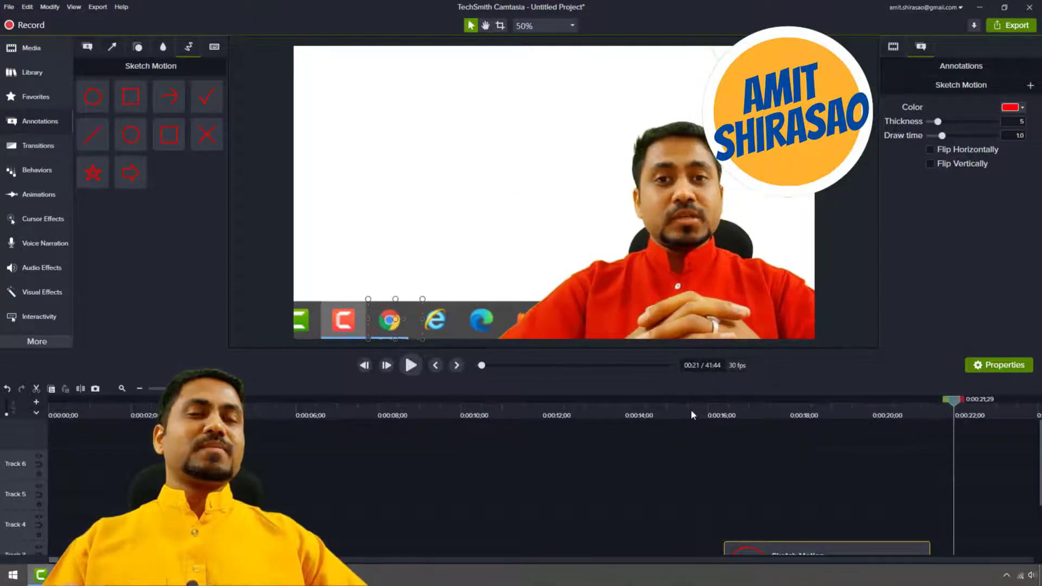
Duplicate the sketch circle, raise the Track 3 circle into the blank area above the Chrome icon, and place the copy on Track 4.
left_click(400, 331)
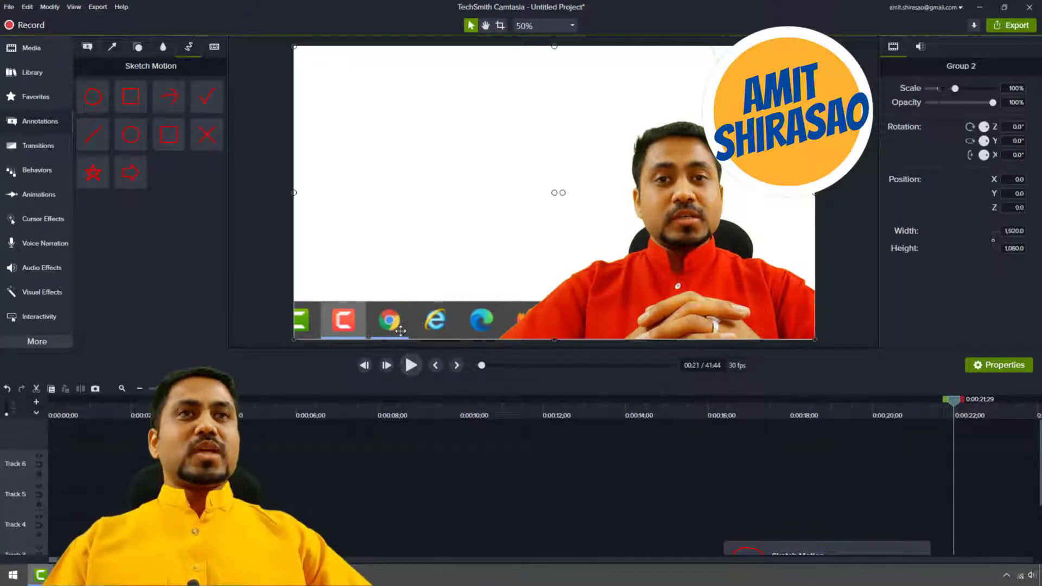
left_click(809, 545)
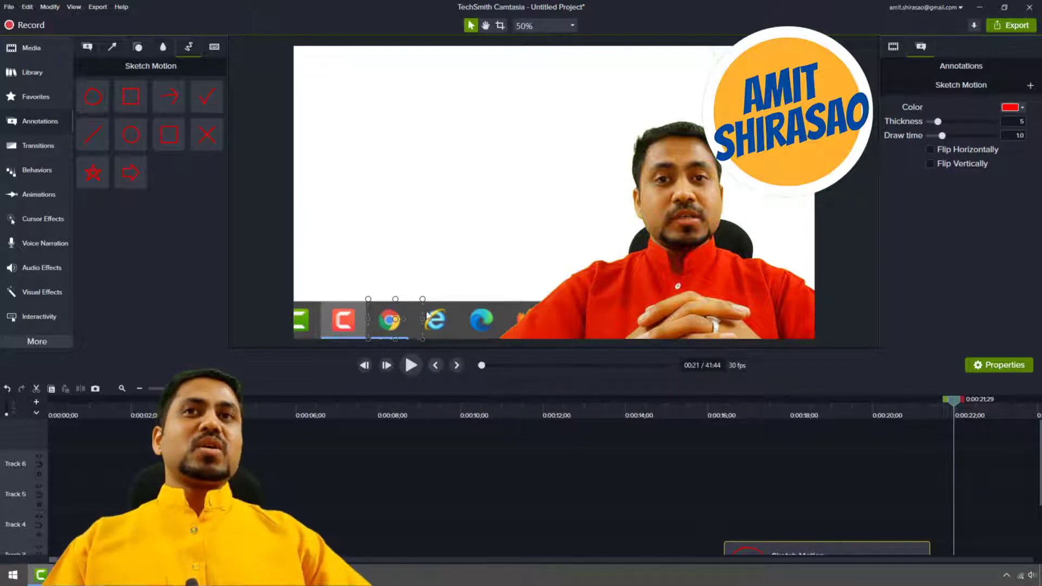
left_click(838, 406)
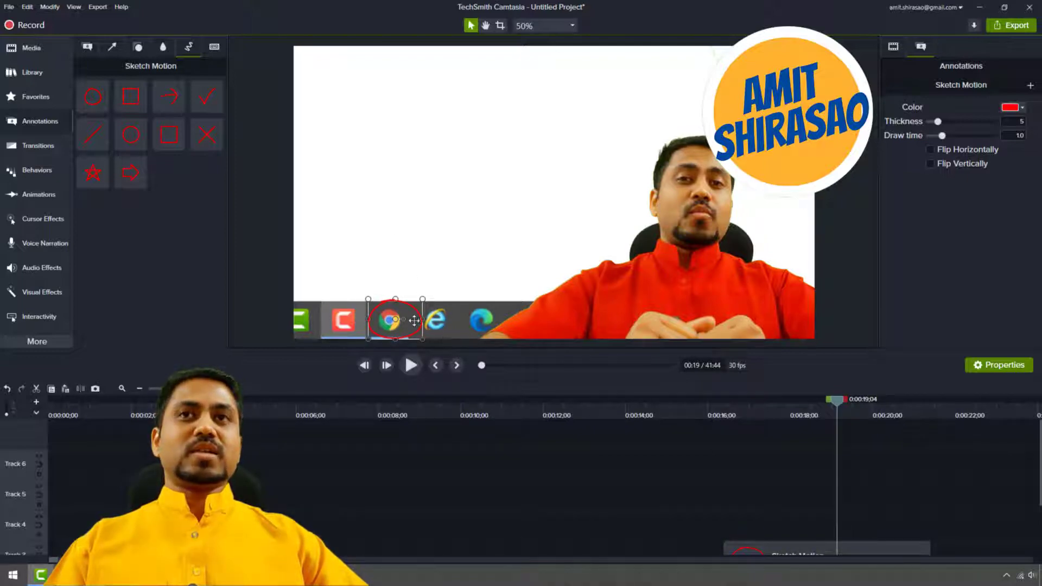
left_click_drag(414, 320, 414, 214)
scroll(809, 478, "down", 3)
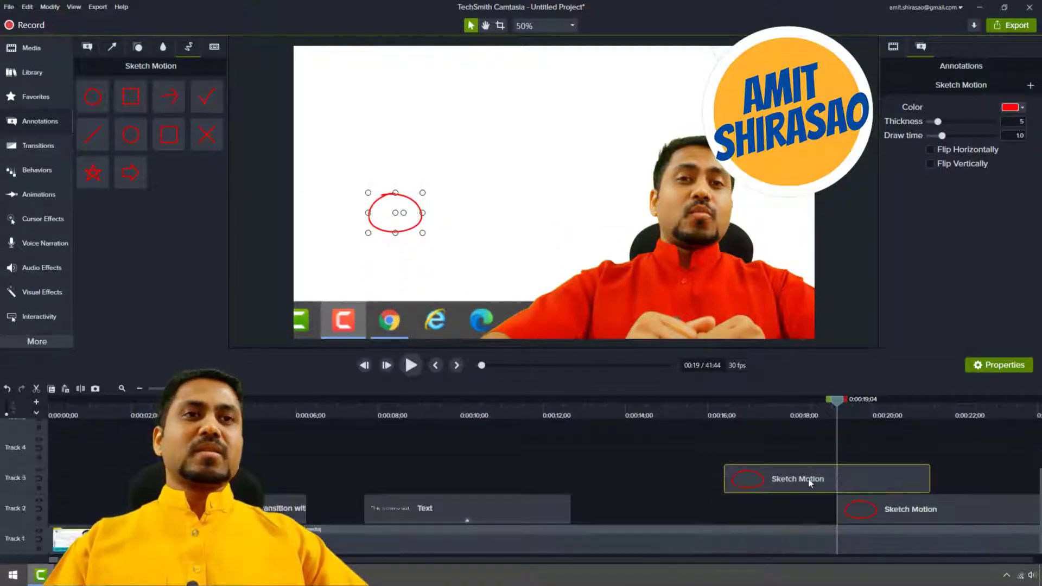
mouse_move(862, 500)
left_mouse_down()
mouse_move(857, 441)
mouse_move(808, 441)
left_mouse_up()
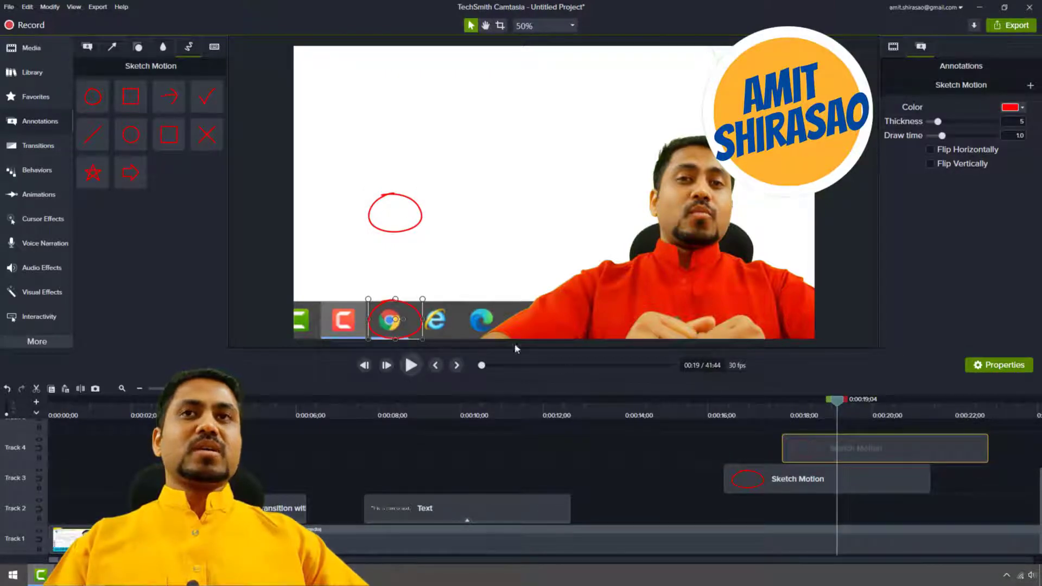
Flip the raised sketch circle on Track 3 both horizontally and vertically.
left_click(398, 215)
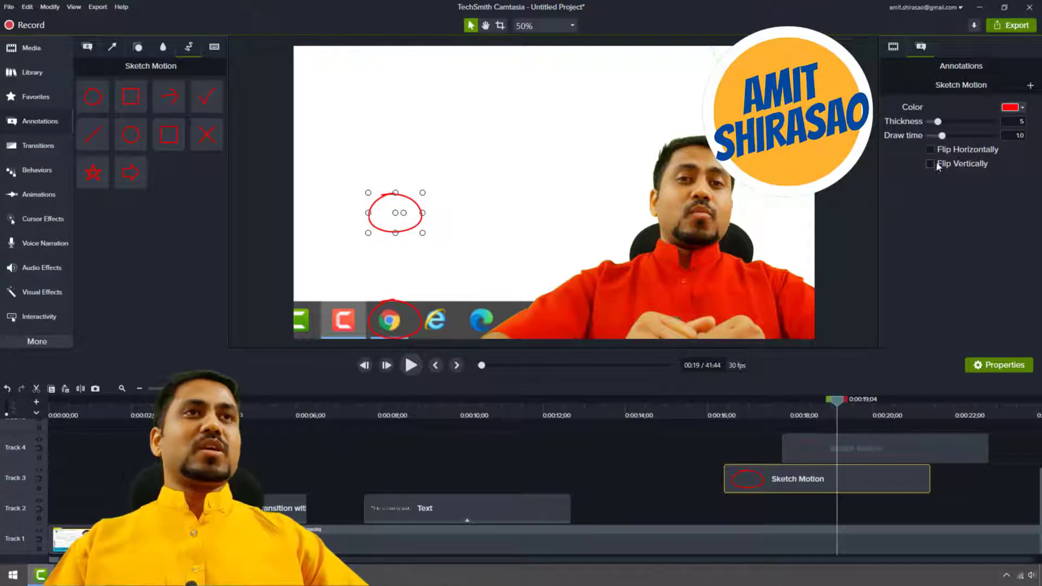
left_click(481, 225)
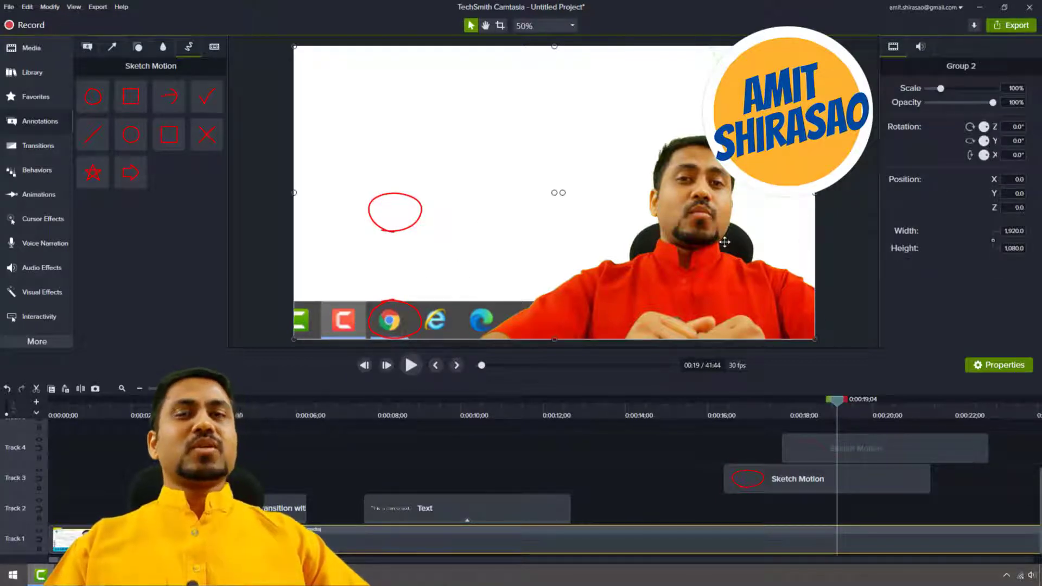
left_click(398, 207)
left_click(952, 157)
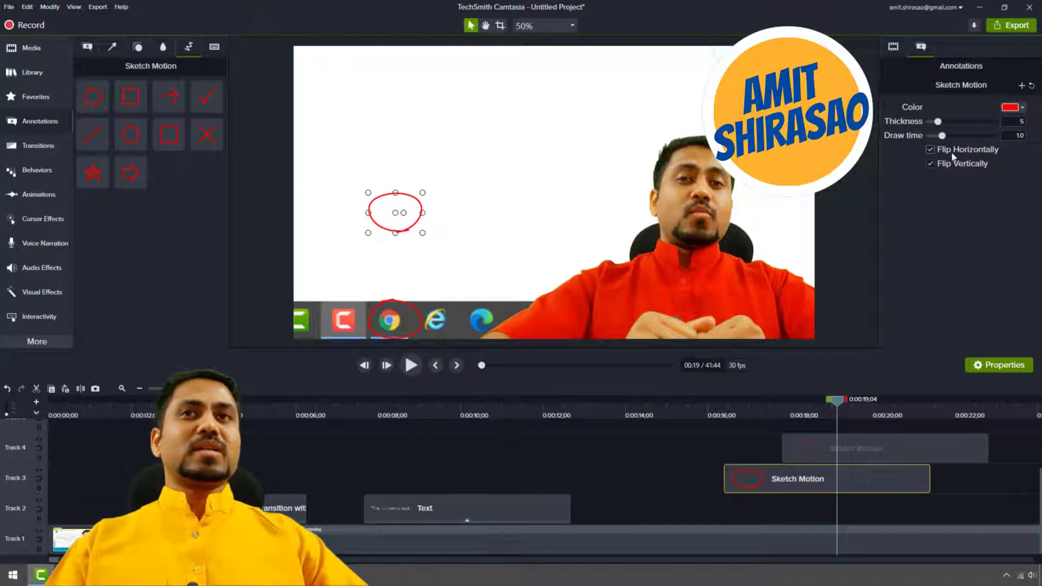
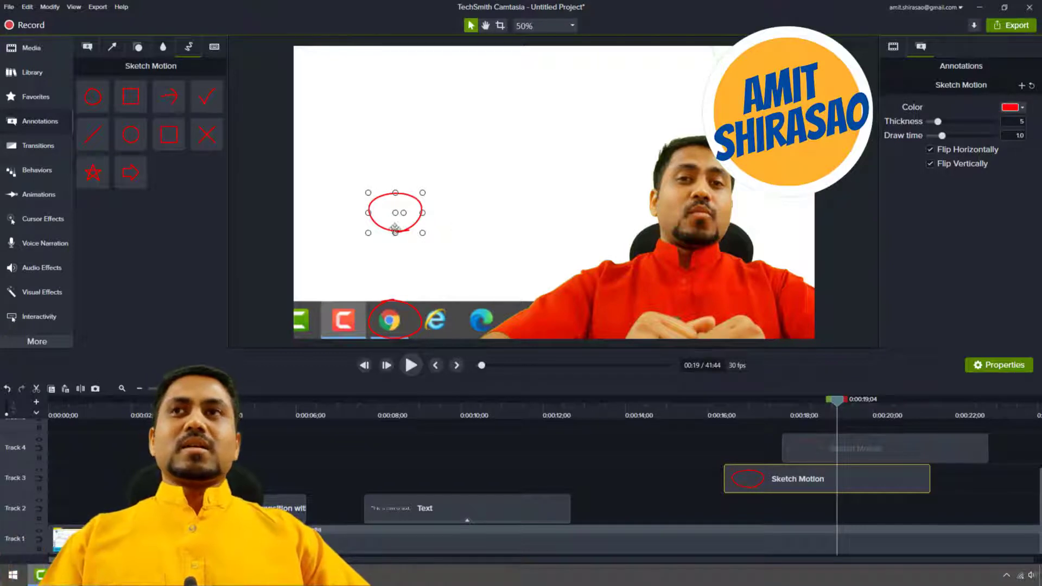
Add a straight sketch rectangle on Track 5 near 19 seconds, play it, and place a rough sketch rectangle directly above it in the frame.
mouse_move(169, 134)
left_mouse_down()
mouse_move(233, 160)
mouse_move(507, 176)
mouse_move(873, 431)
left_mouse_up()
key("space")
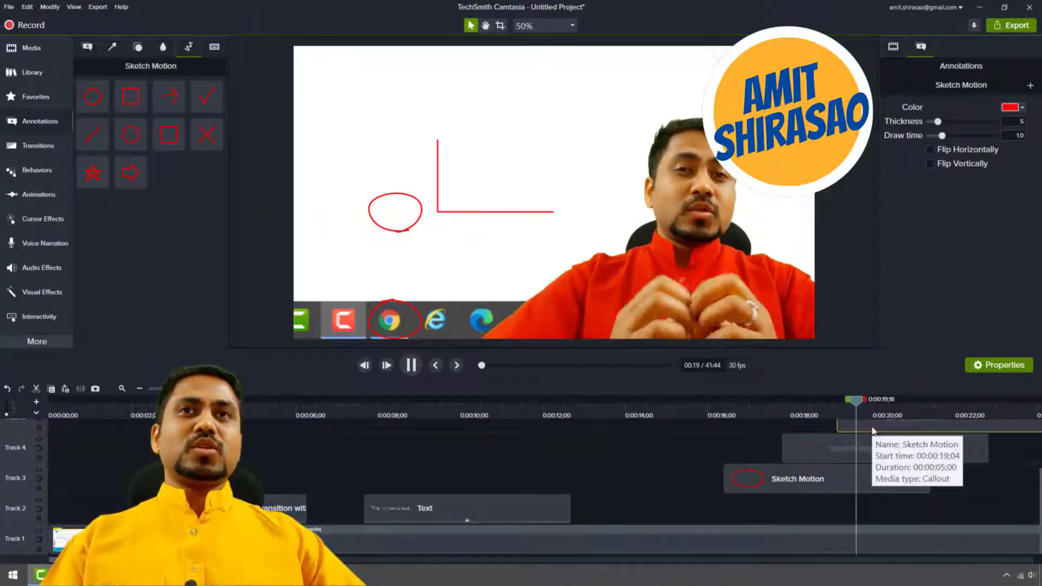
key("space")
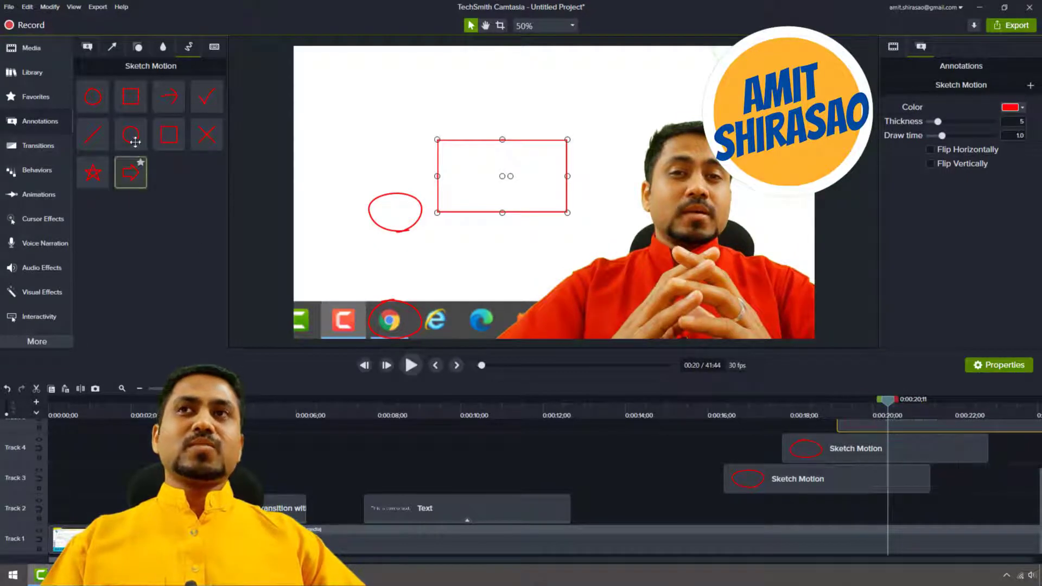
mouse_move(205, 127)
left_mouse_down()
mouse_move(511, 153)
mouse_move(508, 113)
left_mouse_up()
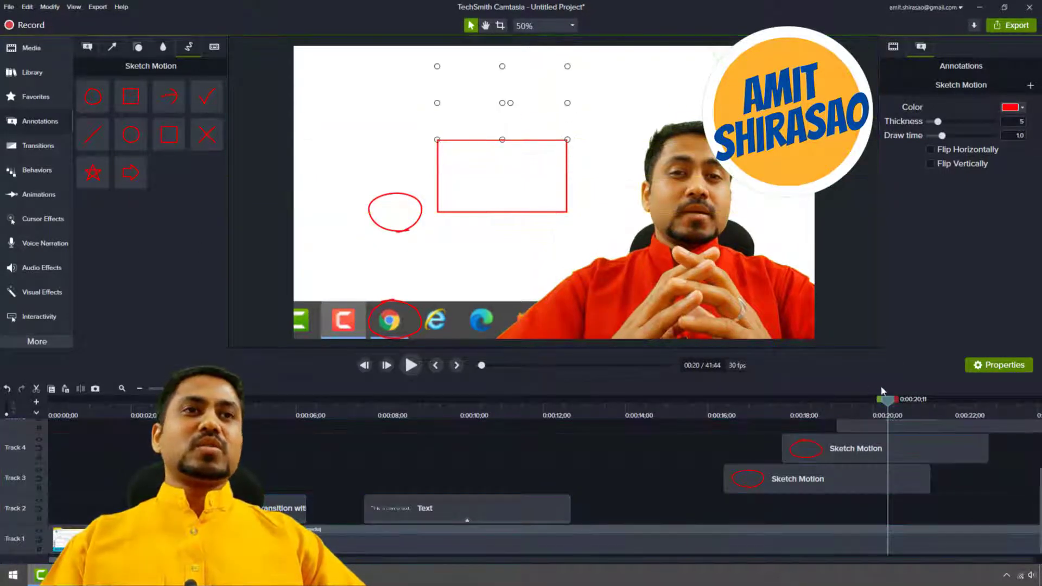
Add a sketch star overlapping the lower rectangle at the 21-second mark and play its drawing animation.
left_click(925, 410)
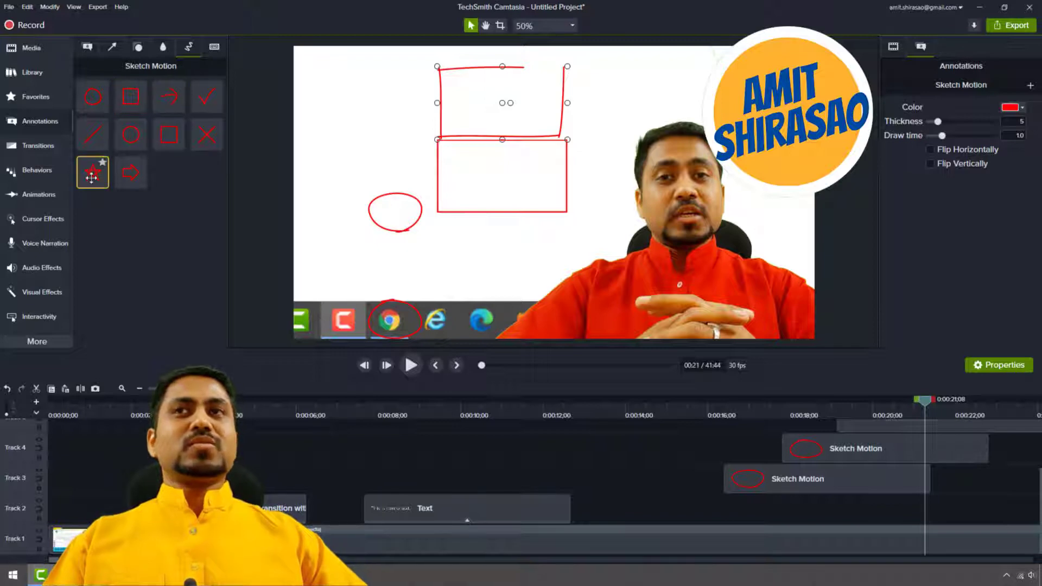
mouse_move(93, 172)
left_mouse_down()
mouse_move(449, 193)
mouse_move(525, 220)
left_mouse_up()
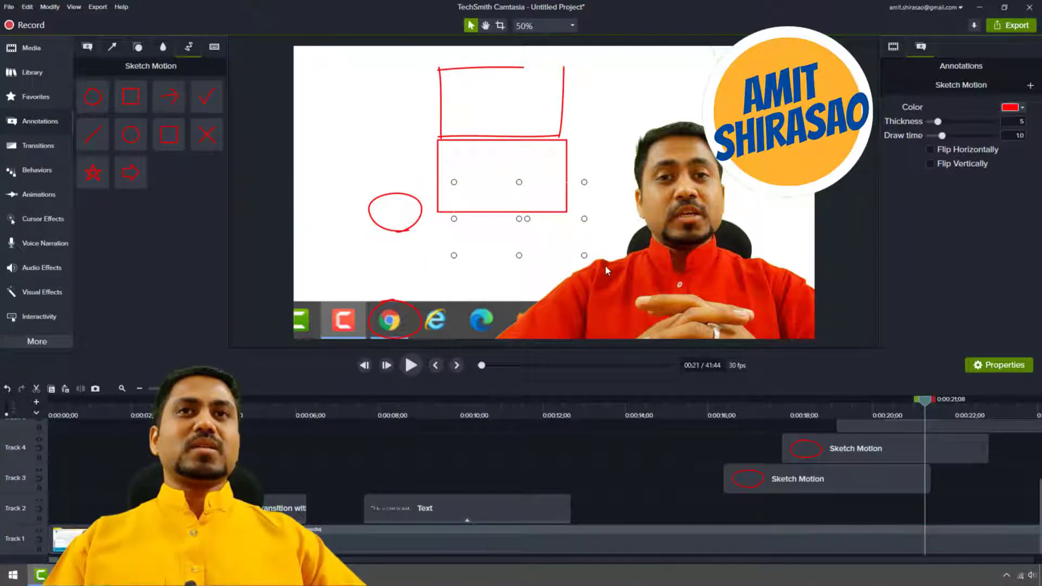
key("space")
key("space")
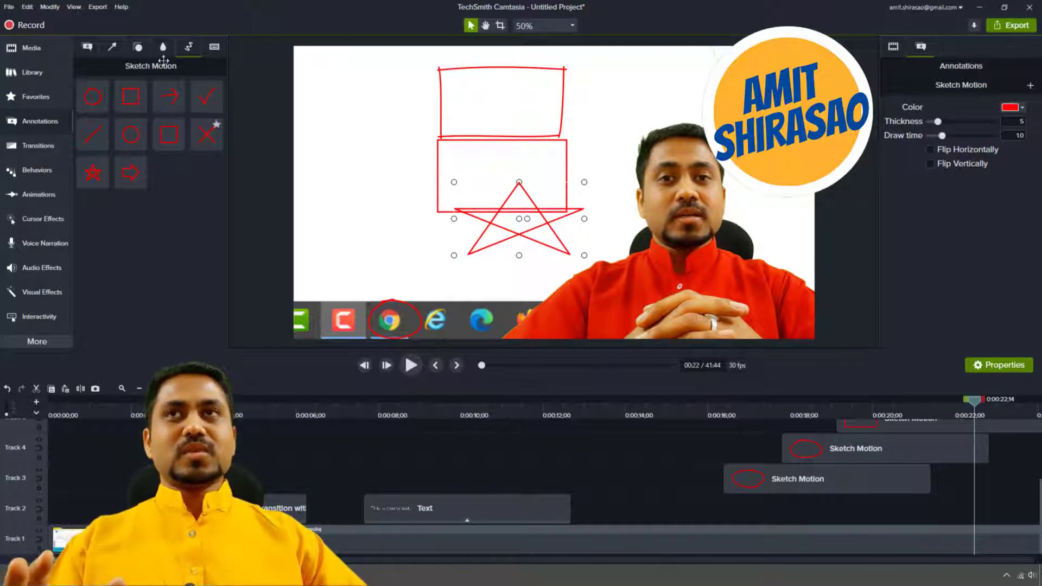
Add the first Ctrl+A keystroke callout to the blank area above the Chrome icon and preview it briefly.
left_click(214, 47)
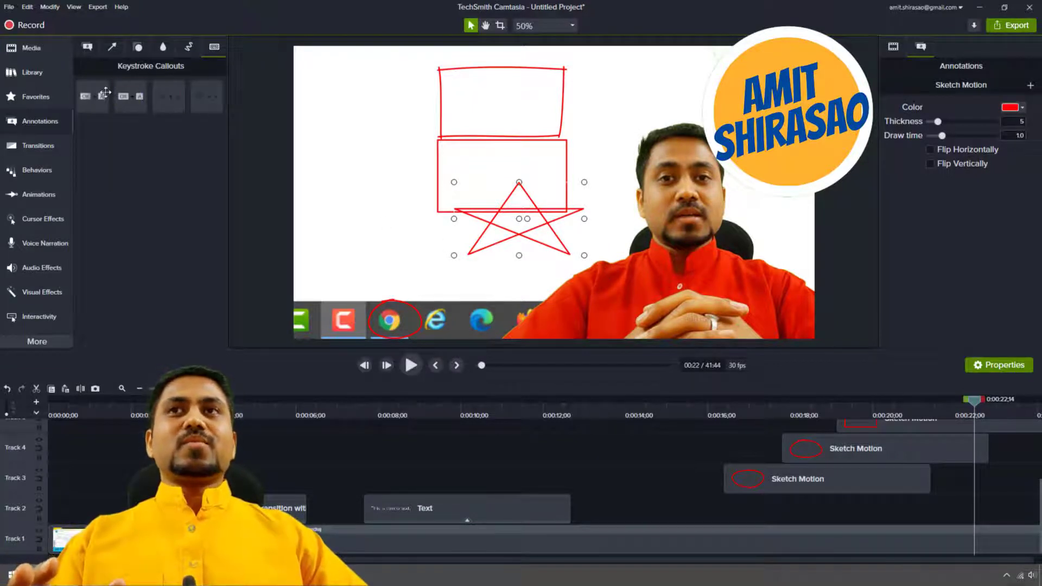
left_click_drag(91, 98, 393, 256)
left_click(653, 405)
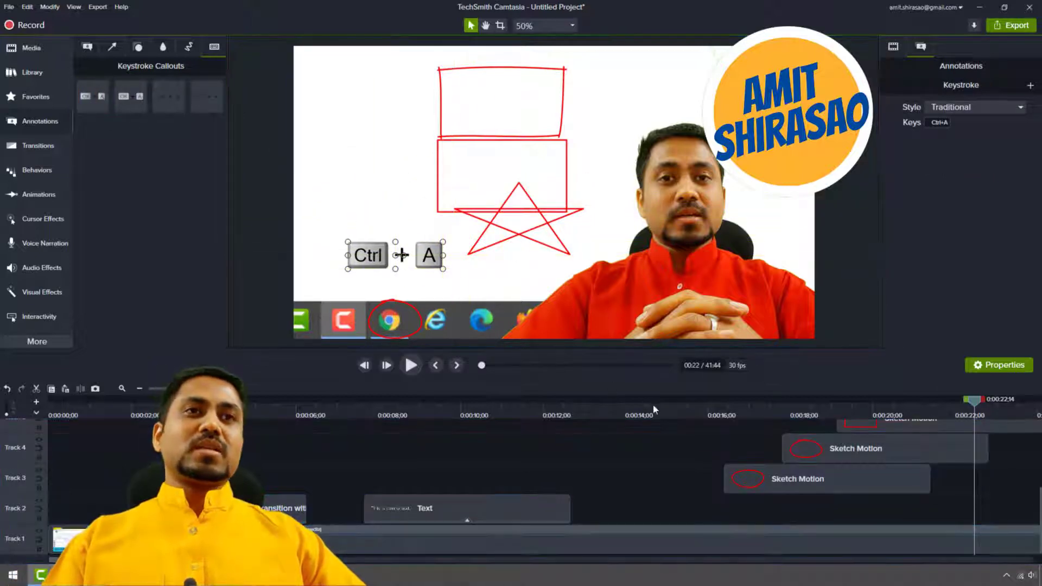
key("space")
left_click(402, 255)
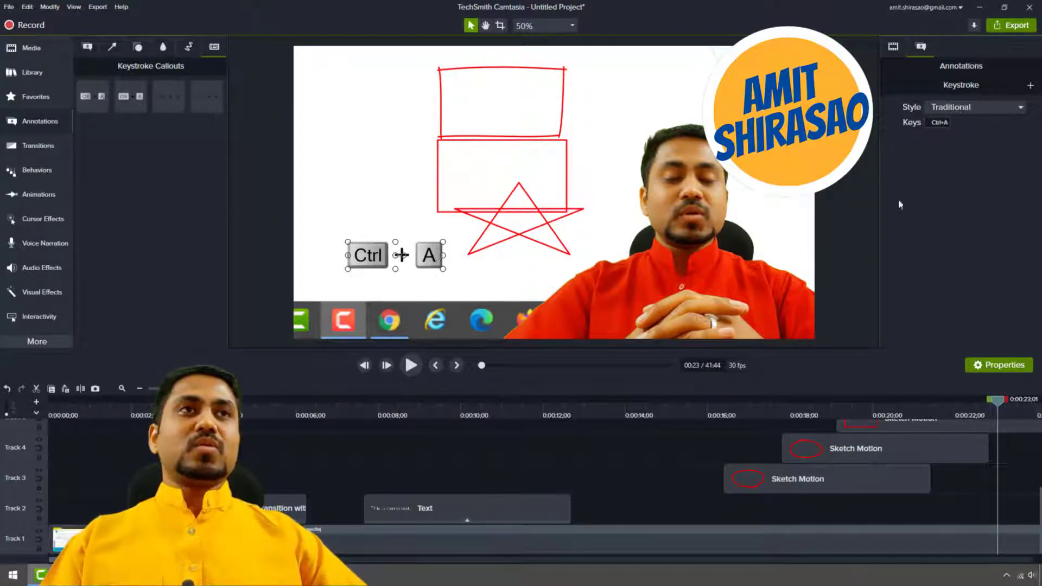
Set the keystroke callout's keys to Ctrl+Shift+A and play back the result.
left_click(938, 123)
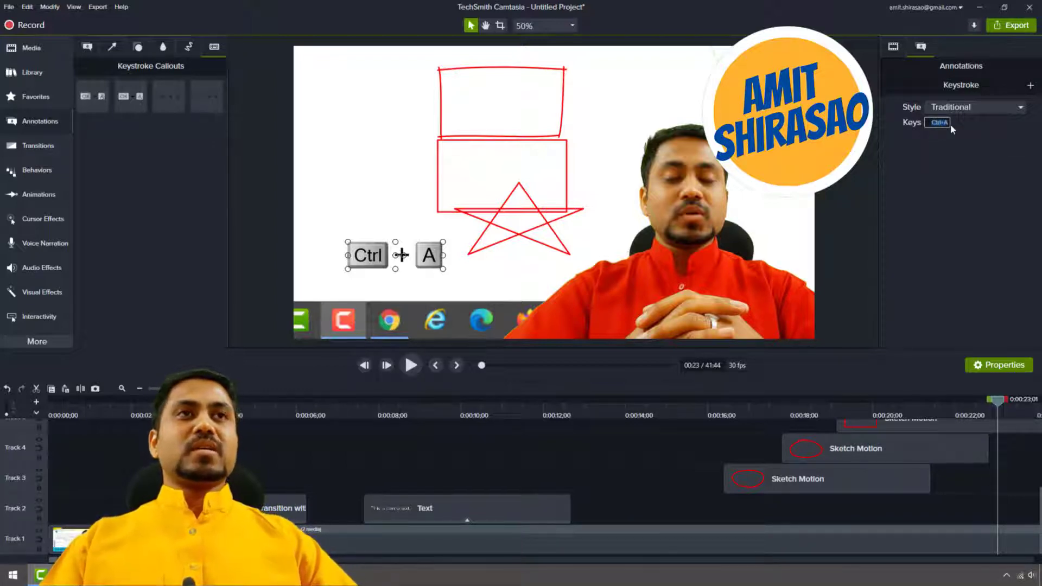
key("ctrl")
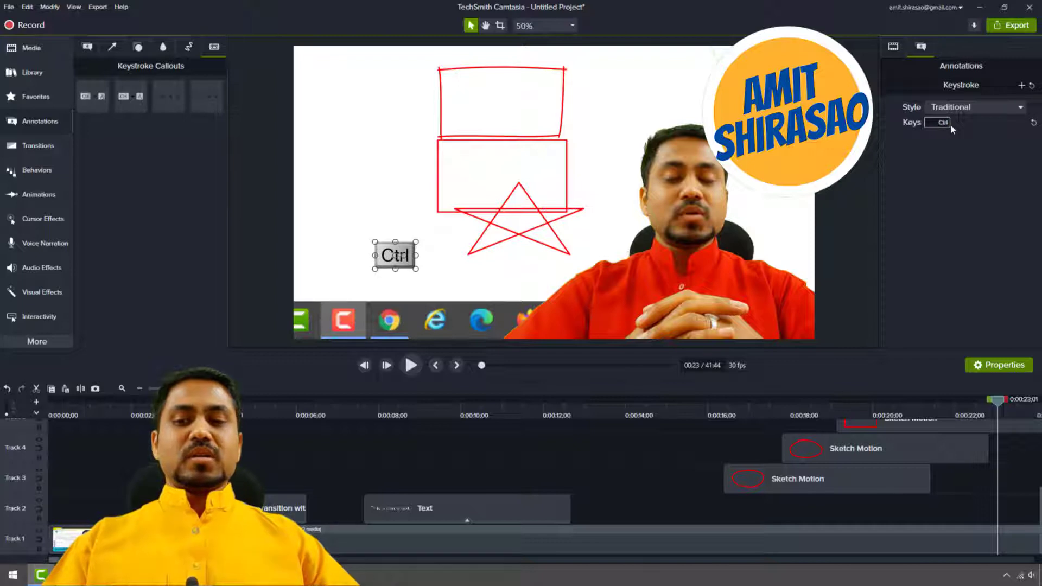
key("ctrl+shift")
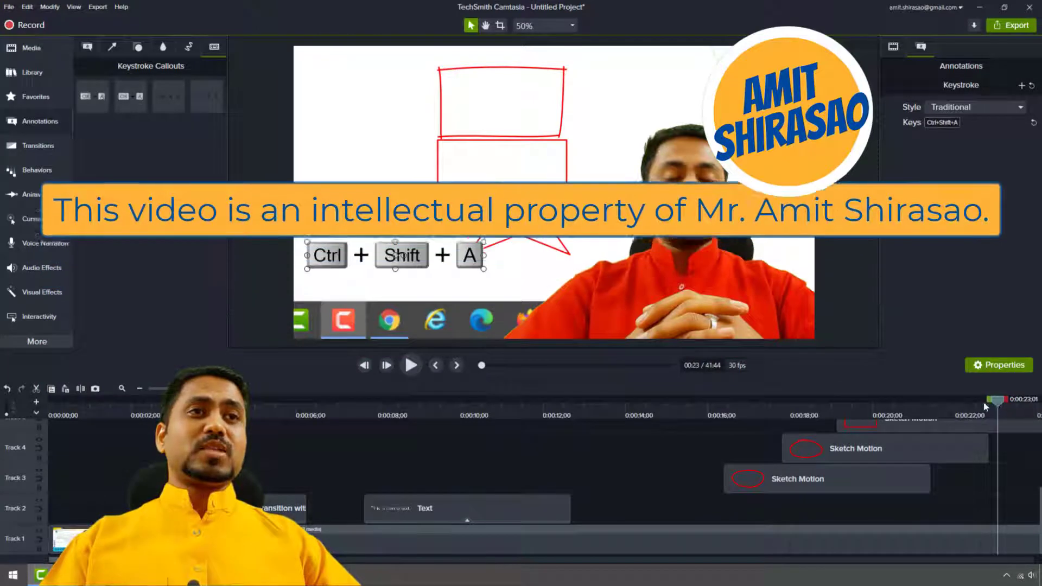
left_click(934, 417)
key("space")
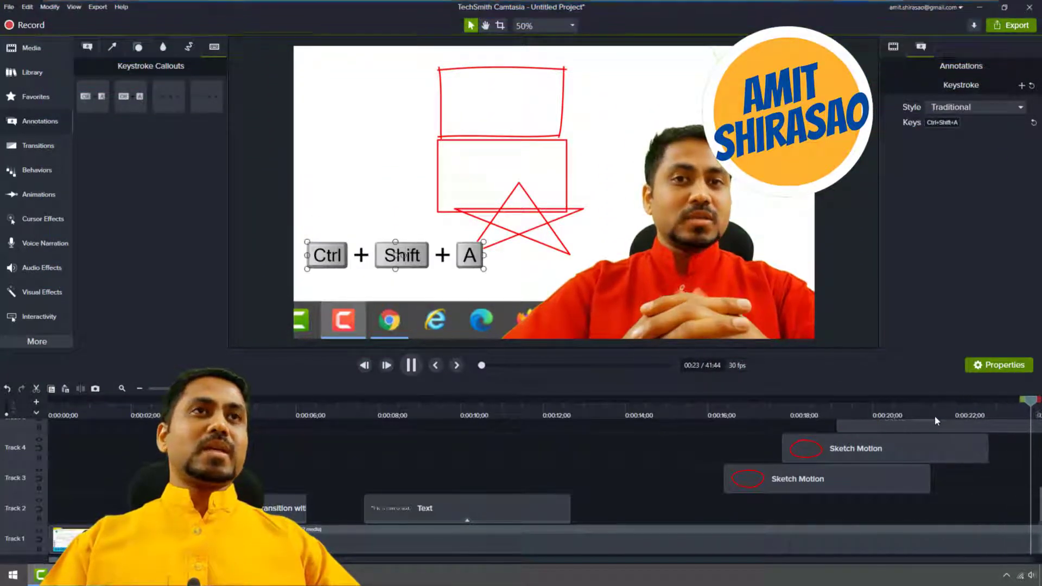
Delete all the Sketch Motion clips on Tracks 3 to 7 at once, keeping the keystroke callout on Track 8.
scroll(669, 458, "up", 4)
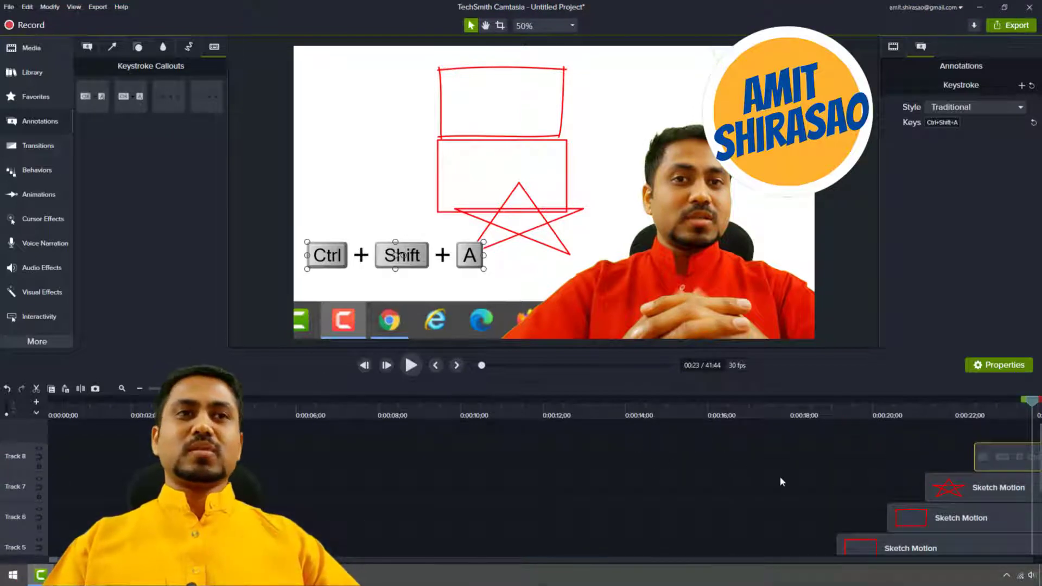
scroll(780, 482, "down", 1)
mouse_move(729, 443)
left_mouse_down()
mouse_move(719, 438)
mouse_move(968, 548)
left_mouse_up()
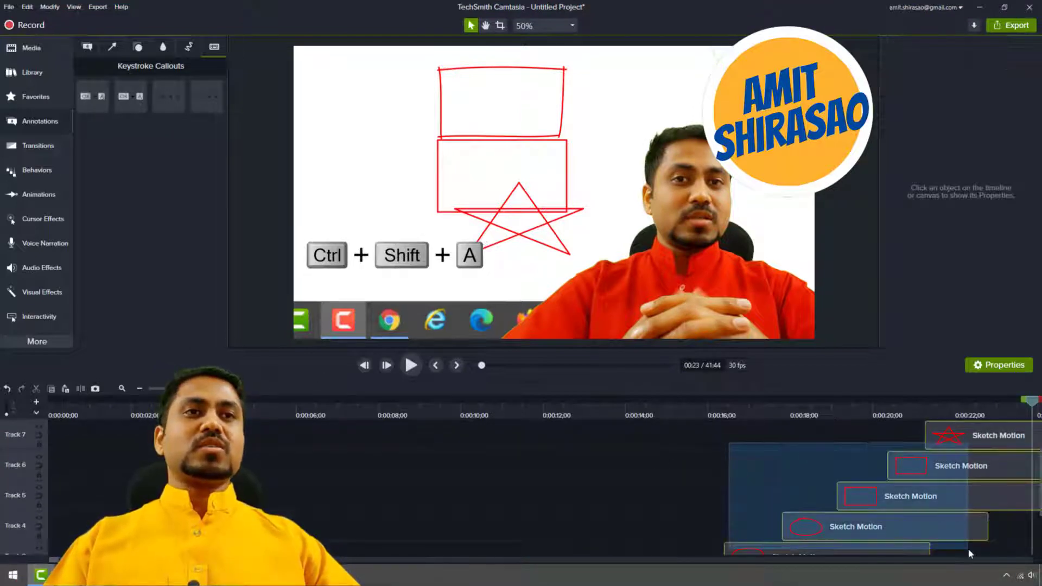
key("Delete")
scroll(966, 542, "up", 1)
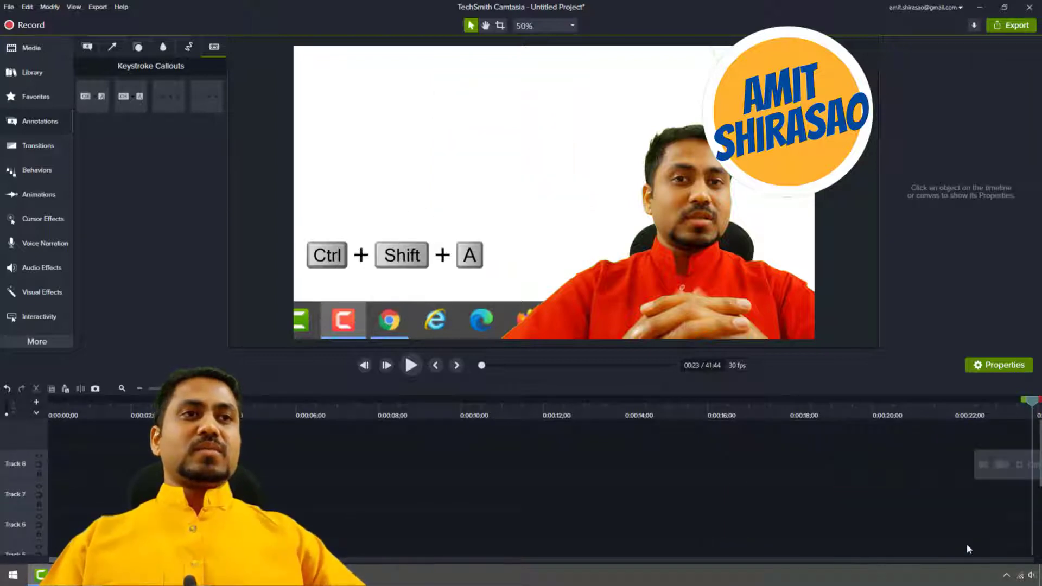
Move the Ctrl+Shift+A callout along Track 8 to start just after 11 seconds and delete the overlapping demo text.
left_click_drag(998, 455, 542, 478)
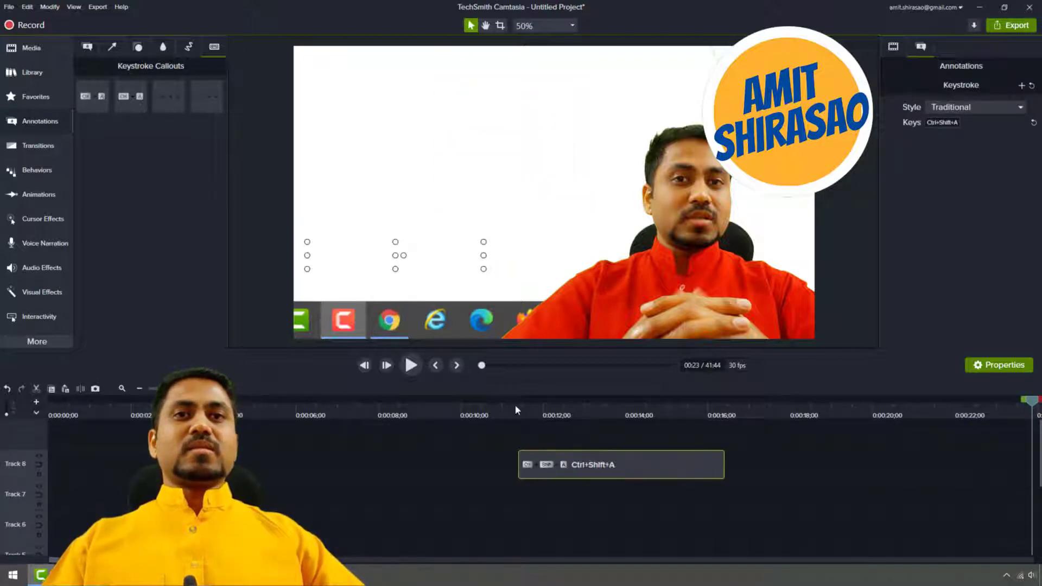
left_click(516, 405)
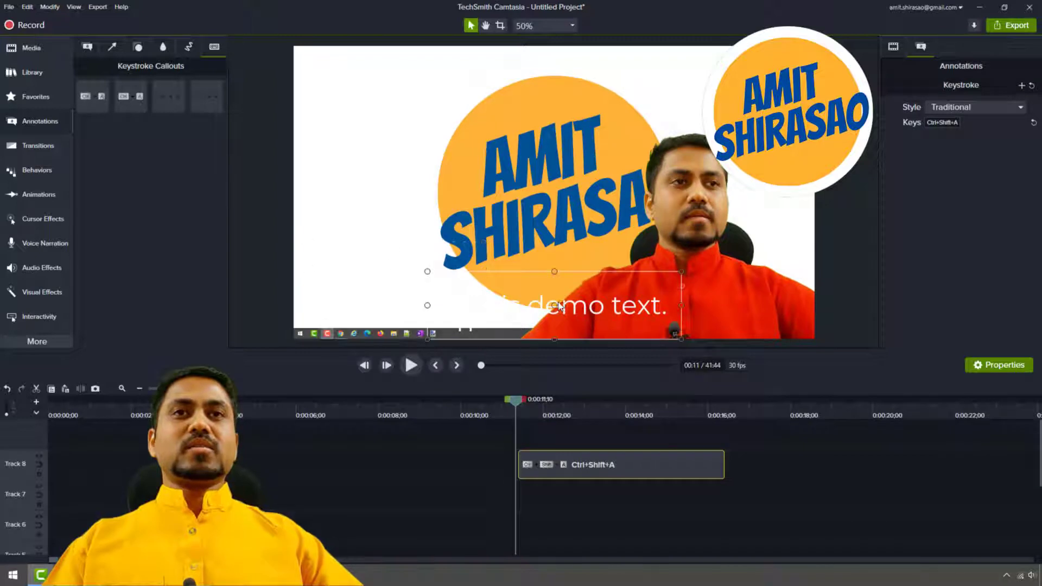
left_click(673, 340)
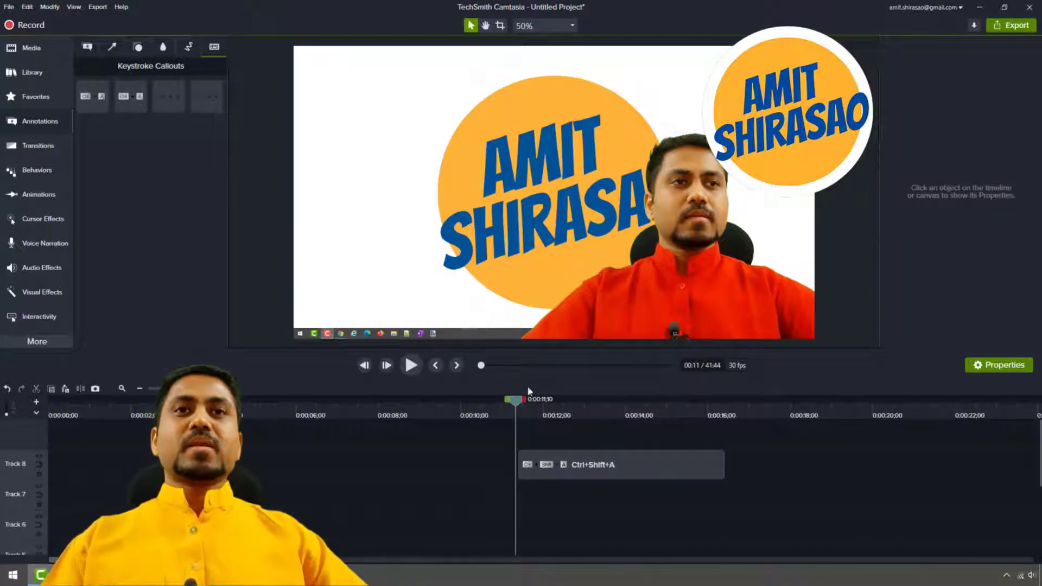
key("space")
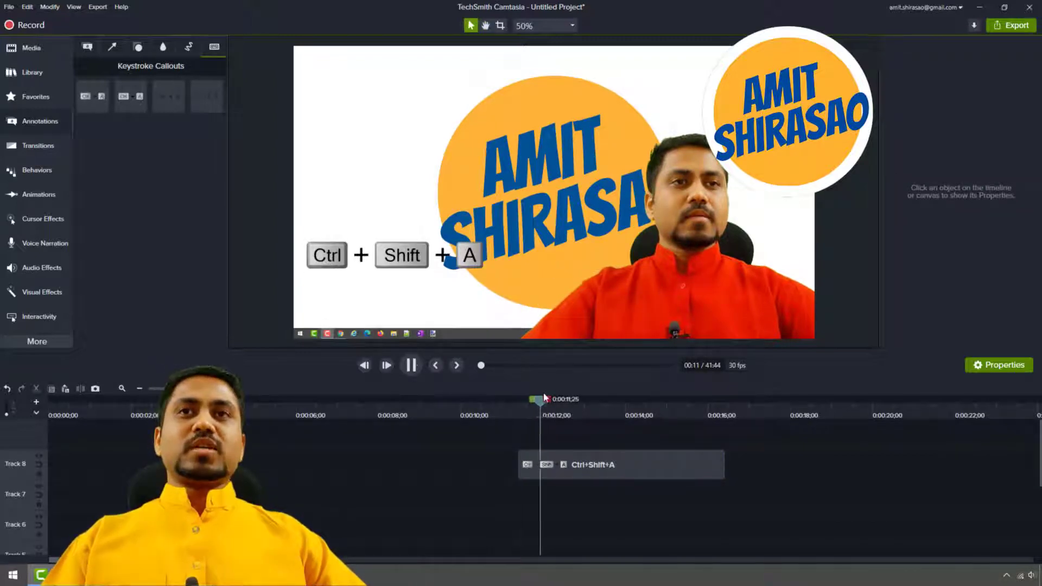
key("space")
Apply the Pop Up behavior to the Ctrl+Shift+A callout and preview it.
left_click(34, 174)
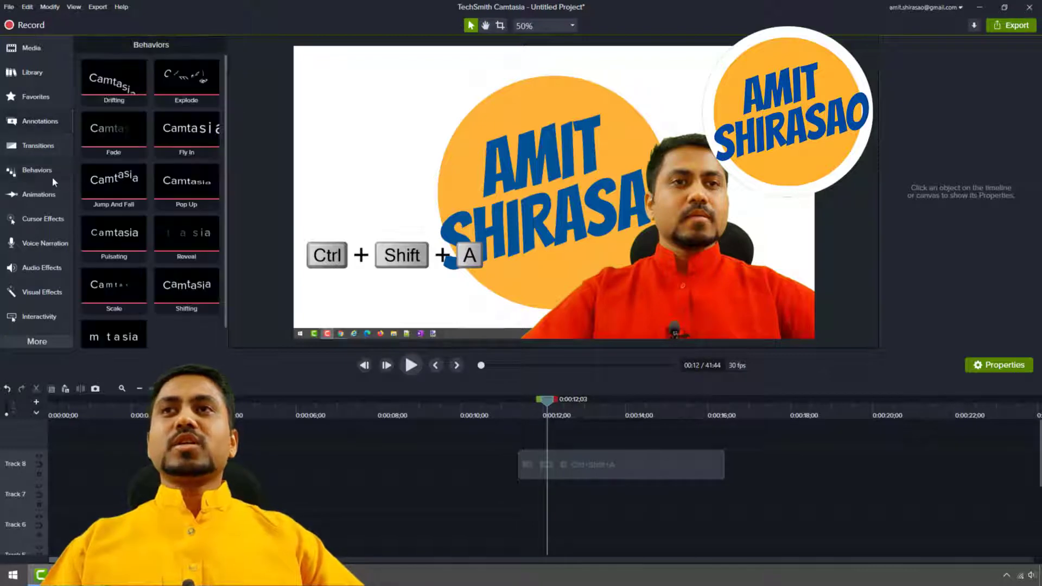
left_click_drag(216, 203, 340, 252)
left_click(516, 409)
key("space")
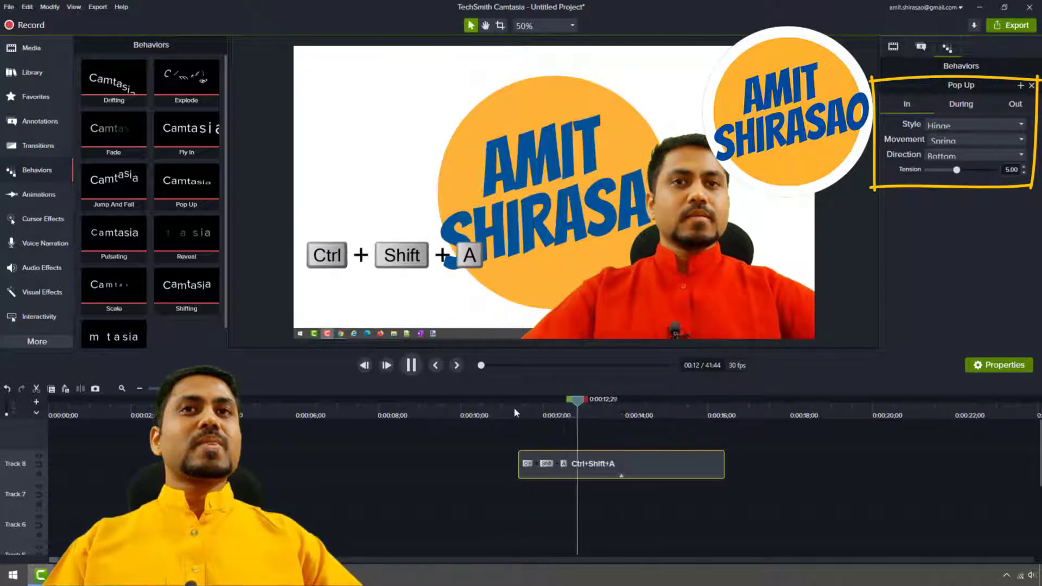
key("space")
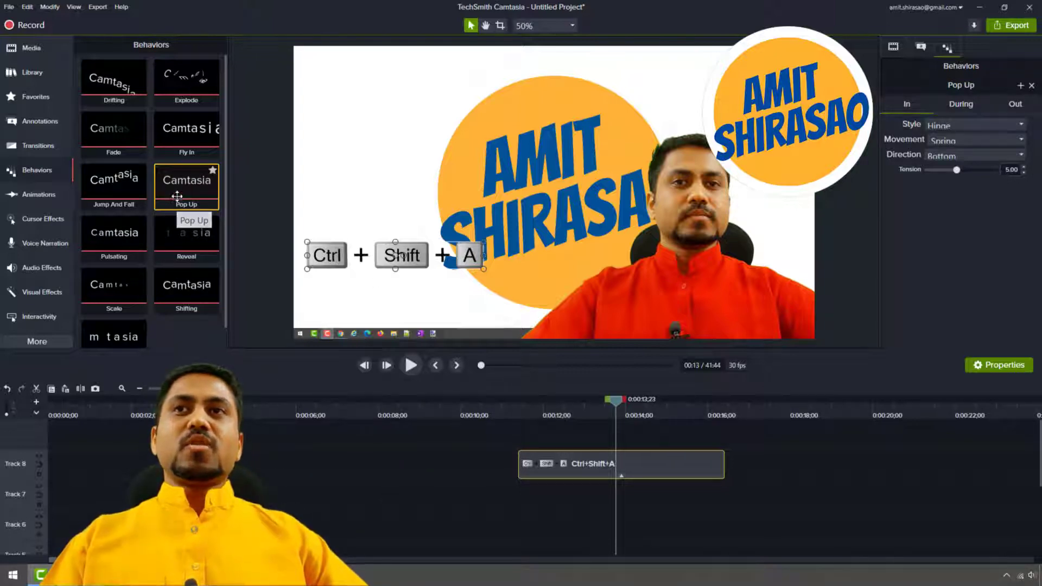
Add the Fade behavior to the Ctrl+Shift+A callout, expand its behavior list on the timeline, and play the combined animation.
left_click_drag(102, 138, 599, 458)
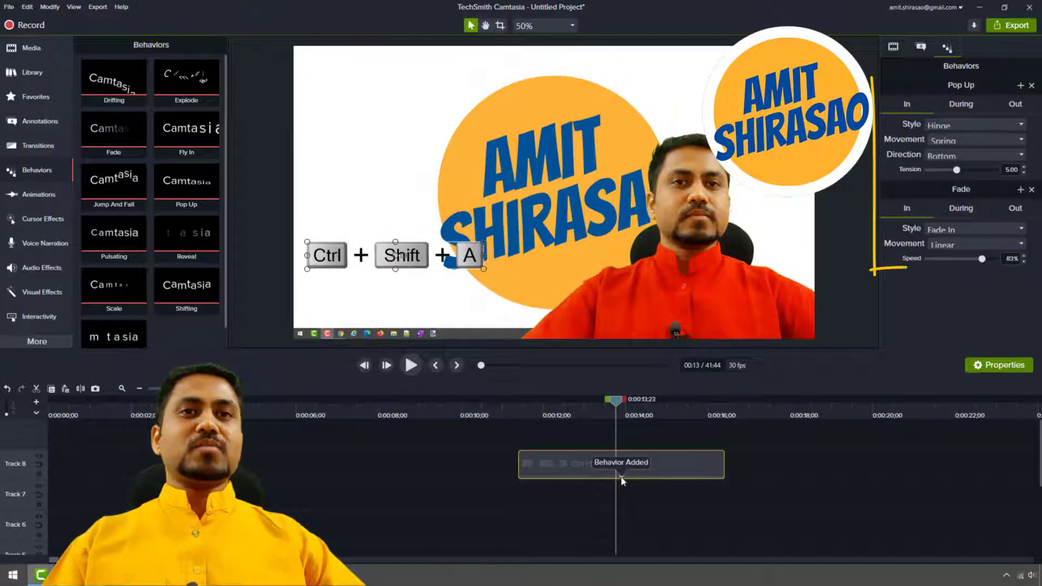
left_click(622, 476)
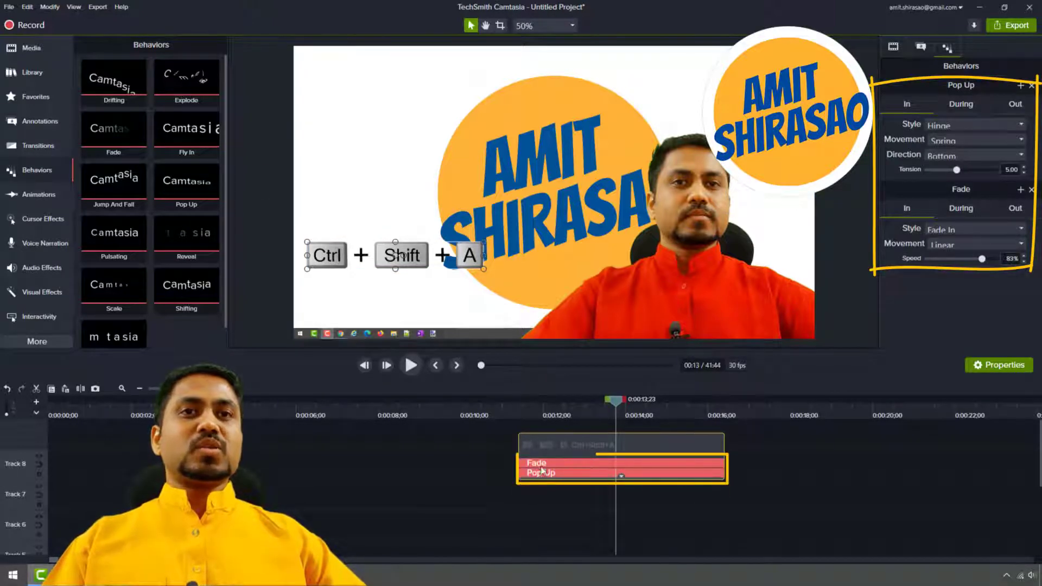
left_click(513, 405)
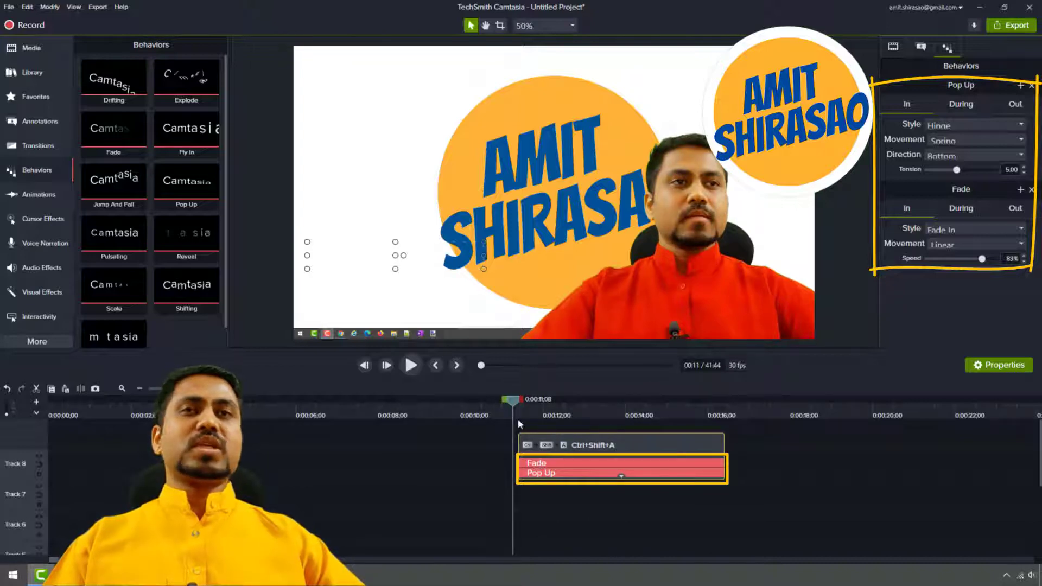
key("space")
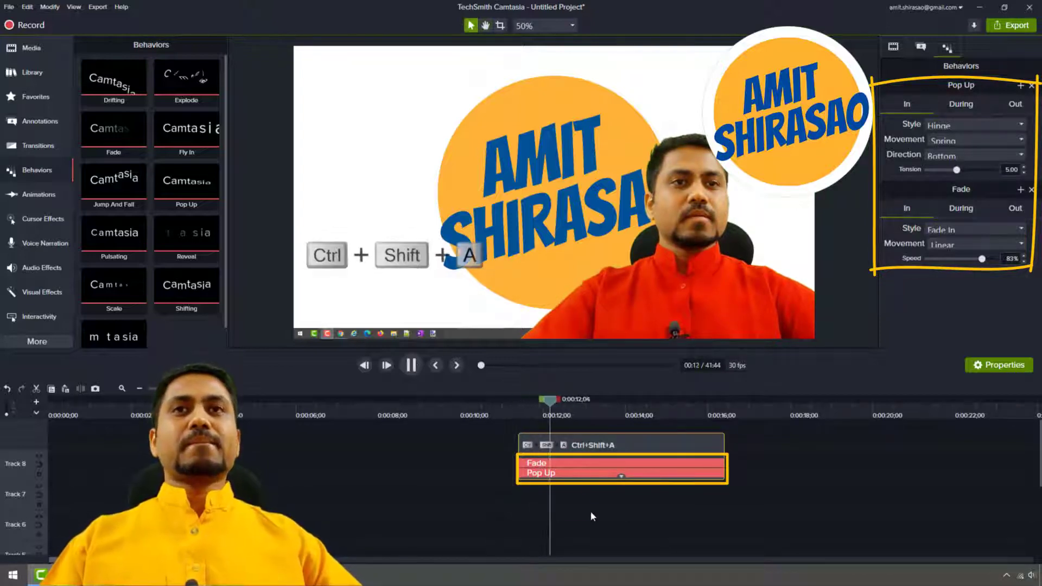
key("space")
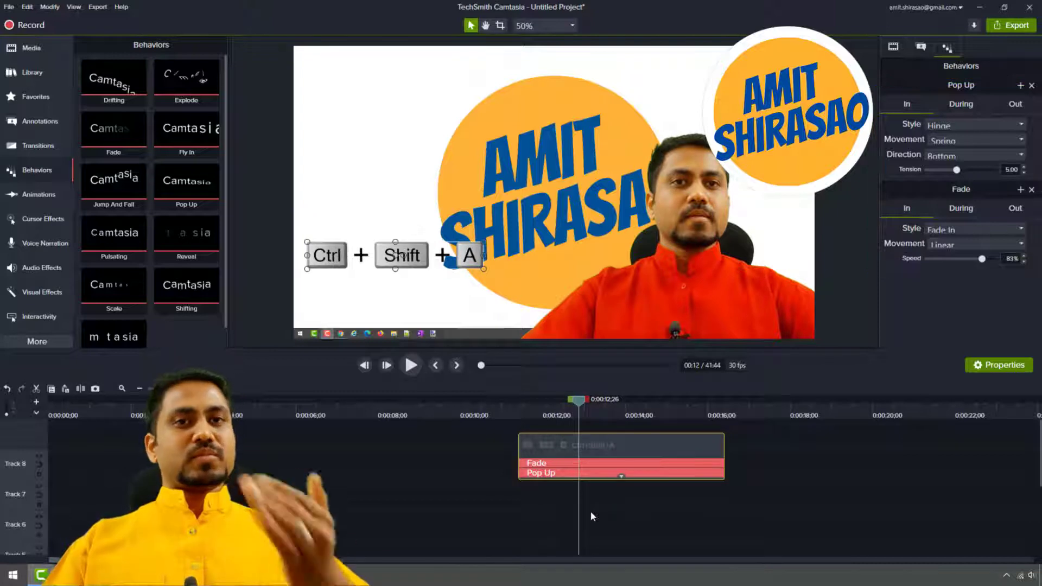
key("space")
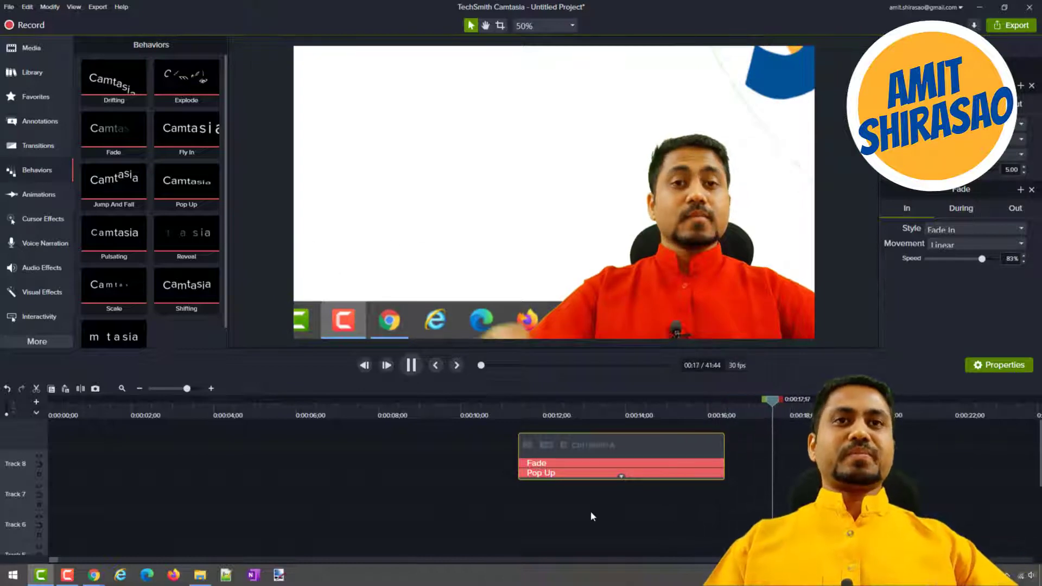
key("space")
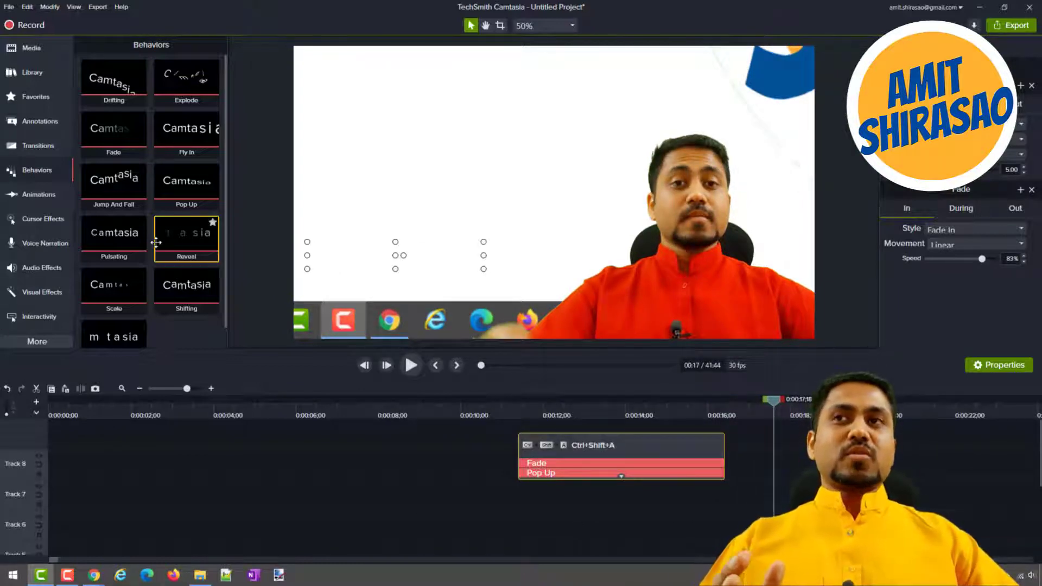
Try to apply the Highlight cursor effect to the recording in the preview frame.
left_click(41, 217)
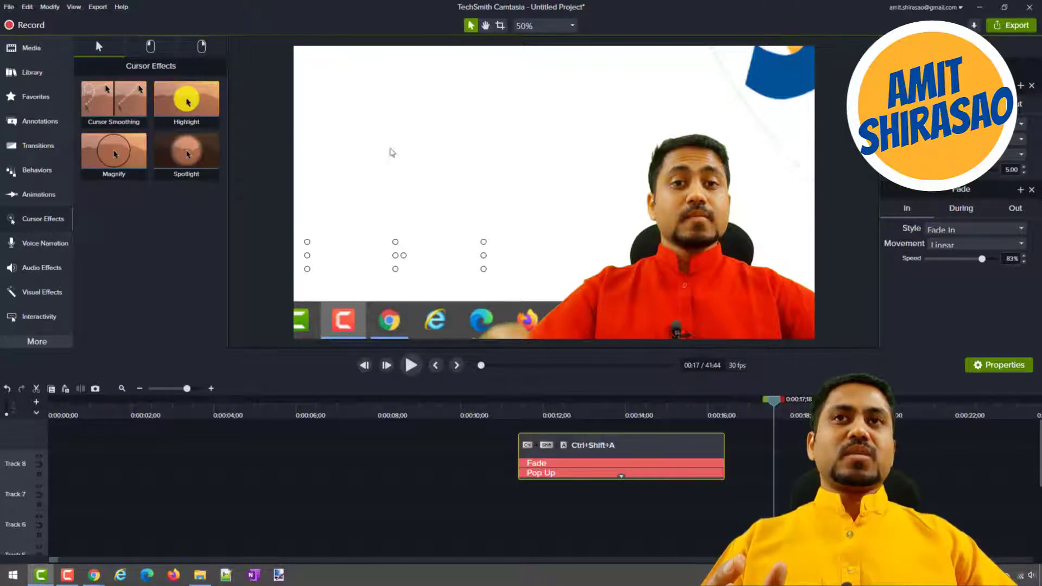
left_click_drag(186, 102, 438, 173)
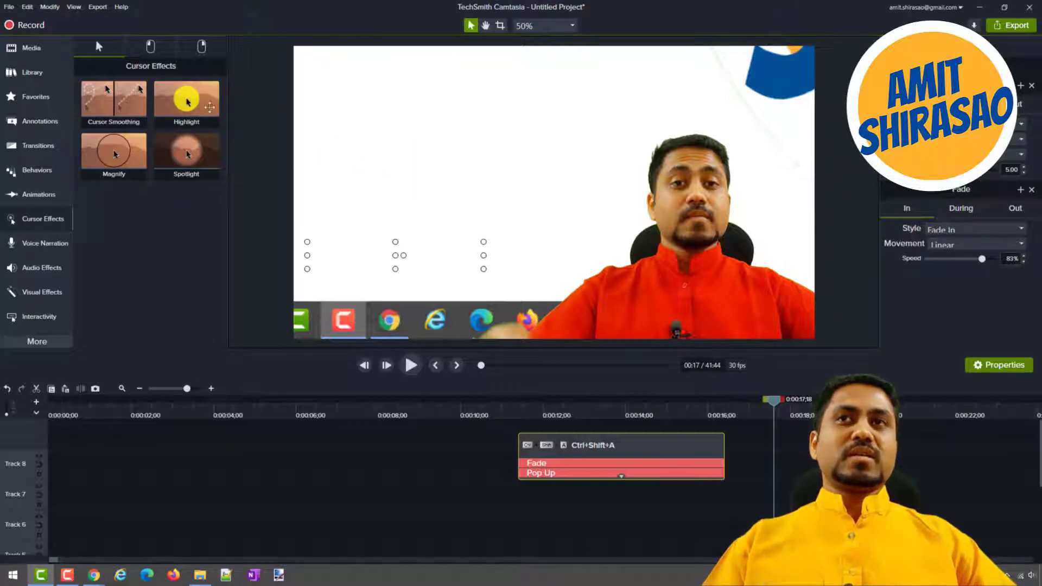
left_click_drag(186, 103, 472, 187)
Delete all media from the timeline and place the Rec 01-01-21 screen recording at the start of Track 1.
scroll(384, 459, "down", 3)
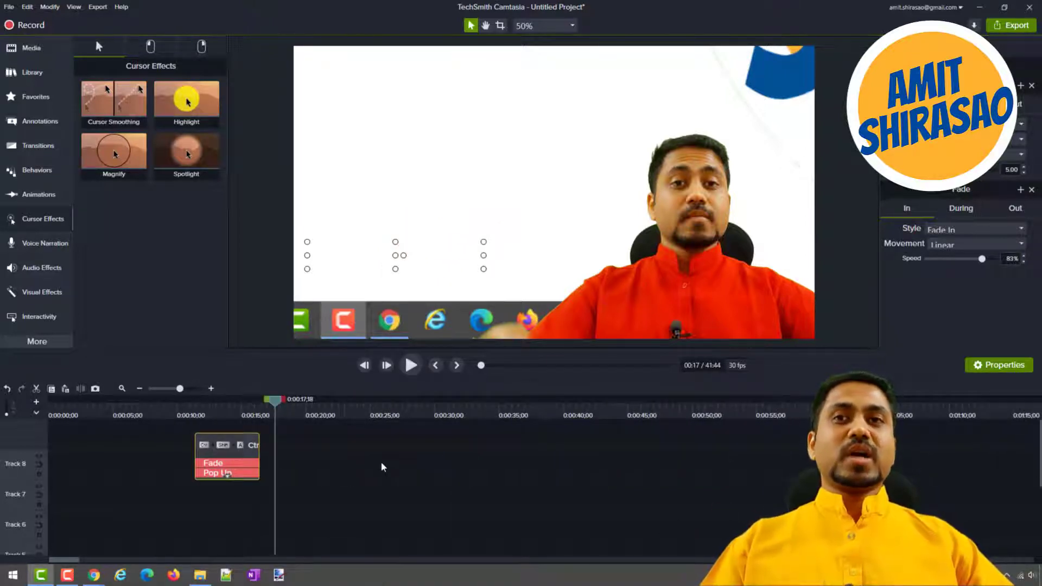
scroll(379, 471, "down", 3)
scroll(369, 474, "down", 4)
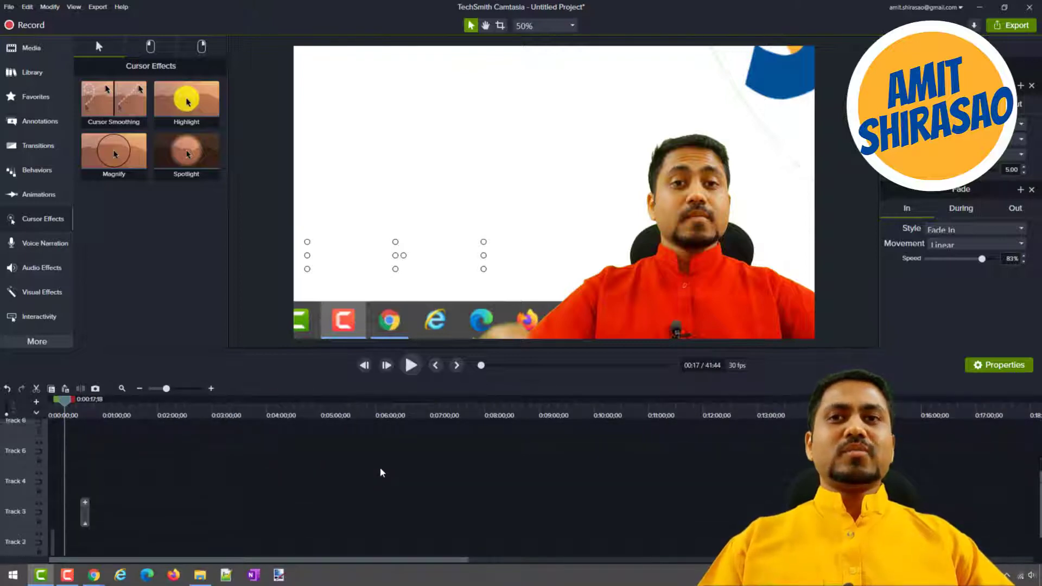
left_click_drag(307, 419, 417, 416)
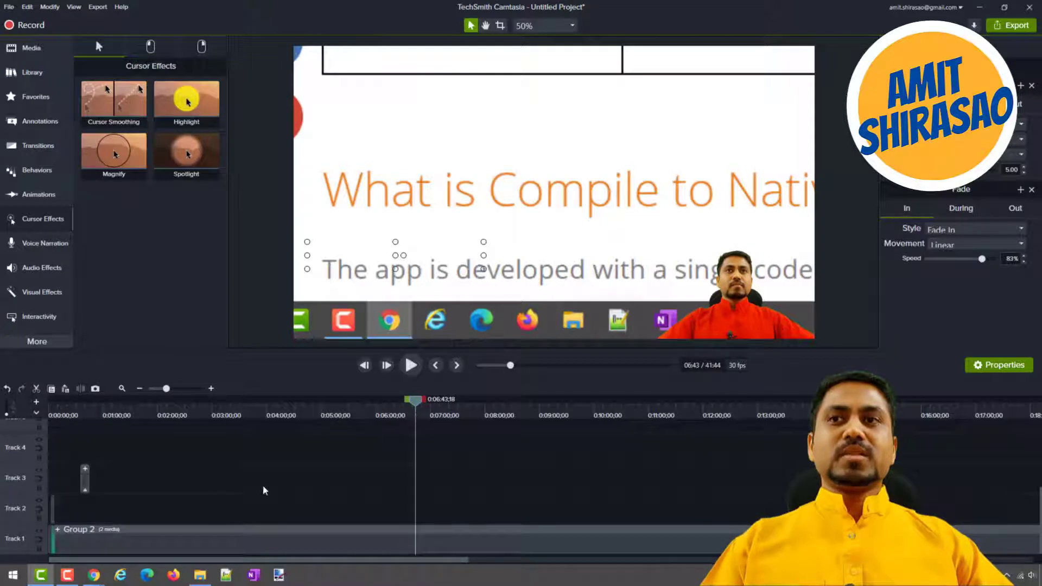
left_click(145, 537)
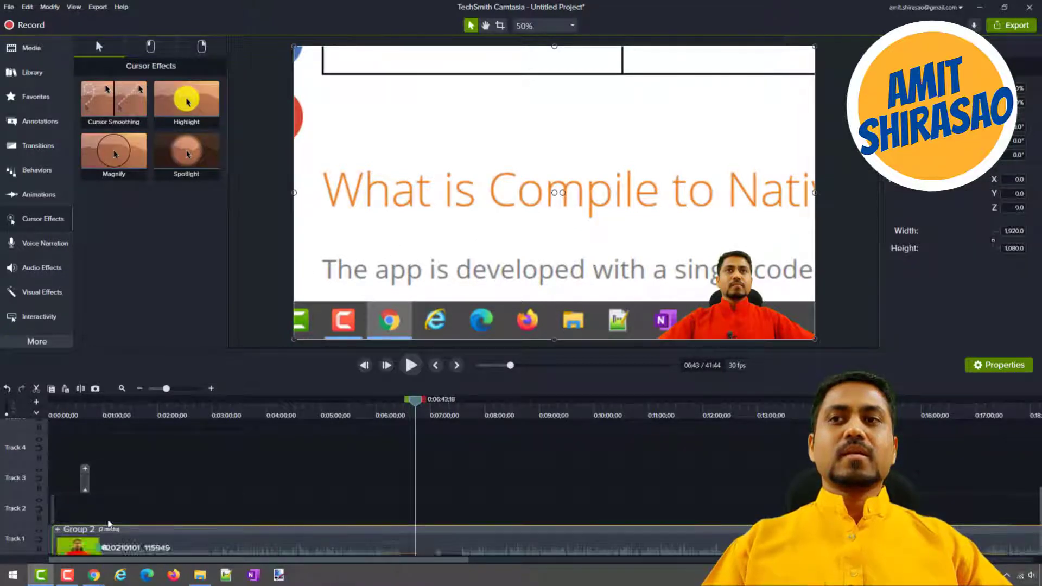
left_click(58, 530)
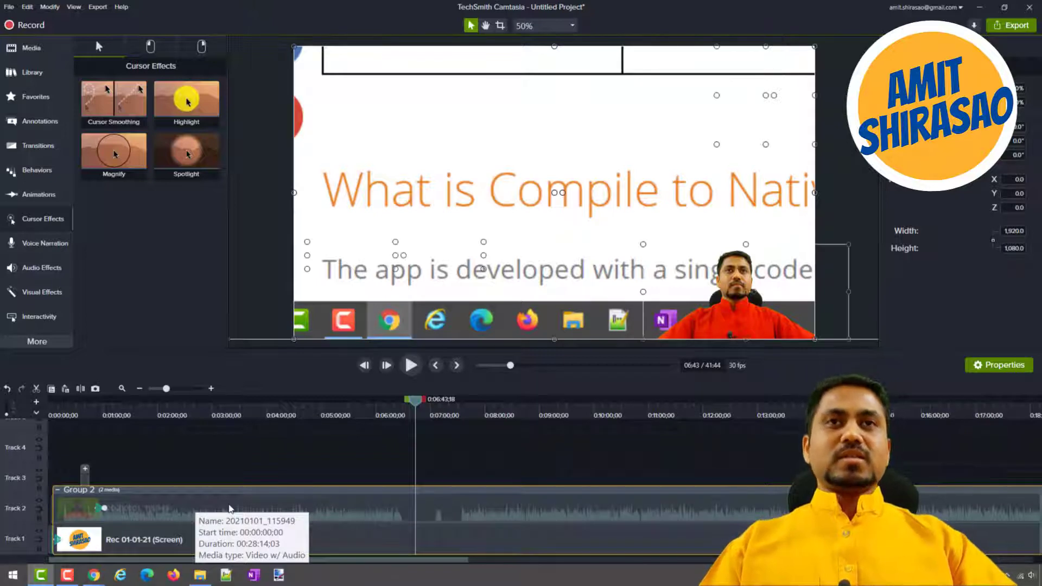
key("Delete")
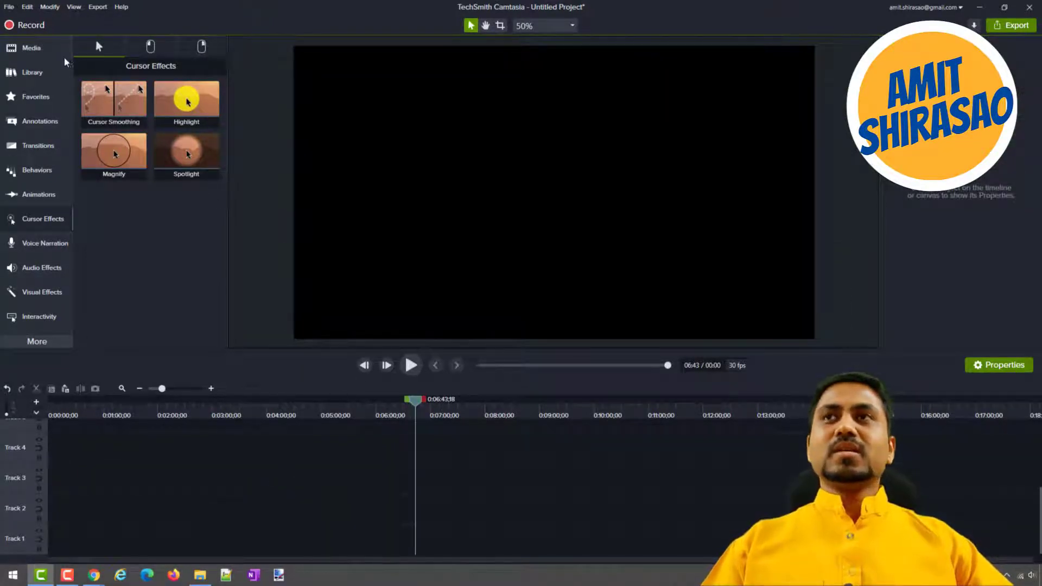
left_click(31, 48)
left_click_drag(112, 112, 165, 536)
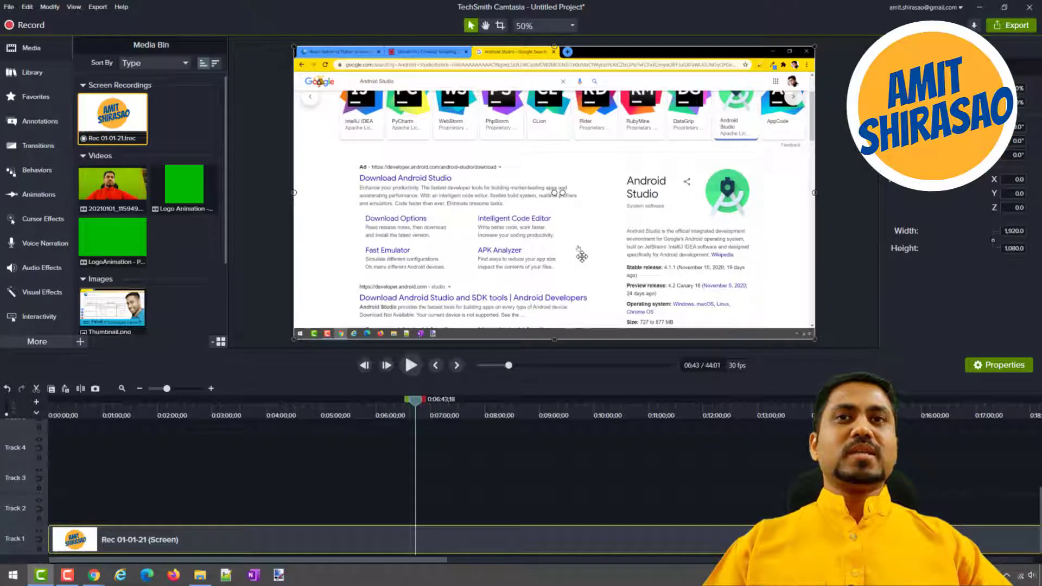
Try the Highlight cursor effect on the whole Track 1 recording, preview it, and undo the effect.
left_click(37, 222)
left_click_drag(186, 100, 297, 542)
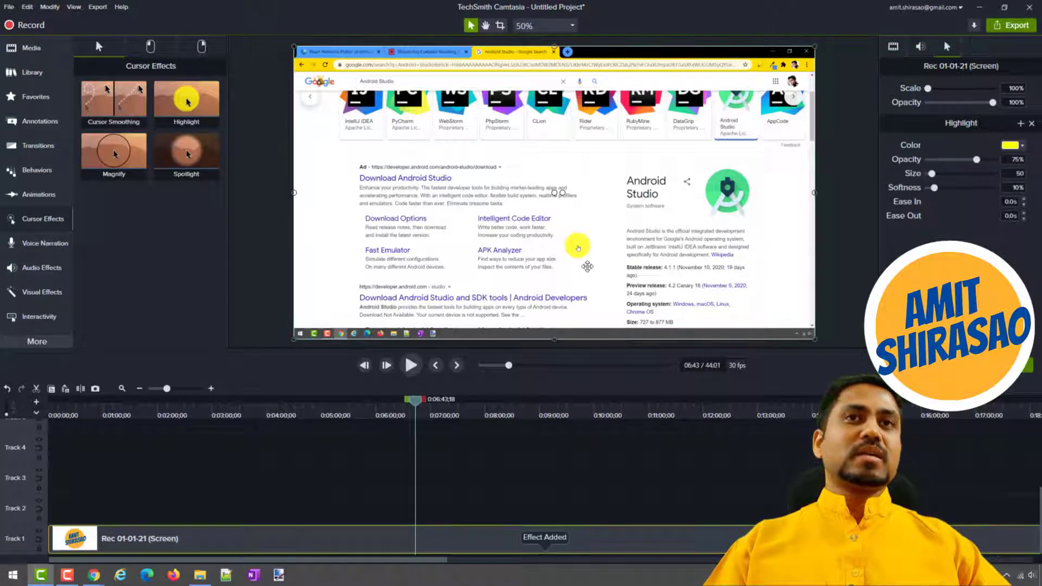
key("space")
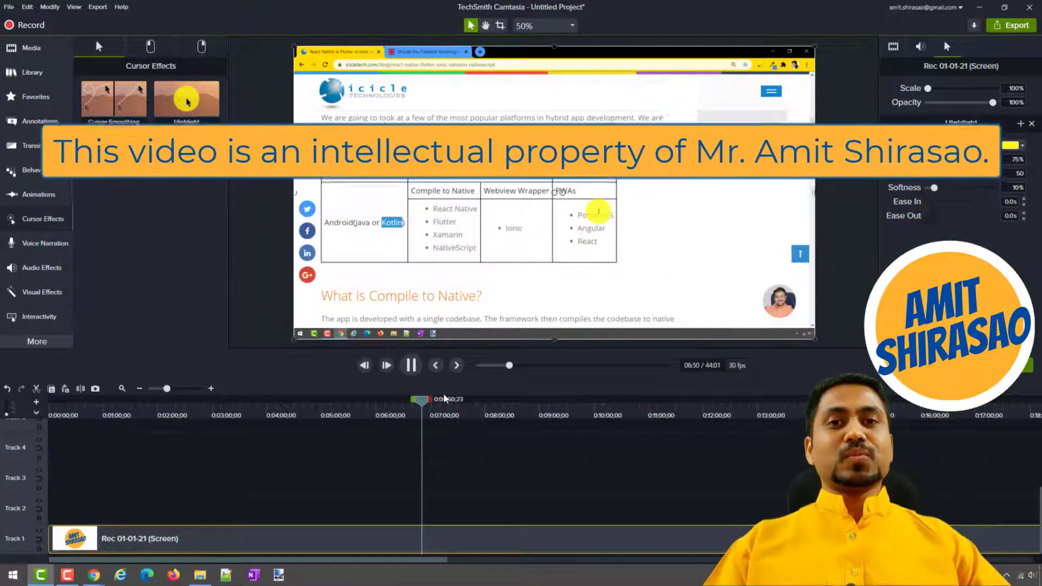
key("space")
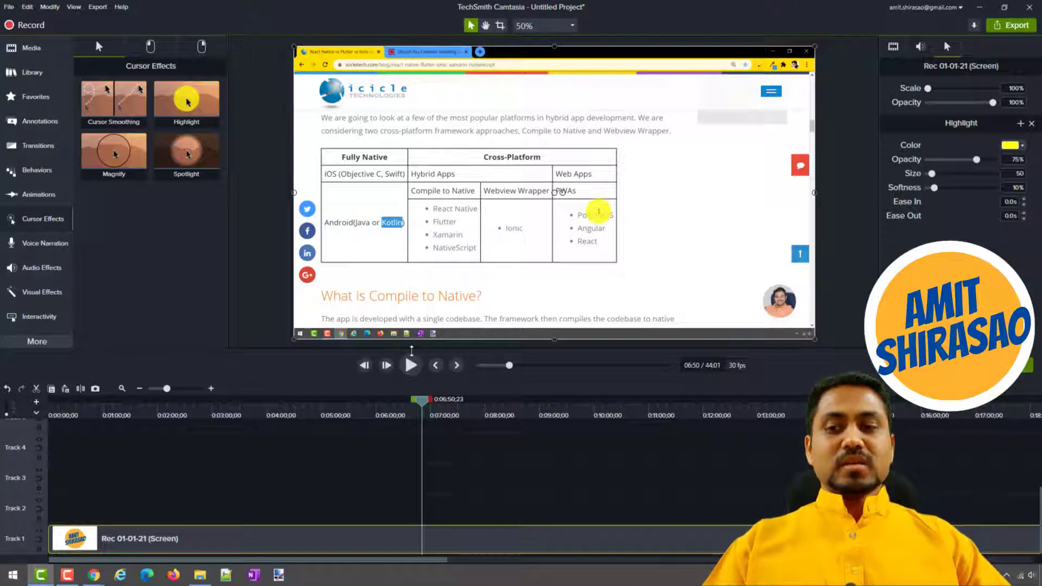
key("ctrl+z")
Split the Track 1 screen recording at about 5:58 and again at about 7:23.
left_click(377, 416)
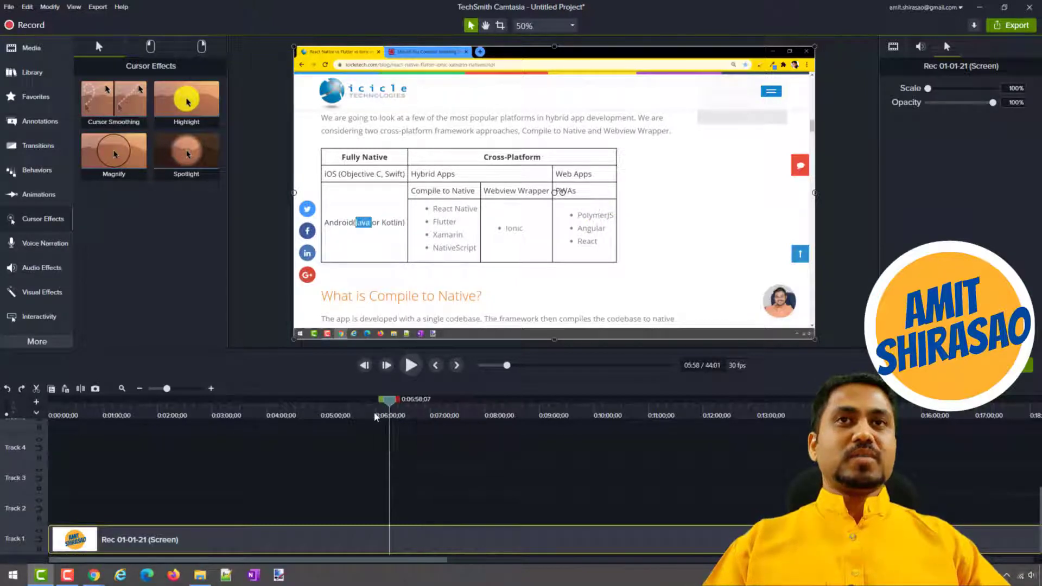
left_click(80, 389)
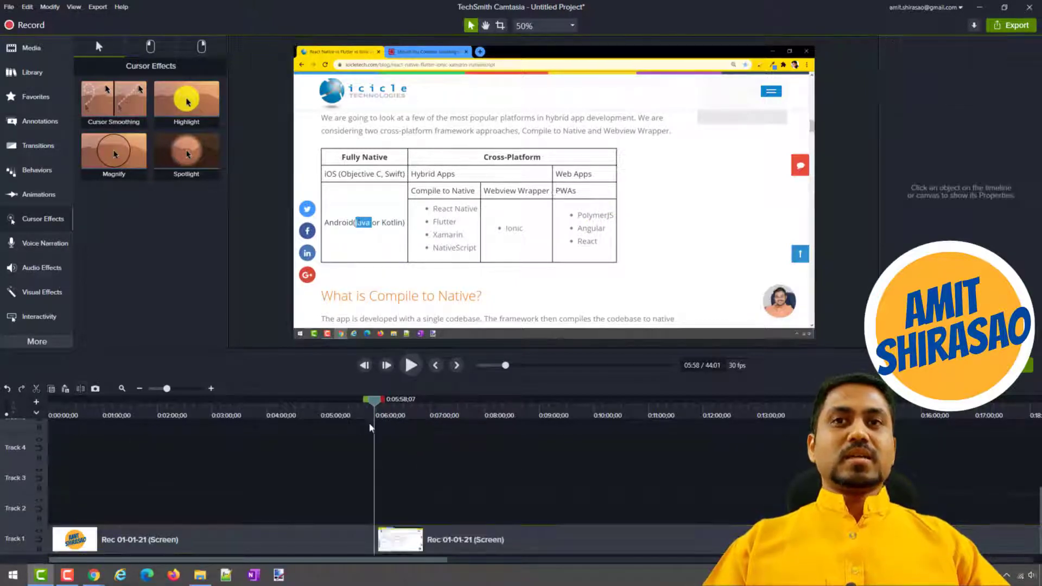
left_click(452, 416)
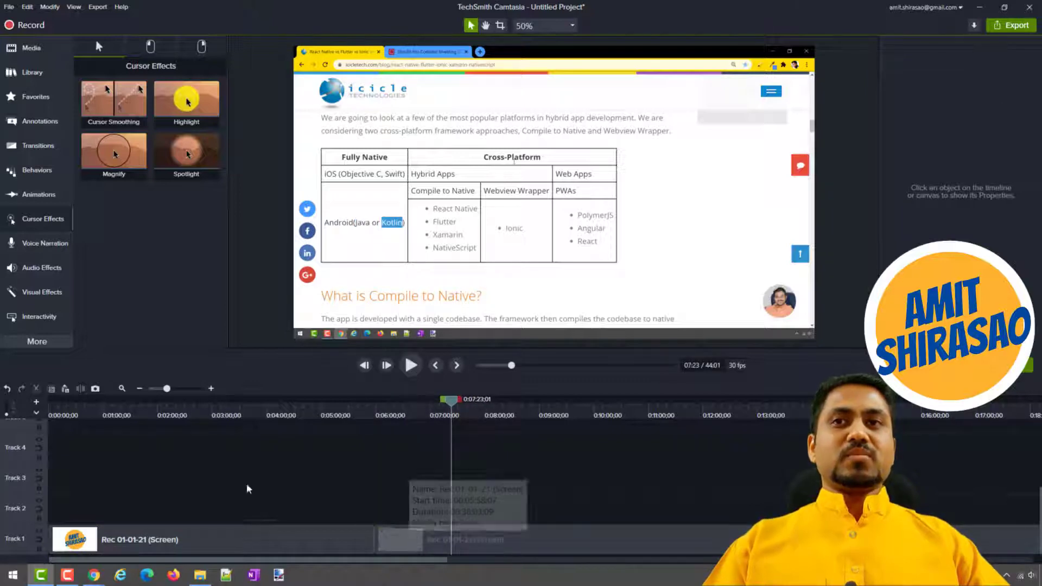
left_click(409, 549)
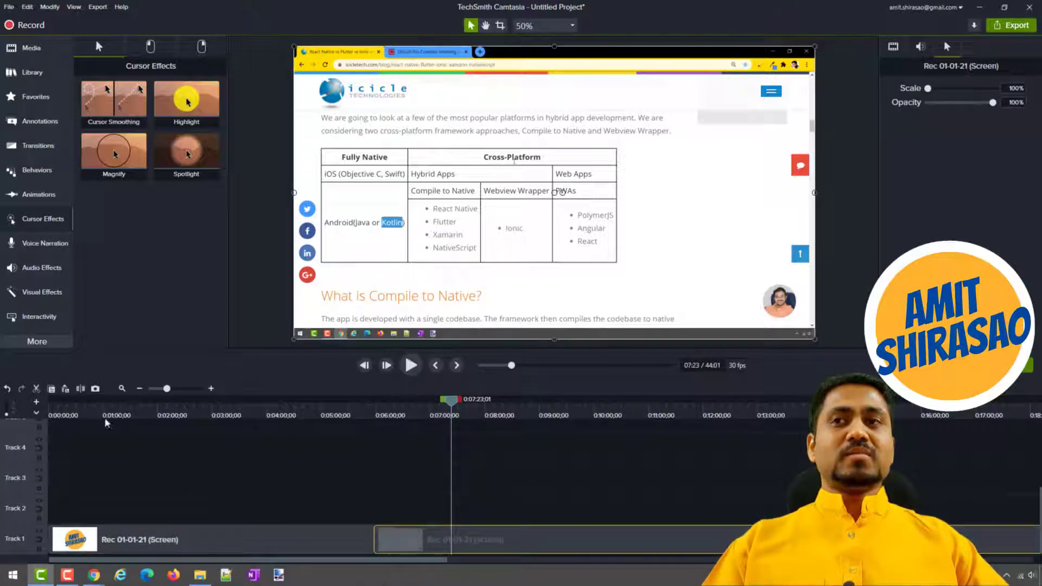
left_click(81, 390)
Apply the Highlight cursor effect only to the middle clip on Track 1 and preview playback around both cuts.
left_click(419, 540)
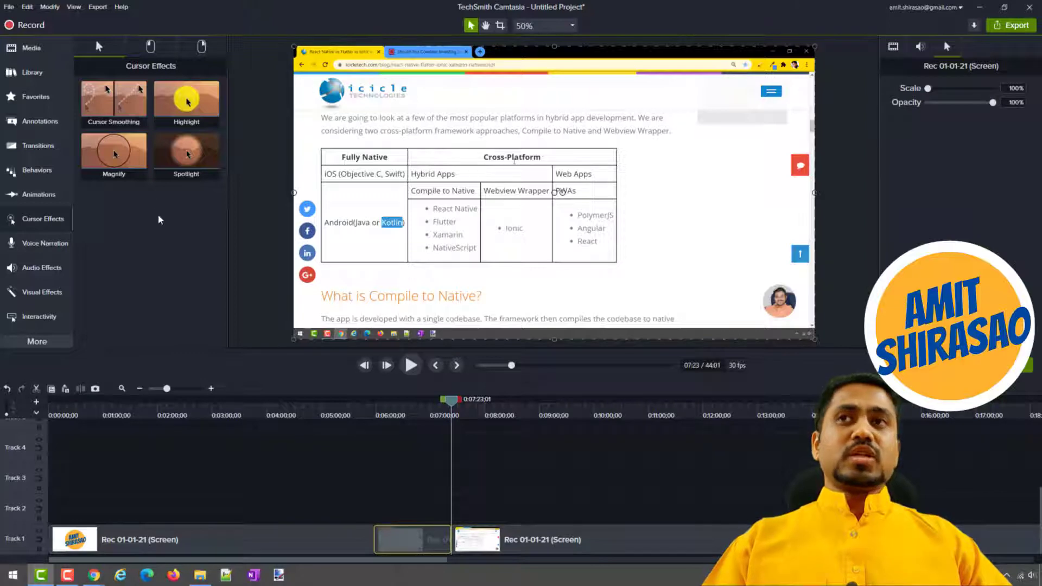
left_click_drag(187, 100, 415, 546)
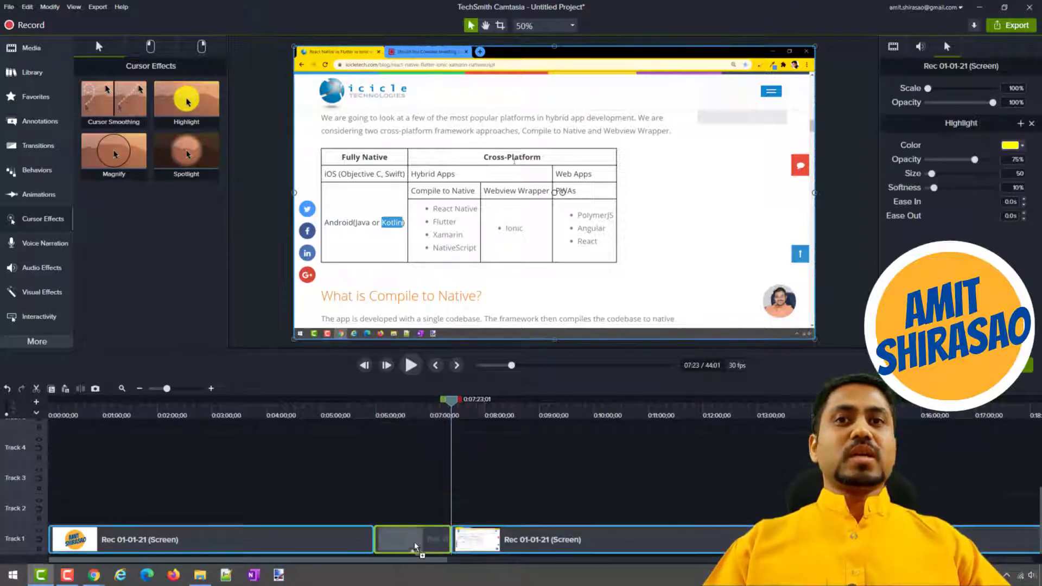
left_click(321, 415)
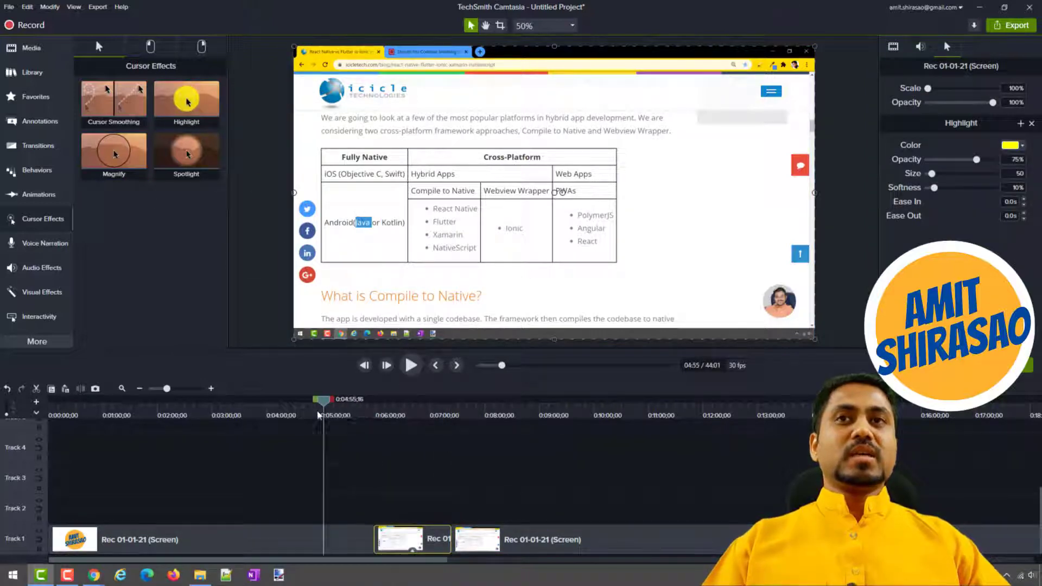
key("space")
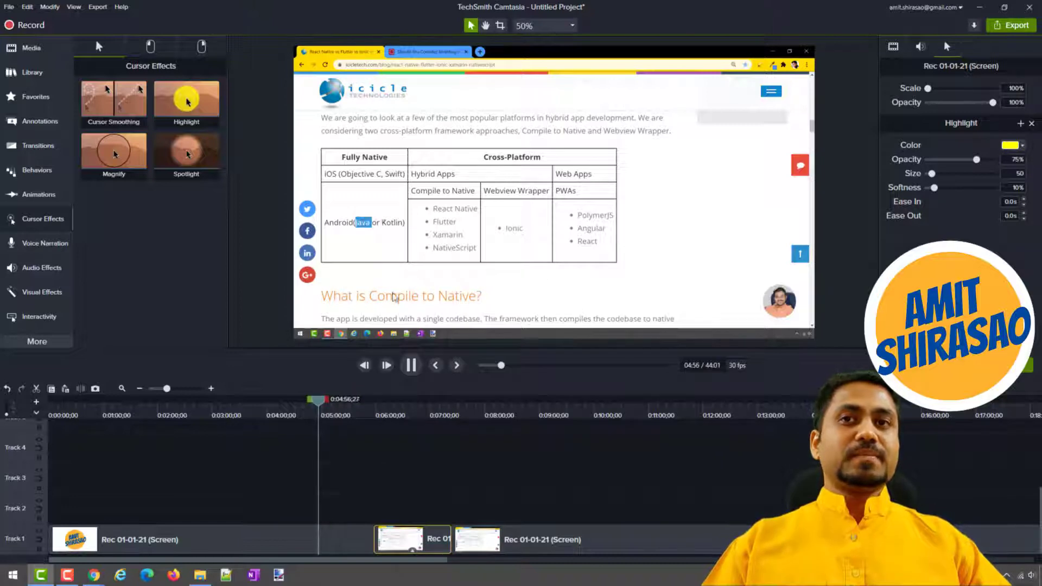
left_click(362, 415)
key("space")
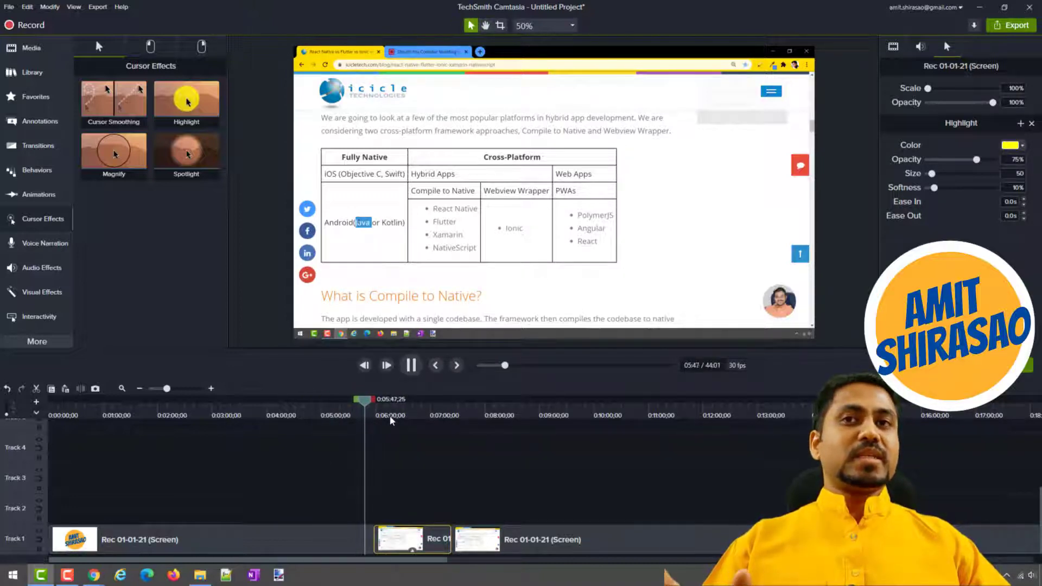
left_click(373, 416)
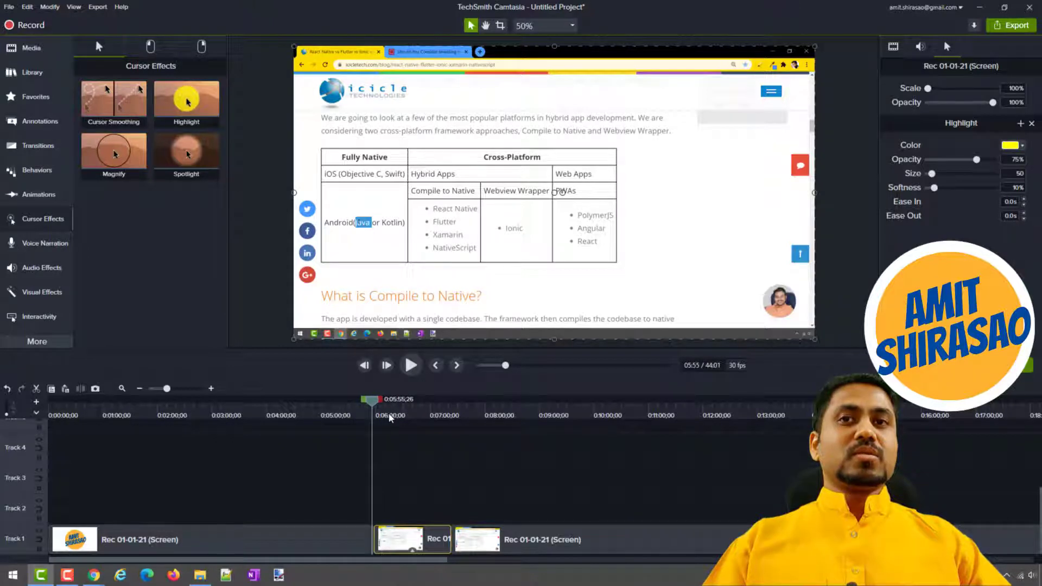
left_click(411, 365)
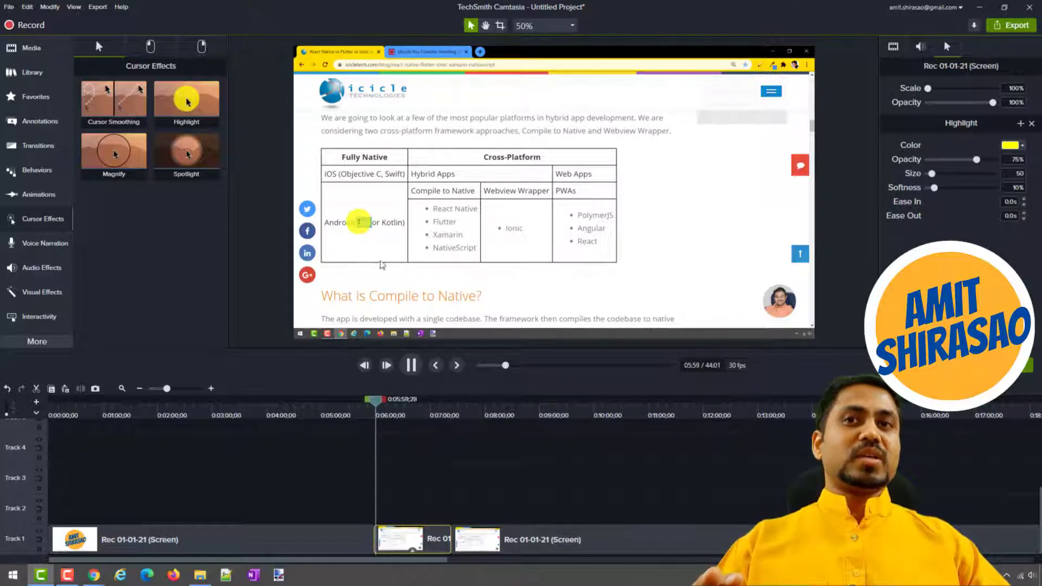
left_click(444, 416)
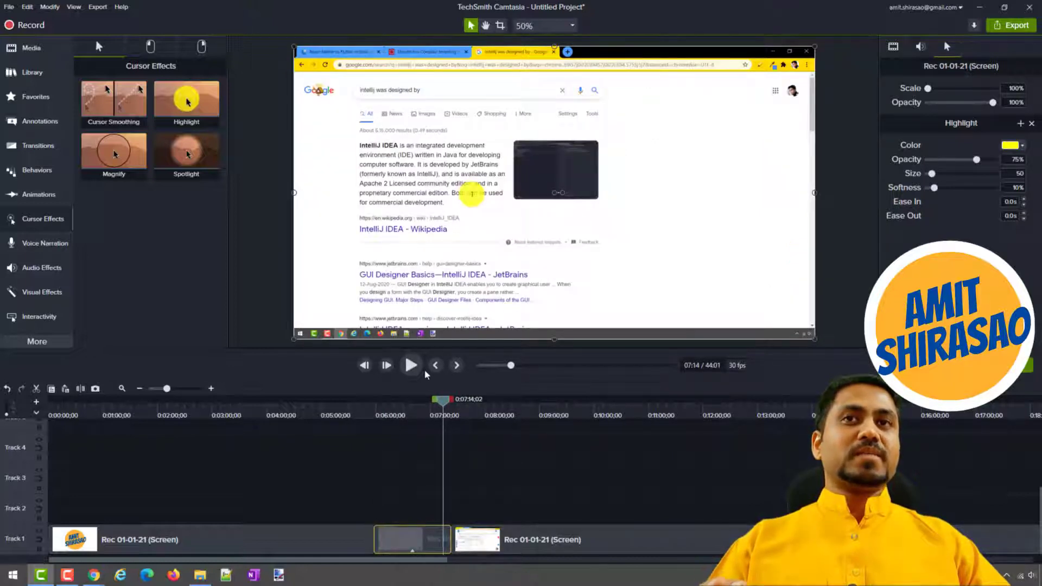
left_click(411, 364)
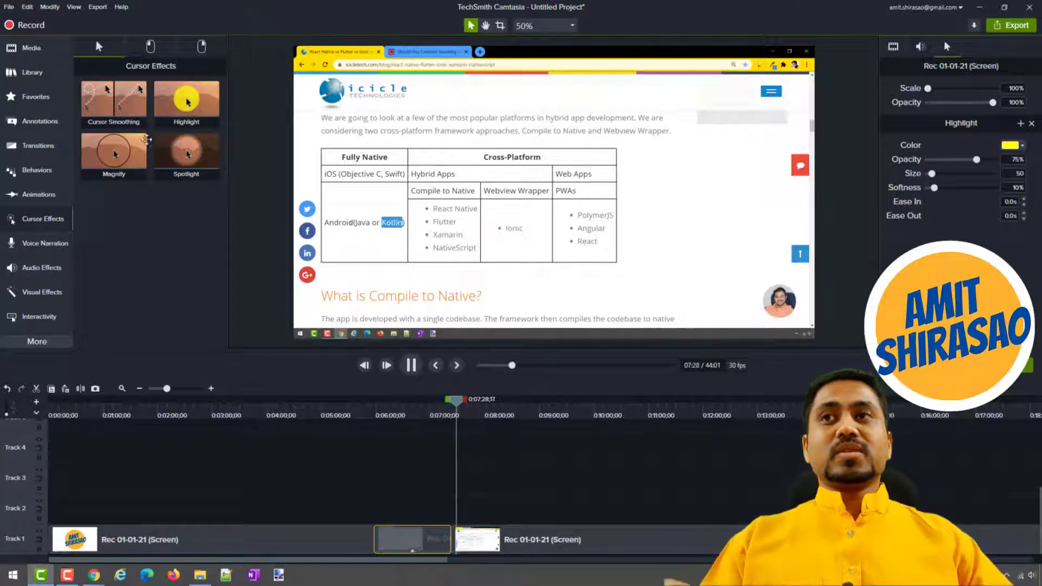
Pause the playback and show the Voice Narration recording options.
left_click(27, 243)
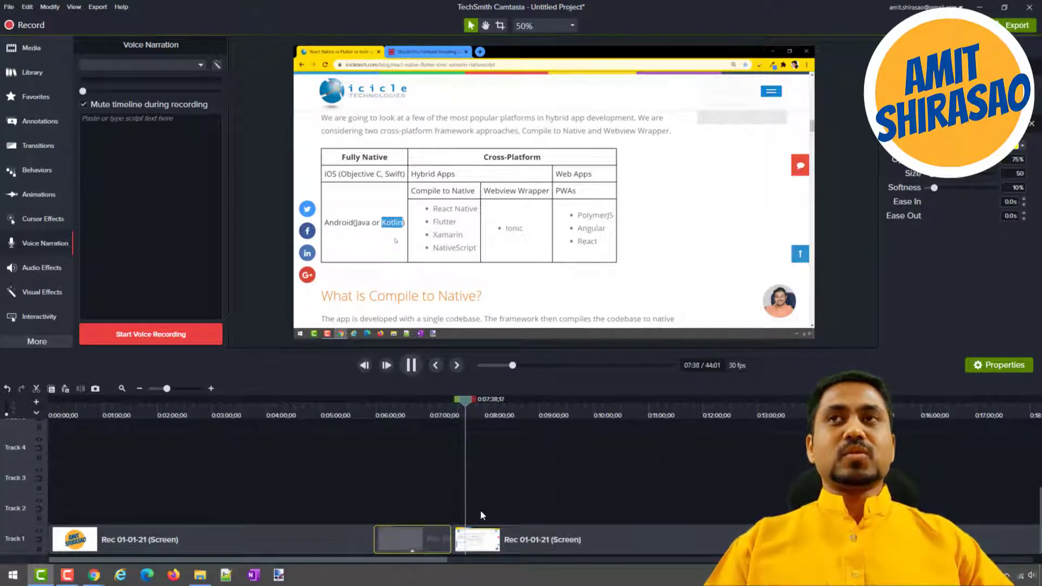
key("space")
key("v")
key("space")
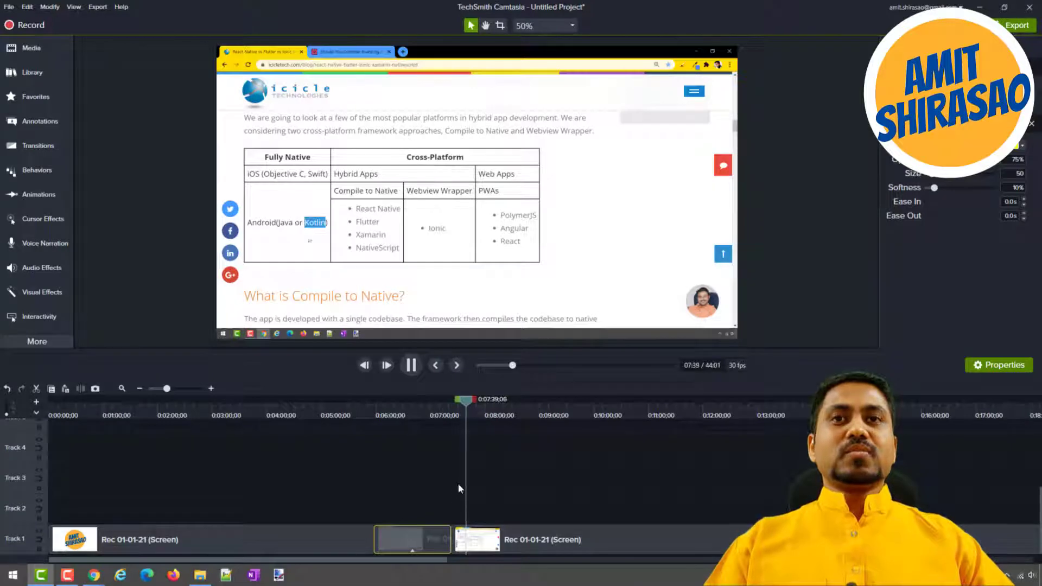
key("space")
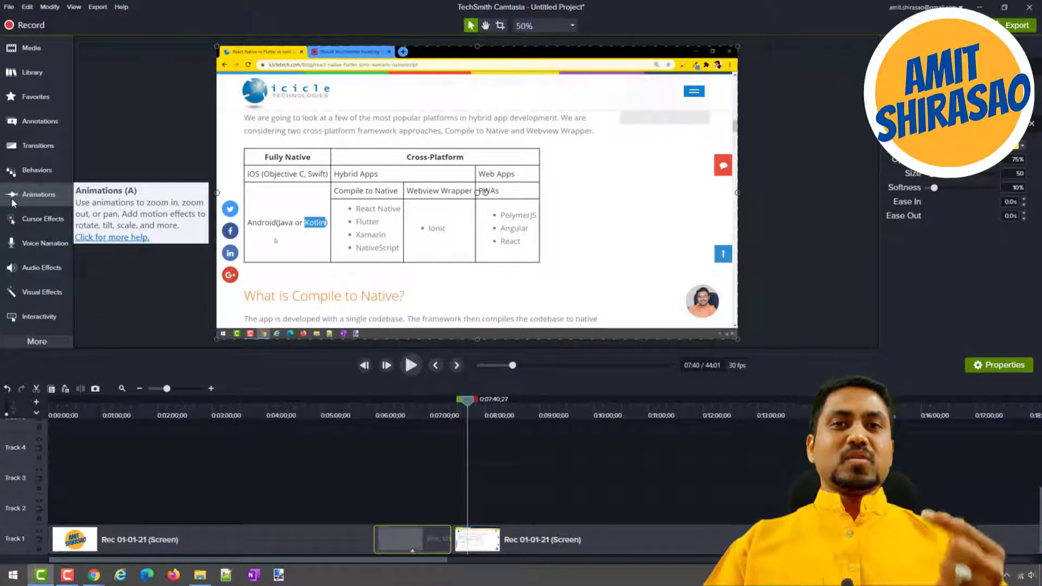
left_click(30, 239)
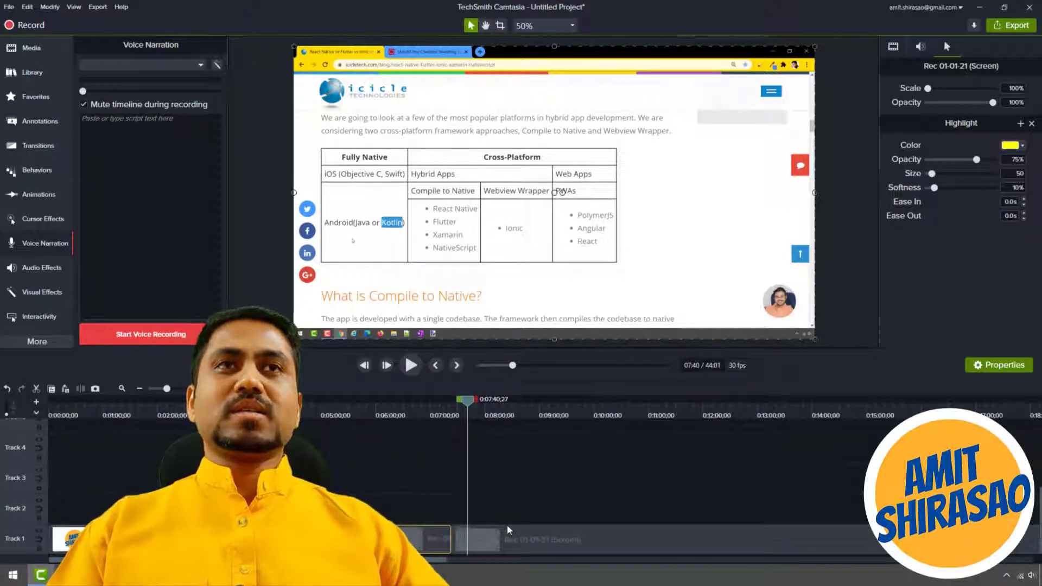
Try lowering the audio gain of the last Track 1 clip to 69% and undo the change.
left_click(921, 46)
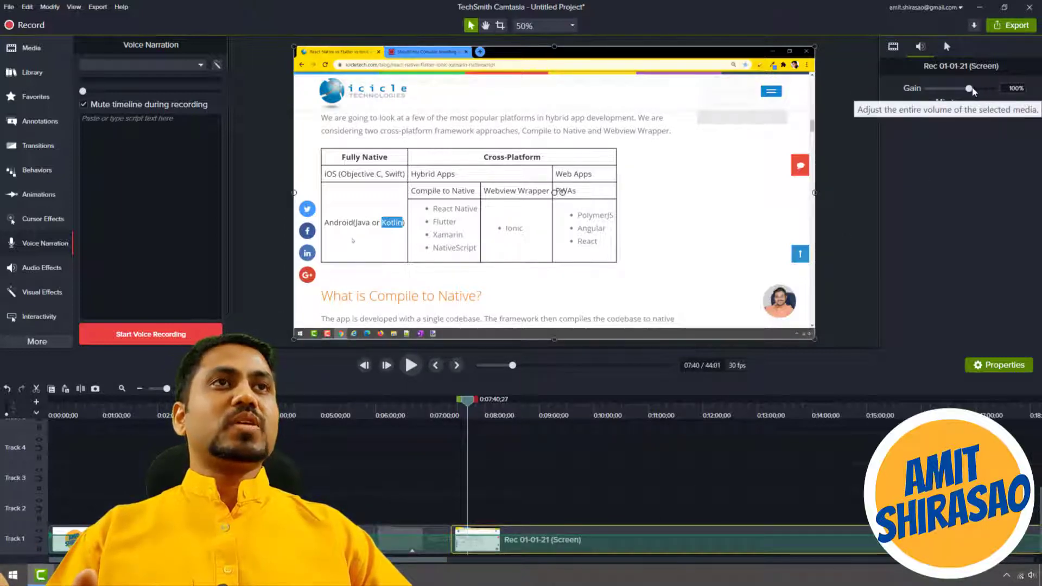
mouse_move(969, 88)
left_mouse_down()
mouse_move(986, 89)
mouse_move(940, 90)
mouse_move(962, 89)
left_mouse_up()
key("ctrl+z")
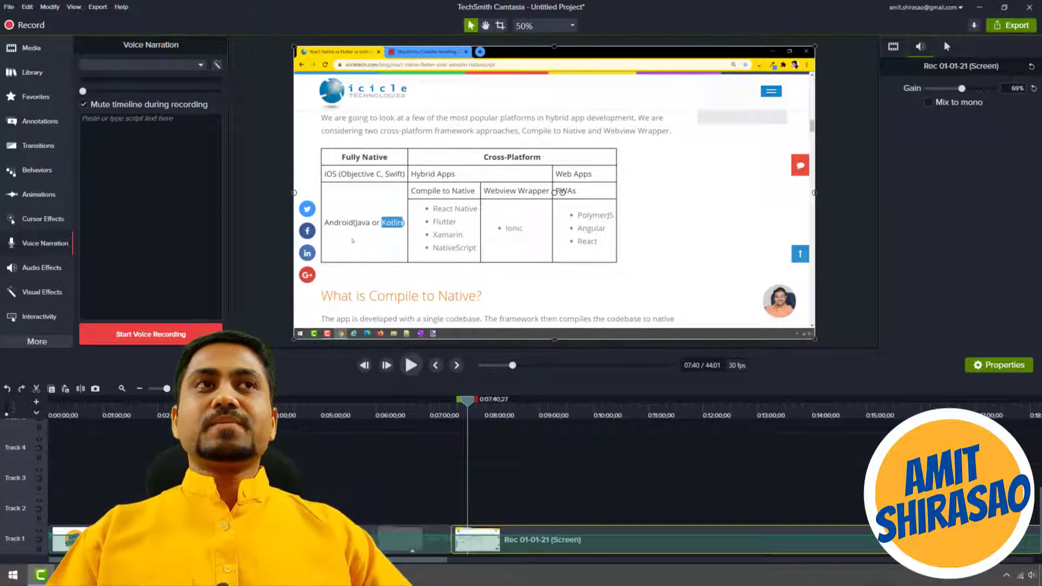
Apply the Noise Removal audio effect to the last Track 1 clip and set its sensitivity to -3.
left_click(40, 269)
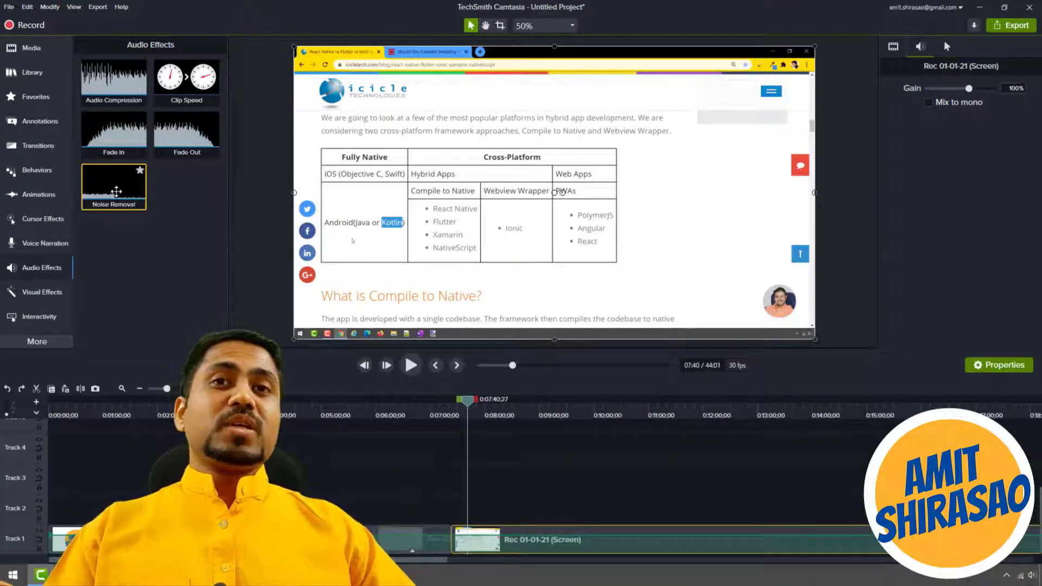
left_click_drag(116, 191, 523, 540)
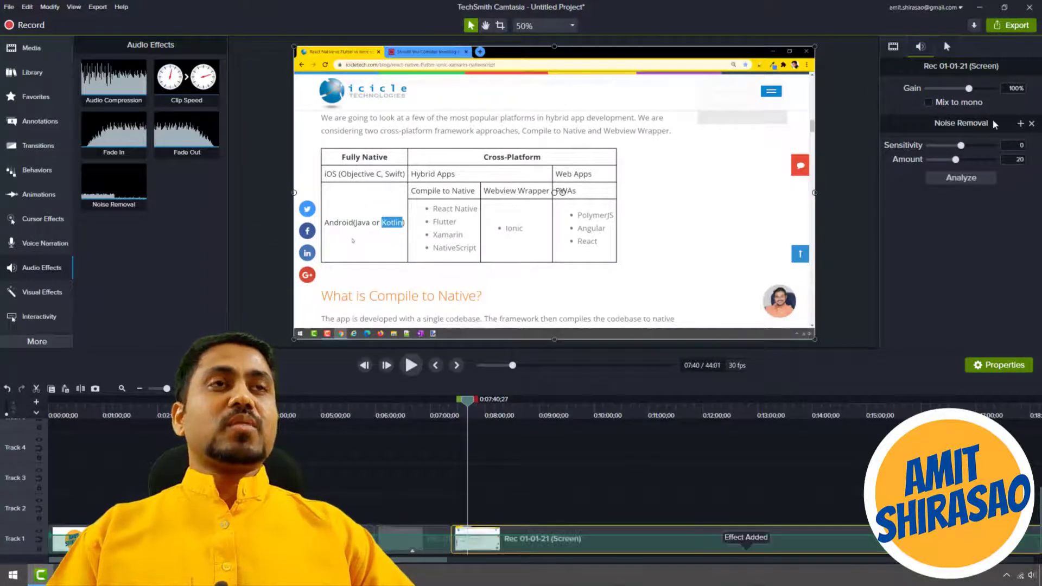
left_click_drag(964, 150, 974, 151)
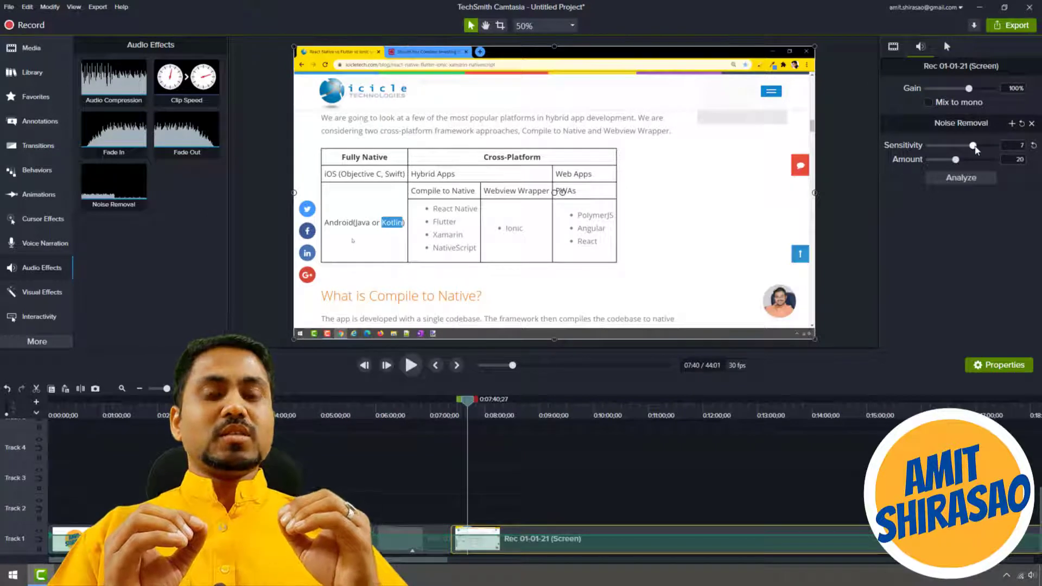
left_click_drag(975, 146, 958, 147)
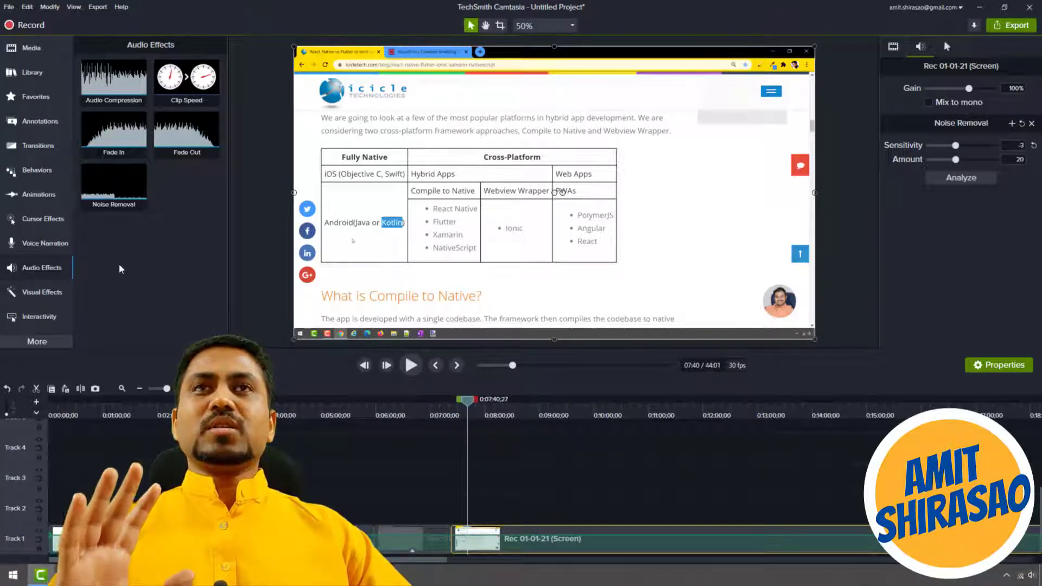
Place the "3. Legal" callout from the Default library on Track 3 above the last recording clip.
left_click(35, 52)
left_click(32, 73)
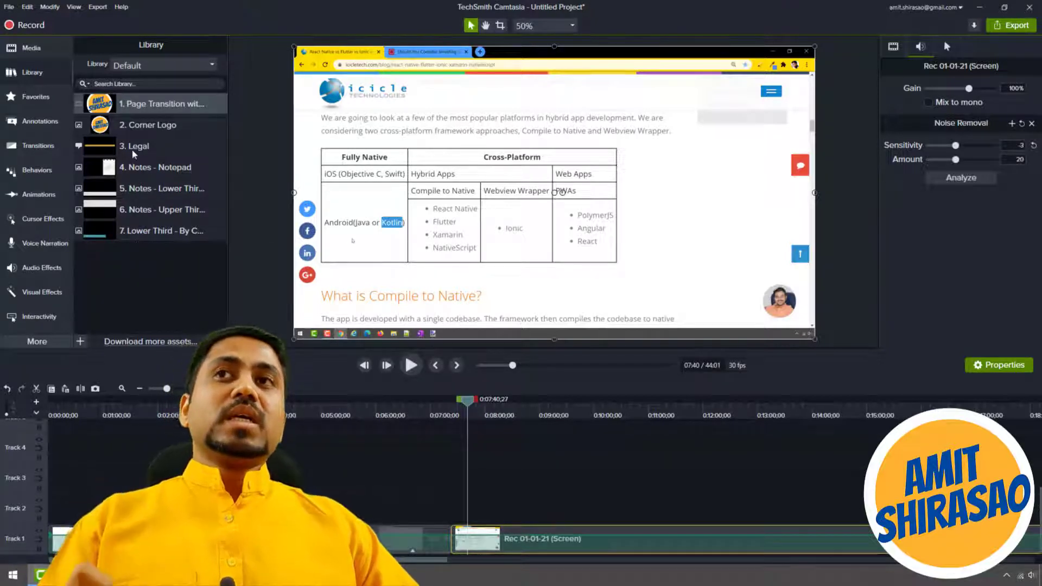
left_click_drag(134, 153, 530, 503)
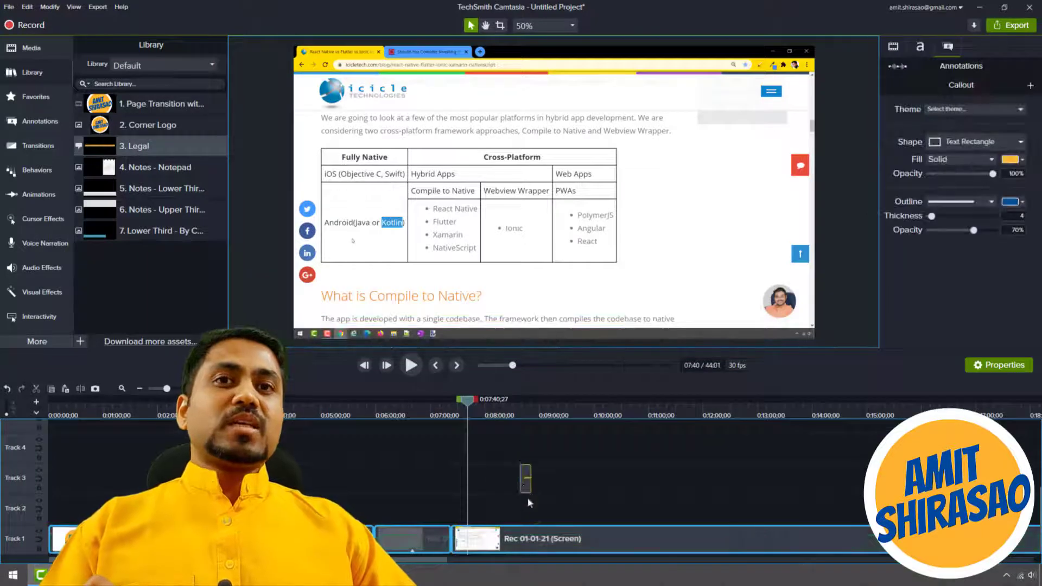
Play back the "3. Legal" callout and place the "4. Notes - Notepad" library asset on Track 2 after it.
left_click(524, 411)
key("space")
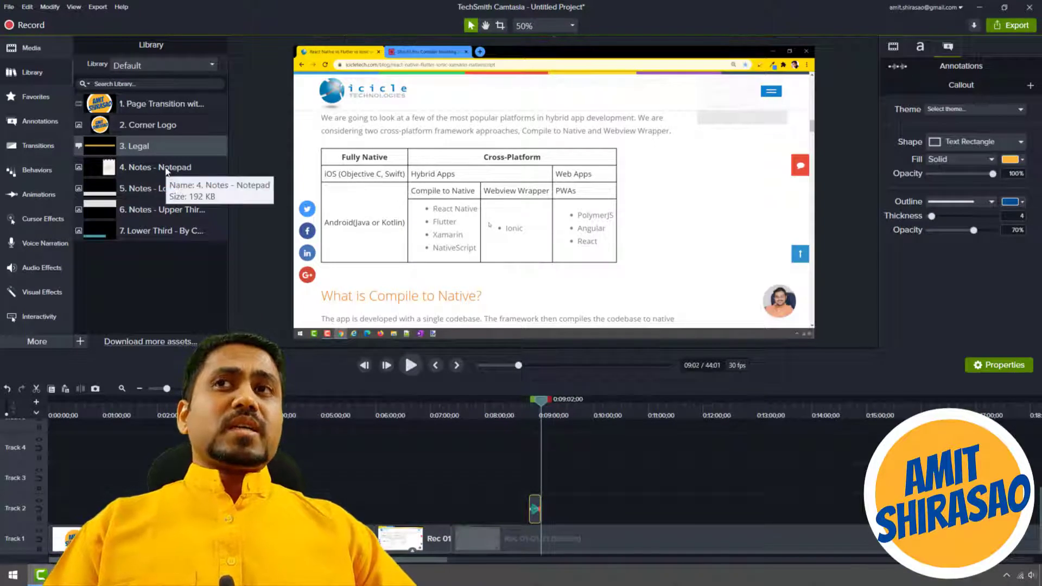
left_click_drag(167, 172, 576, 511)
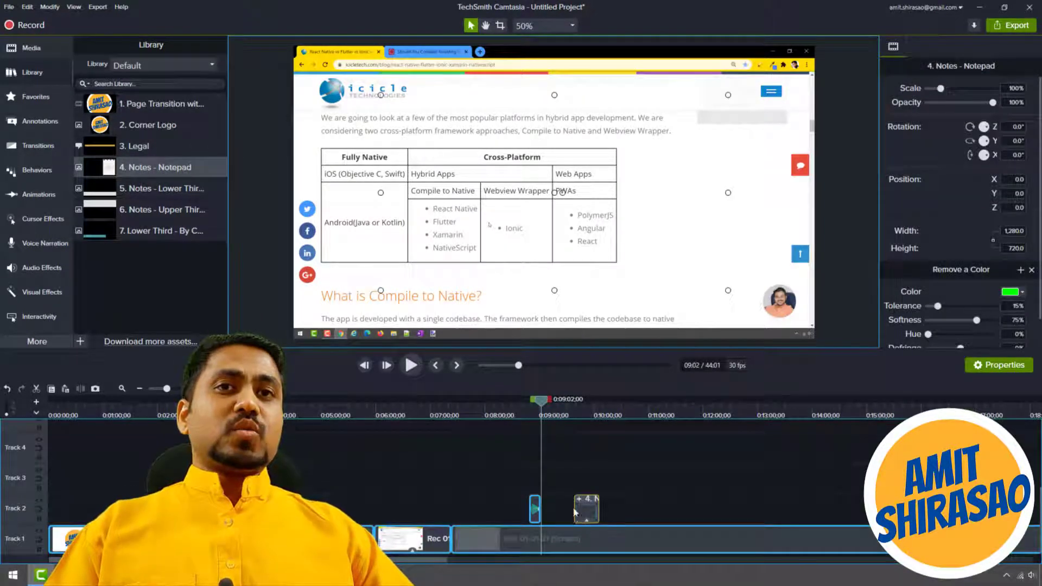
Preview the notepad asset's entrance and exit animations on the timeline.
left_click(570, 411)
key("space")
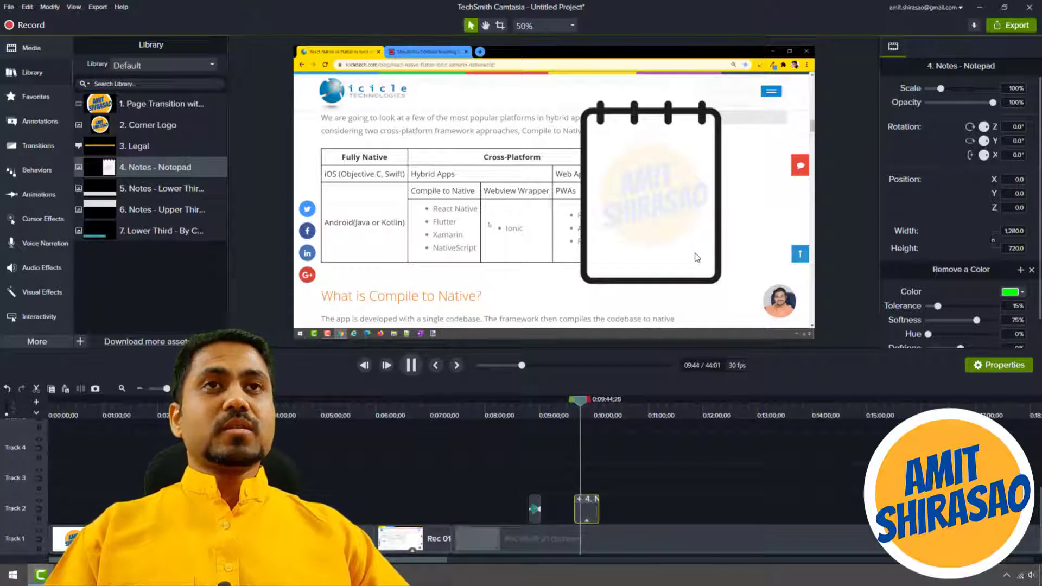
left_click(595, 415)
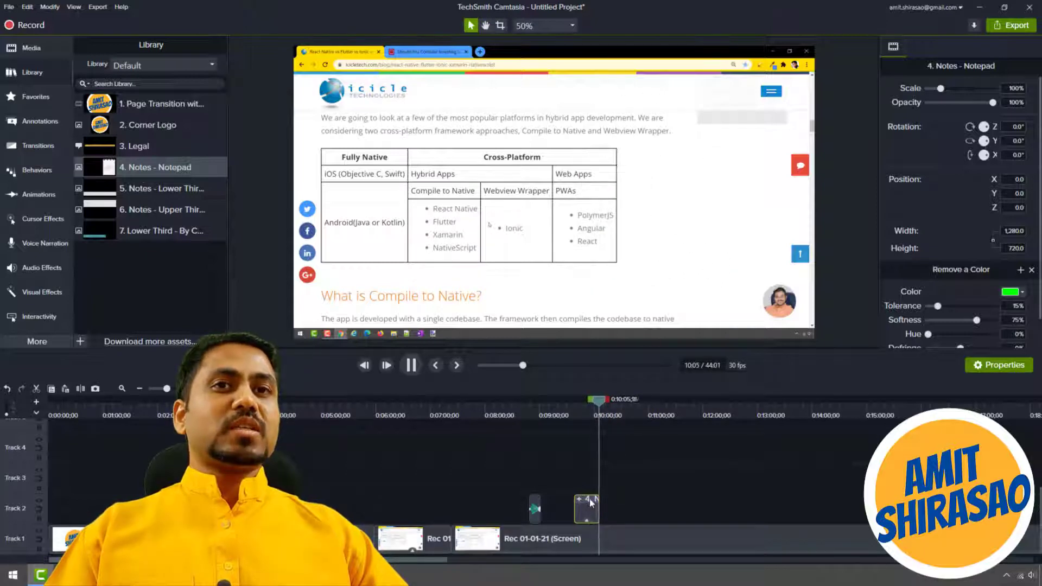
key("space")
Scale the notepad to about 67% and position it in the canvas's lower-left area, at about X -529, Y -298.
left_click(585, 408)
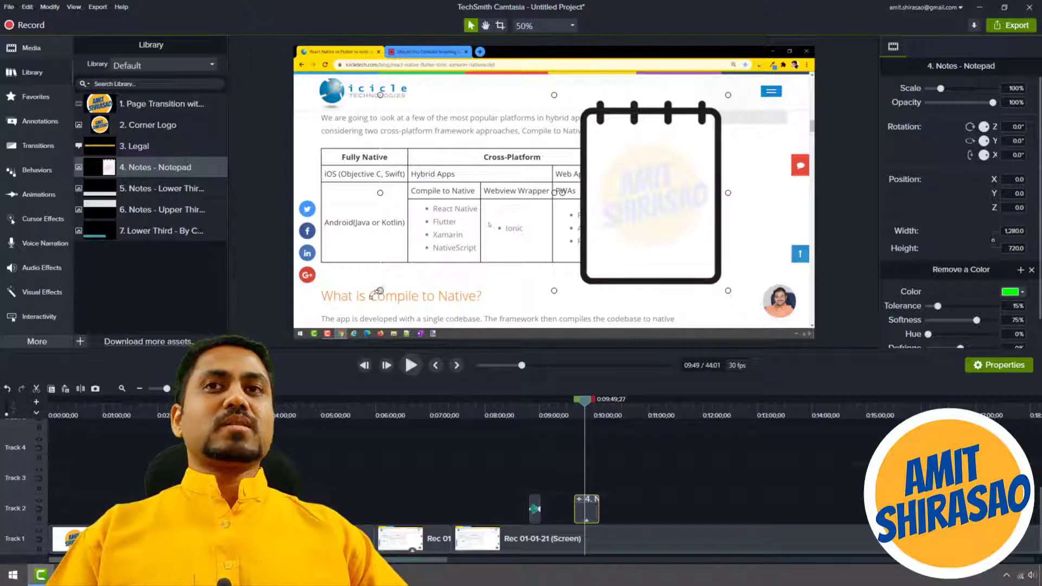
left_click_drag(381, 290, 293, 339)
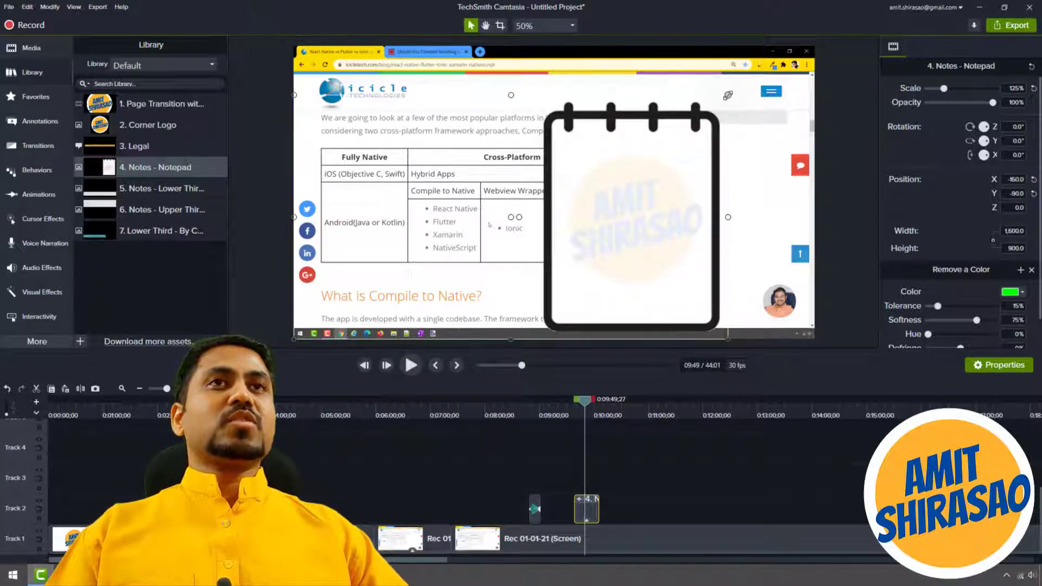
left_click_drag(727, 95, 528, 220)
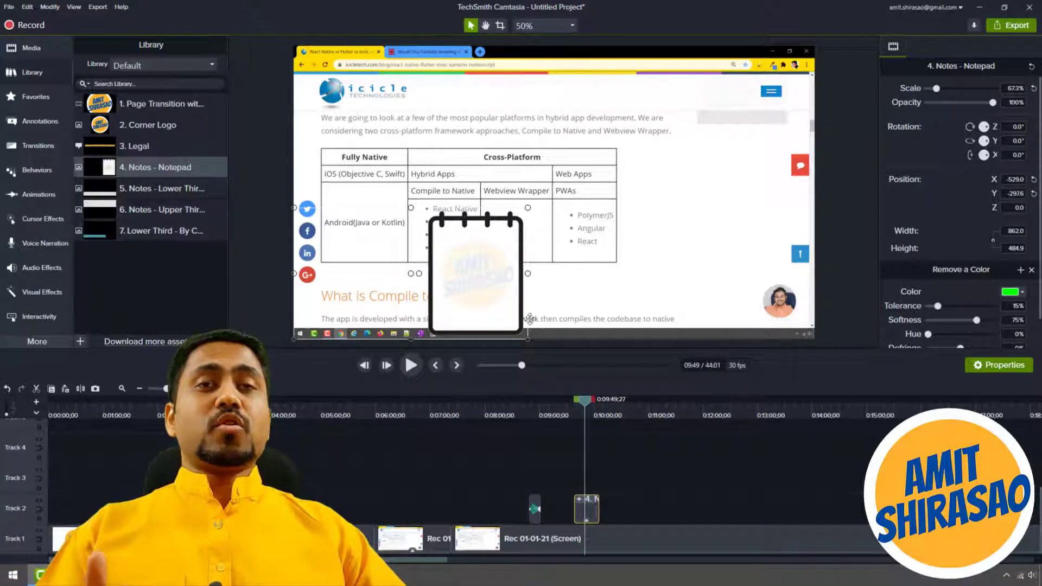
Place the "5. Notes - Lower Third" library asset on Track 2 at 10:44.
left_click(634, 413)
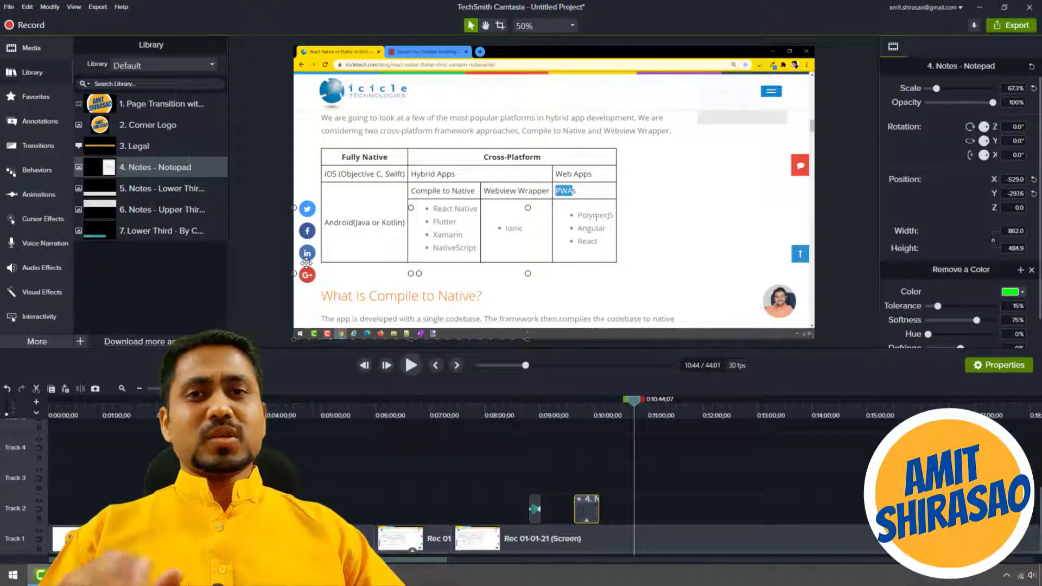
left_click(151, 191)
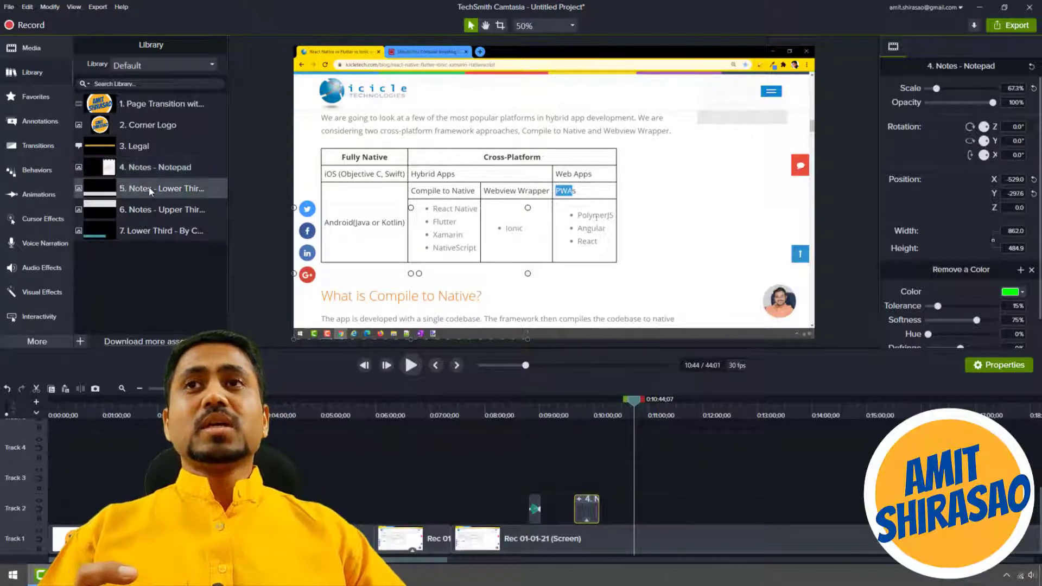
left_click_drag(179, 190, 634, 511)
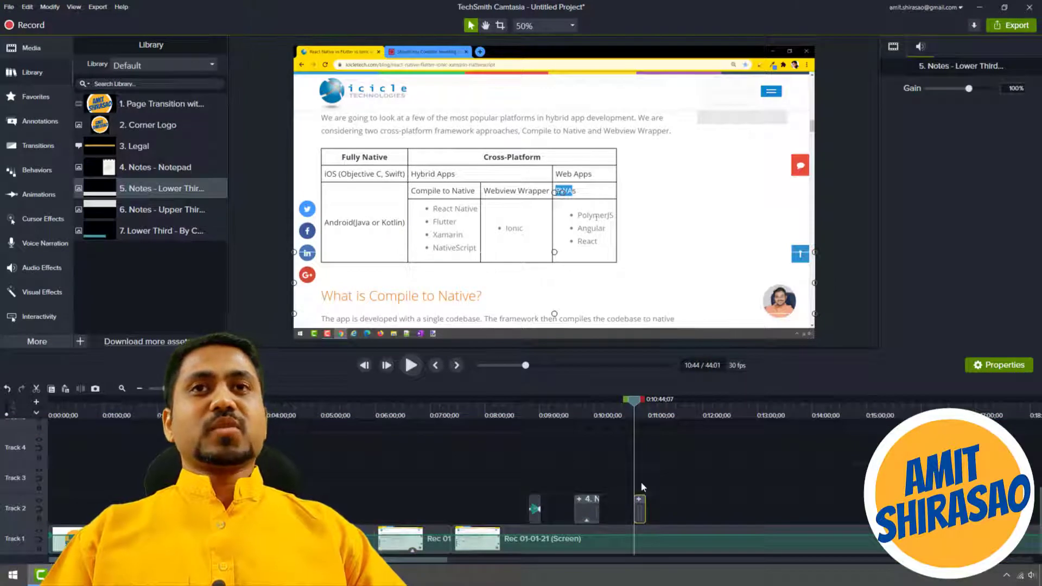
left_click(704, 478)
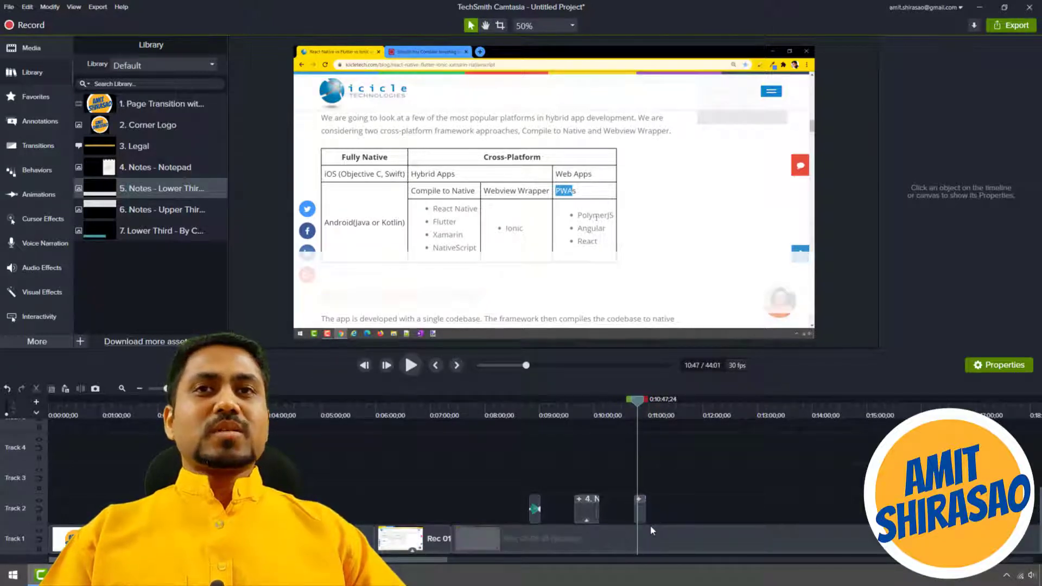
Hide Track 1 and play back the lower third notes asset on its own.
left_click(228, 538)
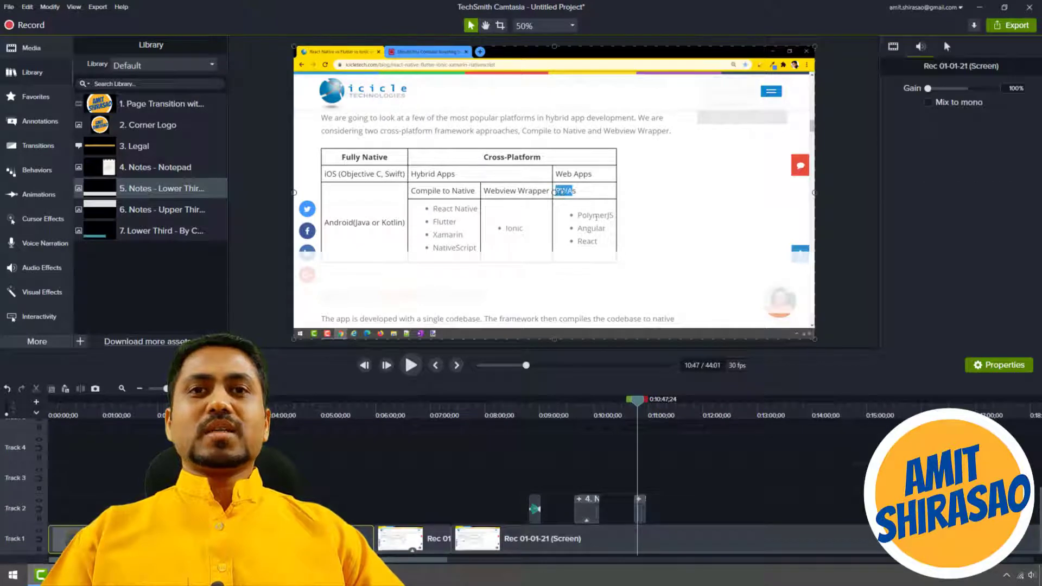
left_click(39, 530)
left_click(633, 402)
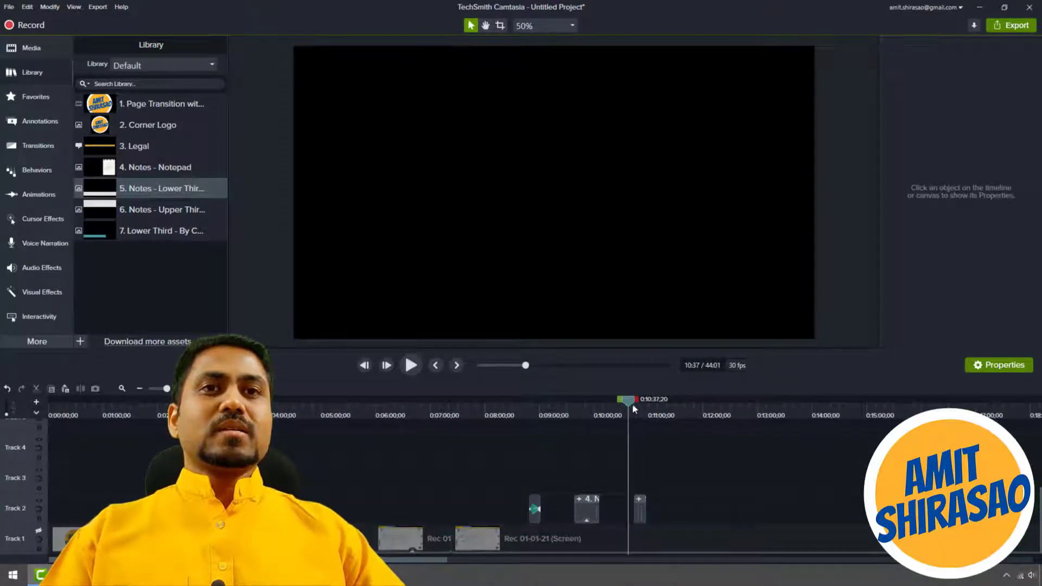
key("space")
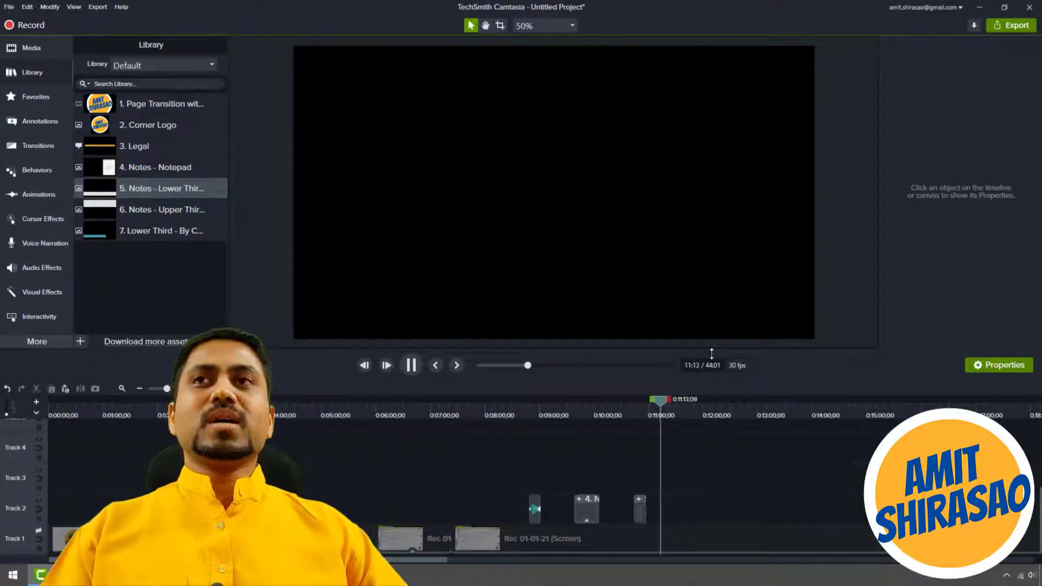
key("space")
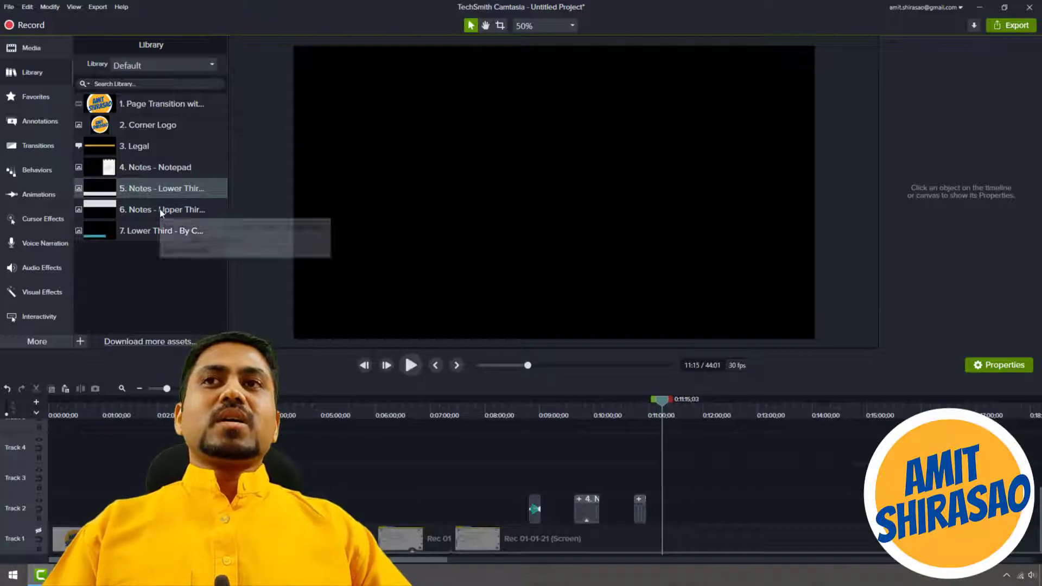
Place the "6. Notes - Upper Third" library asset on Track 2 at 11:15 and play it back.
left_click_drag(160, 209, 861, 555)
left_click_drag(692, 520, 665, 510)
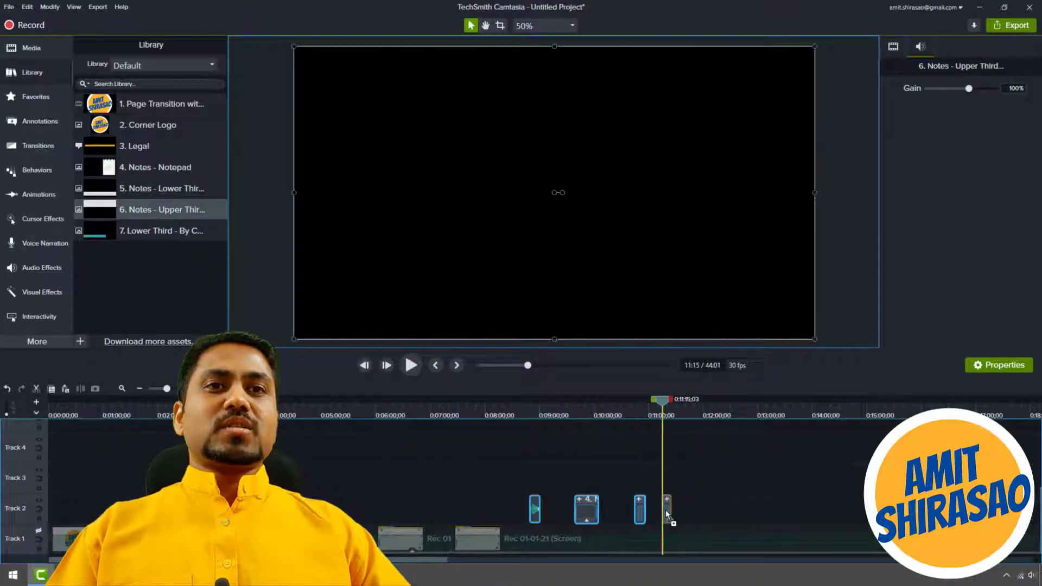
key("space")
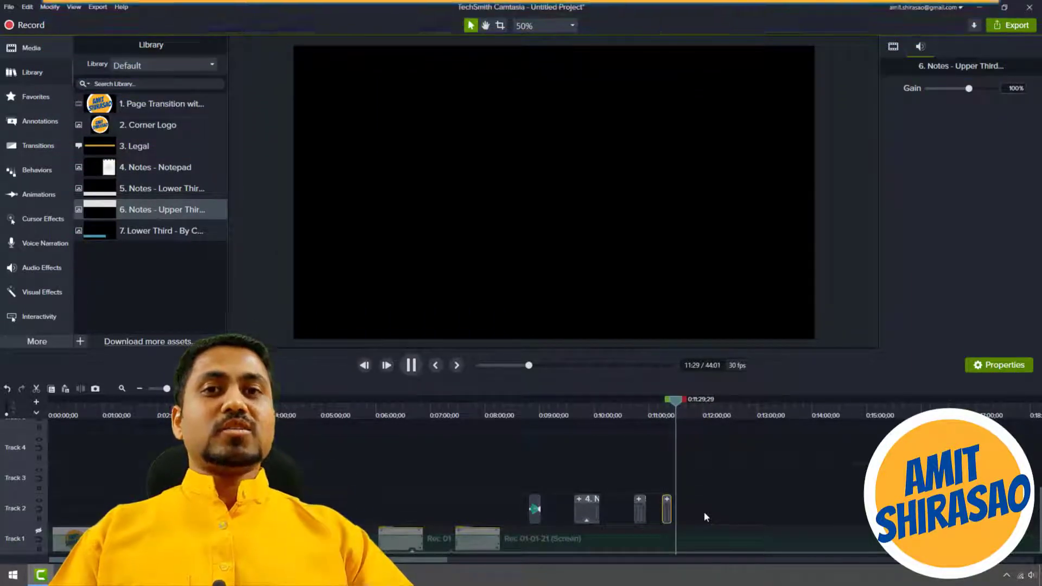
key("space")
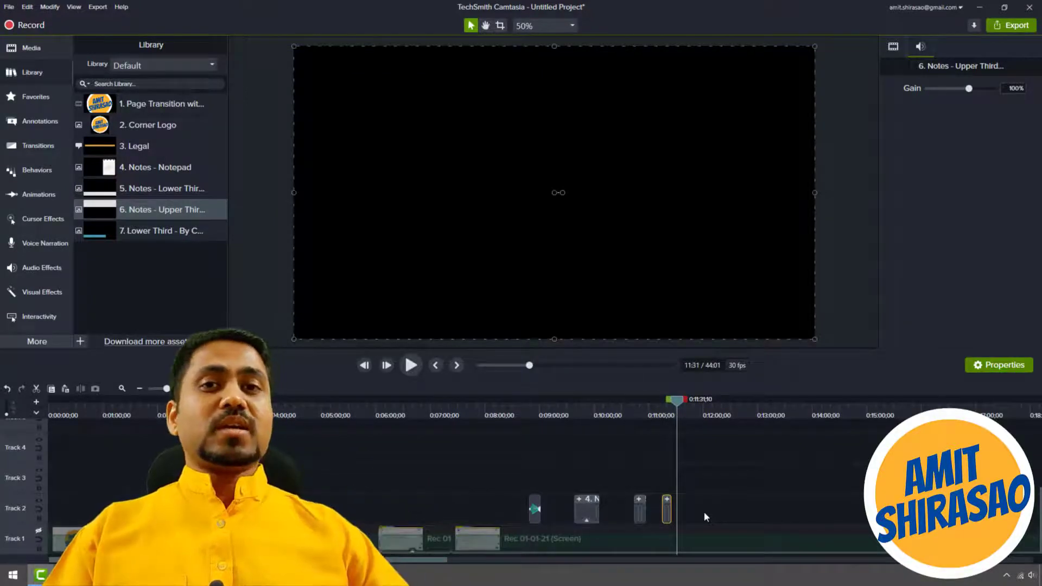
left_click(704, 512)
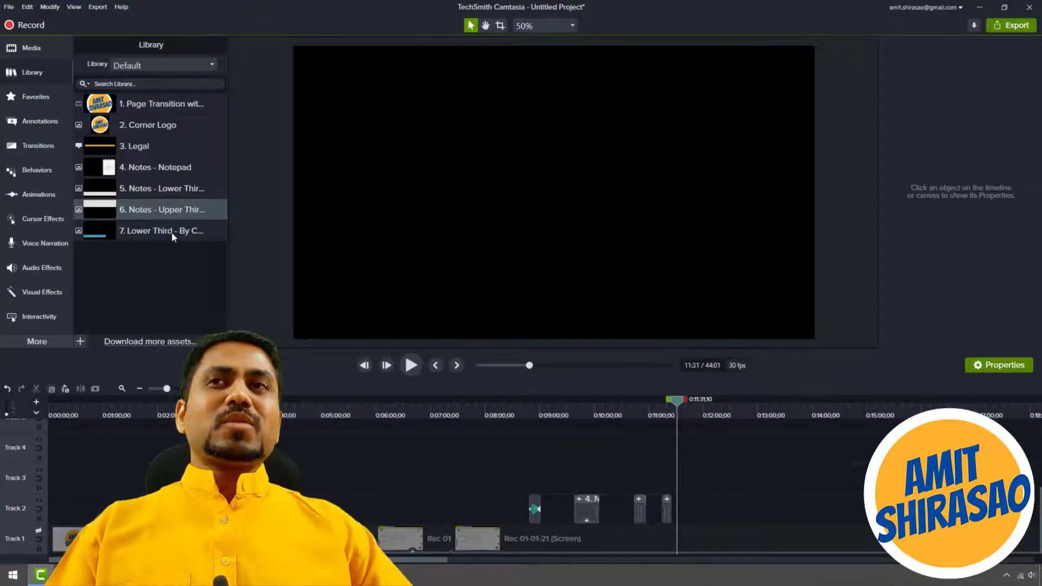
Add the "7. Lower Third" library asset to Track 2 at 11:31 and ungroup it into its sections.
left_click_drag(174, 237, 678, 508)
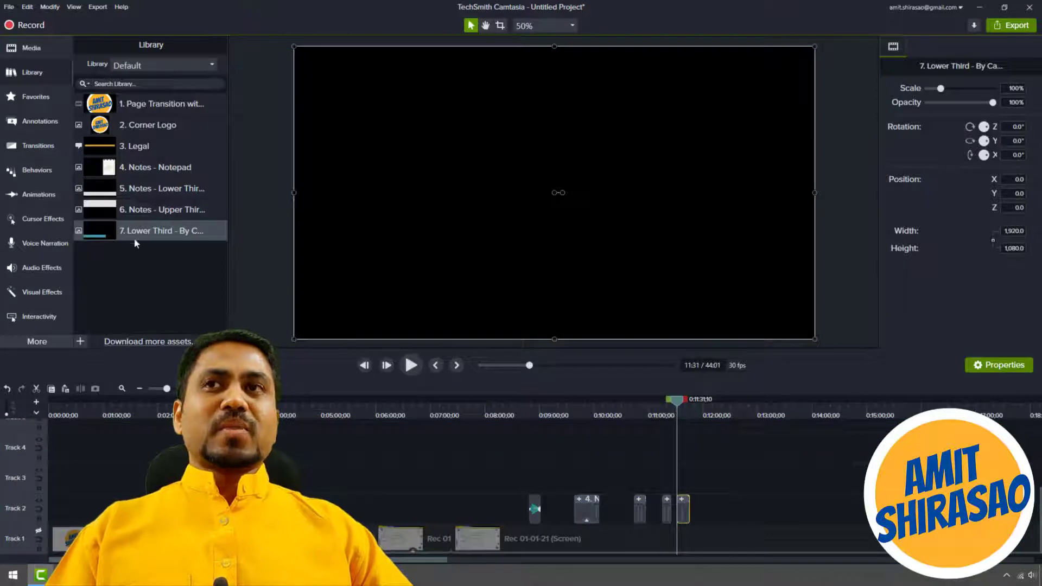
right_click(682, 502)
left_click(712, 422)
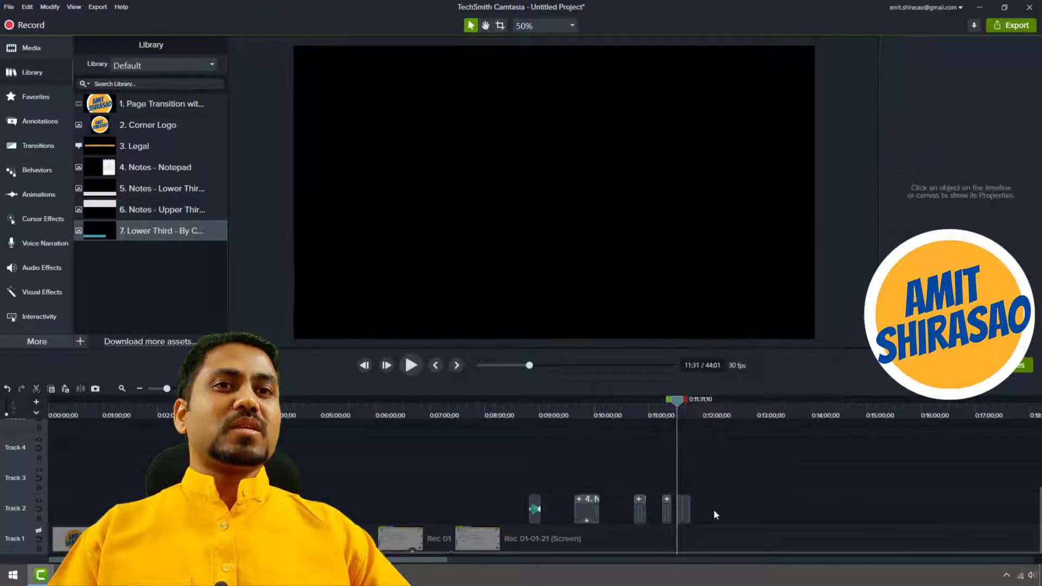
scroll(713, 509, "up", 5)
scroll(713, 513, "up", 2)
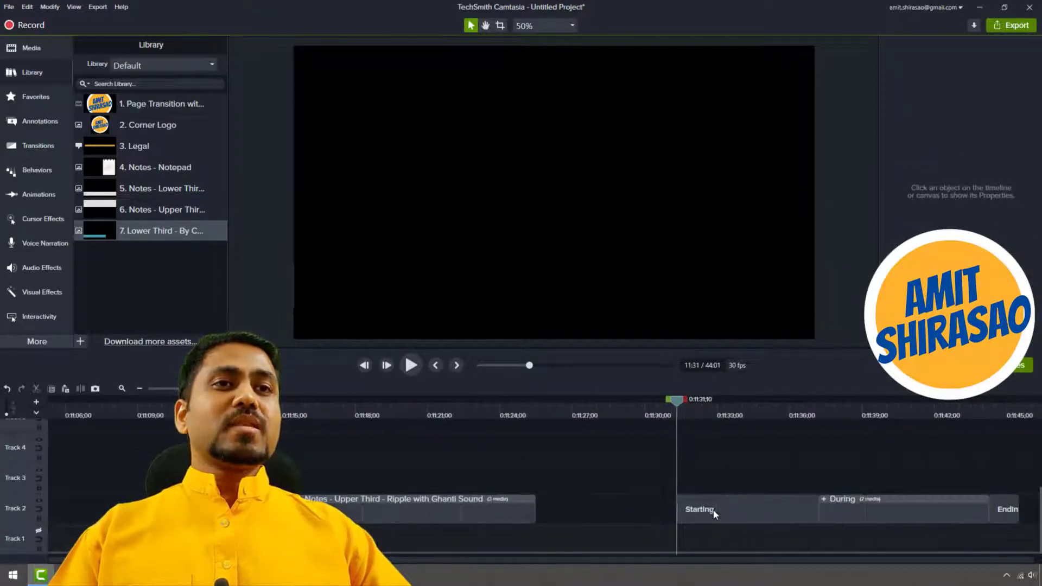
Lengthen the lower third's During section by about 9 seconds, keeping the Ending section attached directly after it.
left_click(933, 515)
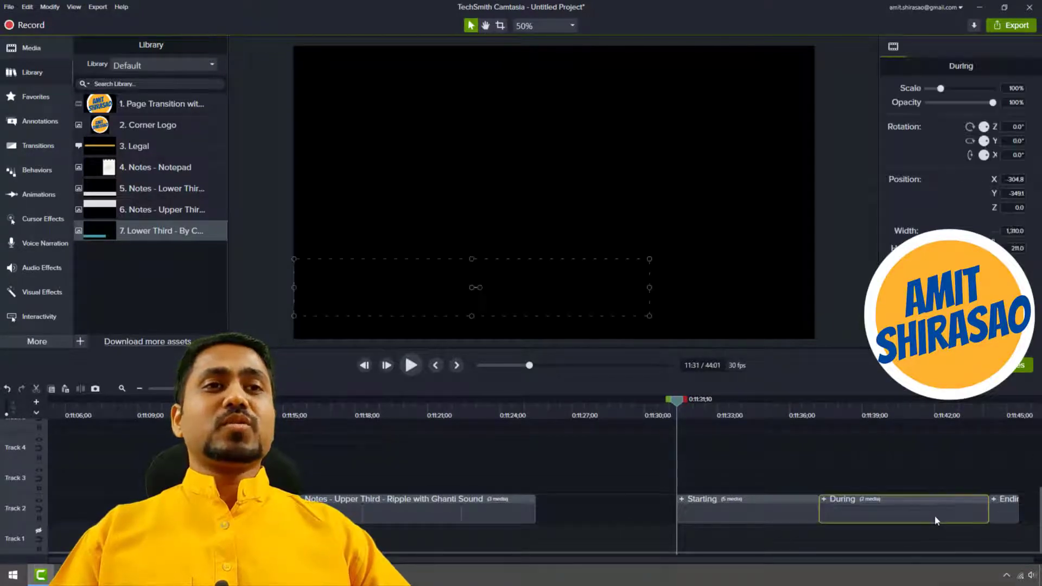
scroll(922, 517, "right", 5)
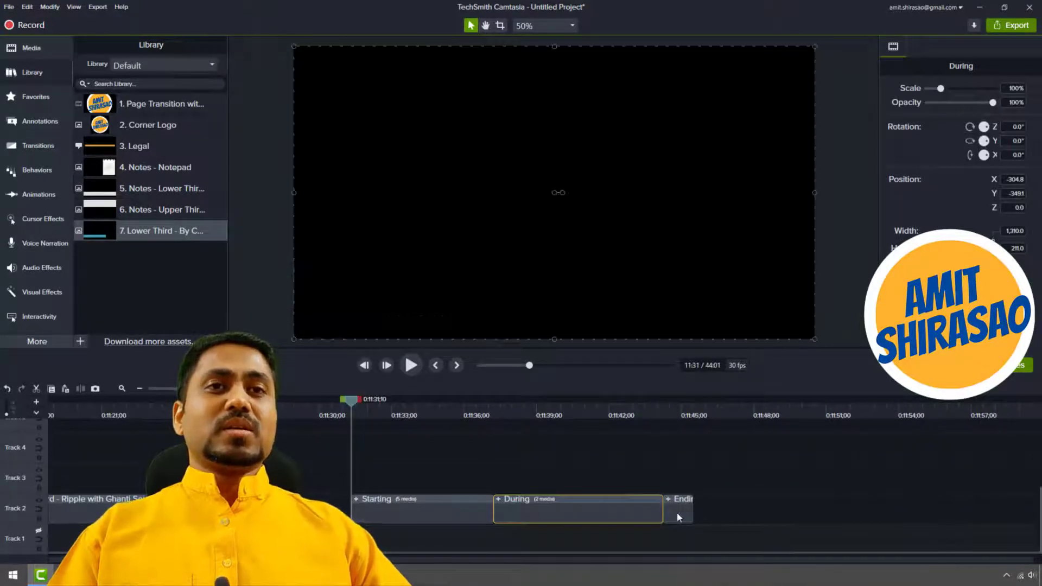
left_click_drag(677, 516, 874, 513)
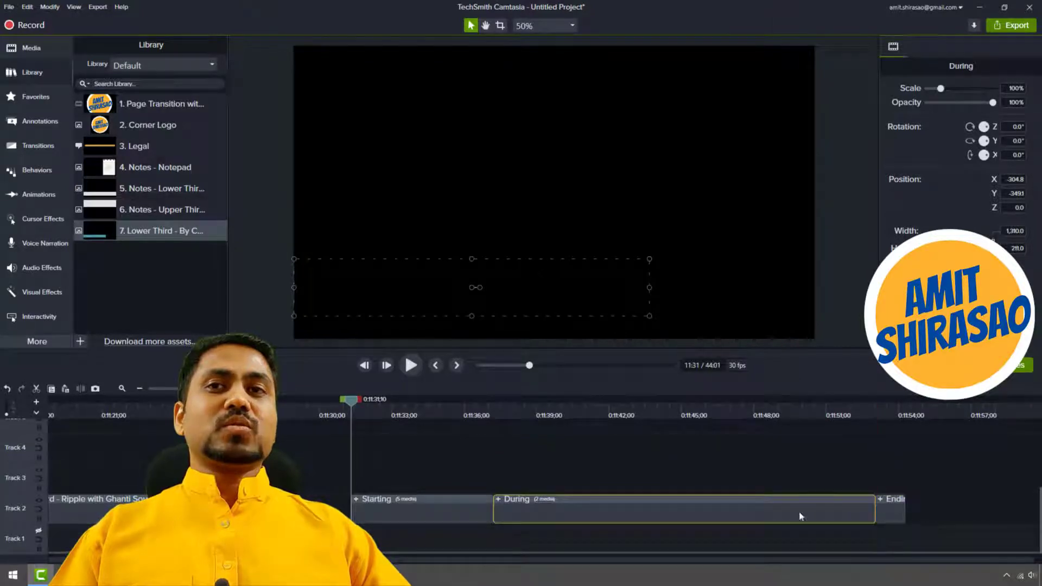
Preview the lengthened lower third's opening and ending animations.
left_click(411, 366)
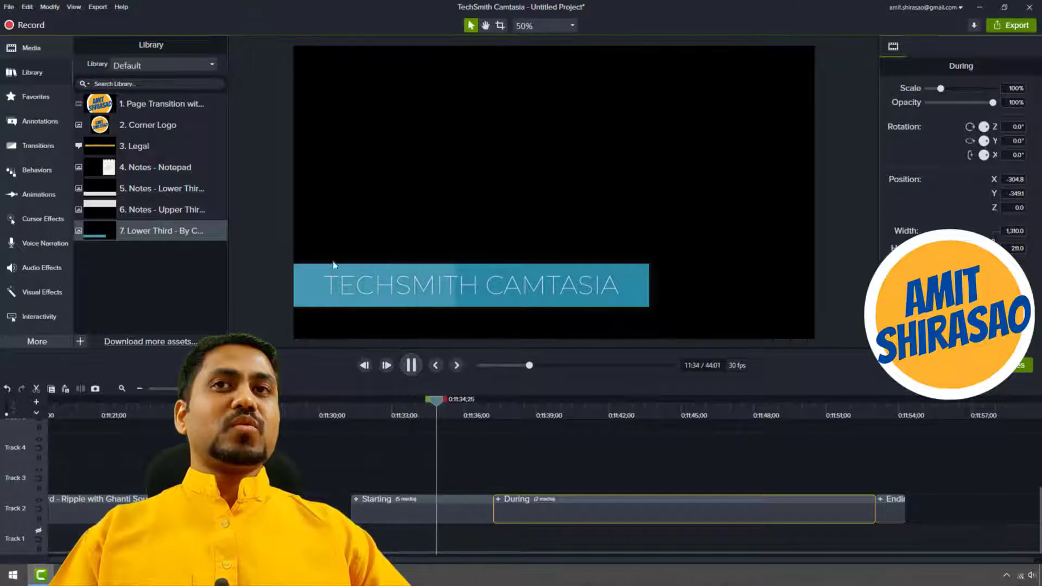
left_click(644, 275)
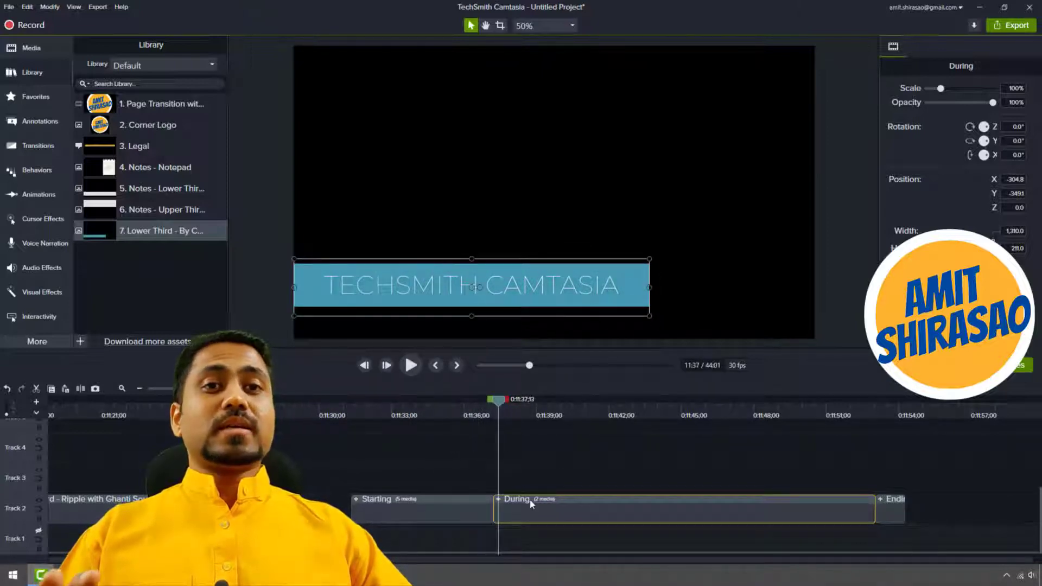
left_click(850, 414)
key("space")
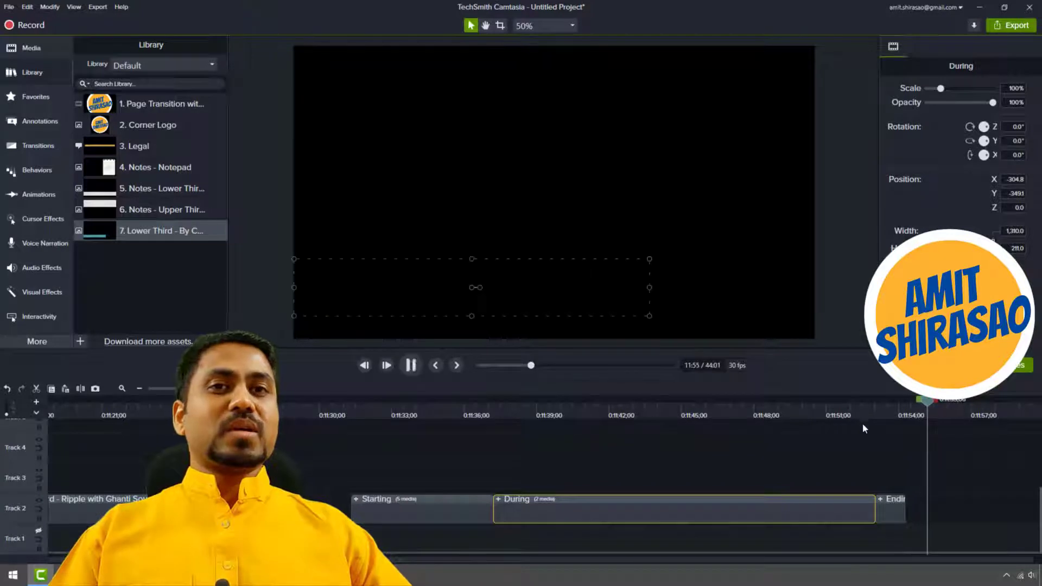
key("space")
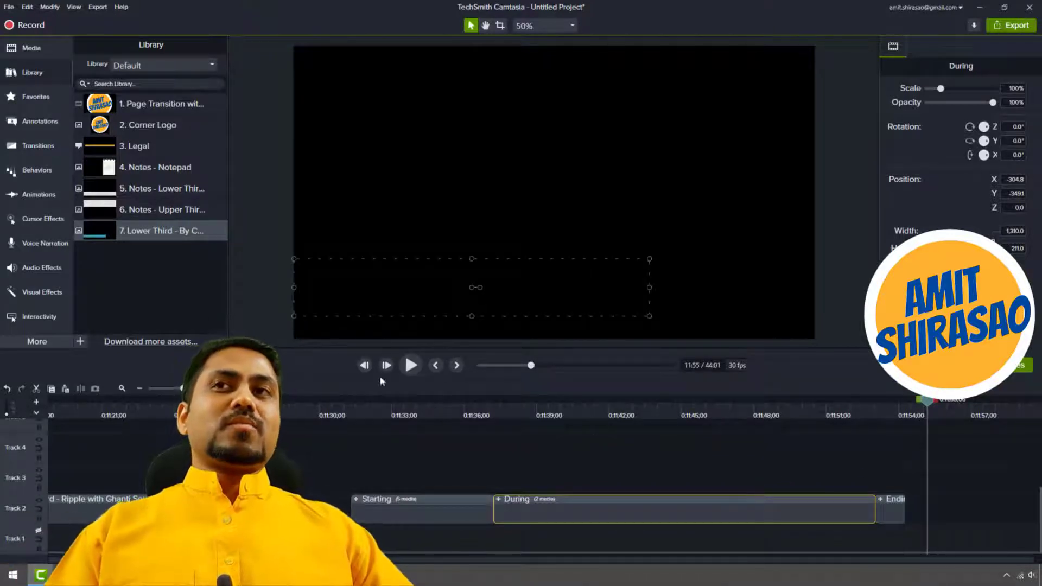
Select the "7. Lower Third" asset in the library and show the list of available libraries.
left_click(156, 268)
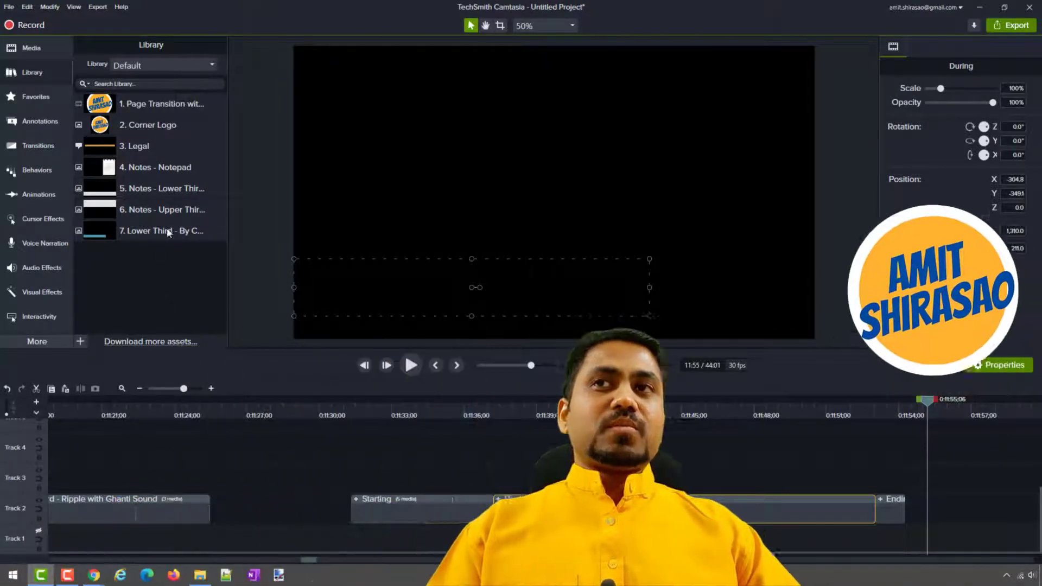
left_click(168, 232)
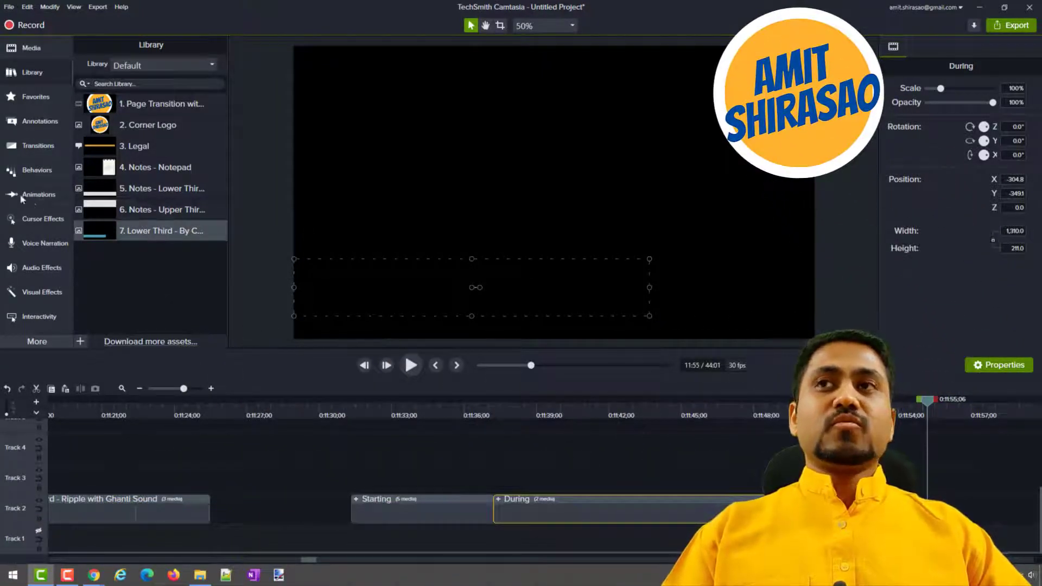
left_click(133, 65)
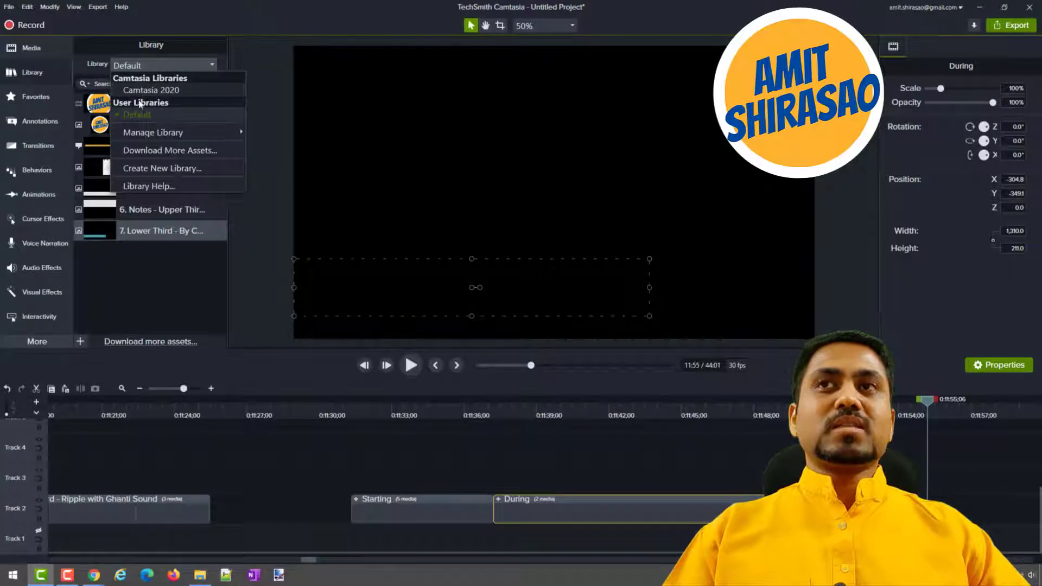
Delete all clips from the tracks above Track 1 and return the playhead to the start of the timeline.
left_click(307, 494)
key("ctrl+a")
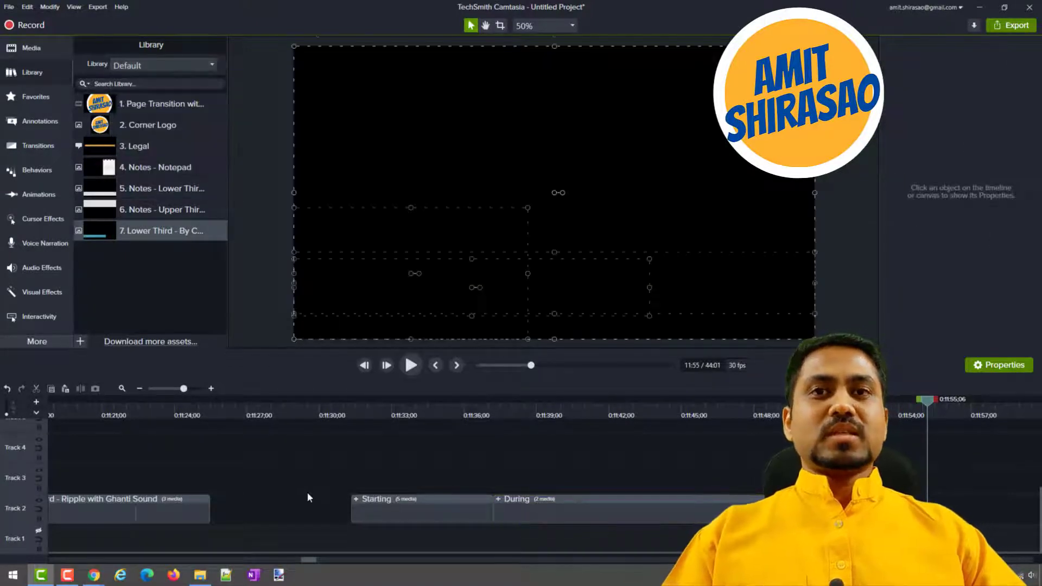
key("Delete")
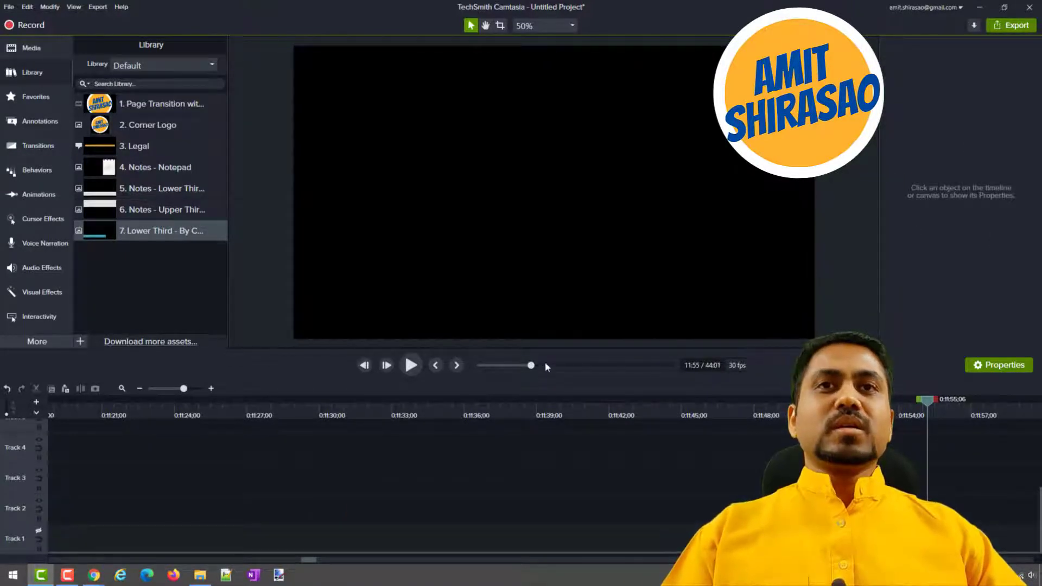
left_click_drag(531, 365, 423, 379)
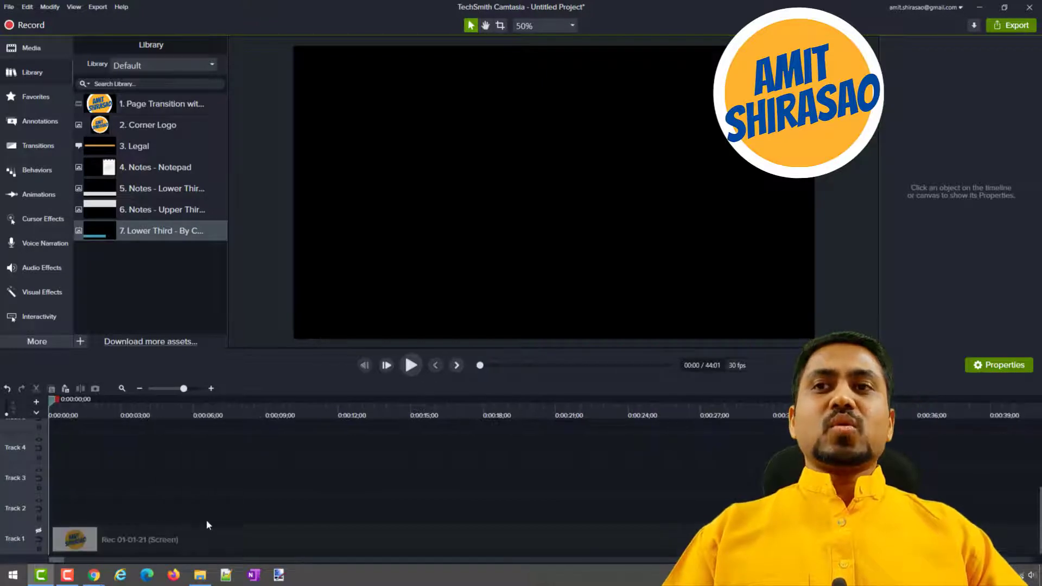
Toggle the visibility of Track 1 off and on, leaving the track enabled so its screen recording shows on the canvas.
left_click(40, 530)
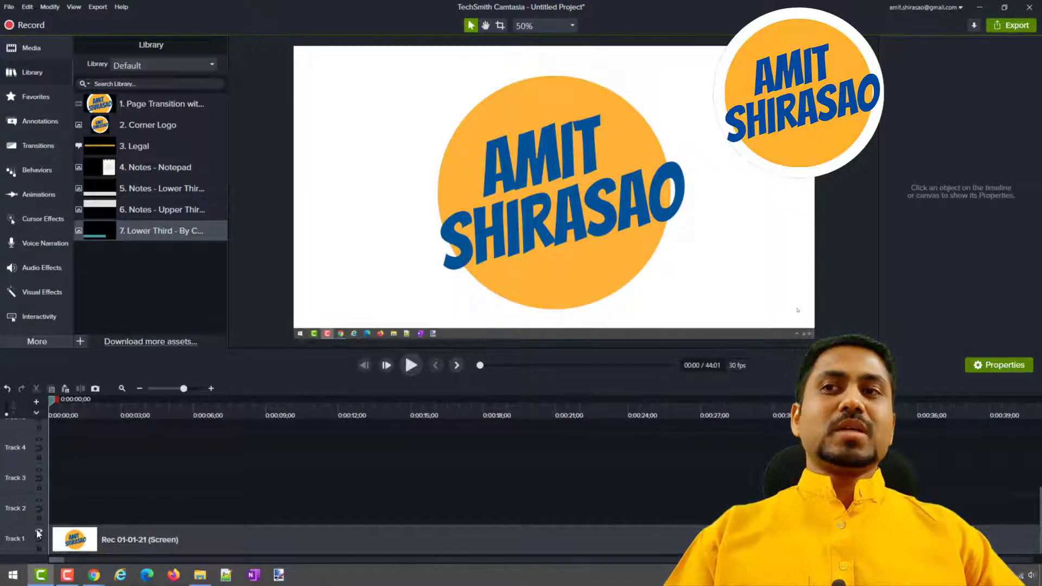
left_click(39, 530)
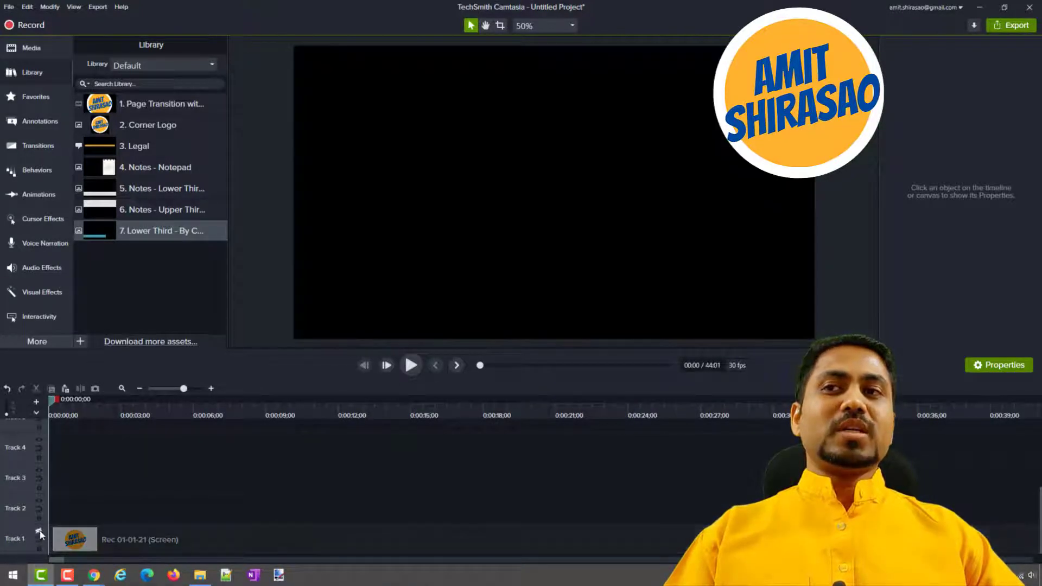
left_click(40, 531)
left_click(40, 530)
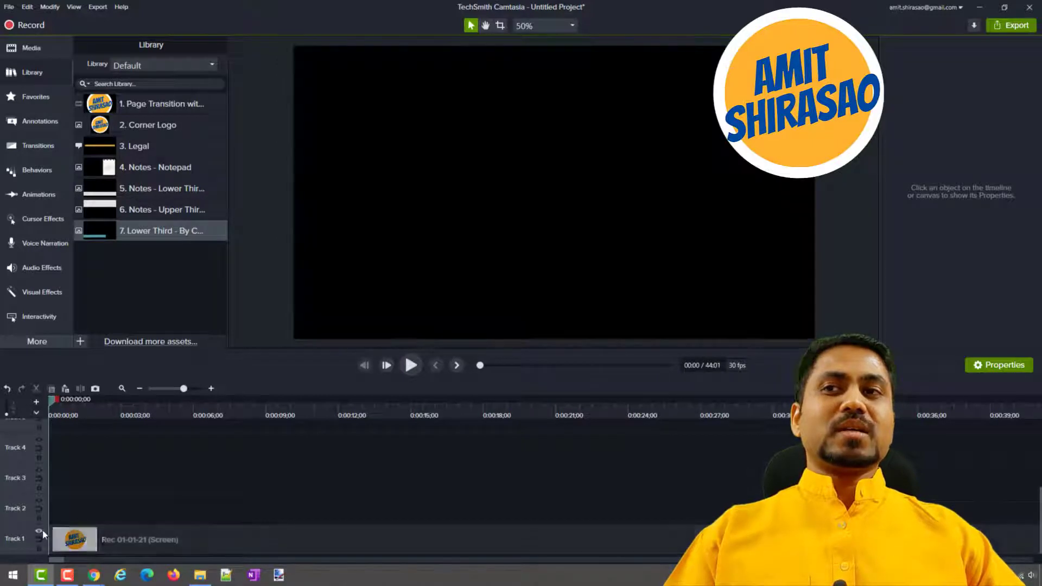
left_click(39, 531)
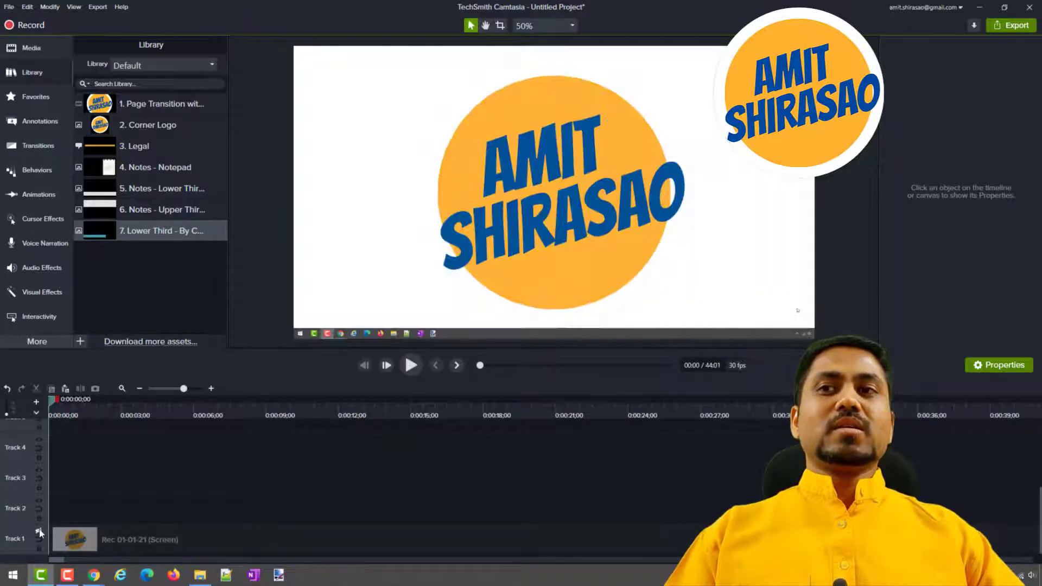
Delete the "Rec 01-01-21 (Screen)" clip from Track 1 and undo the deletion.
left_click(100, 538)
key("Delete")
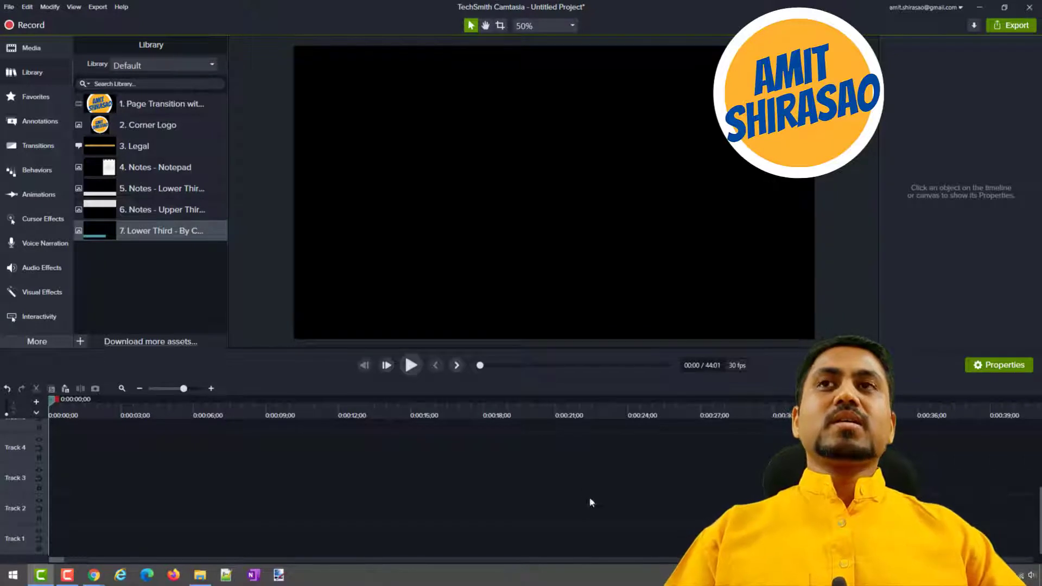
key("ctrl+z")
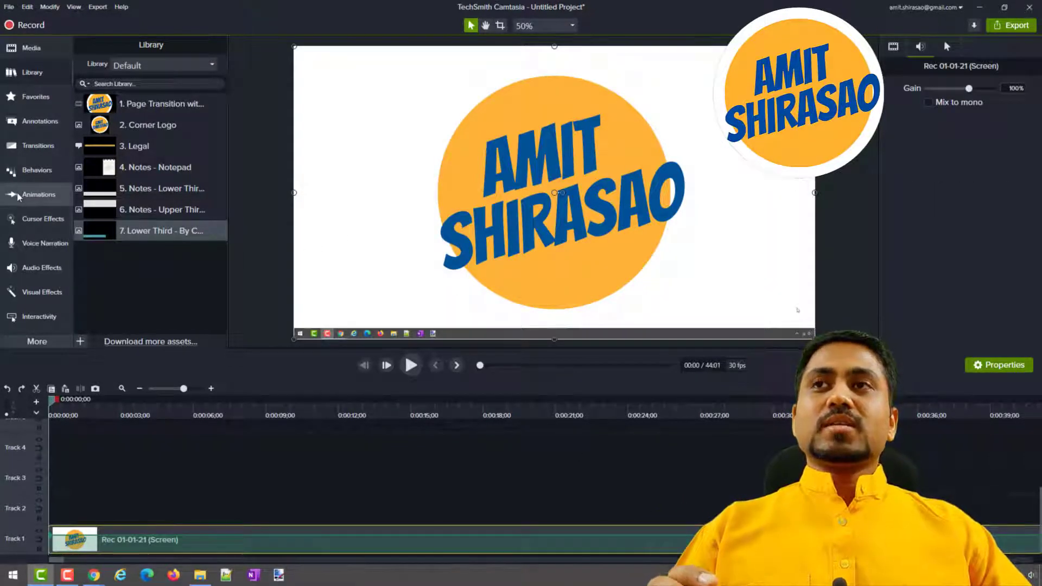
Show the choice of Camtasia and user libraries for the asset library.
left_click(157, 66)
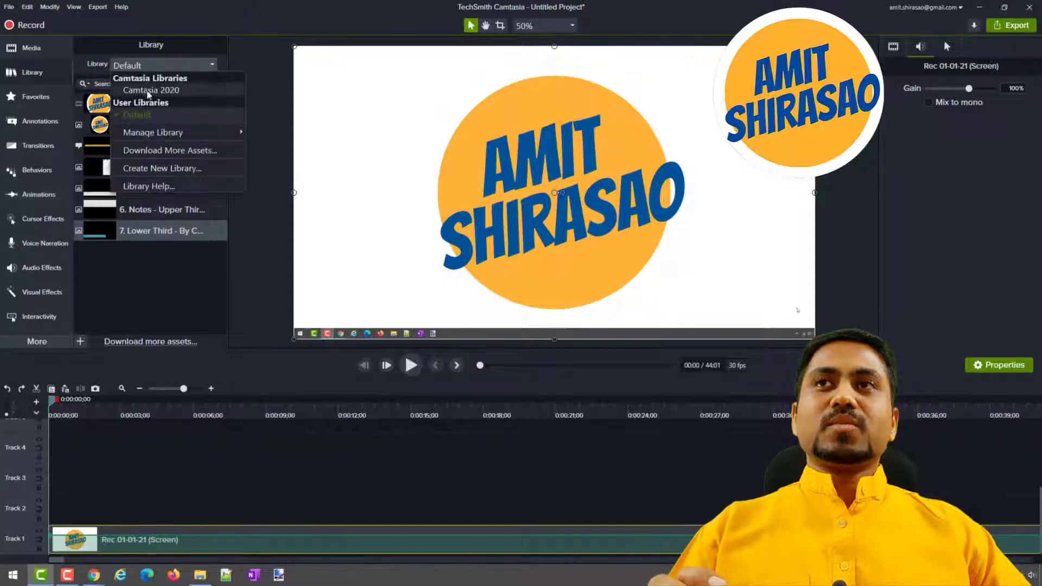
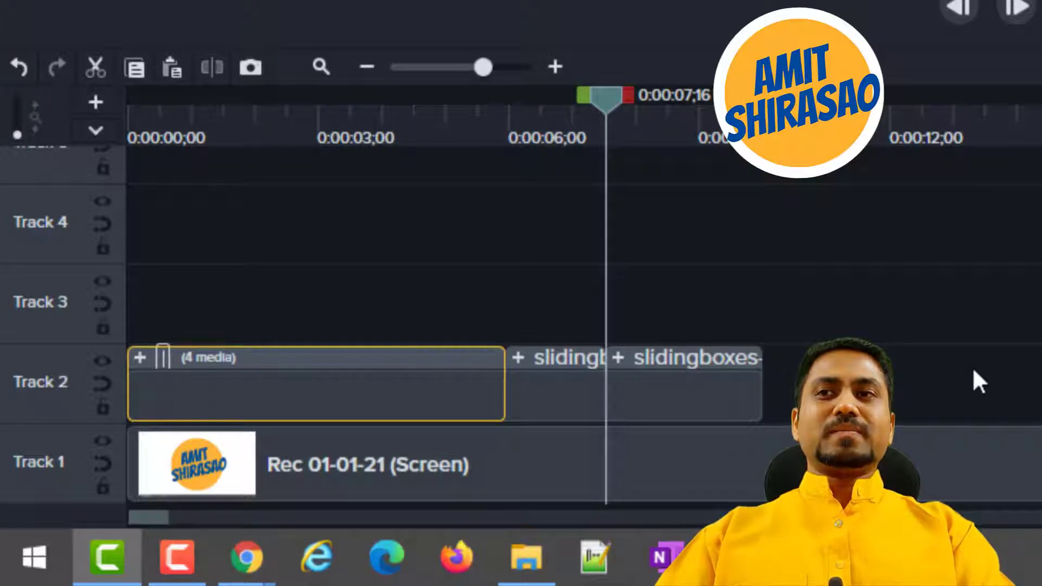
key("BackSpace")
Rename the first group on Track 2 as "In".
type("Beginning")
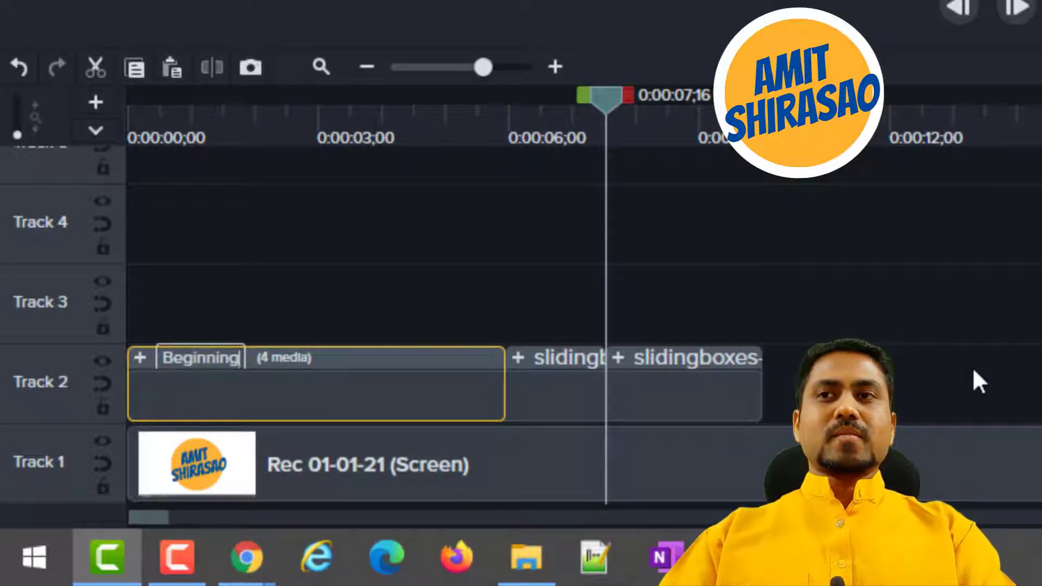
key("BackSpace")
key("BackSpace")
key("BackSpace")
key("BackSpace")
key("BackSpace")
key("BackSpace")
key("BackSpace")
key("BackSpace")
key("BackSpace")
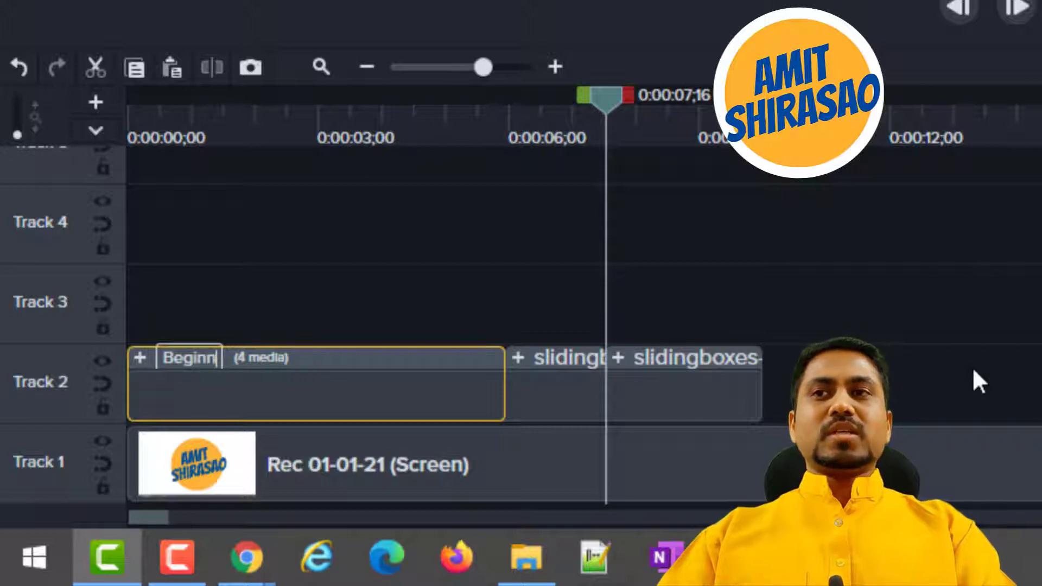
type("In")
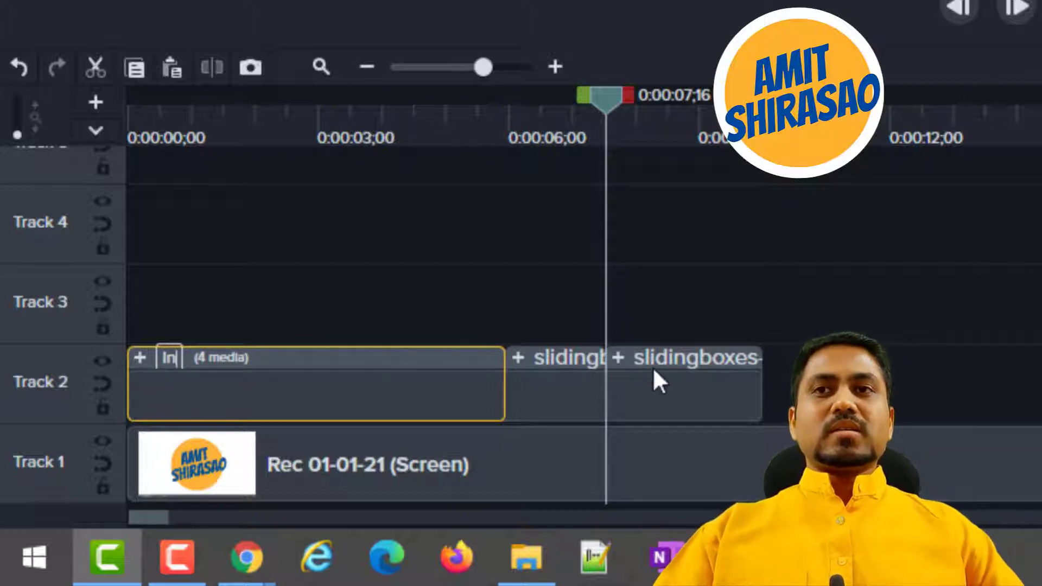
Rename the last sliding boxes group on Track 2 as "Out" and the middle one as "During".
left_click(667, 359)
type("Out")
key("Return")
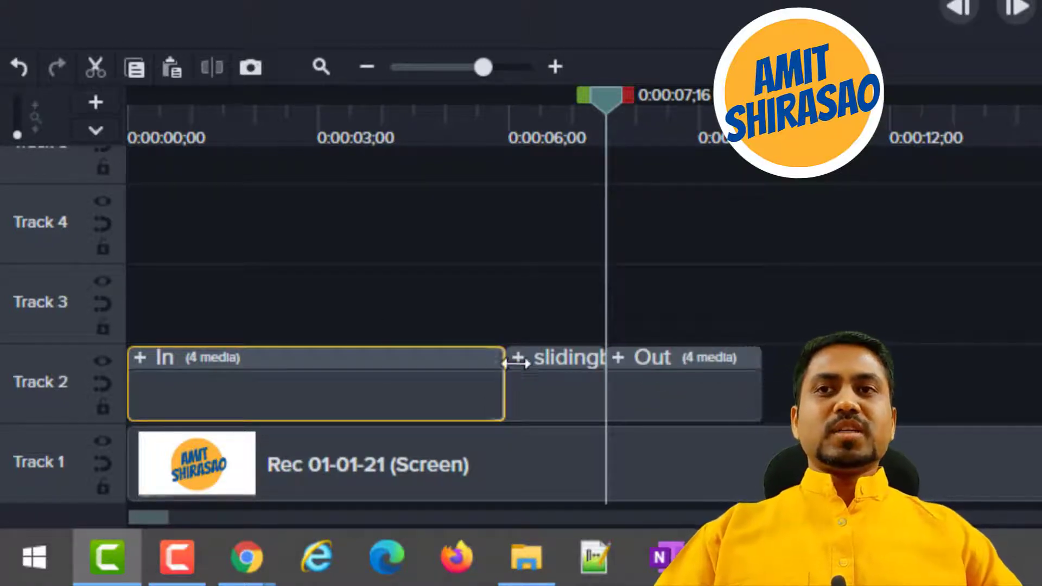
left_click(556, 358)
type("During")
key("Return")
Combine the In, During and Out groups on Track 2 into a single group.
left_click_drag(836, 366, 228, 397)
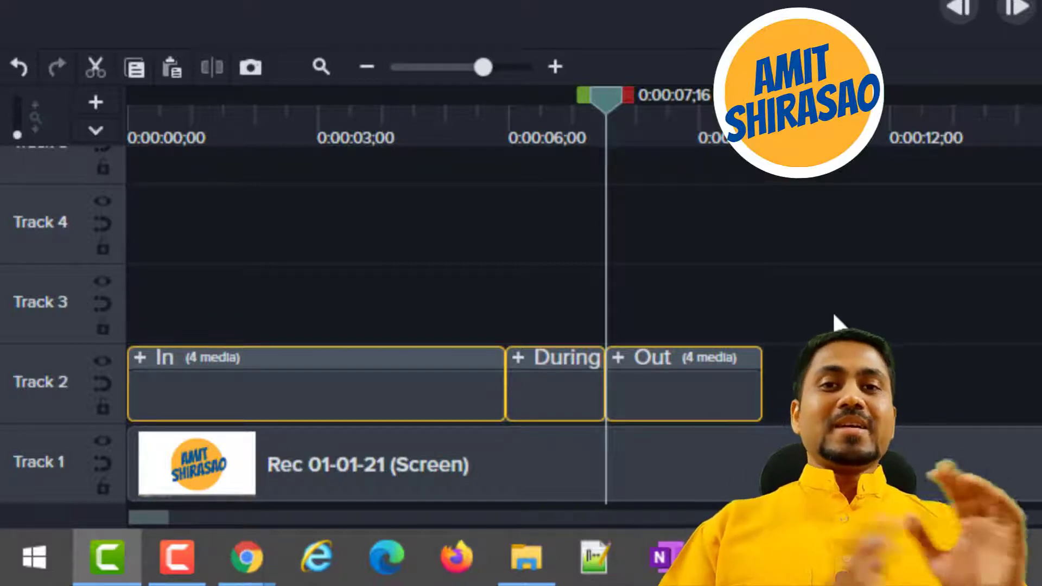
right_click(406, 362)
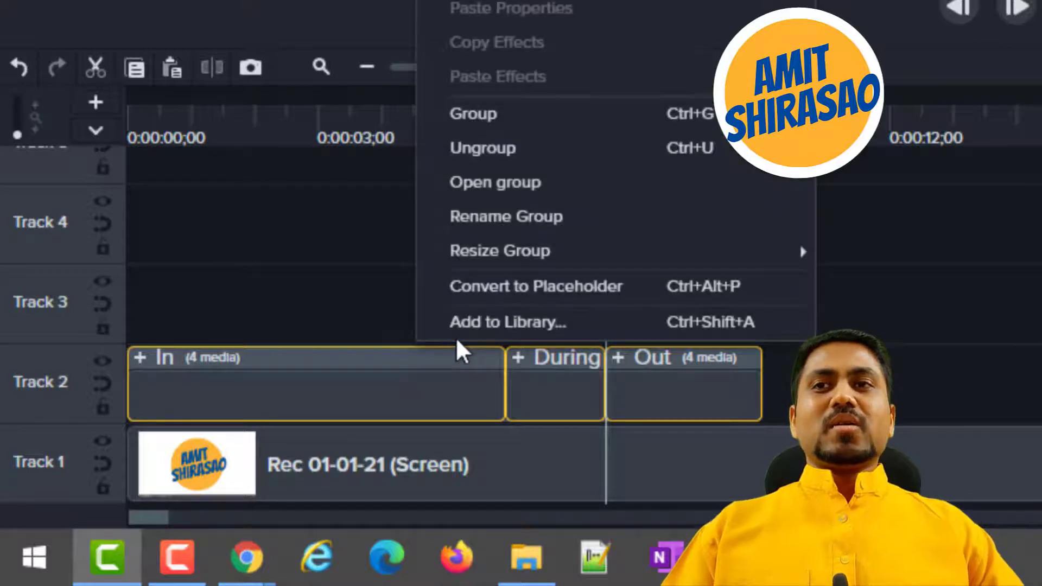
left_click(516, 127)
Name the combined group on Track 2 "8. Lower Third - By Camtasia - SlidingBoxes-01".
left_click(204, 359)
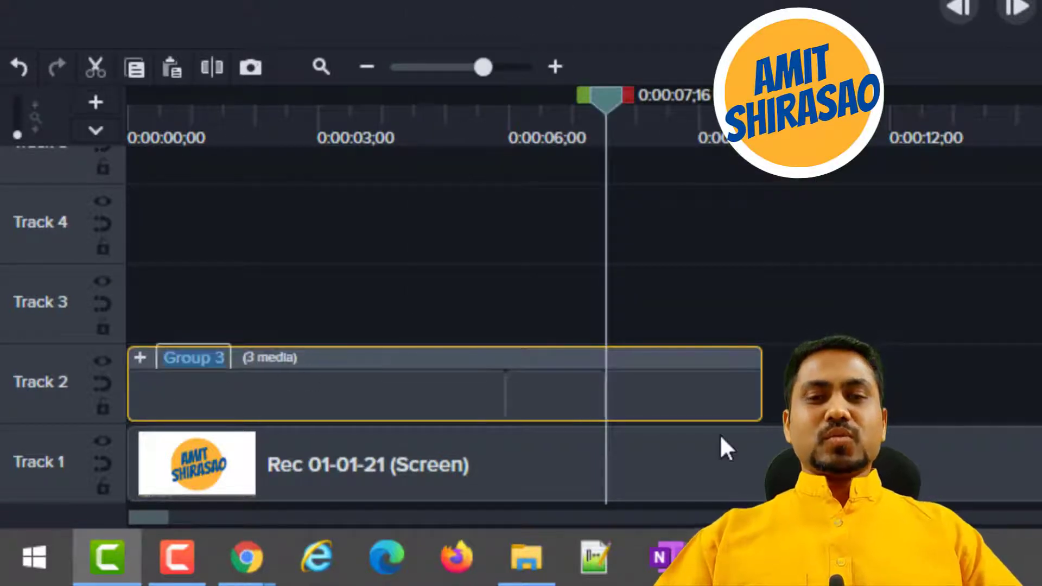
type("8")
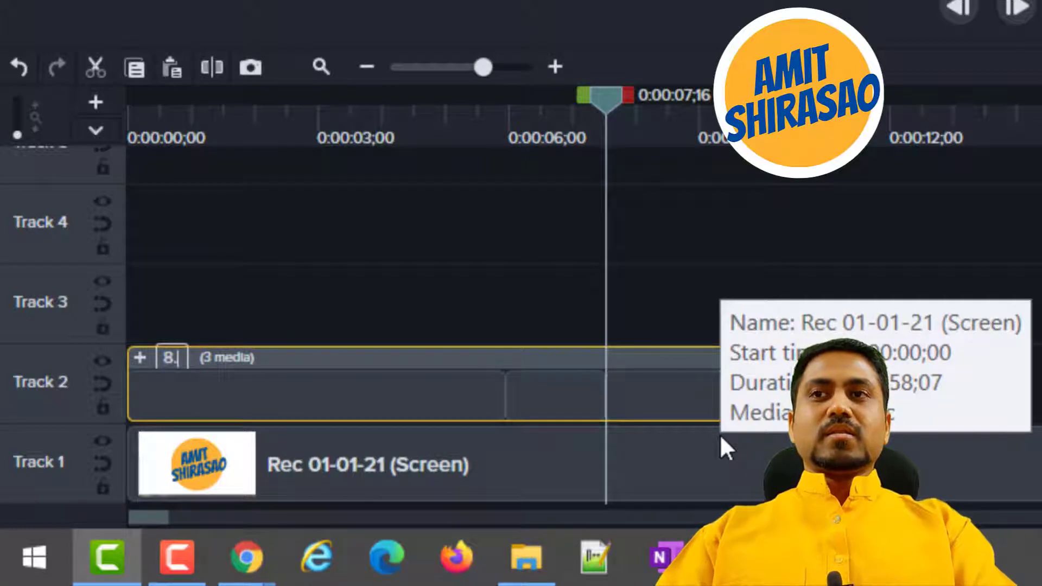
type(". Lower Third")
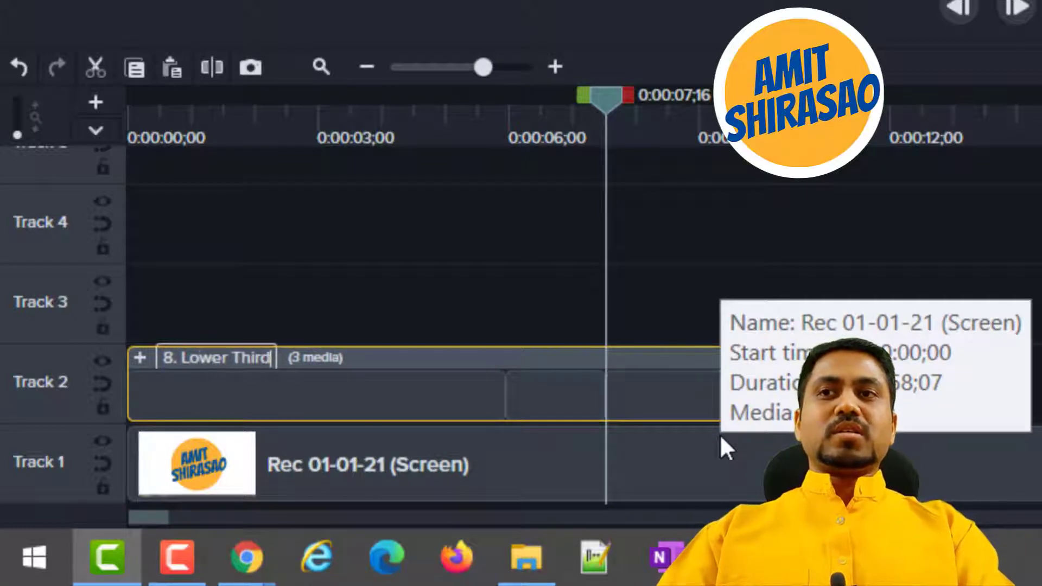
type(" - B")
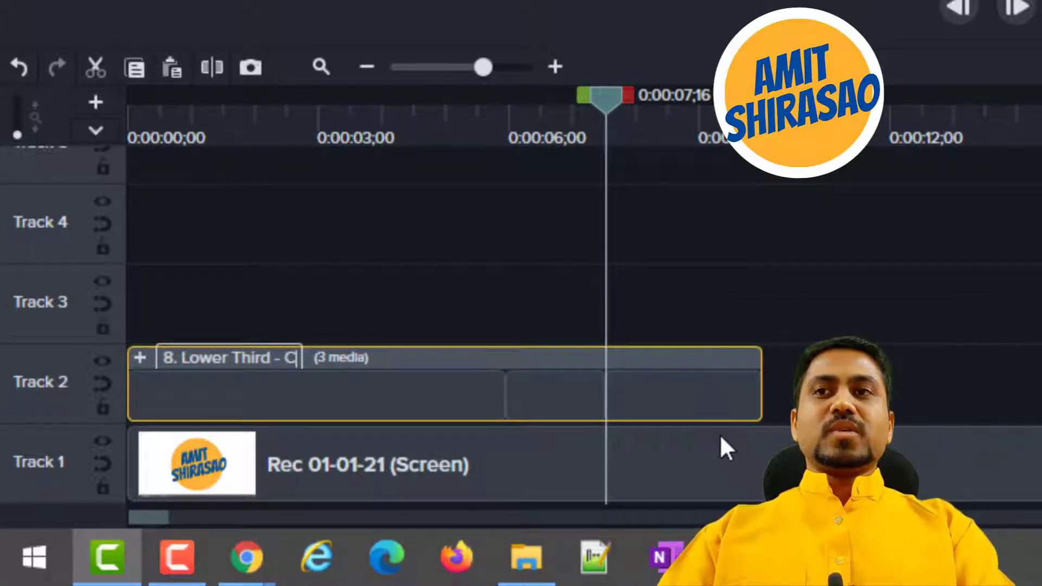
type("y Camtasia - ")
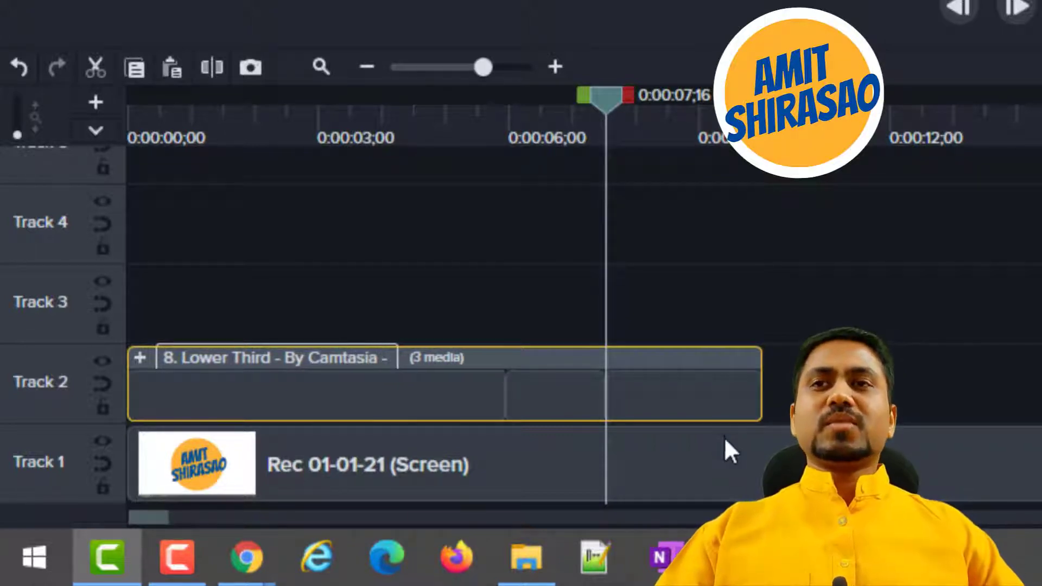
type("Sl")
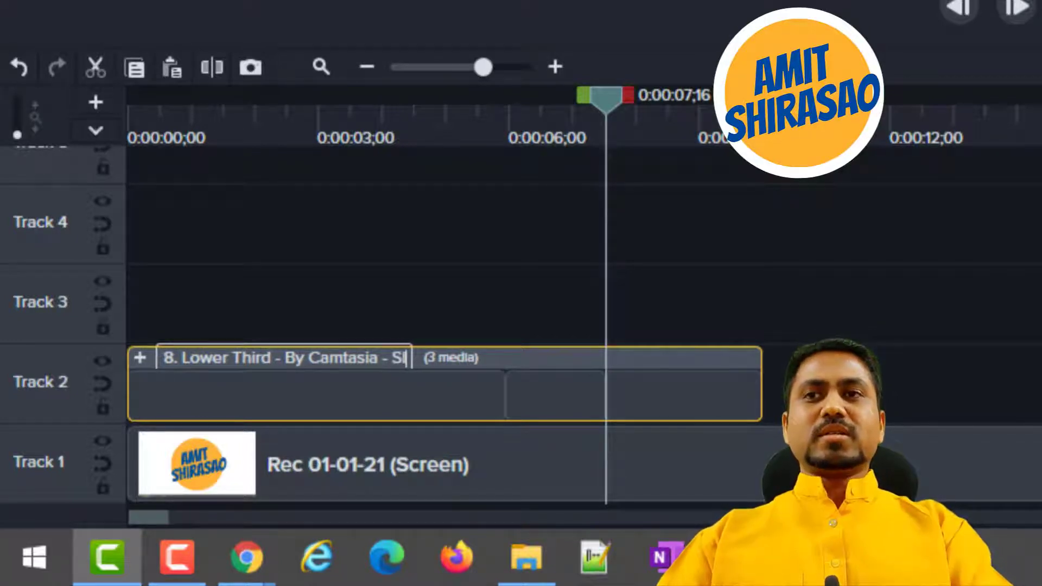
type("idingBoxes-01")
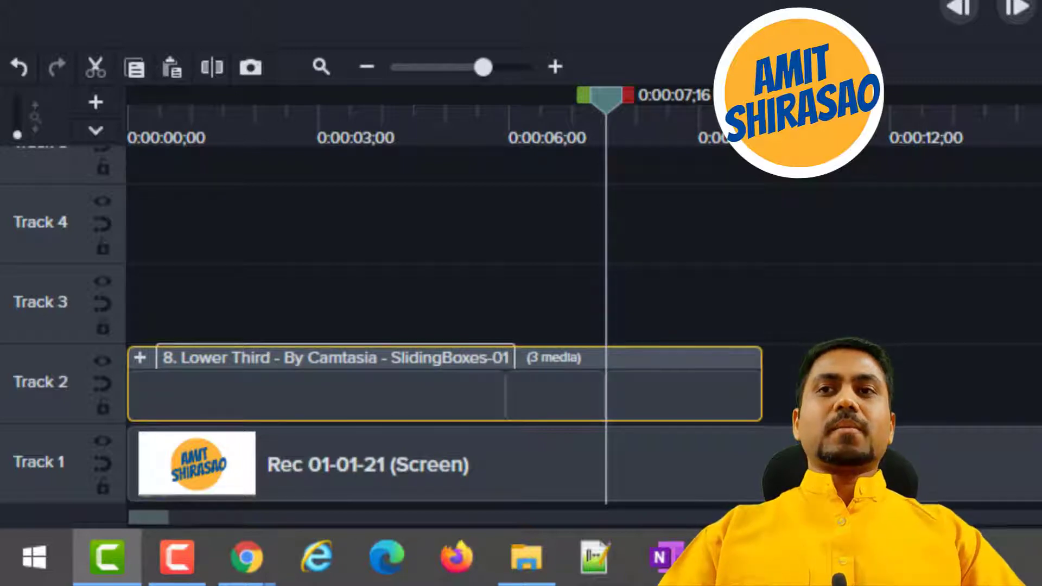
key("Return")
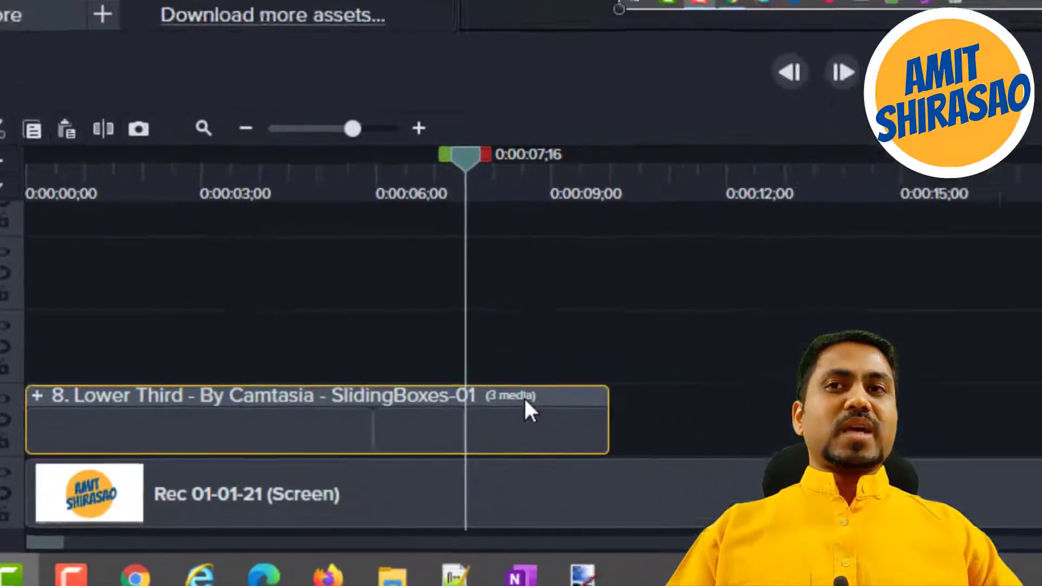
Add the combined lower third group to the Default library under its own name, using the canvas size.
right_click(524, 401)
left_click(159, 473)
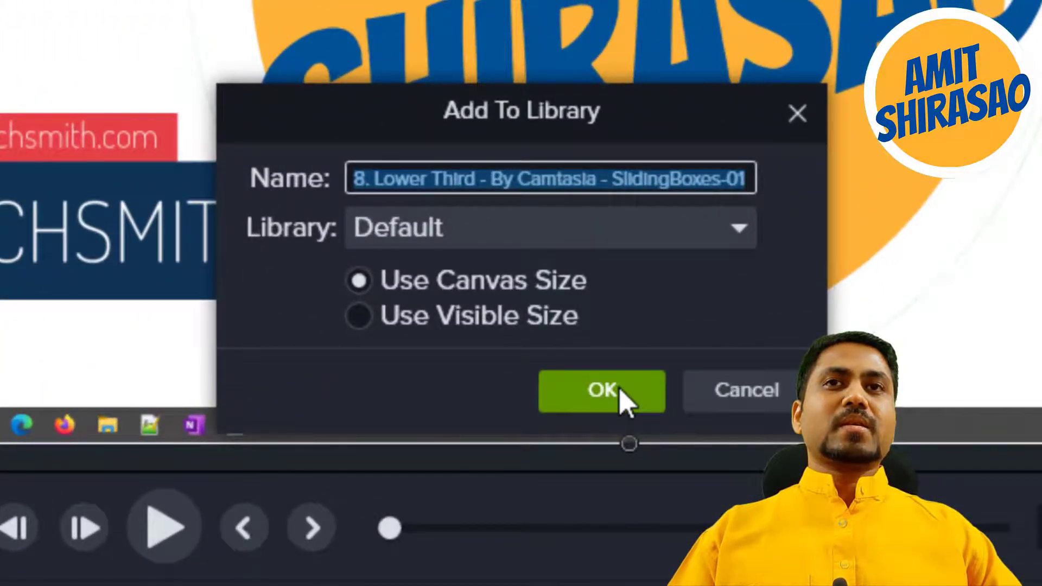
left_click(620, 389)
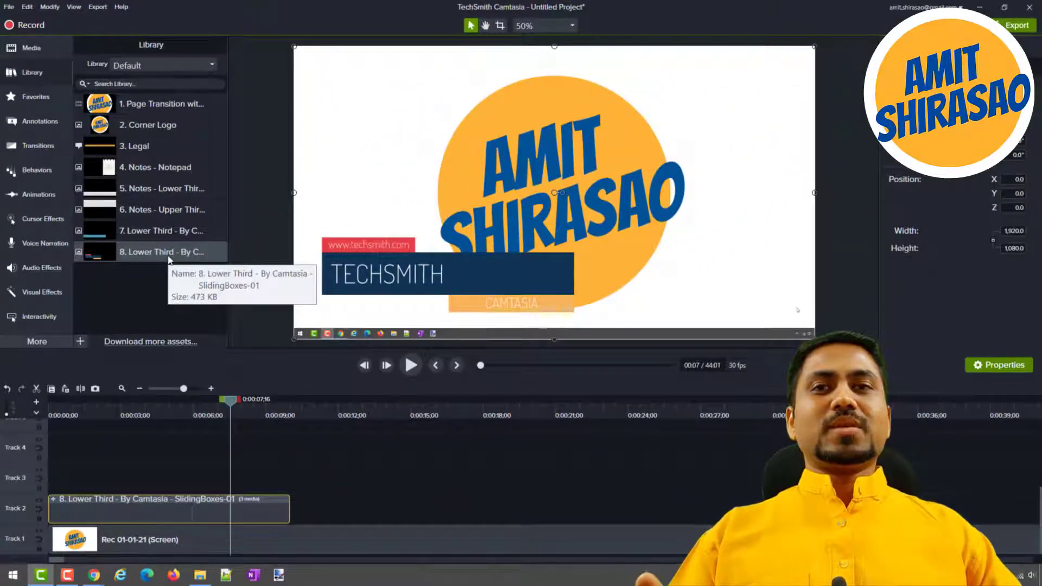
Delete the screen recording clip from Track 1 and return the playhead to the start of the timeline.
left_click(295, 559)
left_click(315, 543)
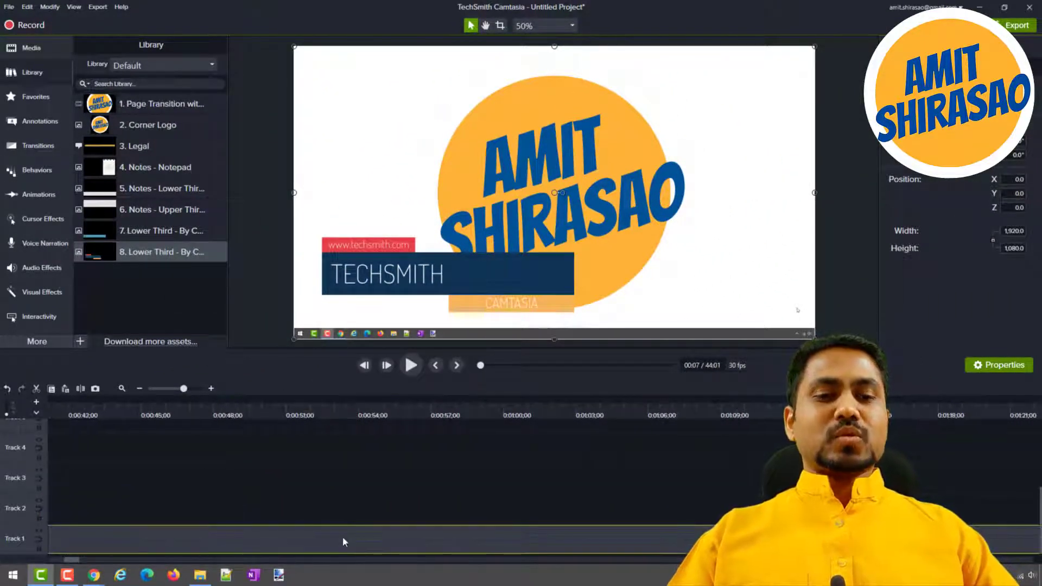
key("Delete")
key("ctrl+Home")
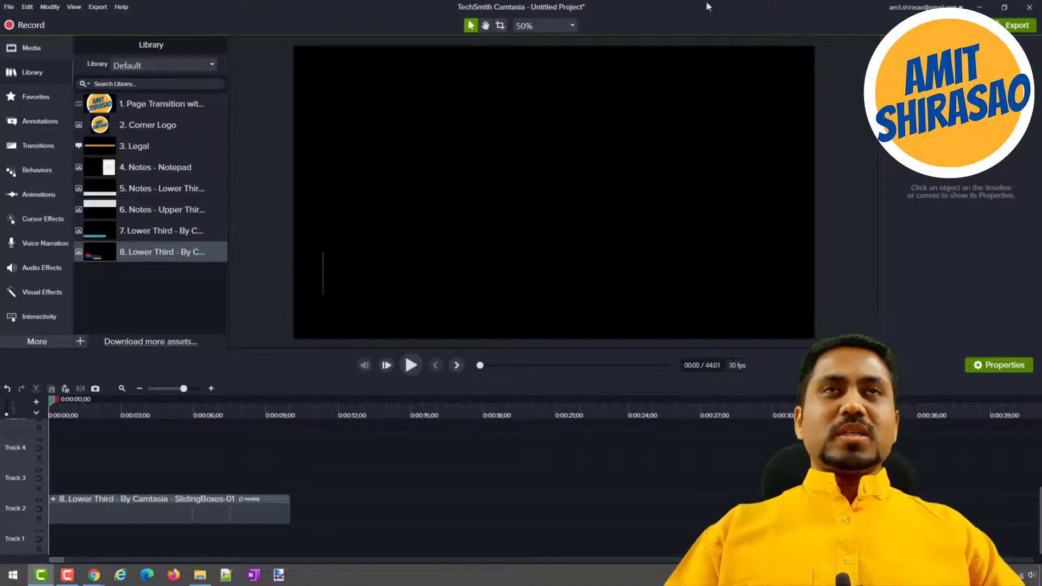
Start saving the project and browse to the Templates folder inside YouTube on Local Disk (D:).
key("ctrl+s")
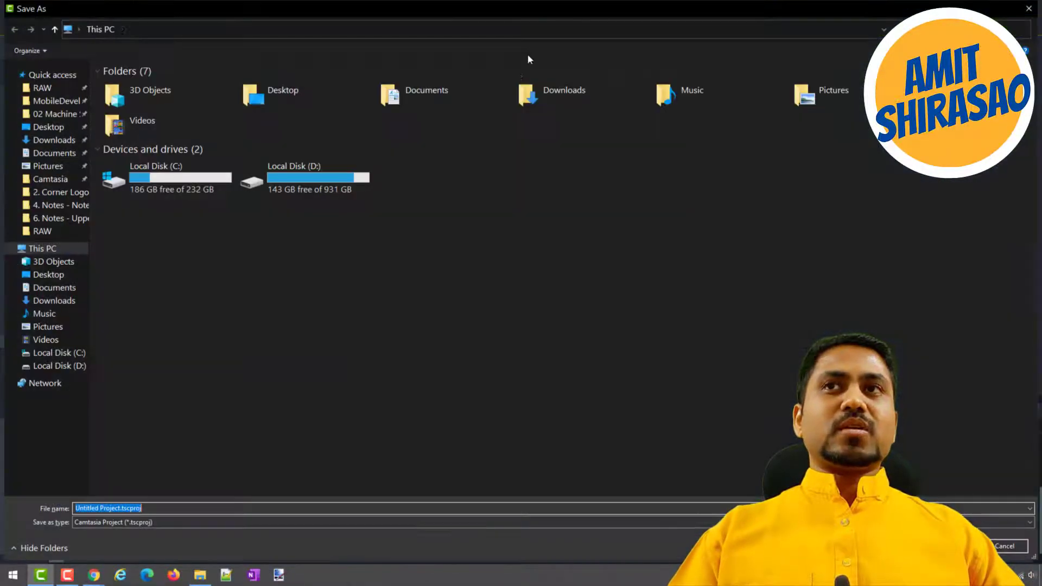
left_click(76, 103)
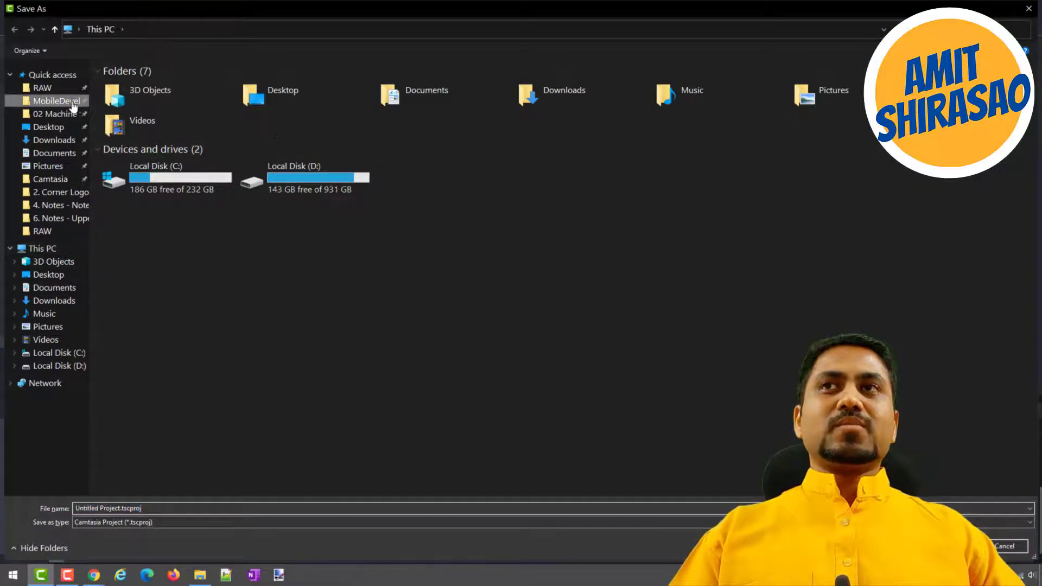
left_click(220, 30)
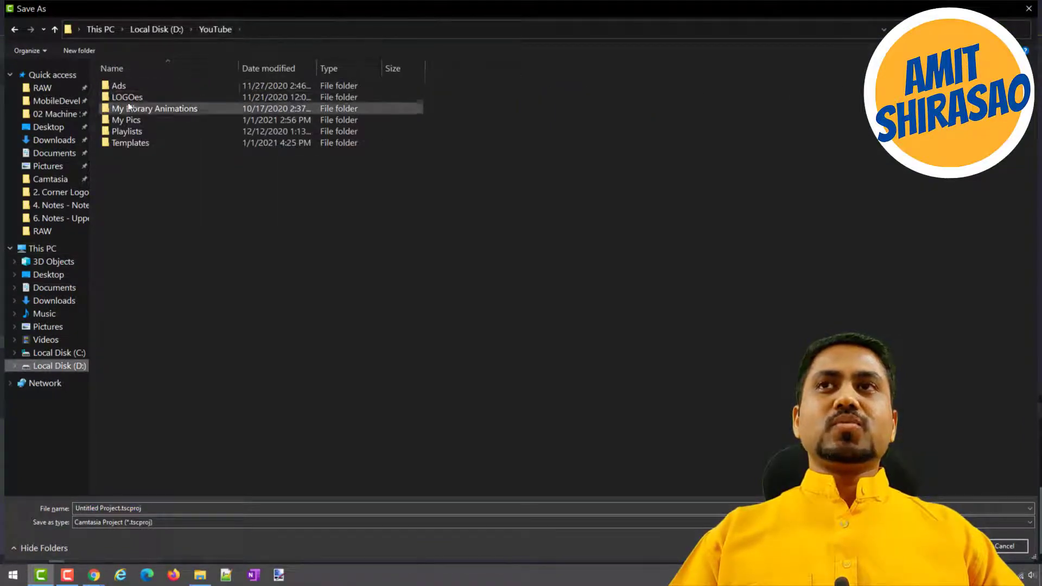
double_click(121, 143)
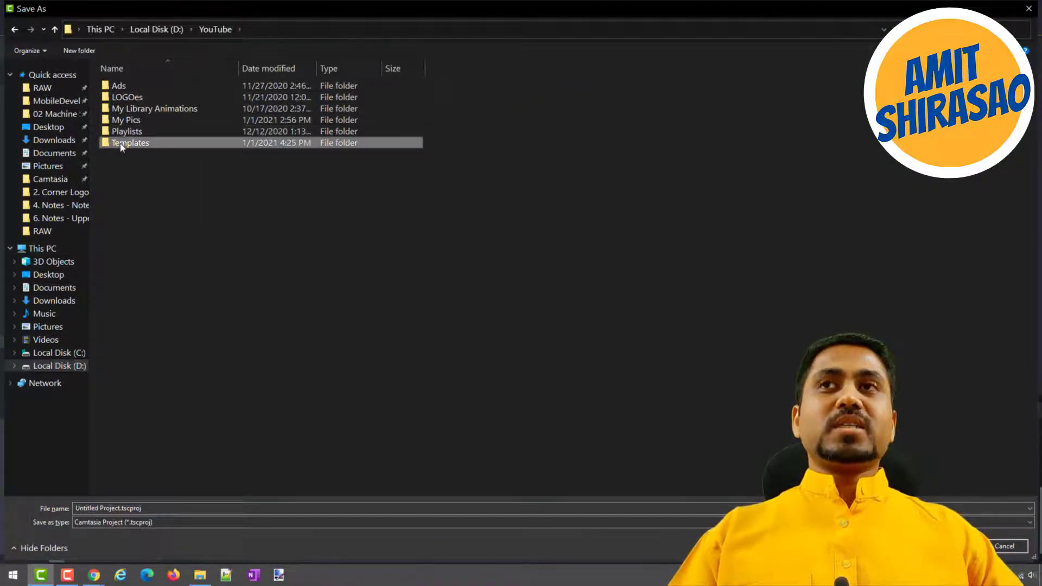
Create and open a new folder named "8. Lower Third - By Camtasia - SlidingBoxes-01" in the Templates folder.
left_click(88, 57)
type("8.")
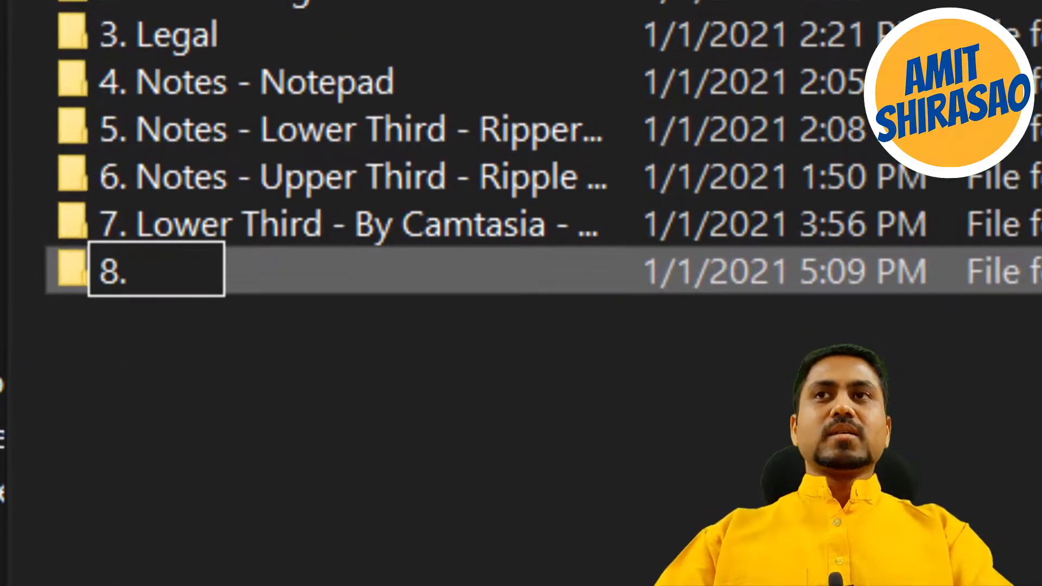
type(" Lower Thirdd")
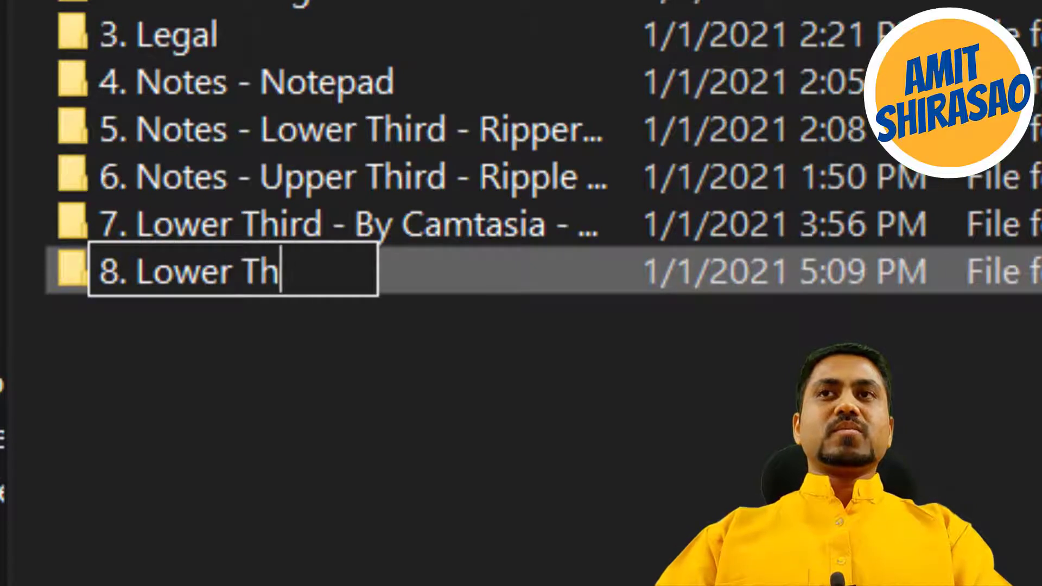
key("BackSpace")
key("BackSpace")
type("- B")
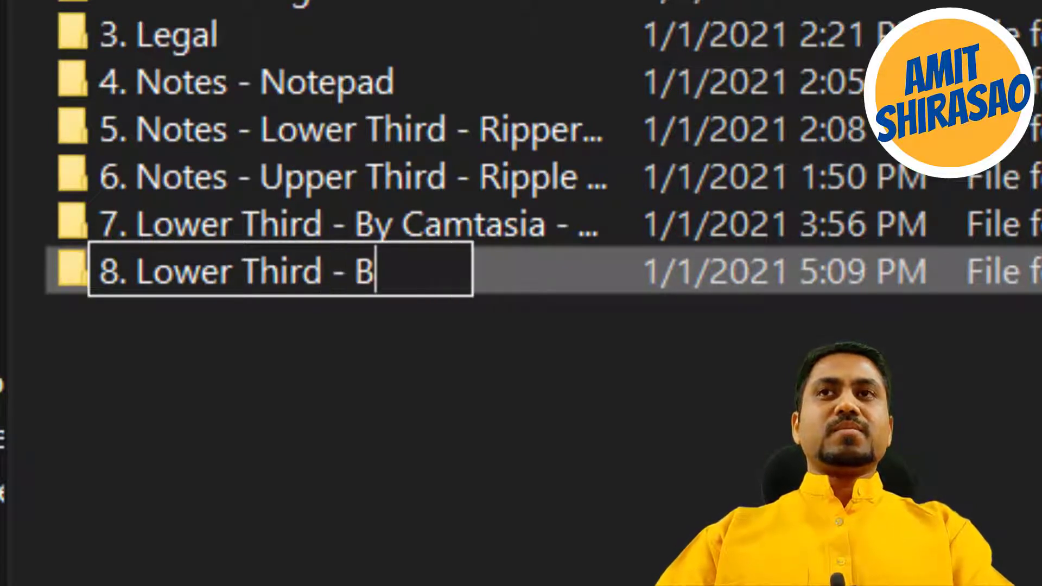
type("y Camtasia - ")
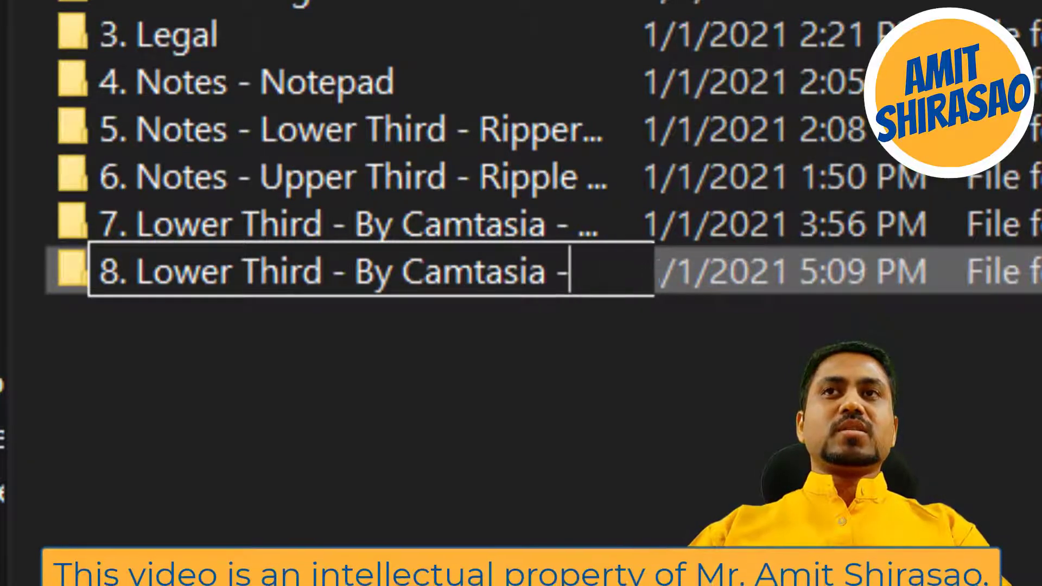
type("Sl")
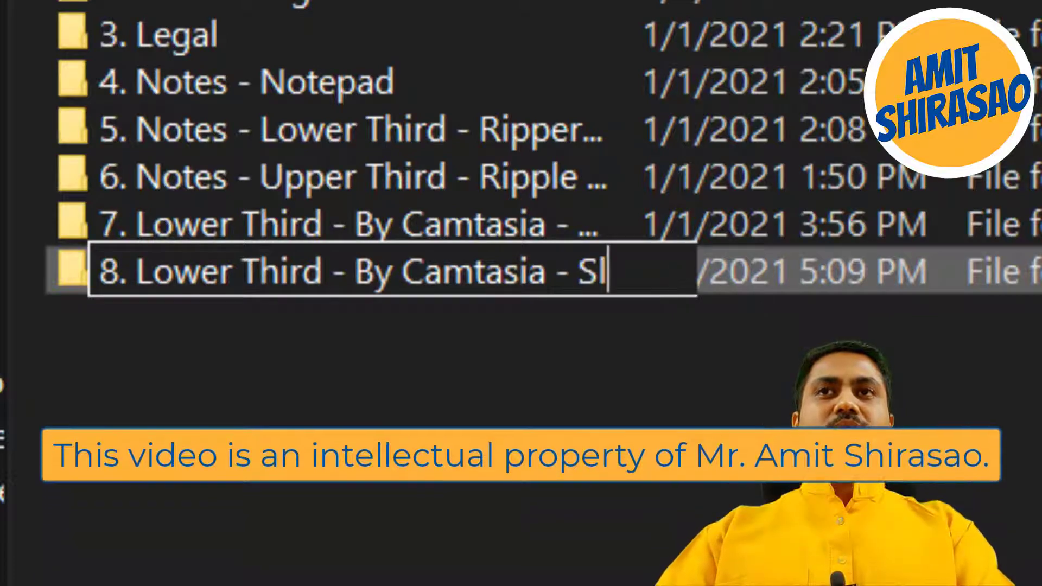
type("idingBoxes-")
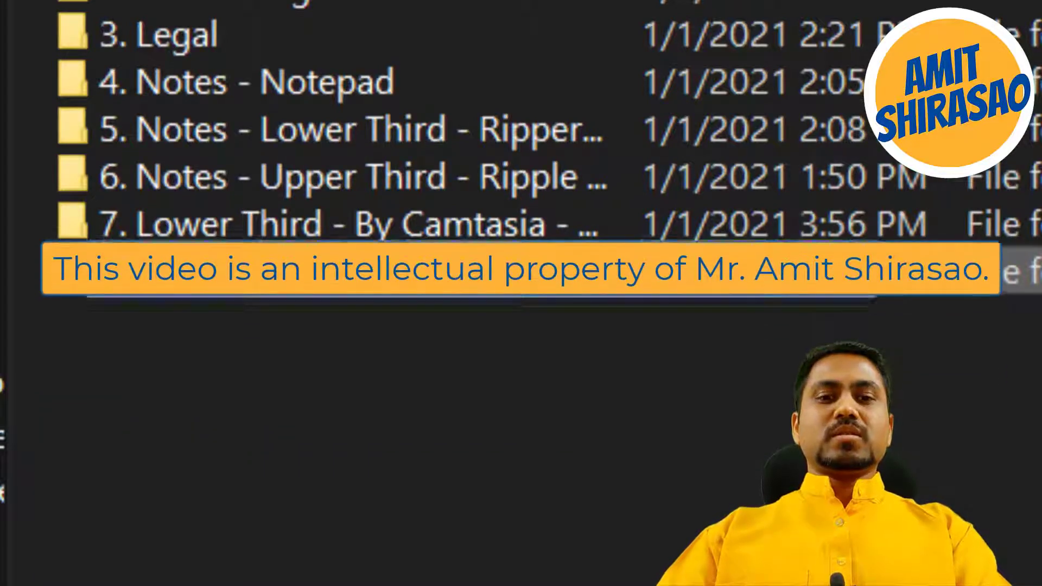
type("01")
key("Return")
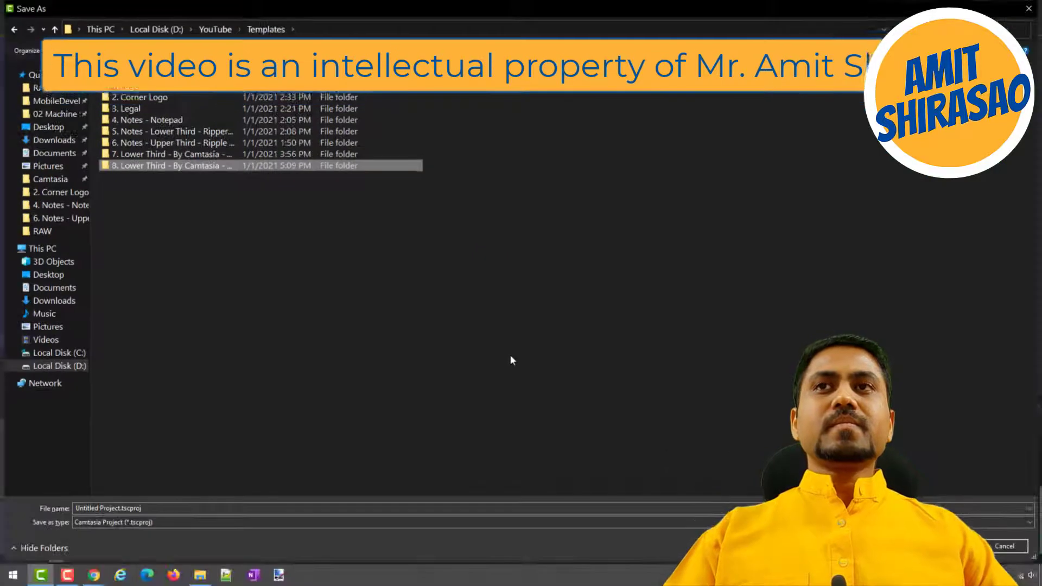
key("Return")
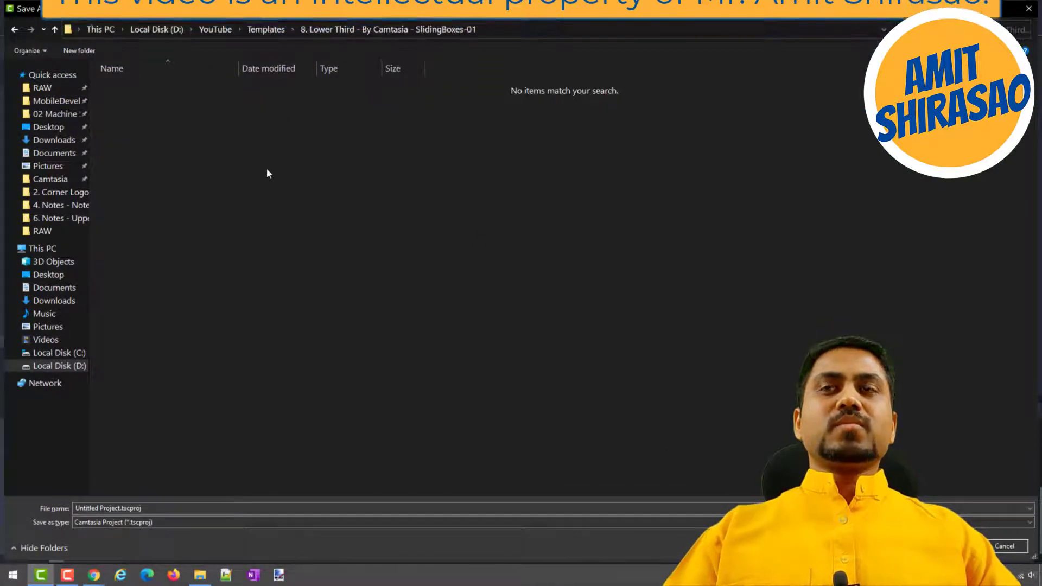
Save the project under the file name "1" in the new lower third folder.
right_click(266, 169)
left_click(177, 505)
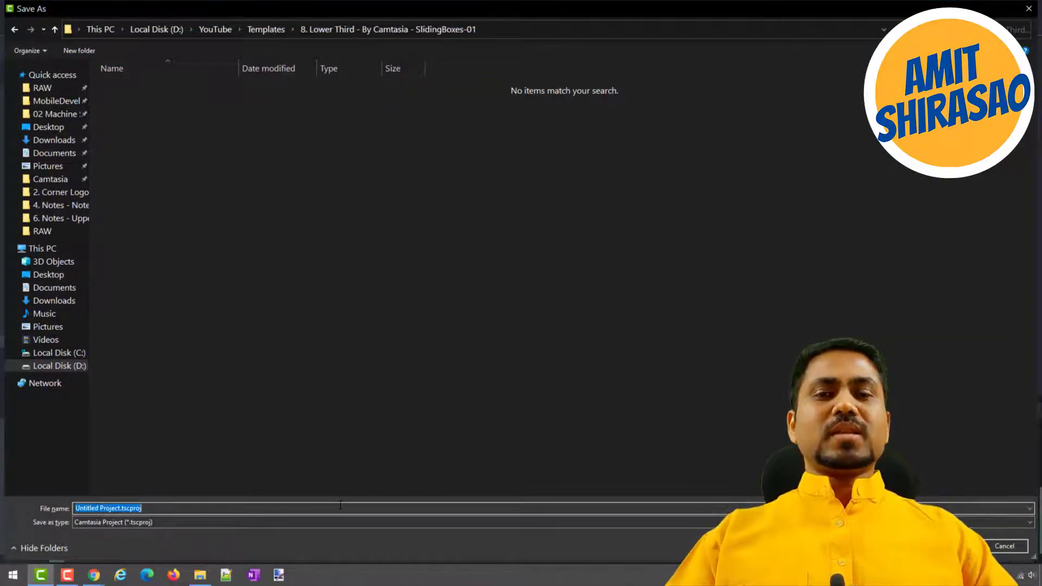
type("1")
key("Return")
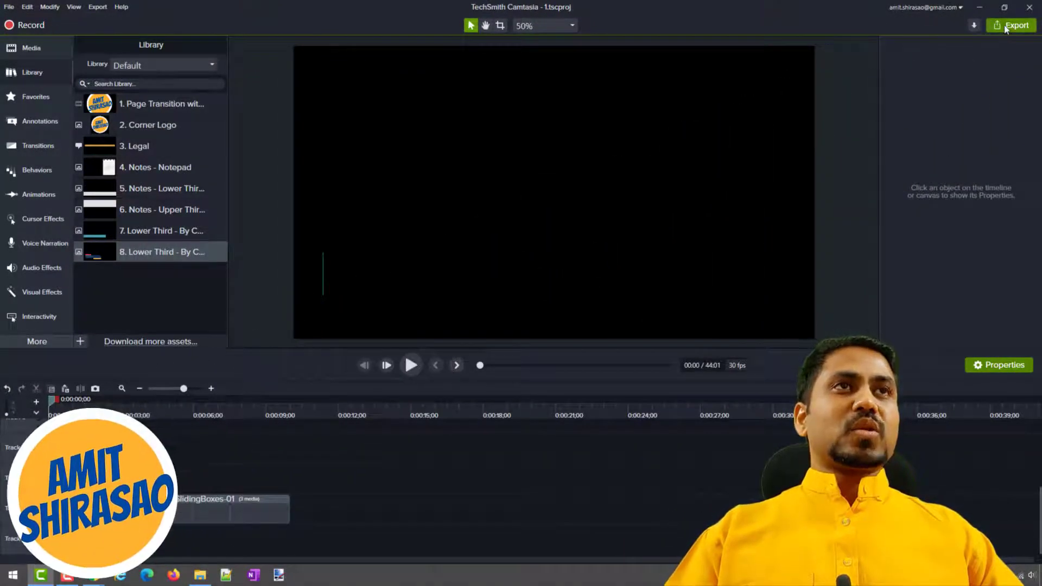
Start a local file export and choose the "MP4 with Smart Player (up to 480p)" preset.
left_click(1005, 28)
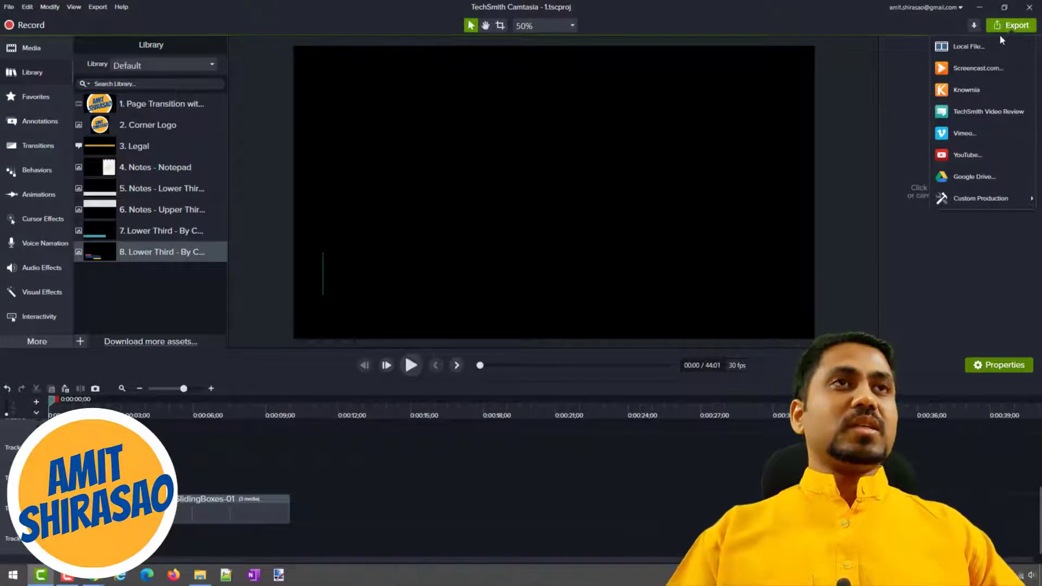
left_click(953, 62)
left_click(422, 132)
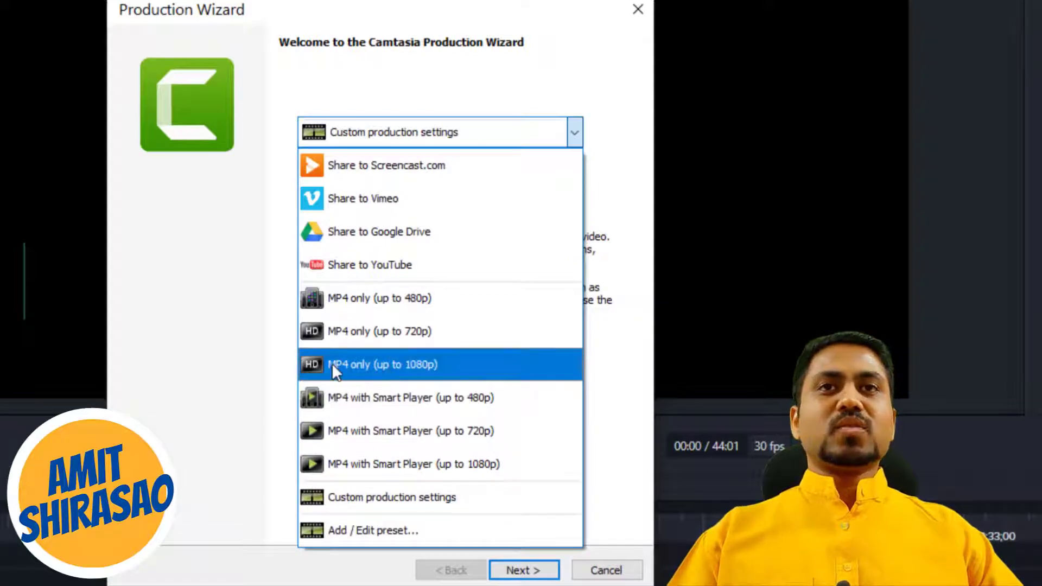
left_click(337, 397)
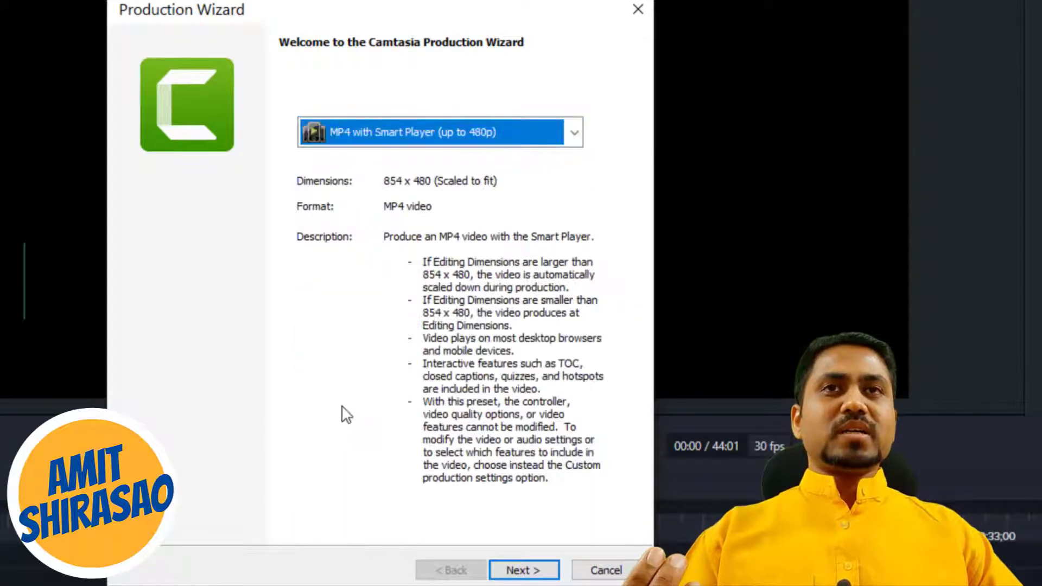
Change the export preset to "MP4 only (up to 1080p)" and continue to the output file settings.
left_click(377, 132)
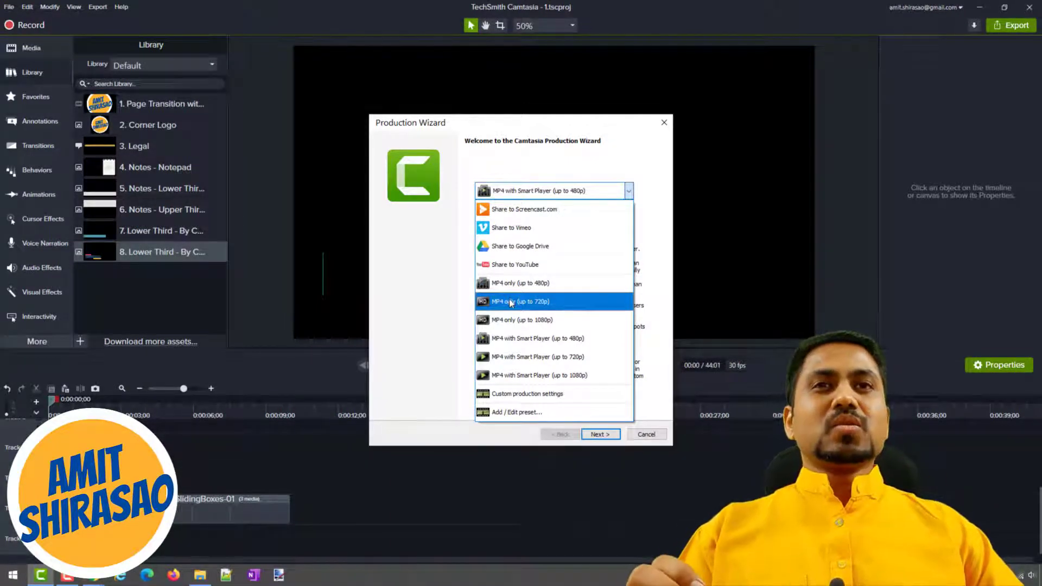
left_click(503, 321)
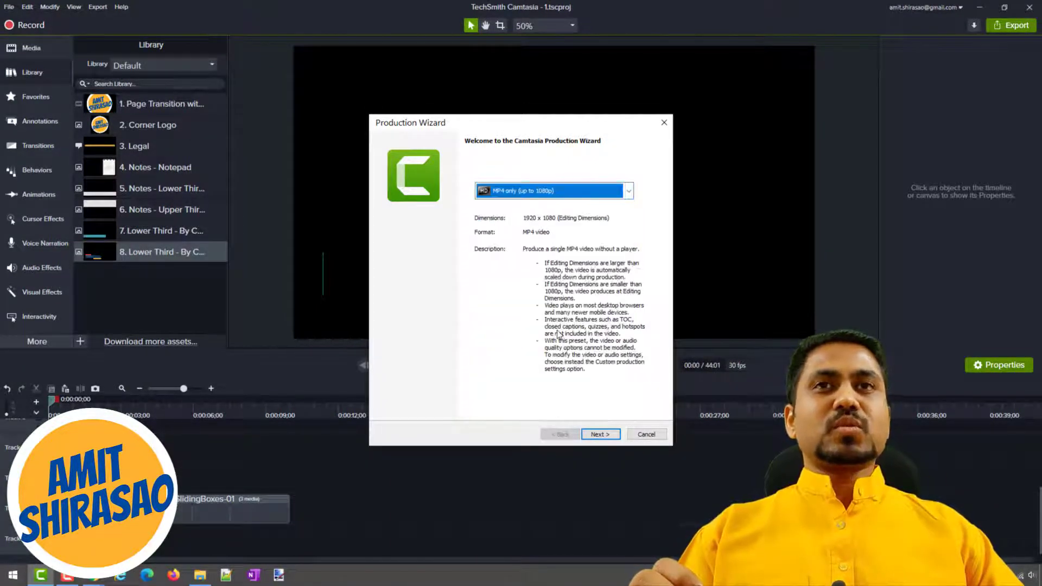
left_click(596, 435)
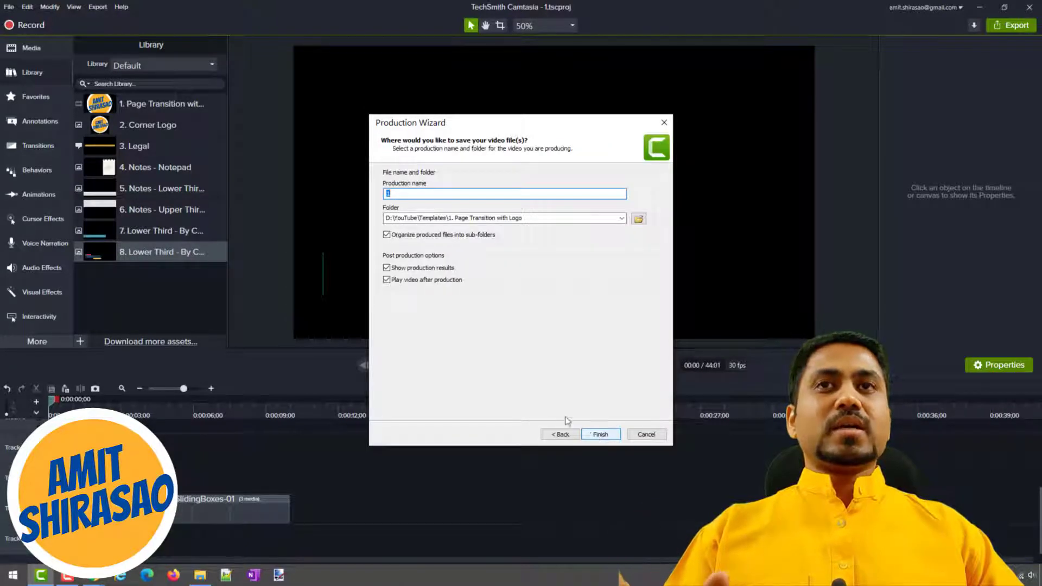
Set the output folder to "8. Lower Third - By Camtasia - SlidingBoxes-01" in Templates, produce the video as 1.mp4 and close the production results.
left_click(639, 219)
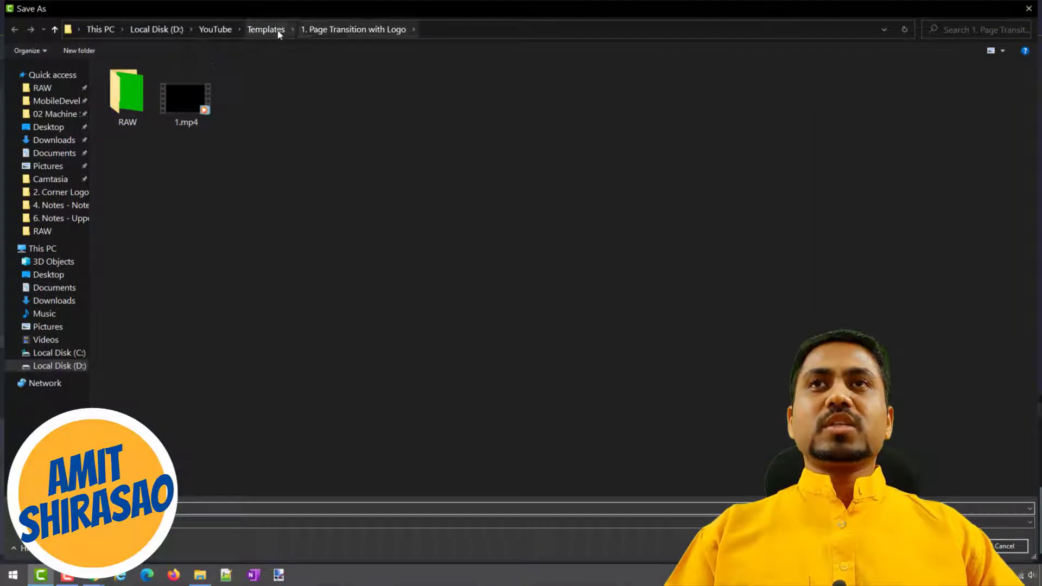
left_click(266, 29)
double_click(183, 166)
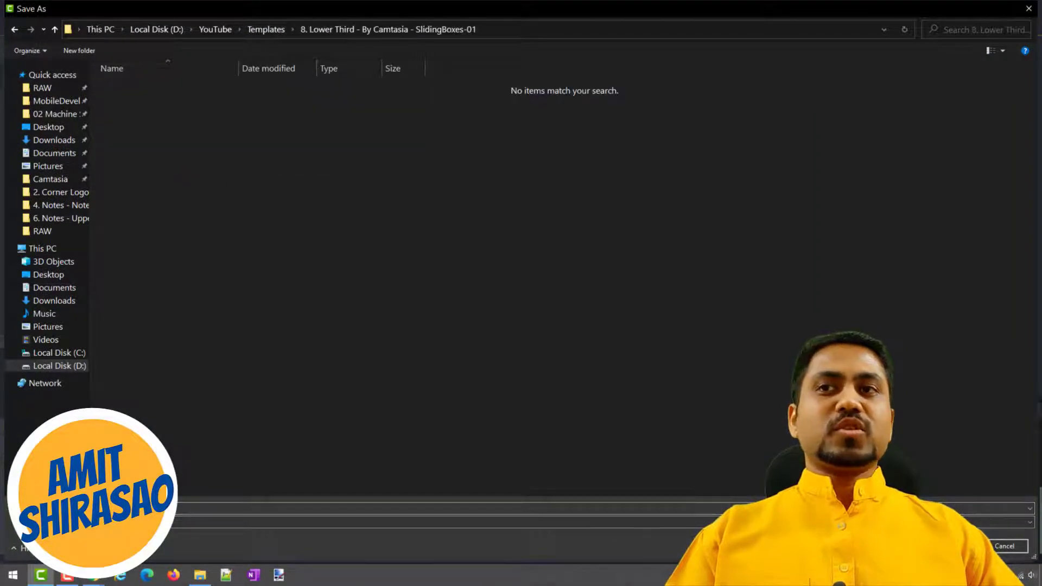
left_click(953, 546)
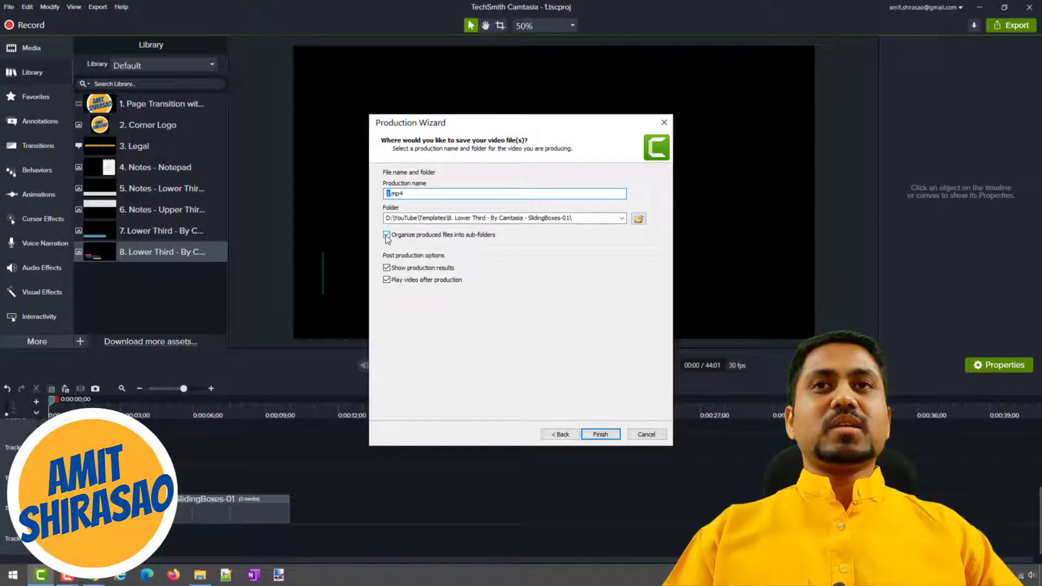
left_click(601, 434)
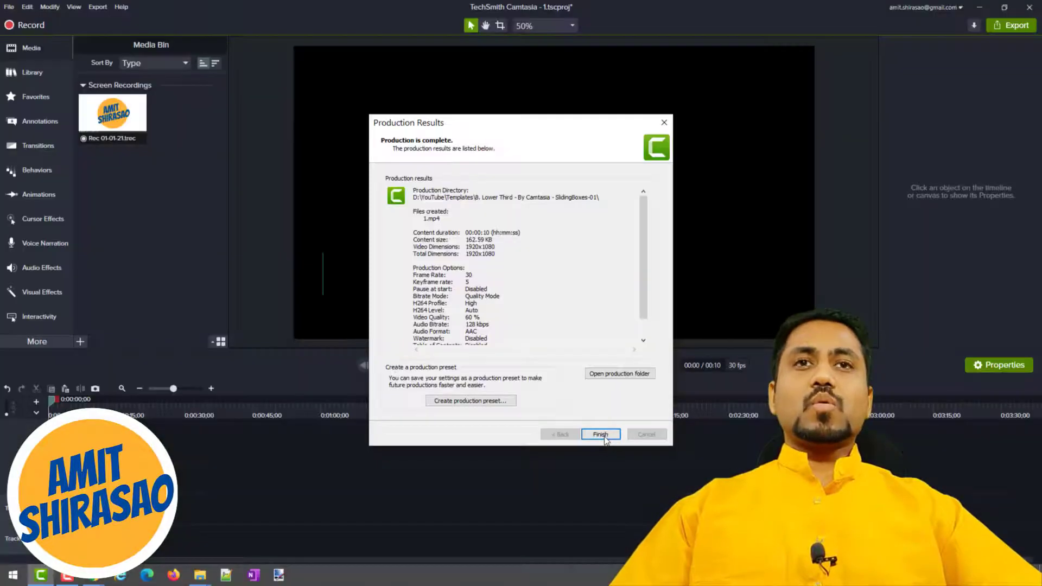
left_click(595, 434)
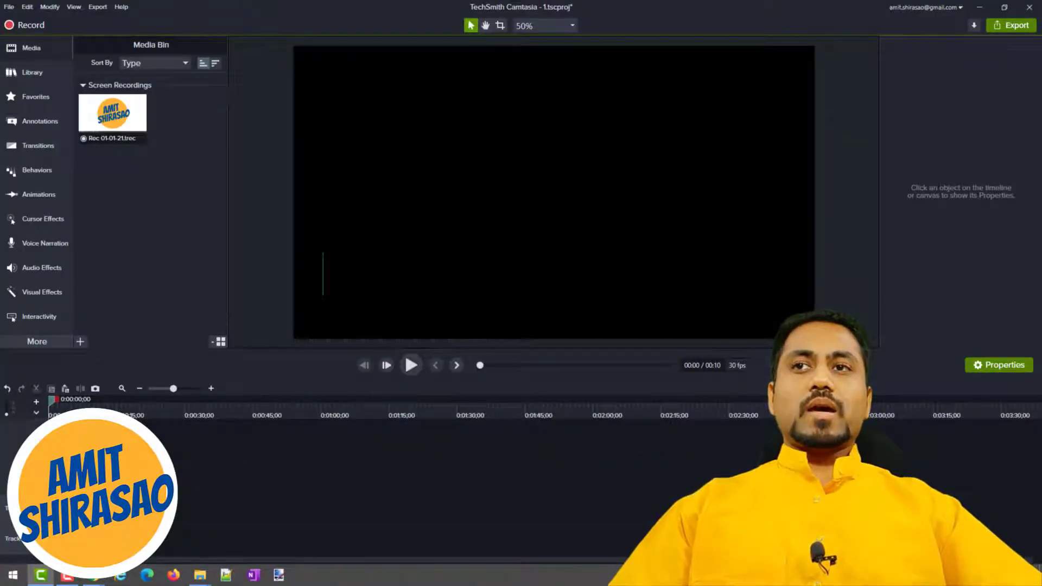
Select the SlidingBoxes-01 lower third group on the enlarged timeline and show the asset library.
scroll(82, 500, "up", 8)
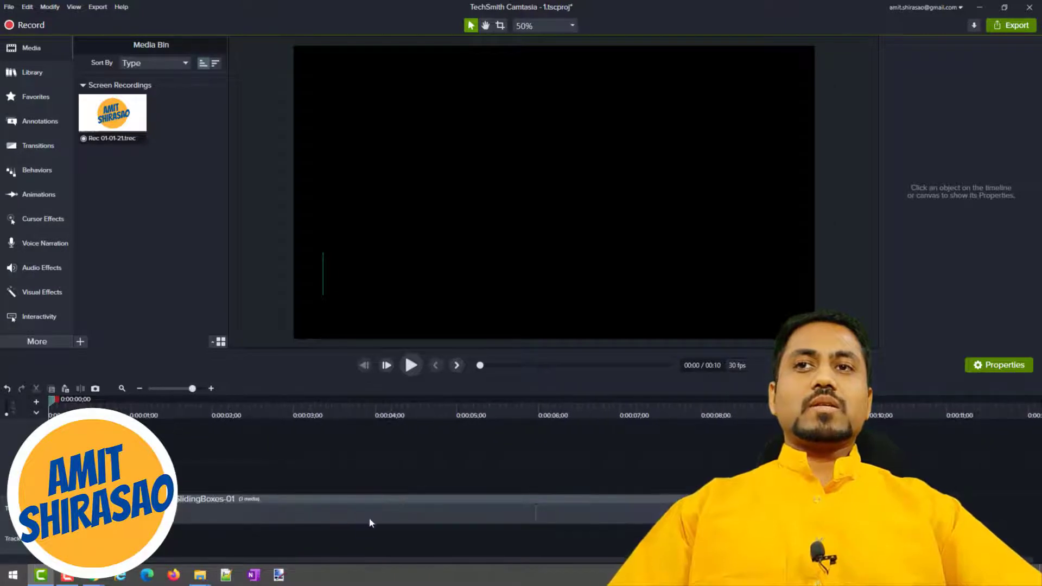
left_click(366, 516)
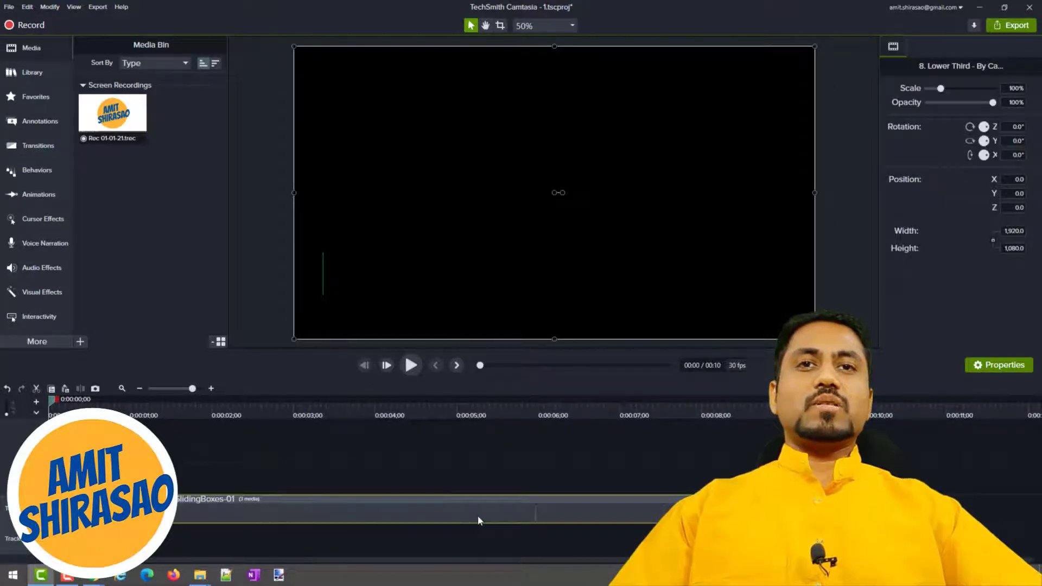
left_click(31, 74)
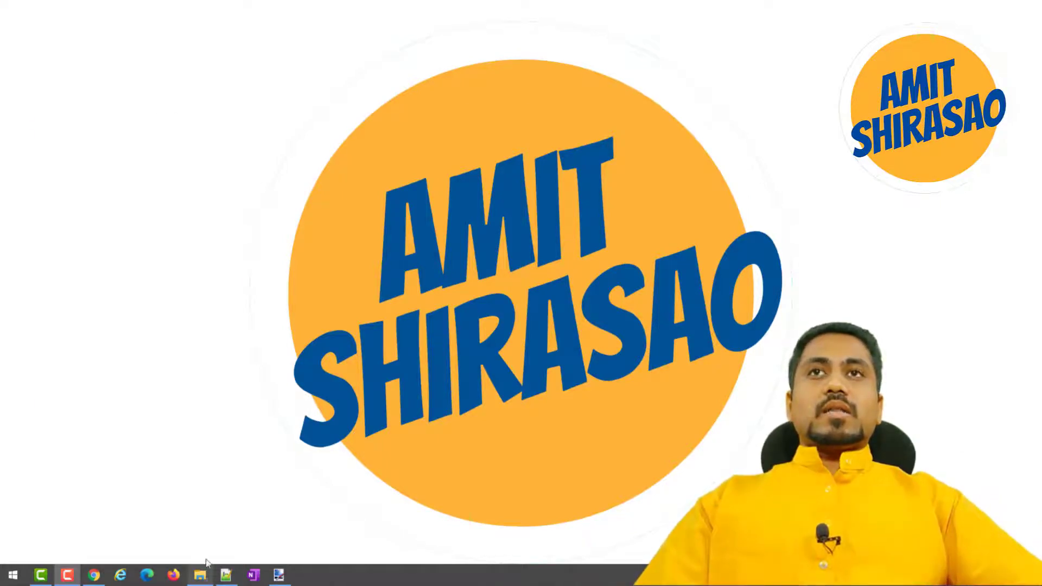
Open the project 1.tscproj from the 01 Thumbnail folder and save the changes to its project file.
left_click(208, 574)
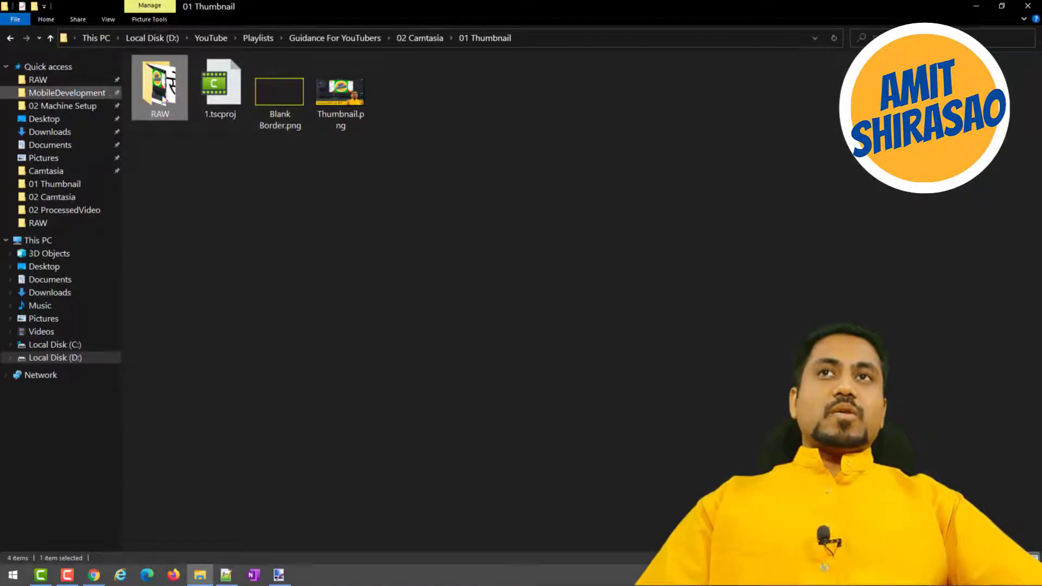
double_click(214, 80)
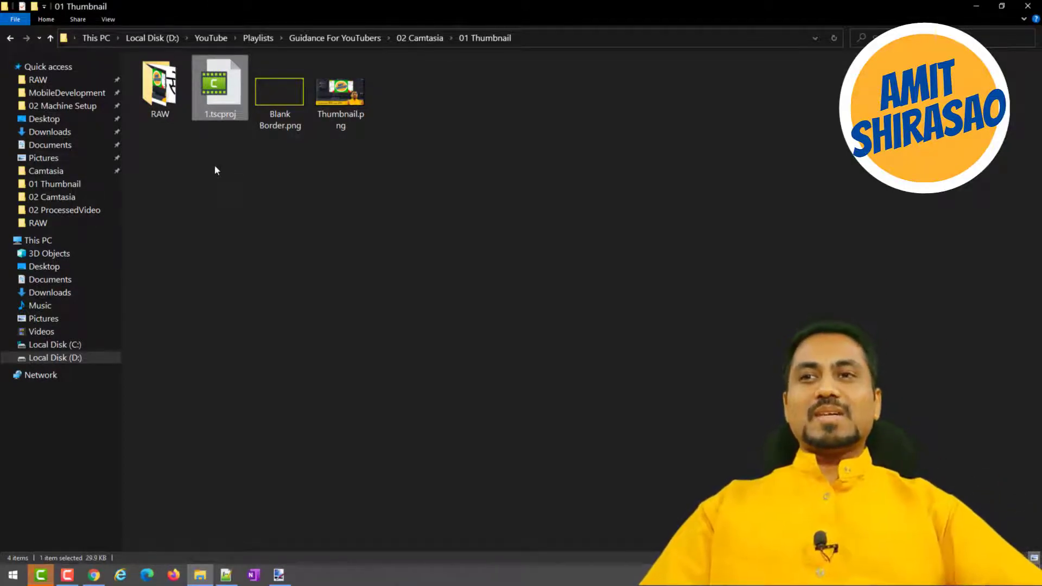
left_click(49, 576)
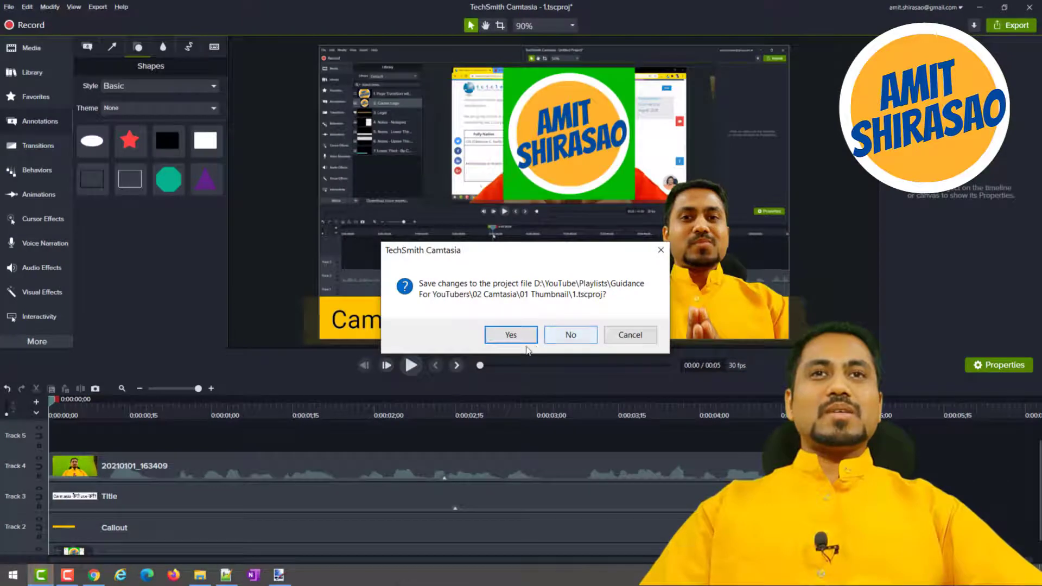
left_click(509, 333)
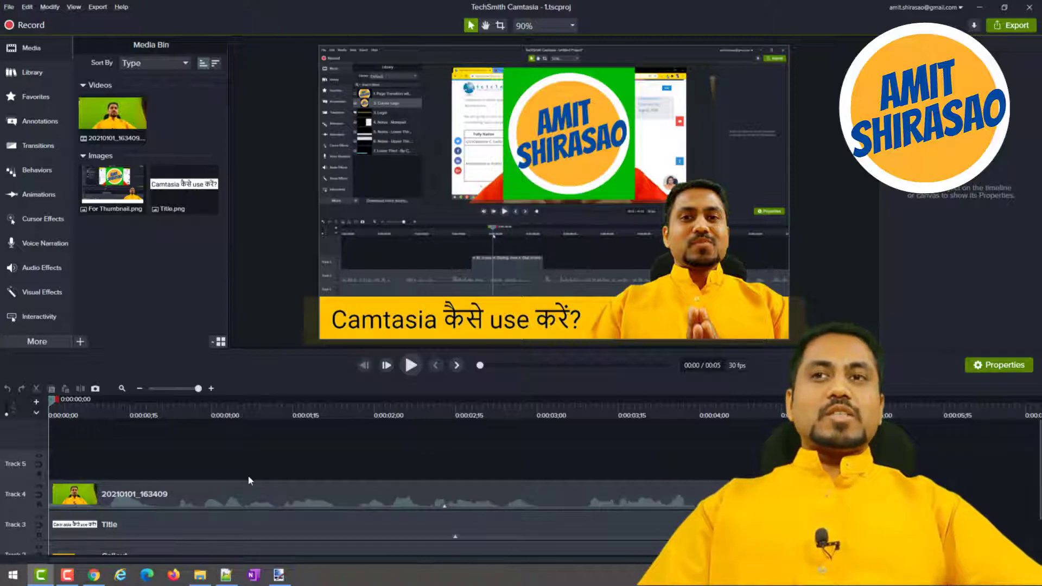
Select the For Thumbnail image on Track 1 and hide the video, title and callout tracks (Tracks 4, 3 and 2).
scroll(249, 474, "down", 2)
left_click(158, 546)
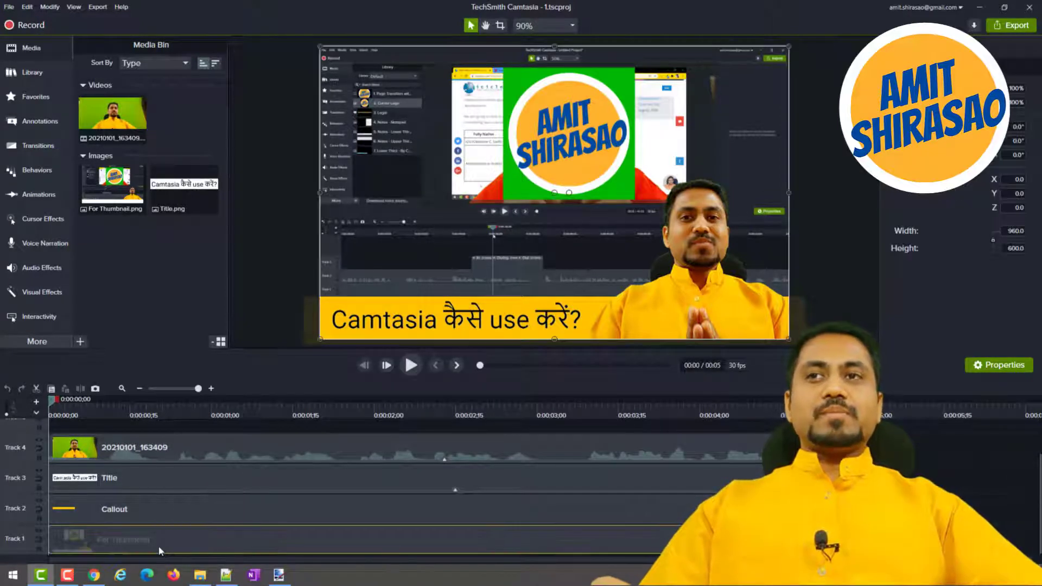
left_click(39, 439)
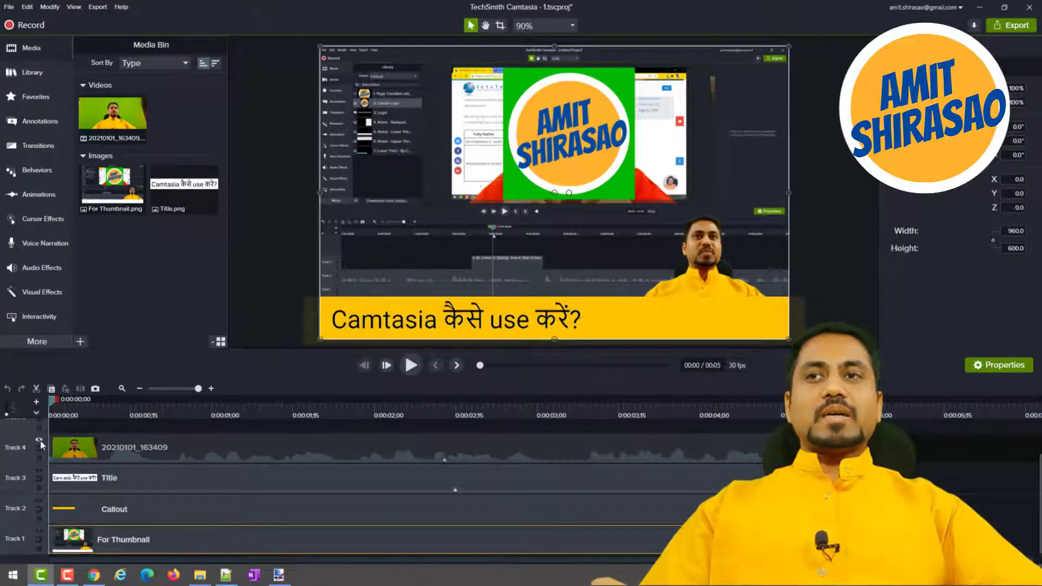
left_click(39, 470)
left_click(41, 497)
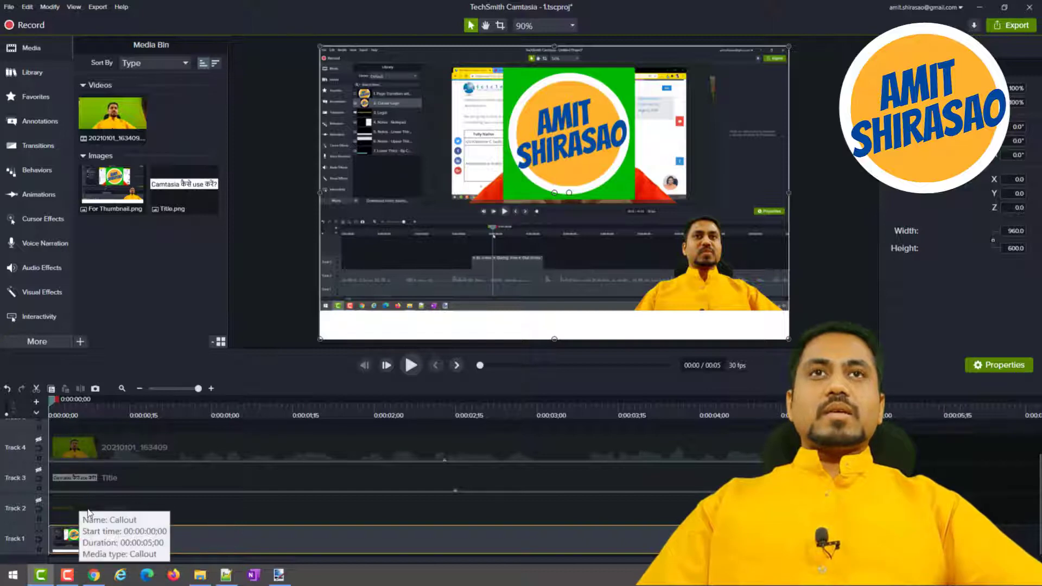
Show the yellow callout on Track 2 again, and toggle the title on Track 3 on and back off.
left_click(39, 500)
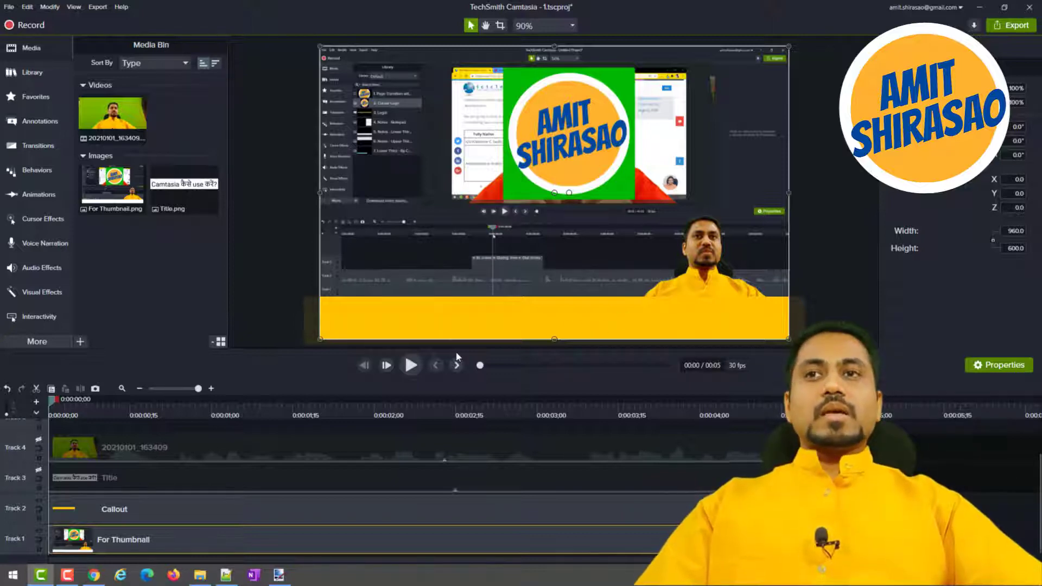
left_click(38, 472)
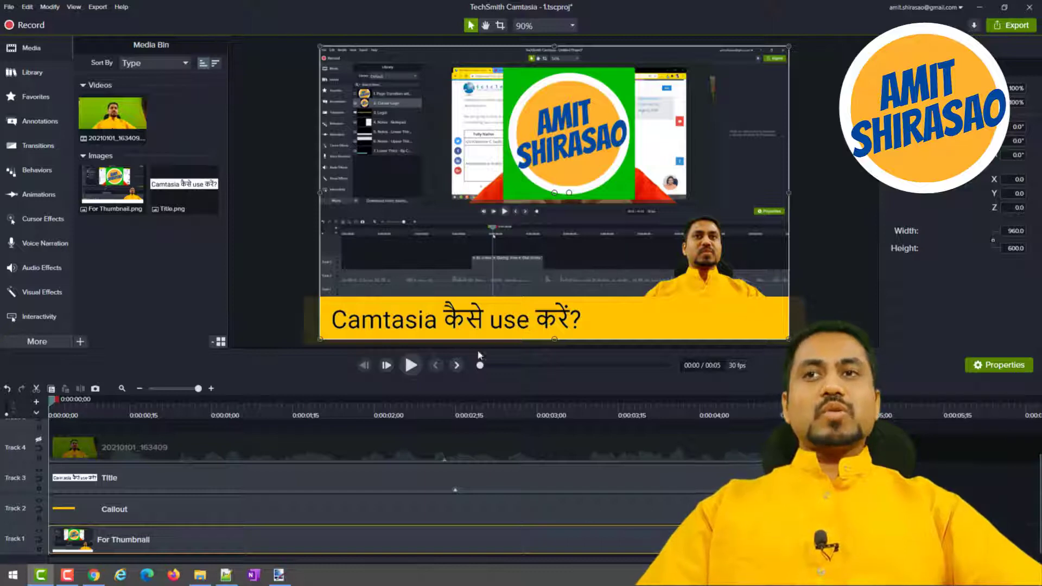
left_click(38, 472)
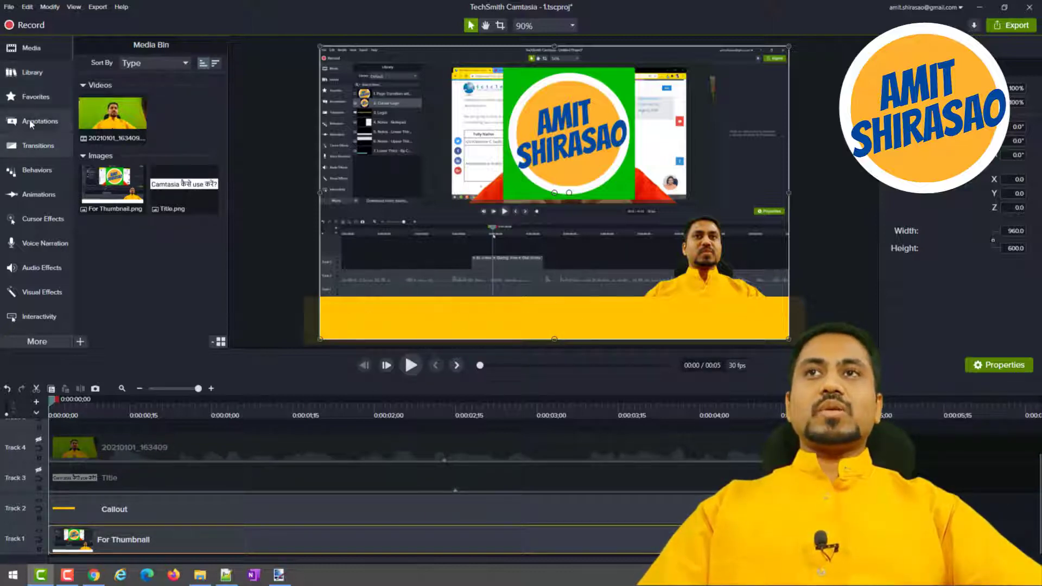
Add a plain text callout on the thumbnail's yellow bar, make its font black and select its "ABC" text for editing.
left_click(60, 124)
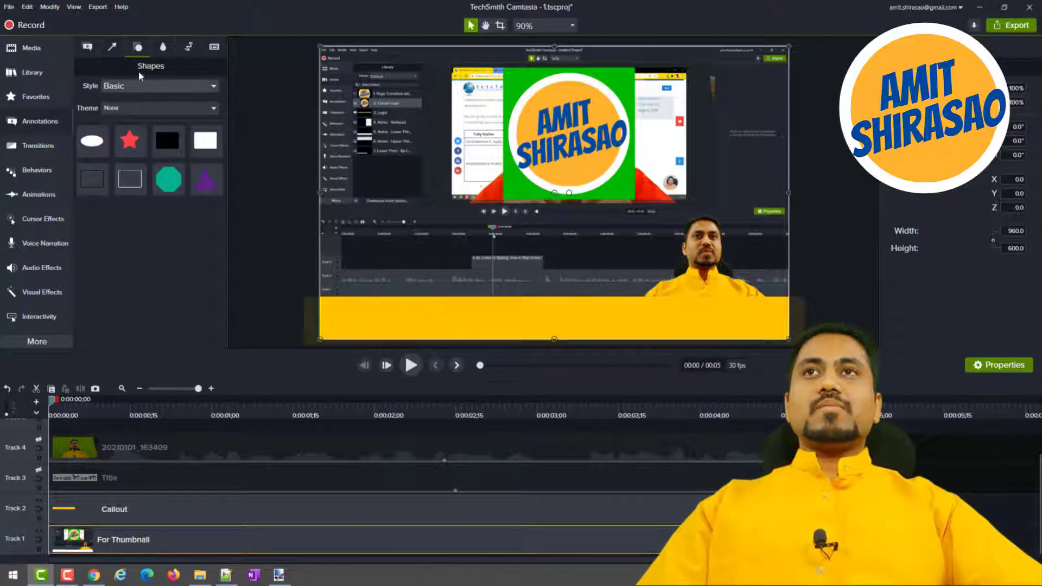
left_click(87, 46)
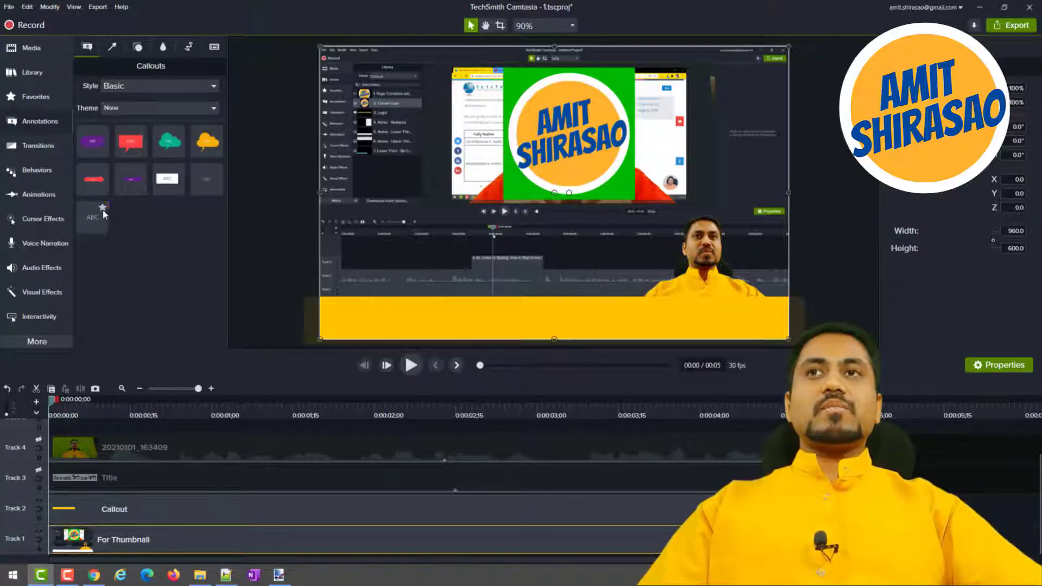
left_click_drag(88, 217, 528, 321)
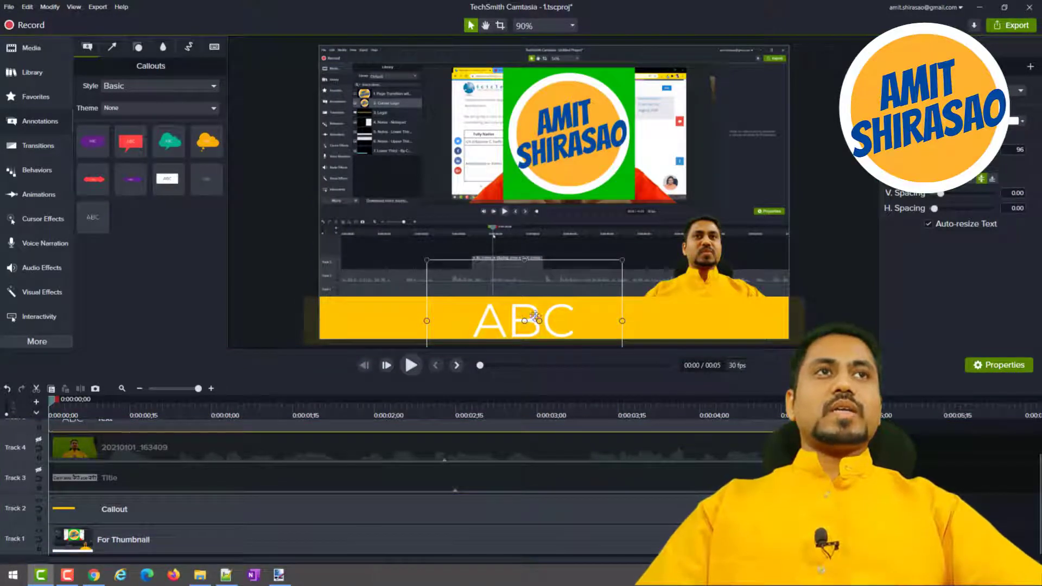
left_click(1021, 121)
left_click(928, 139)
double_click(592, 319)
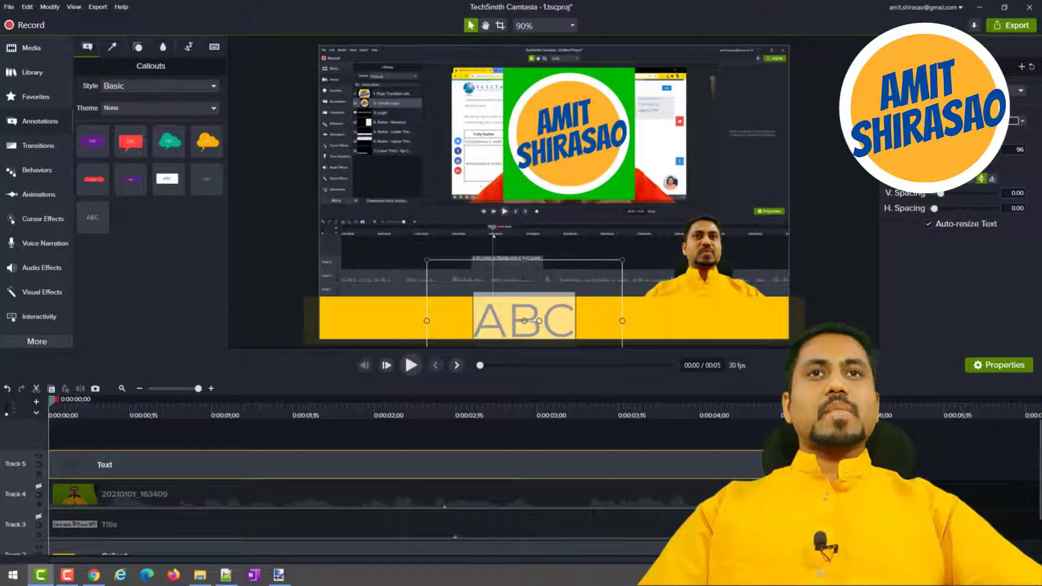
left_click(552, 260)
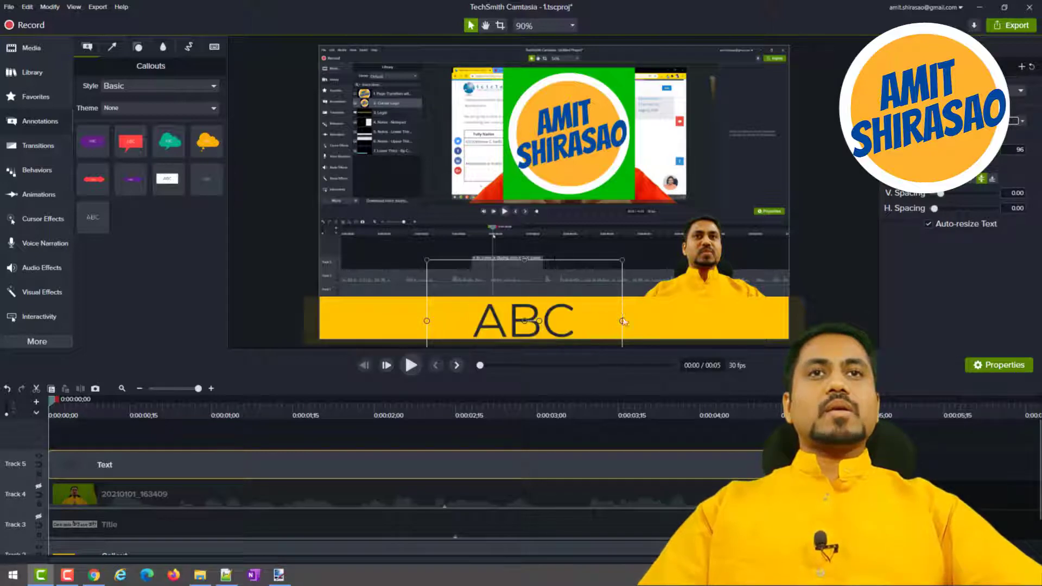
double_click(512, 316)
Switch to Chrome, search for "google input tools" in a new tab and open the Google Input Tools online try-out page.
key("alt+Tab")
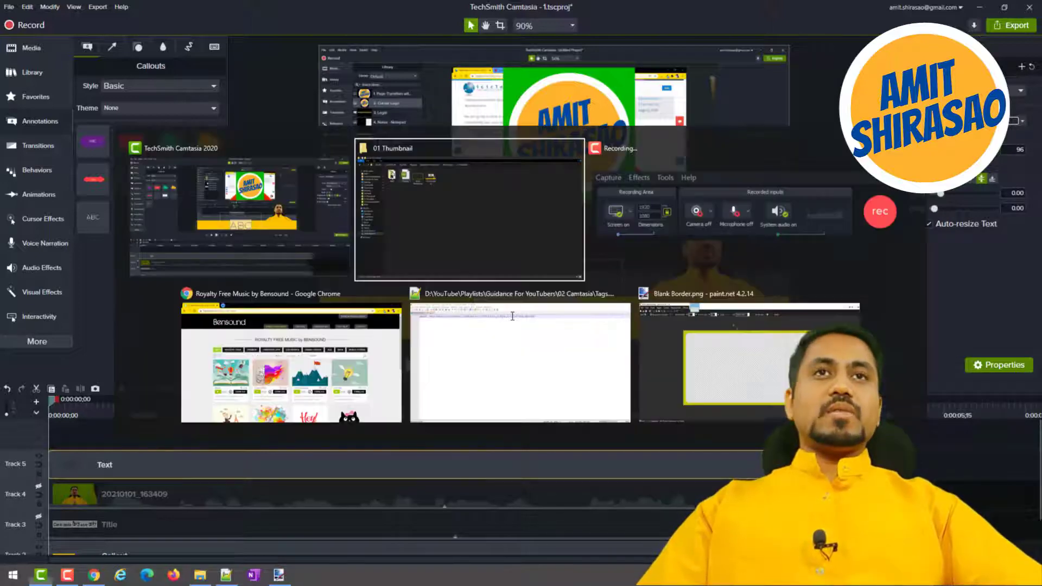
key("alt+Tab")
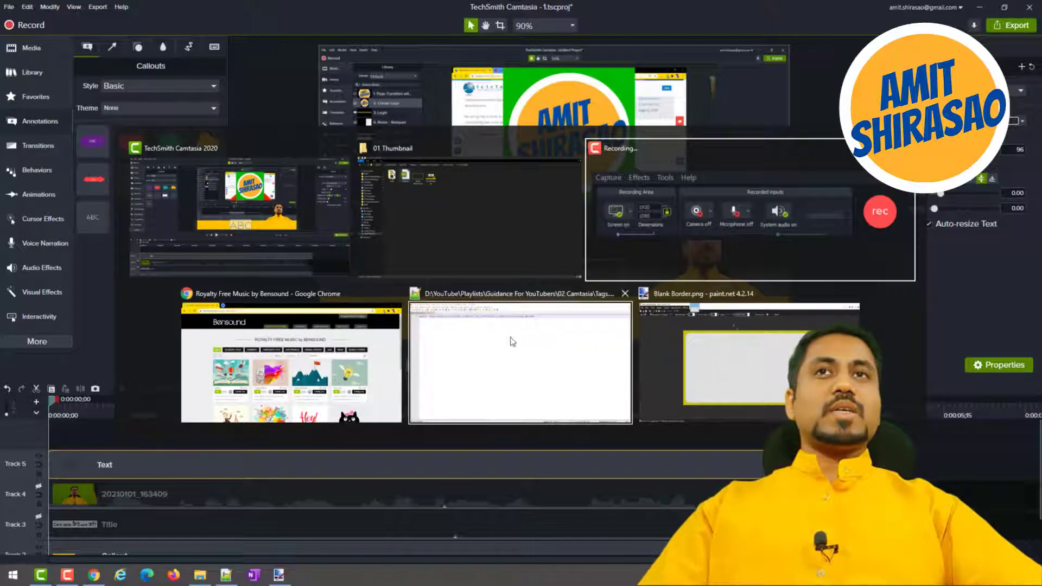
left_click(350, 376)
key("ctrl+t")
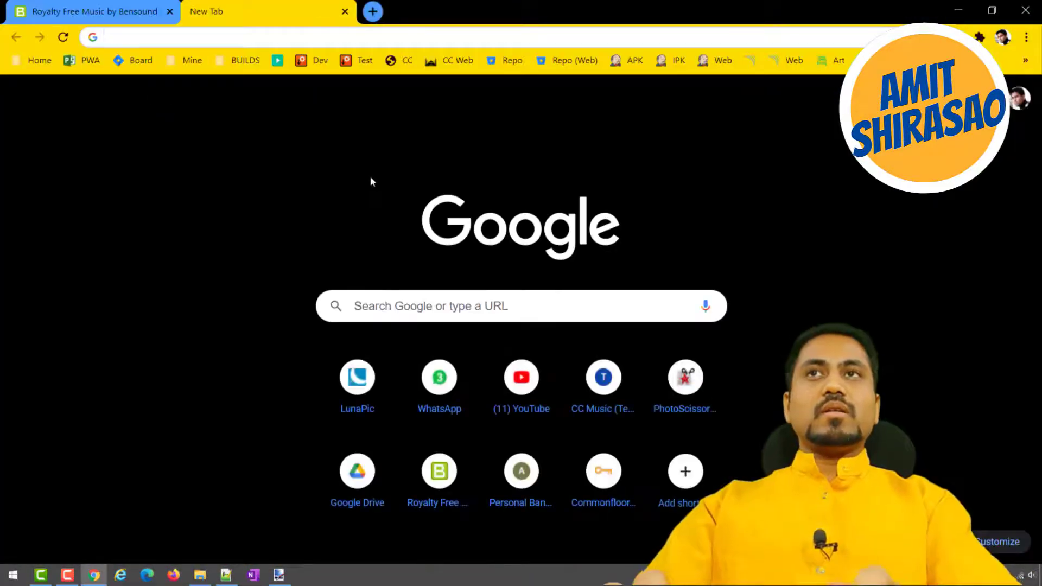
type("google input")
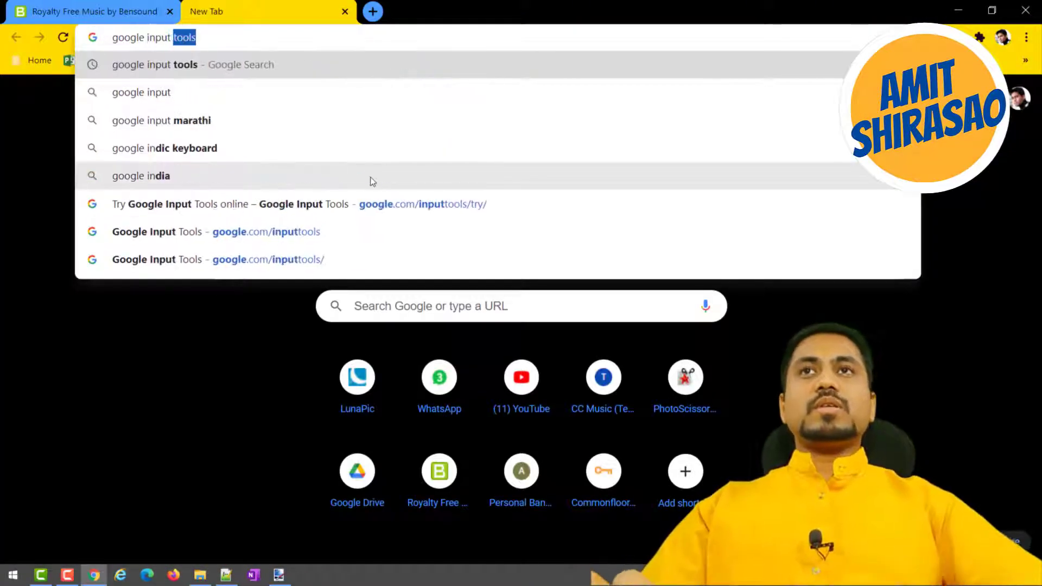
key("Return")
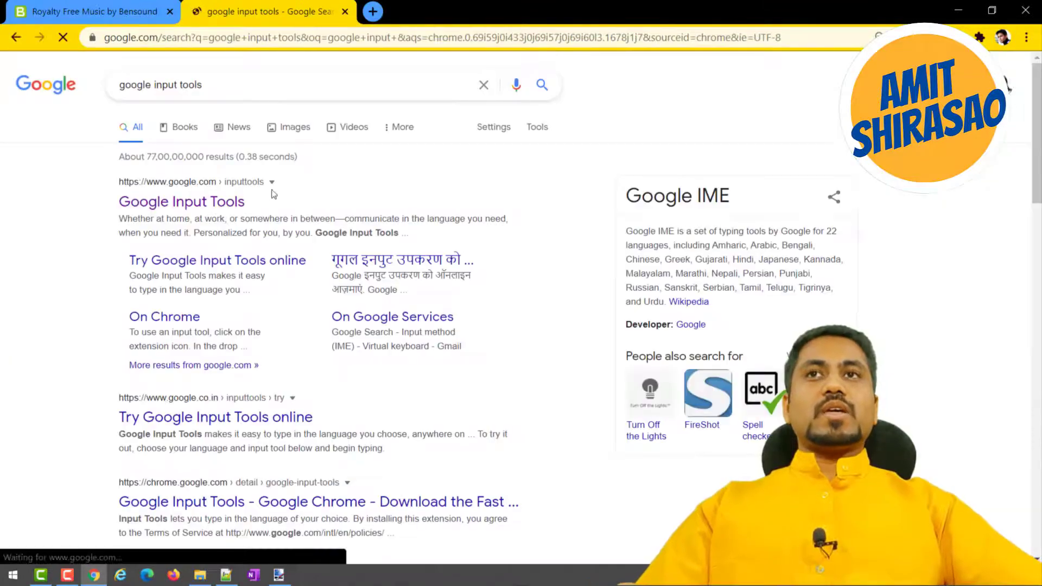
left_click(208, 204)
left_click(214, 332)
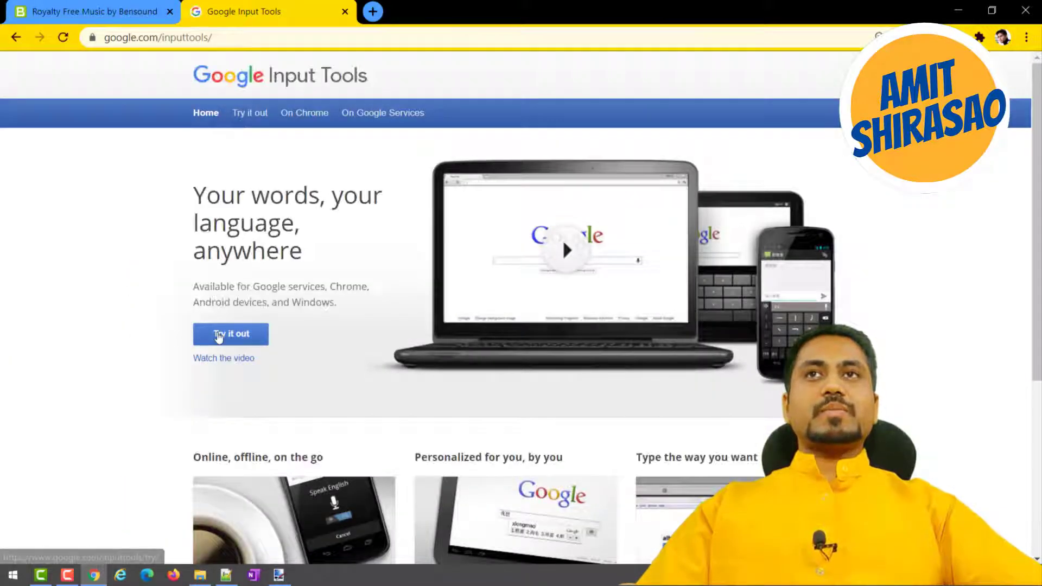
Set the input language to Hindi and enter "Youtubers" in Latin letters in the try-out text area.
left_click(227, 230)
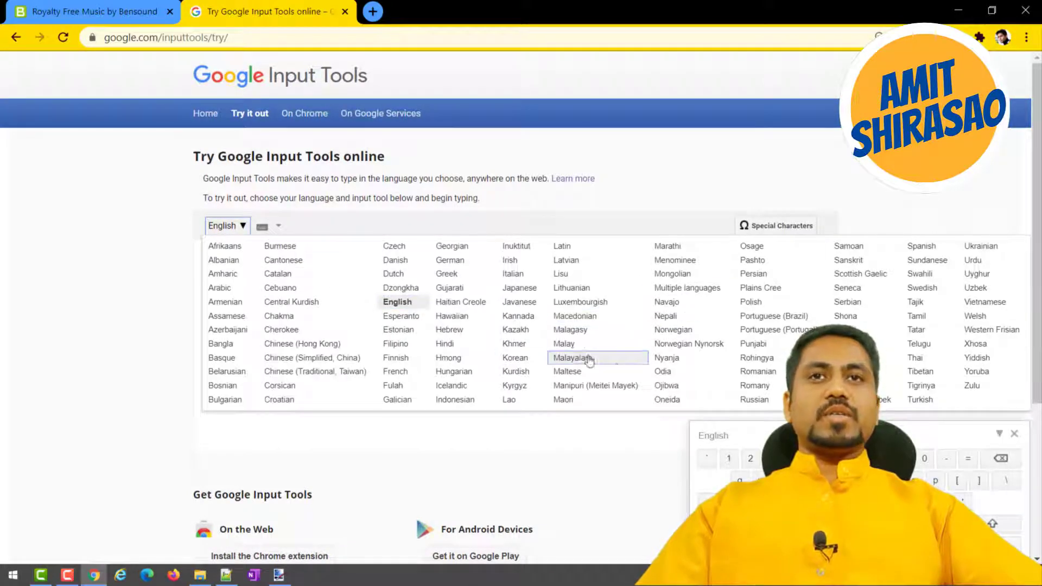
left_click(448, 345)
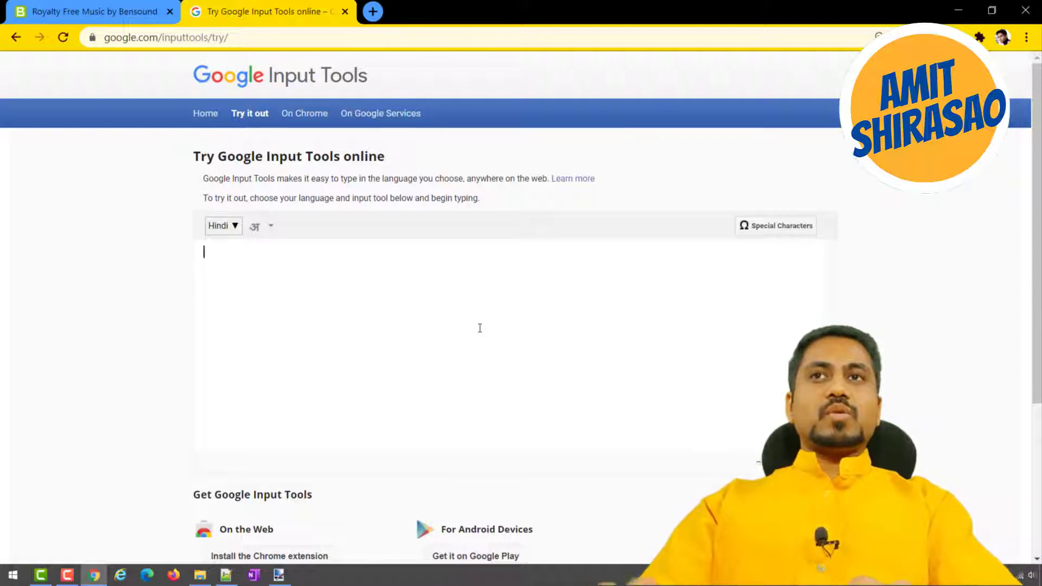
type("Youtu")
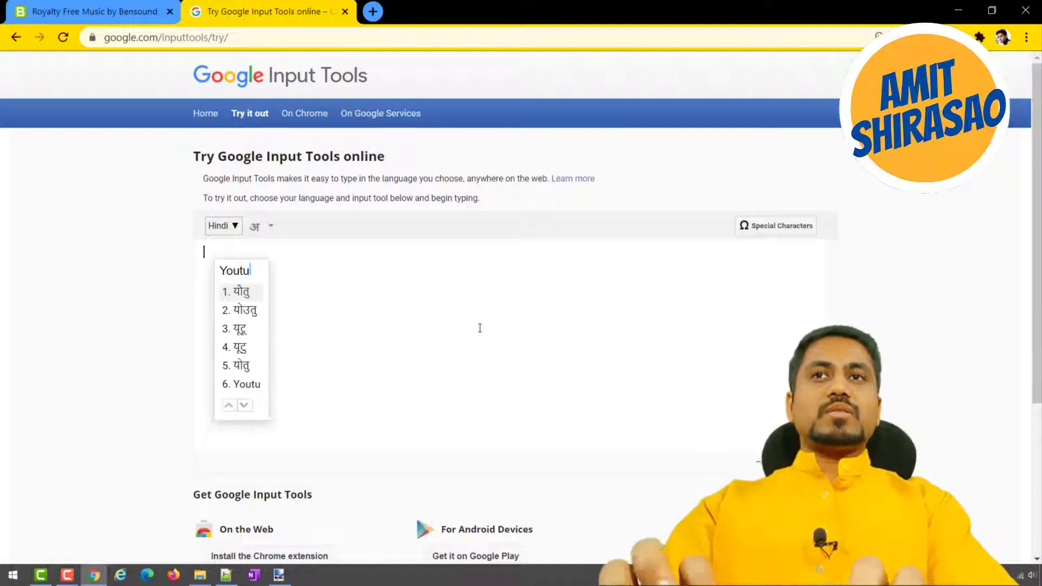
type("bers")
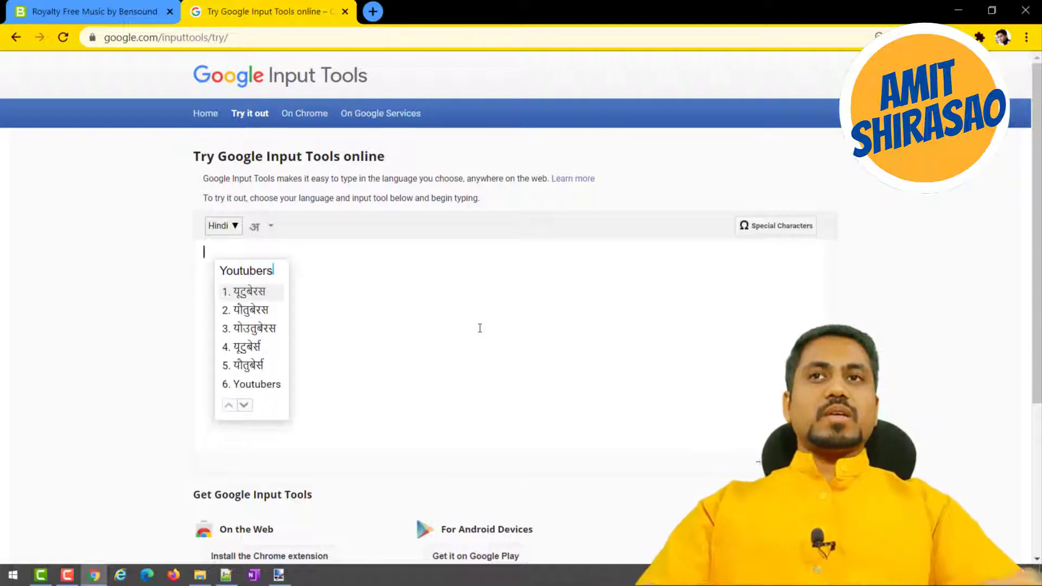
left_click(239, 386)
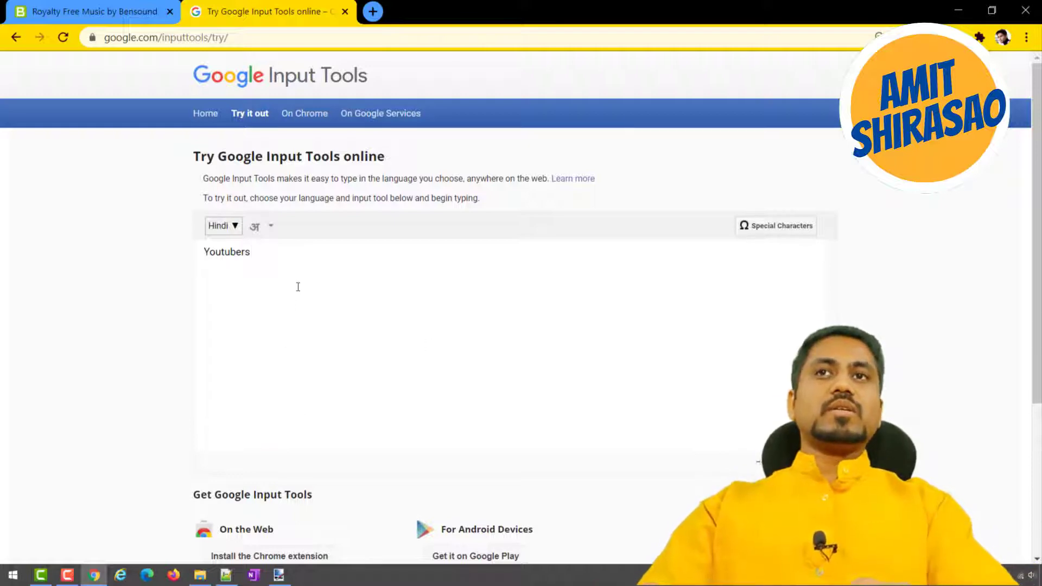
Continue the title with "के लिए" in Hindi script, followed by "tips" in Latin letters.
type("ke")
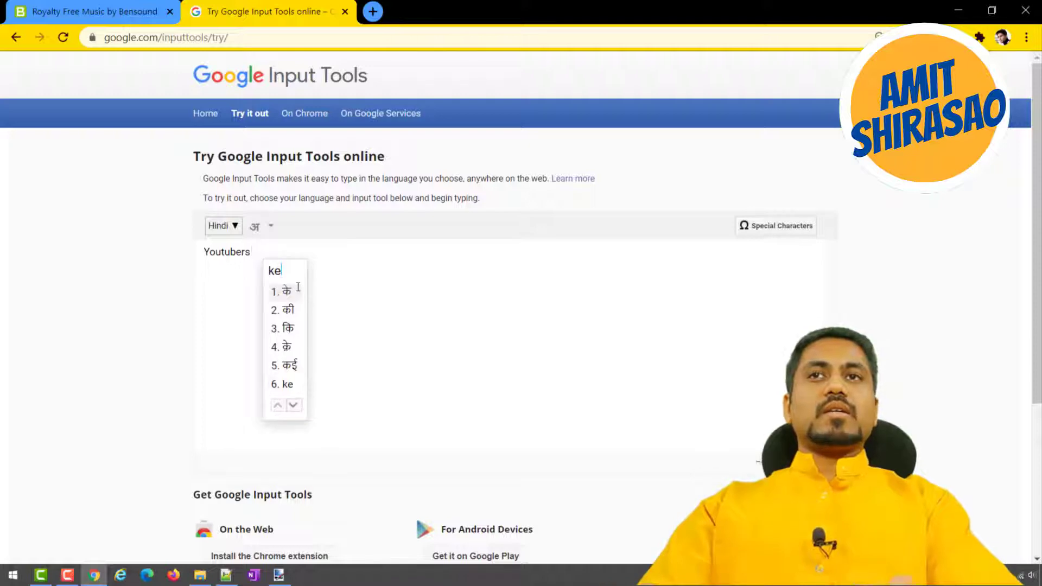
type(" liye")
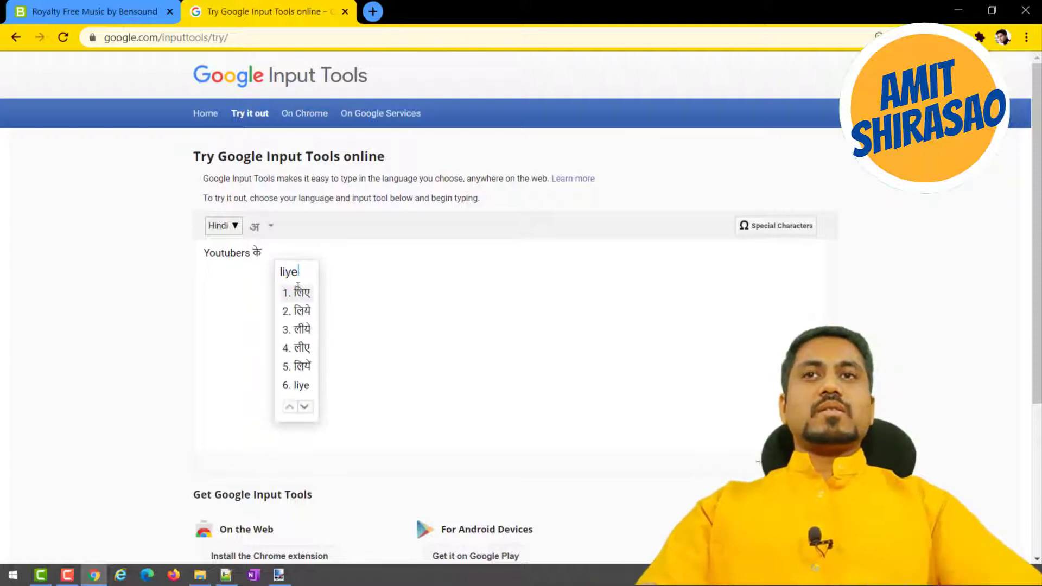
left_click(297, 292)
type("t")
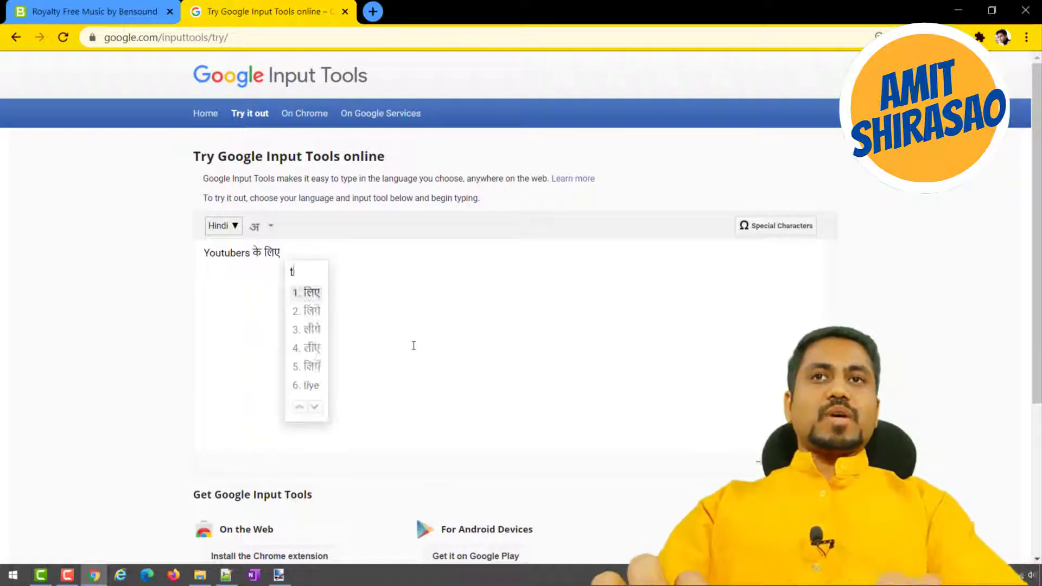
type("ips")
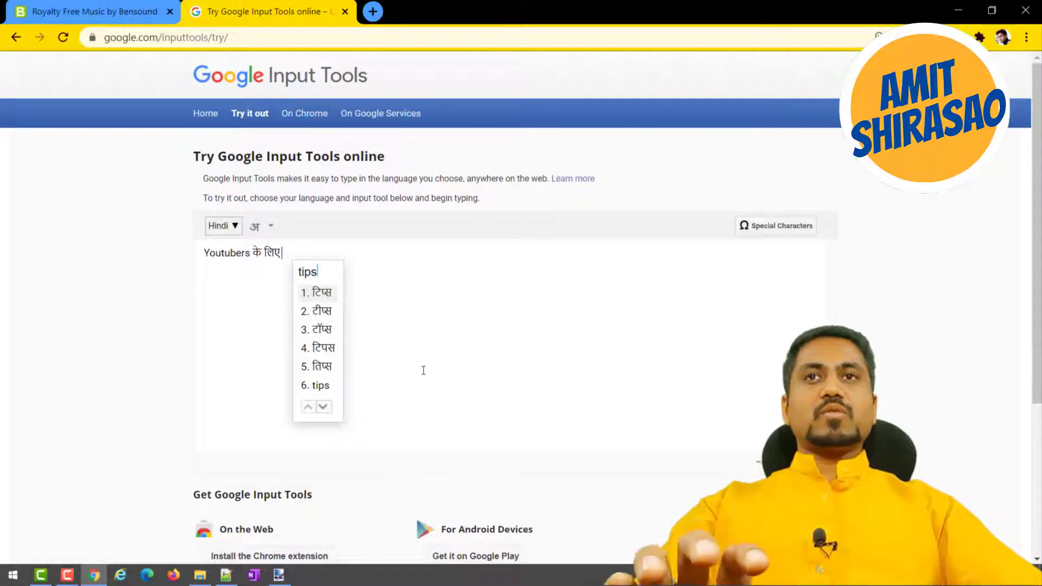
key("6")
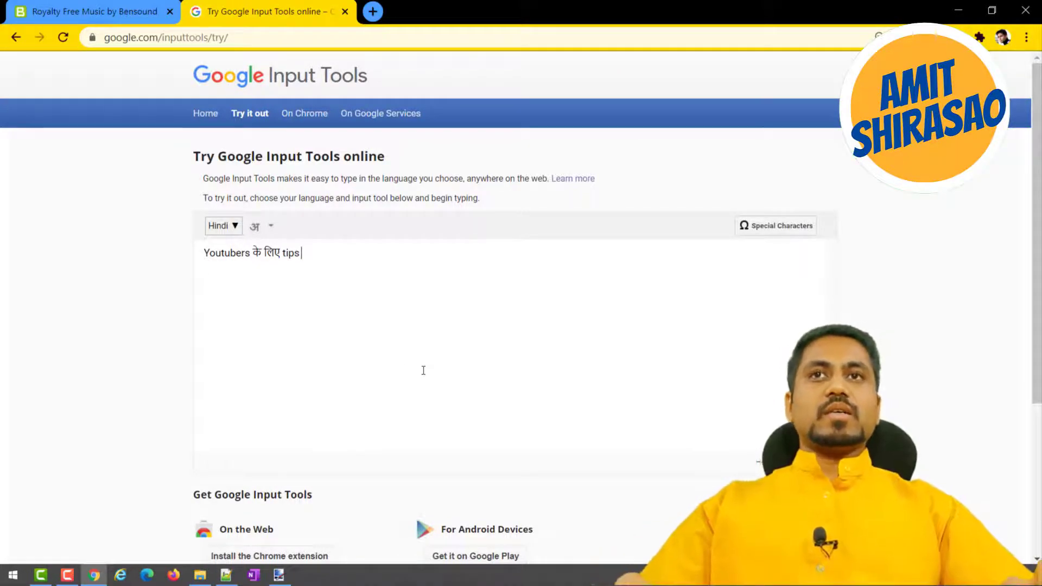
Replace the lowercase first letter of "tips" with a Latin capital T so the word reads "Tips" without a gap.
key("Left")
key("shift+Left")
type("tt")
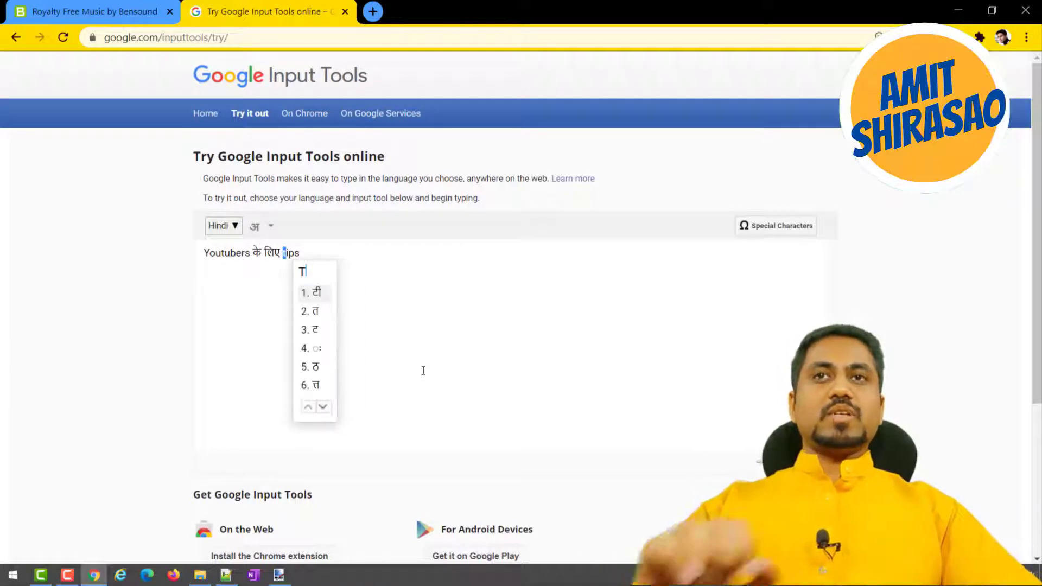
key("space")
key("BackSpace")
key("BackSpace")
key("BackSpace")
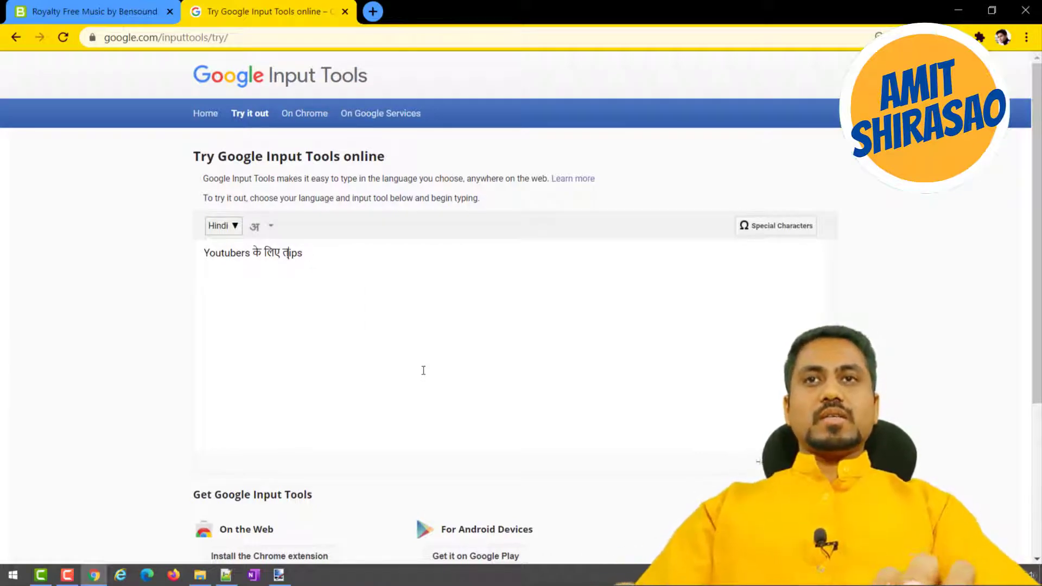
type("T")
key("Down")
key("Down")
key("Down")
key("Down")
key("Down")
key("Down")
key("Down")
key("Down")
key("Down")
key("Down")
key("Return")
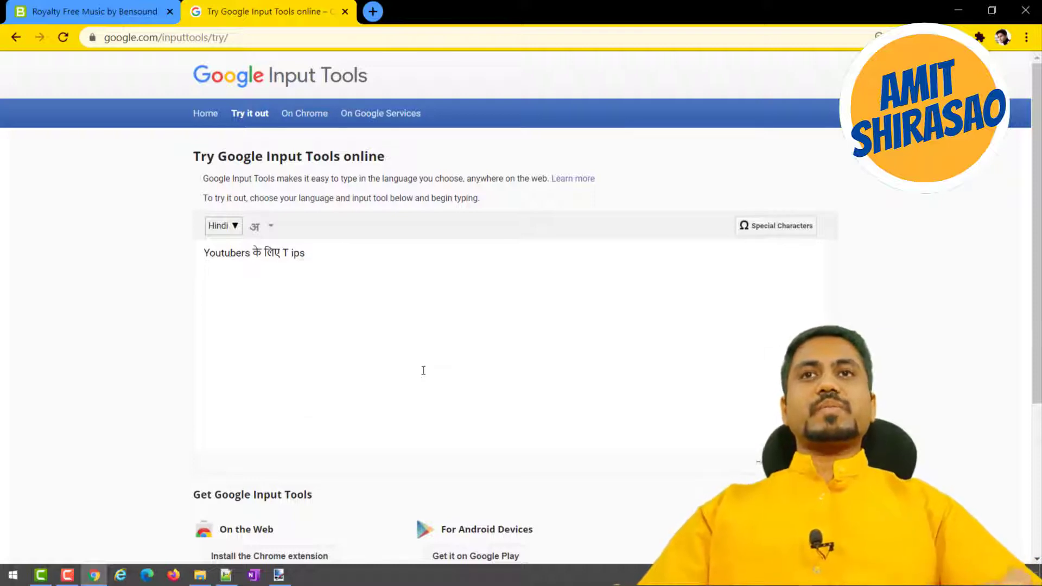
key("BackSpace")
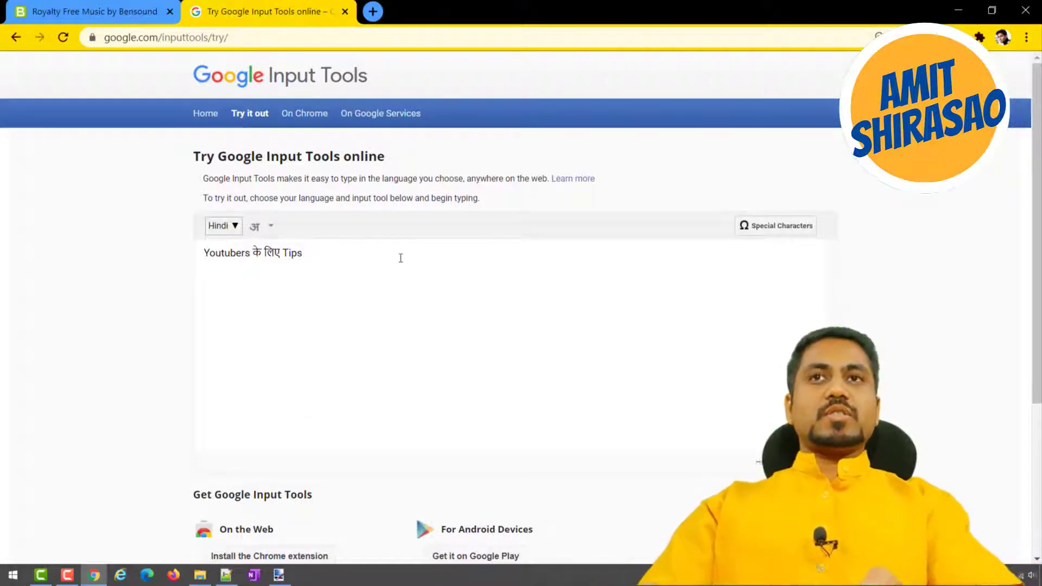
Complete the title line with ". Camtasia complete guide." in Latin letters.
type(". Camtas")
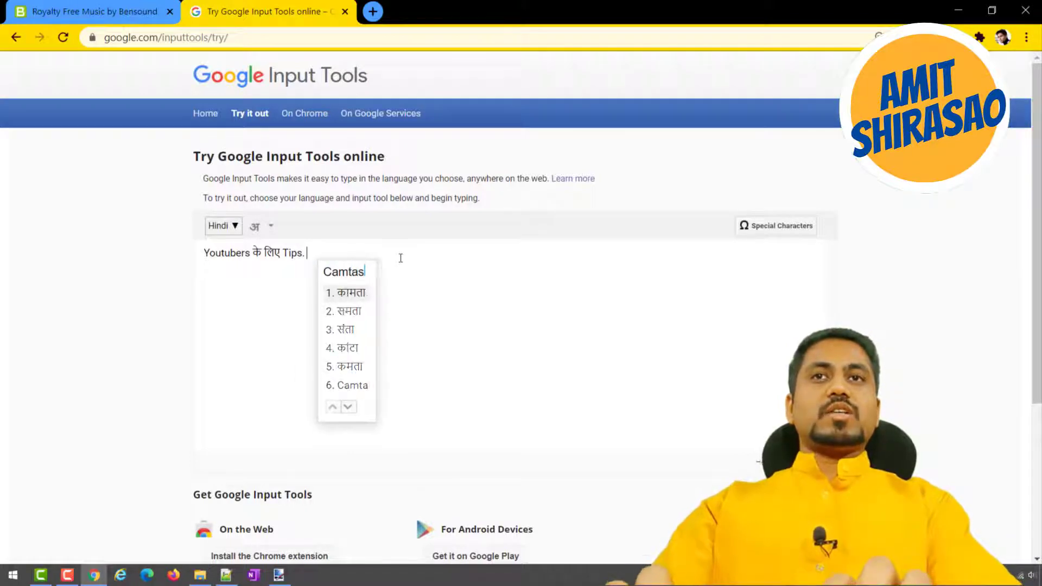
type("ia")
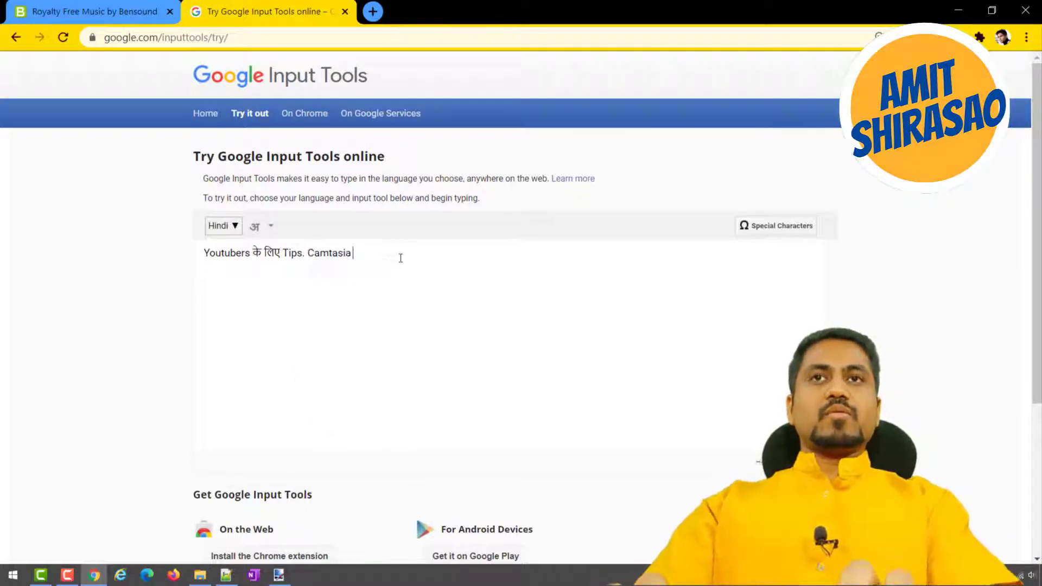
type("6 full")
key("BackSpace")
key("BackSpace")
key("BackSpace")
key("BackSpace")
type("complete")
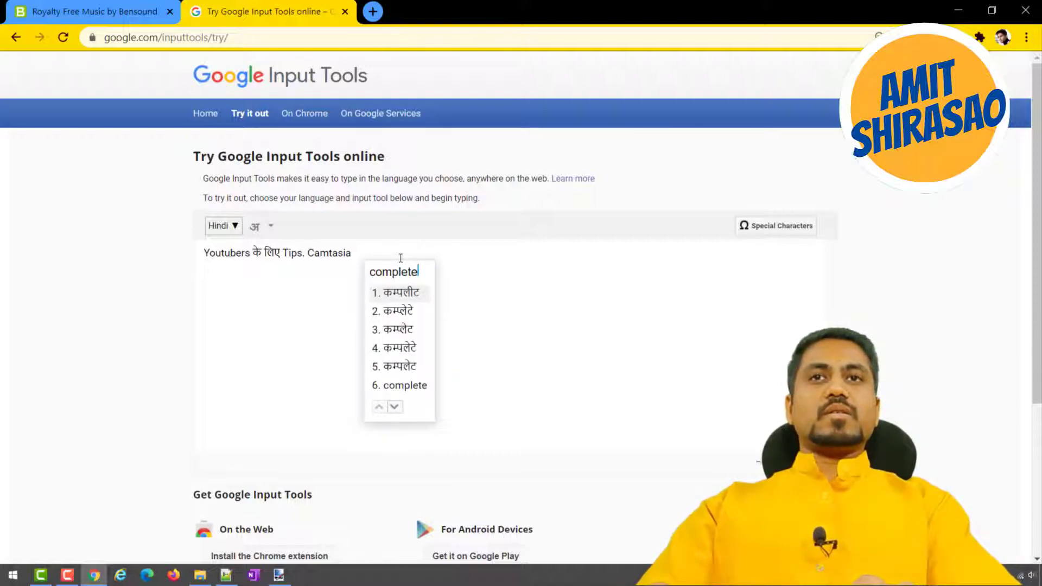
type("6")
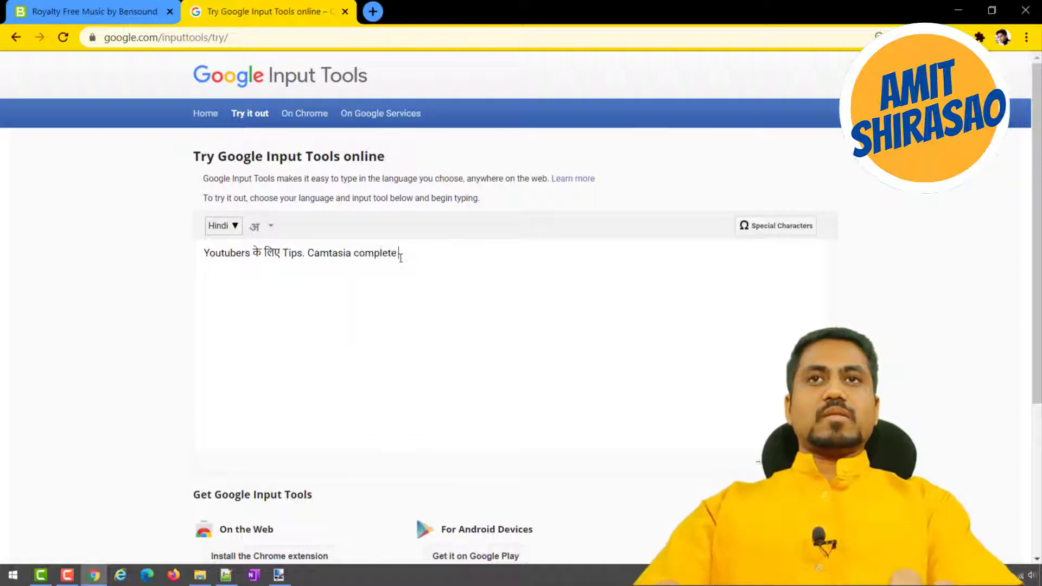
type("guide")
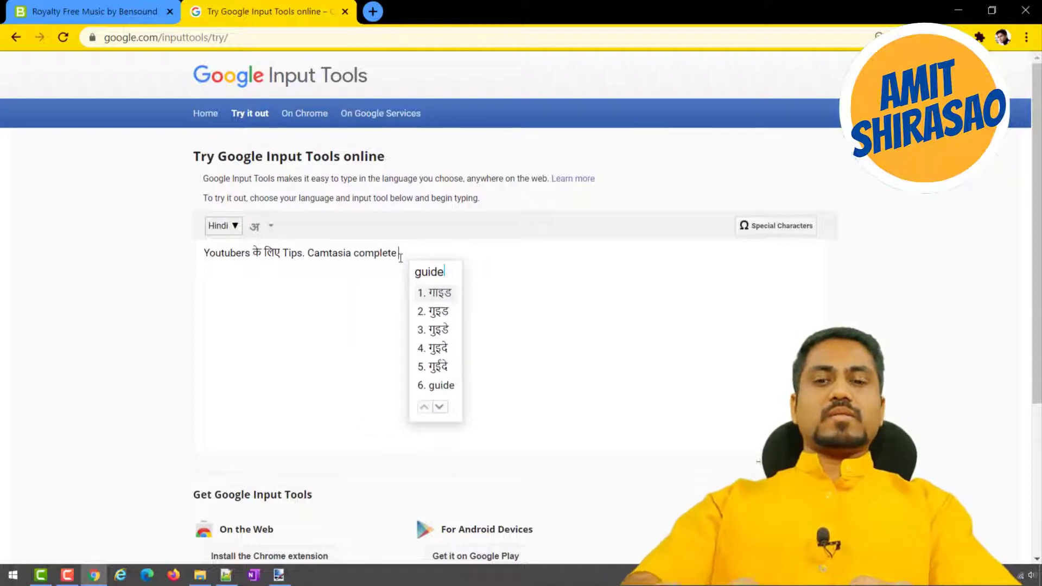
type("6")
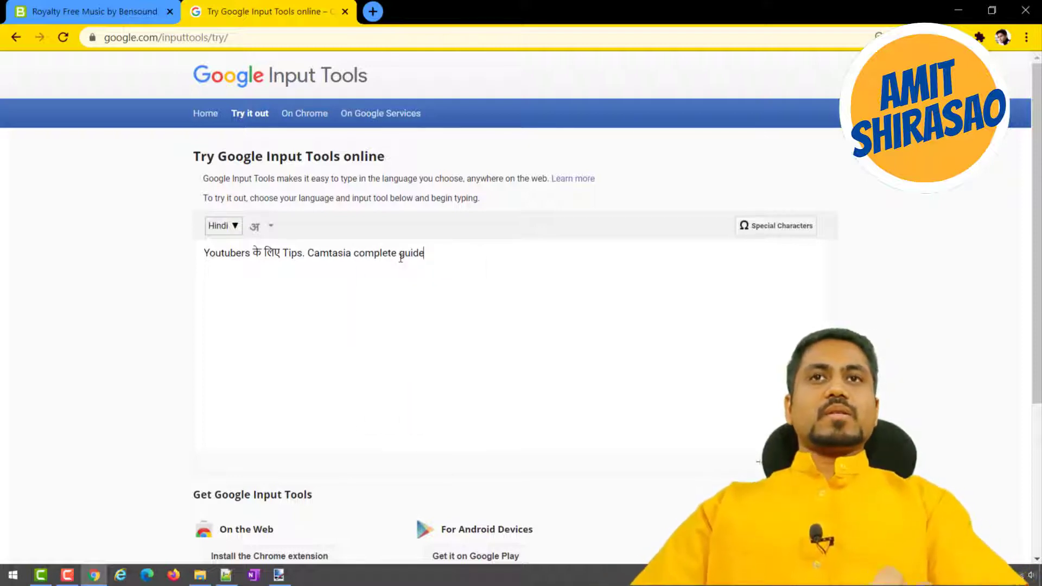
key("ctrl+a")
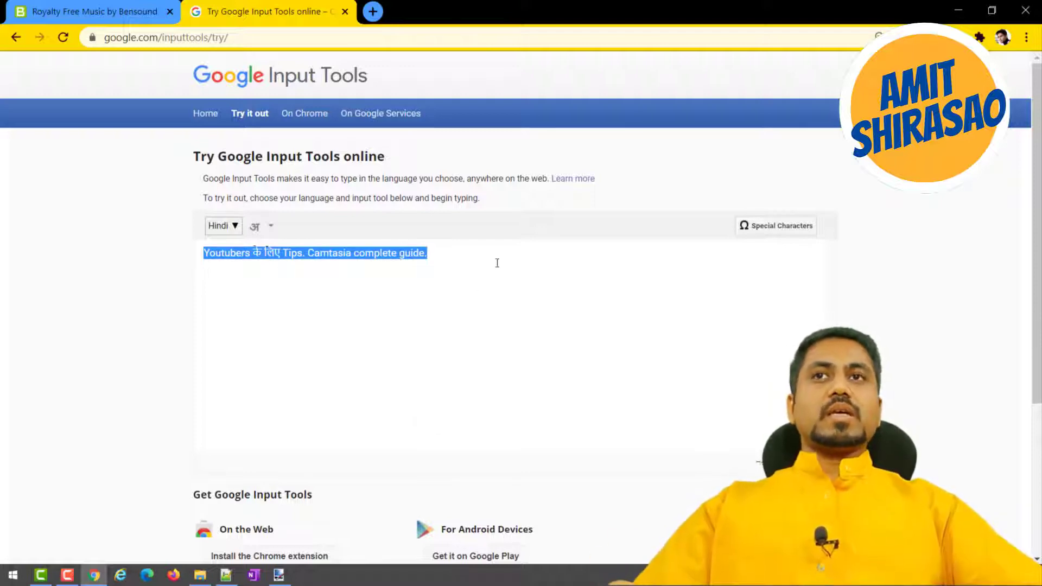
left_click(474, 335)
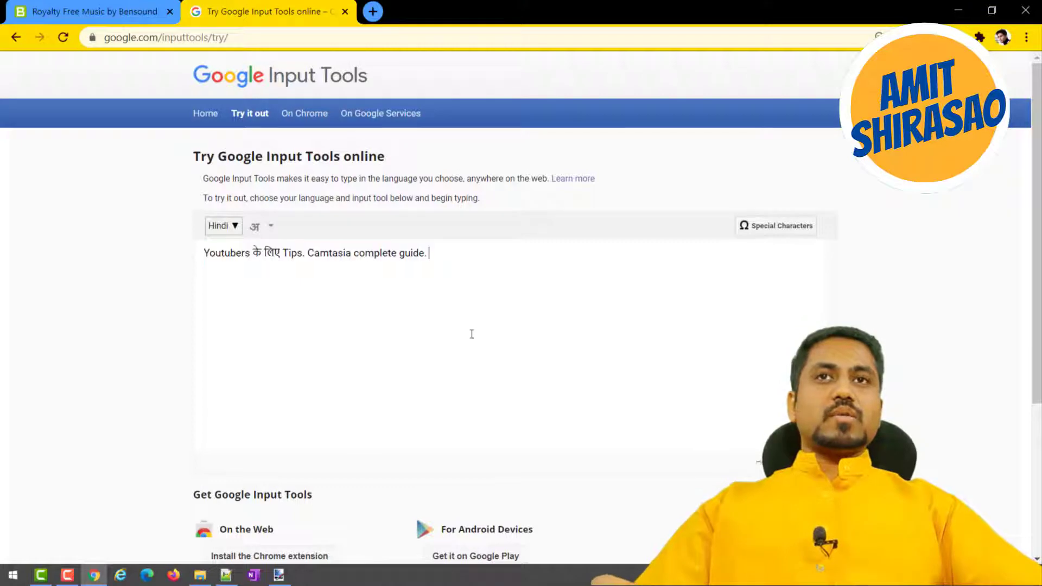
Enlarge the web page and capture a screen snip of the line "Youtubers के लिए Tips. Camtasia complete guide.".
key("ctrl+plus")
key("ctrl+plus")
key("ctrl+plus")
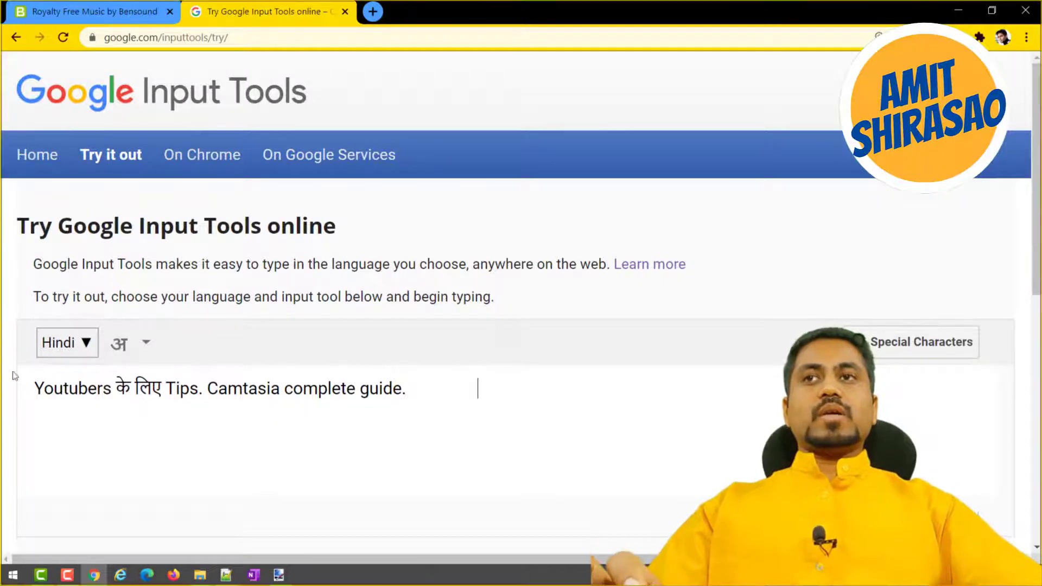
key("shift+super+s")
left_click_drag(24, 373, 416, 402)
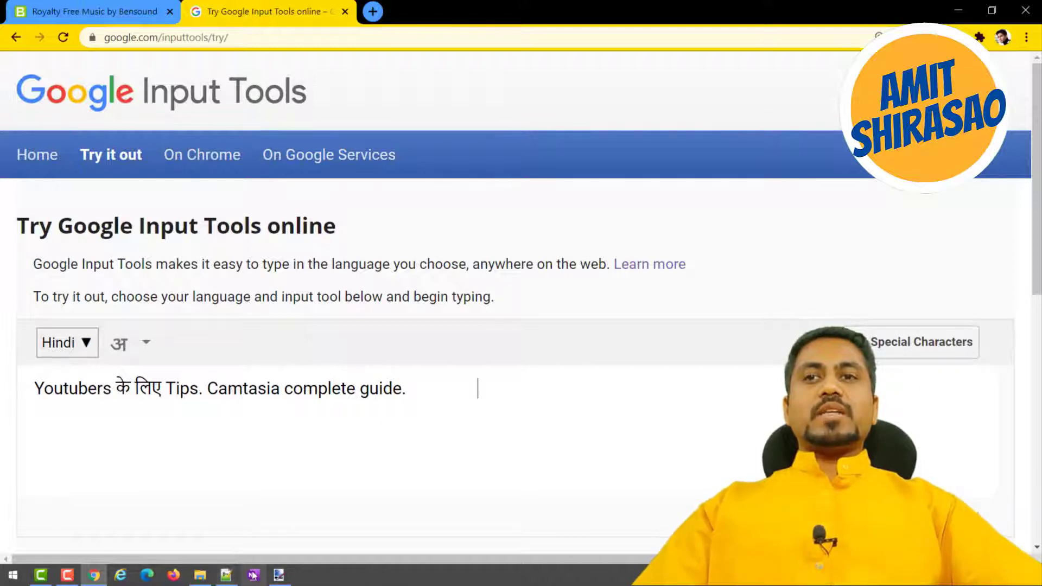
Open Paint, shrink the blank canvas to a small area and paste the captured title text into it.
key("super")
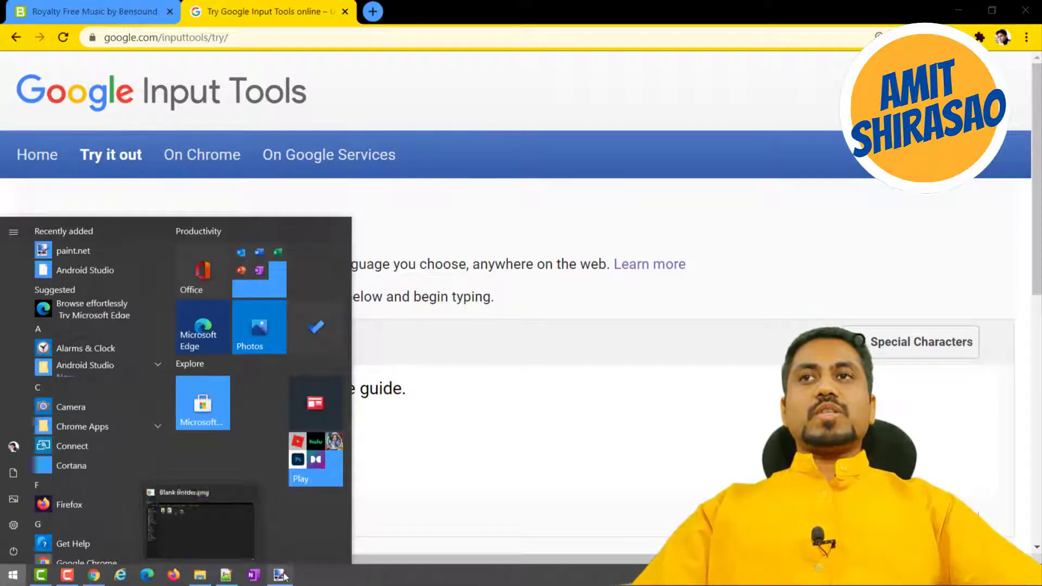
mouse_move(283, 575)
type("paint")
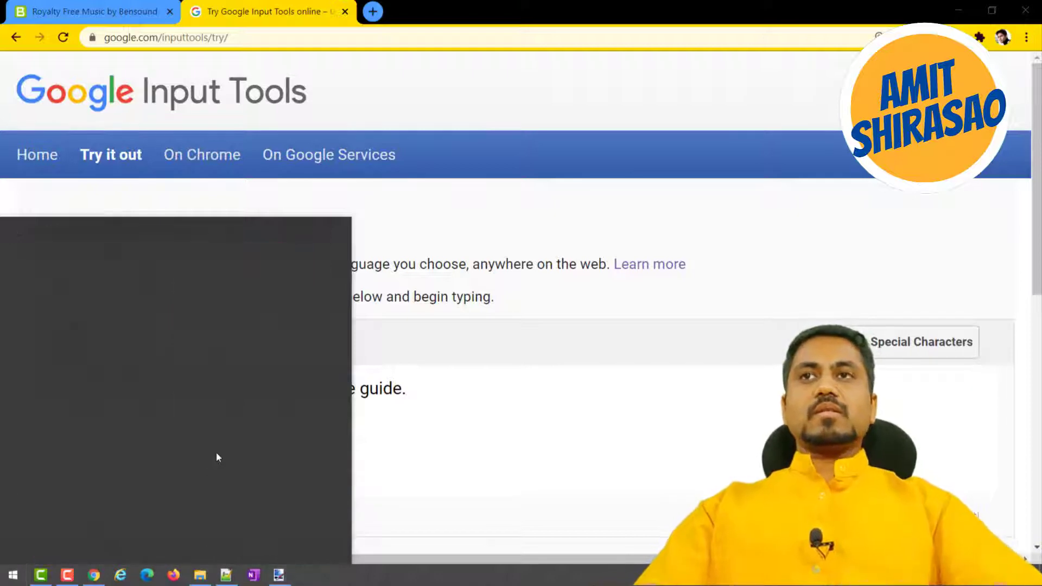
key("Return")
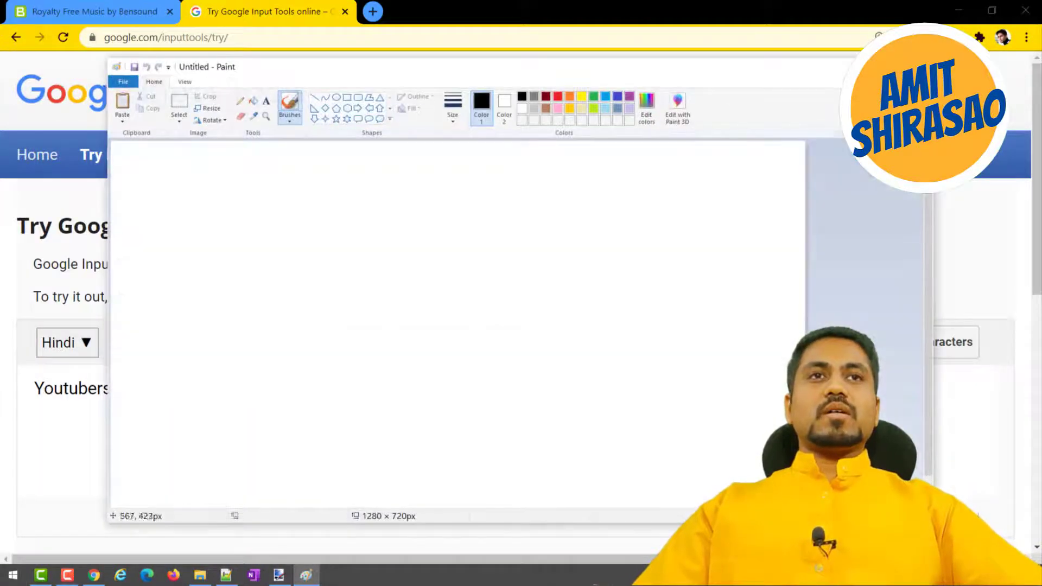
scroll(705, 328, "down", 1)
mouse_move(462, 339)
left_mouse_down()
mouse_move(163, 186)
mouse_move(144, 156)
left_mouse_up()
key("ctrl+v")
scroll(341, 331, "up", 1)
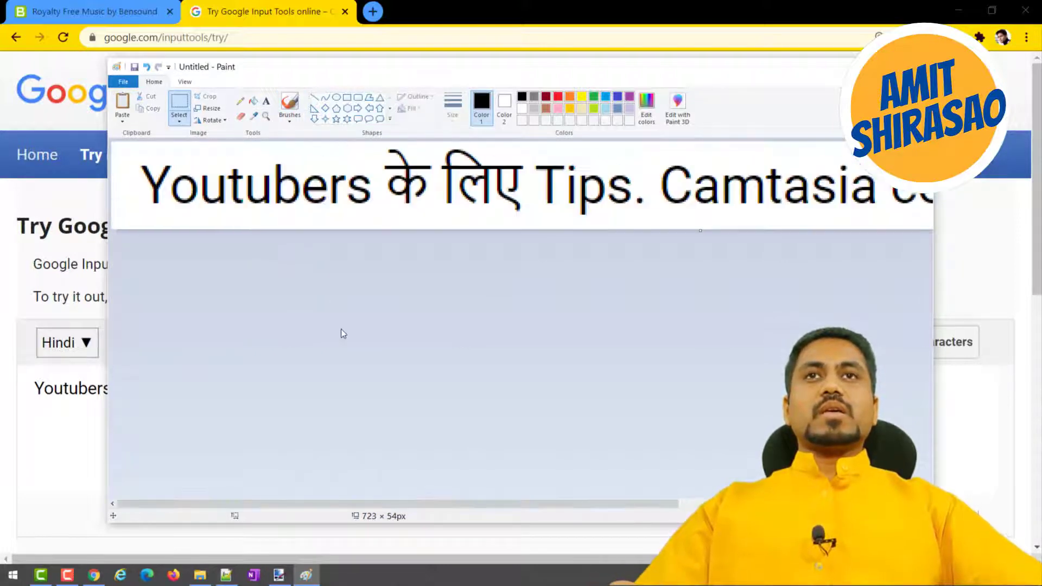
scroll(341, 329, "down", 2)
scroll(340, 329, "up", 1)
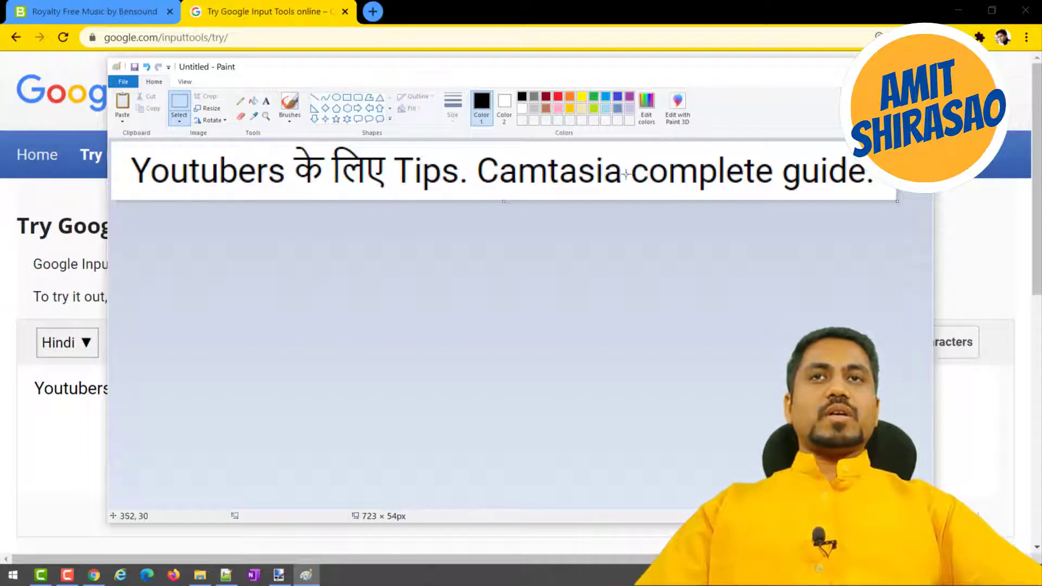
Switch back to Chrome, enlarge the page to 300% and capture a larger screen snip of the whole title line.
key("alt+Tab")
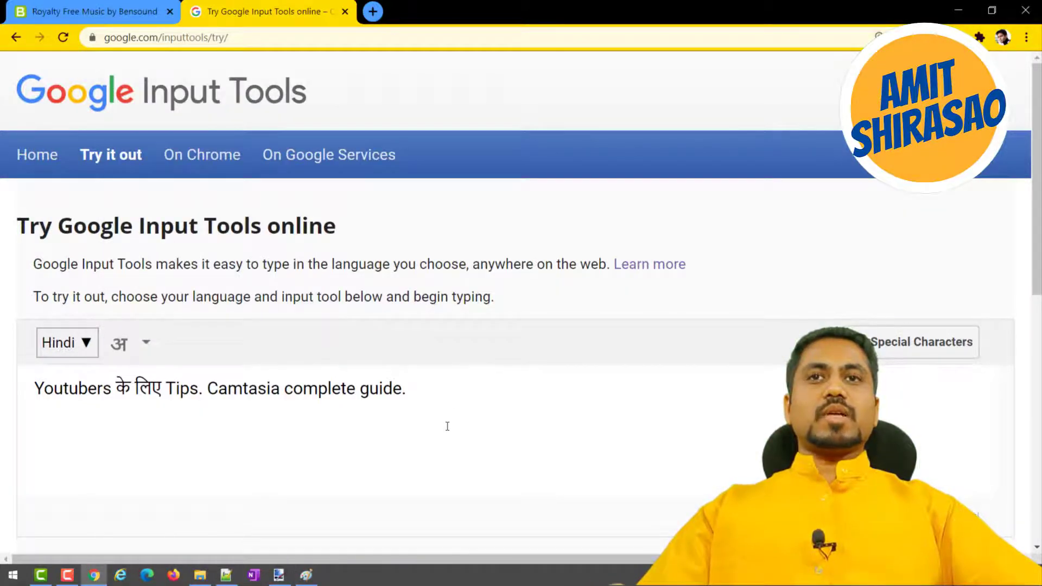
scroll(447, 426, "up", 5)
scroll(447, 425, "down", 3)
scroll(447, 426, "up", 2)
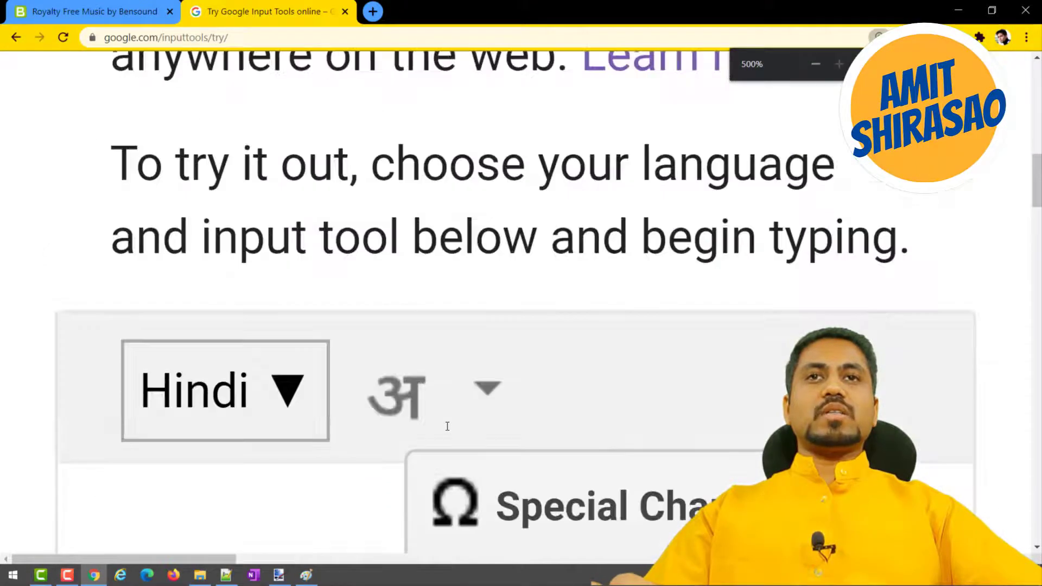
scroll(447, 426, "down", 3)
scroll(447, 426, "down", 1)
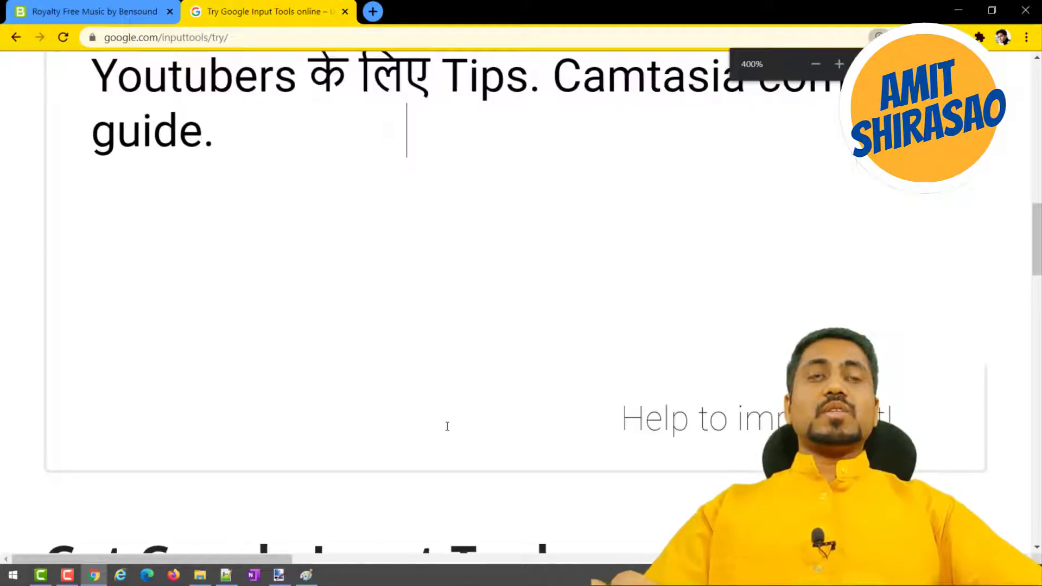
scroll(448, 430, "down", 1)
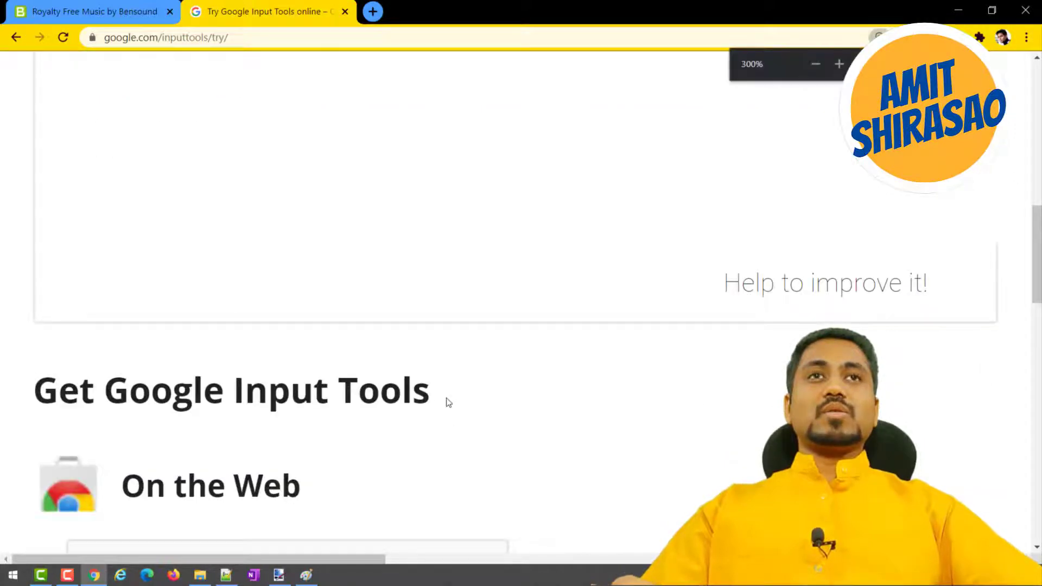
scroll(449, 402, "up", 2)
scroll(449, 402, "up", 1)
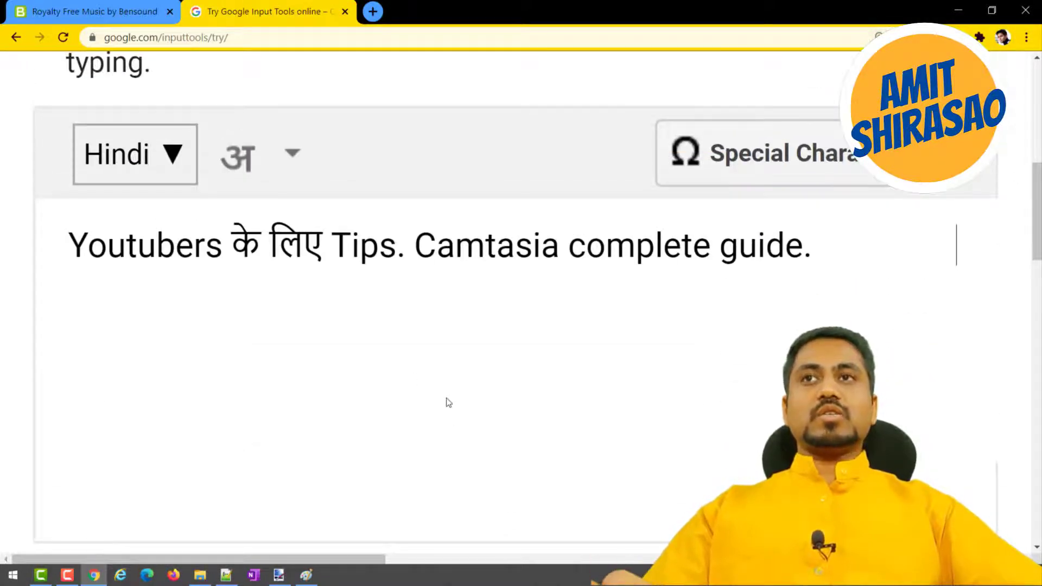
key("super+shift+s")
left_click_drag(57, 214, 820, 277)
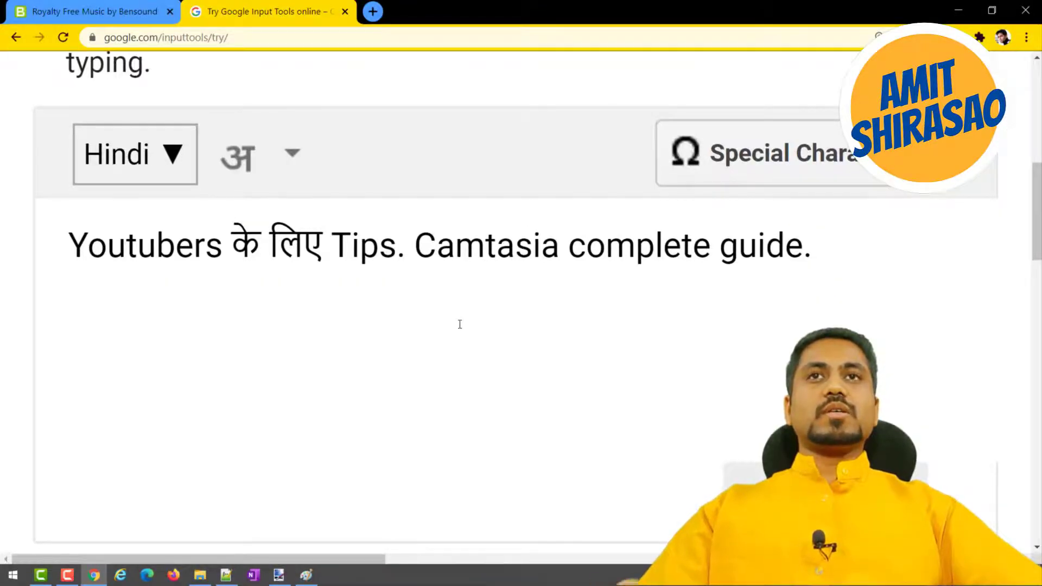
Switch to Paint and paste the larger title capture over the earlier one.
key("alt+Tab")
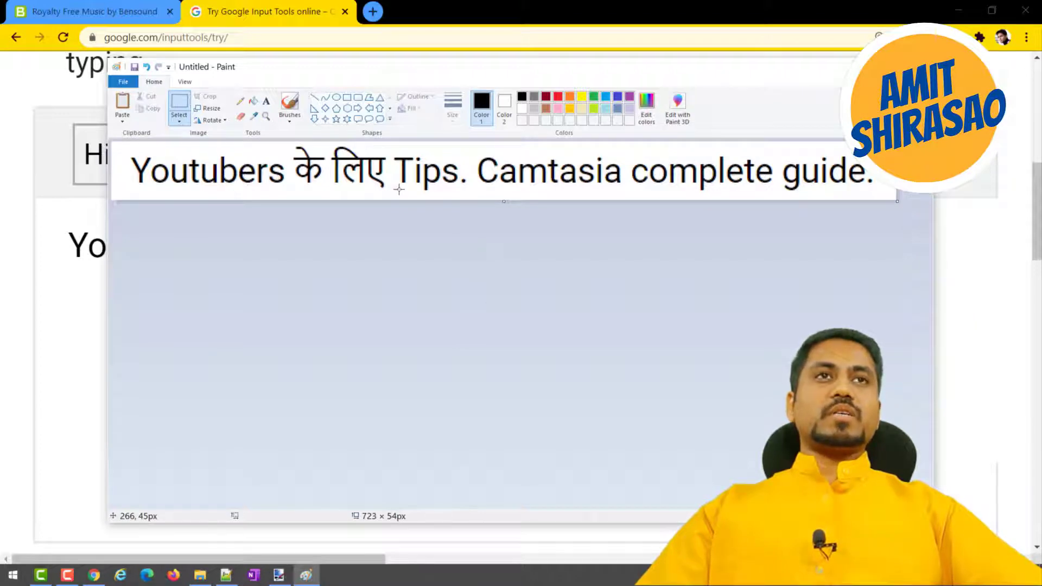
key("ctrl+v")
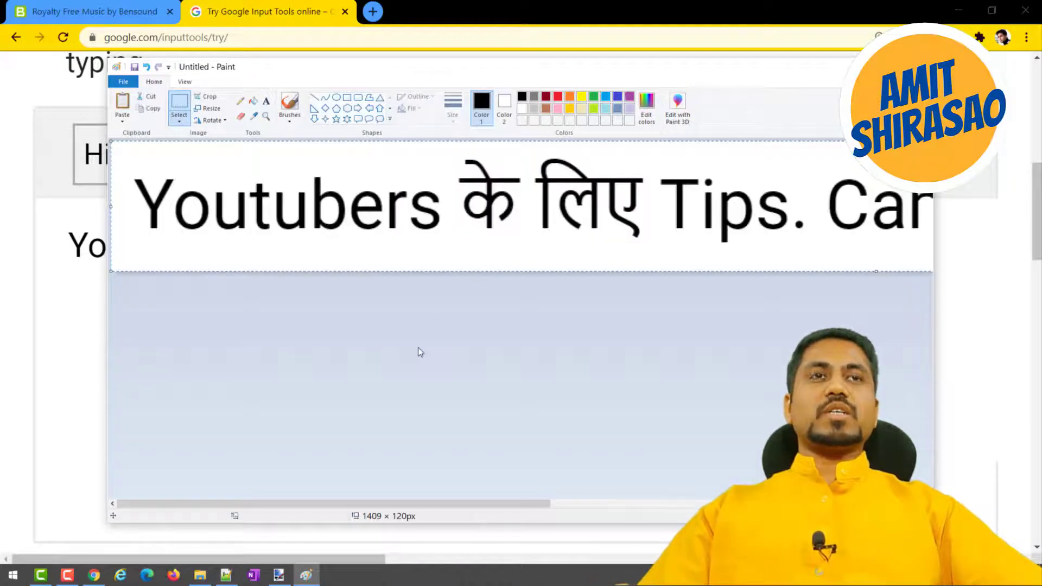
scroll(417, 348, "down", 1)
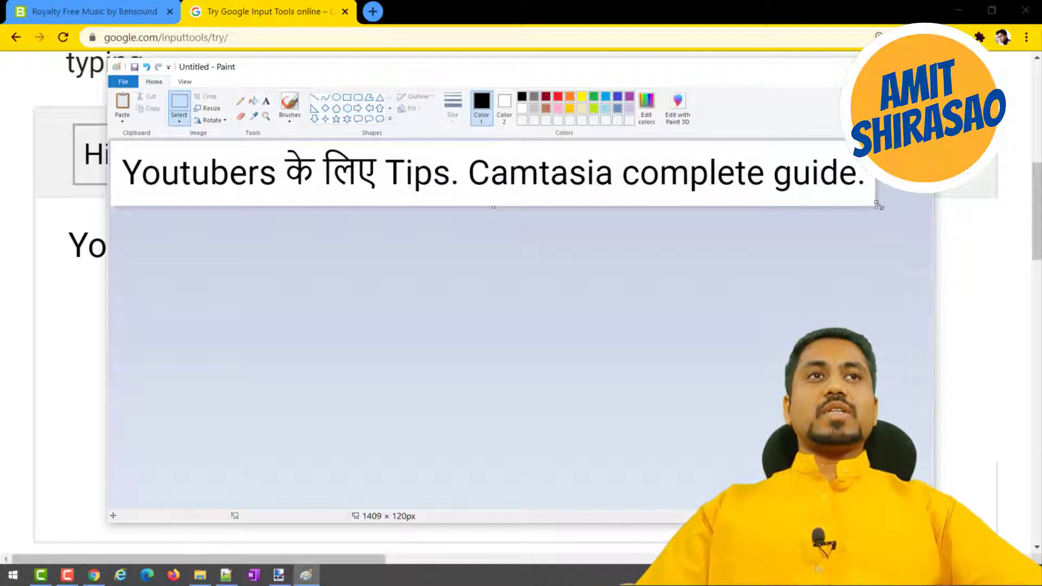
Enlarge the canvas to 1429 × 605 px, shrink it to 555 × 57 px and paste the title capture again.
left_click_drag(875, 209, 886, 469)
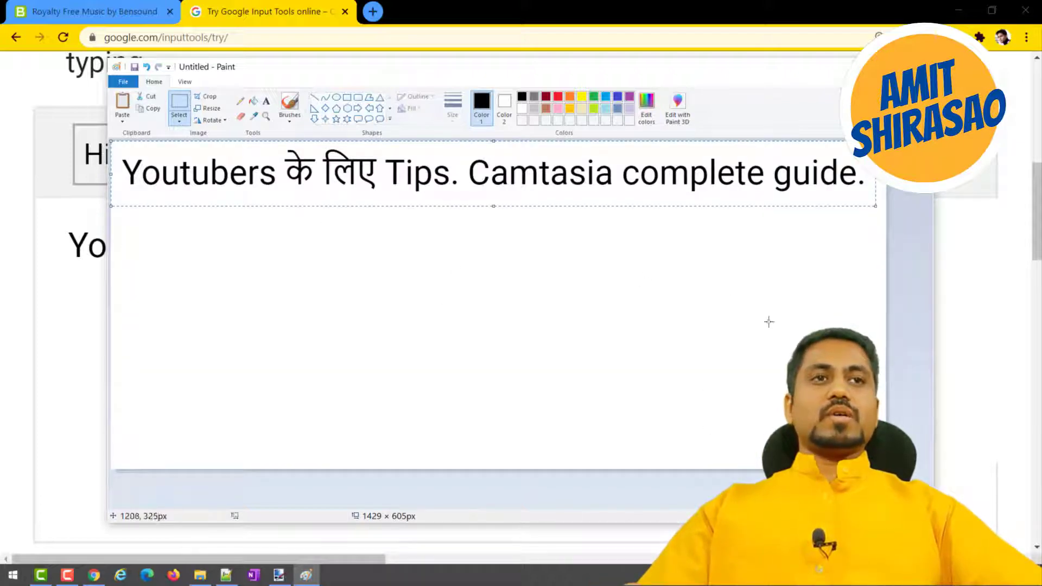
left_click(885, 468)
mouse_move(884, 469)
left_mouse_down()
mouse_move(597, 325)
mouse_move(413, 173)
left_mouse_up()
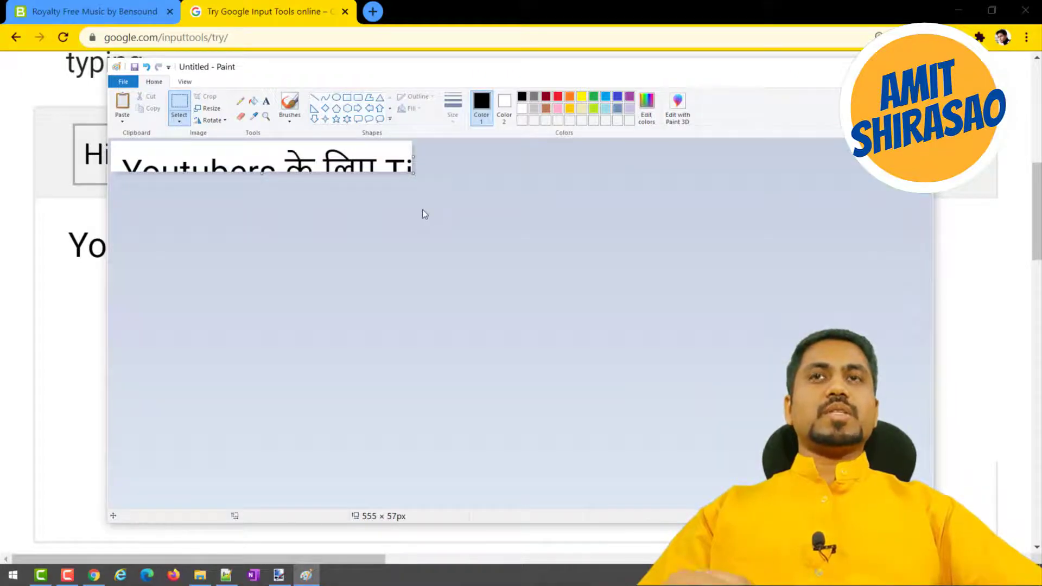
key("ctrl+v")
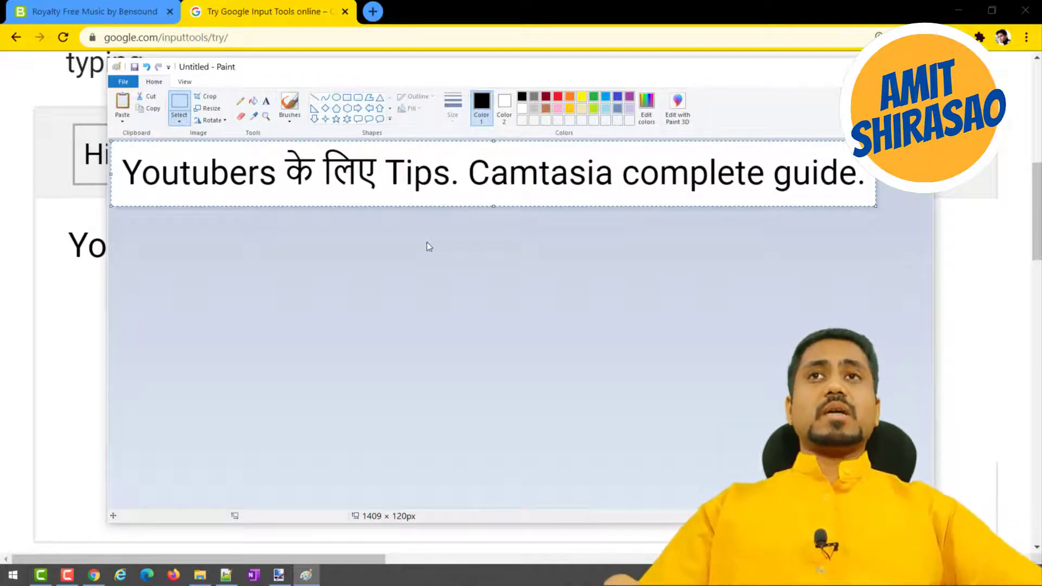
Try to save the image over Title.png in the RAW folder under 02 Camtasia\01 Thumbnail.
key("ctrl+s")
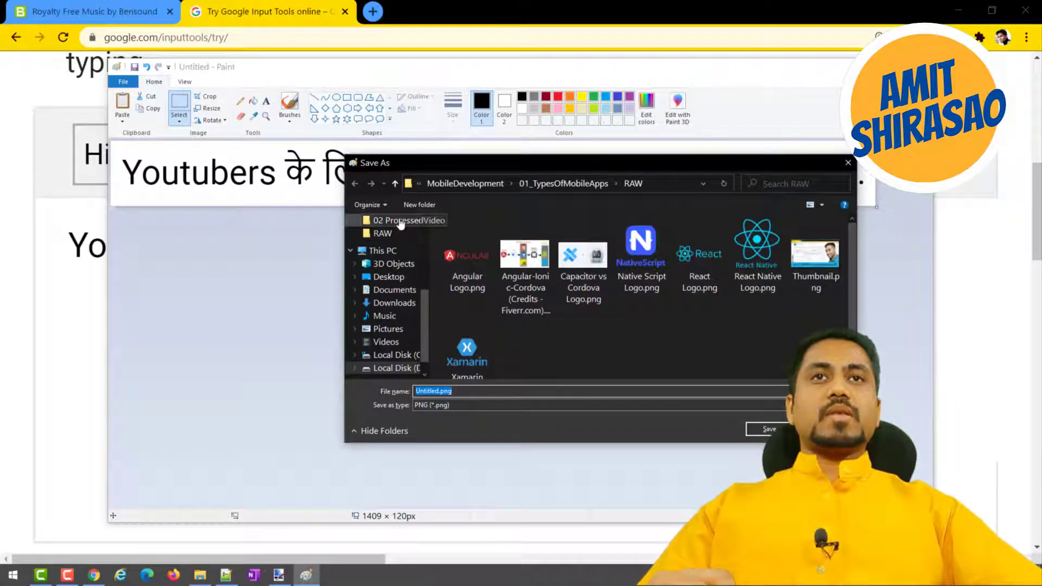
left_click(400, 222)
left_click(451, 183)
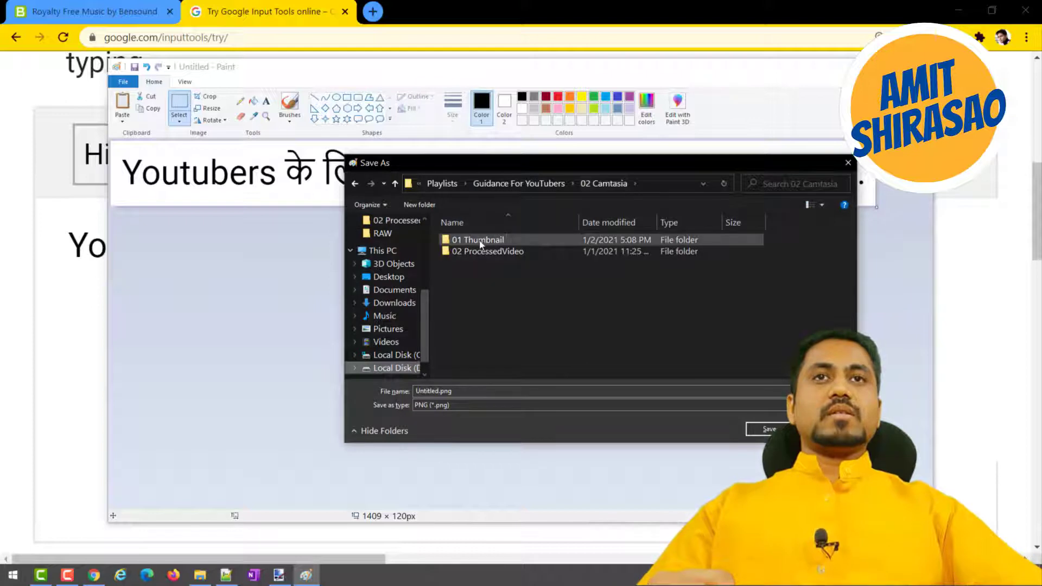
double_click(480, 242)
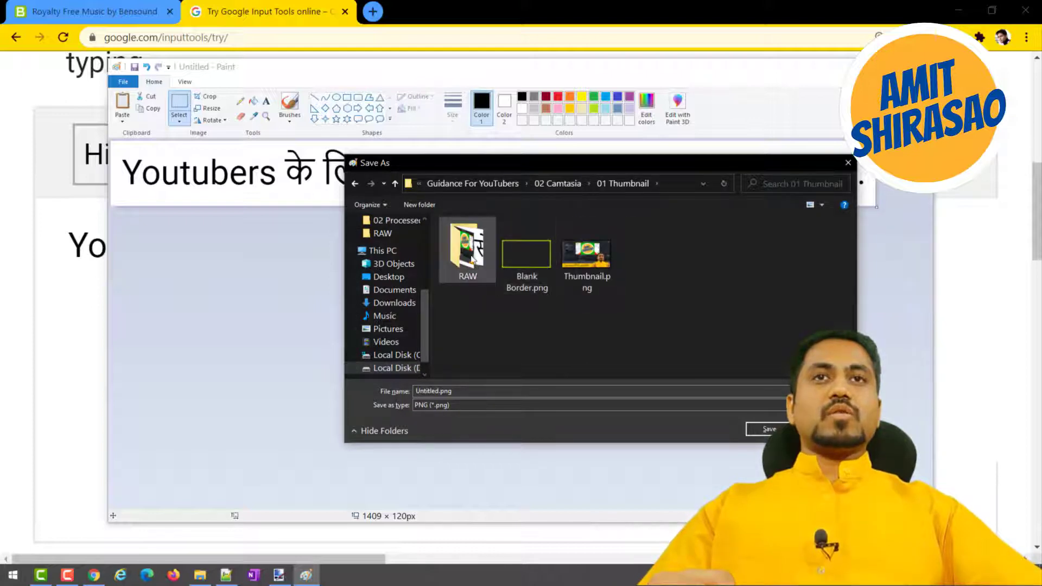
double_click(471, 259)
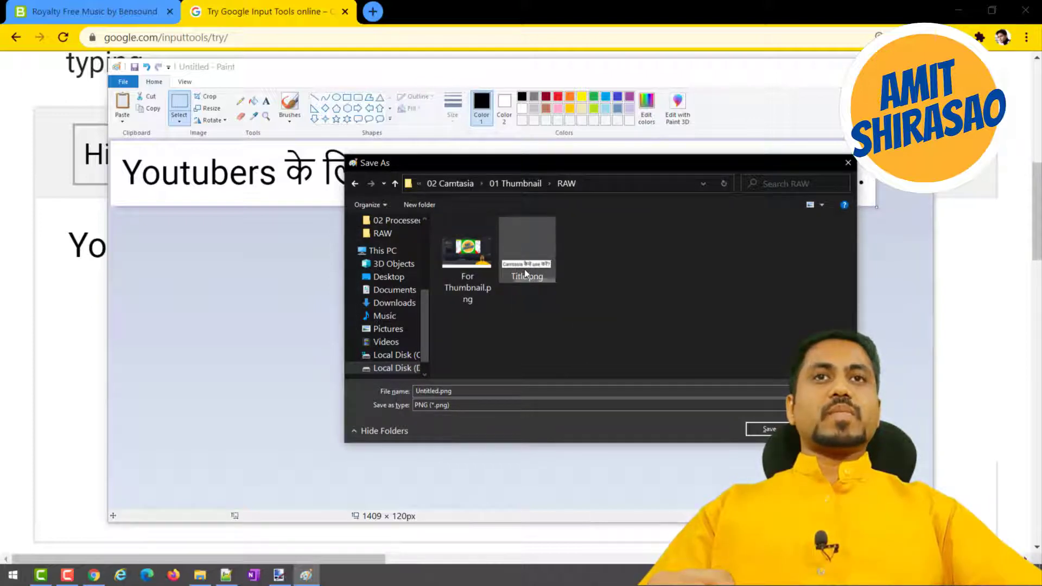
double_click(516, 272)
left_click(543, 286)
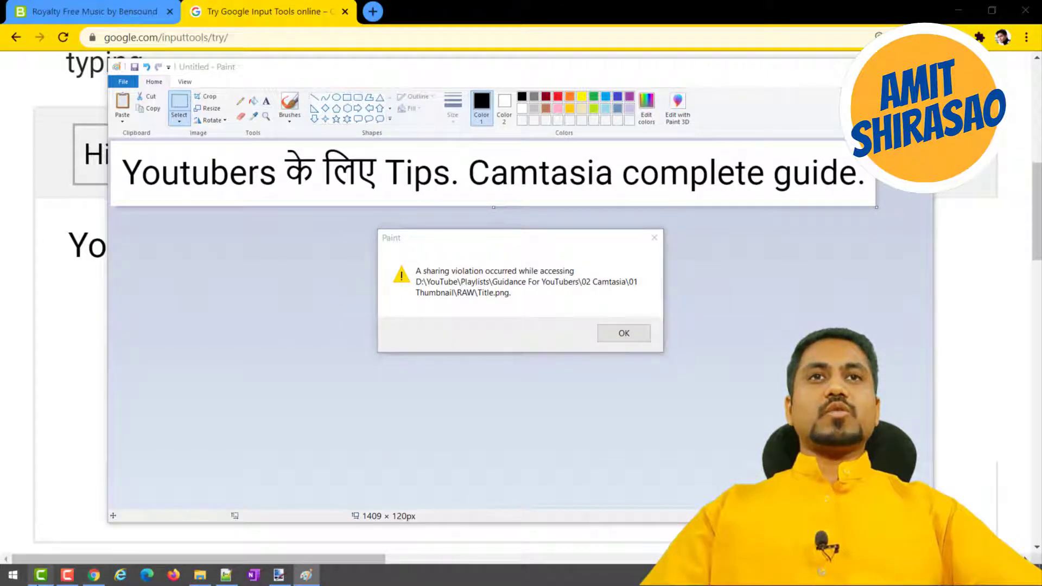
Close Camtasia to release the title image, and dismiss the file access message in Paint.
left_click(41, 575)
left_click(1029, 7)
left_click(530, 349)
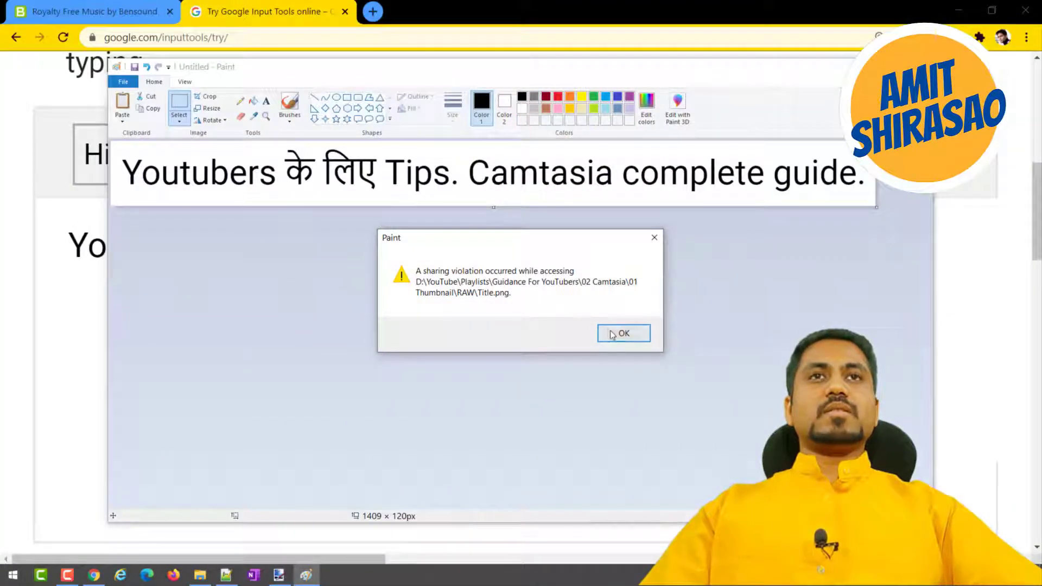
left_click(619, 335)
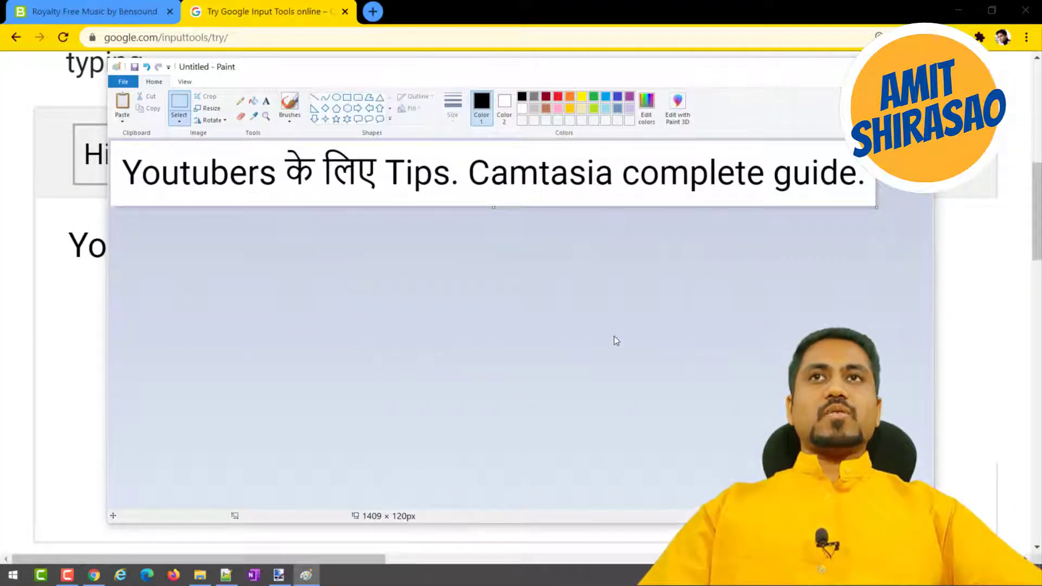
Save the title image as a PNG named Title in the RAW folder.
key("ctrl+s")
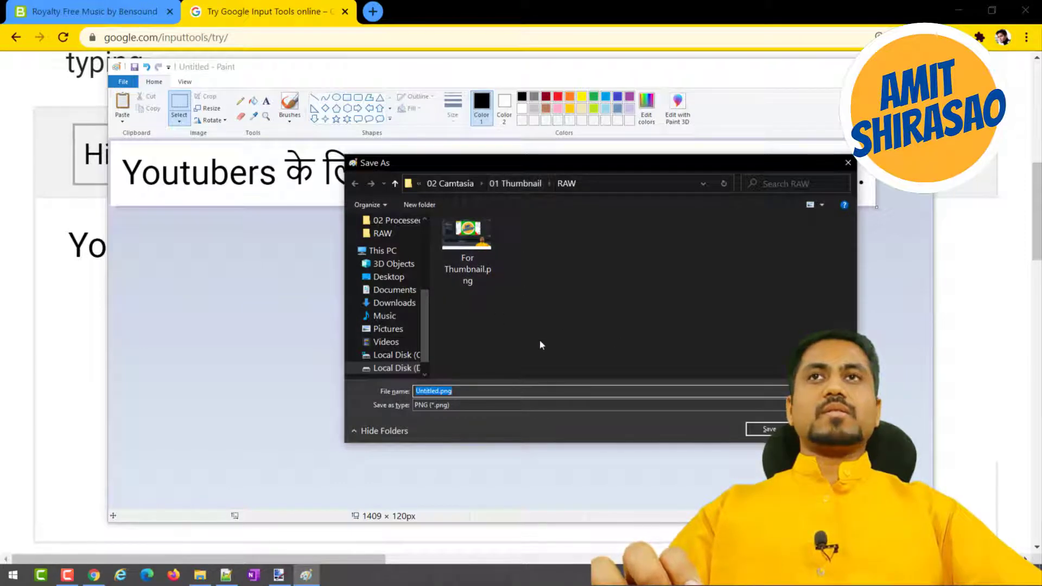
type("T")
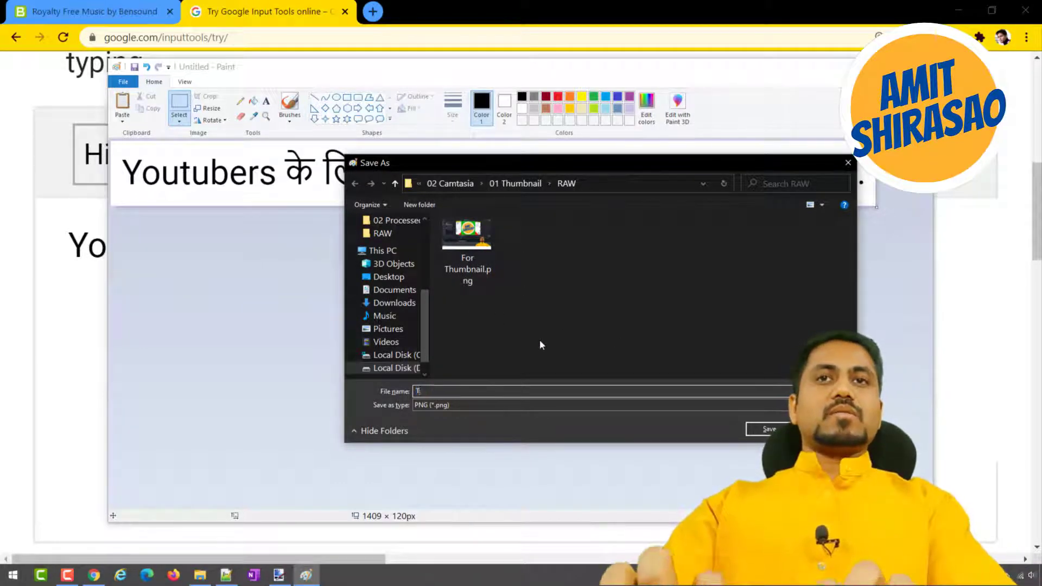
type("itle")
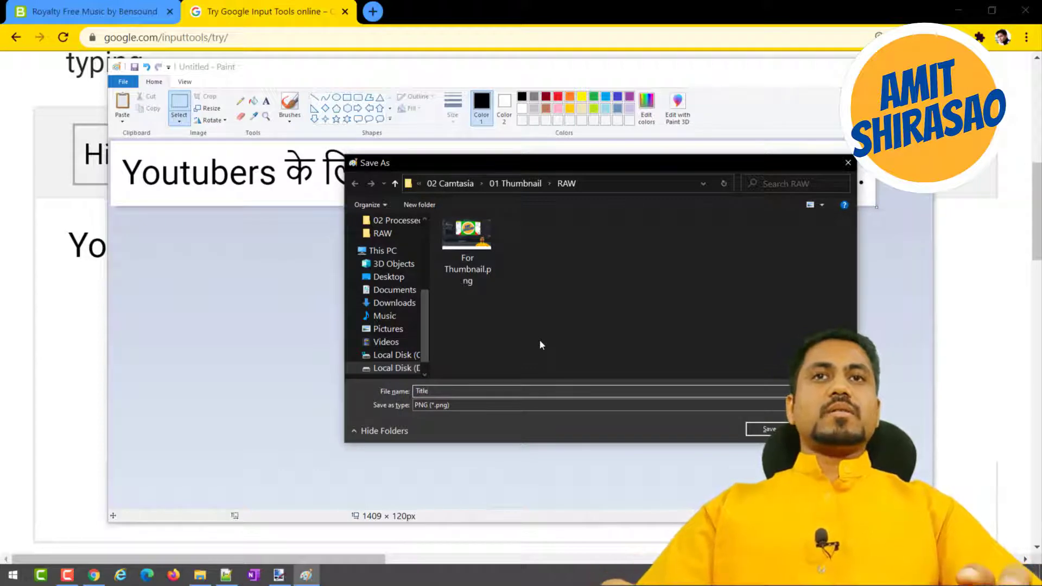
key("Return")
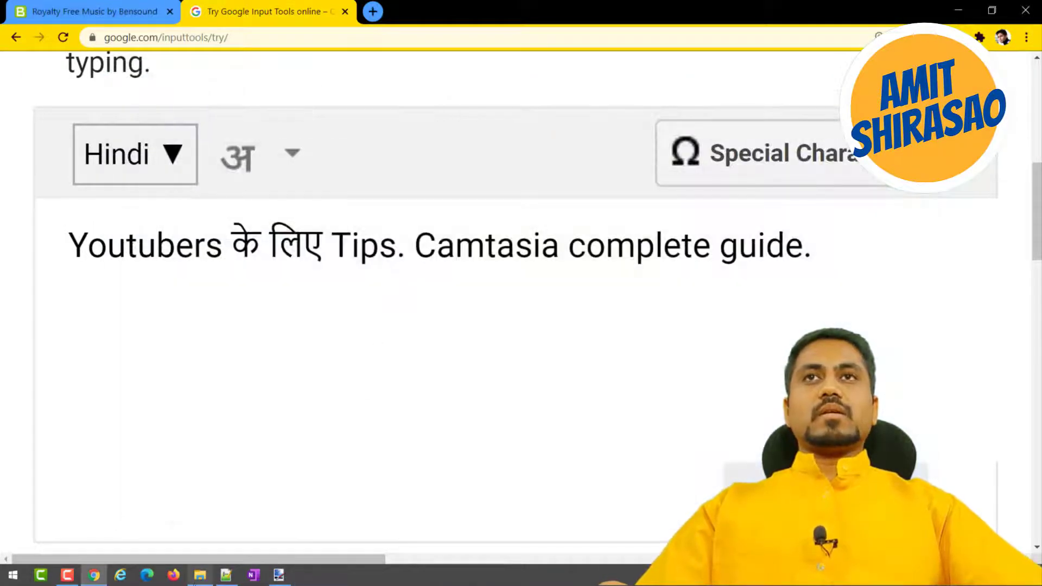
Open Title.png from the RAW folder in File Explorer to check the saved title, keeping paint.net open.
left_click(198, 575)
double_click(169, 88)
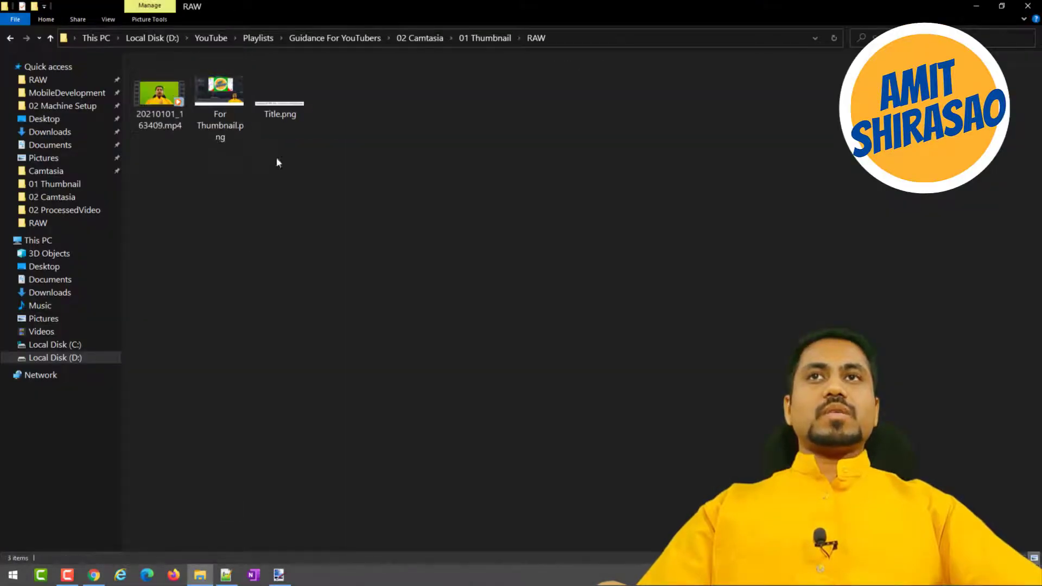
double_click(275, 106)
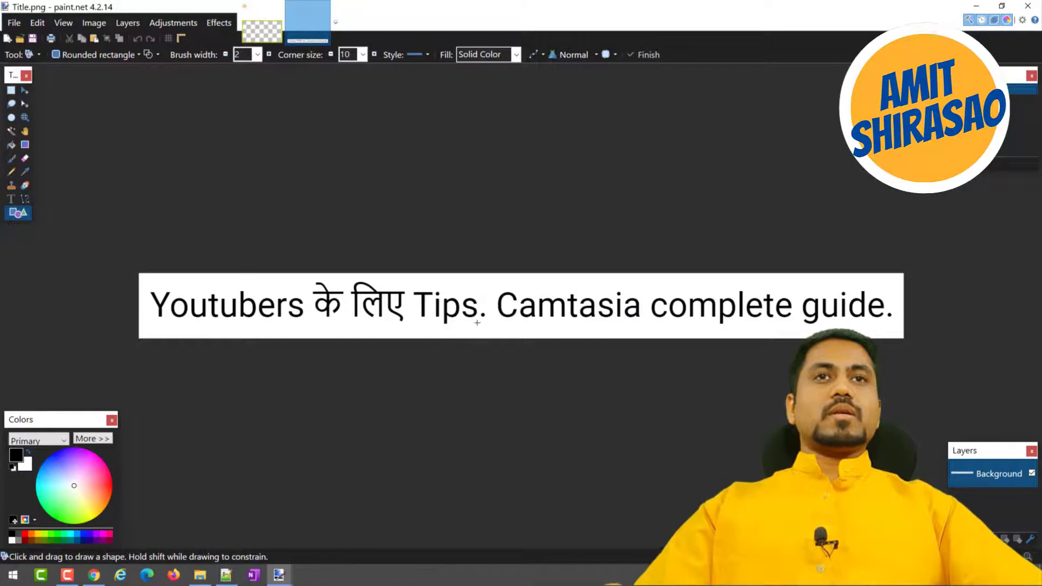
left_click(1027, 5)
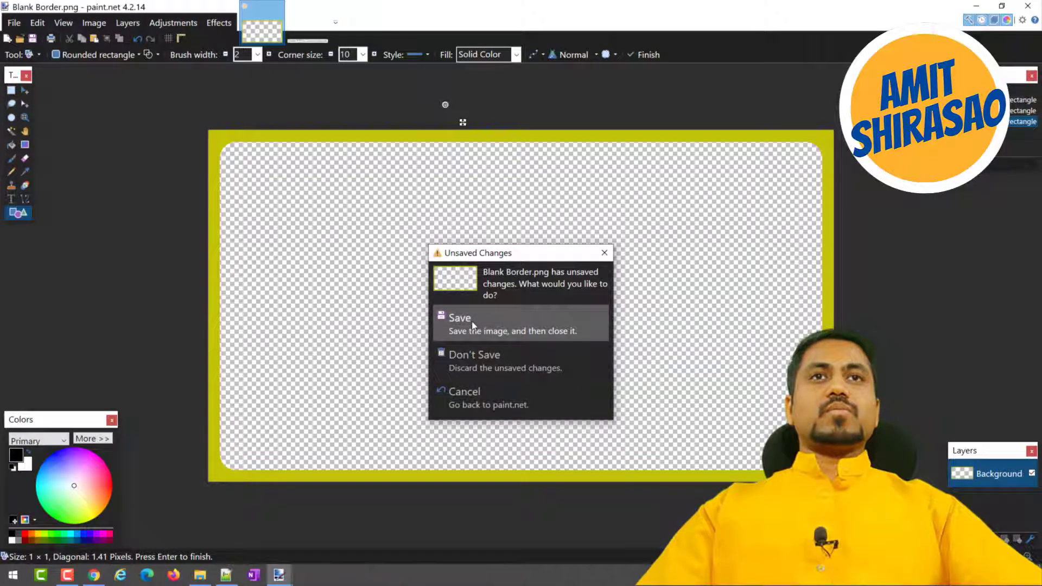
left_click(604, 252)
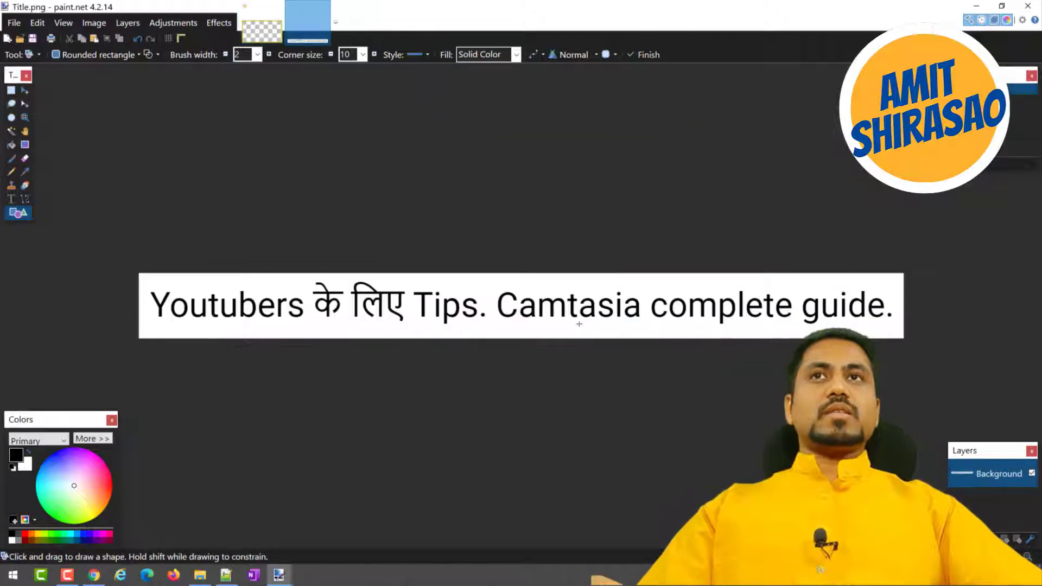
Return to File Explorer and open Blank Border.png from the 01 Thumbnail folder in paint.net.
key("alt+Tab")
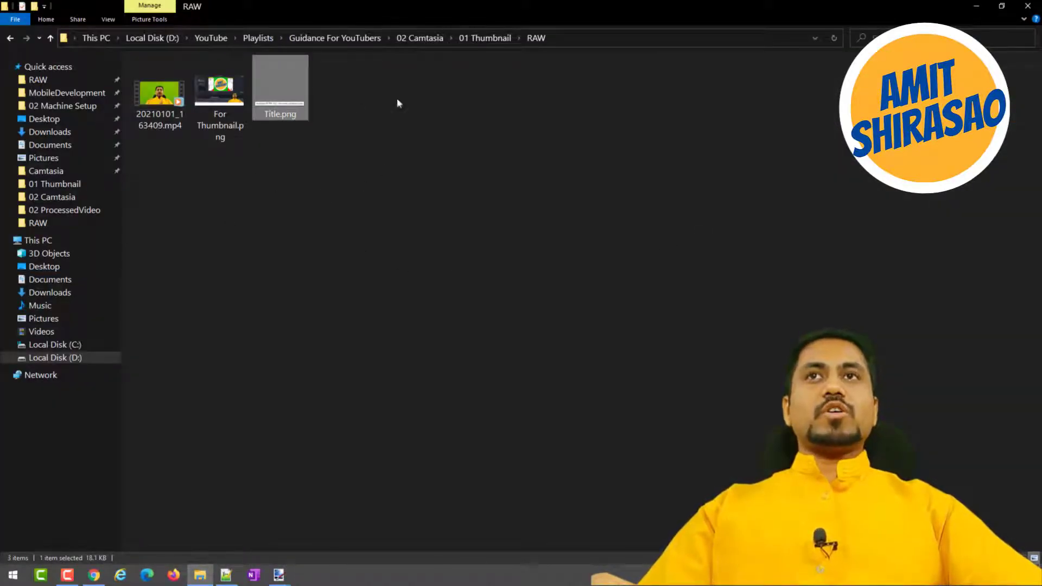
left_click(485, 38)
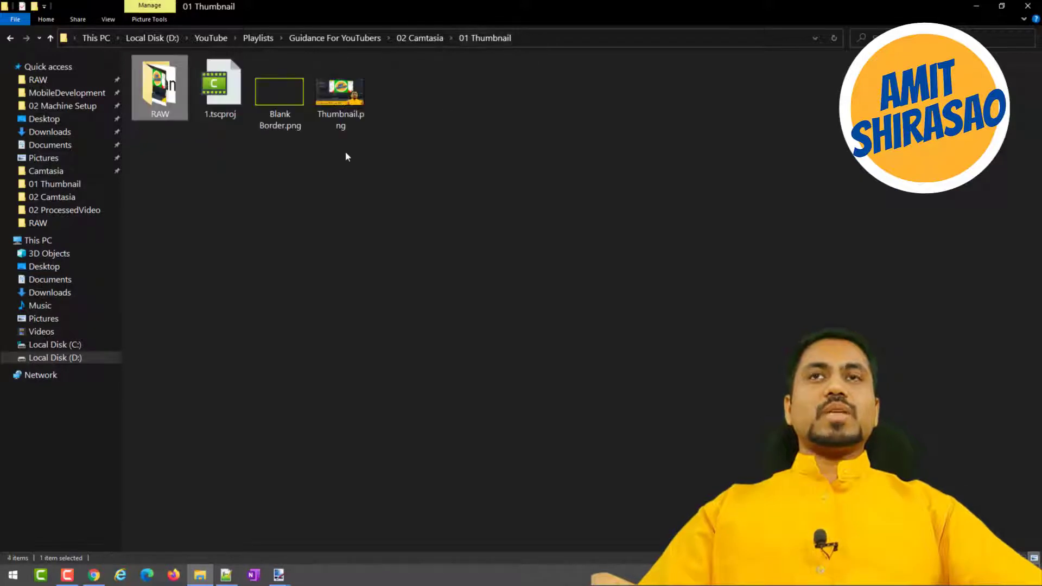
left_click(279, 99)
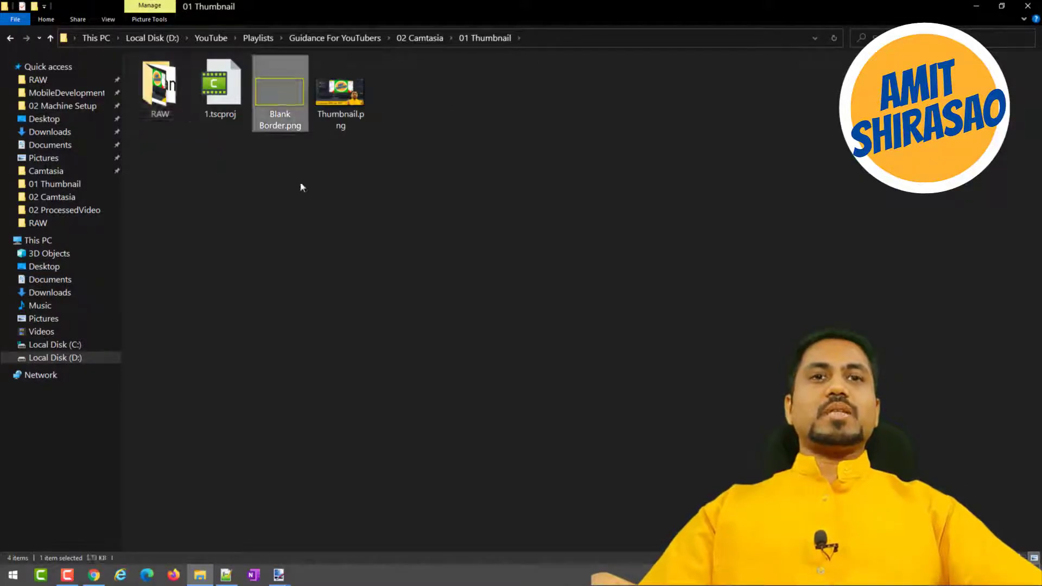
double_click(278, 104)
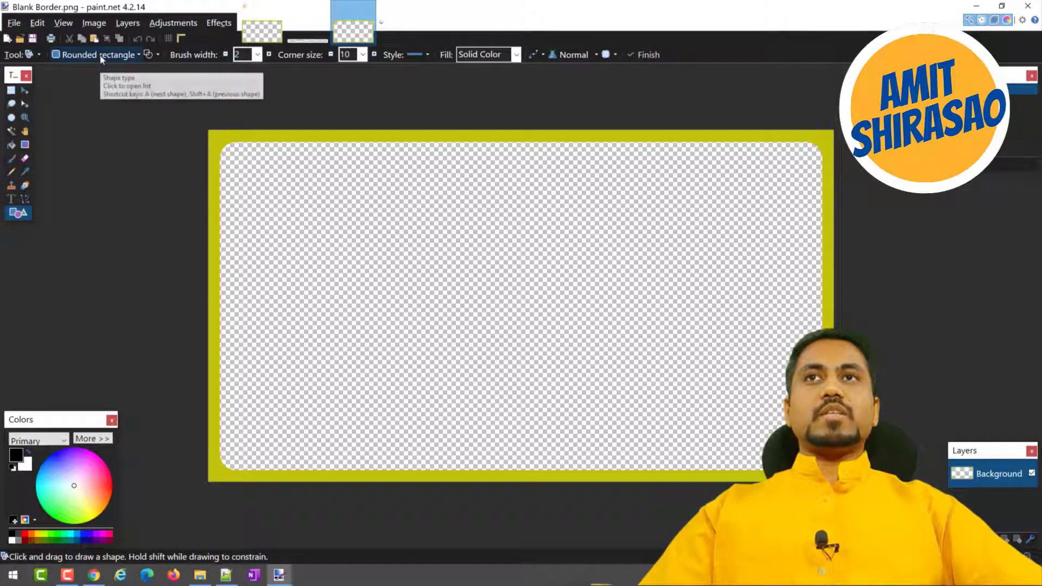
Draw a rounded rectangle of about 841 × 364 px inside the border and set its corner size to 30.
left_click_drag(238, 160, 694, 357)
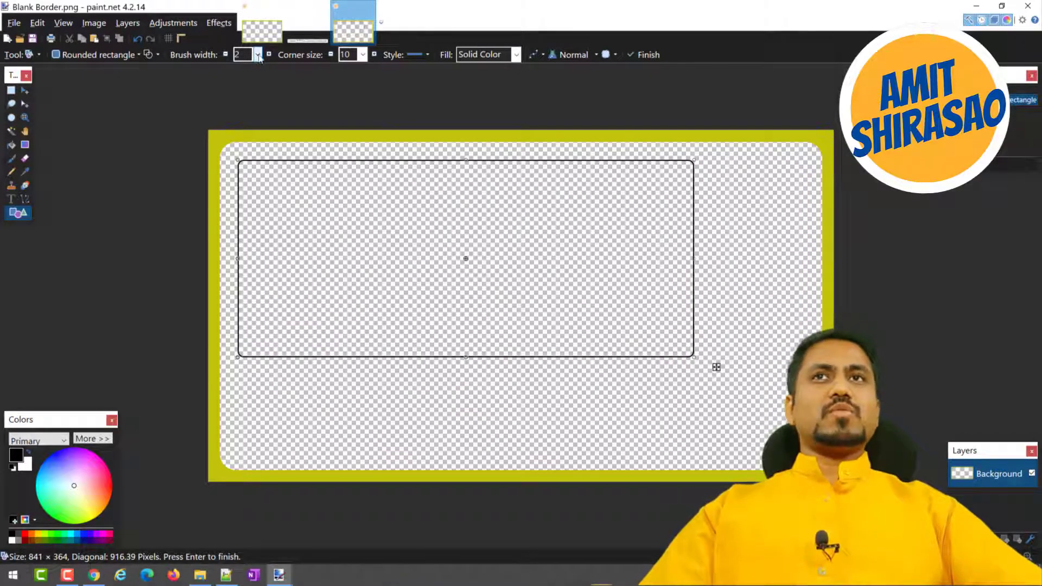
left_click(361, 55)
left_click(360, 163)
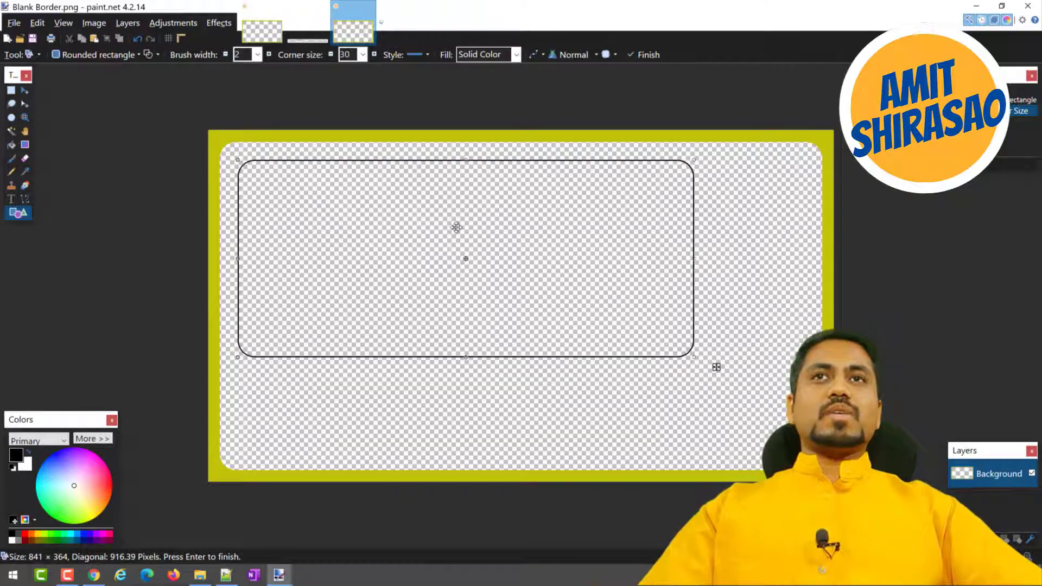
Clear the whole canvas, draw a rounded rectangle of about 1110 × 608 px just inside its edges and nudge it into place.
key("ctrl+a")
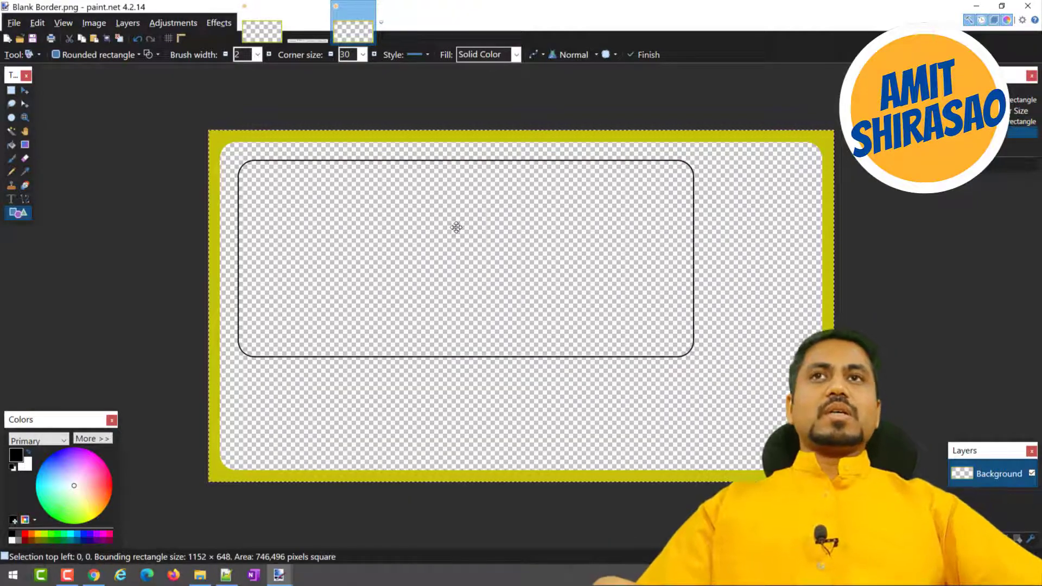
key("Delete")
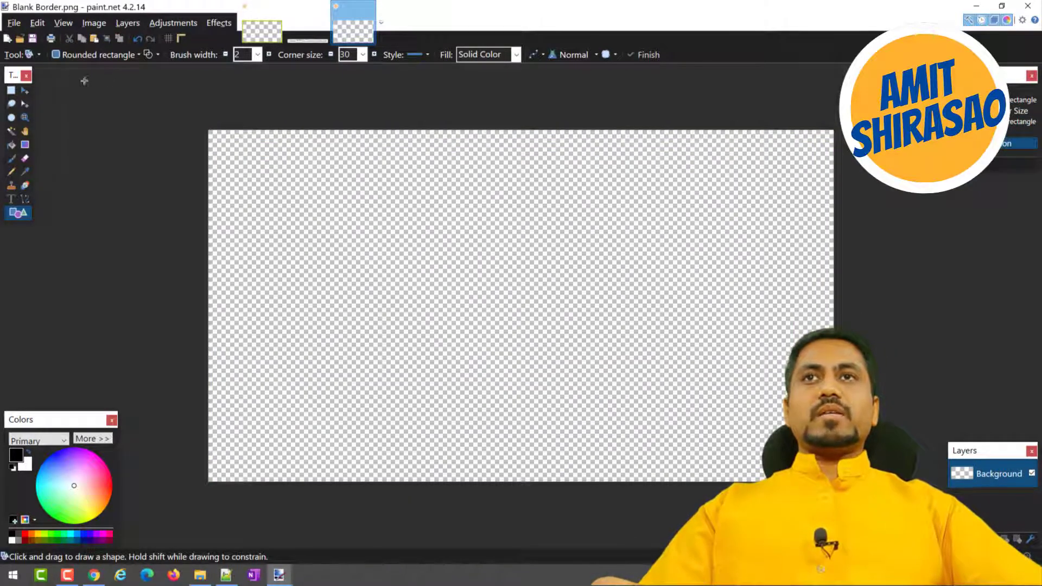
mouse_move(220, 139)
left_mouse_down()
mouse_move(274, 174)
mouse_move(740, 384)
mouse_move(825, 442)
mouse_move(822, 469)
left_mouse_up()
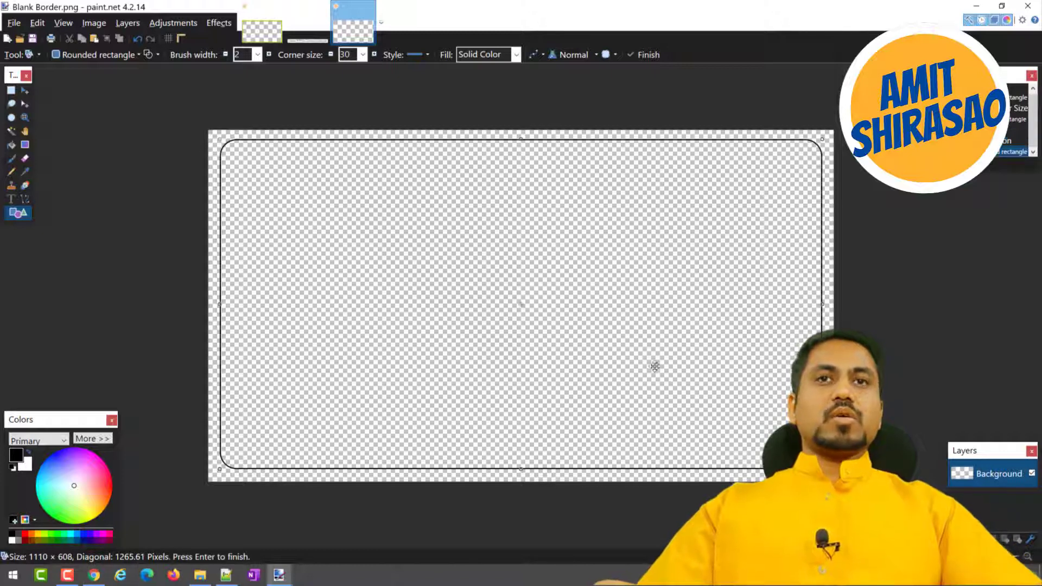
key("Return")
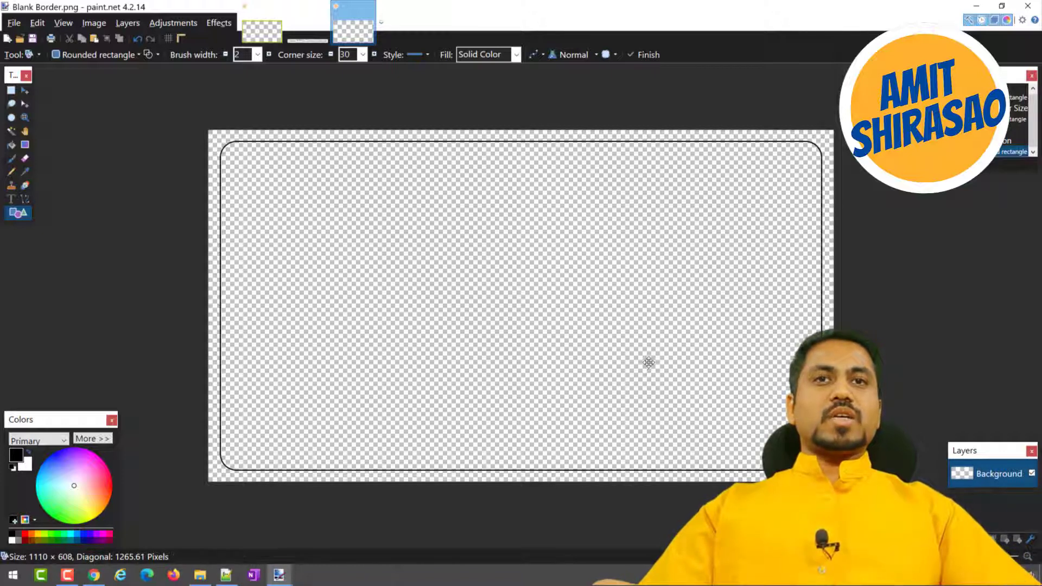
key("Left")
key("Right")
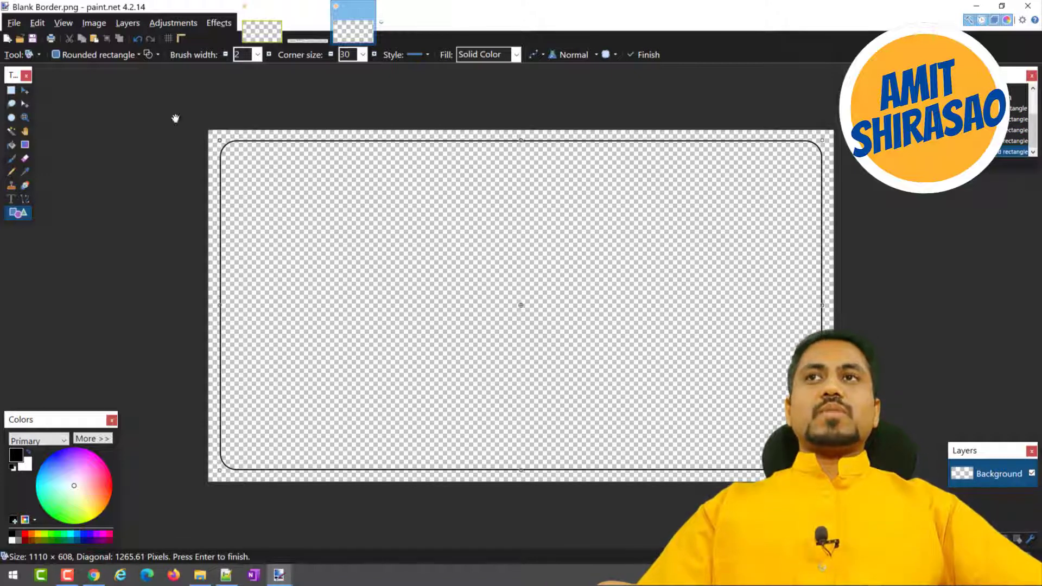
Fill the margin outside the rounded rectangle with orange using the Paint Bucket tool.
left_click(11, 145)
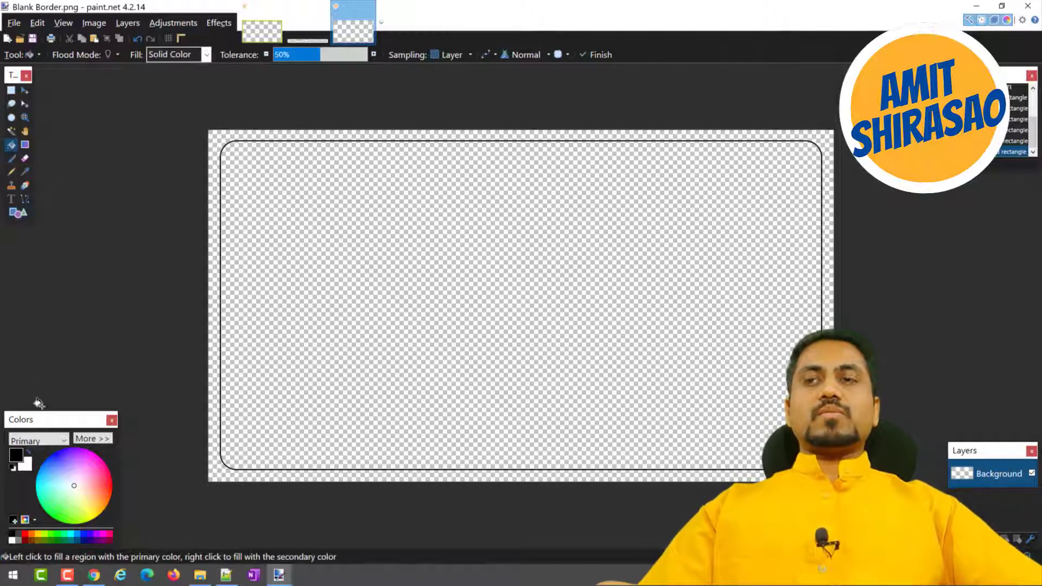
mouse_move(69, 489)
left_mouse_down()
mouse_move(50, 513)
mouse_move(41, 491)
mouse_move(89, 516)
mouse_move(109, 507)
left_mouse_up()
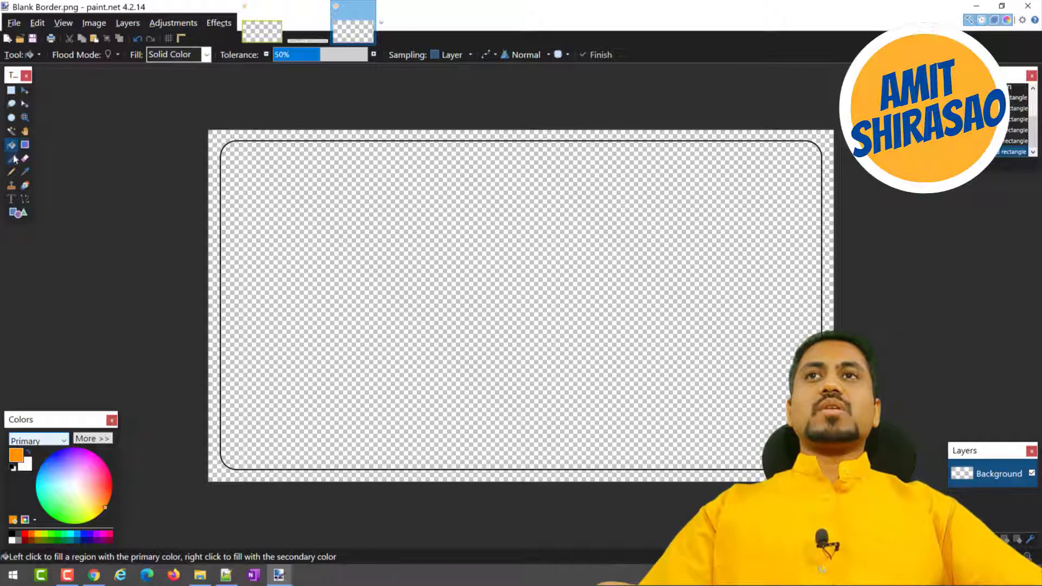
left_click(215, 139)
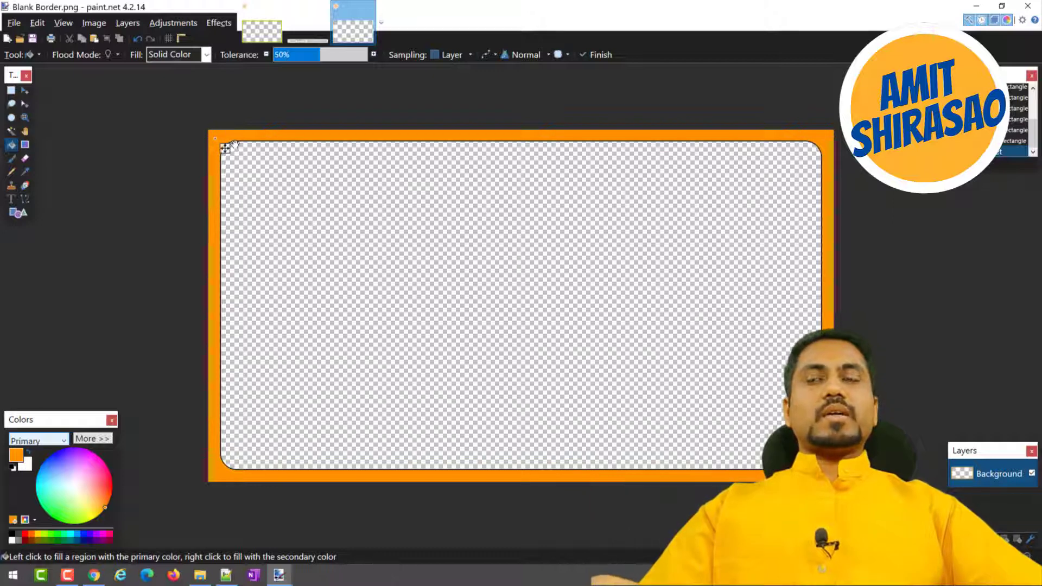
Undo the margin fill and recolour the rounded rectangle's outline to a deeper orange.
key("ctrl+z")
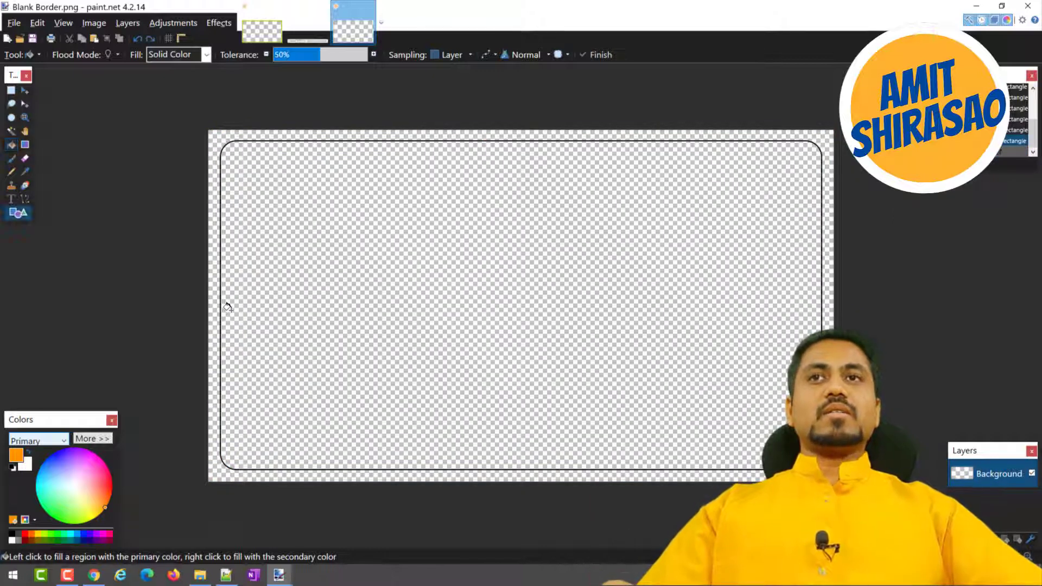
key("ctrl+z")
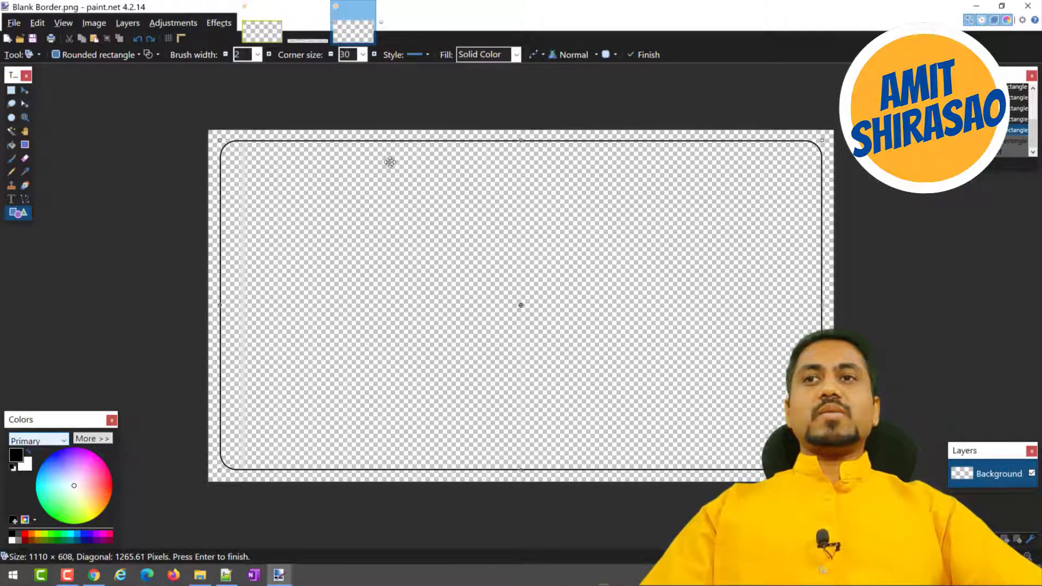
left_click(104, 507)
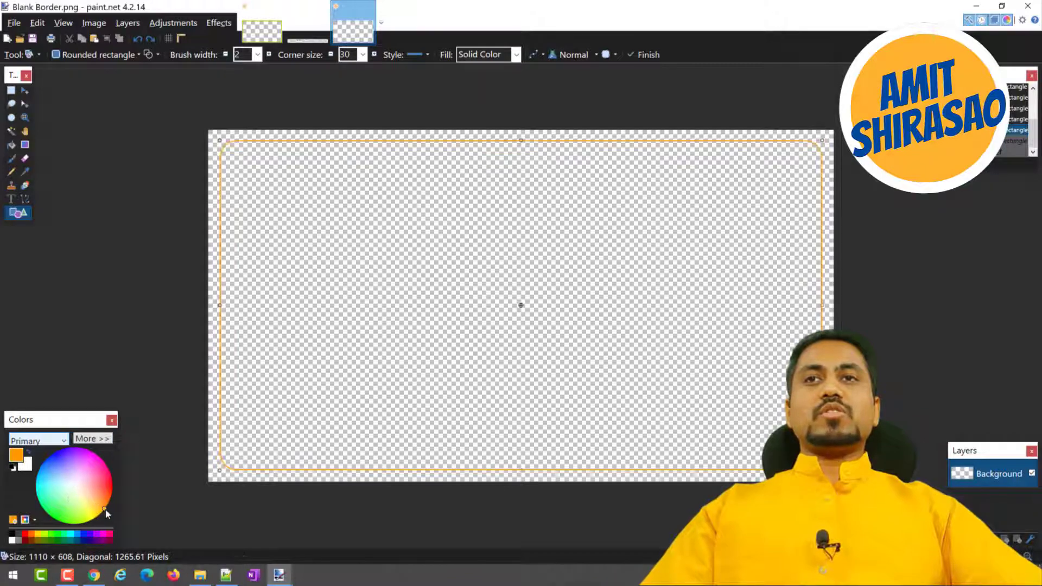
left_click_drag(109, 507, 111, 503)
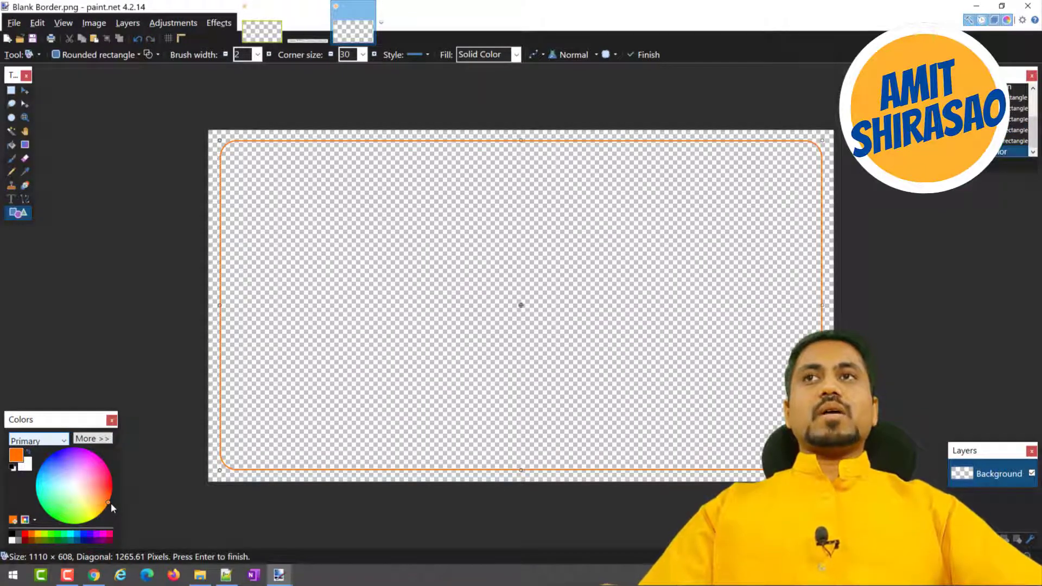
Fill the margin outside the rounded rectangle with the deeper orange using Paint Bucket and save Blank Border.png with the default save settings.
left_click(12, 145)
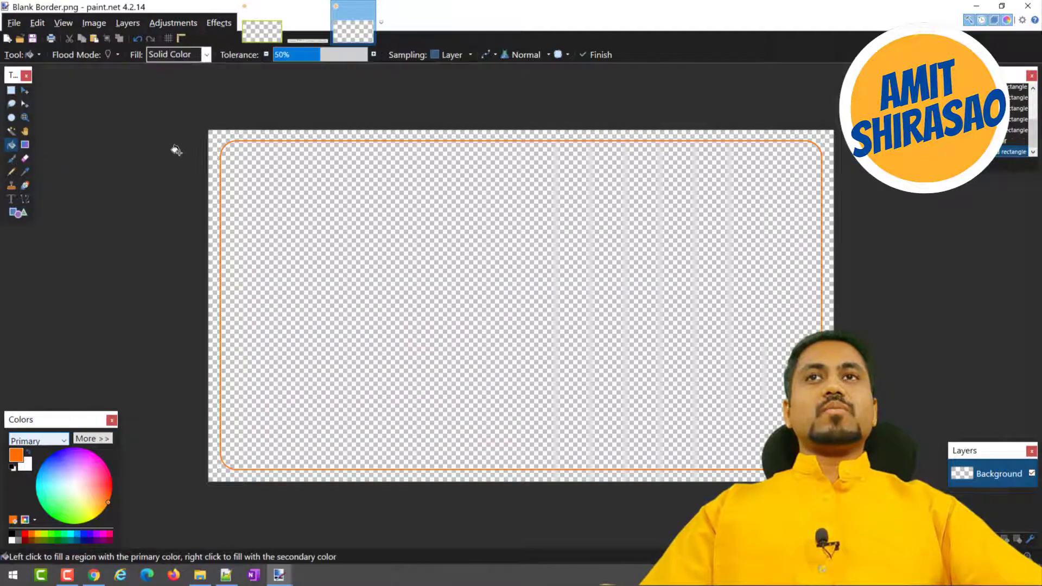
left_click(212, 138)
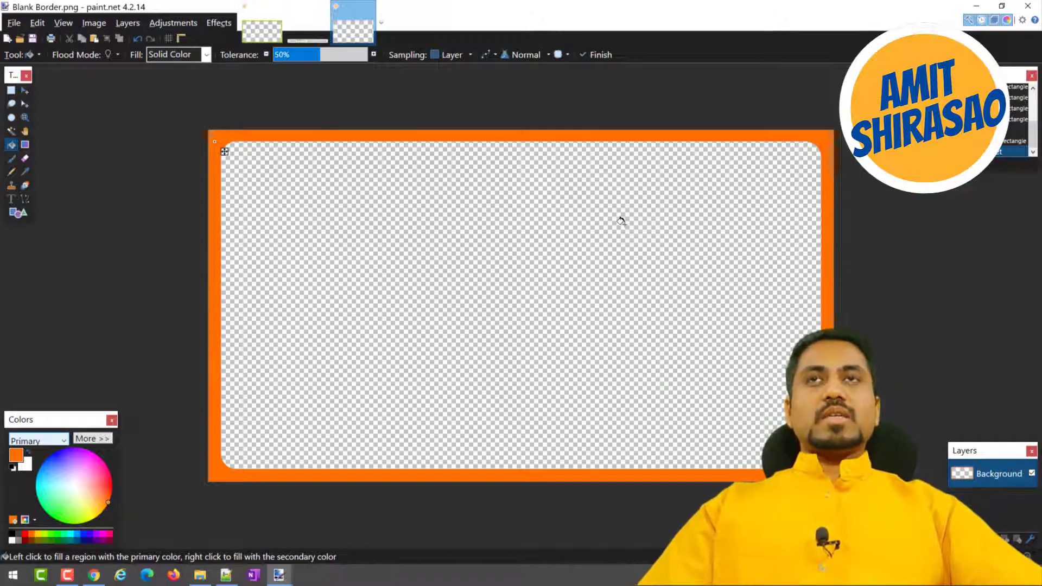
key("ctrl+s")
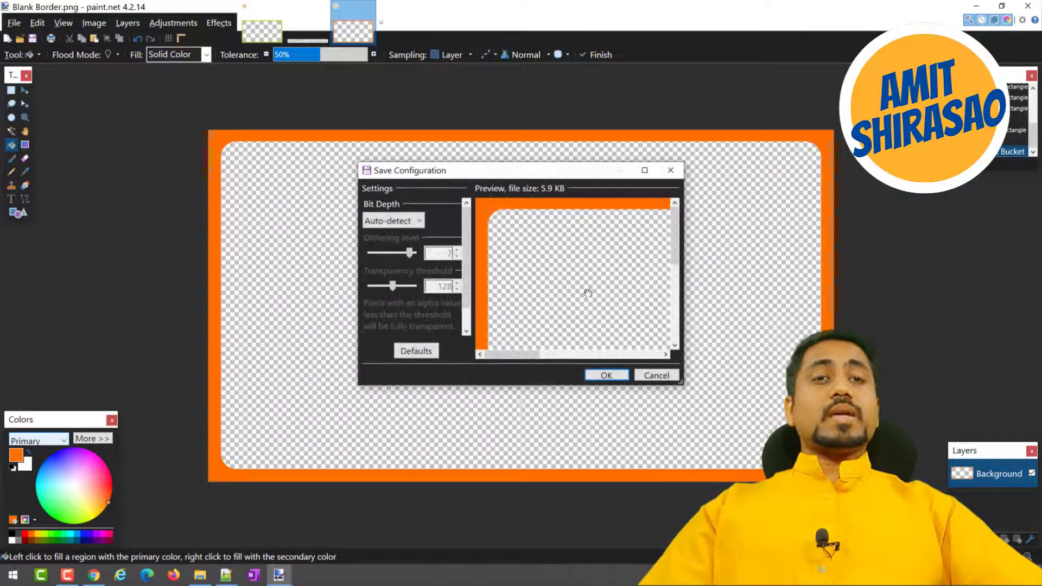
left_click(595, 377)
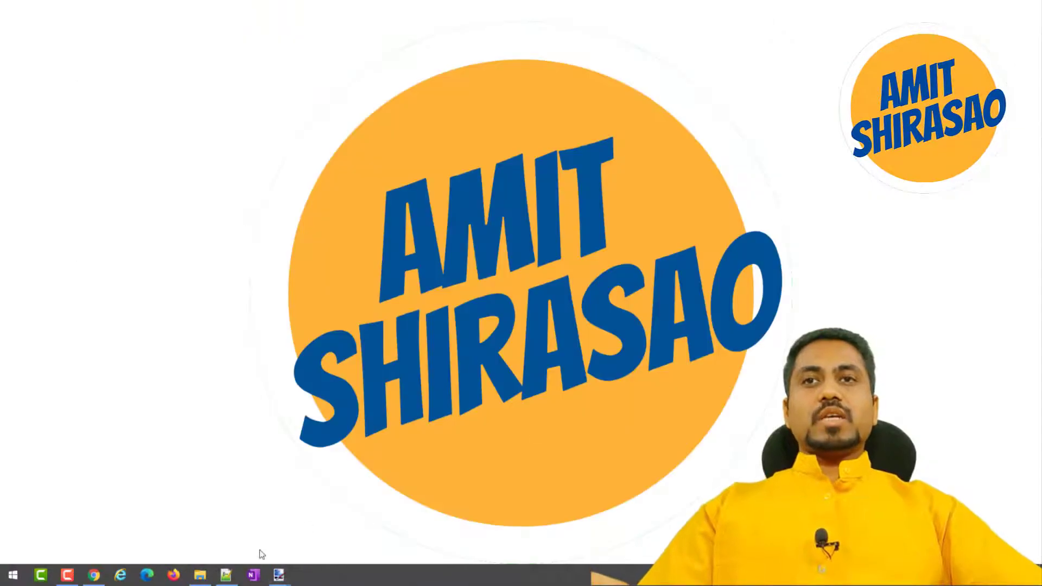
Switch to File Explorer and open Thumbnail.png from the 01 Thumbnail folder in paint.net.
left_click(200, 575)
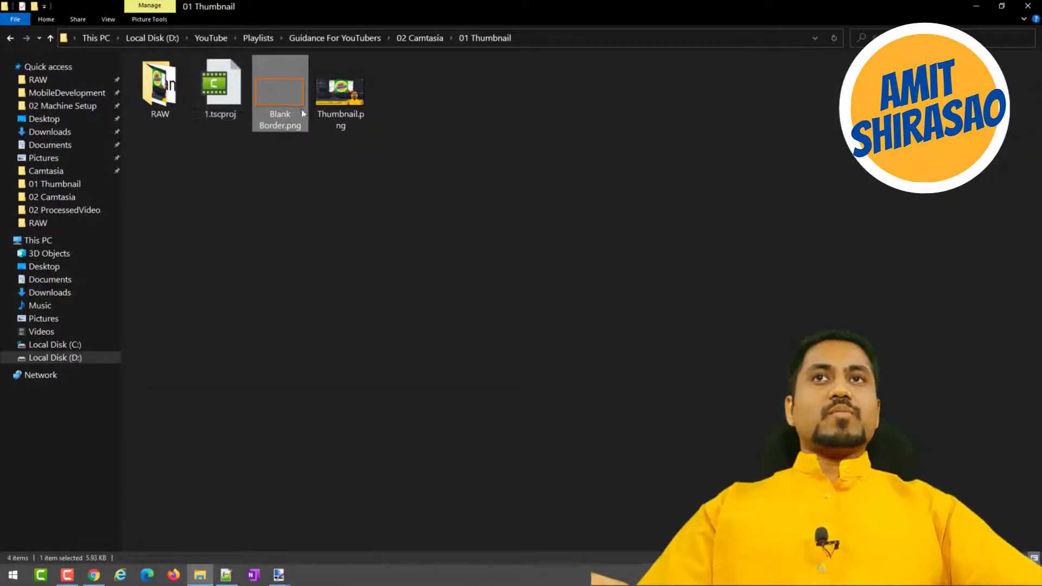
mouse_move(352, 97)
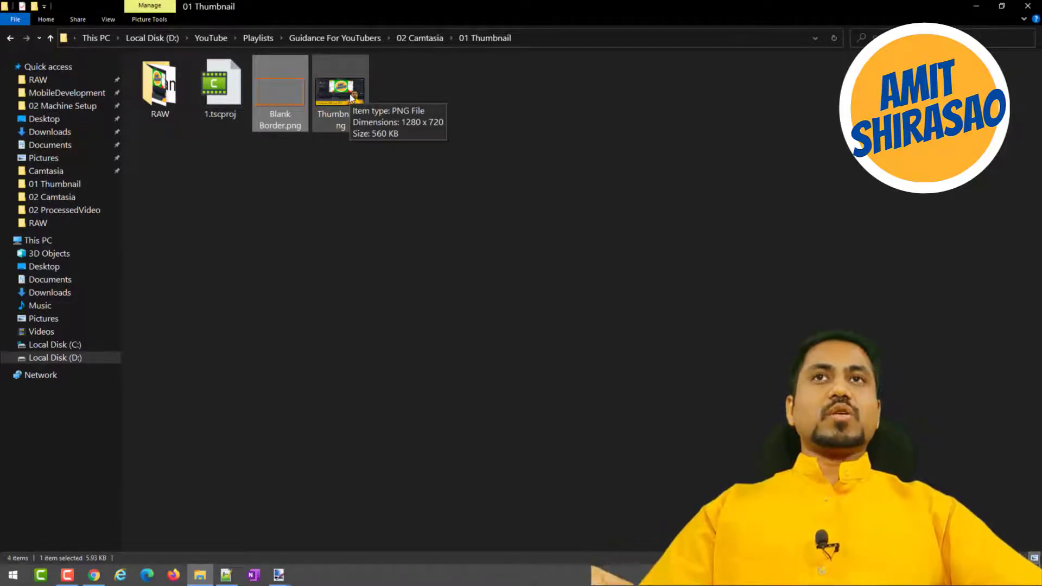
double_click(351, 97)
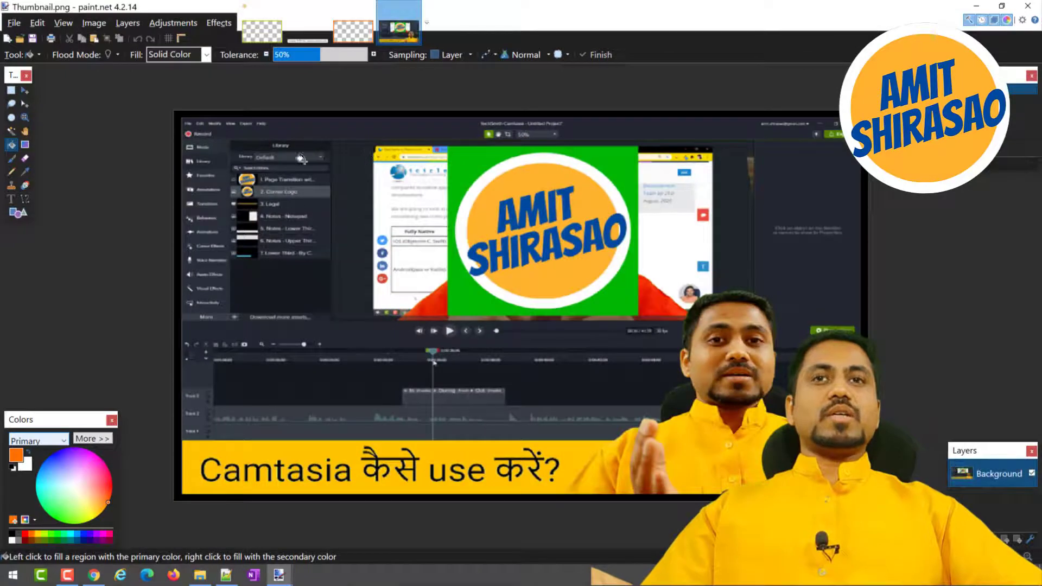
Close paint.net, saving the unsaved yellow-bordered Blank Border.png.
left_click(1027, 6)
left_click(512, 333)
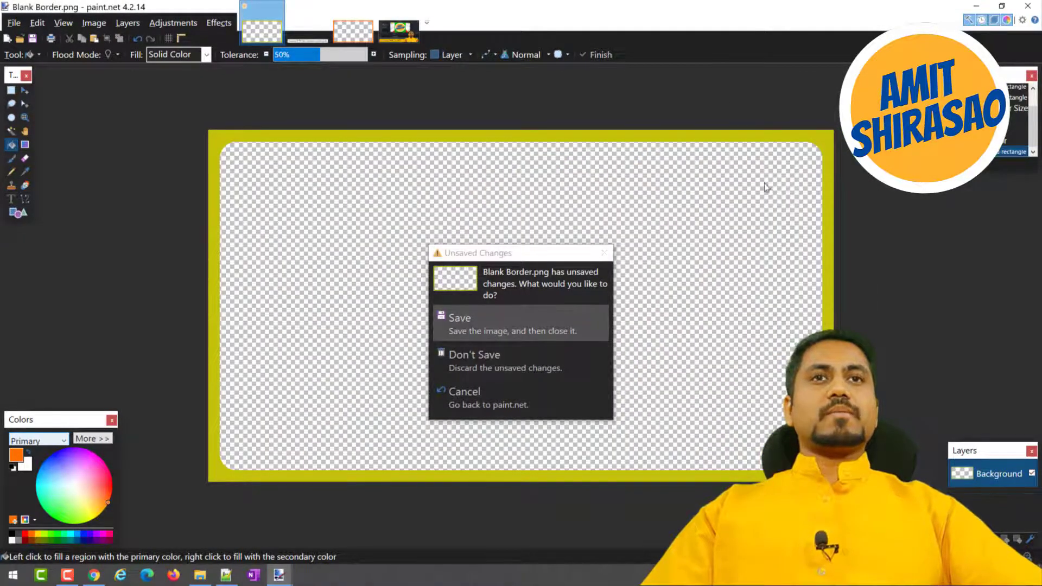
left_click(603, 374)
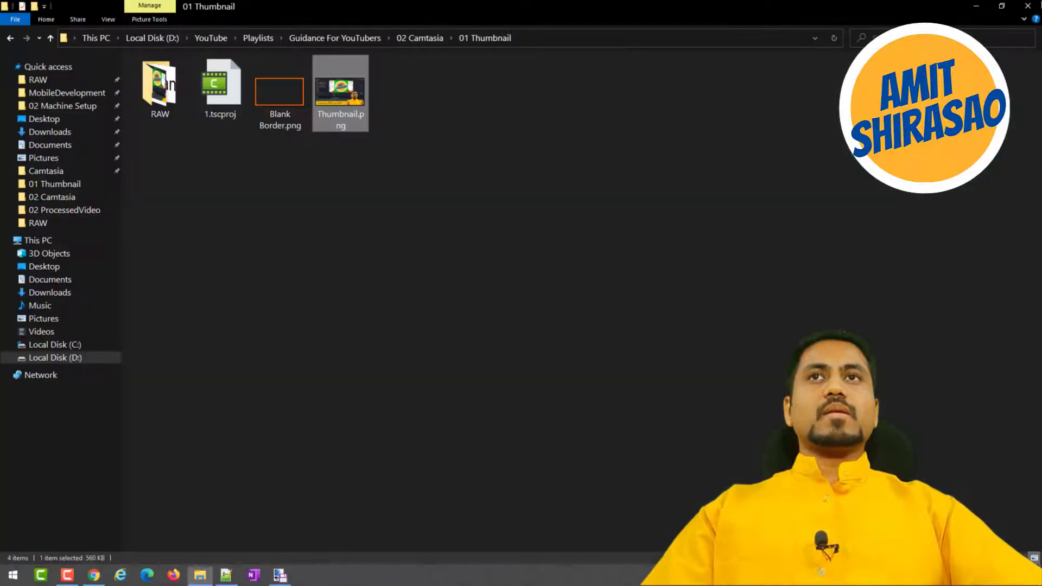
Open the RAW folder and view For Thumbnail.png in paint.net.
left_click(150, 90)
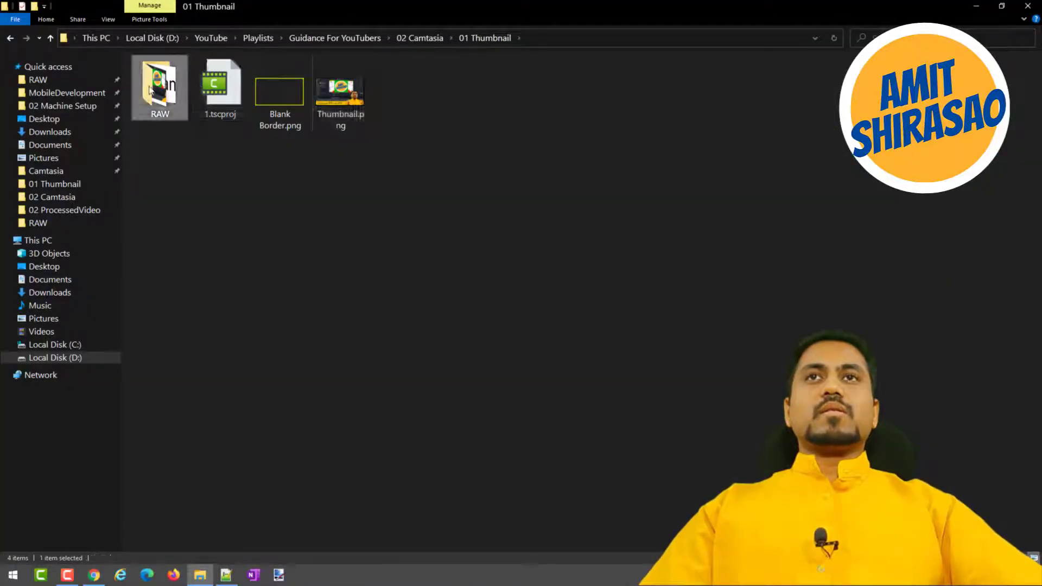
double_click(160, 92)
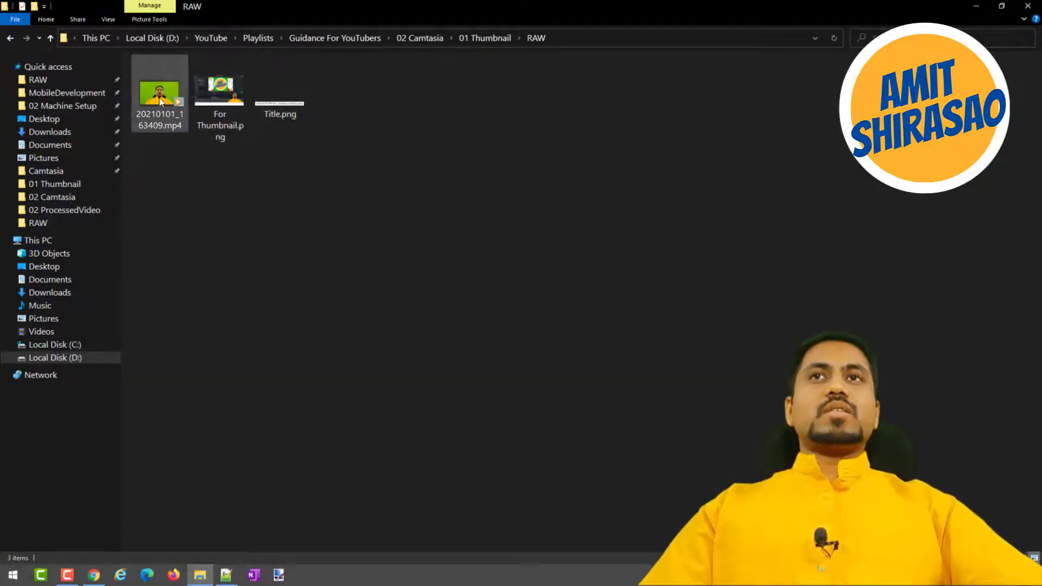
double_click(223, 85)
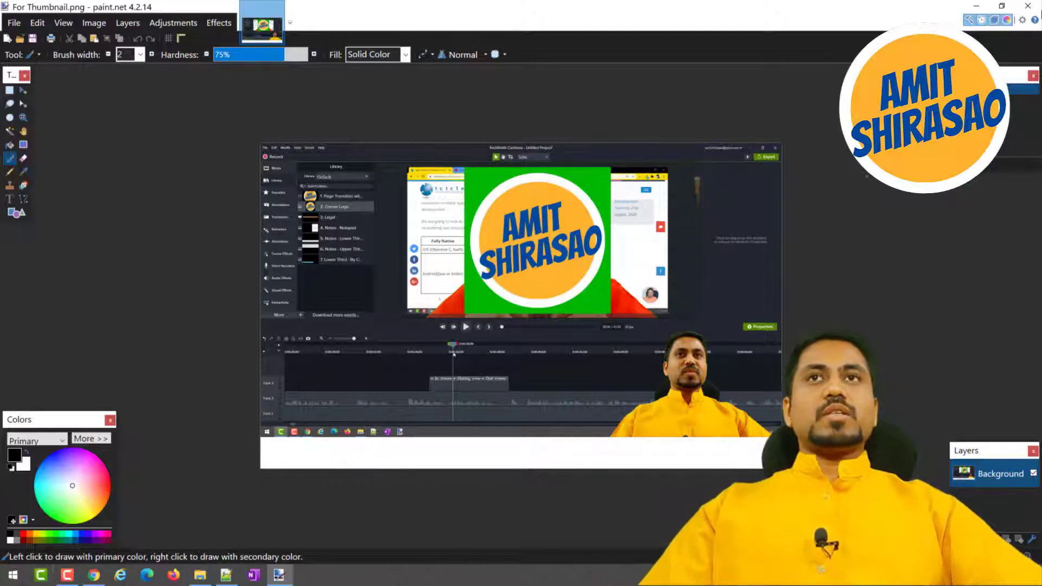
Return to the 01 Thumbnail folder in File Explorer and open the 1.tscproj project.
left_click(200, 575)
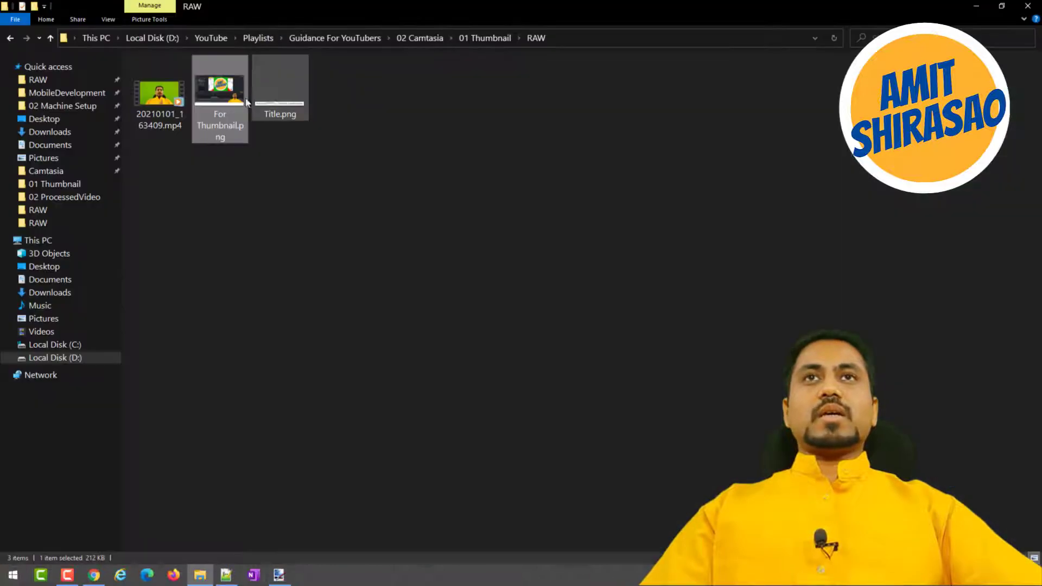
left_click(485, 37)
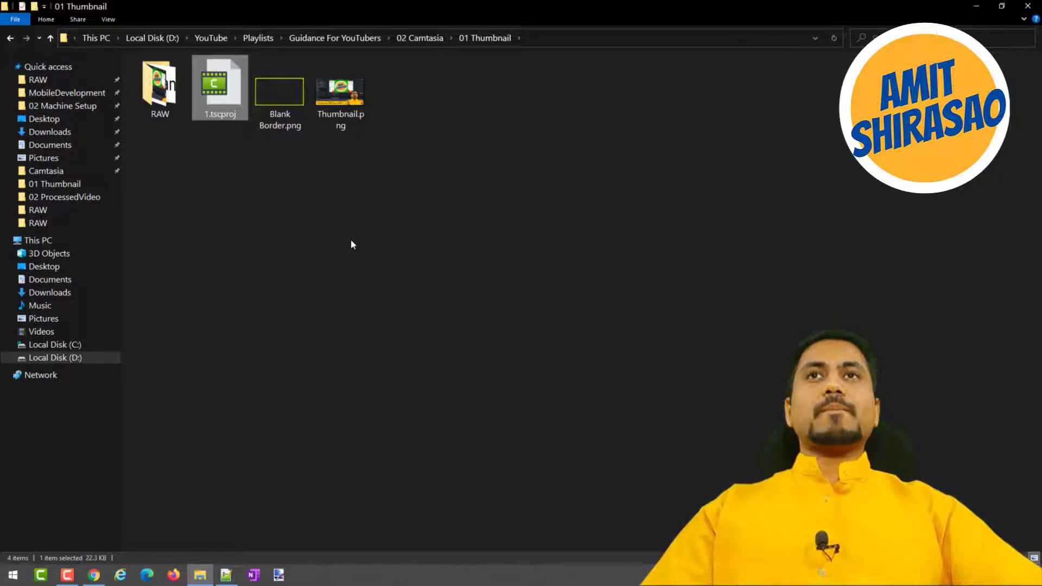
key("Return")
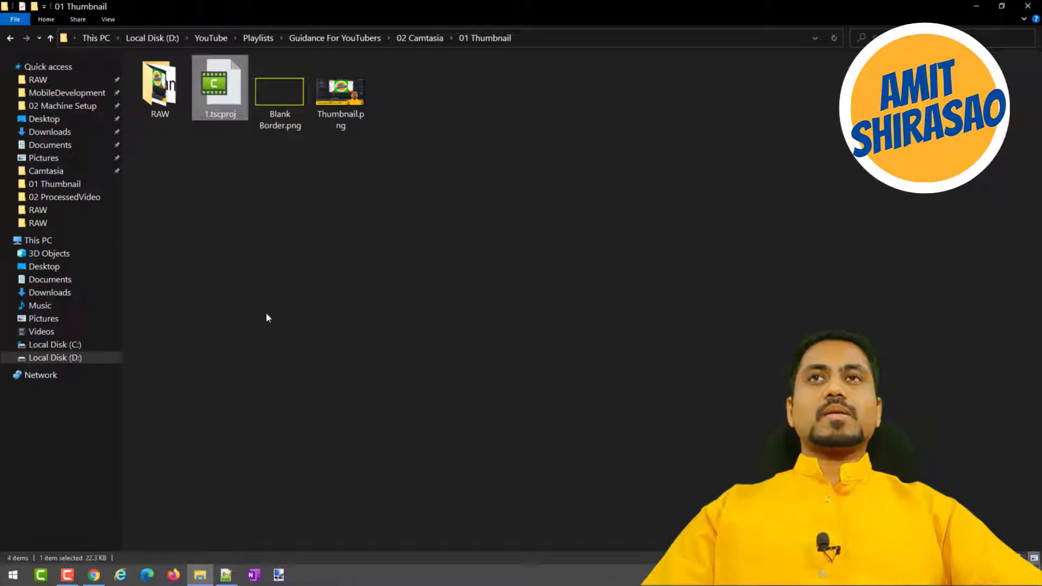
Copy Blank Border.png from the 01 Thumbnail folder into its RAW subfolder.
left_click(270, 112)
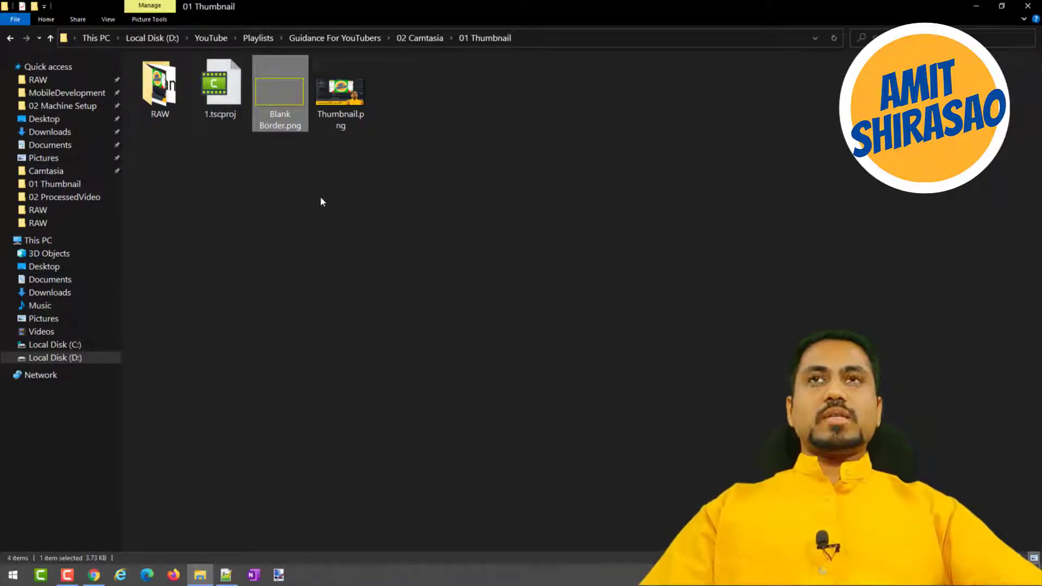
double_click(174, 103)
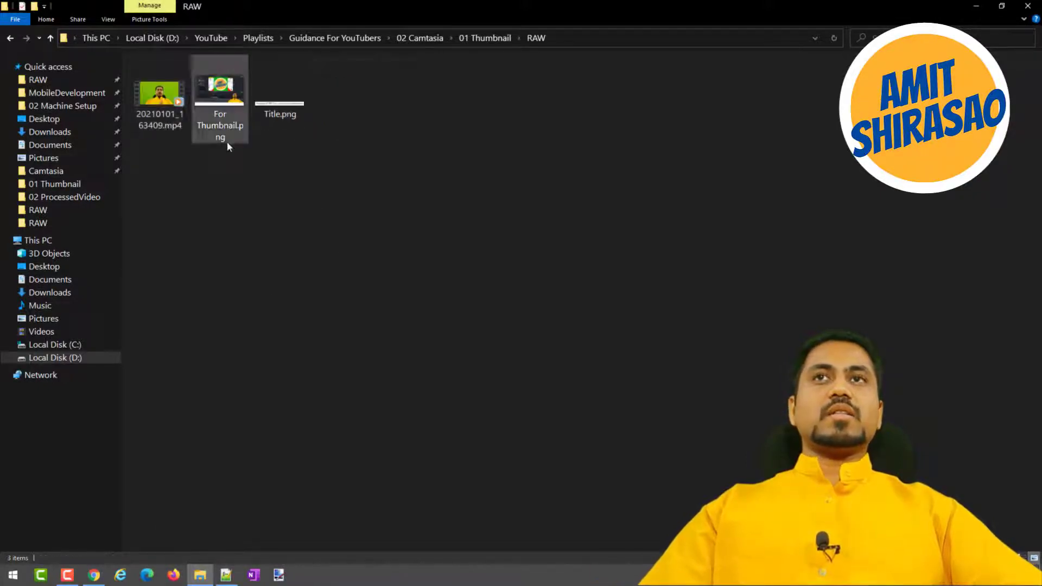
key("ctrl+v")
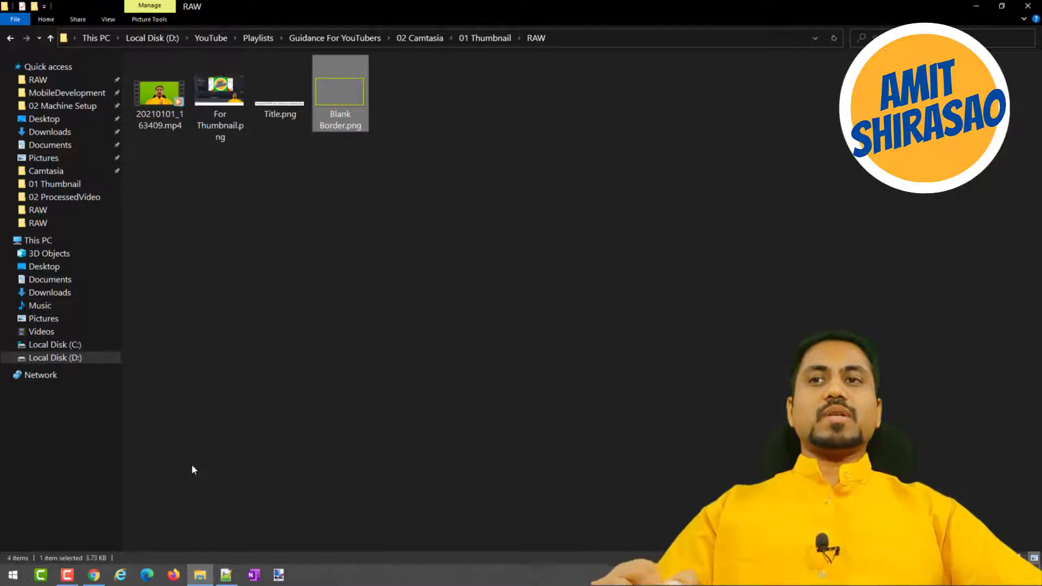
Switch to Camtasia with the 1.tscproj project, minimizing the browser window in the way.
key("alt+Tab")
mouse_move(61, 570)
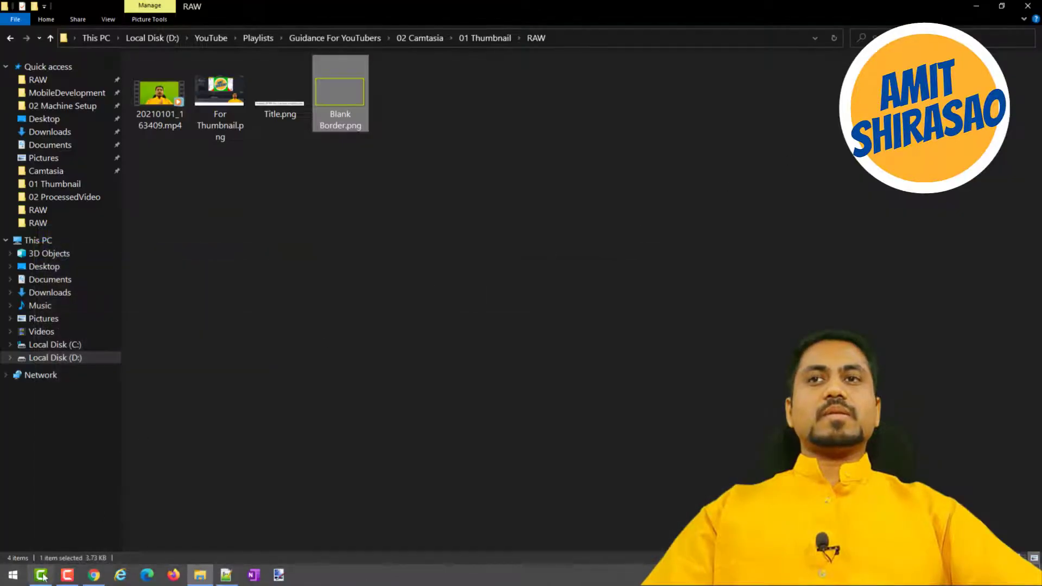
left_click(44, 577)
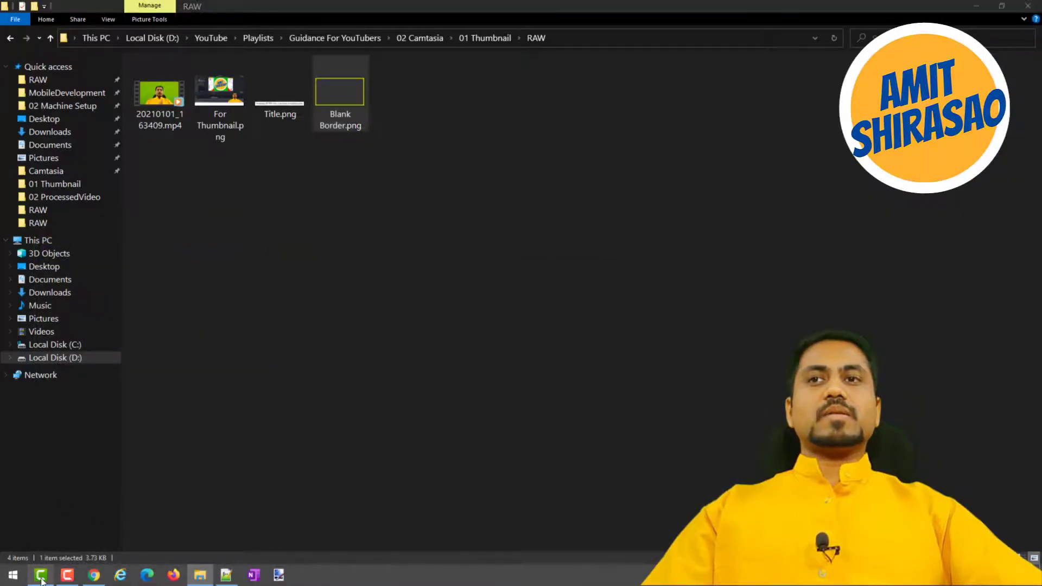
left_click(43, 578)
left_click(42, 581)
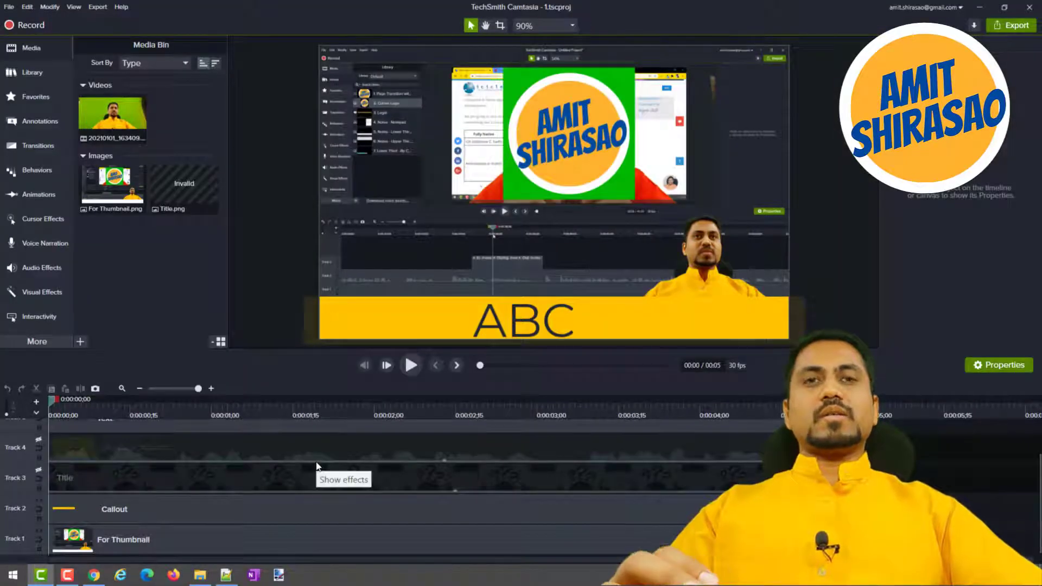
Enable Track 4 and Track 3 on the timeline and delete the invalid Title clip from Track 3.
scroll(598, 476, "up", 1)
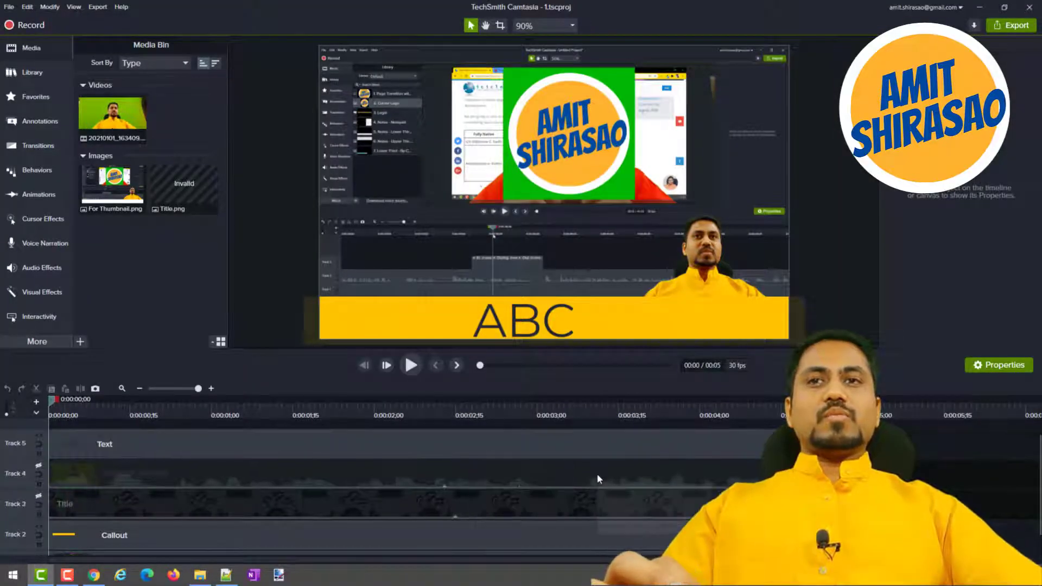
left_click(38, 465)
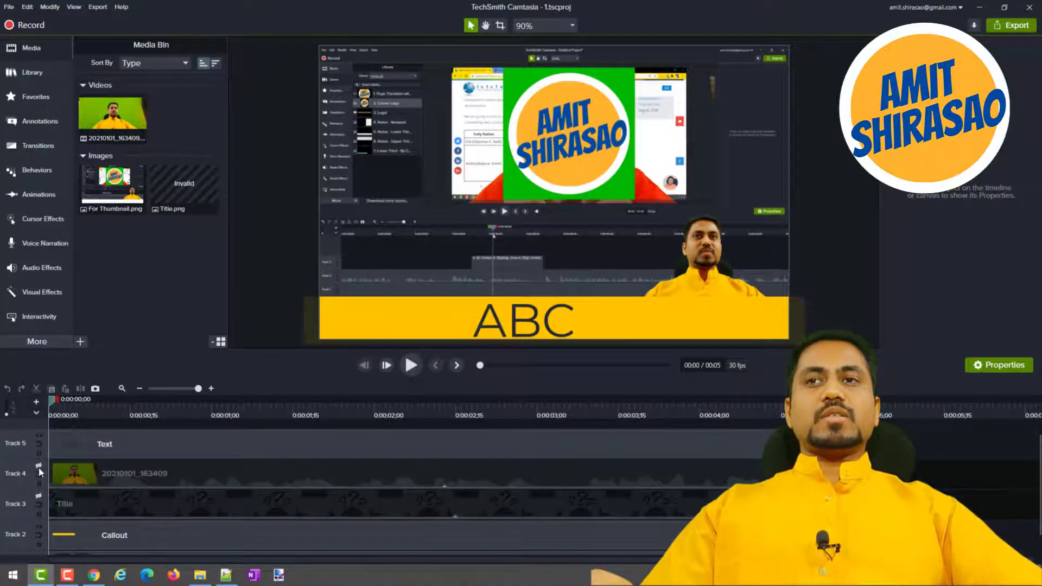
left_click(39, 467)
left_click(38, 497)
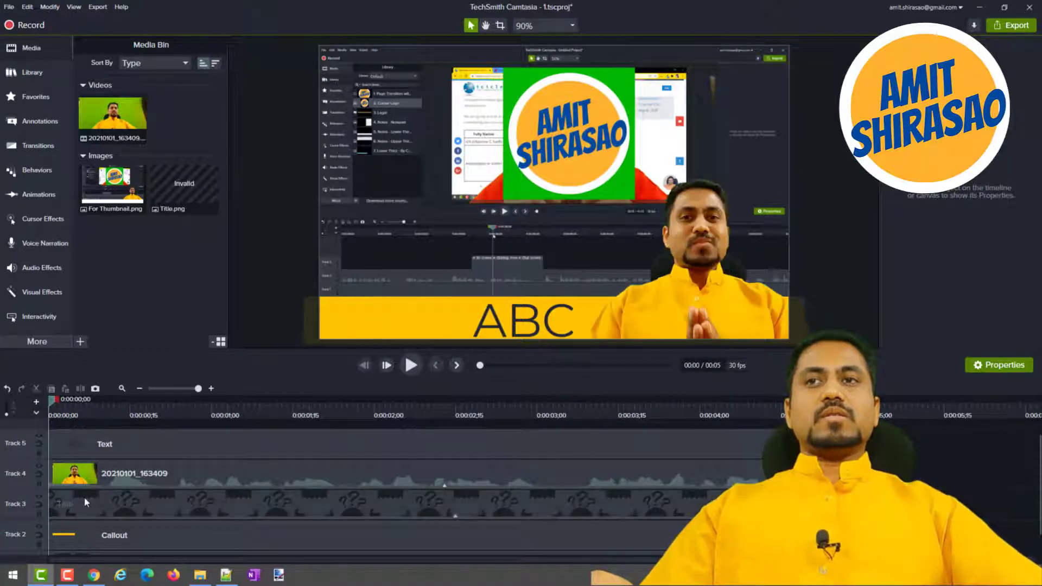
left_click(91, 498)
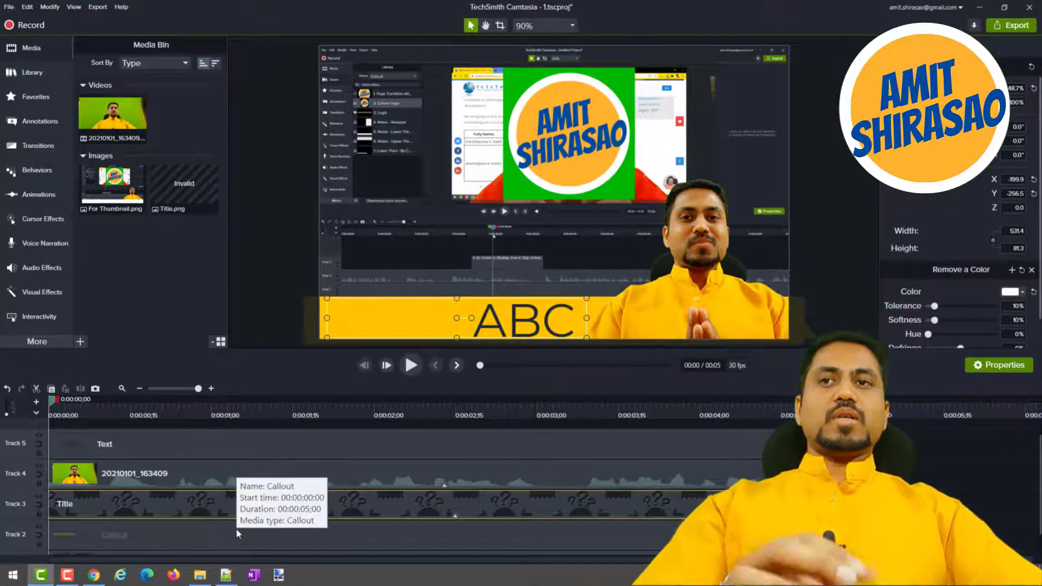
key("Delete")
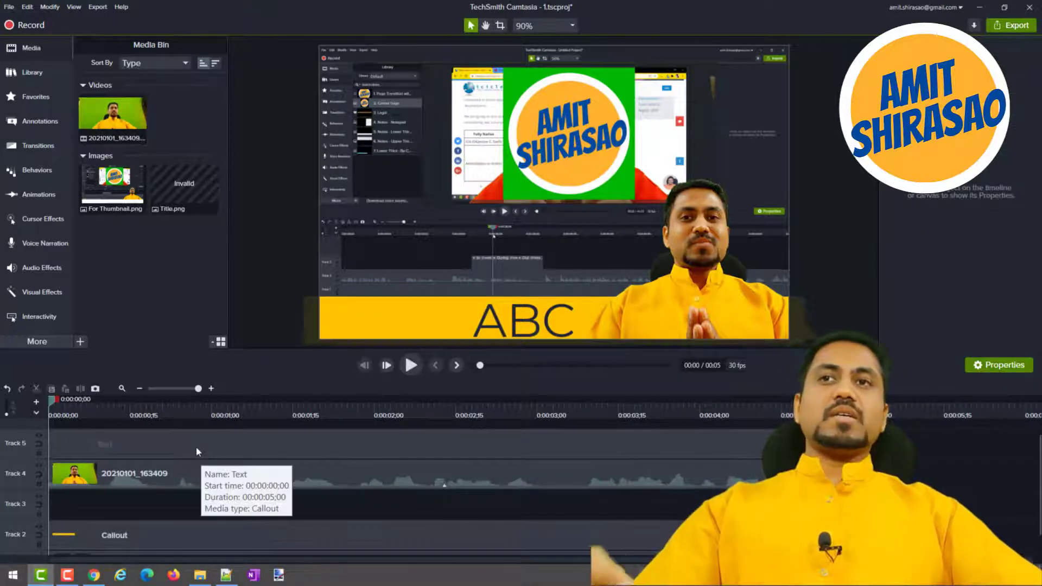
Delete the ABC text callout from Track 5 and undo the deletion.
left_click(196, 446)
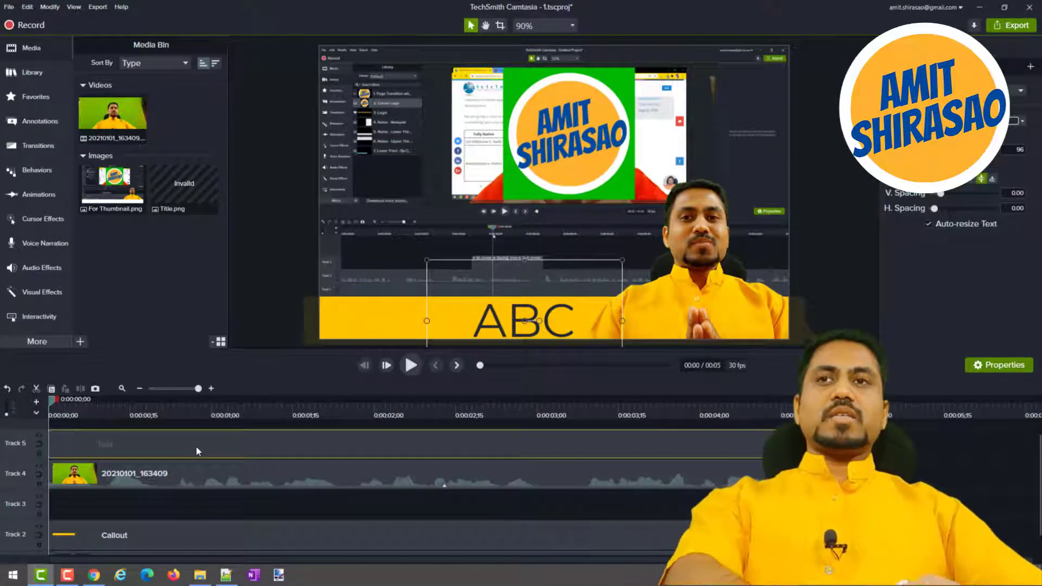
key("Delete")
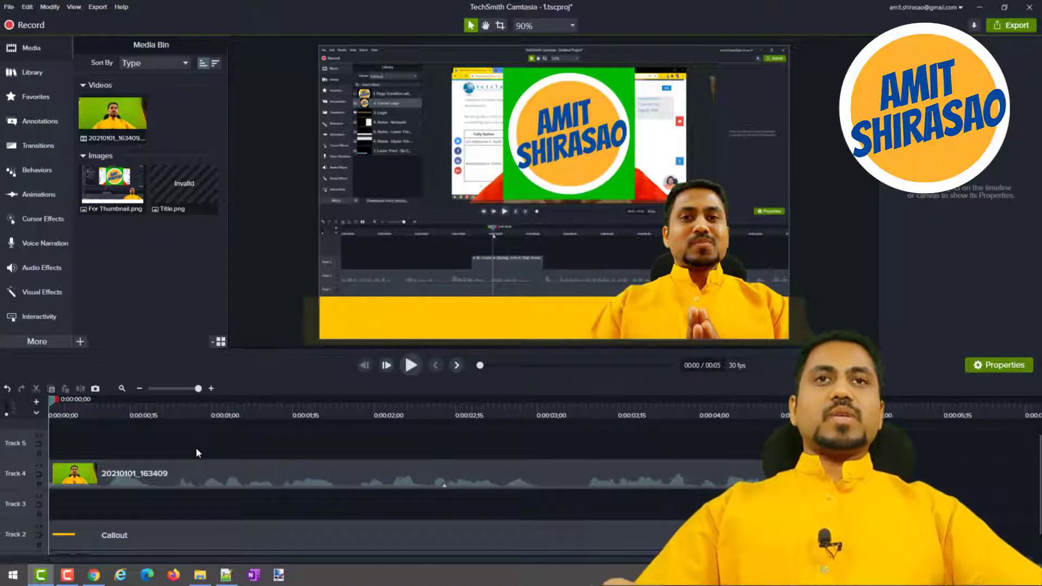
key("ctrl+z")
Switch to the Google Input Tools page in Chrome, highlight the Hindi words के लिए and place the text cursor after the sentence.
key("alt+Tab")
key("alt+Tab")
key("alt+Tab")
key("Tab")
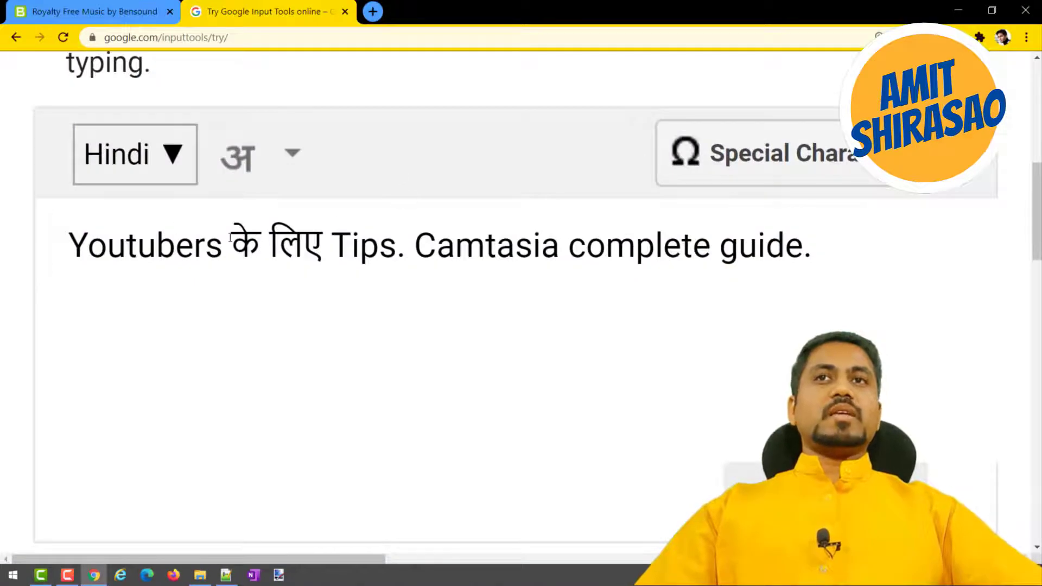
left_click_drag(230, 237, 321, 243)
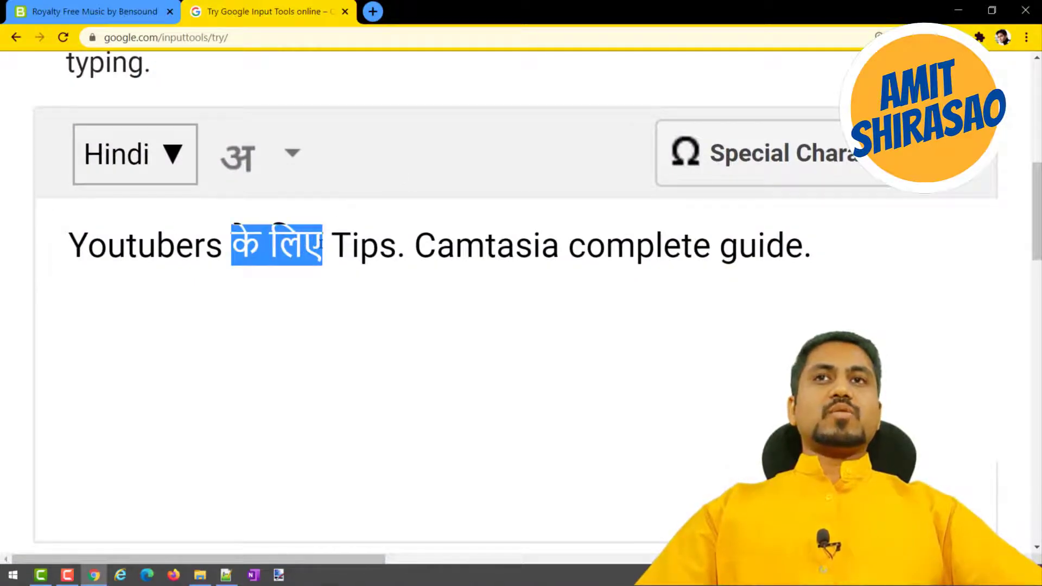
left_click(846, 242)
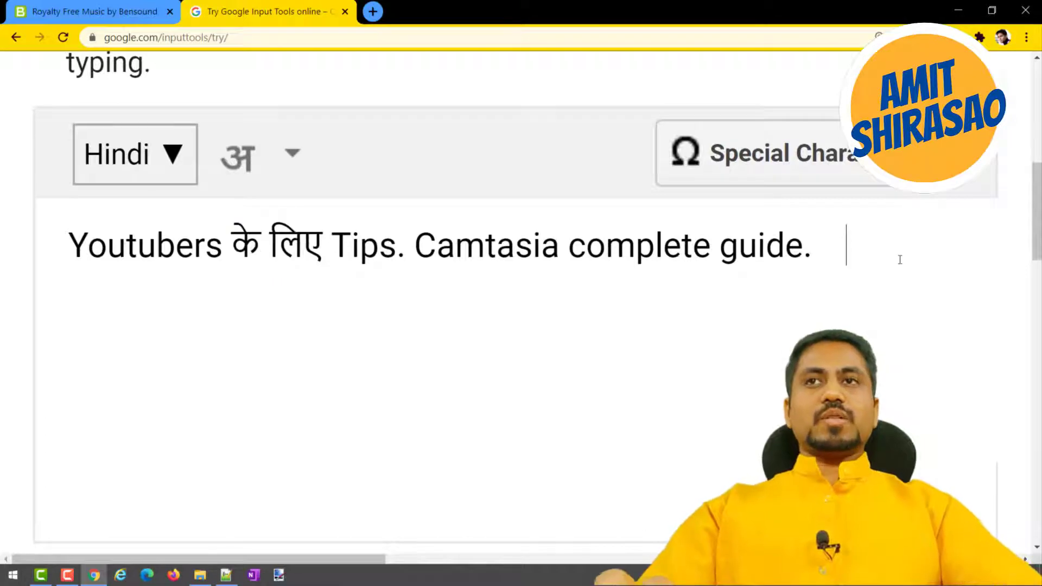
Enter the Hindi words में हूँ on a new line below the sentence, using the transliteration of "men" and "hun".
key("Return")
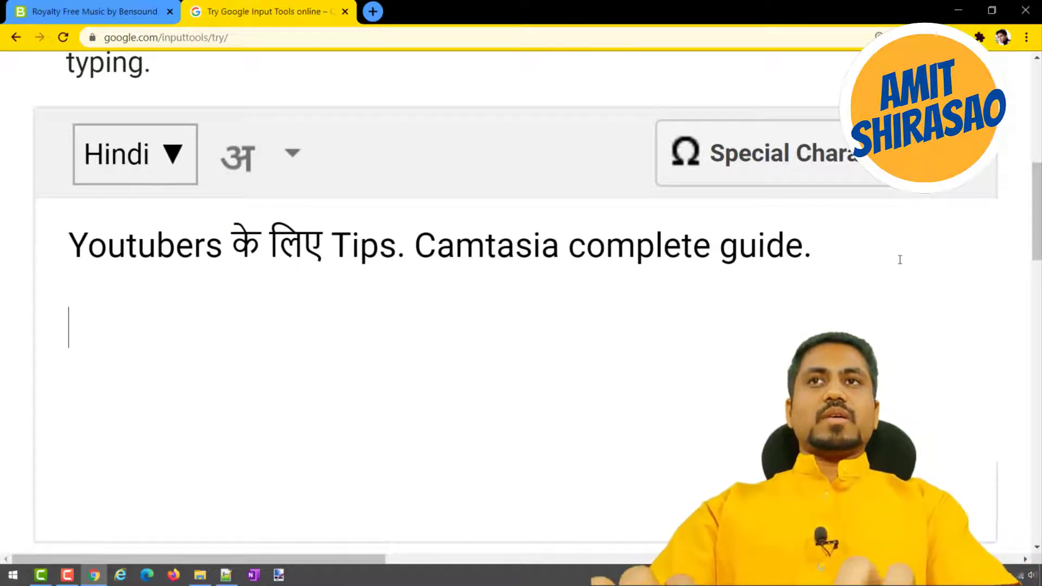
type("guide")
key("BackSpace")
key("BackSpace")
key("BackSpace")
key("BackSpace")
key("BackSpace")
type("men")
scroll(868, 326, "down", 3)
scroll(692, 405, "up", 1)
scroll(693, 406, "up", 2)
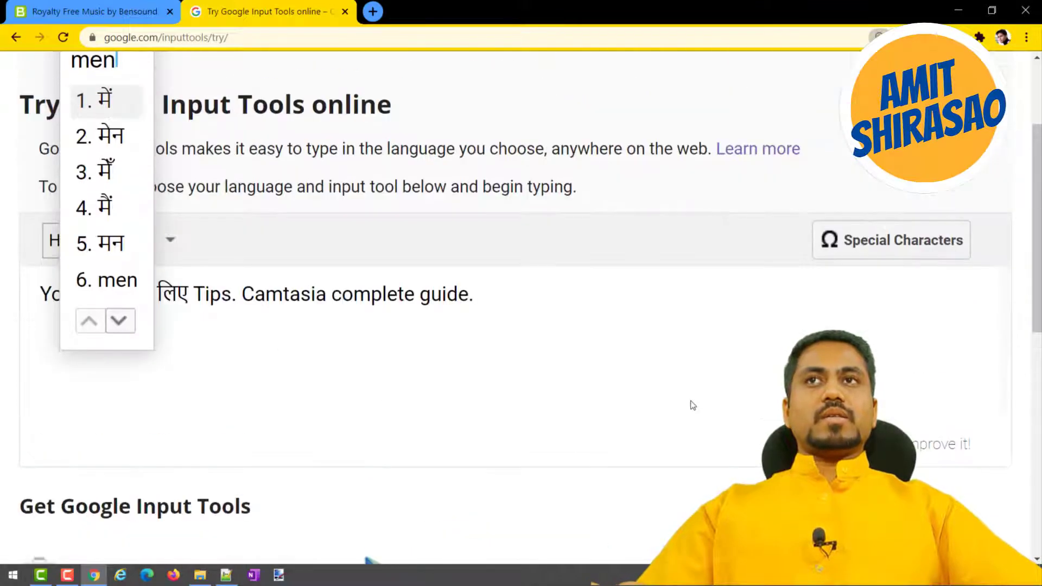
key("space")
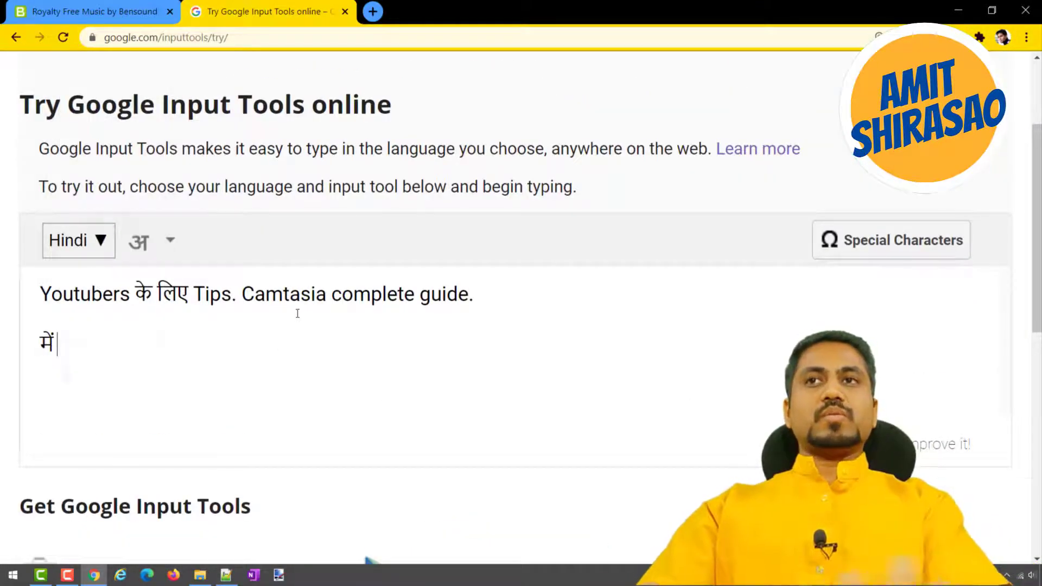
type("n")
key("BackSpace")
type("hun")
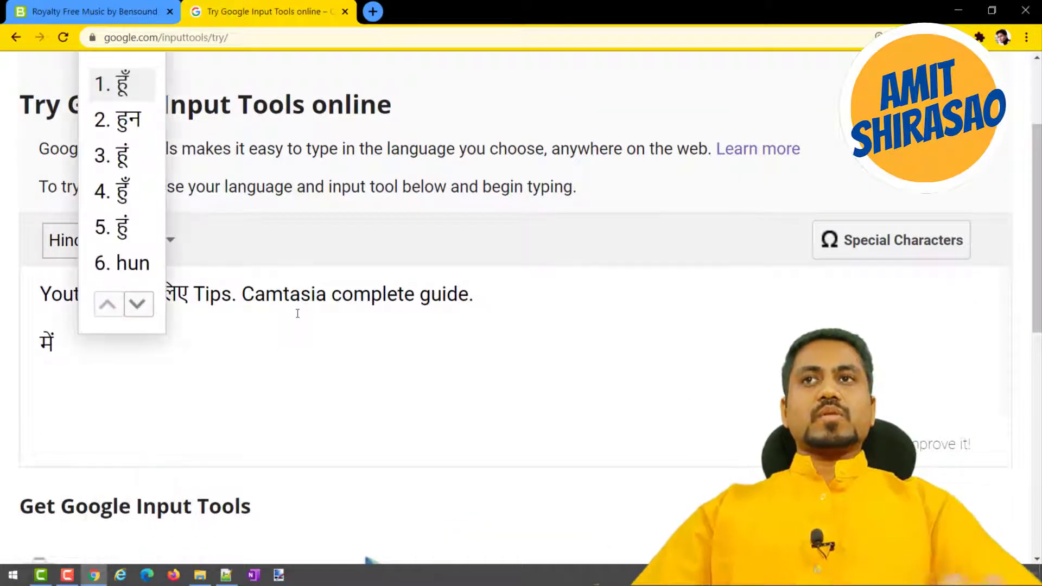
key("space")
Copy में हूँ, switch to Camtasia, replace the ABC callout's text with it and shift the callout slightly upward.
key("shift+Home")
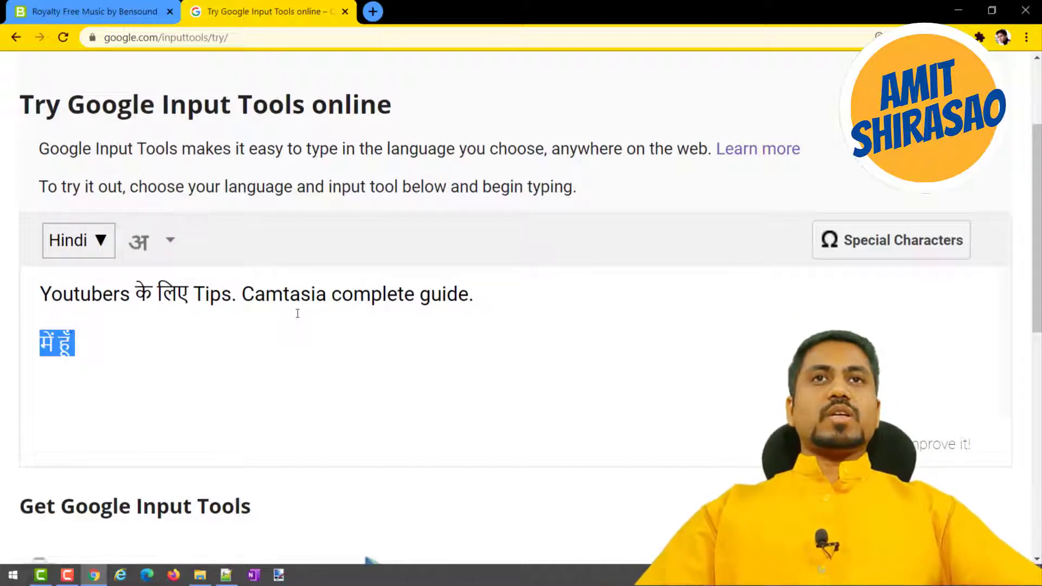
key("alt+Tab")
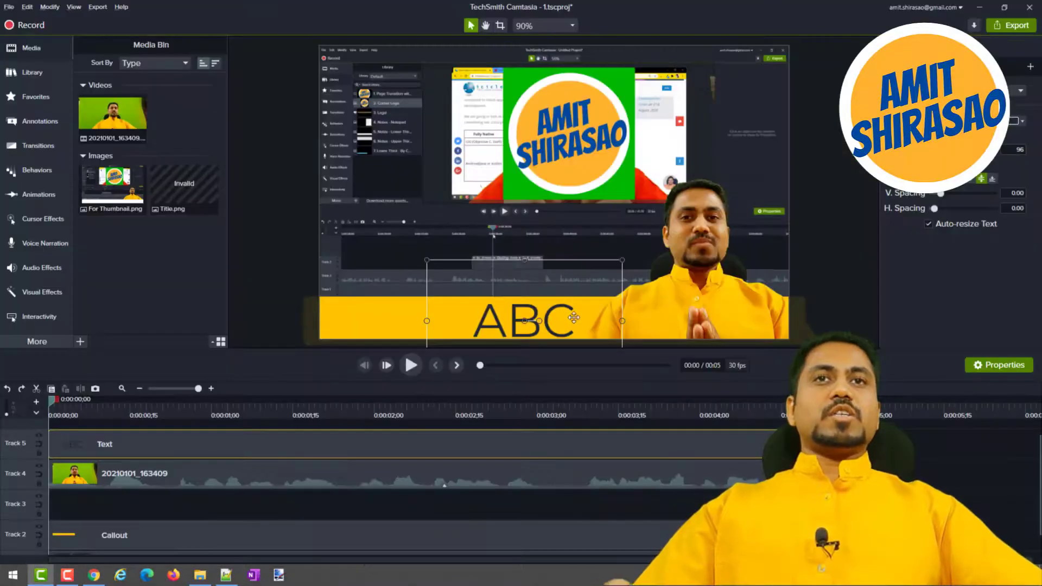
double_click(574, 317)
type("में हूँ")
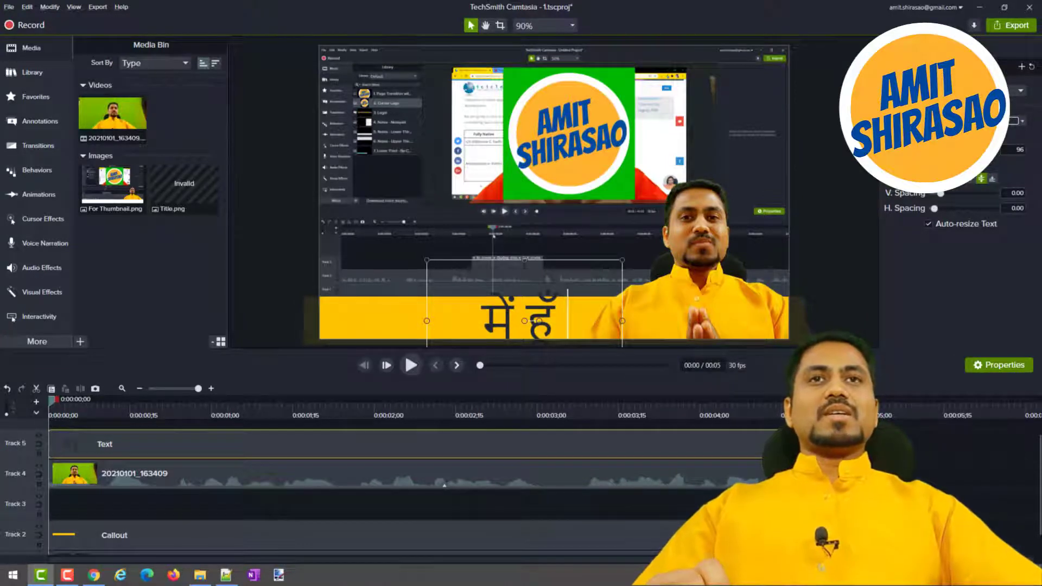
mouse_move(525, 261)
left_mouse_down()
mouse_move(525, 284)
mouse_move(546, 293)
mouse_move(544, 222)
mouse_move(543, 259)
left_mouse_up()
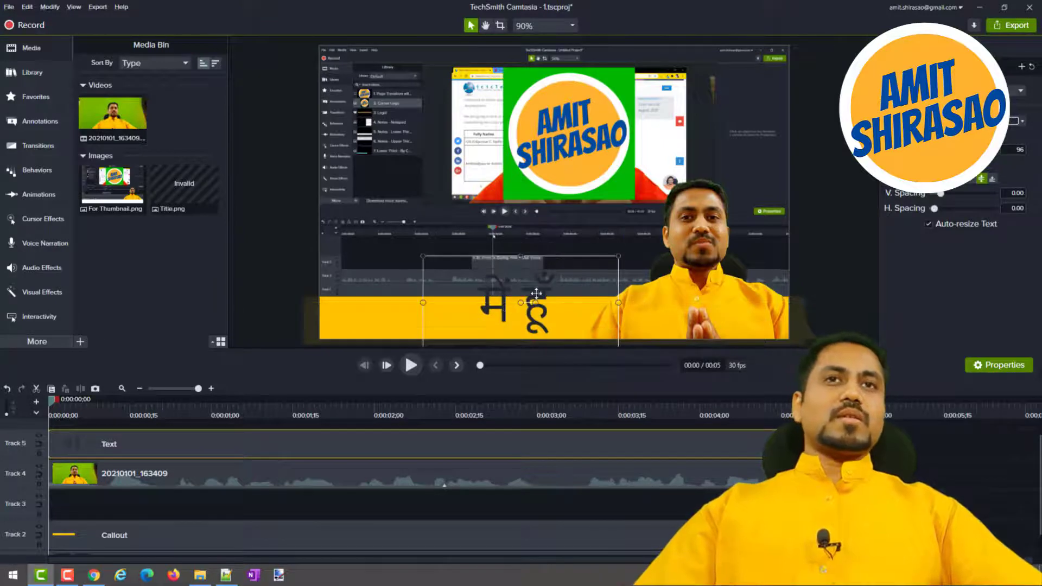
Copy "Youtubers के लिए Tips. Camtasia complete guide." from Google Input Tools in Chrome and paste it over the text in the Camtasia callout.
key("alt+Tab")
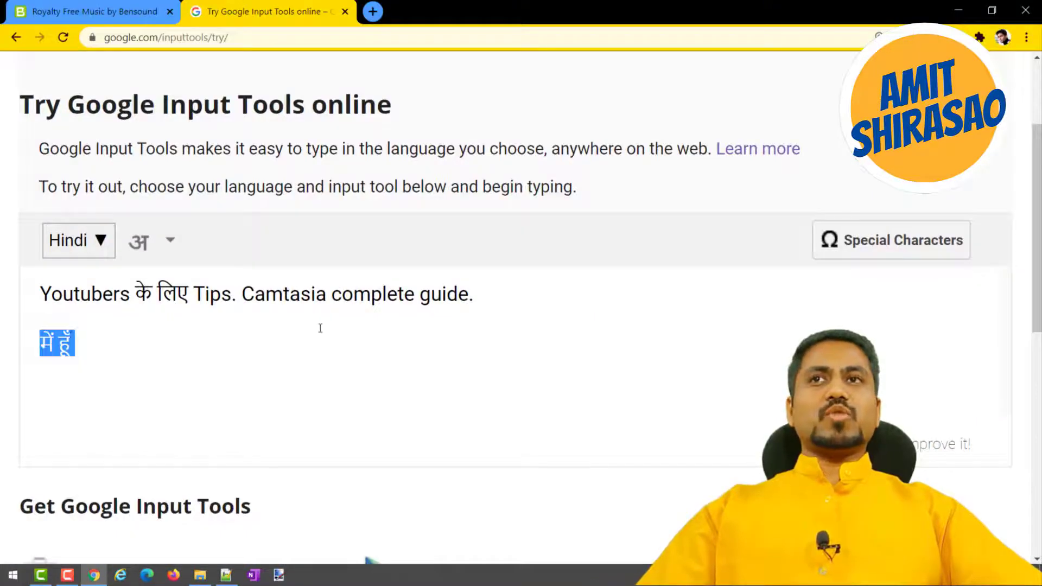
left_click(298, 377)
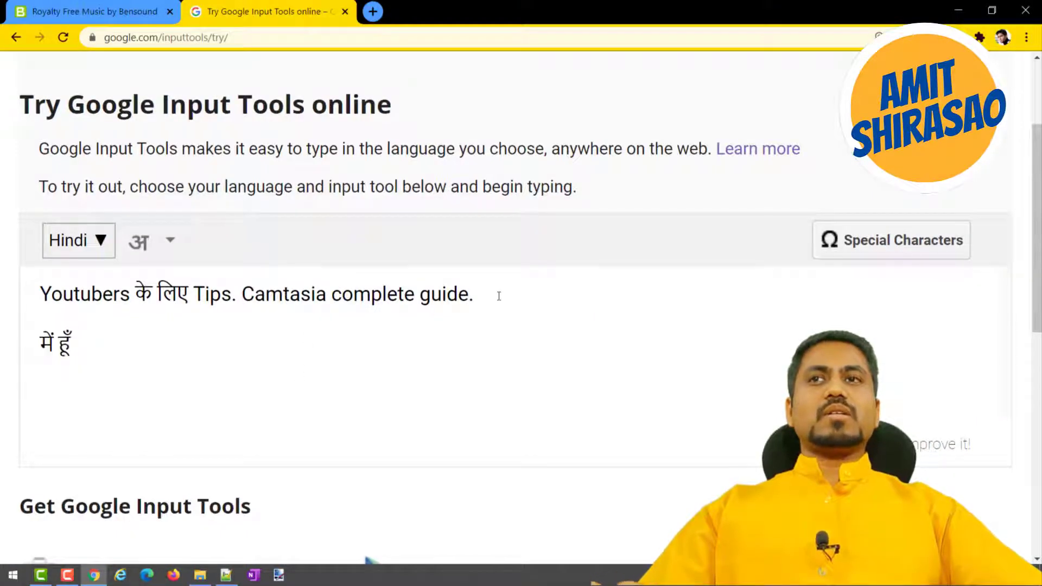
left_click_drag(489, 296, 3, 292)
key("ctrl+c")
key("alt+Tab")
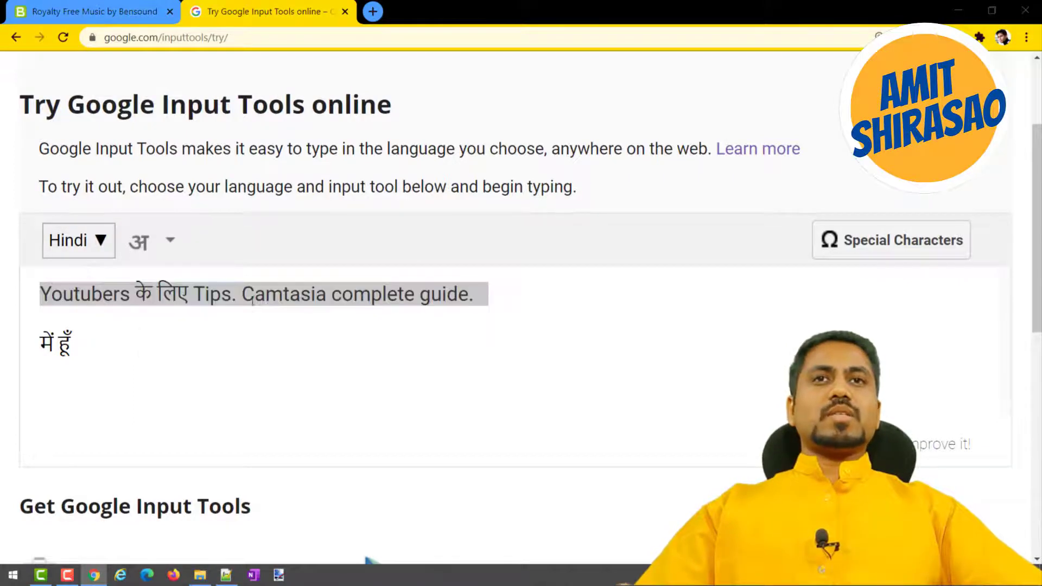
double_click(547, 311)
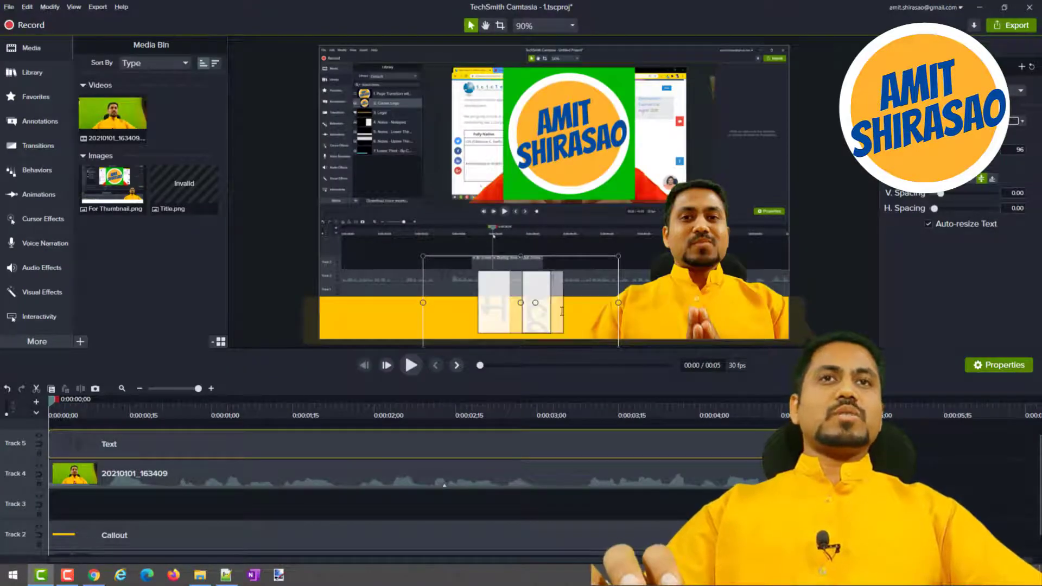
key("ctrl+v")
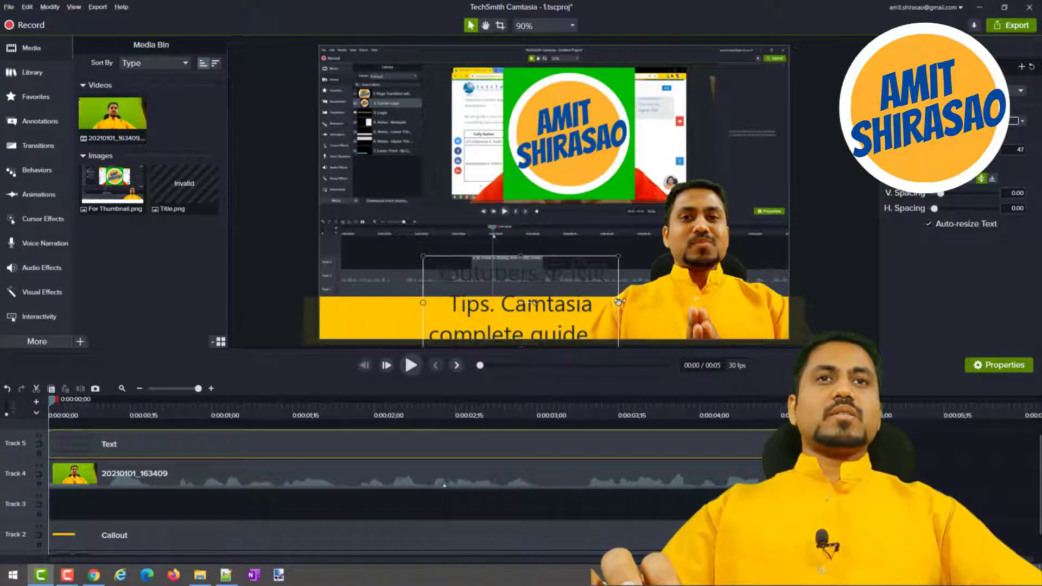
Resize the text callout to start at the yellow bar's left end and reach over the presenter, lower its top edge, and hide Track 5.
left_click_drag(619, 302, 709, 303)
left_click_drag(566, 256, 561, 293)
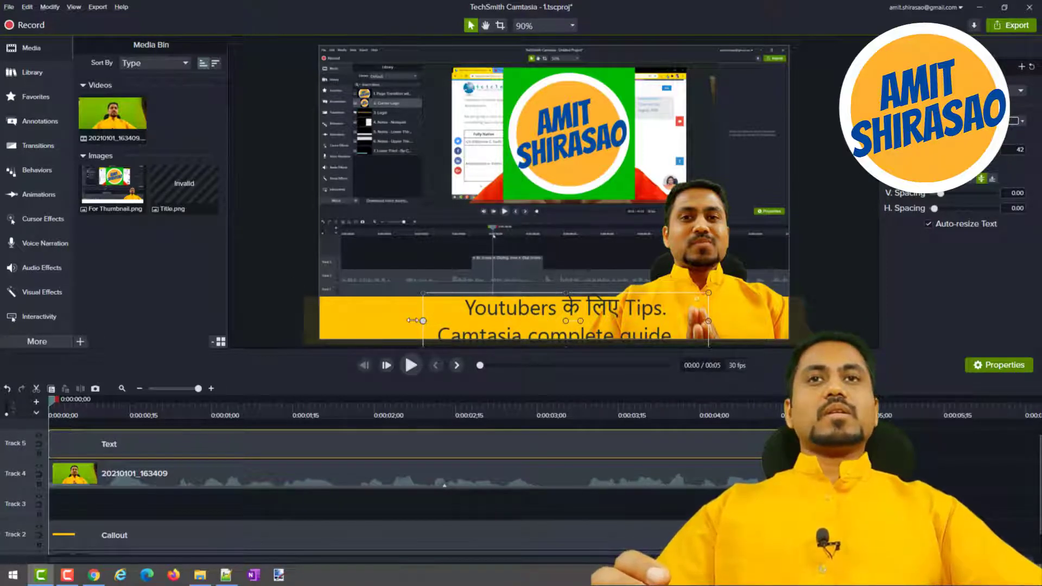
left_click_drag(414, 320, 320, 320)
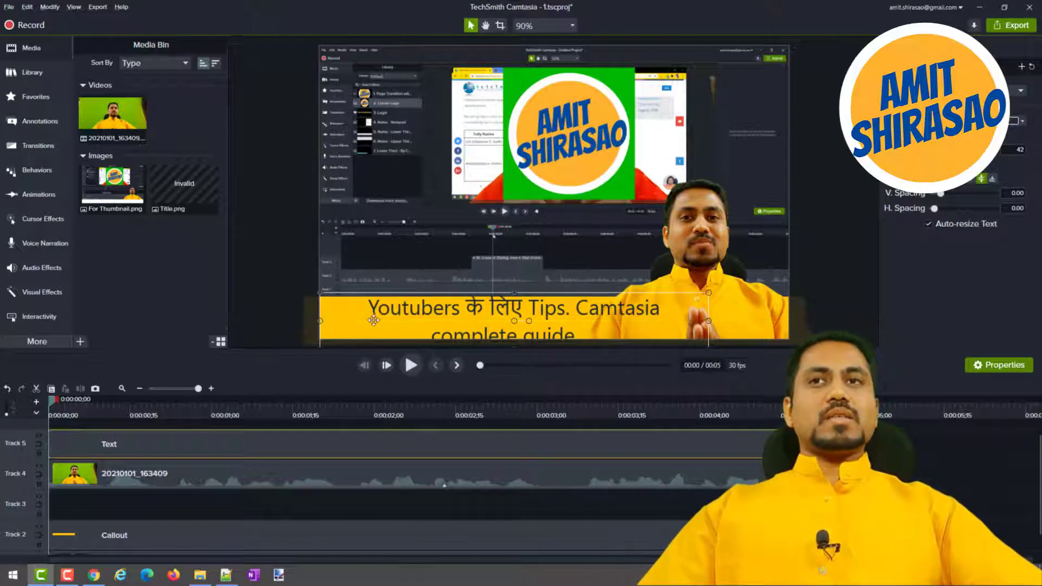
left_click(38, 435)
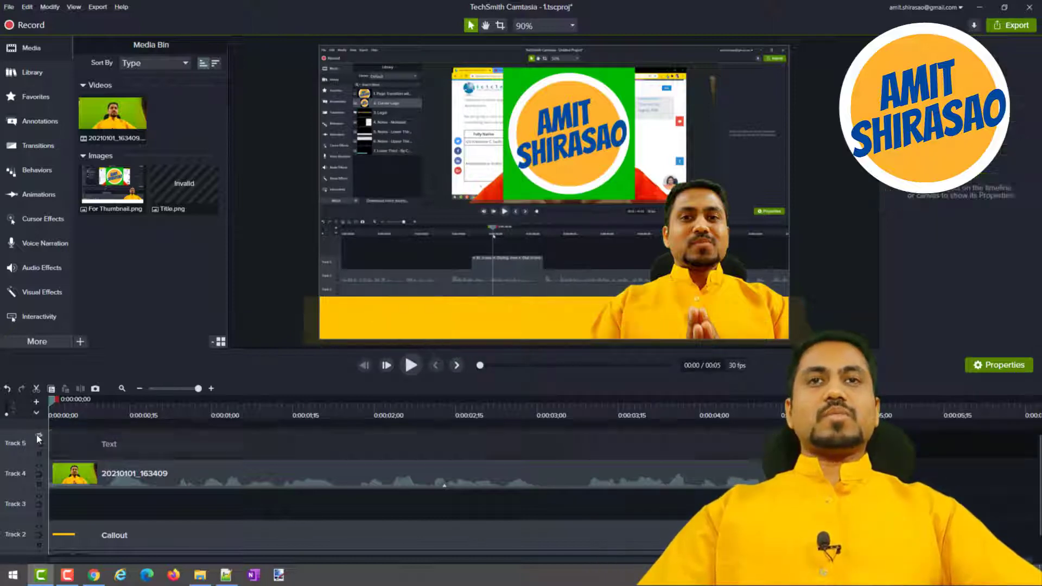
left_click_drag(106, 474, 106, 477)
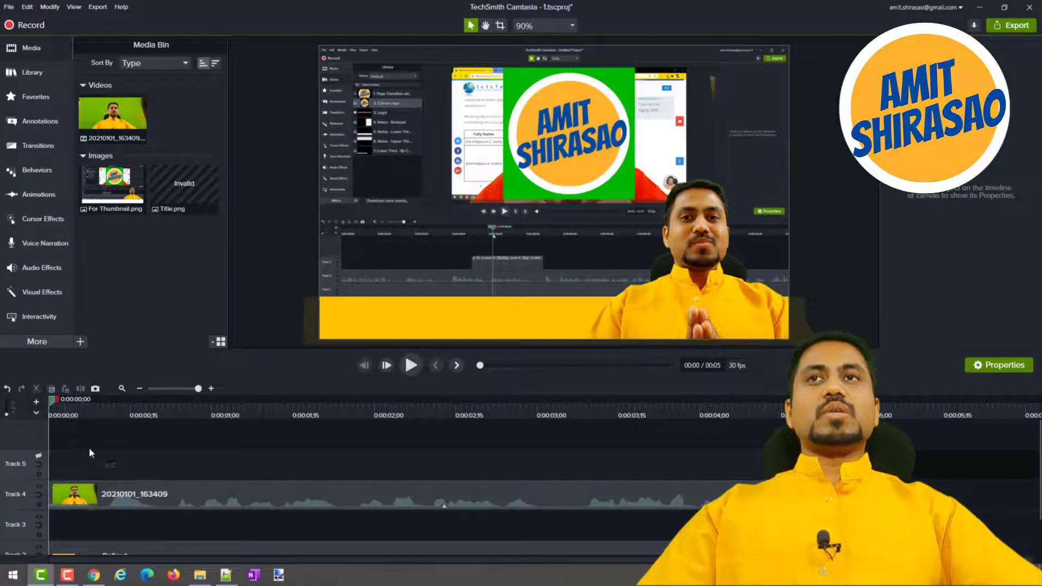
Update the invalid Title.png media with its image file and place it on a new Track 6 at the start of the timeline.
right_click(180, 203)
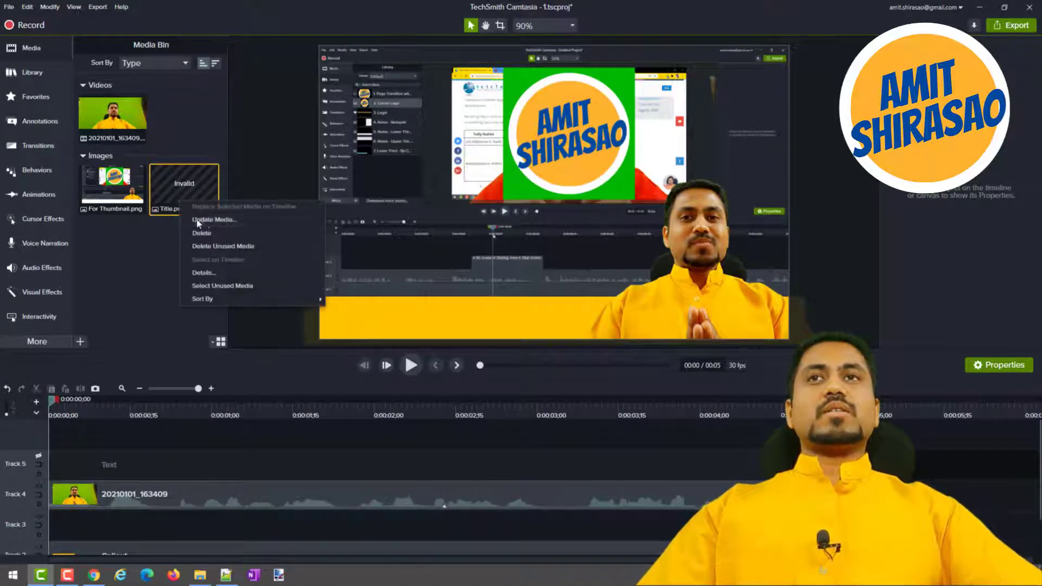
left_click(195, 219)
left_click(345, 108)
double_click(345, 107)
left_click_drag(191, 185, 77, 460)
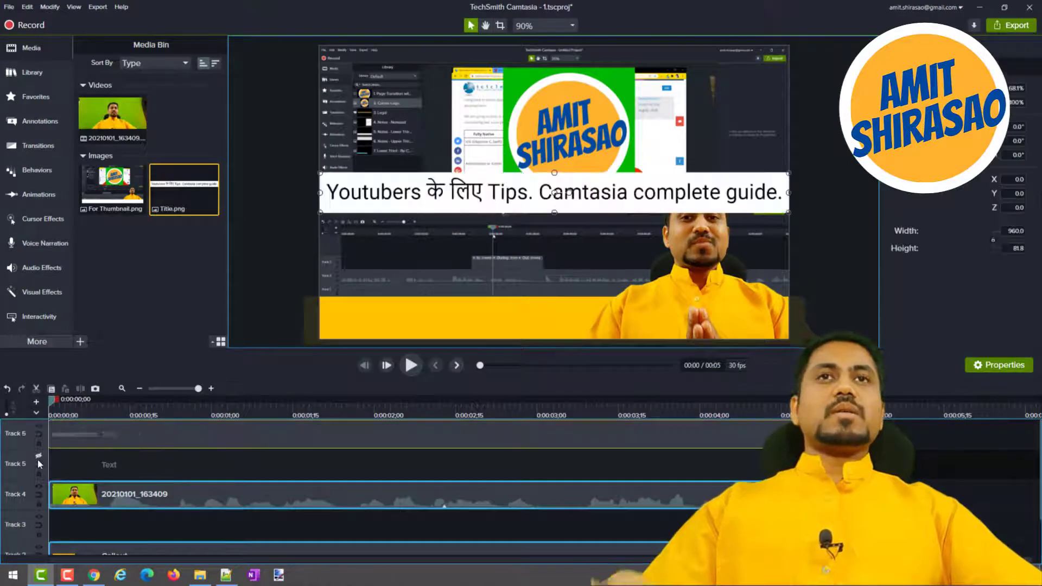
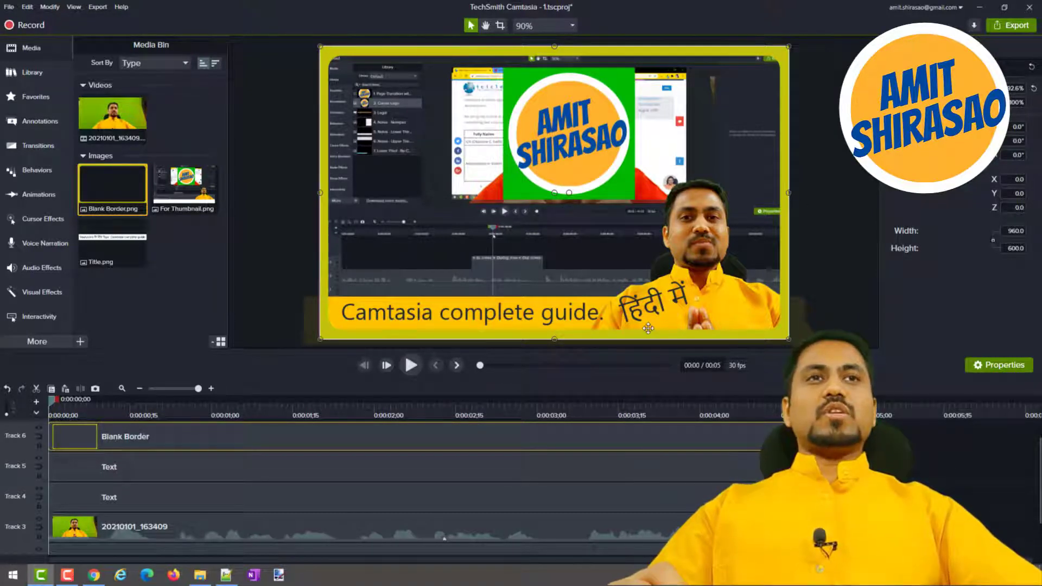
Deselect the canvas media, save the Camtasia project and close the Google Input Tools tab in Chrome.
left_click(842, 282)
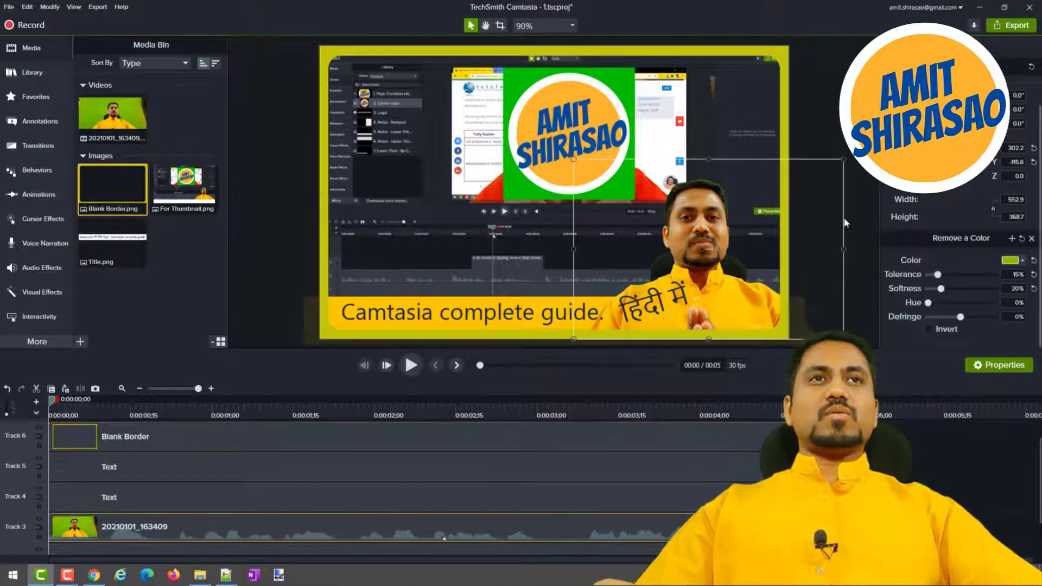
left_click(845, 224)
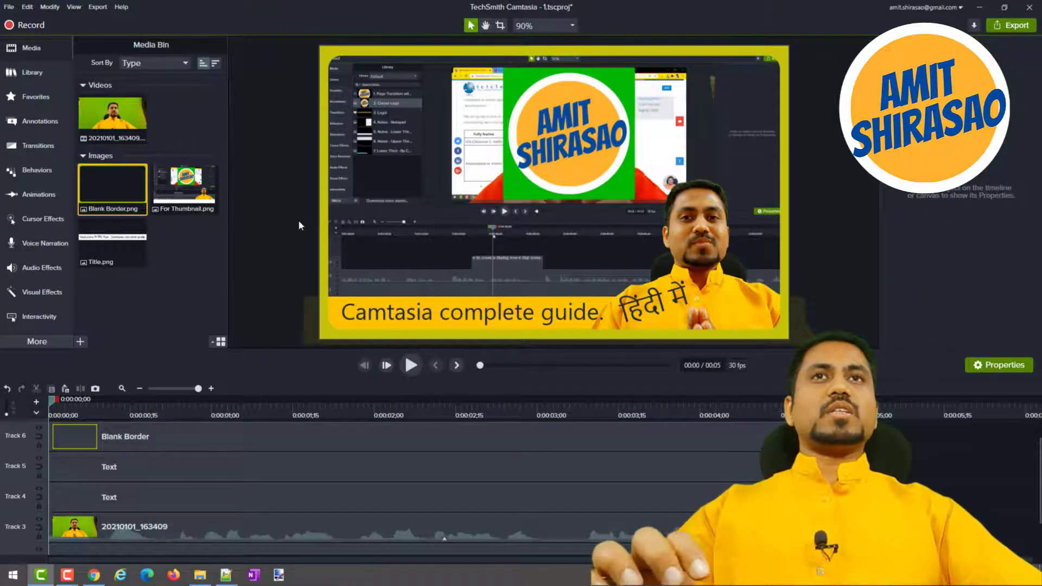
key("ctrl+s")
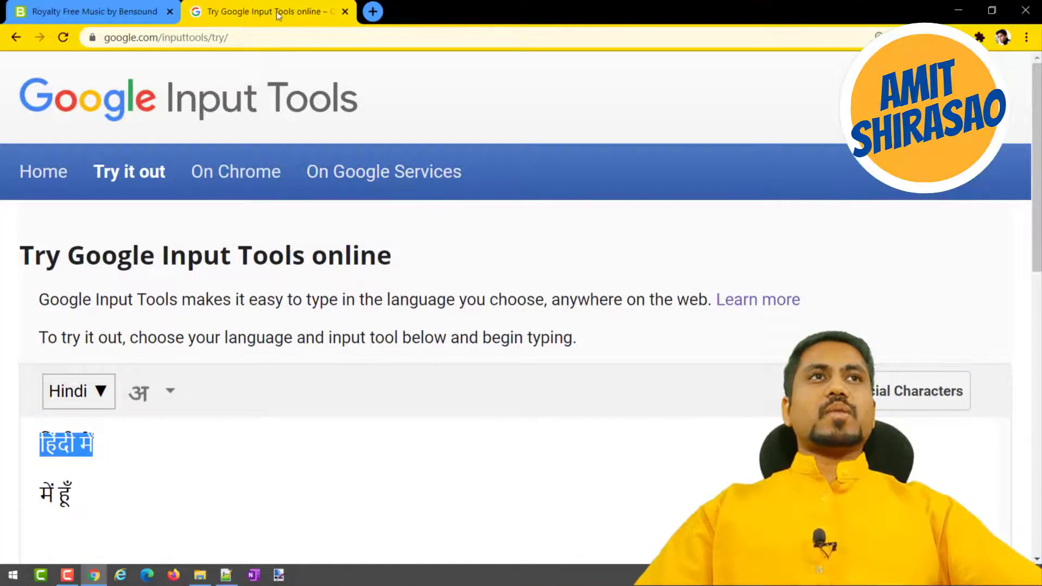
middle_click(276, 11)
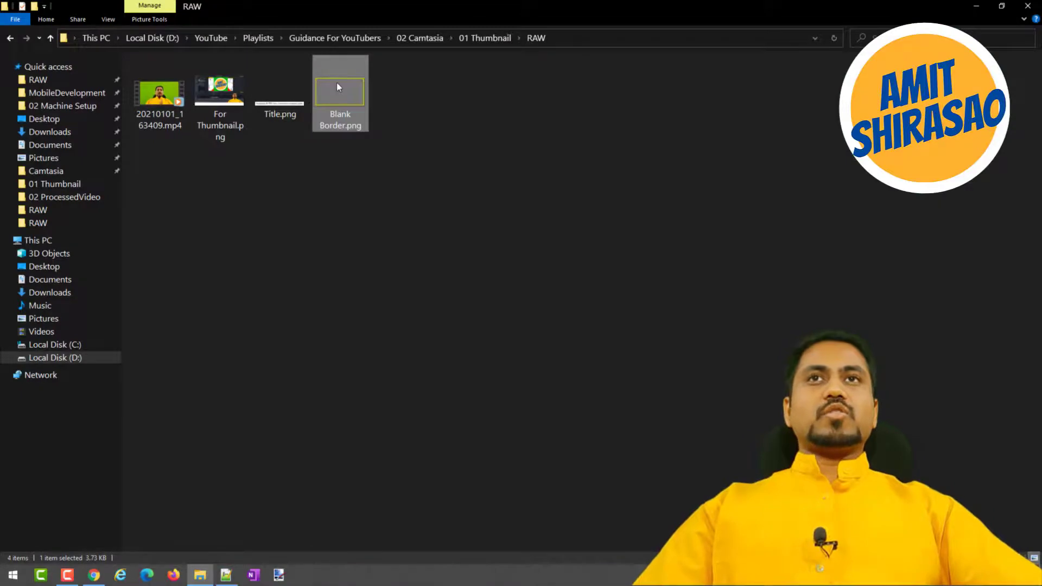
Set paint.net as the default app for .png files and open Blank Border.png from the RAW folder with it.
right_click(337, 83)
left_click(350, 91)
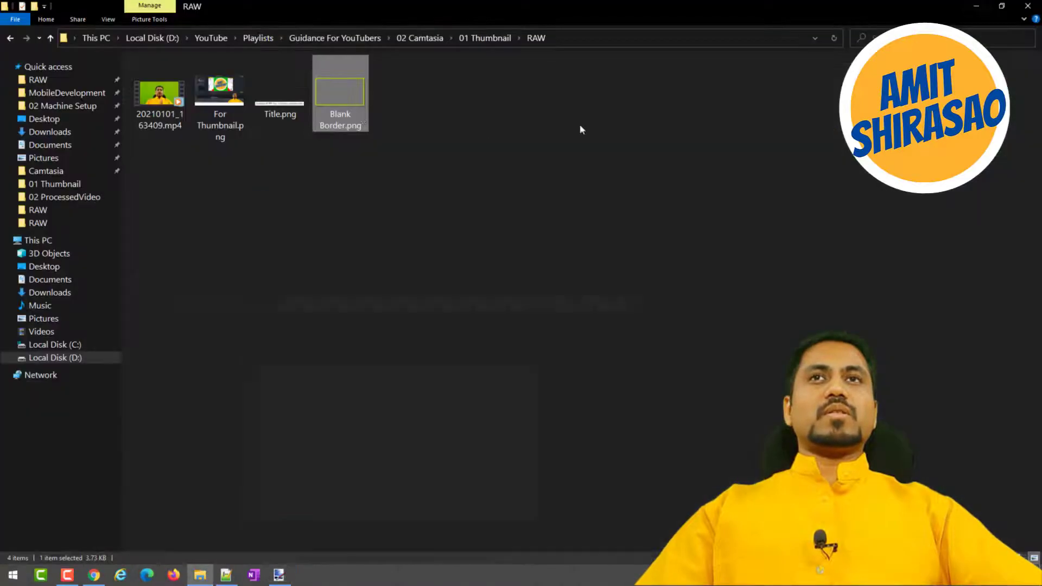
right_click(339, 107)
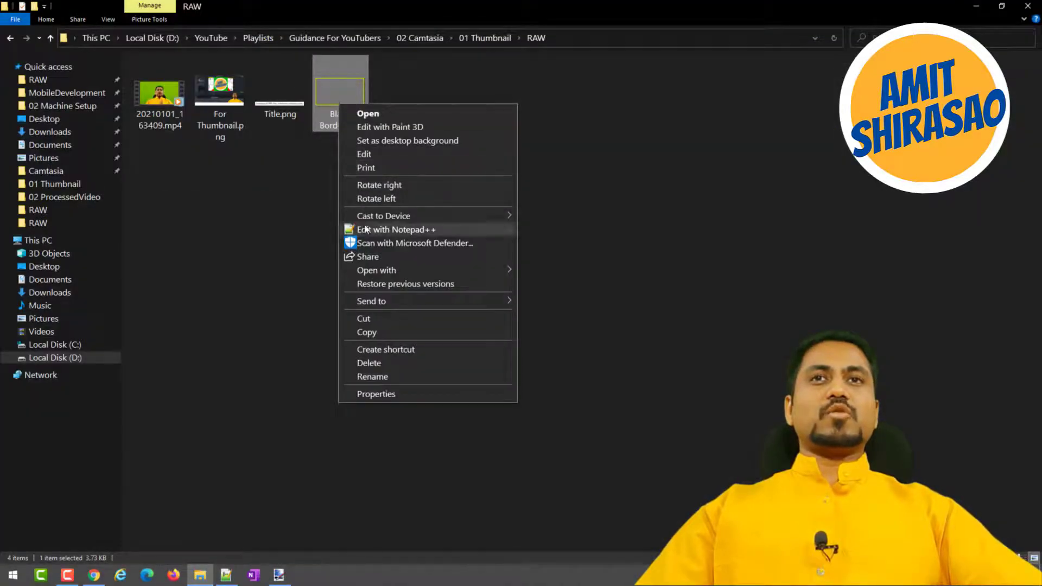
mouse_move(423, 268)
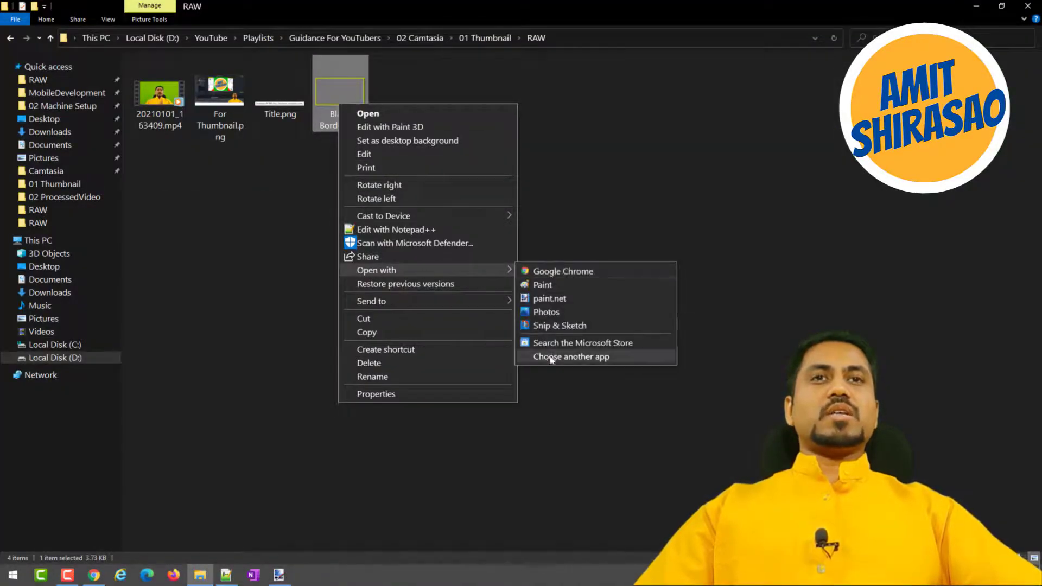
left_click(577, 358)
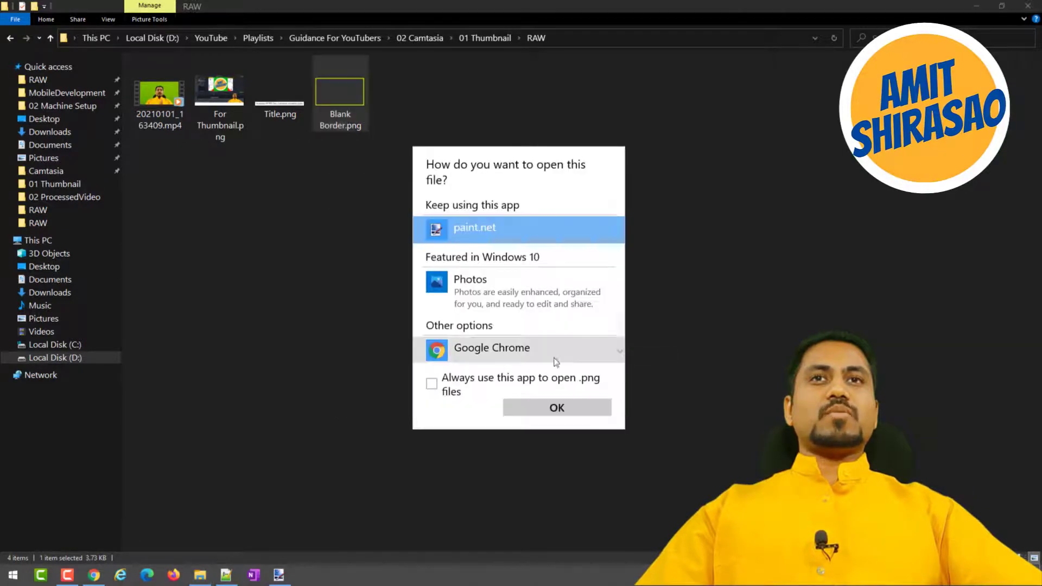
scroll(475, 344, "down", 3)
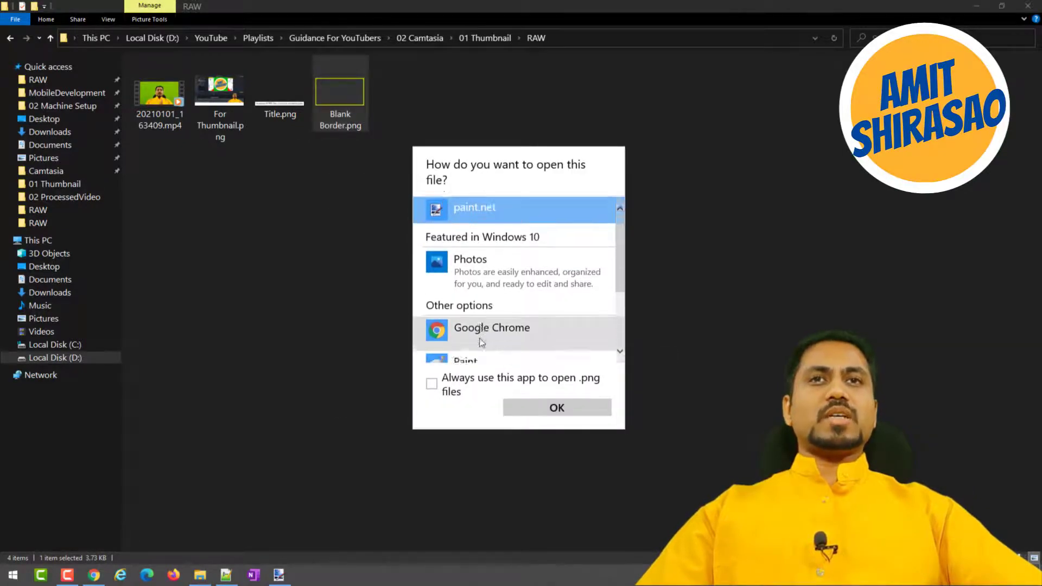
scroll(508, 296, "up", 3)
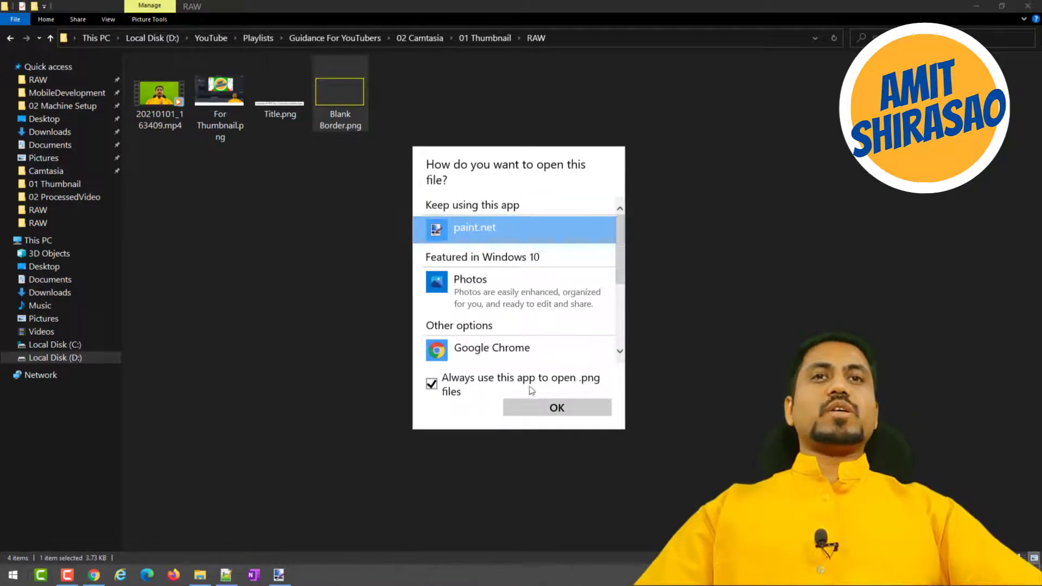
left_click(556, 408)
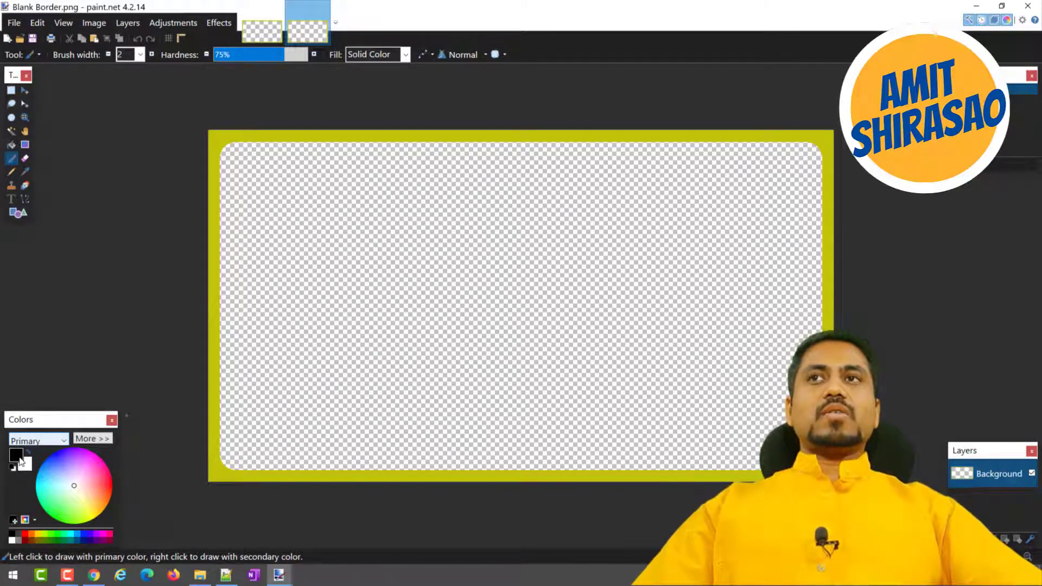
Fill the border frame of Blank Border.png with solid black, save the image and close paint.net.
left_click(10, 144)
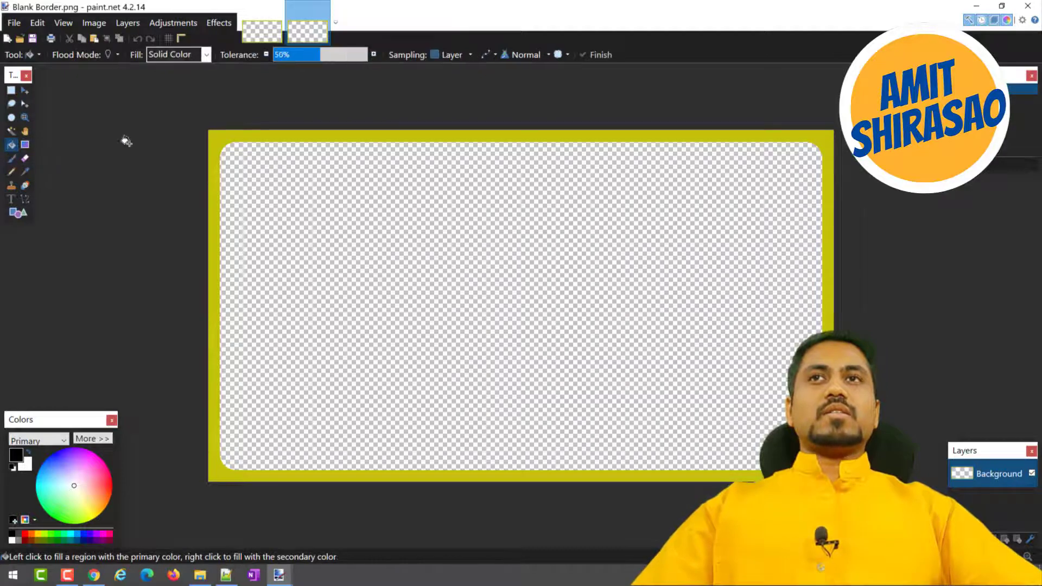
left_click(215, 135)
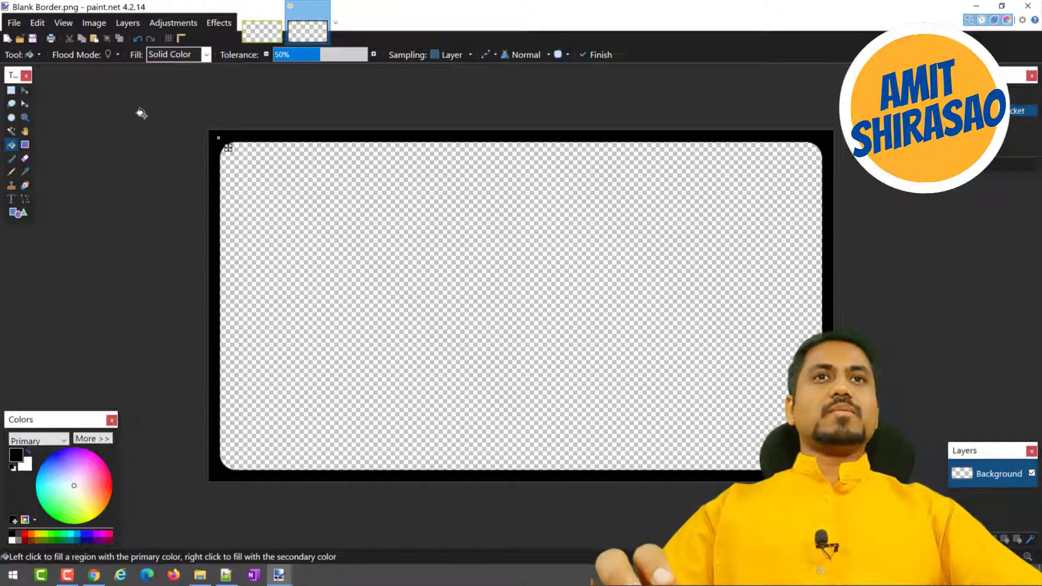
key("ctrl+s")
left_click(607, 375)
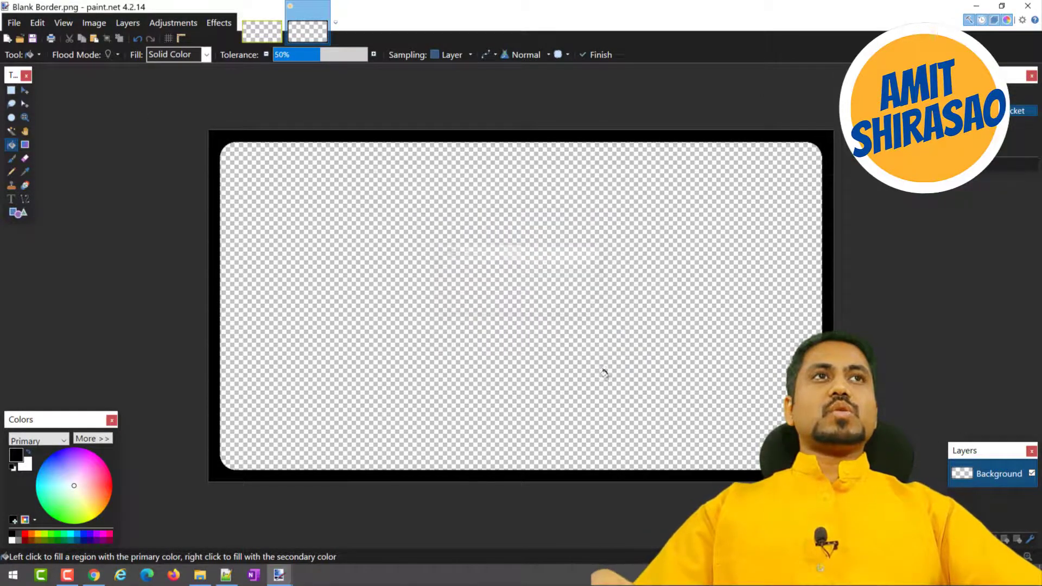
left_click(1034, 8)
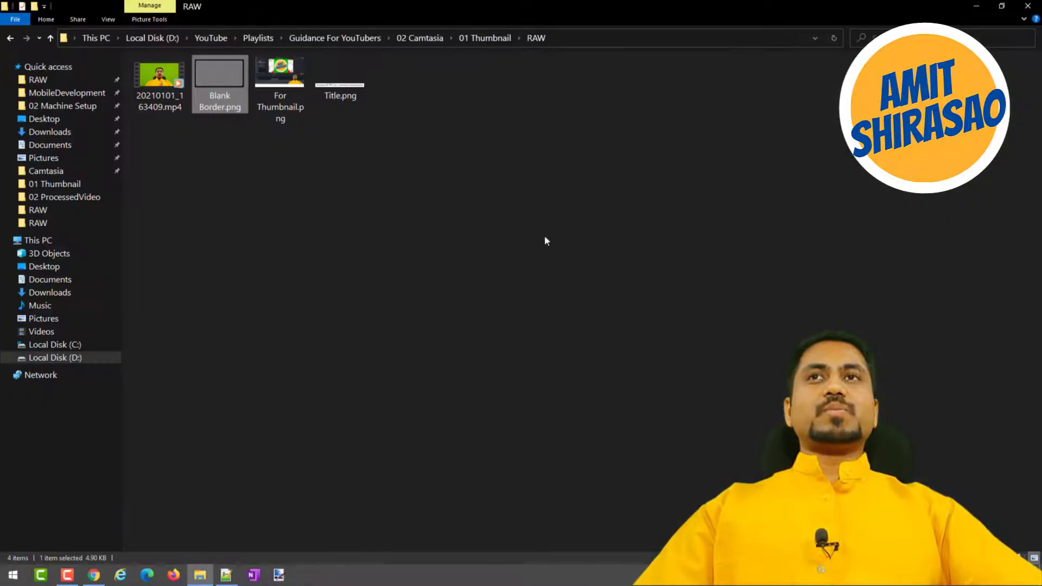
Open 1.tscproj from the 01 Thumbnail folder and bring its Camtasia window to the front.
left_click(489, 37)
left_click(223, 90)
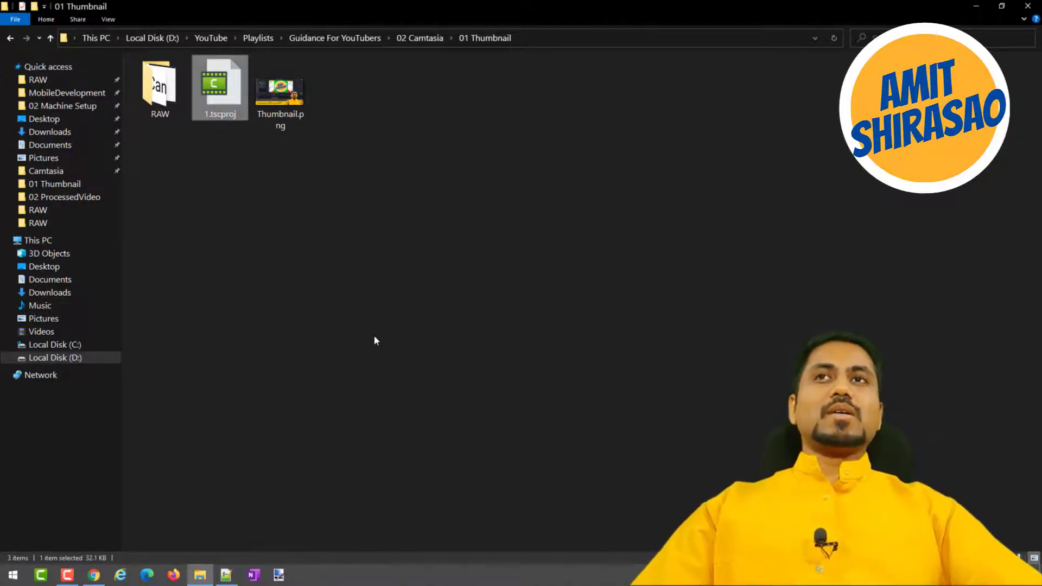
key("alt+Tab")
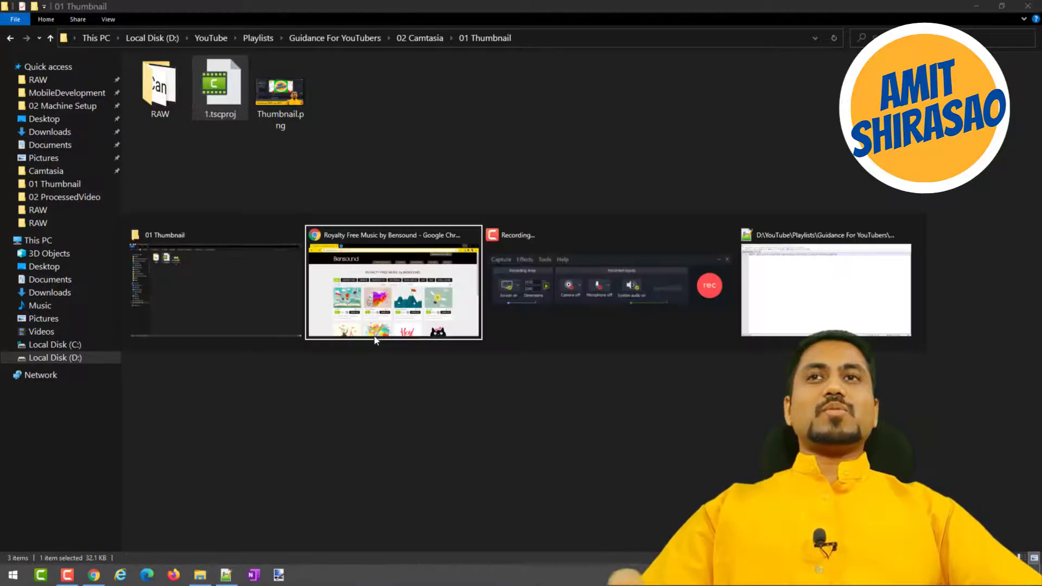
key("alt+shift+Tab")
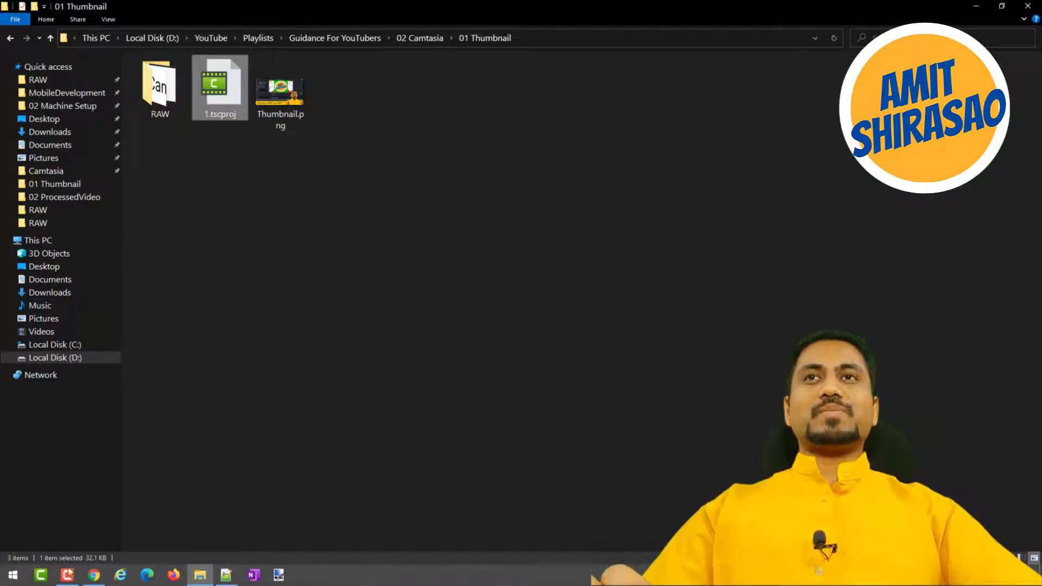
left_click(64, 573)
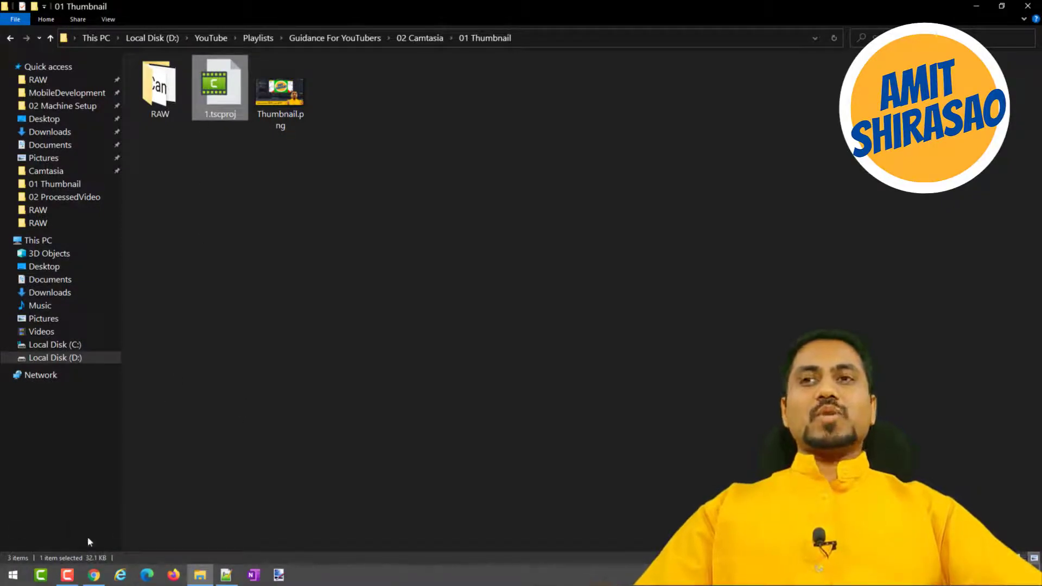
left_click(67, 575)
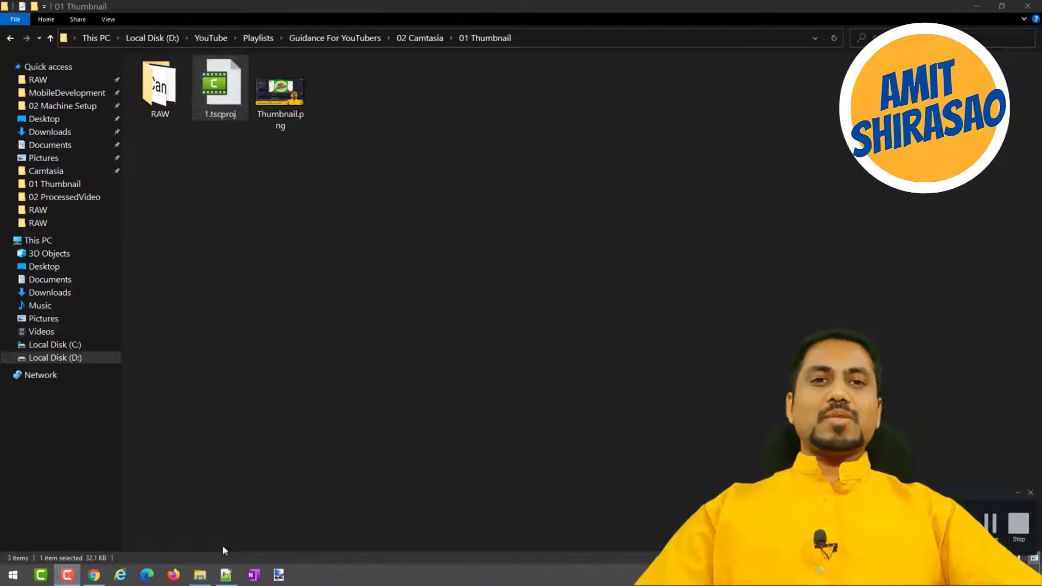
left_click(348, 308)
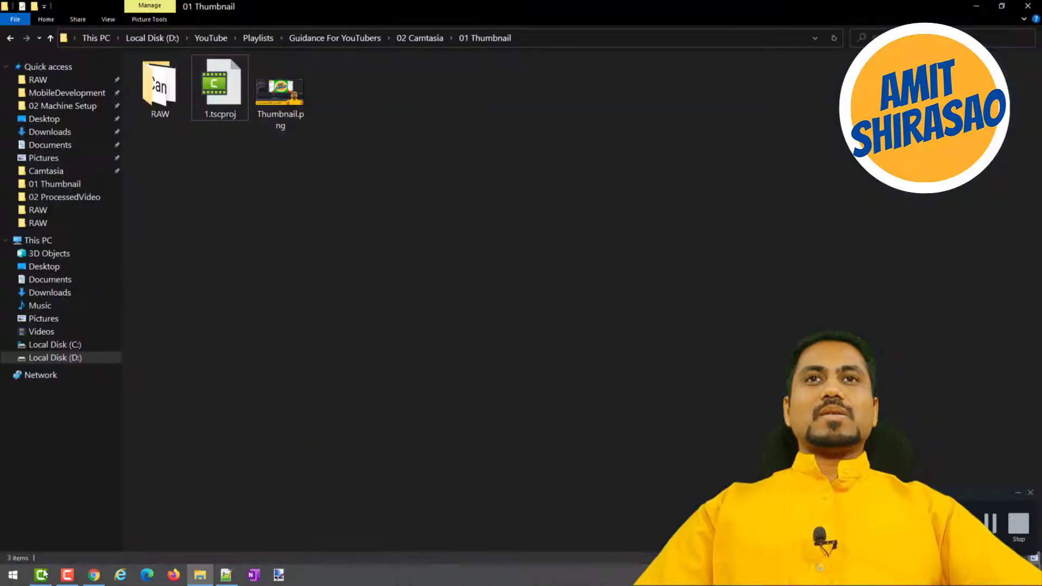
left_click(41, 575)
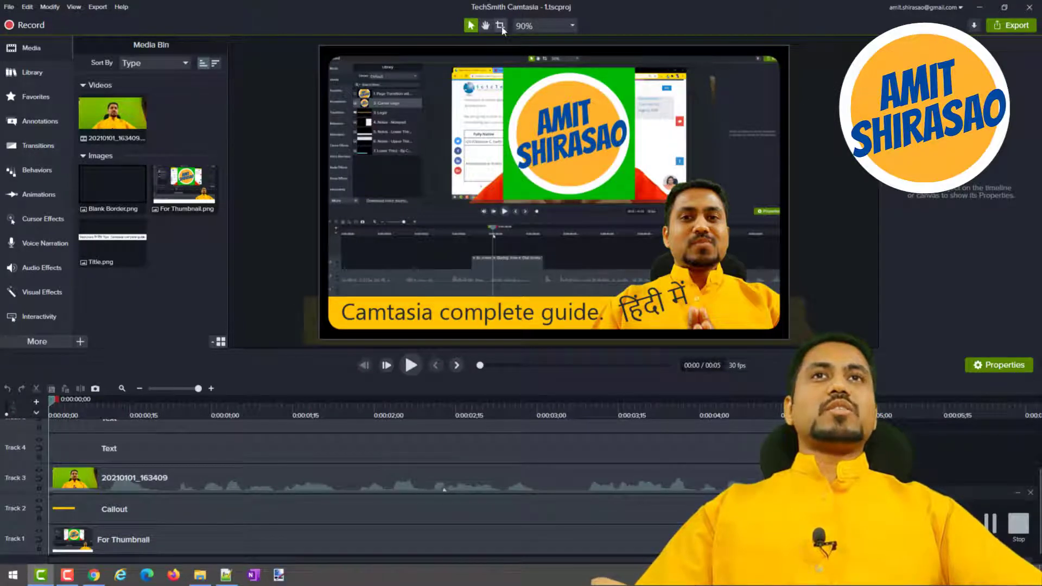
Detach the canvas, show it full screen and snip the rectangular area of the whole thumbnail including its black border.
left_click(553, 25)
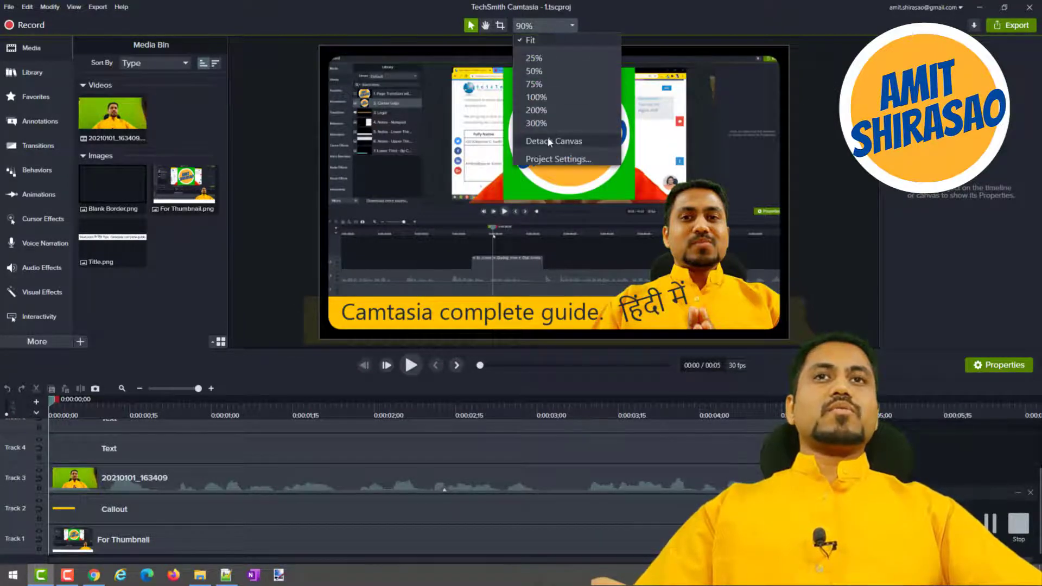
left_click(818, 145)
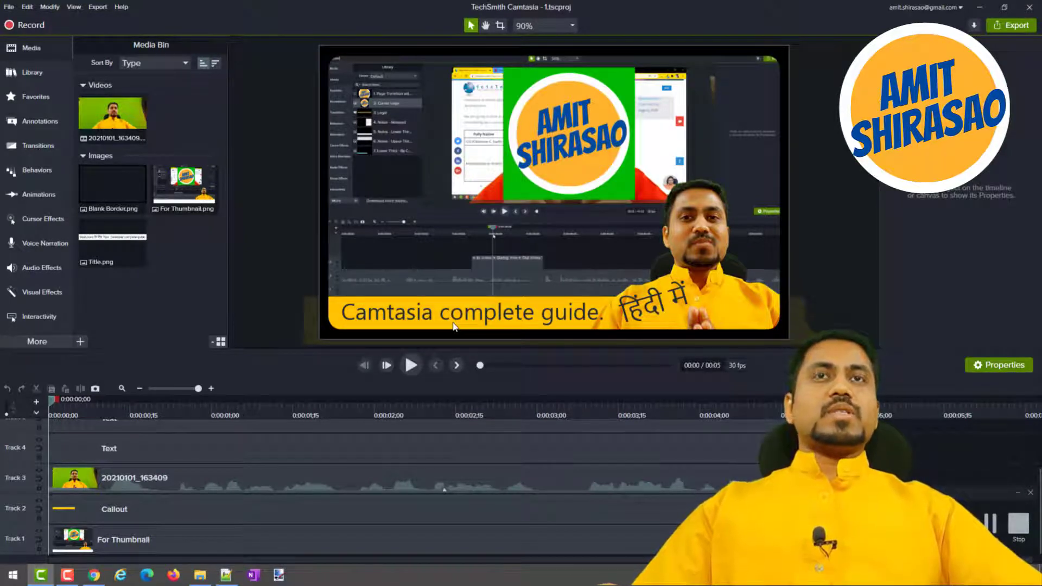
left_click(568, 27)
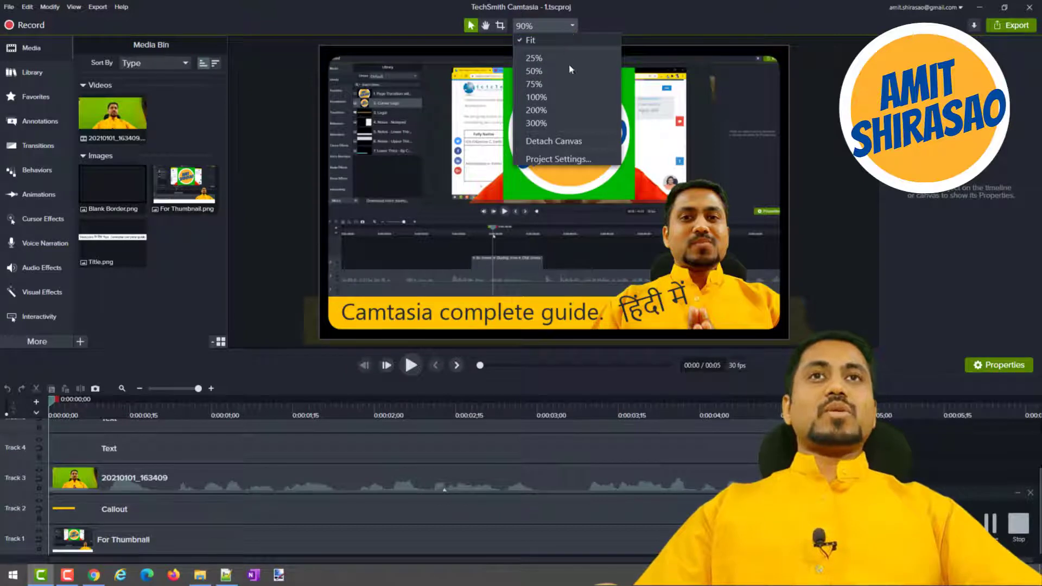
left_click(570, 141)
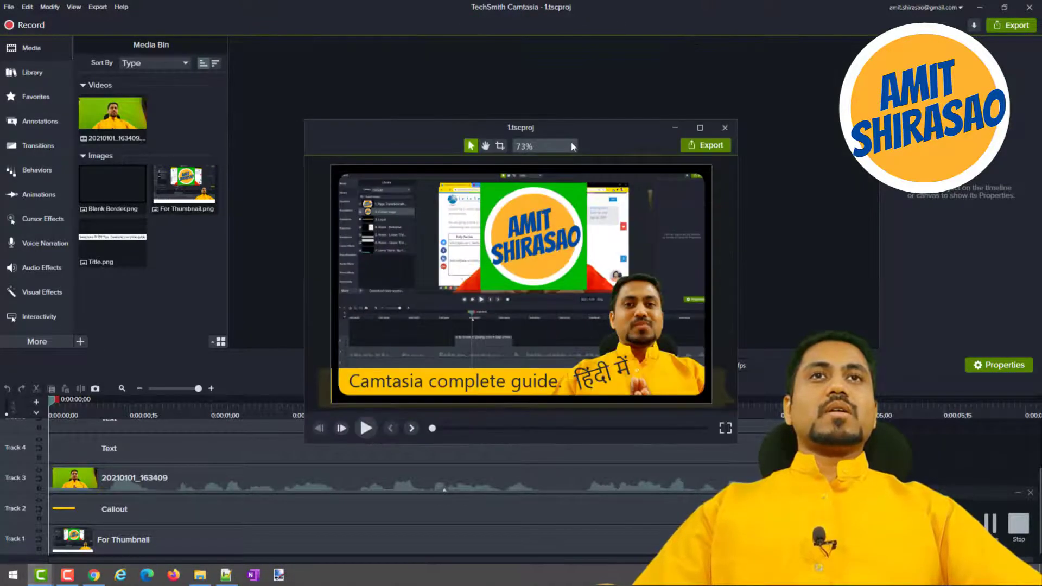
left_click(724, 428)
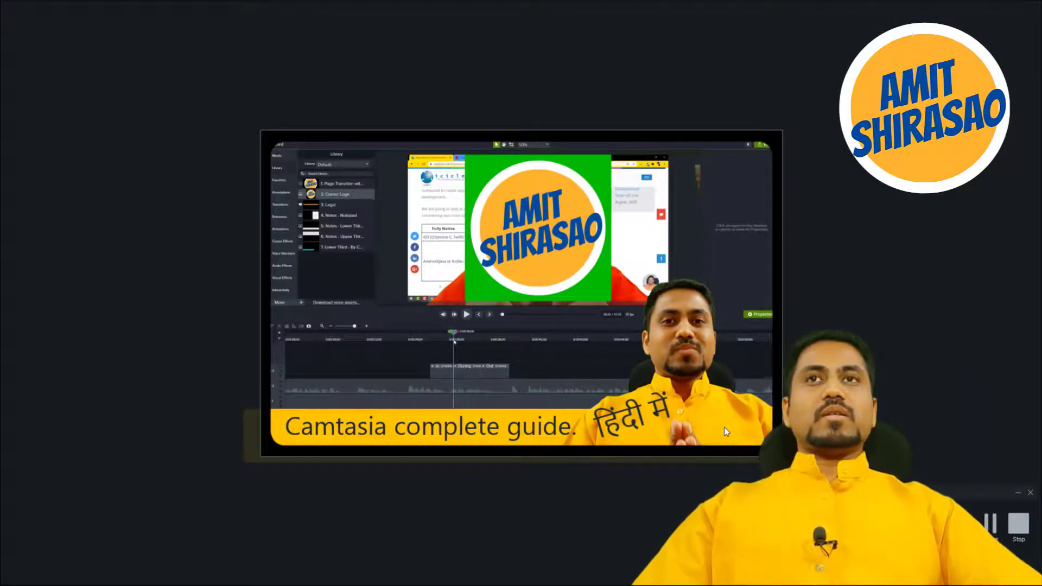
key("super+shift+s")
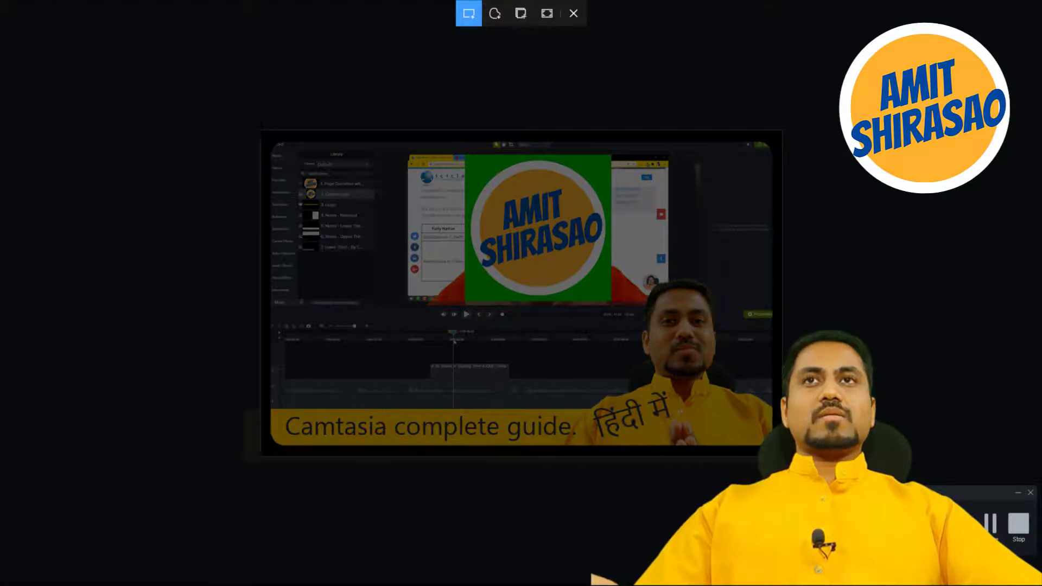
left_click_drag(261, 131, 782, 457)
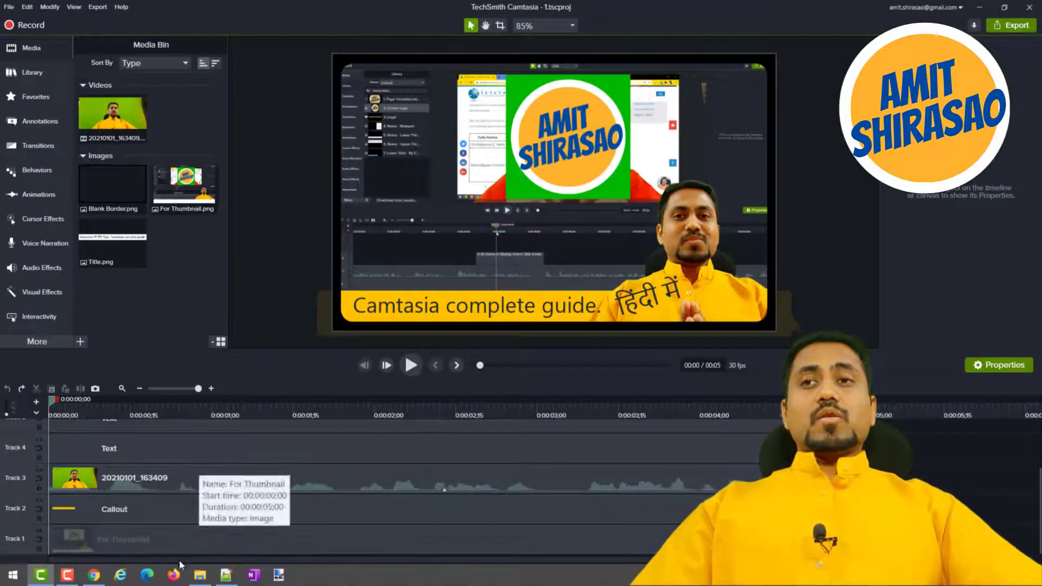
Switch to File Explorer and open Thumbnail.png from the 01 Thumbnail folder in paint.net.
left_click(200, 574)
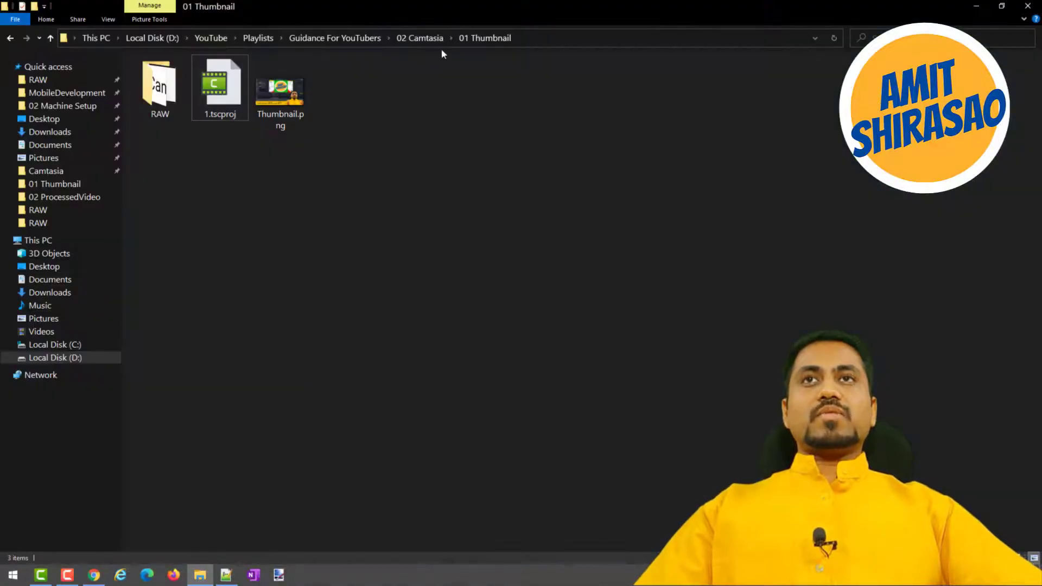
left_click(420, 38)
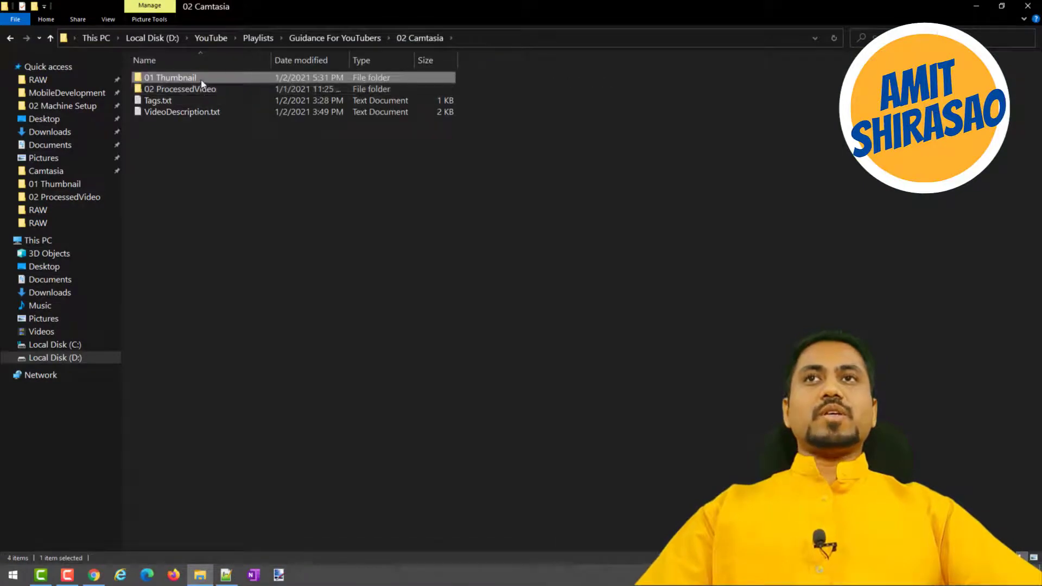
double_click(202, 83)
left_click(280, 104)
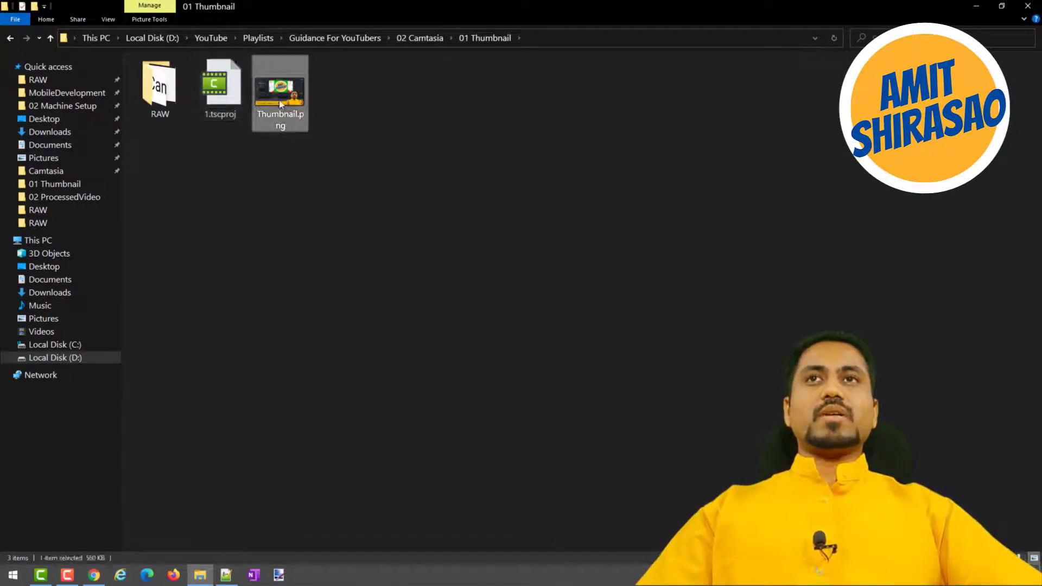
right_click(281, 104)
left_click(323, 106)
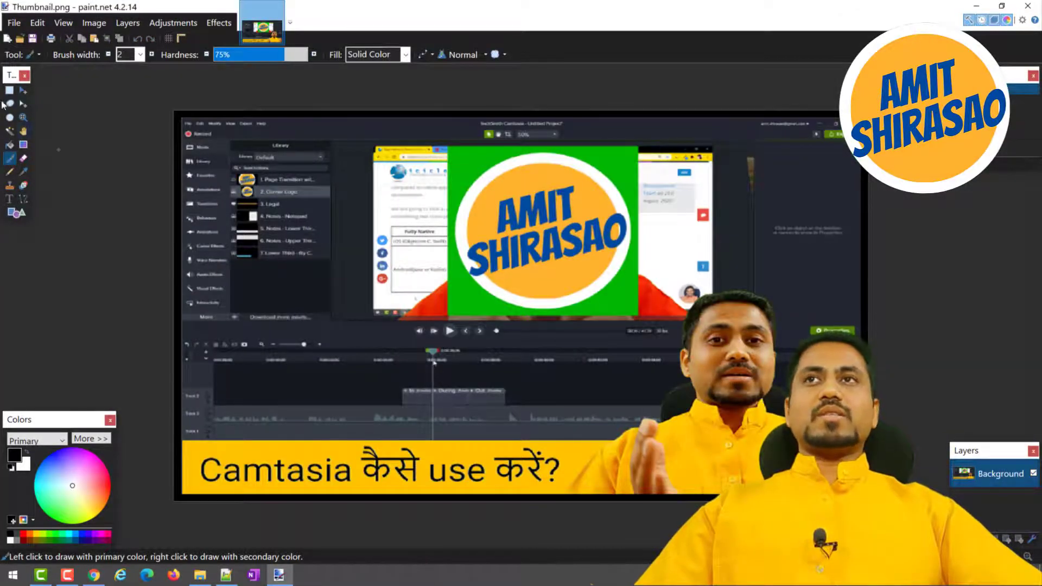
left_click(38, 24)
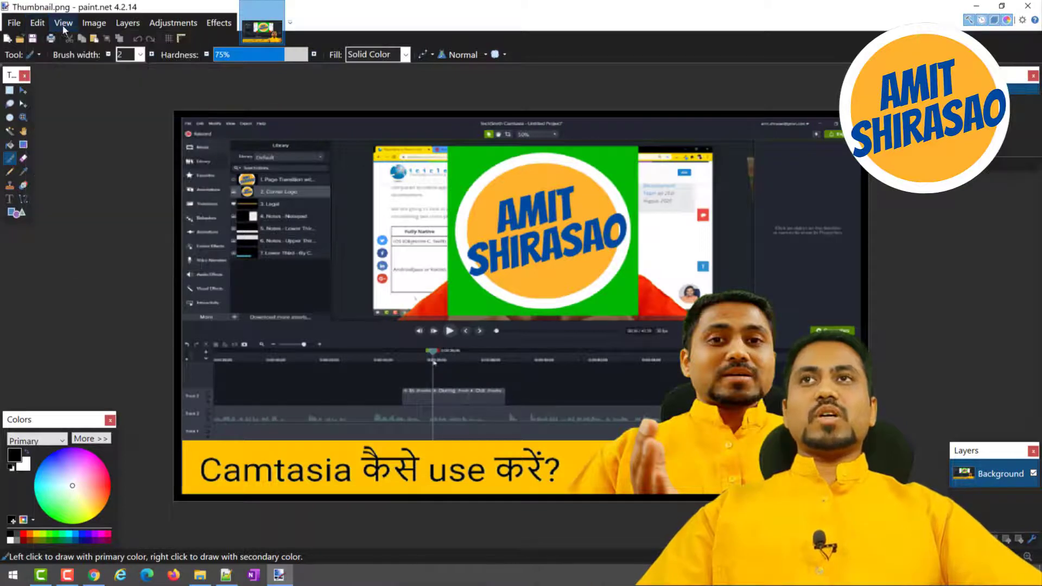
left_click(63, 23)
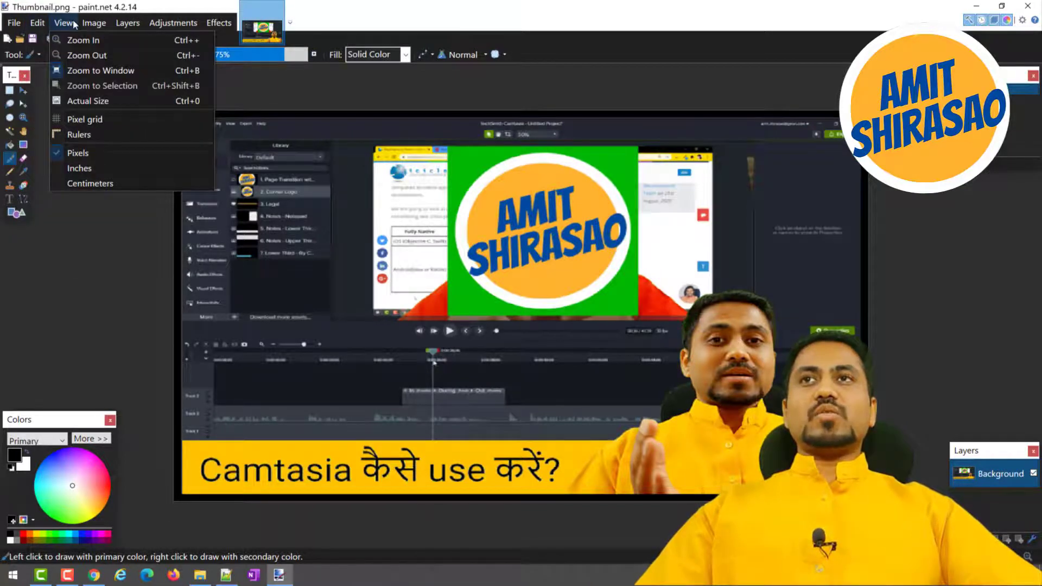
Reduce the canvas size of Thumbnail.png to 50 percent, anchored at the top left.
left_click(72, 20)
left_click(93, 22)
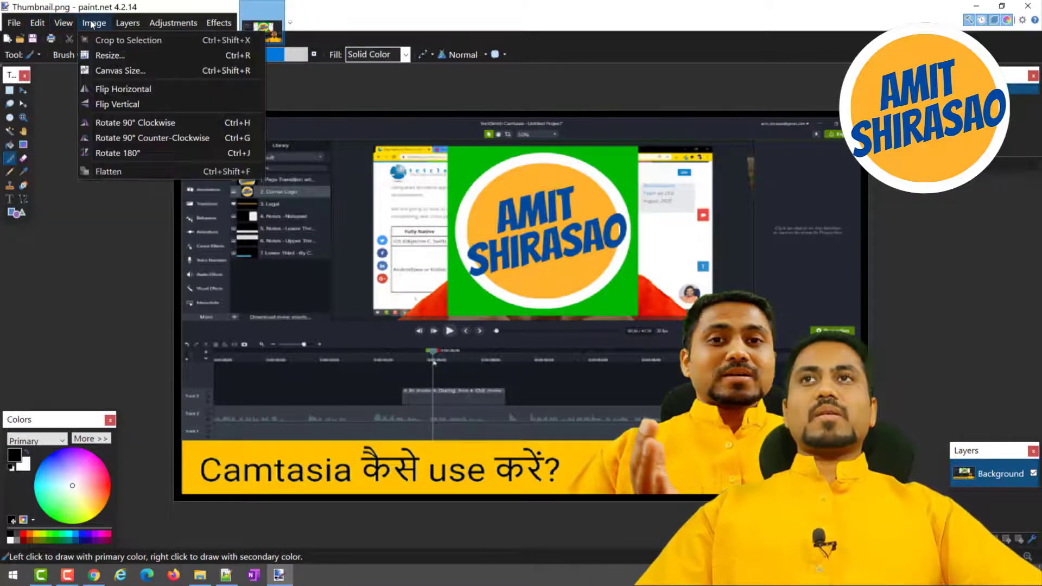
left_click(115, 69)
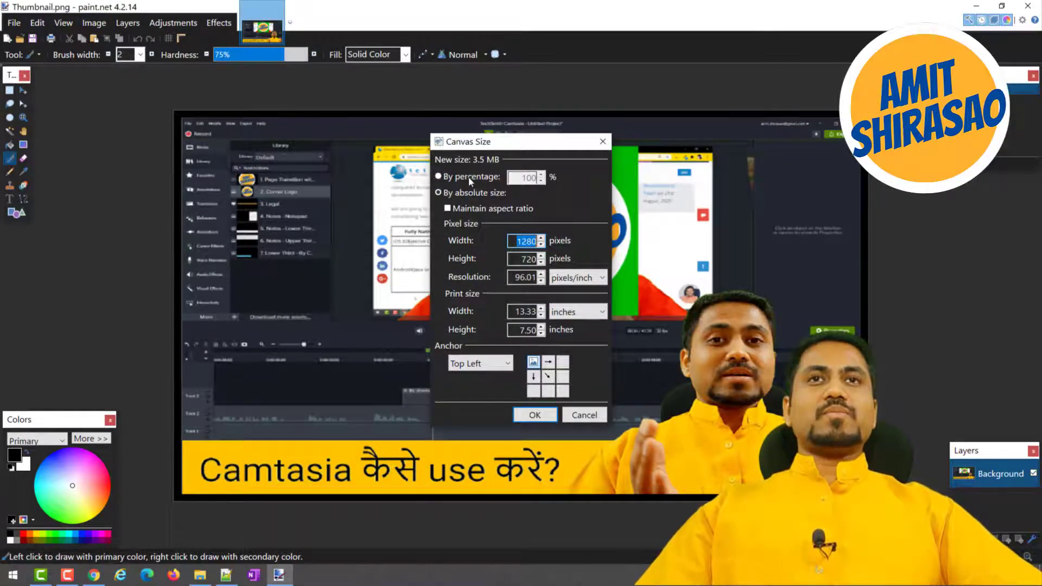
left_click(437, 177)
left_click(541, 181)
left_click(541, 181)
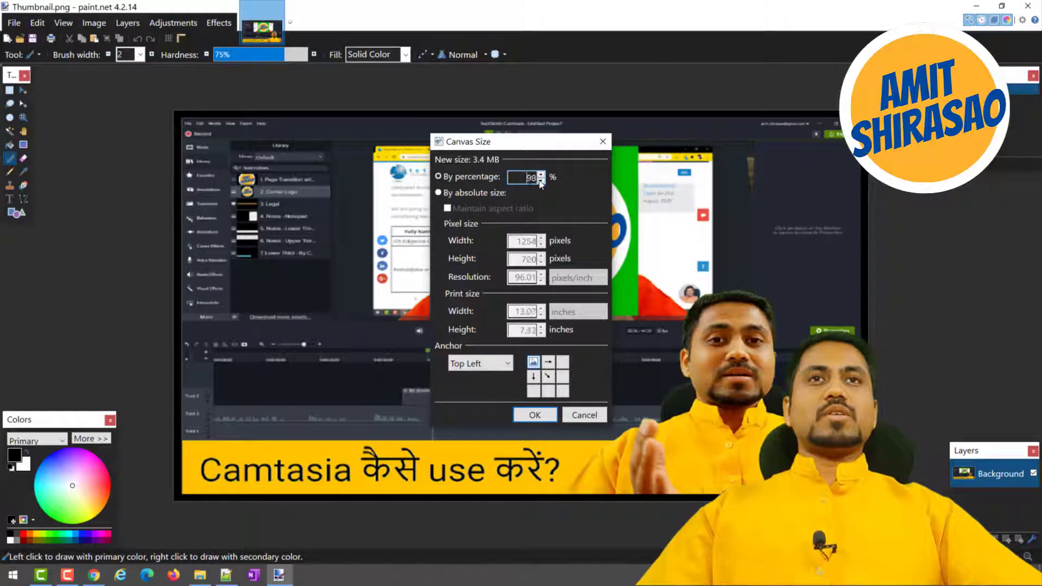
type("50")
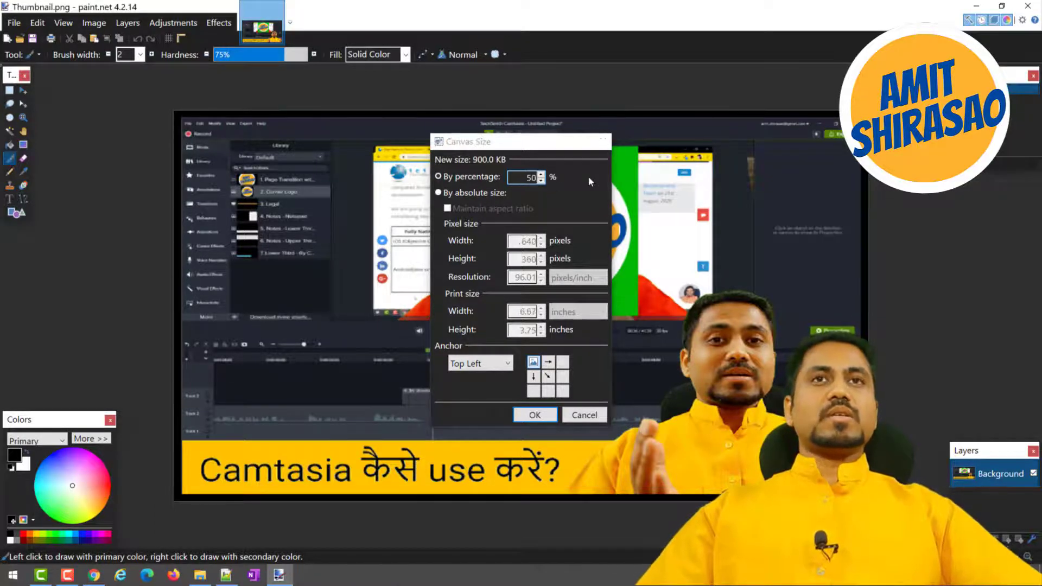
key("Return")
Paste the snipped thumbnail with the canvas expanded to fit, then save Thumbnail.png and close paint.net.
key("ctrl+v")
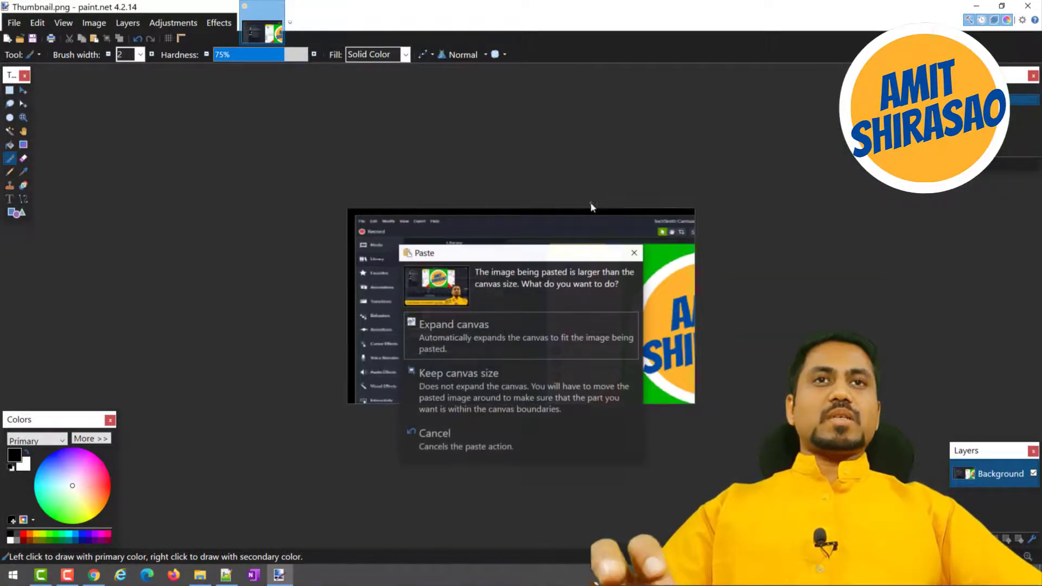
left_click(433, 331)
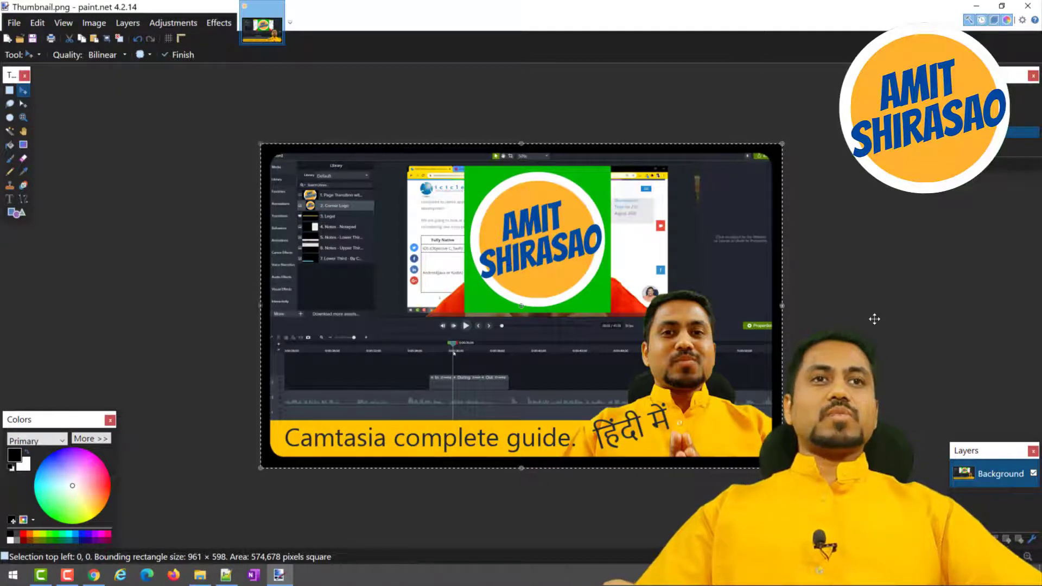
key("ctrl+s")
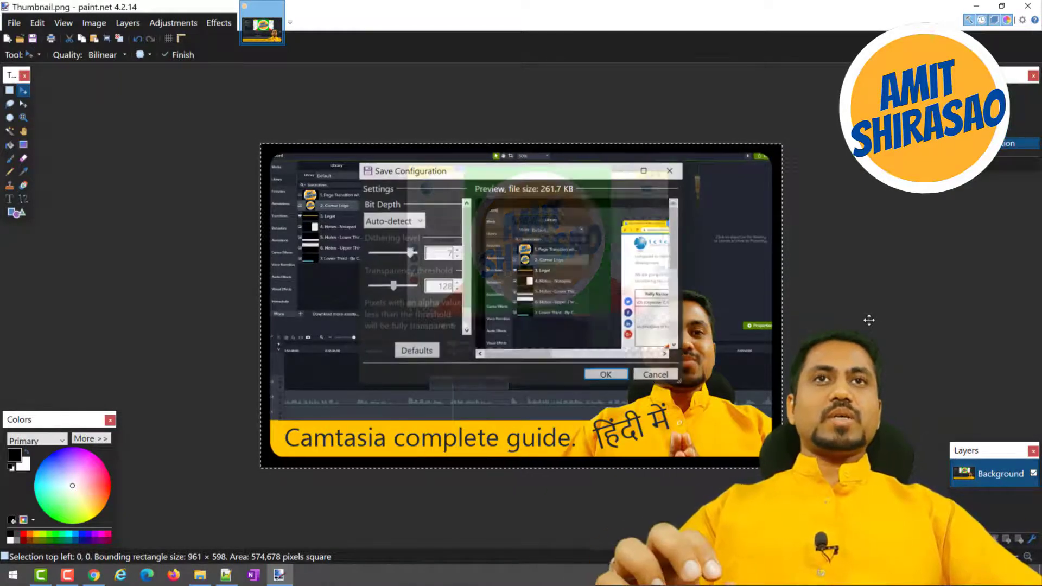
left_click(607, 374)
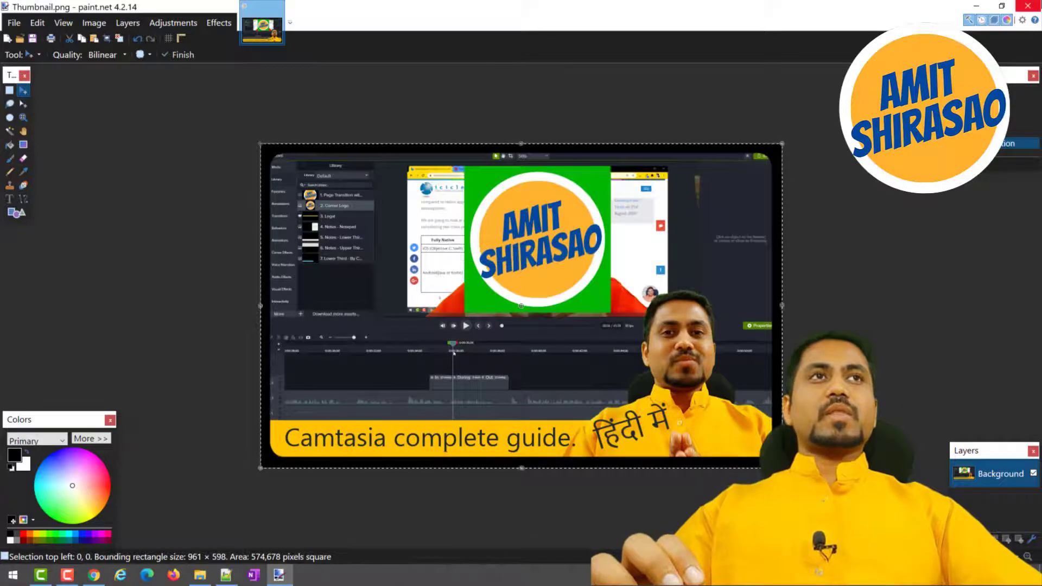
left_click(1028, 6)
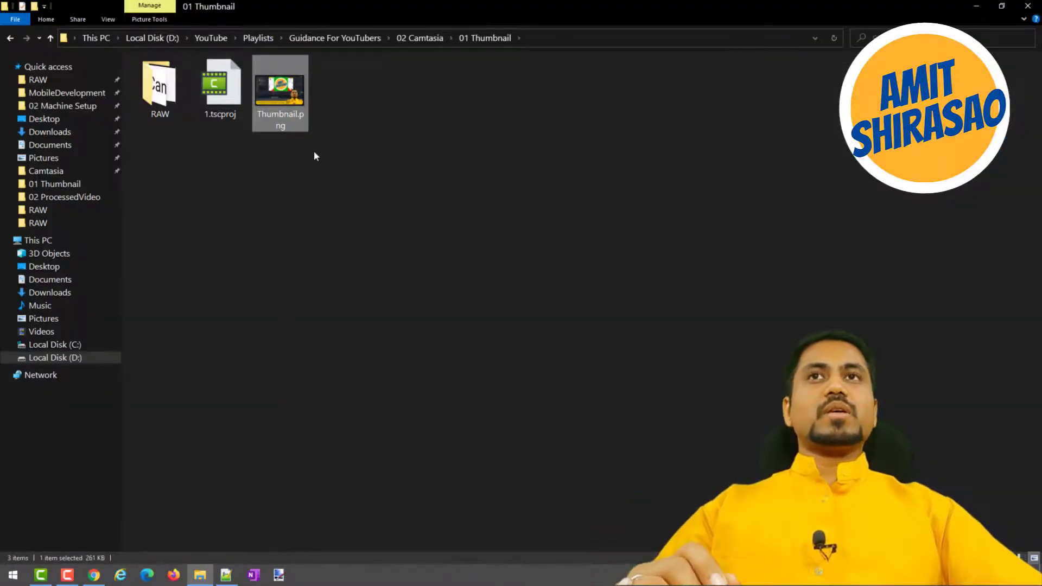
mouse_move(304, 114)
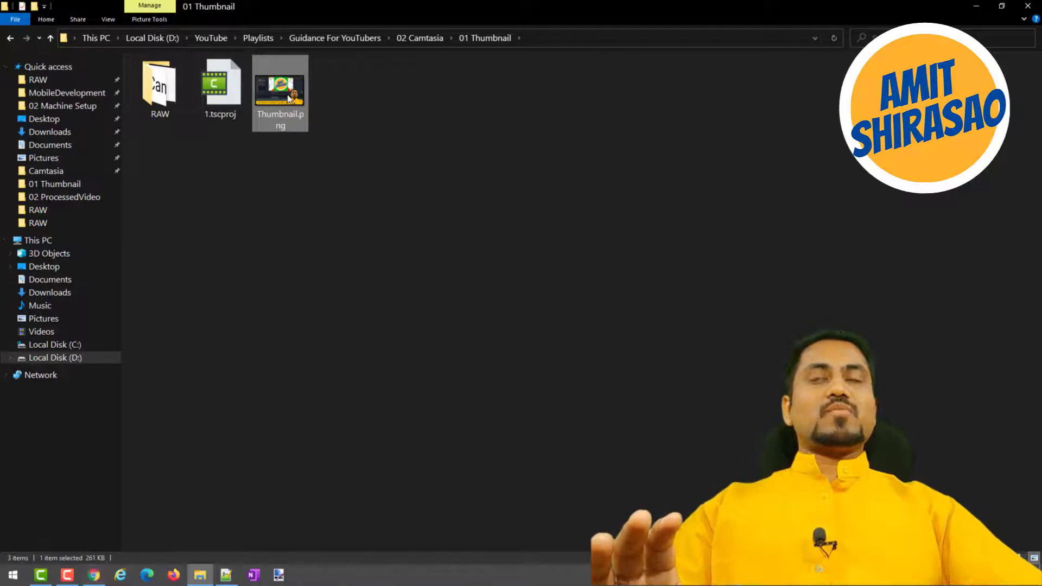
mouse_move(289, 98)
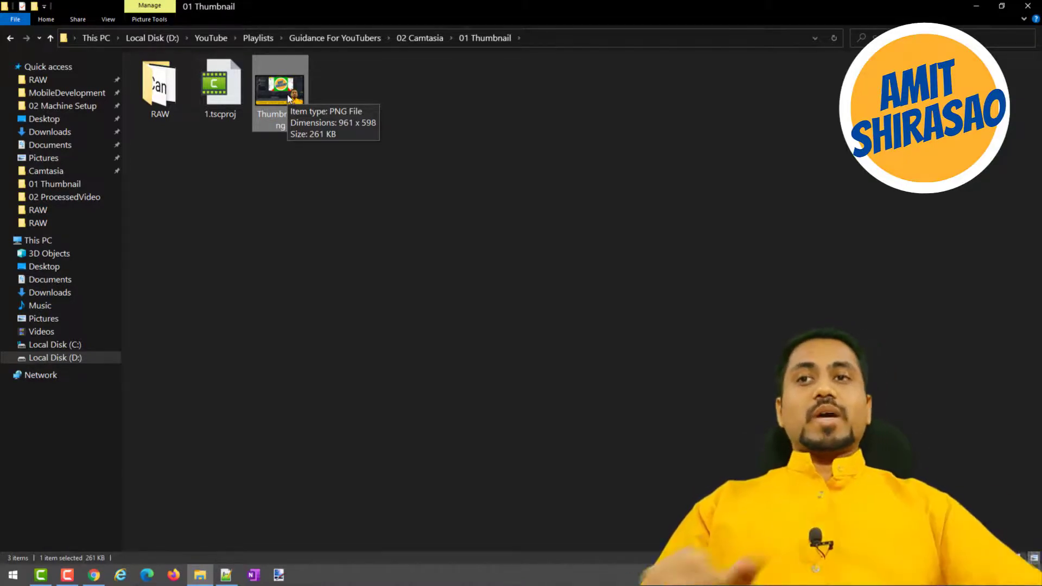
Switch to the Bensound page in Chrome, preview the Creative Minds track and examine the attribution terms of its free license.
left_click(94, 575)
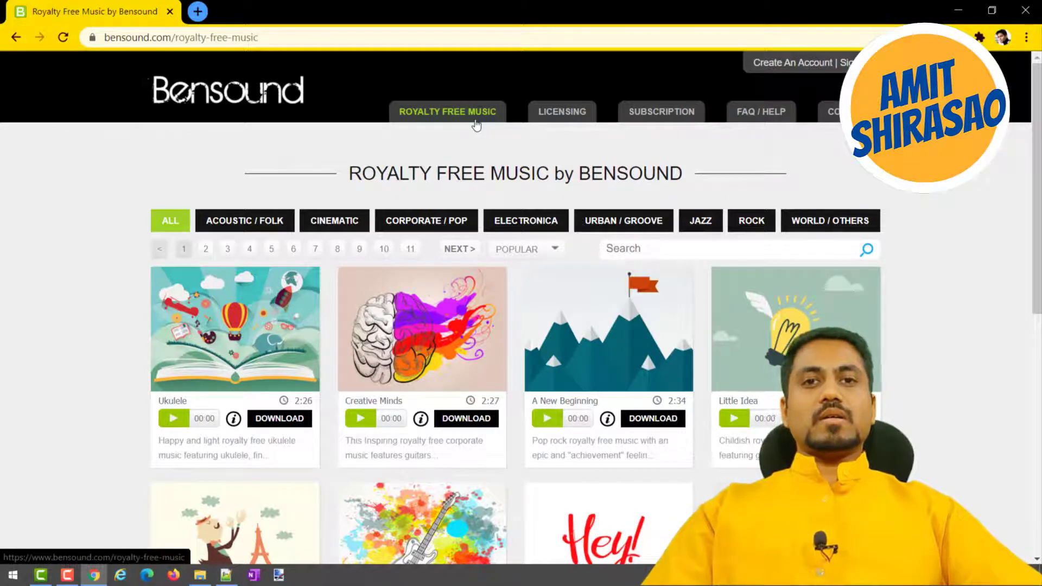
left_click(356, 423)
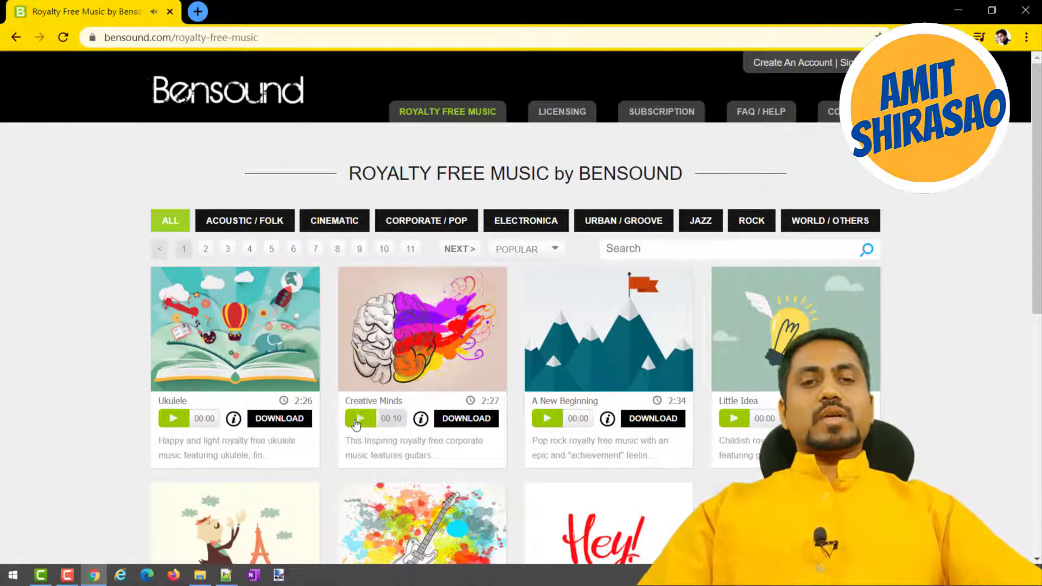
left_click(456, 419)
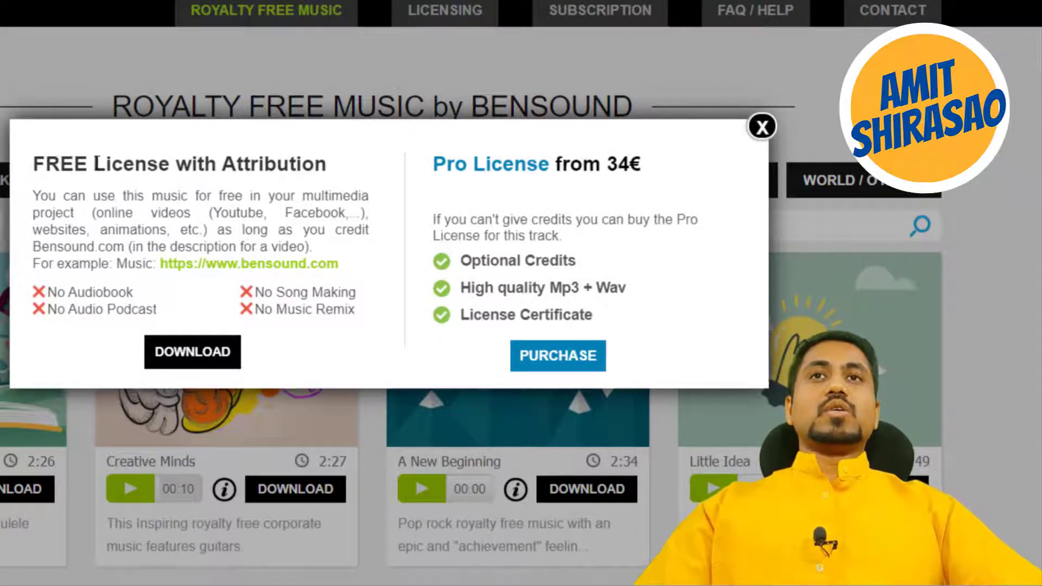
left_click_drag(35, 163, 358, 151)
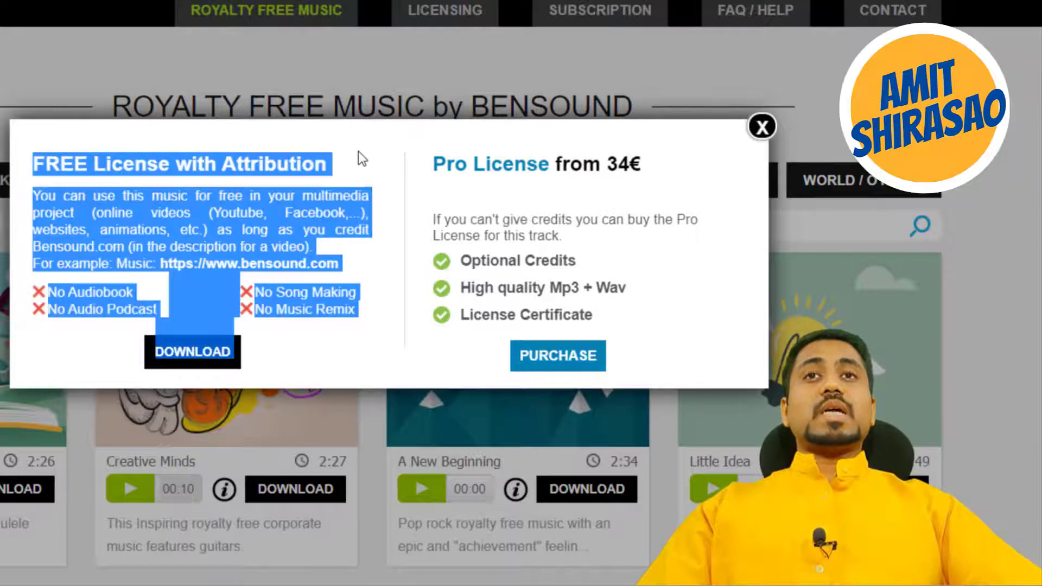
left_click(354, 175)
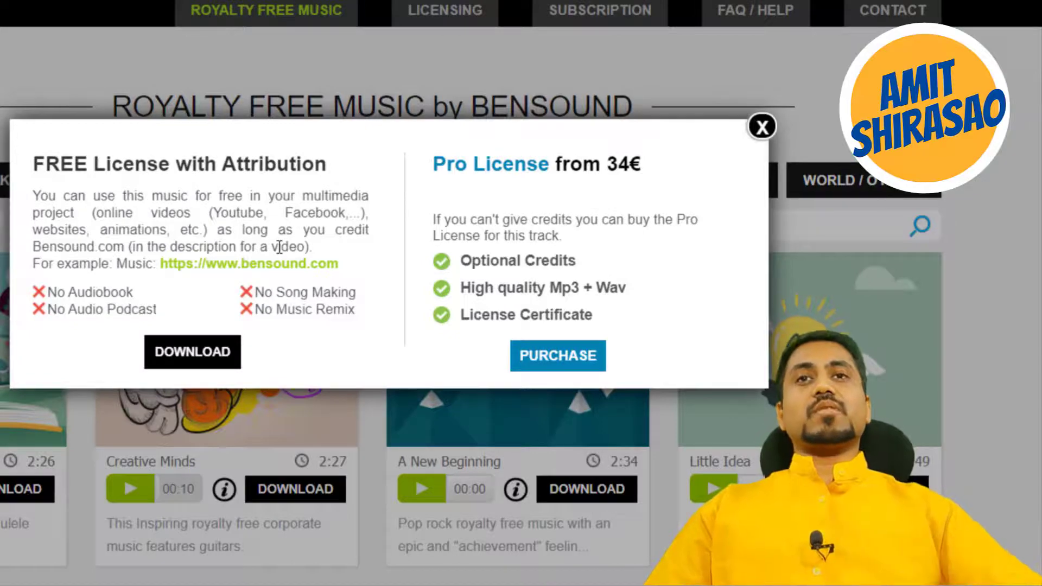
left_click_drag(117, 264, 342, 264)
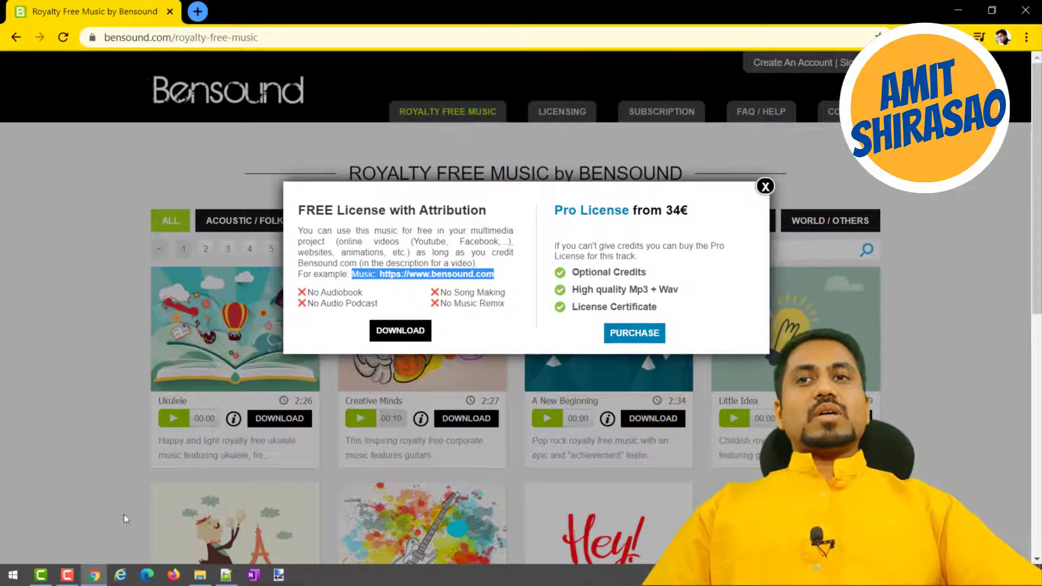
Switch to VideoDescription.txt in Notepad++ and highlight the Background Music credit with the Bensound link.
left_click(226, 575)
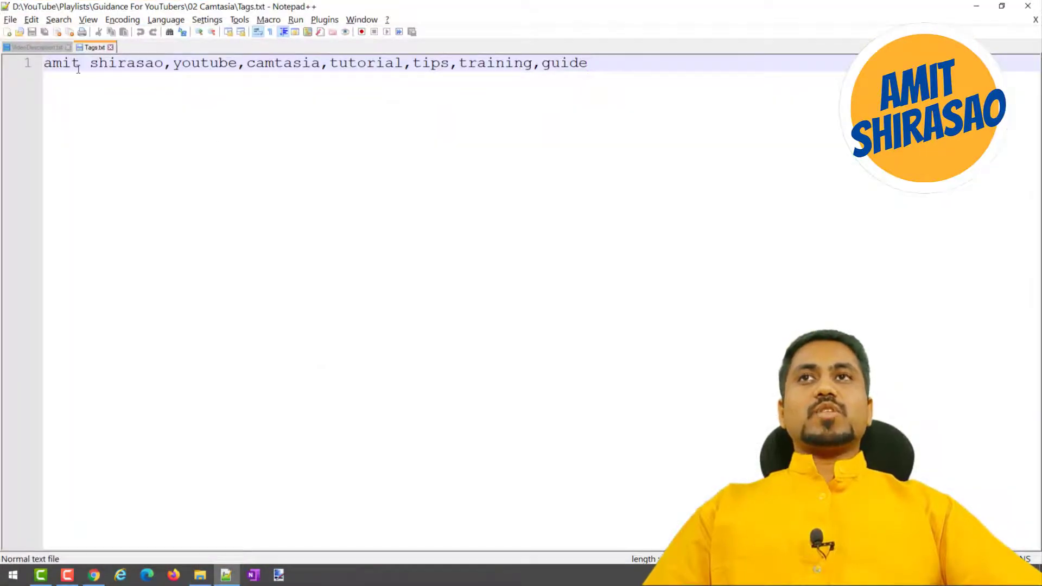
left_click(41, 49)
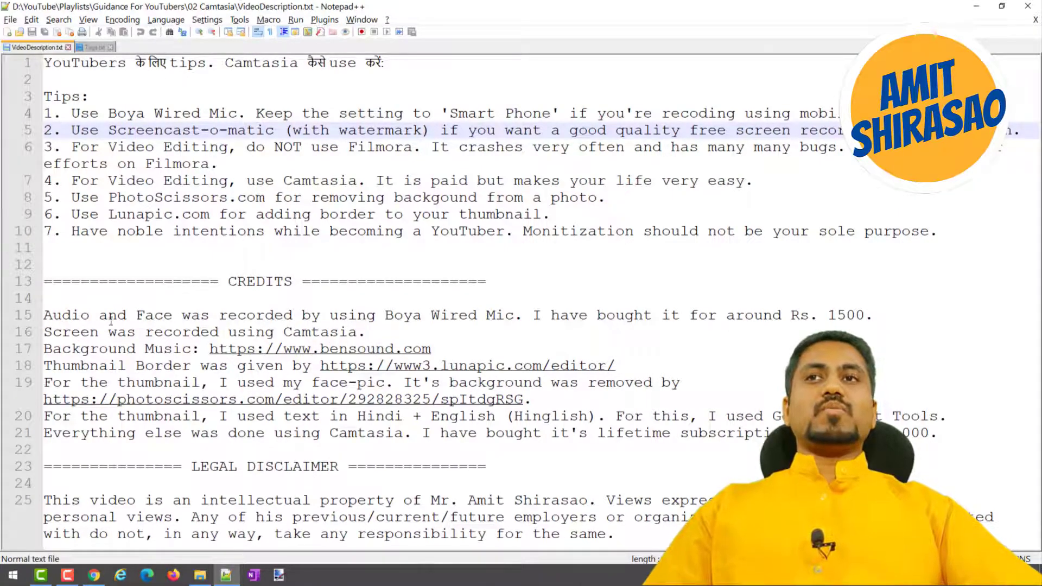
left_click_drag(119, 350, 425, 348)
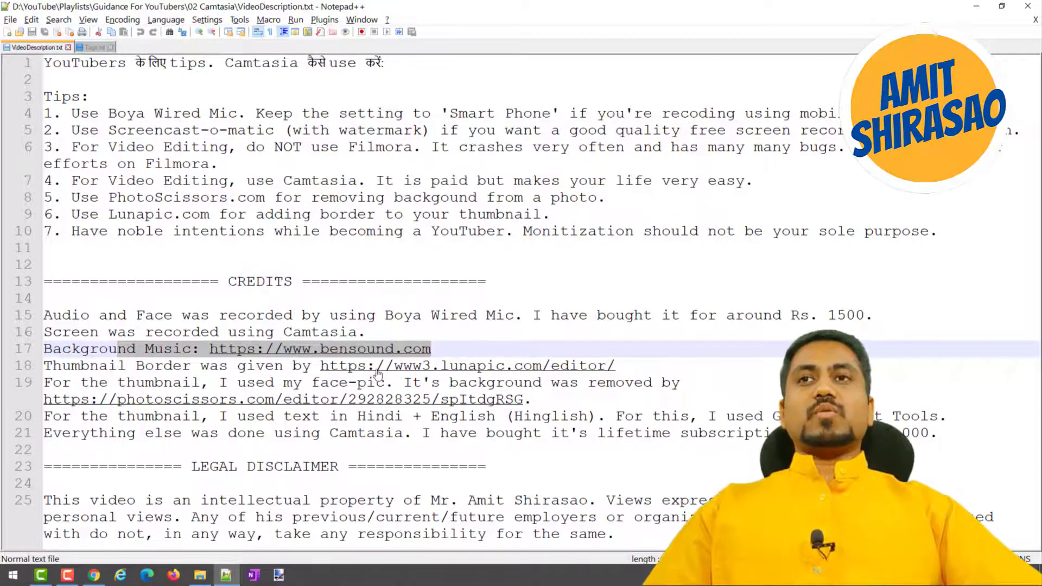
Reword the end of the Thumbnail Border credit as "edited using Paint .NET. I bought it for a little more than Rs. 300.".
left_click(46, 366)
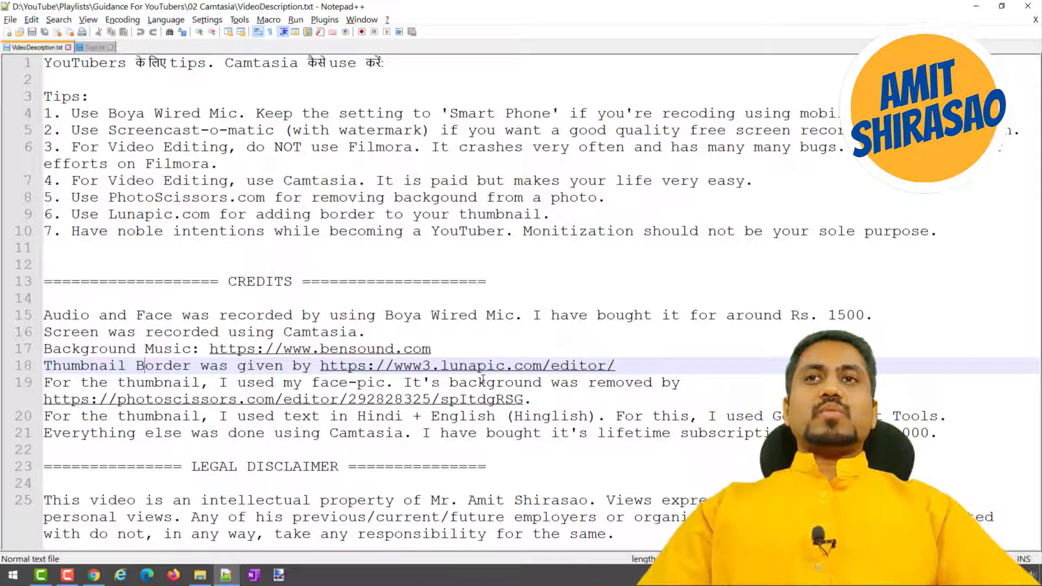
key("shift+End")
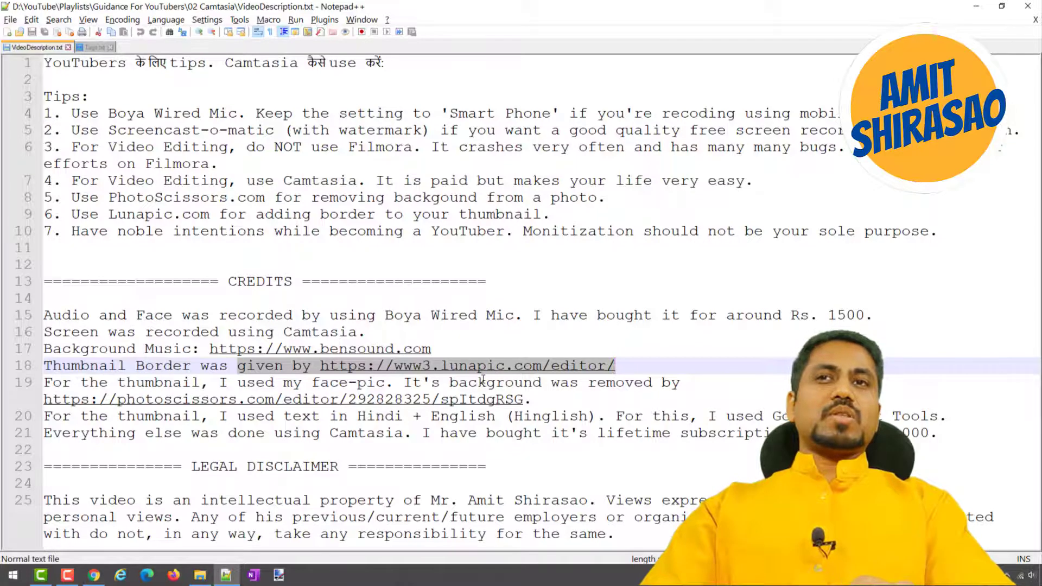
type("edited using ")
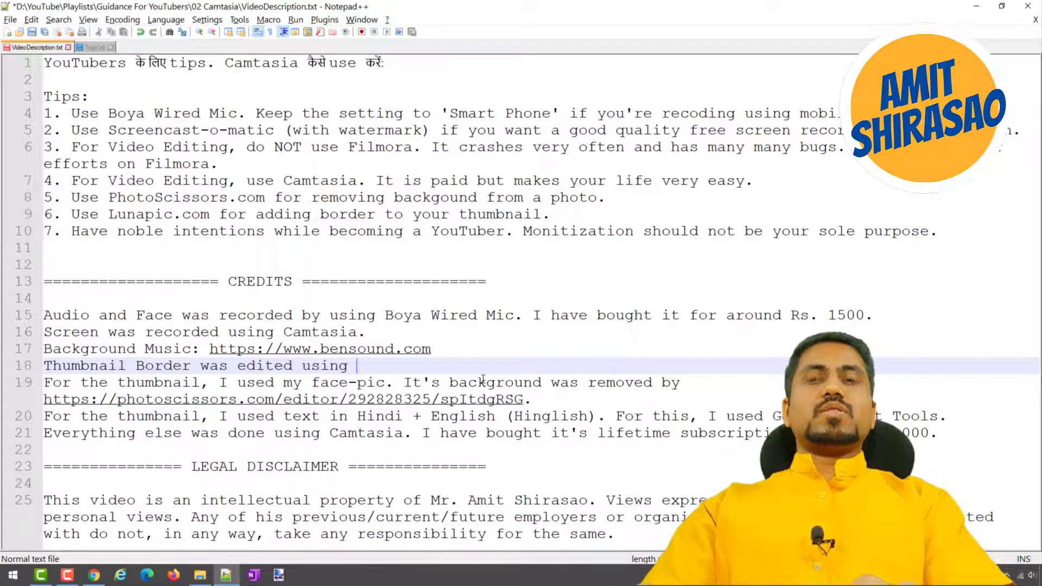
type("Pain")
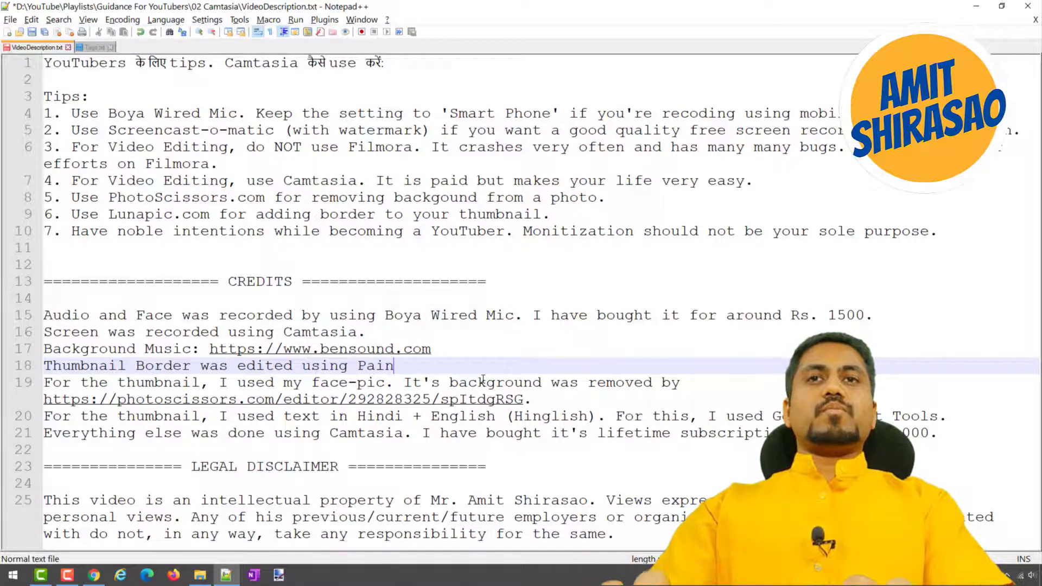
type("t .NET. I")
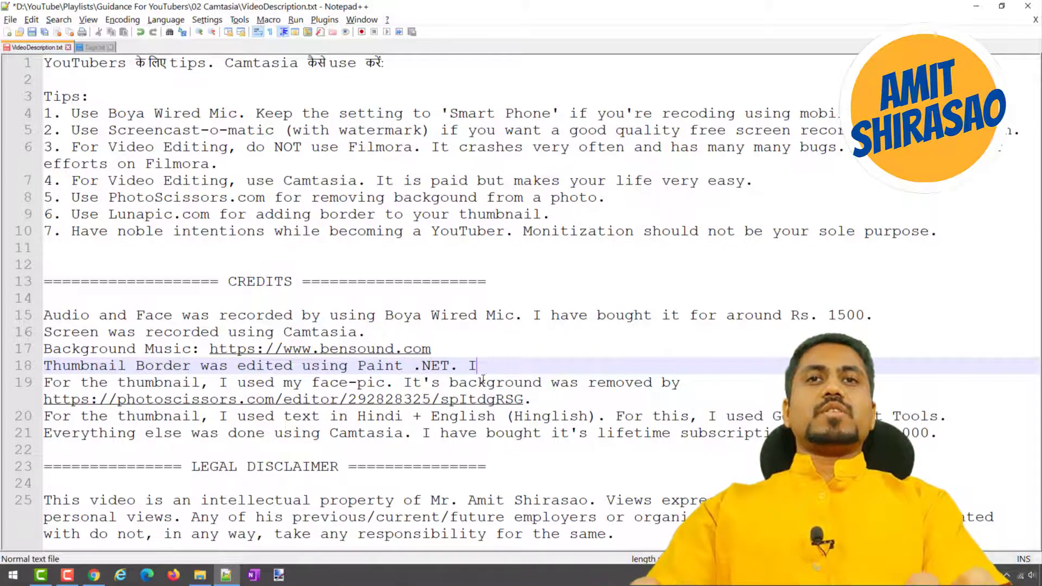
type(" bogu")
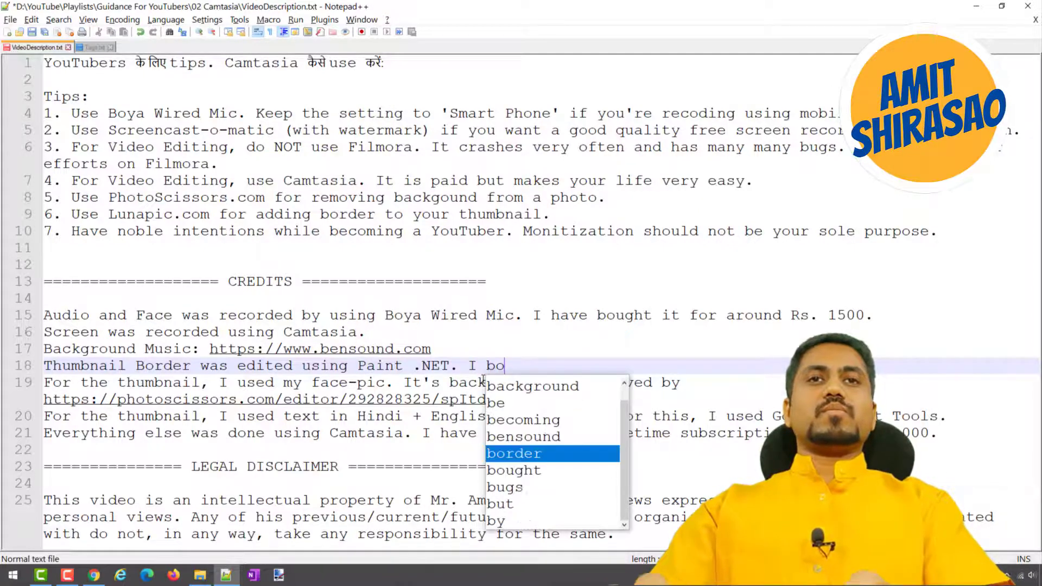
key("BackSpace")
type("ught ")
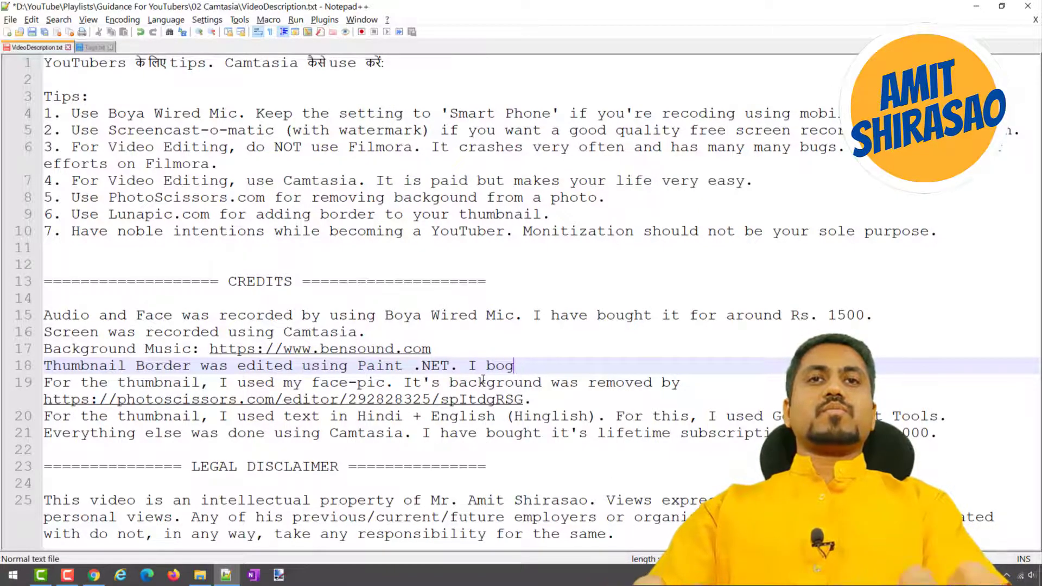
type("it for a litt")
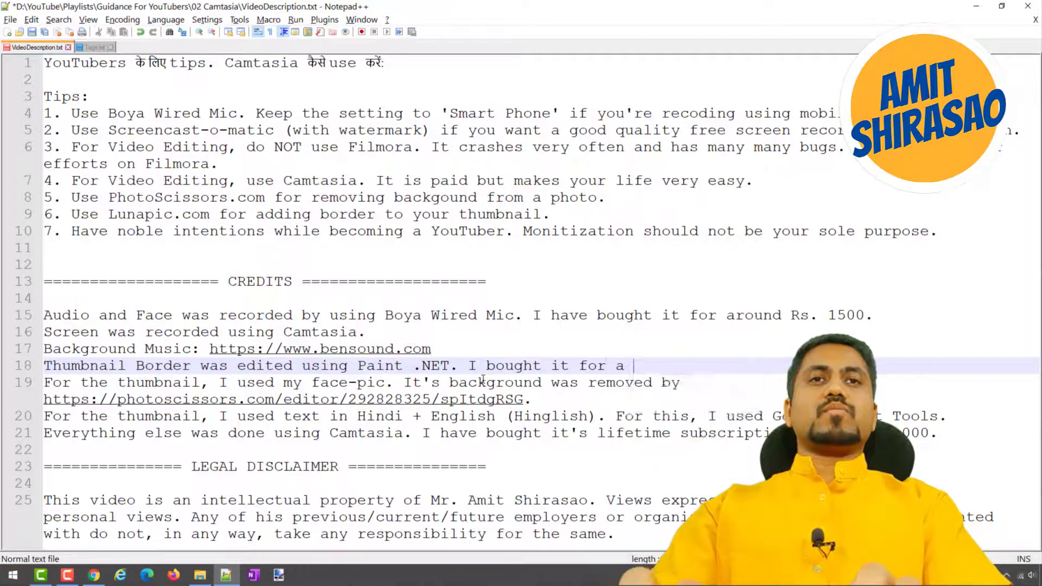
type("le more than ")
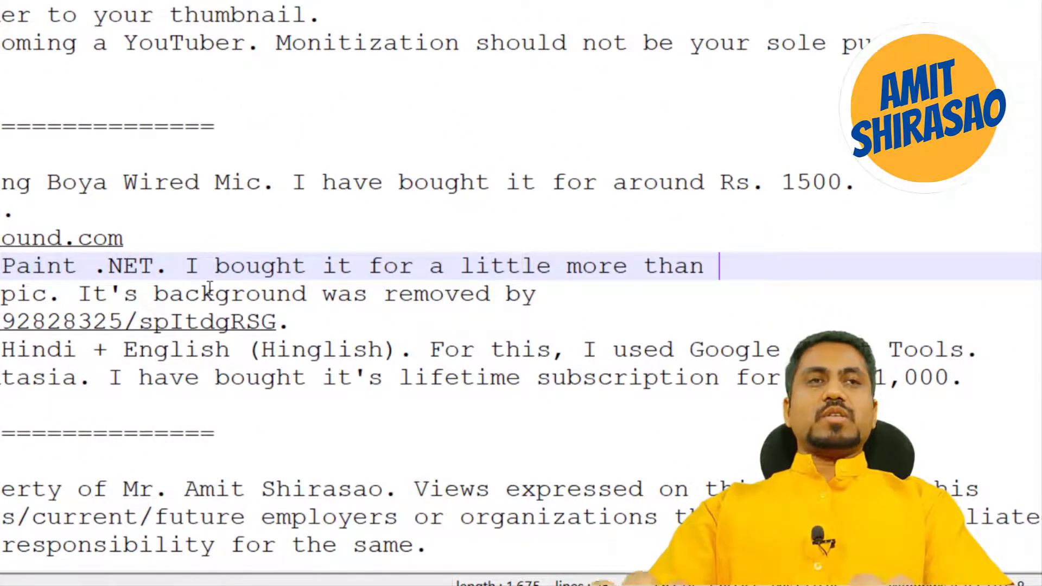
type("Rs. 300")
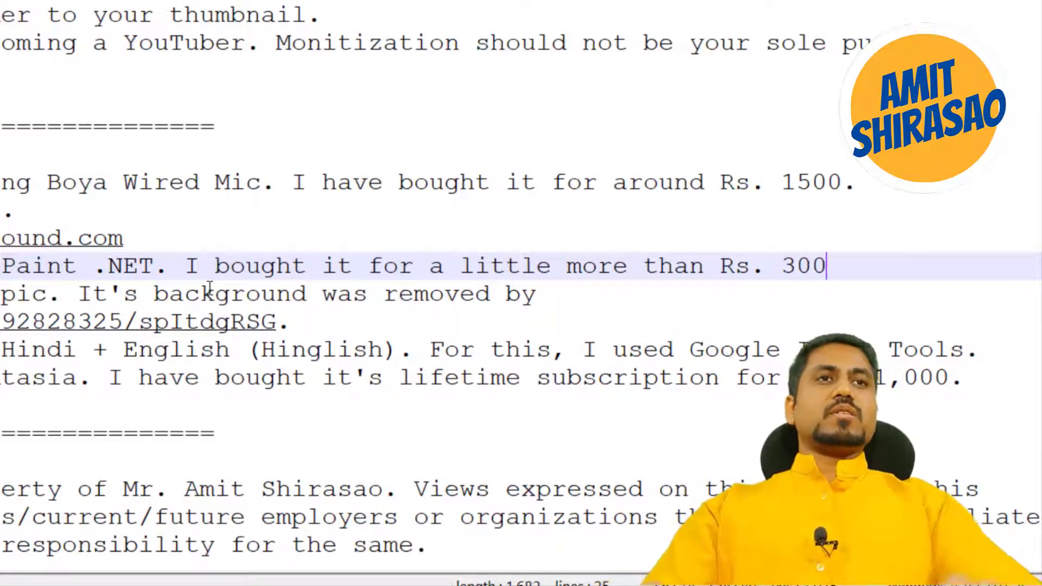
type(".")
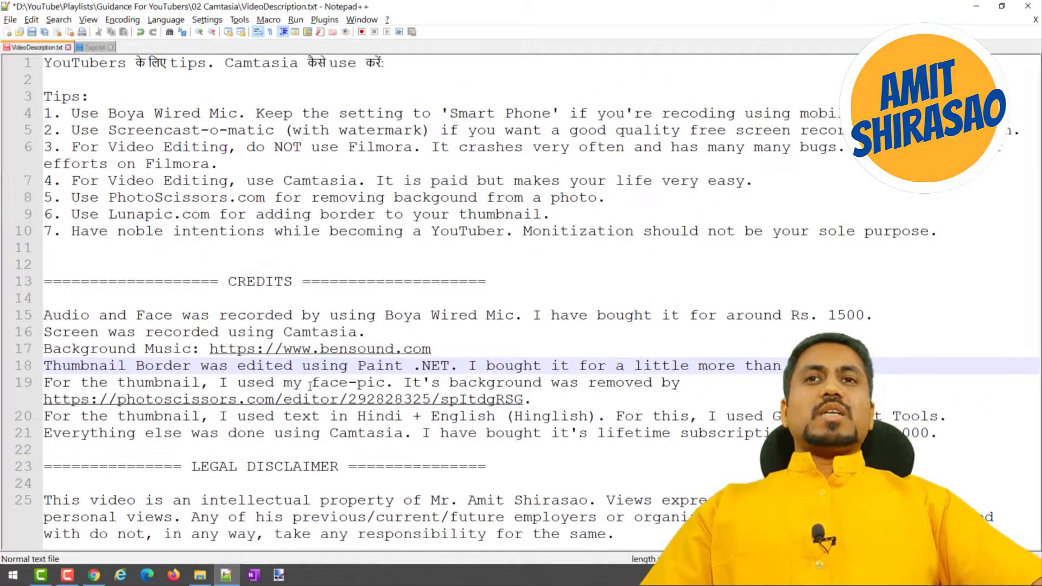
Highlight "face-pic" in the thumbnail credit and view Thumbnail.png in paint.net from File Explorer, returning to its folder.
left_click_drag(312, 383, 385, 383)
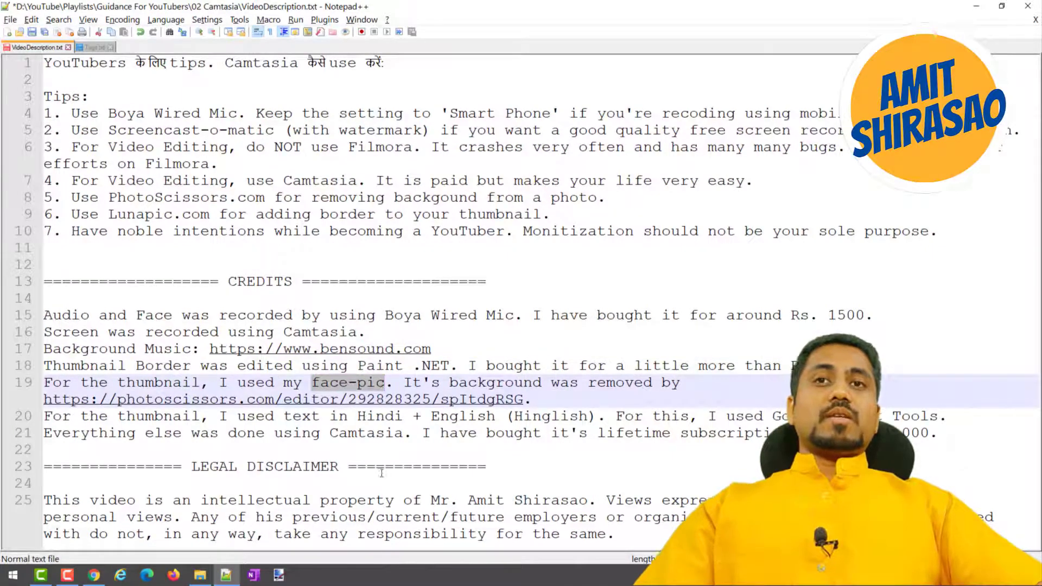
key("alt+Tab")
key("alt+Tab")
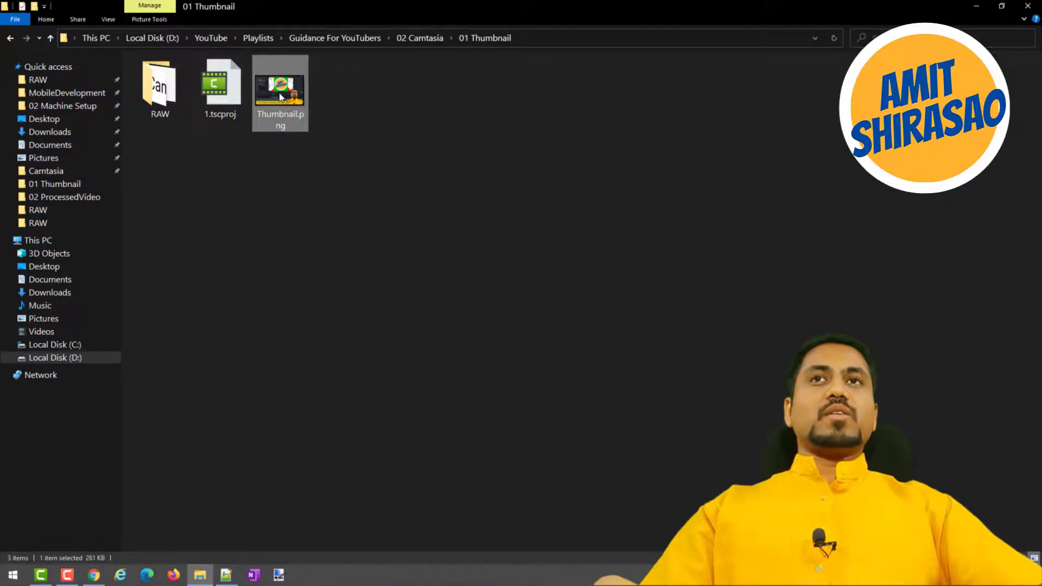
double_click(280, 97)
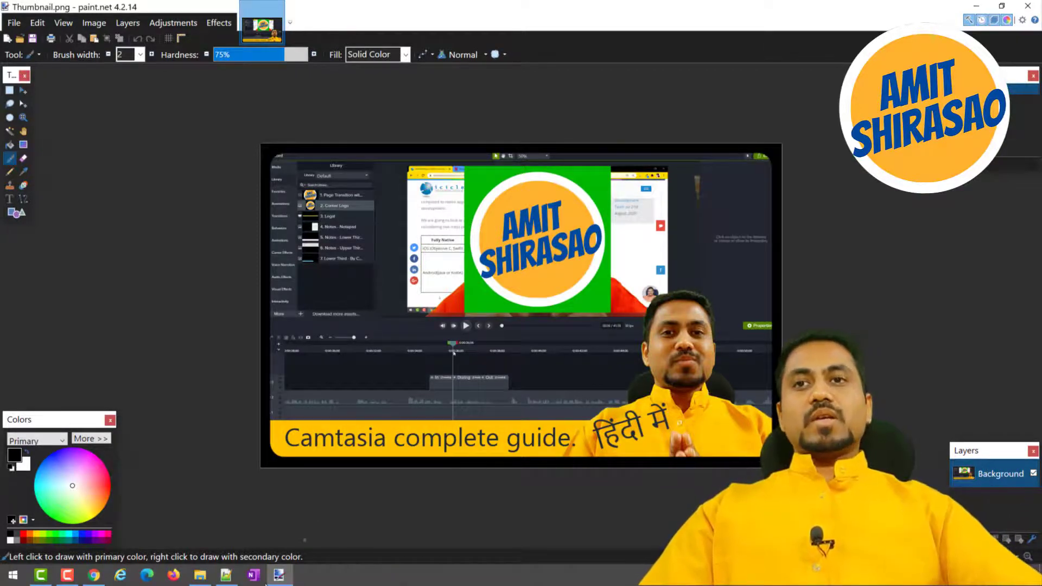
left_click(201, 575)
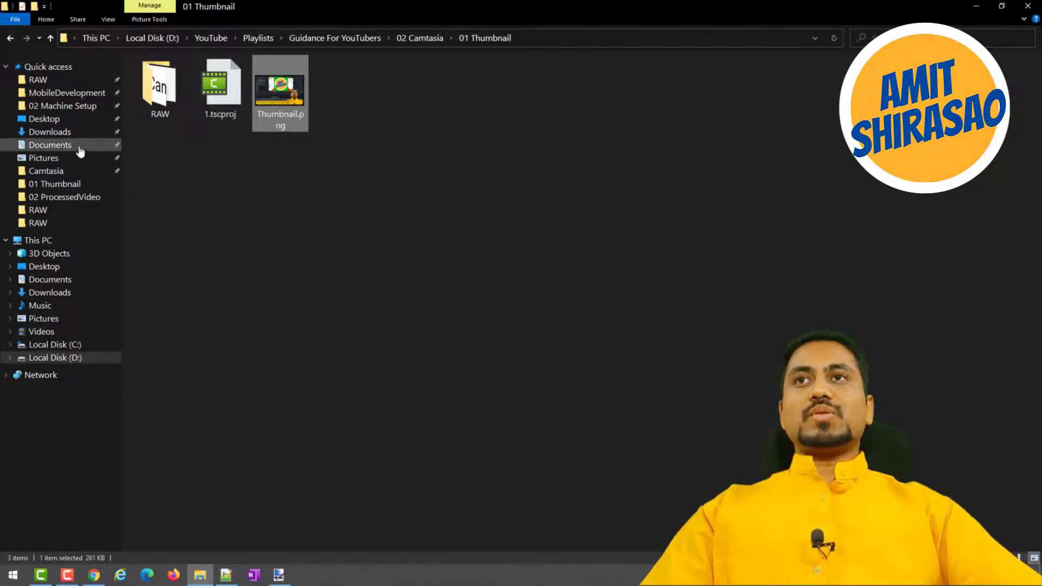
View "Me wearing a blue shirt.jpeg" and its background-removed PNG version in Photos from the YouTube My Pics folder, then close the viewer.
left_click(201, 42)
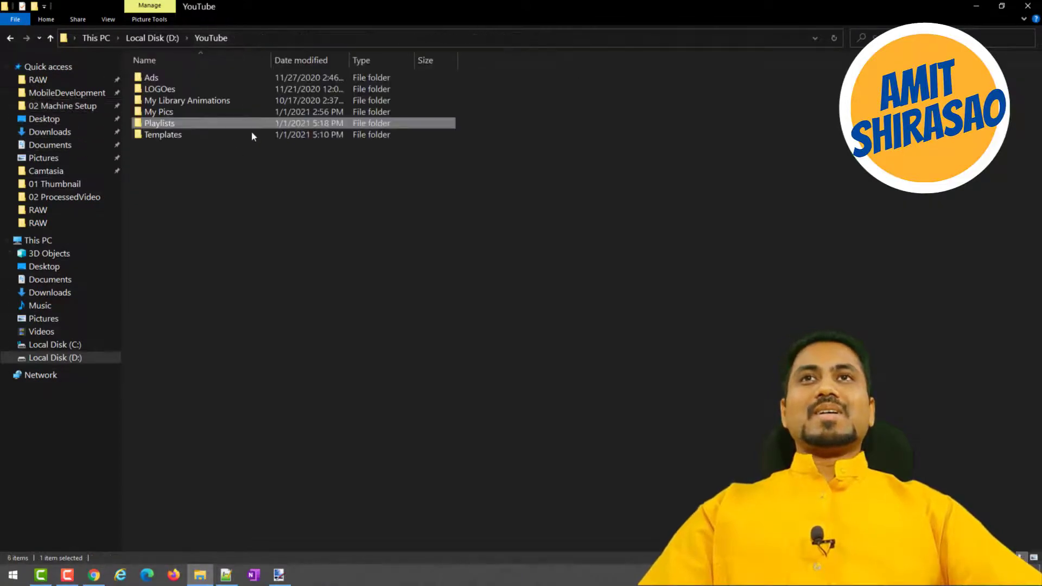
double_click(166, 110)
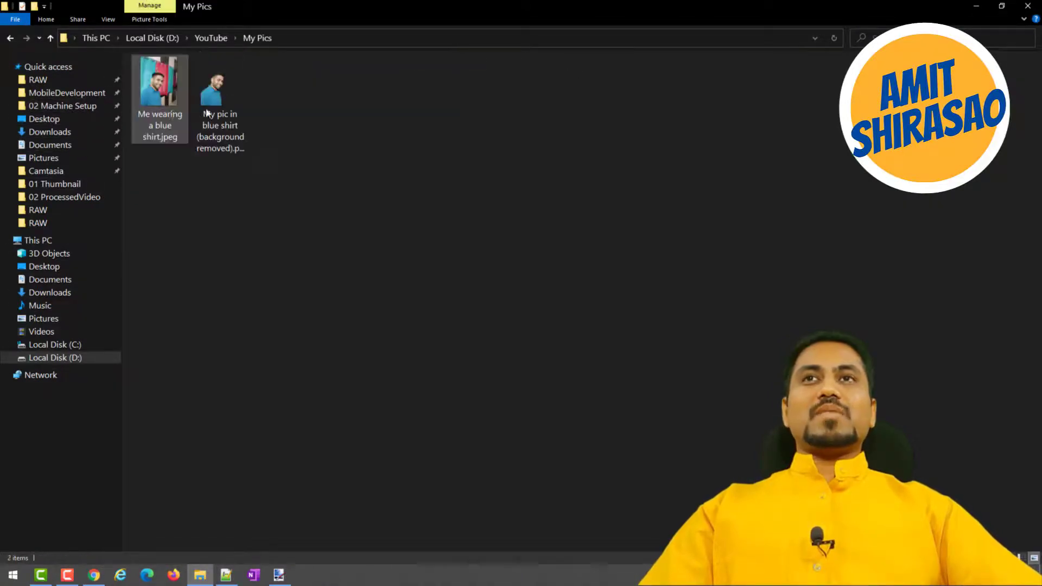
double_click(159, 98)
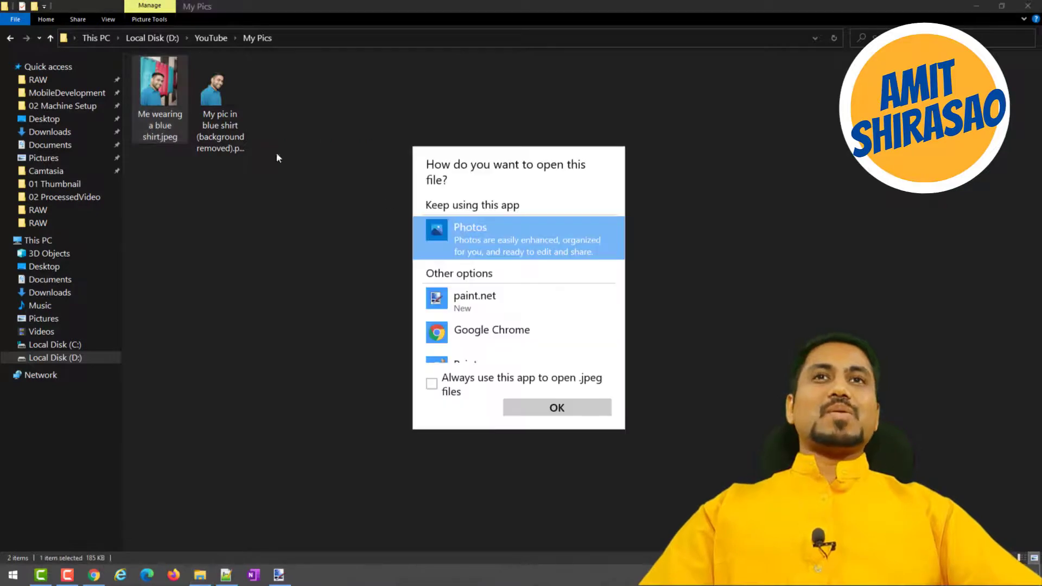
double_click(484, 240)
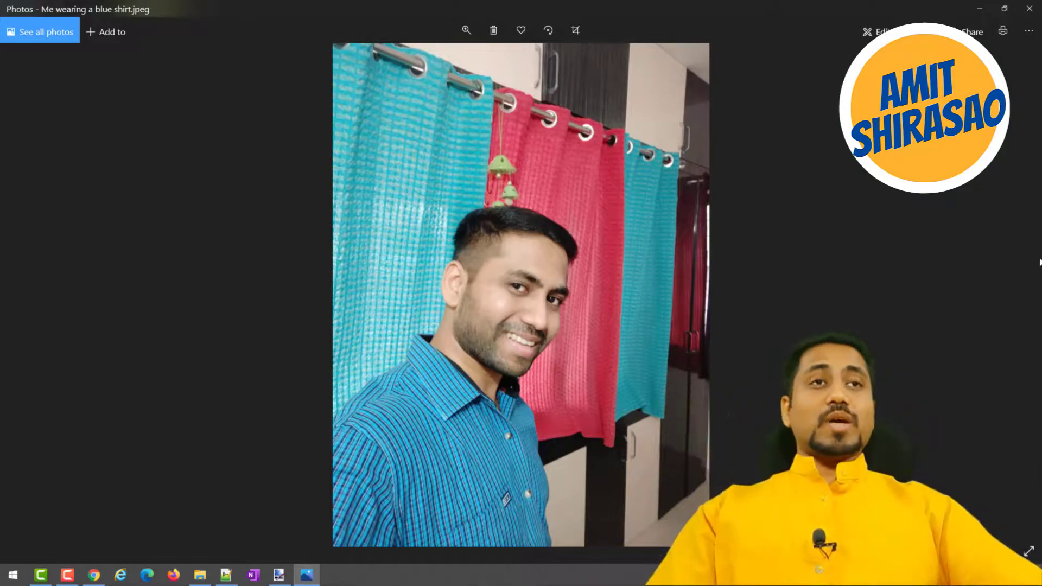
left_click(1015, 295)
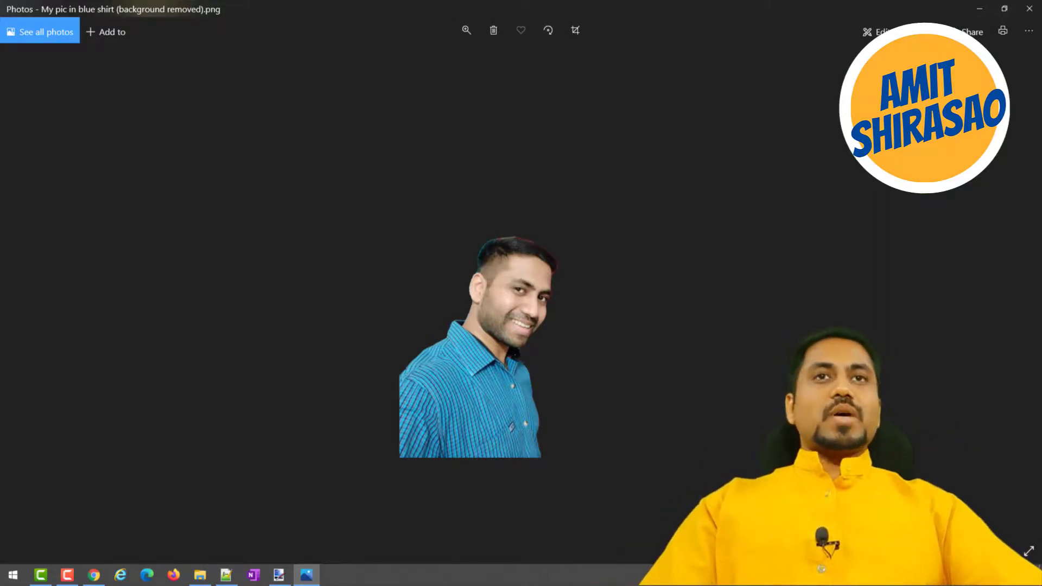
left_click(1020, 10)
Switch to VideoDescription.txt in Notepad++ and open the PhotoScissors link from the thumbnail credit in Chrome.
key("super+Tab")
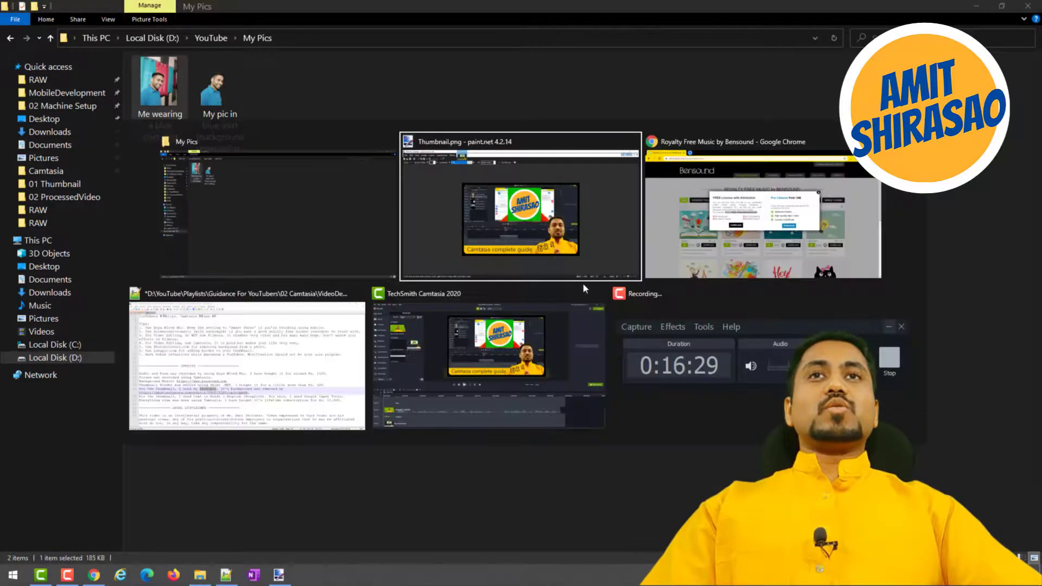
left_click(292, 371)
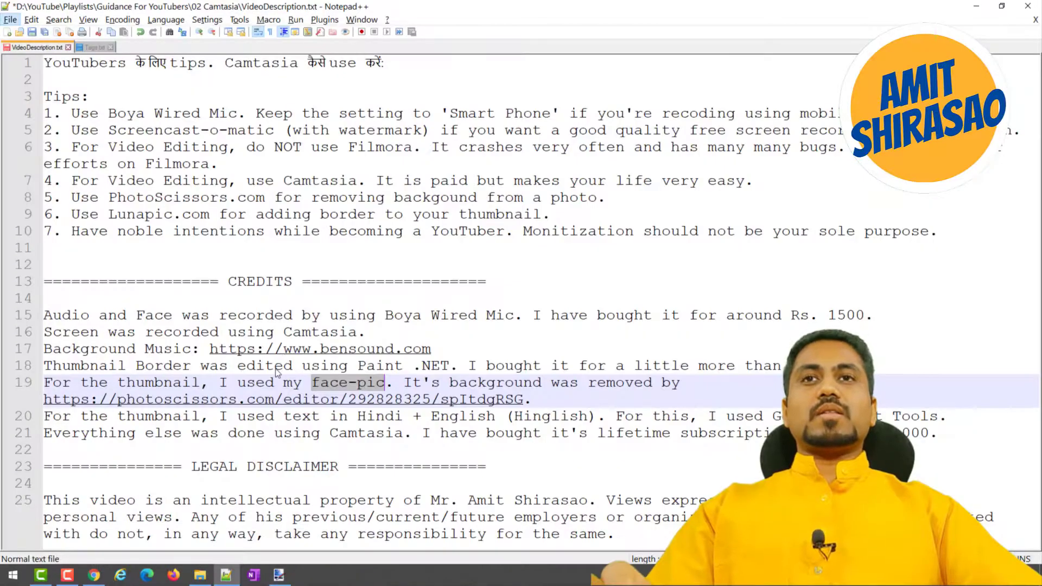
left_click(452, 402)
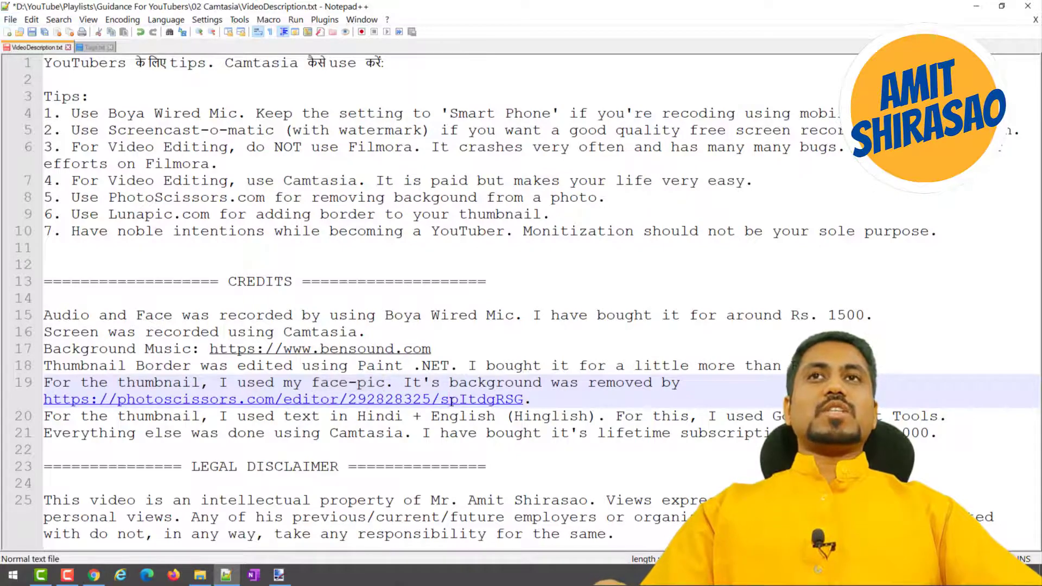
double_click(452, 403)
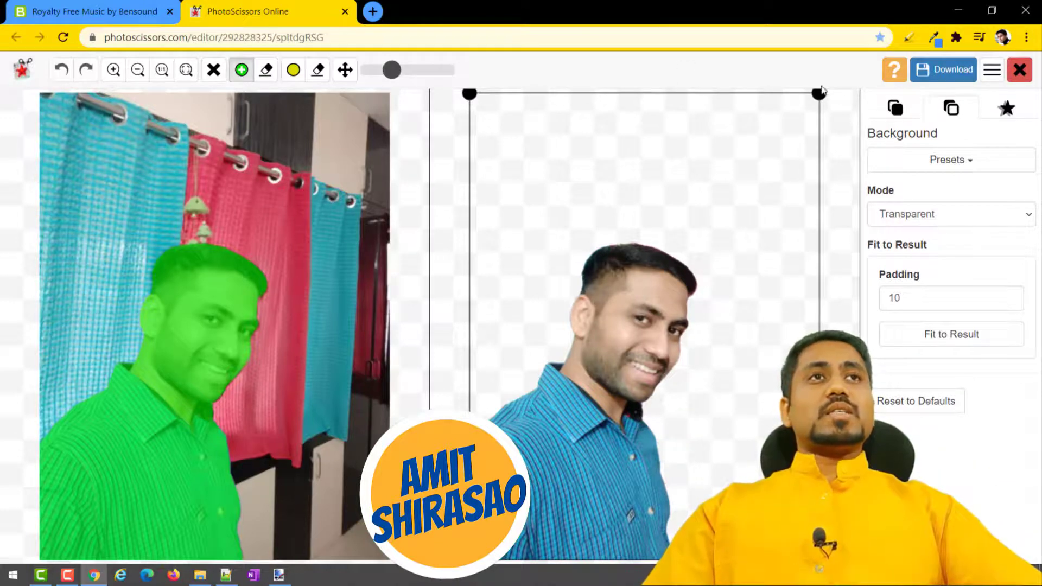
Download the background-removed photo in low resolution and save it as "Me wearing a blue shirt.png" in the RAW folder.
left_click(933, 79)
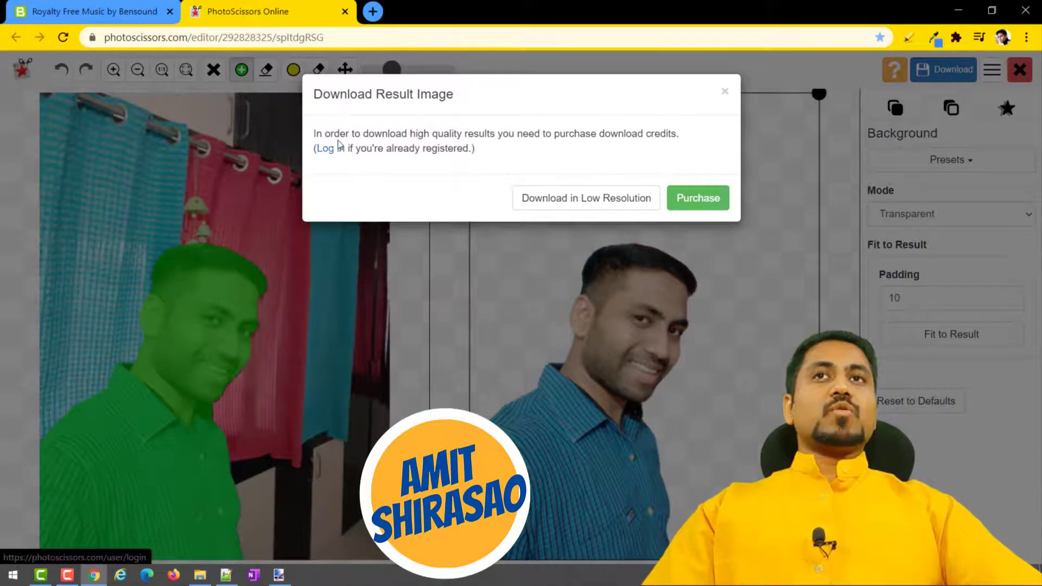
left_click_drag(367, 136, 533, 134)
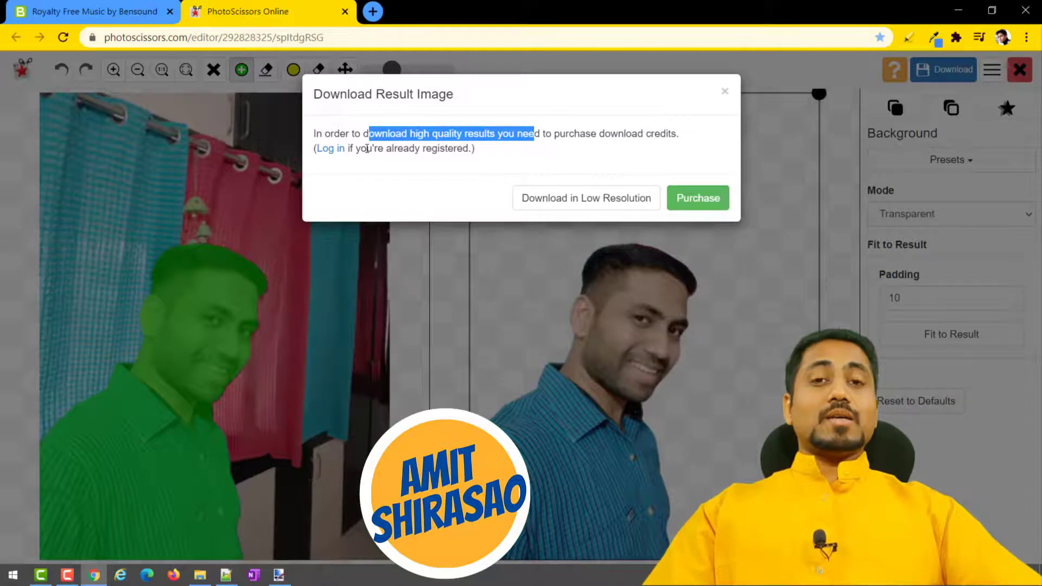
left_click(568, 209)
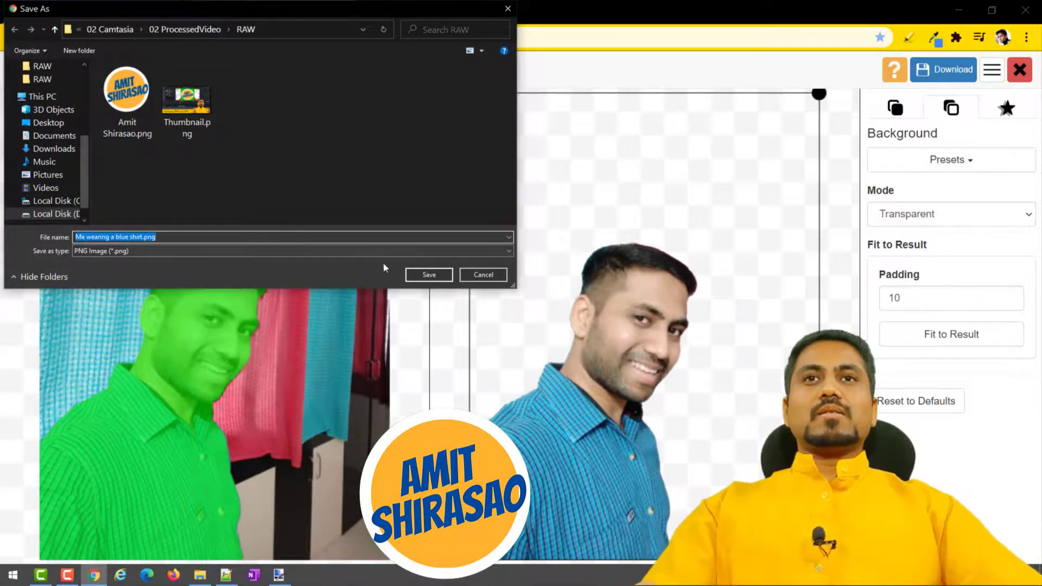
left_click(426, 275)
Open the downloaded "Me wearing a blue shirt.png" in paint.net, examine the cutout's edges and image quality up close, and close paint.net.
left_click(66, 551)
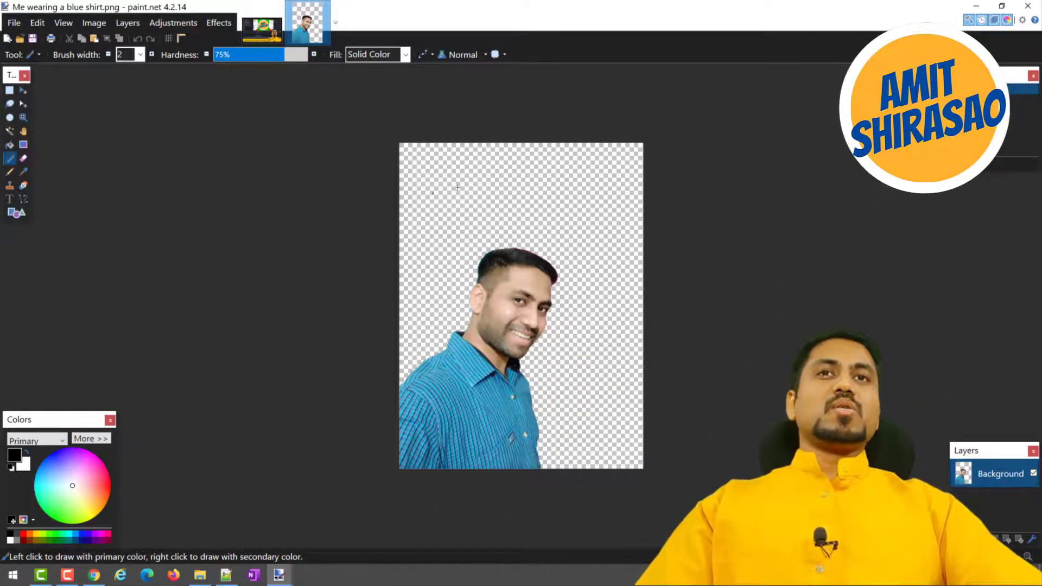
scroll(515, 350, "up", 2)
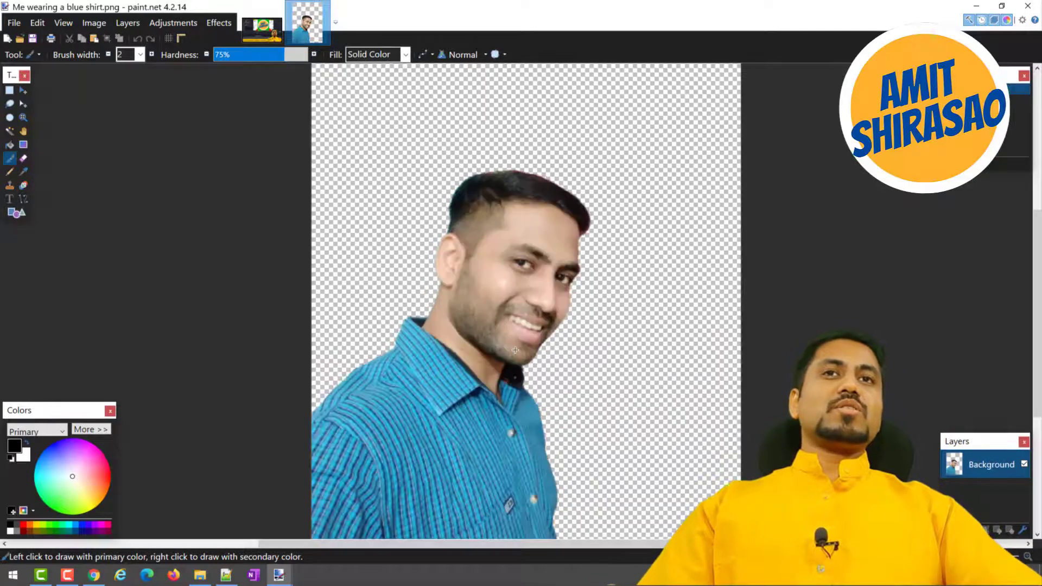
scroll(515, 350, "up", 2)
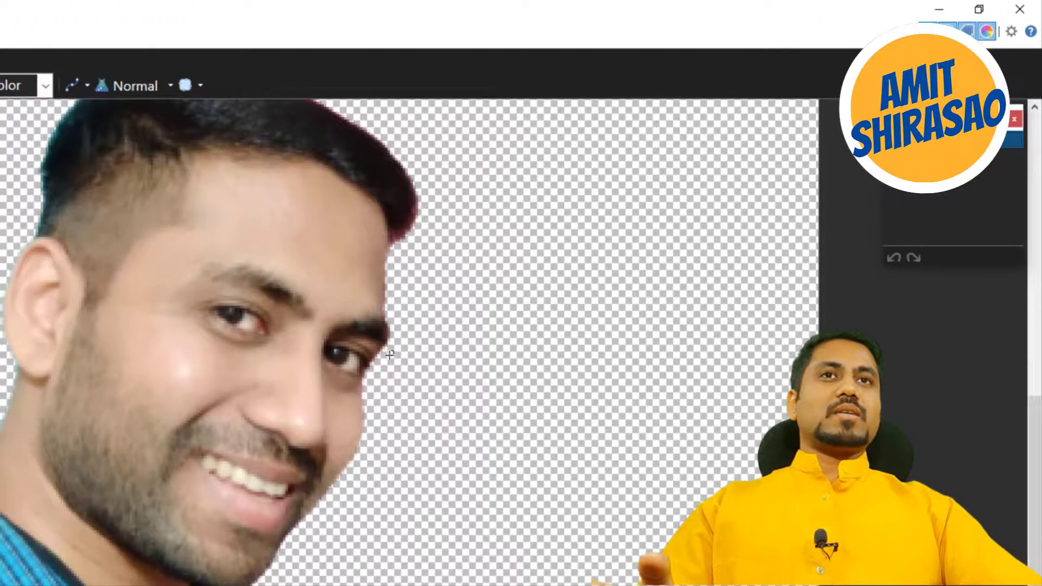
scroll(266, 538, "up", 2)
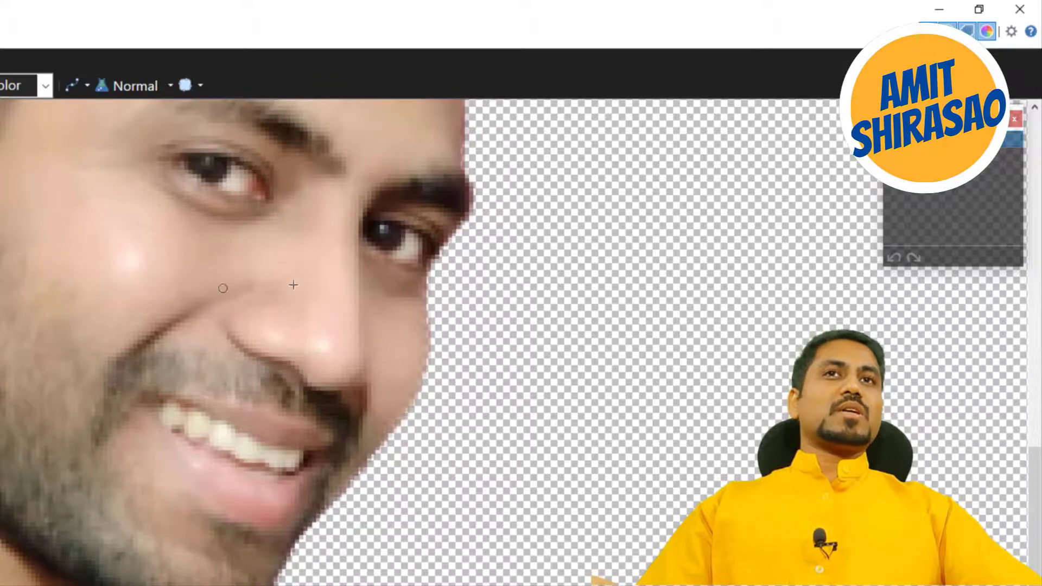
scroll(115, 538, "down", 2)
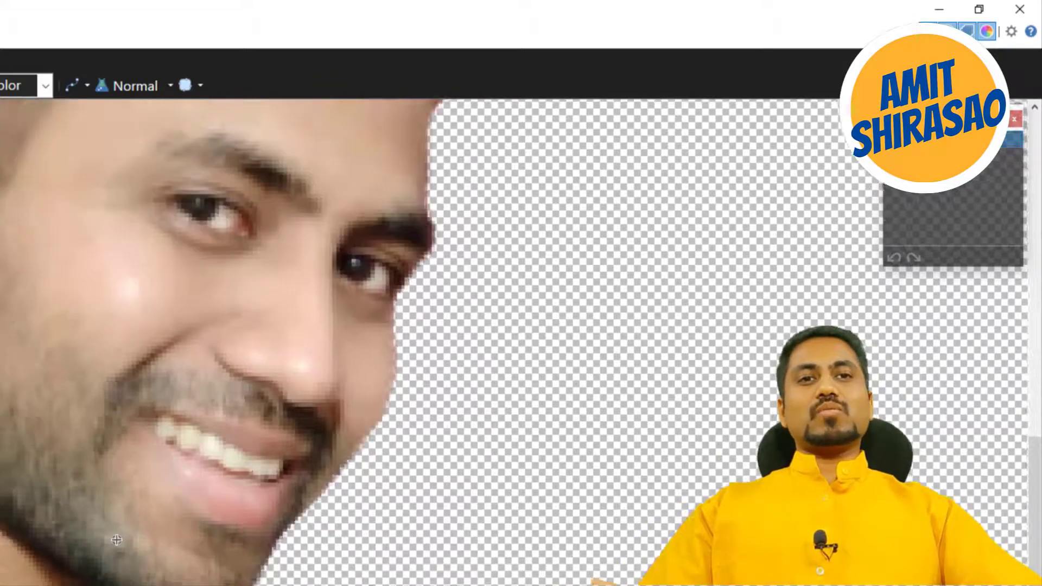
scroll(116, 540, "down", 3)
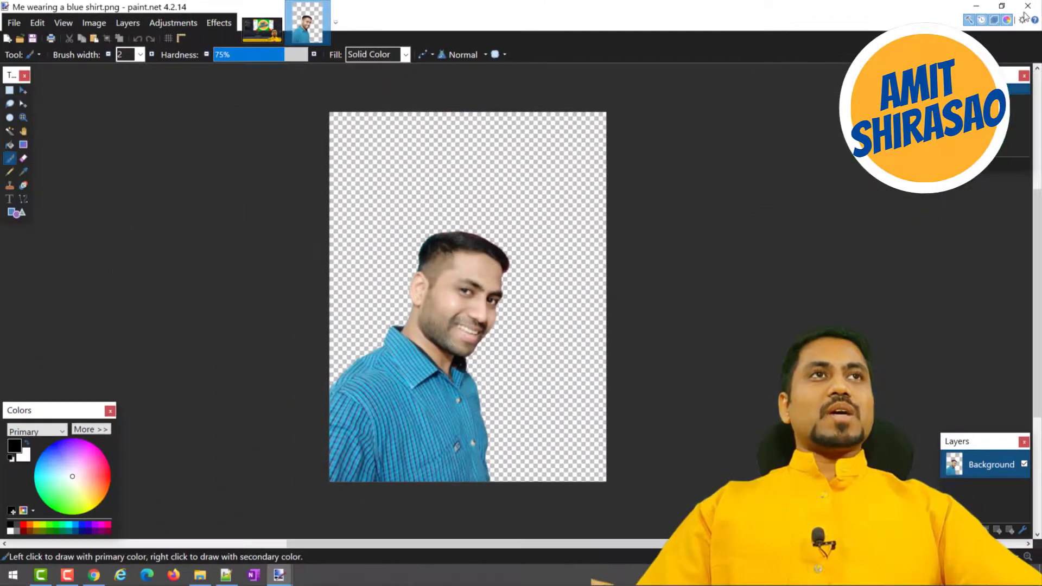
left_click(1019, 9)
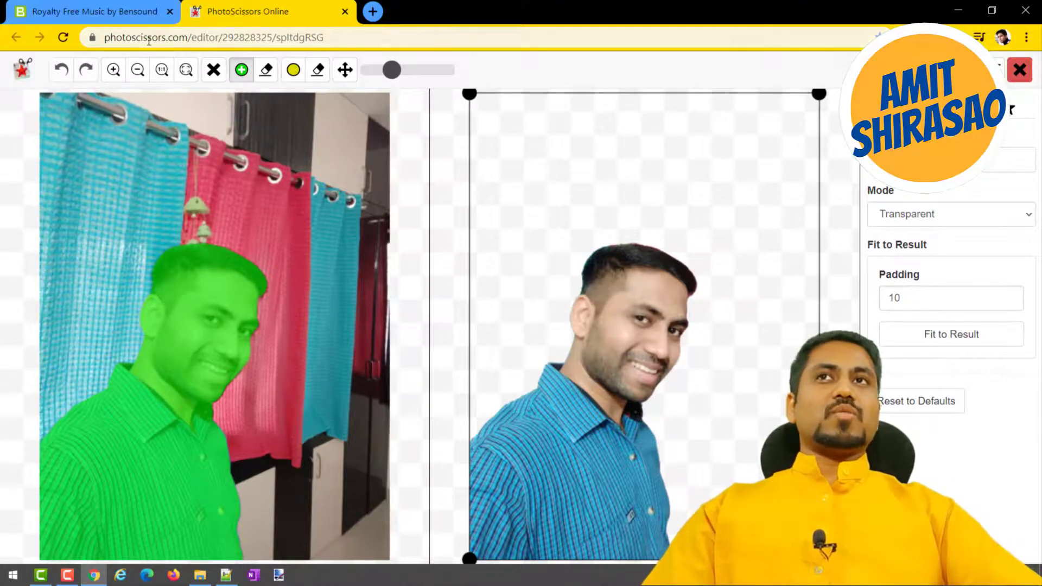
Switch to the thumbnail project in Camtasia and compare it with the PhotoScissors cutout in Chrome, returning to Camtasia.
left_click(199, 577)
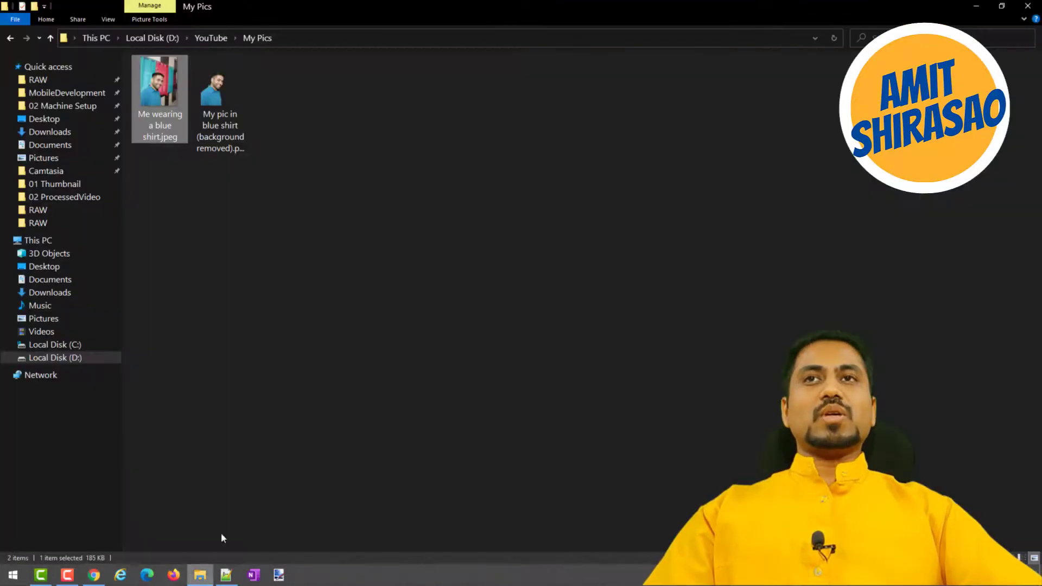
key("alt+Tab")
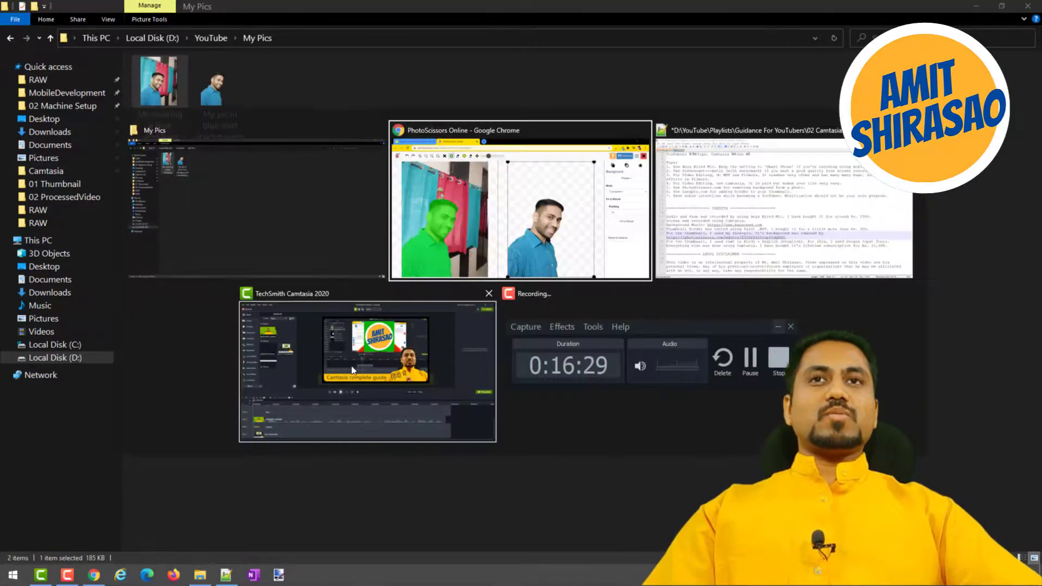
left_click(427, 354)
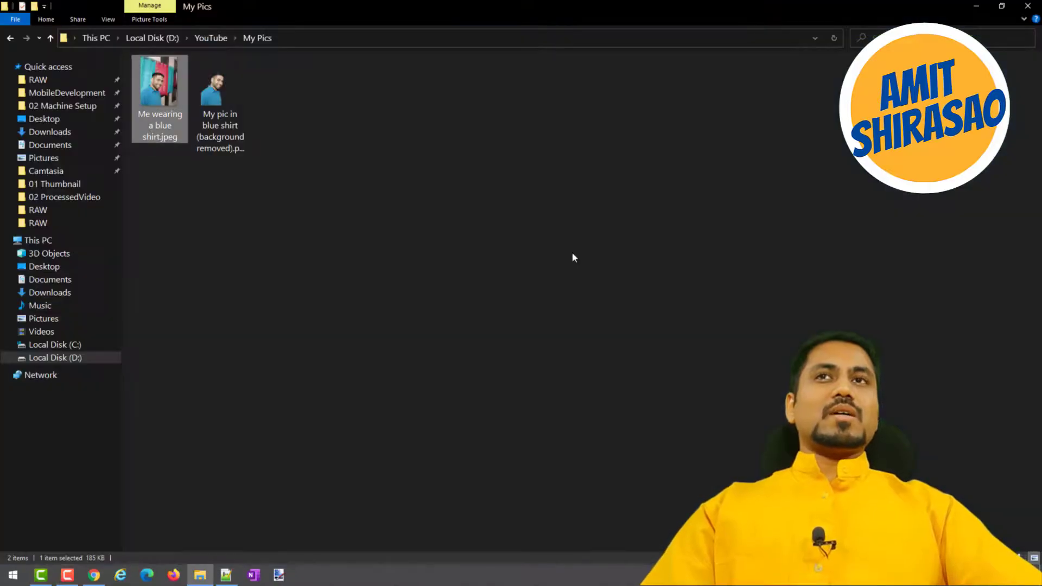
key("alt+Tab")
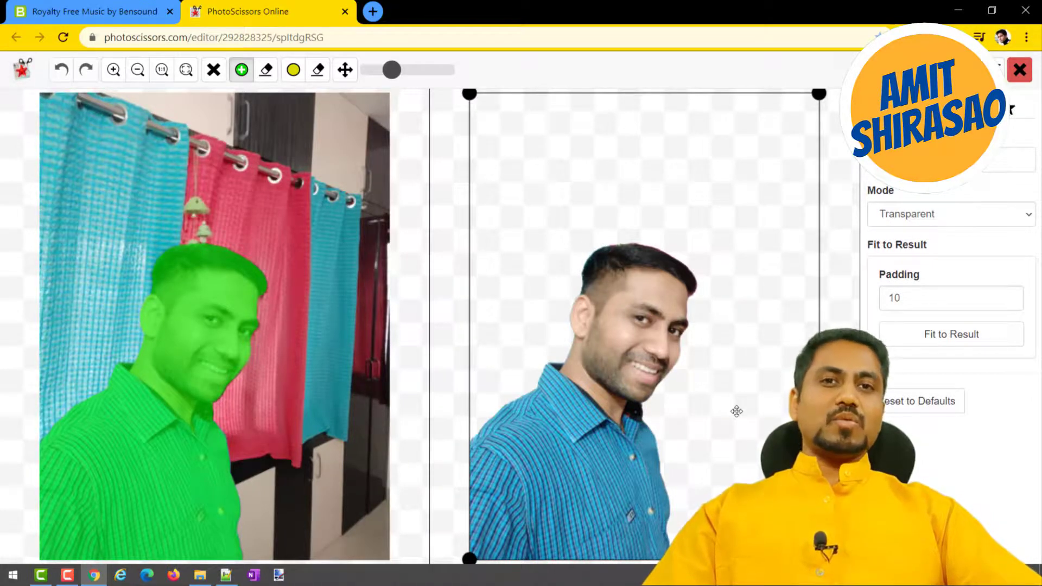
key("alt+Tab")
key("alt+Tab")
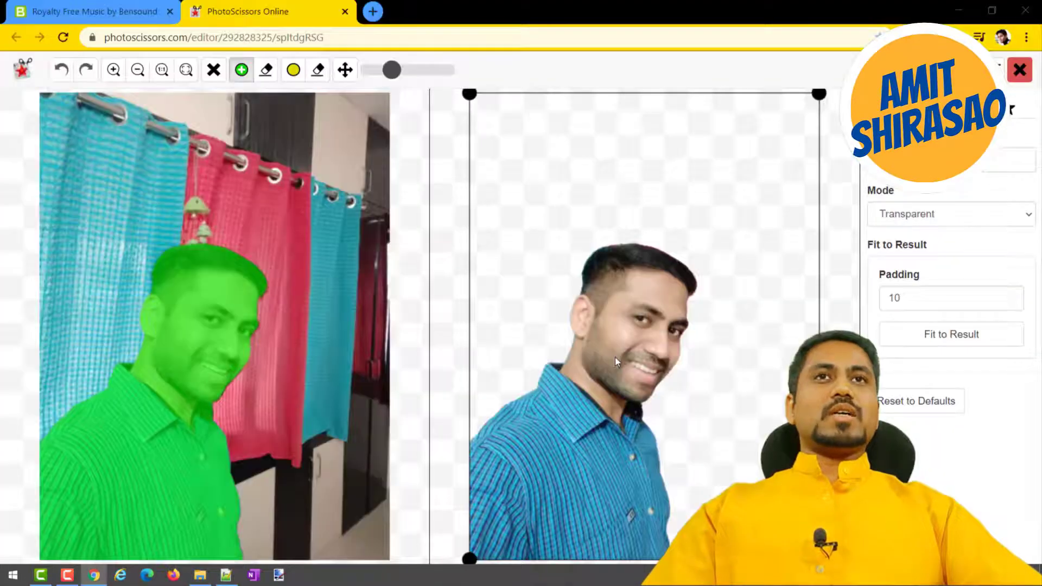
key("alt+Tab")
key("alt+Tab")
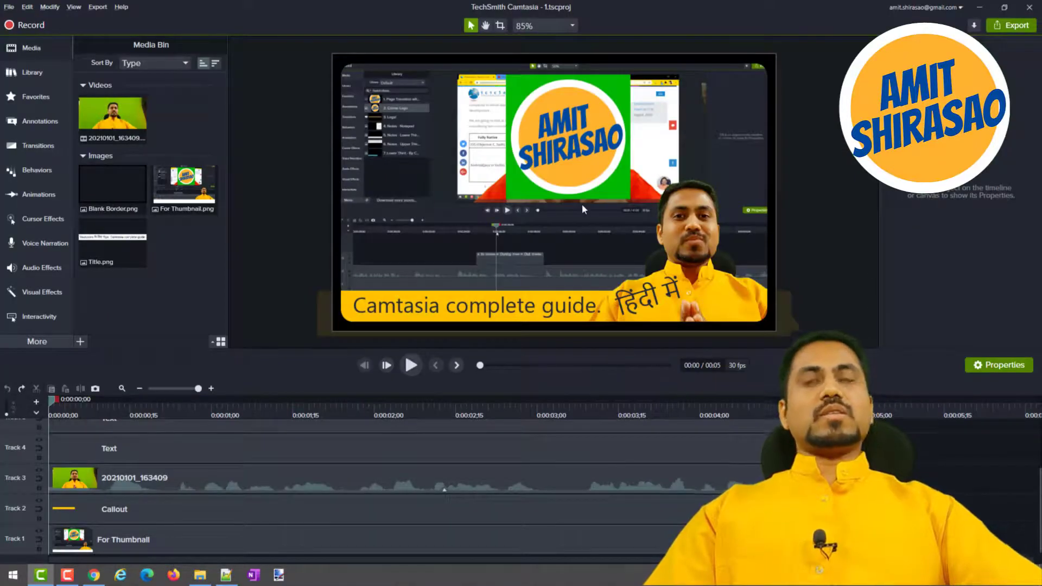